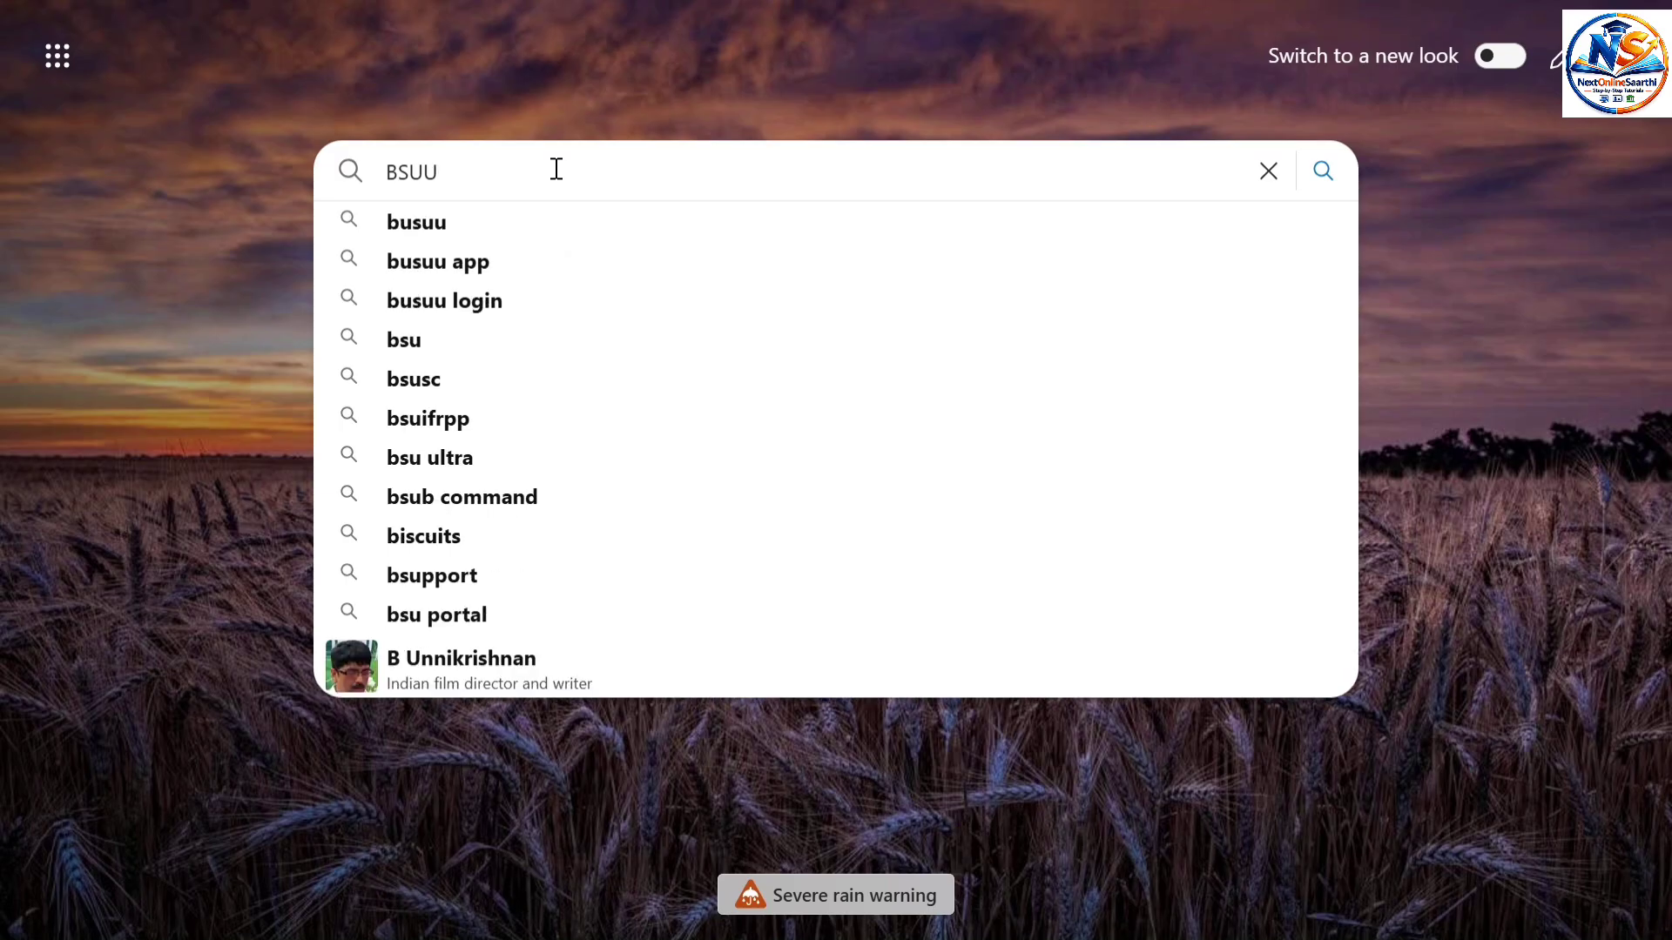
Search the web for BSUUC and open the Bihar State University Service Commission (BSUSC) website.
text(C)
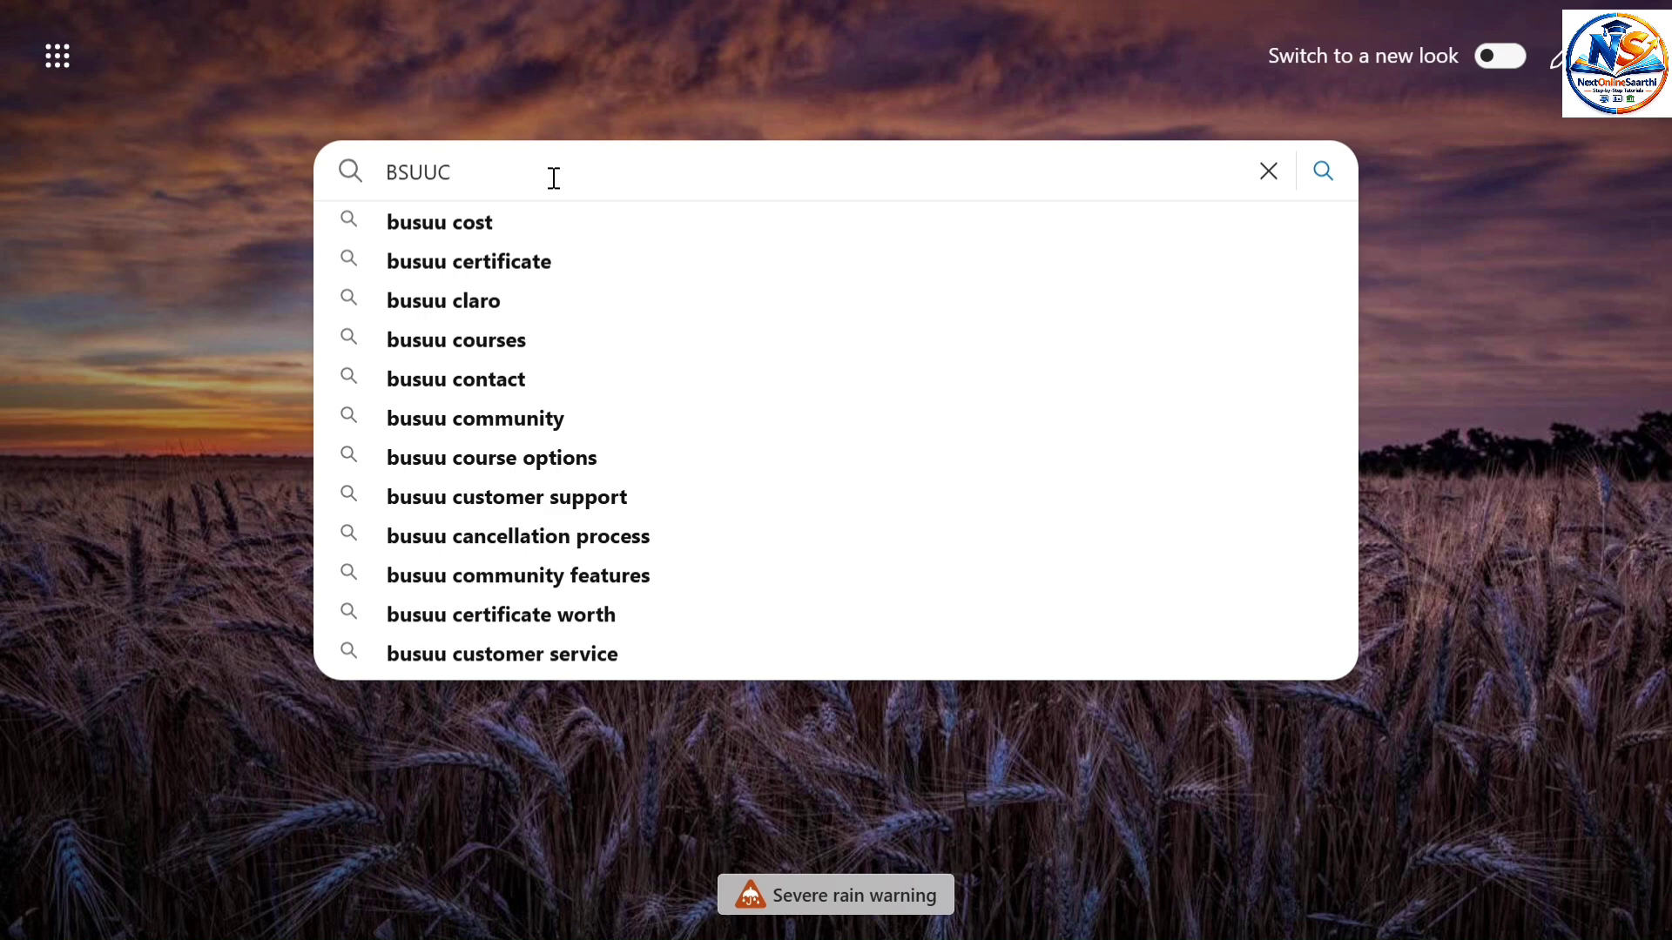
key(Return)
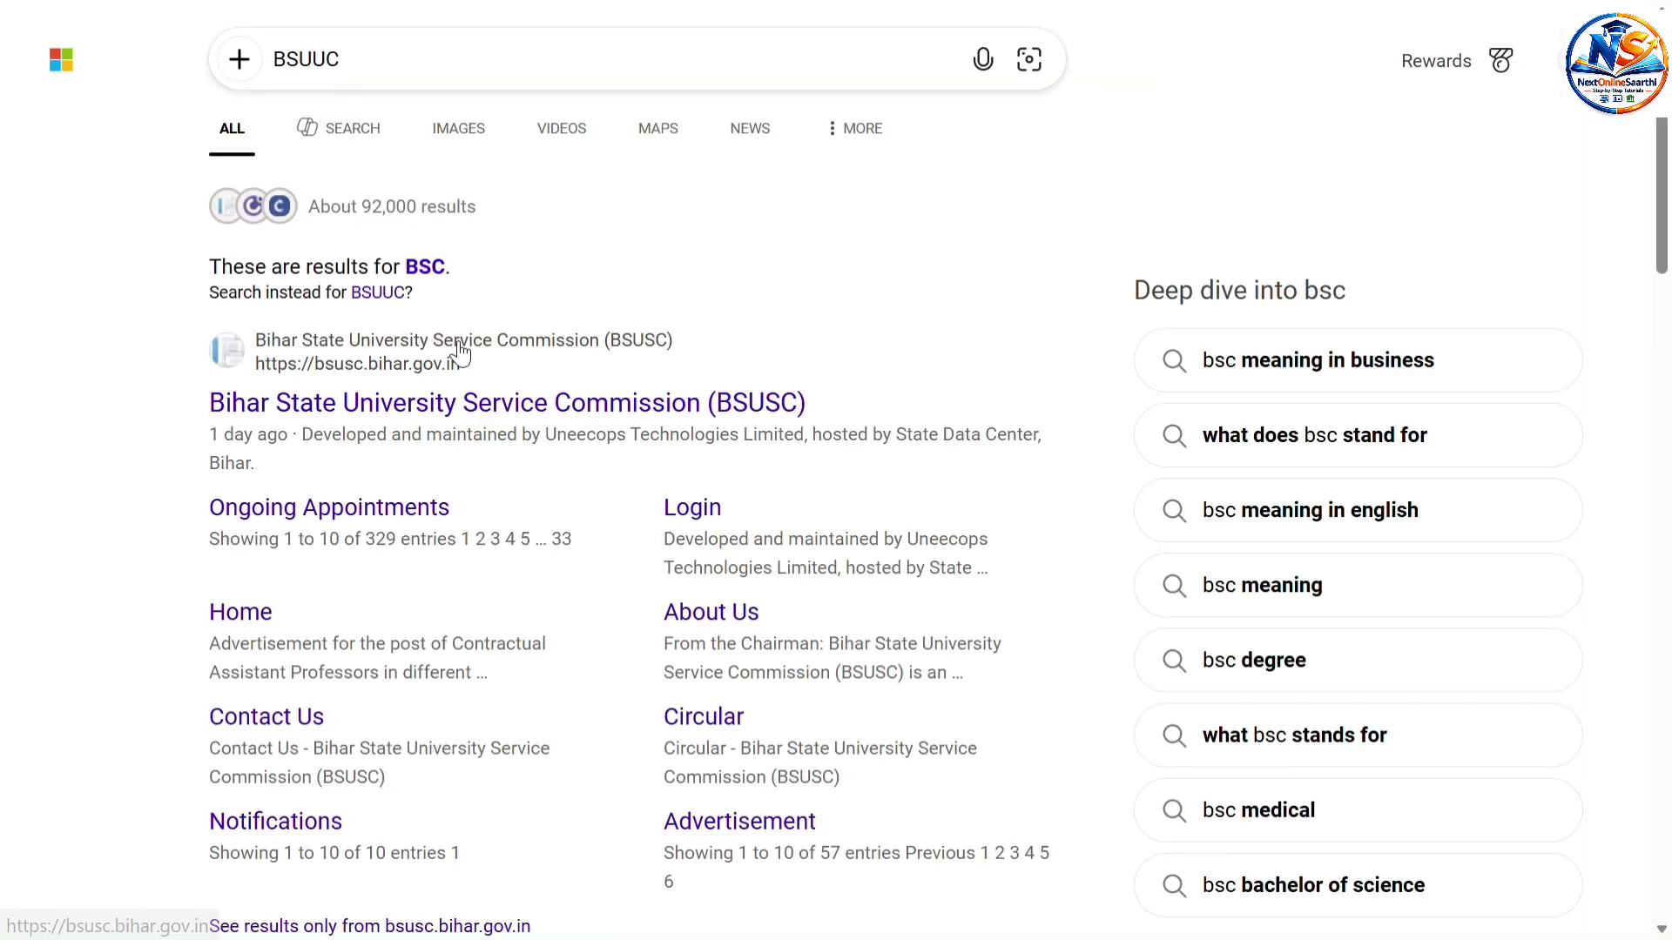
scroll(713, 355, down, 1)
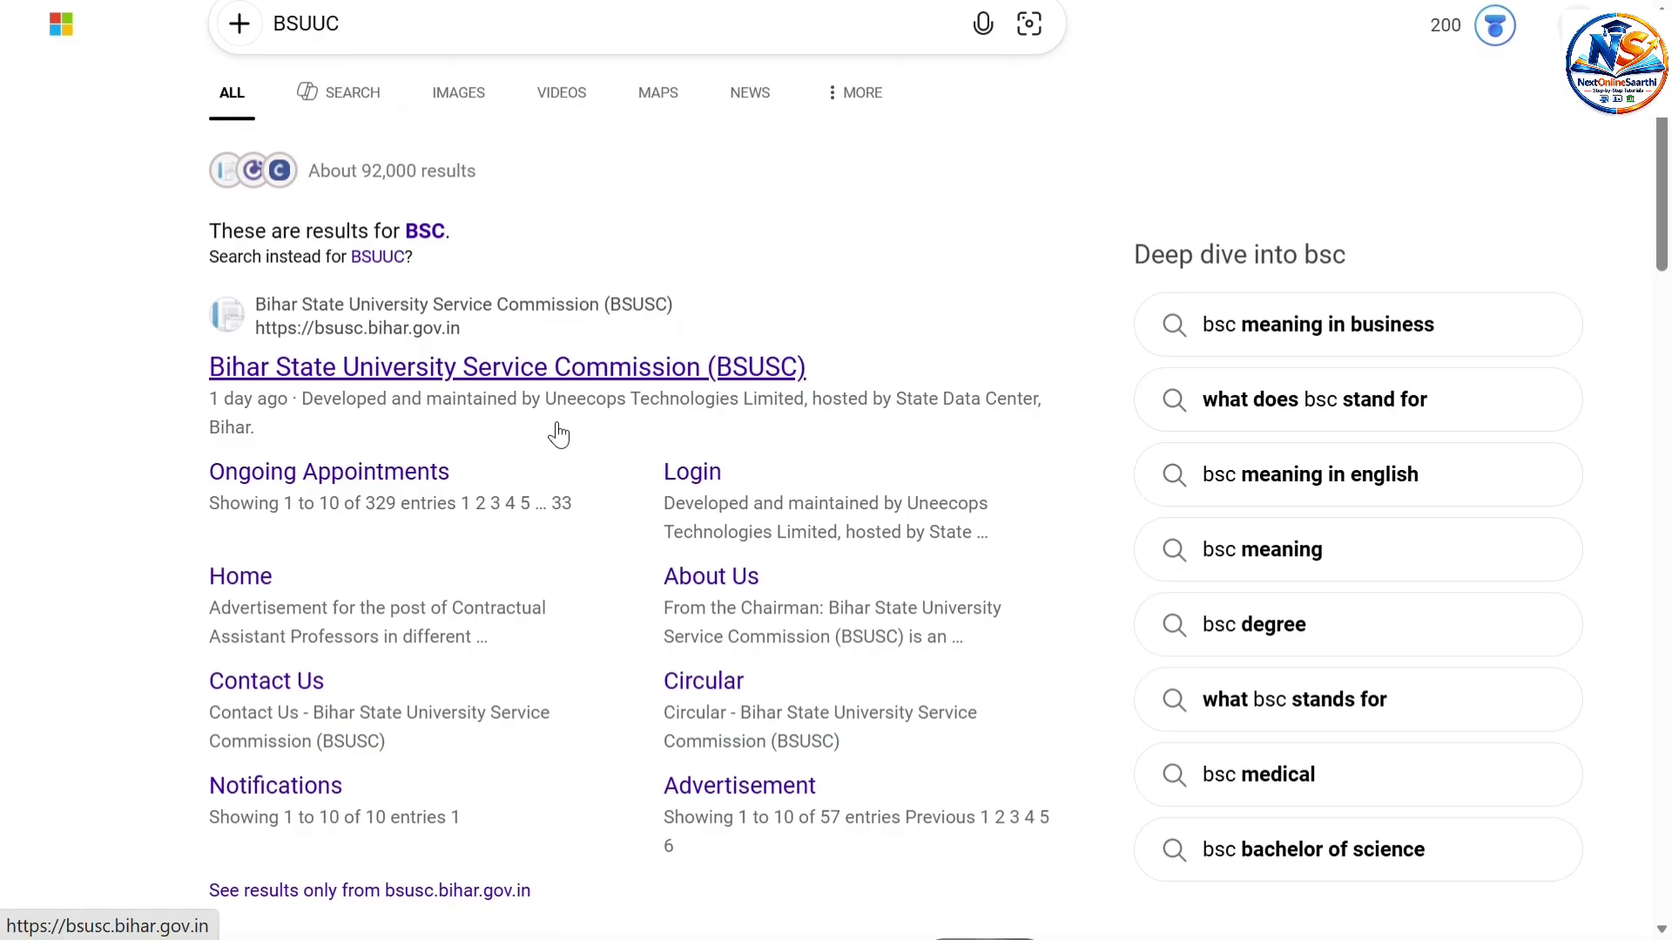
click(515, 377)
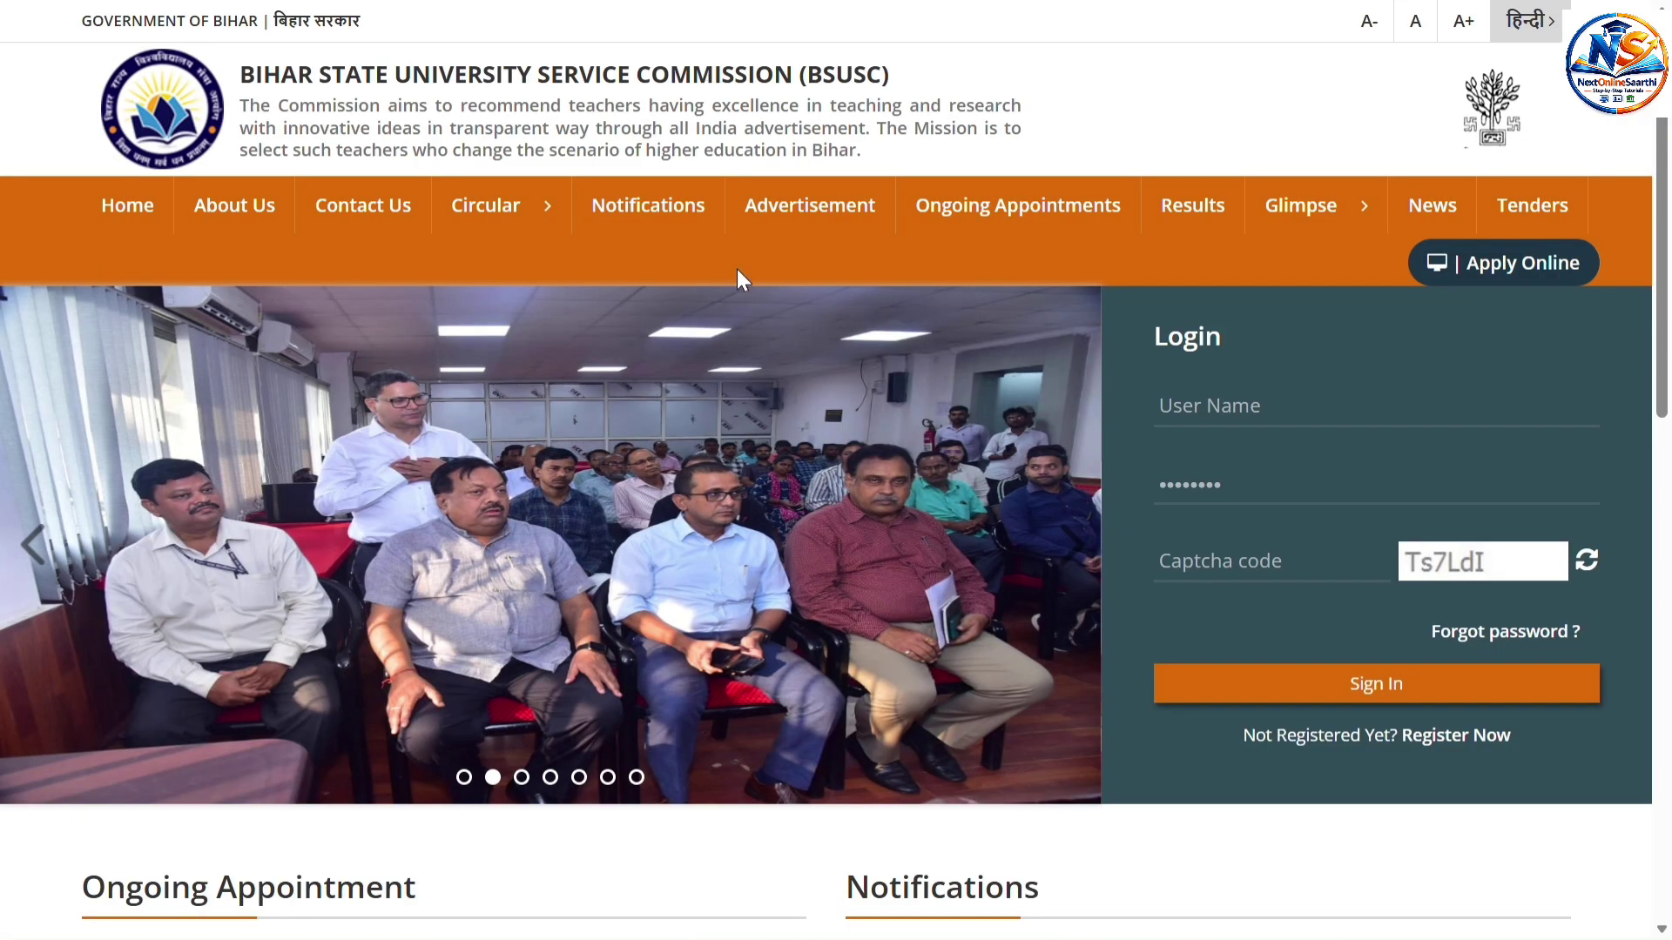
Open the detailed advertisement for Contractual Assistant Professors including 211 new Rajkiya Degree Colleges from the Ongoing Appointment list.
scroll(694, 404, down, 5)
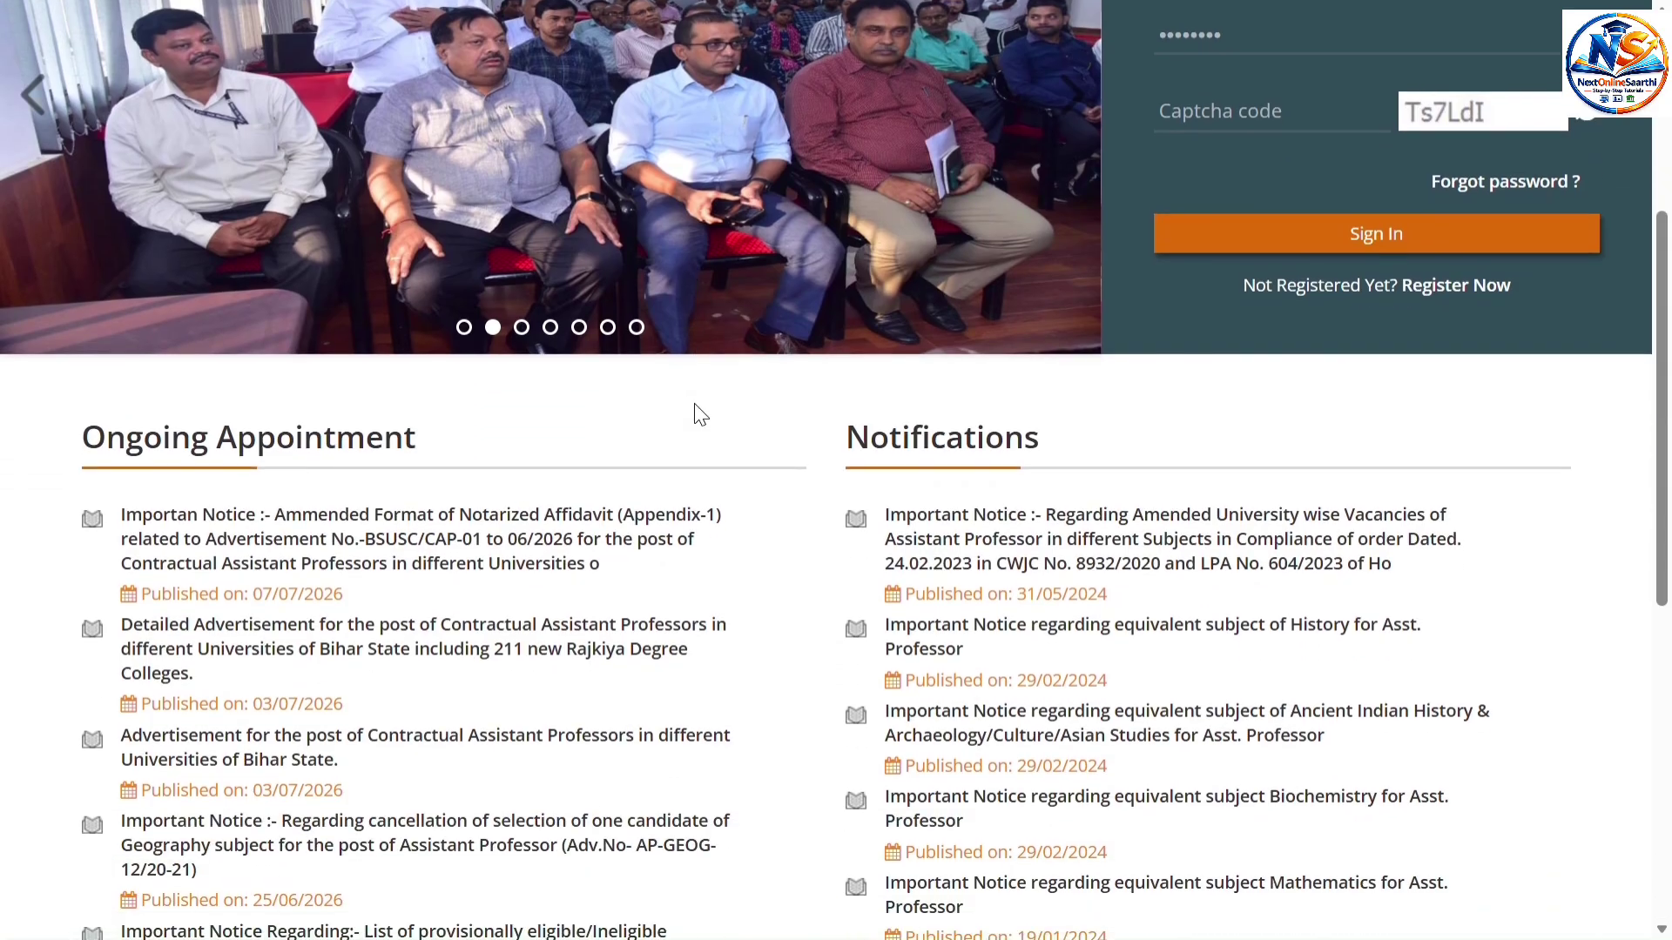
scroll(701, 414, down, 2)
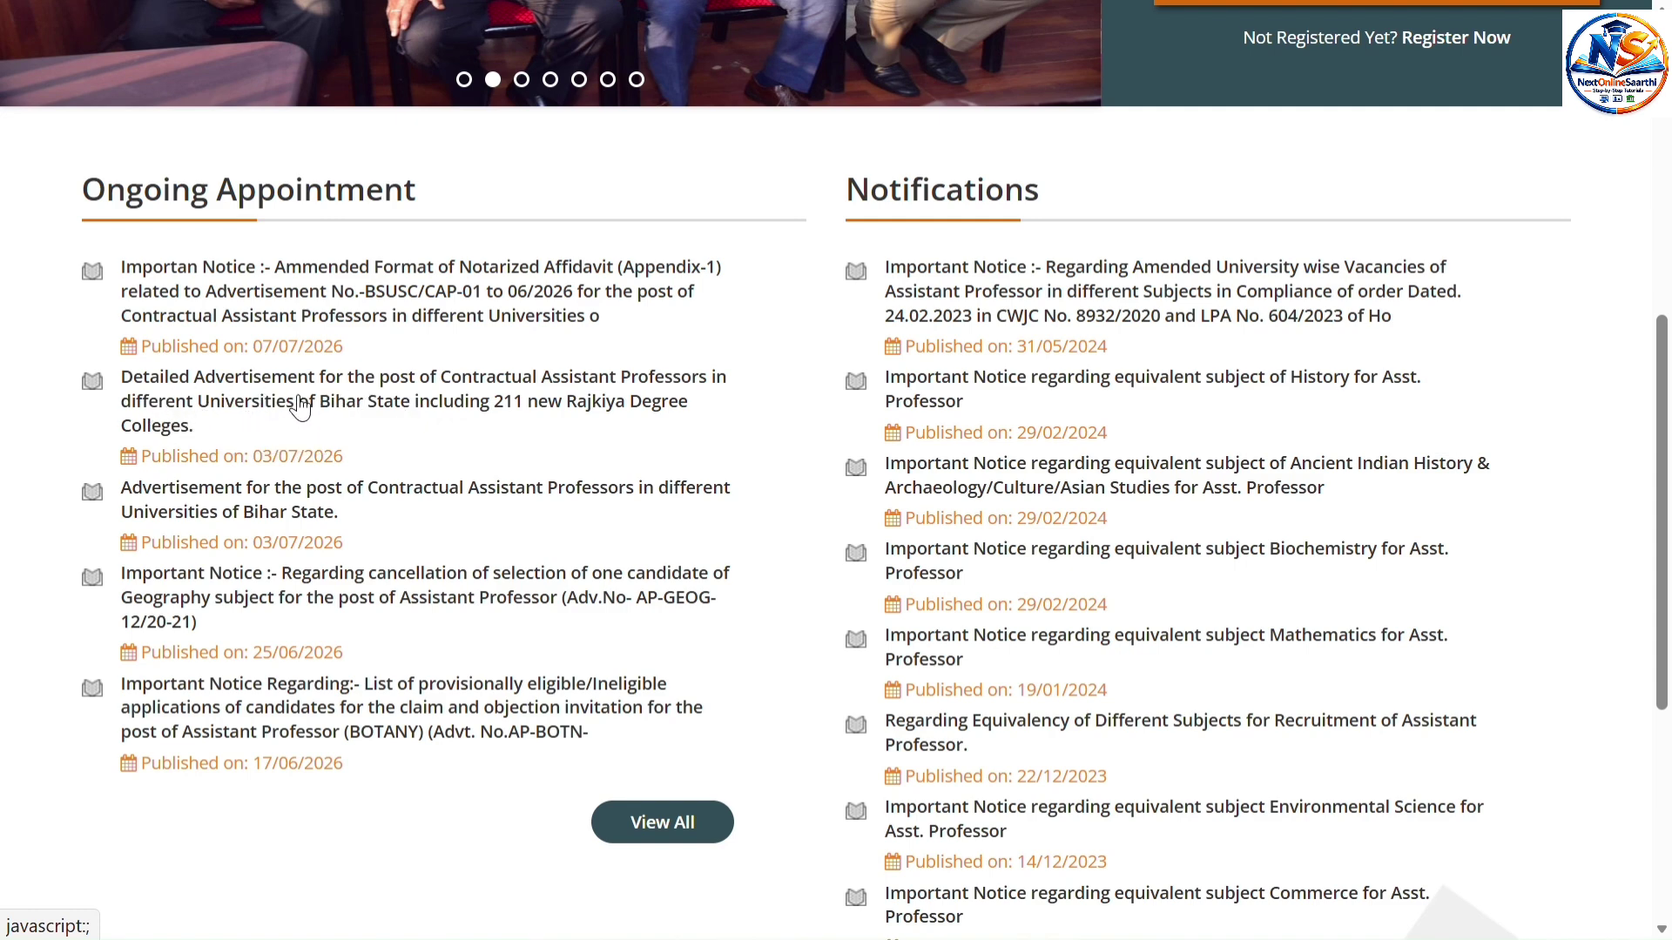
click(346, 396)
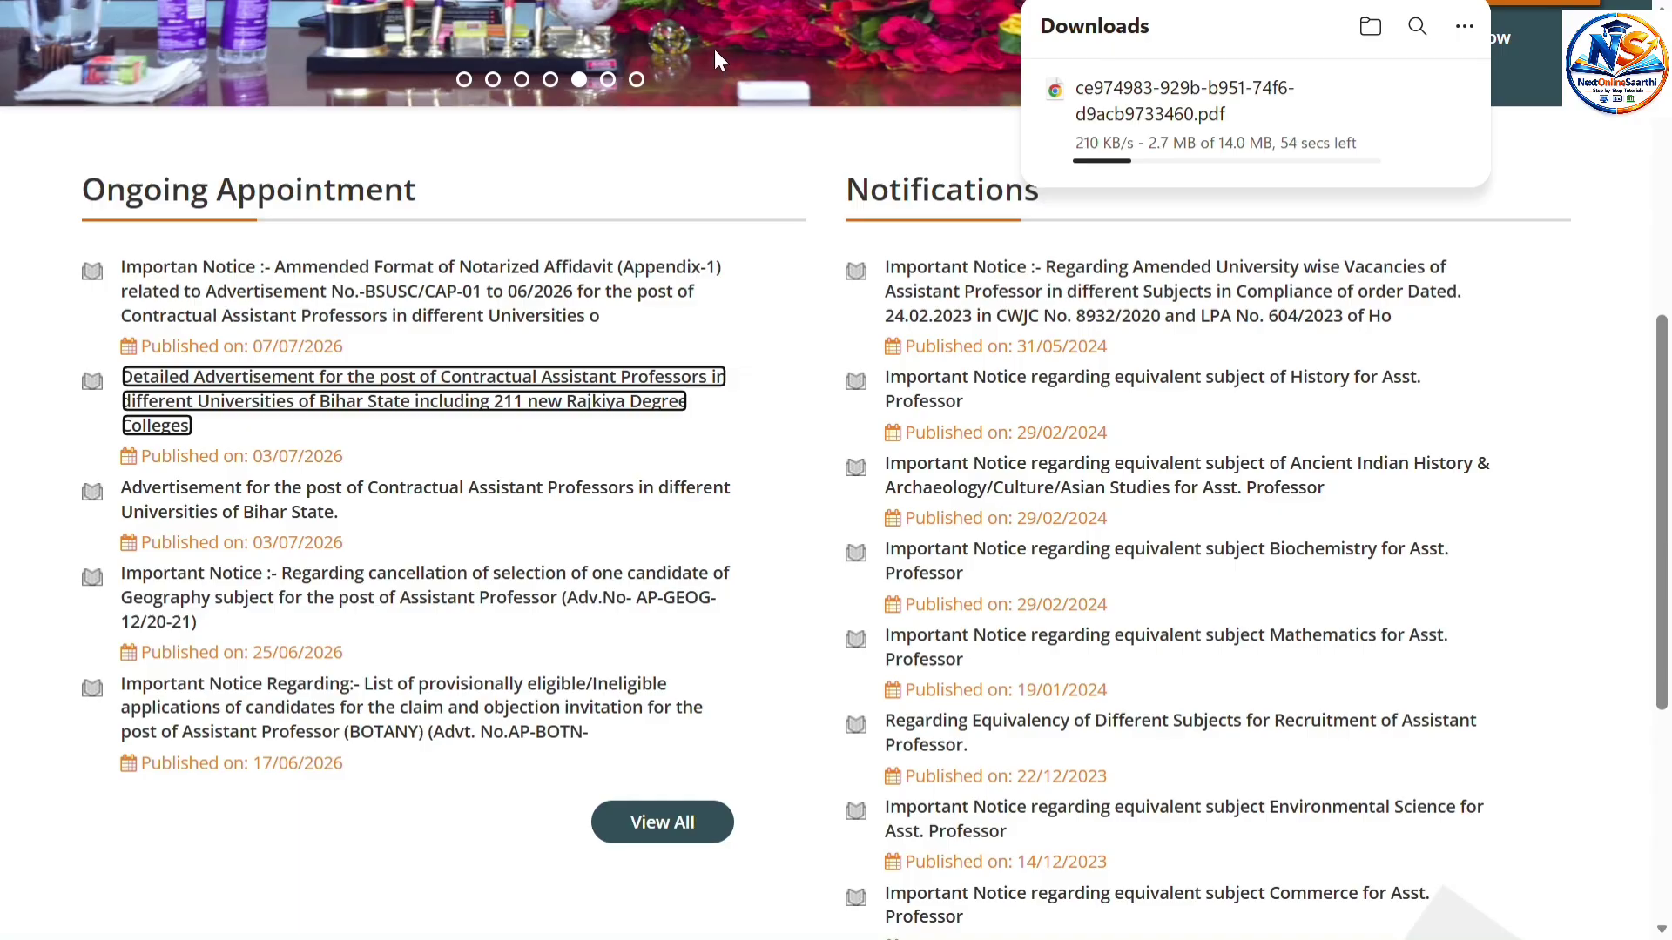
click(698, 44)
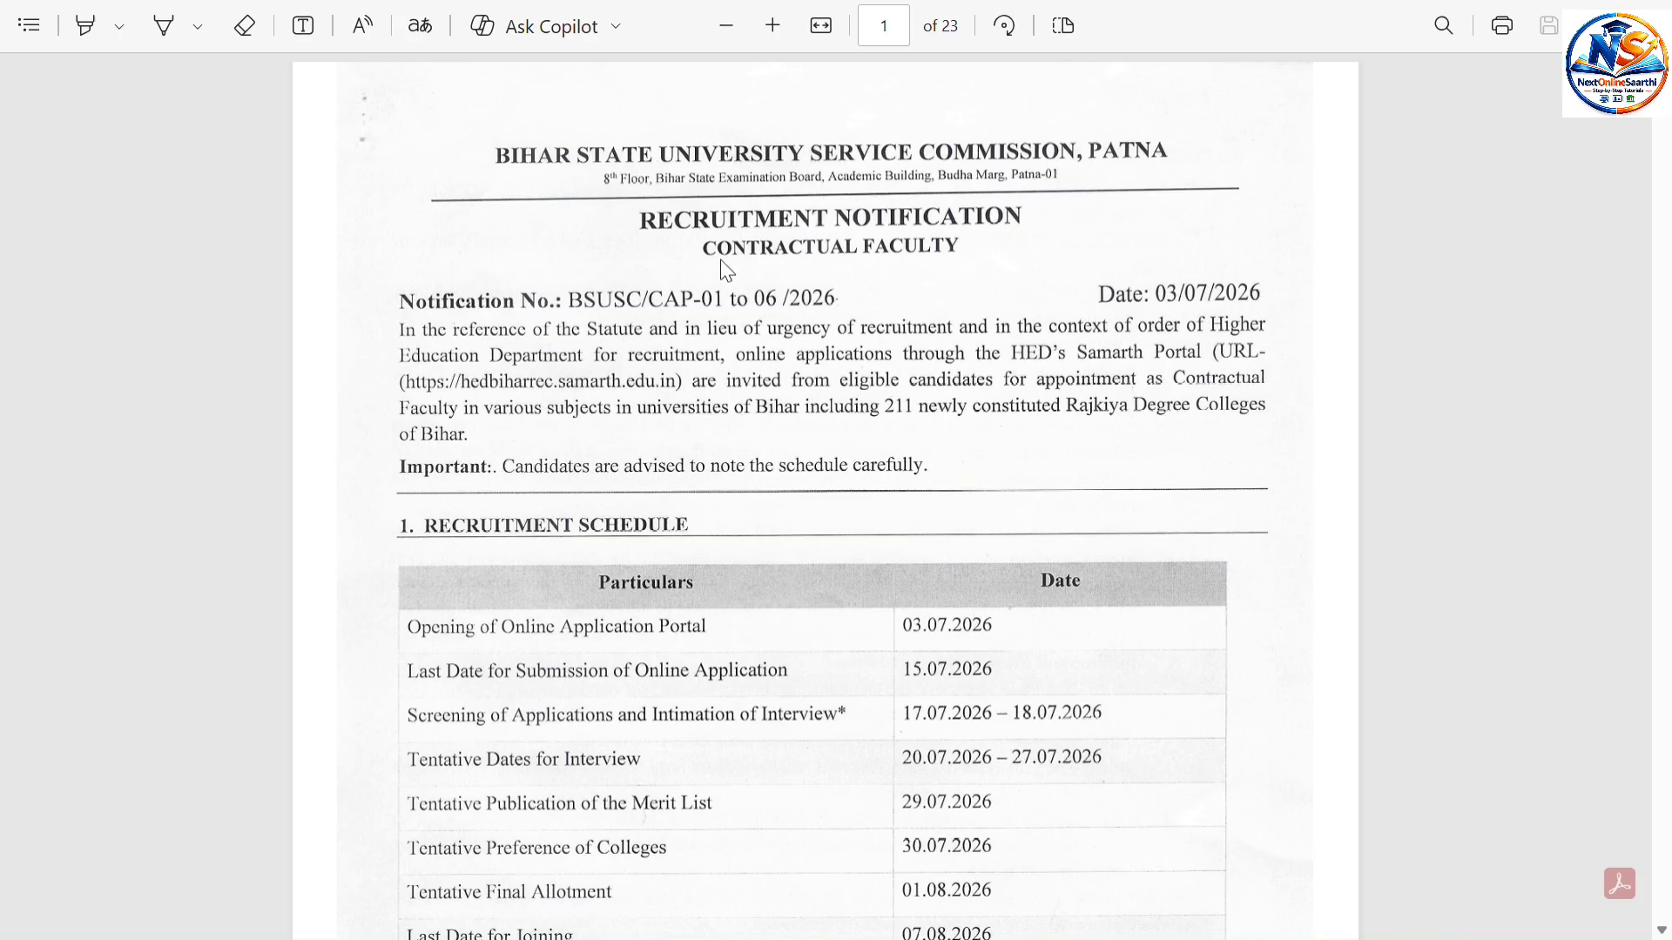
Review the recruitment schedule, the subject-wise vacant posts section and the age limit in the notification.
scroll(736, 441, down, 5)
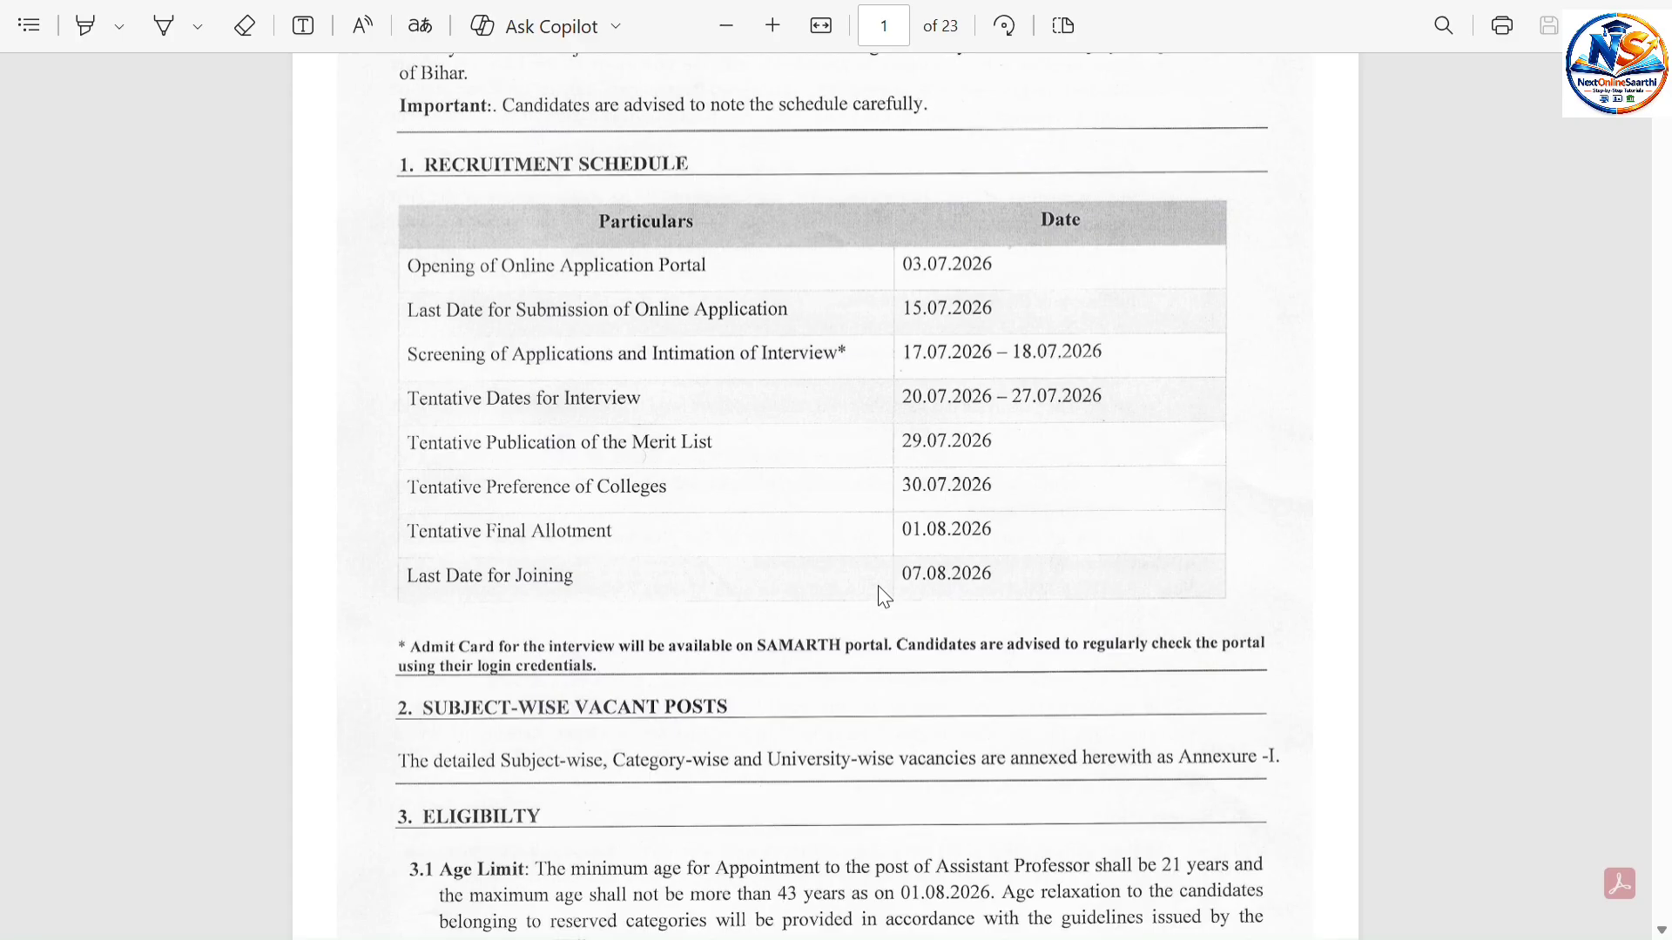
scroll(884, 597, down, 3)
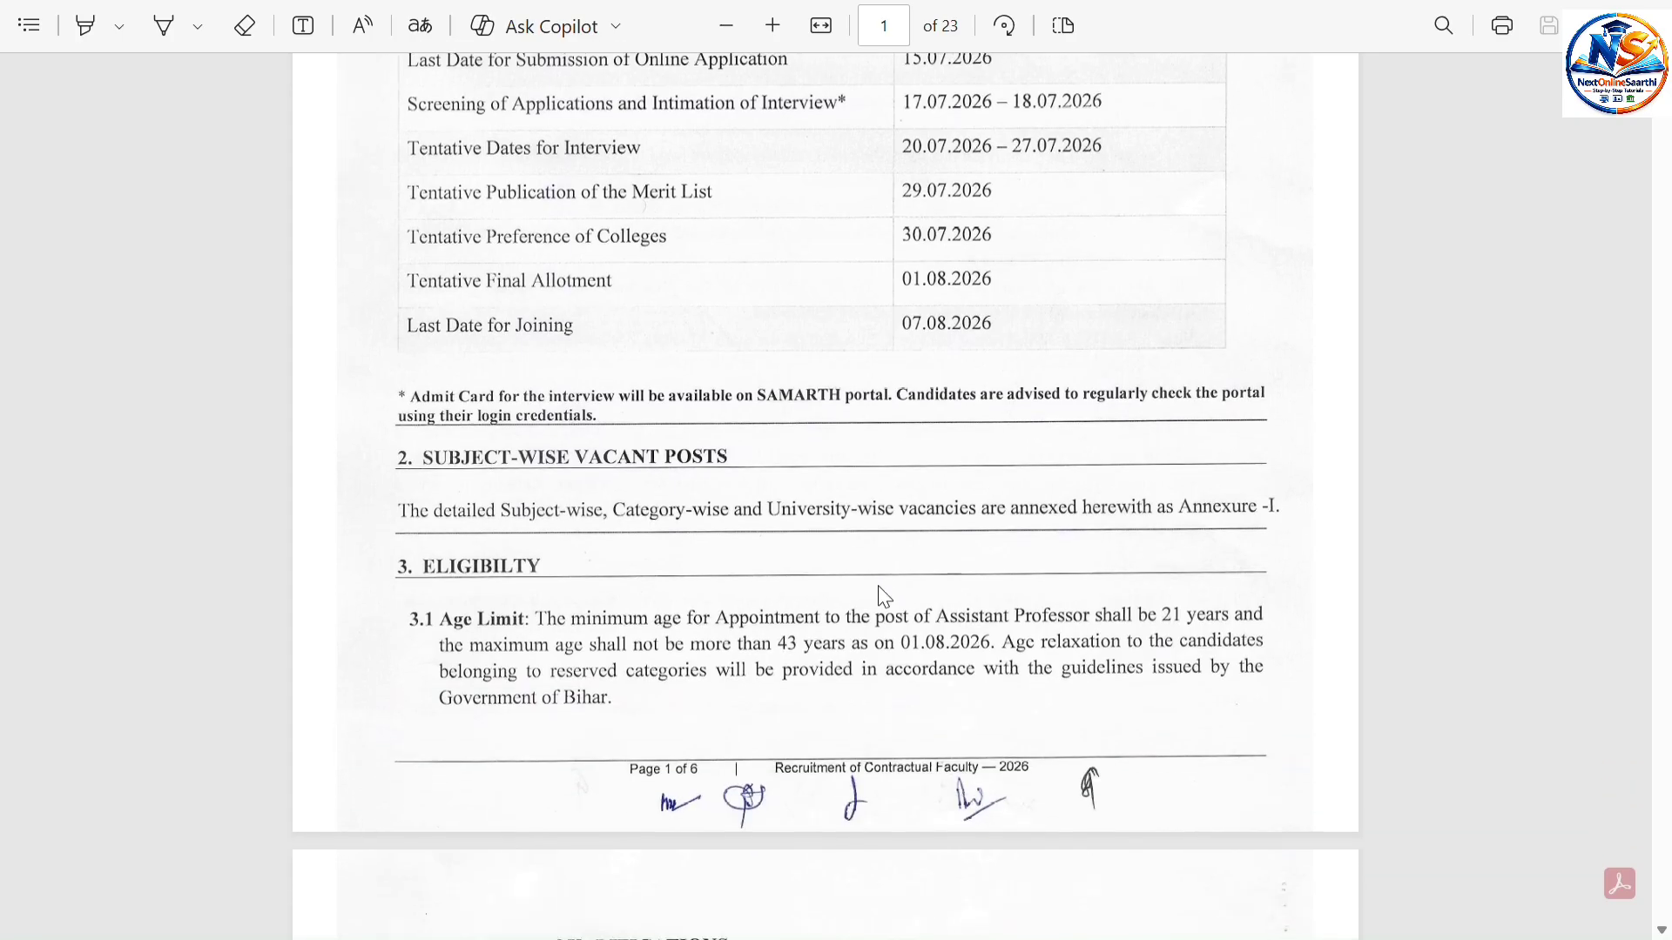
scroll(884, 598, down, 2)
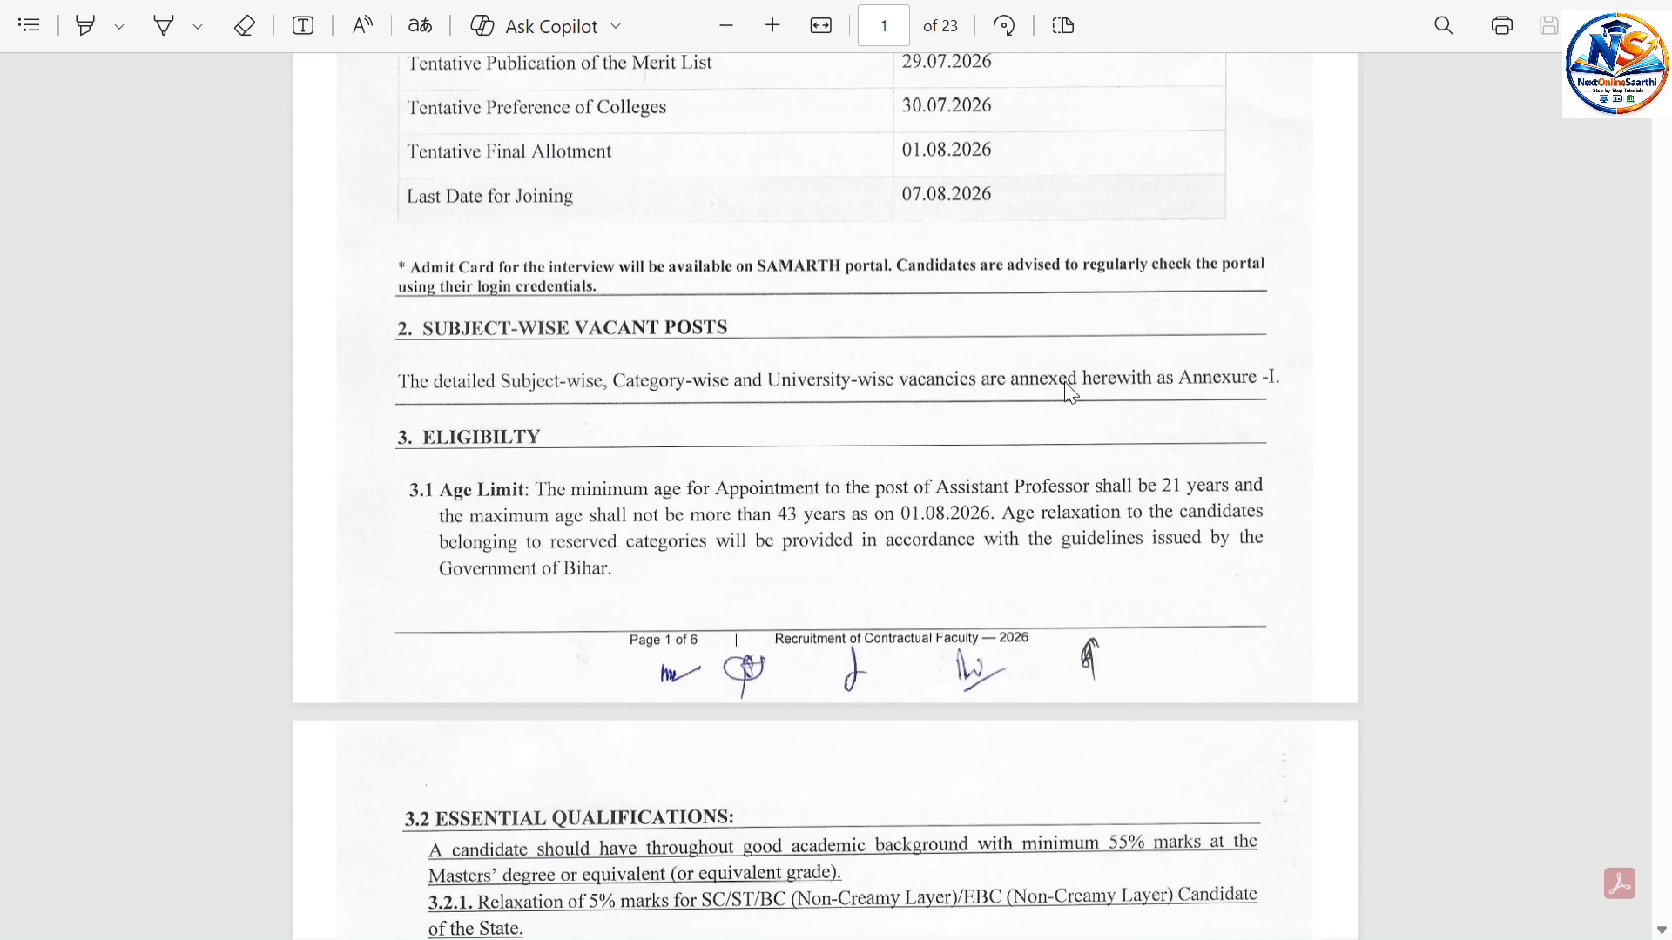
scroll(718, 374, down, 3)
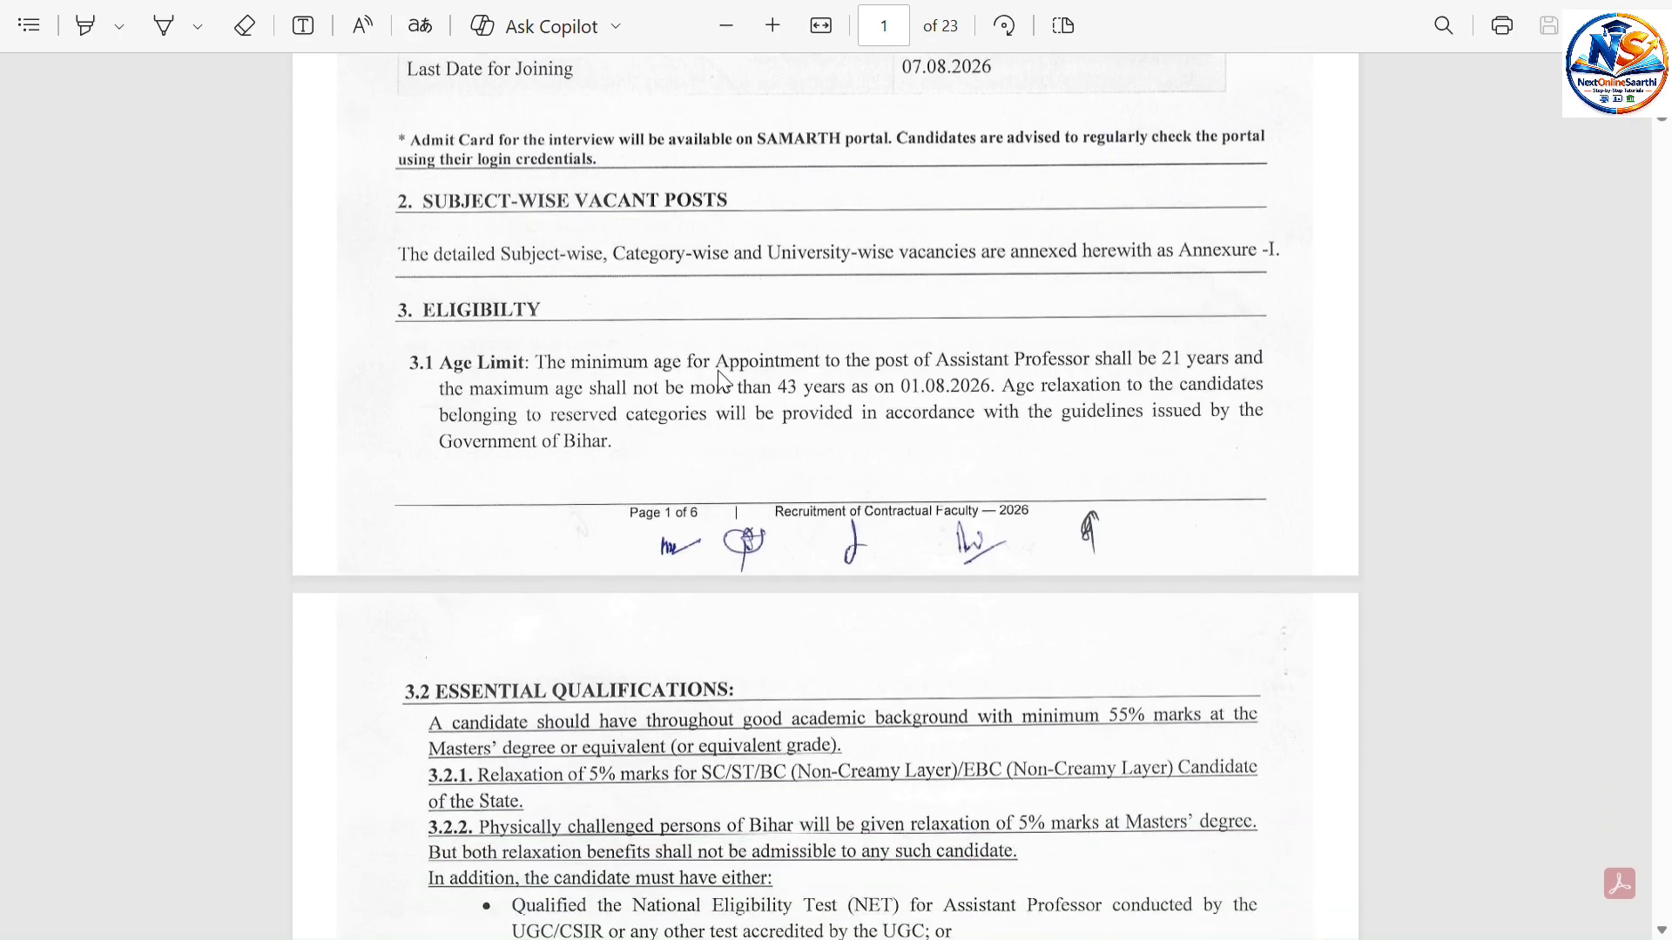
scroll(718, 372, down, 1)
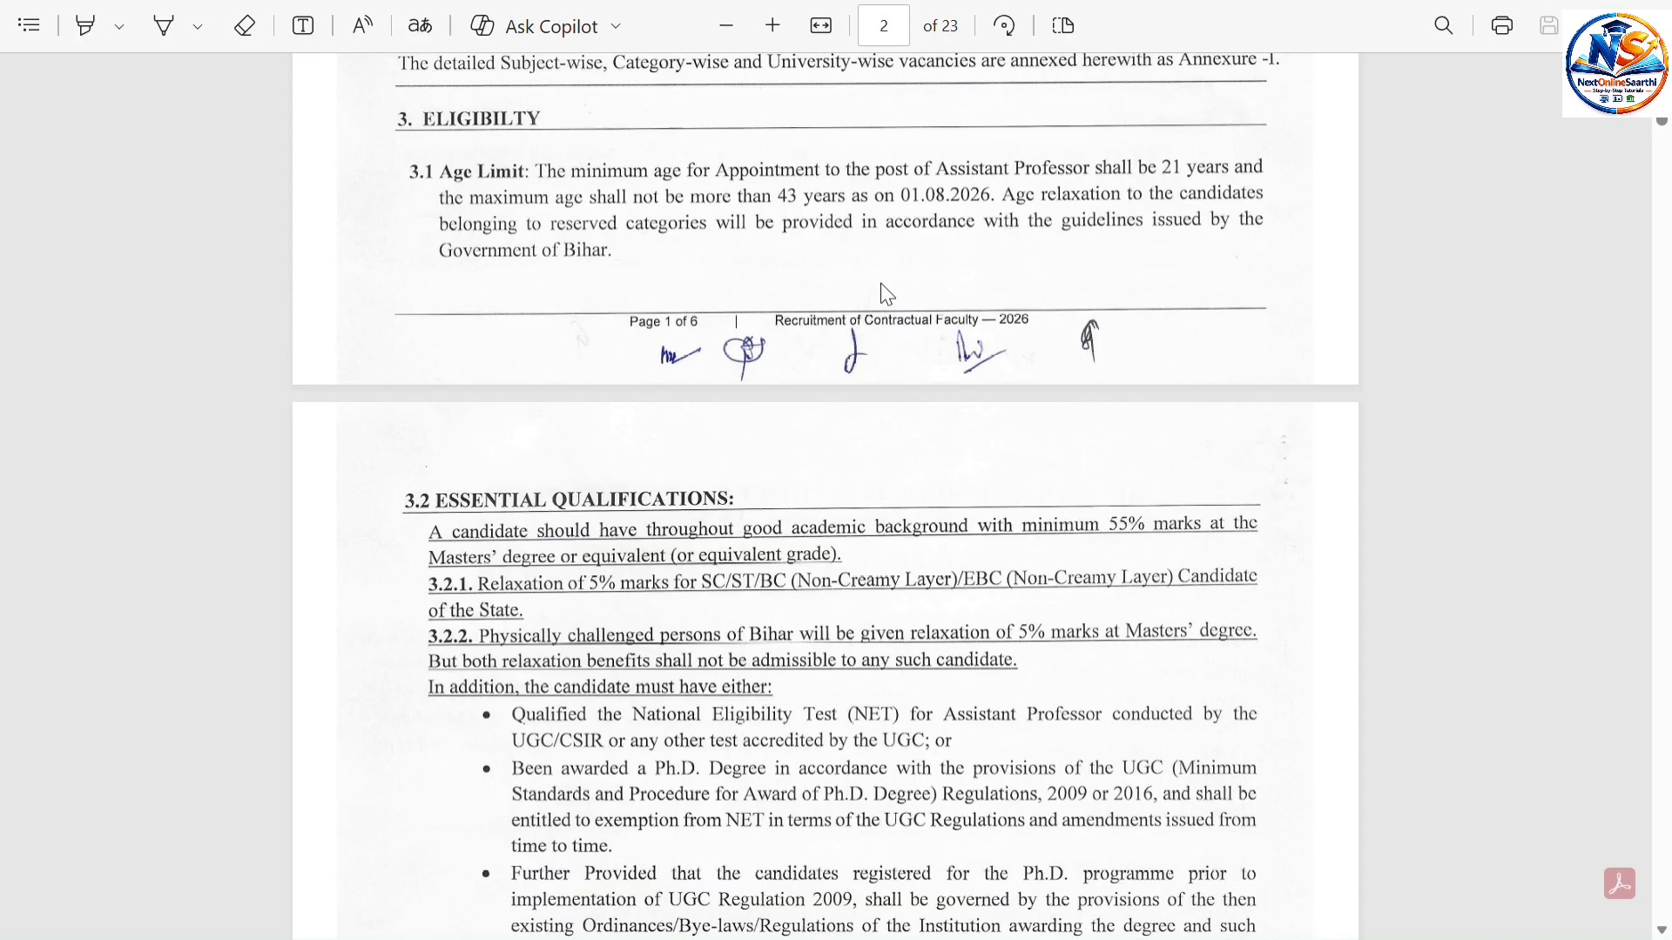
Read the essential qualifications, application fee and reservation sections of the notification.
scroll(881, 286, down, 3)
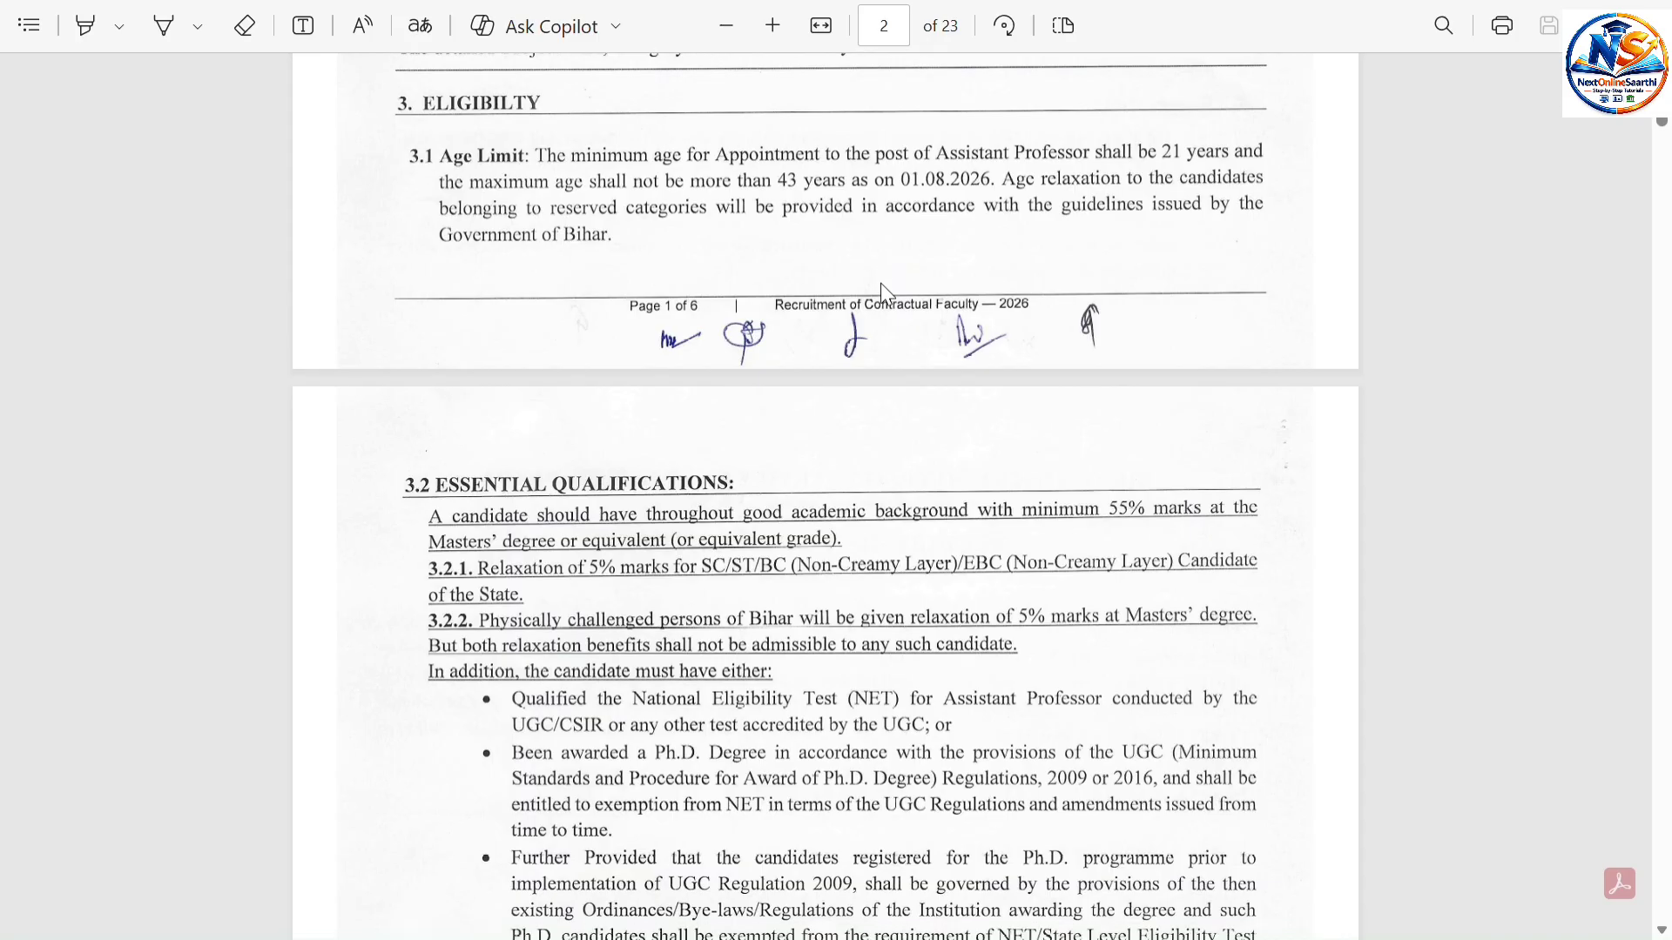
scroll(880, 284, down, 1)
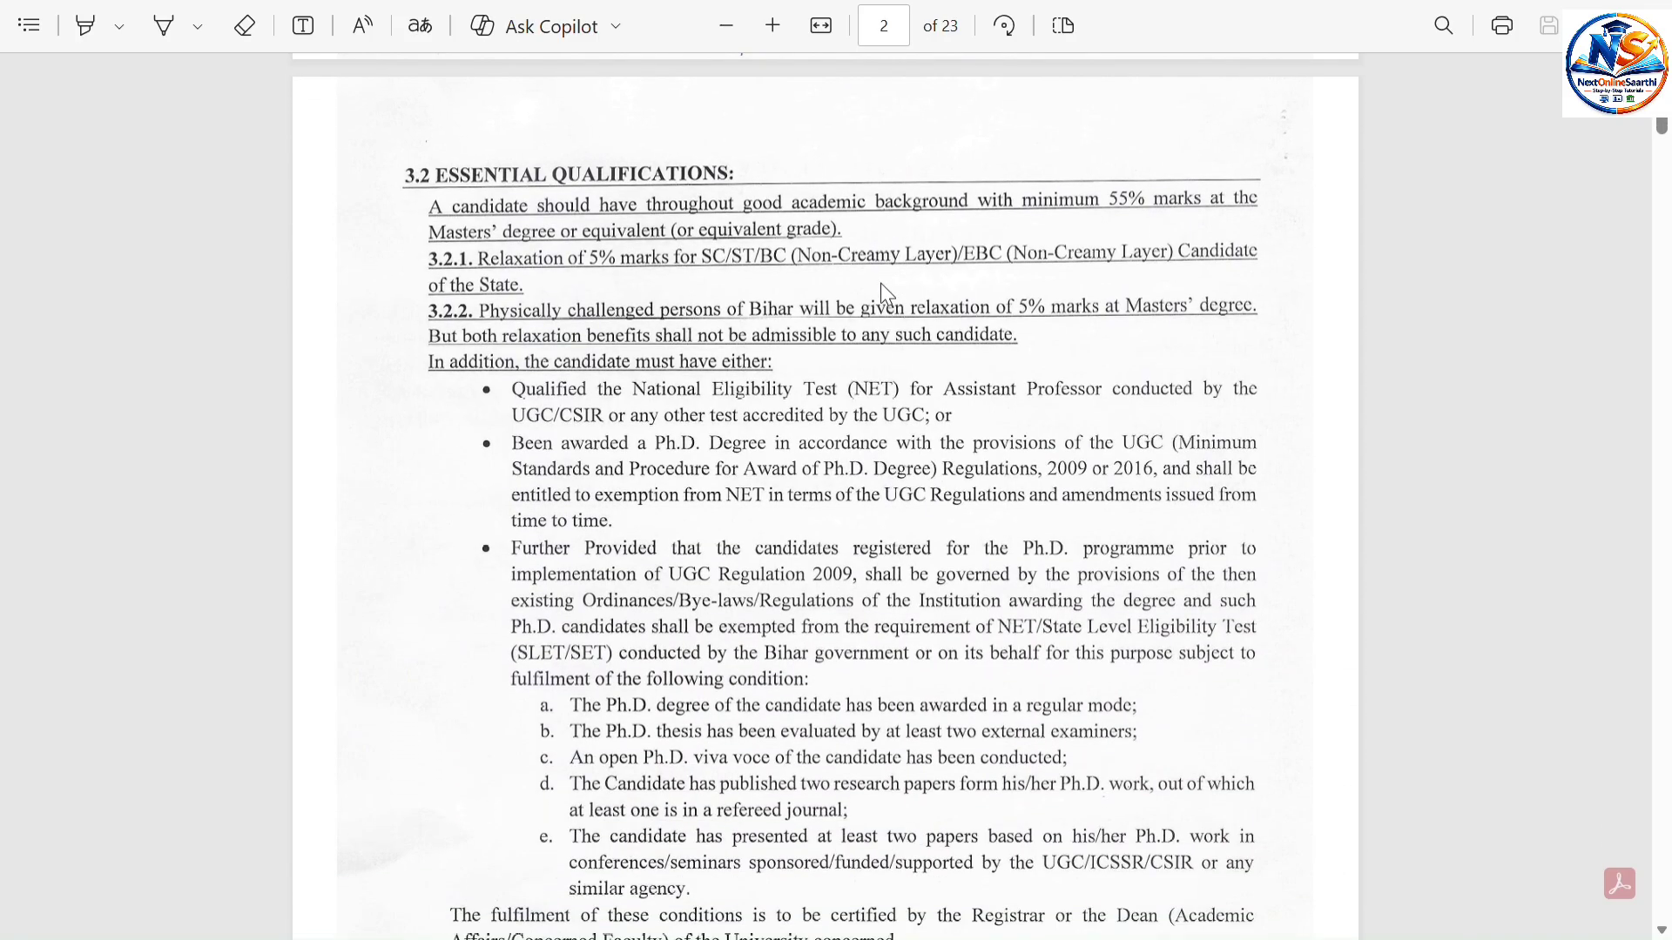
scroll(837, 243, down, 1)
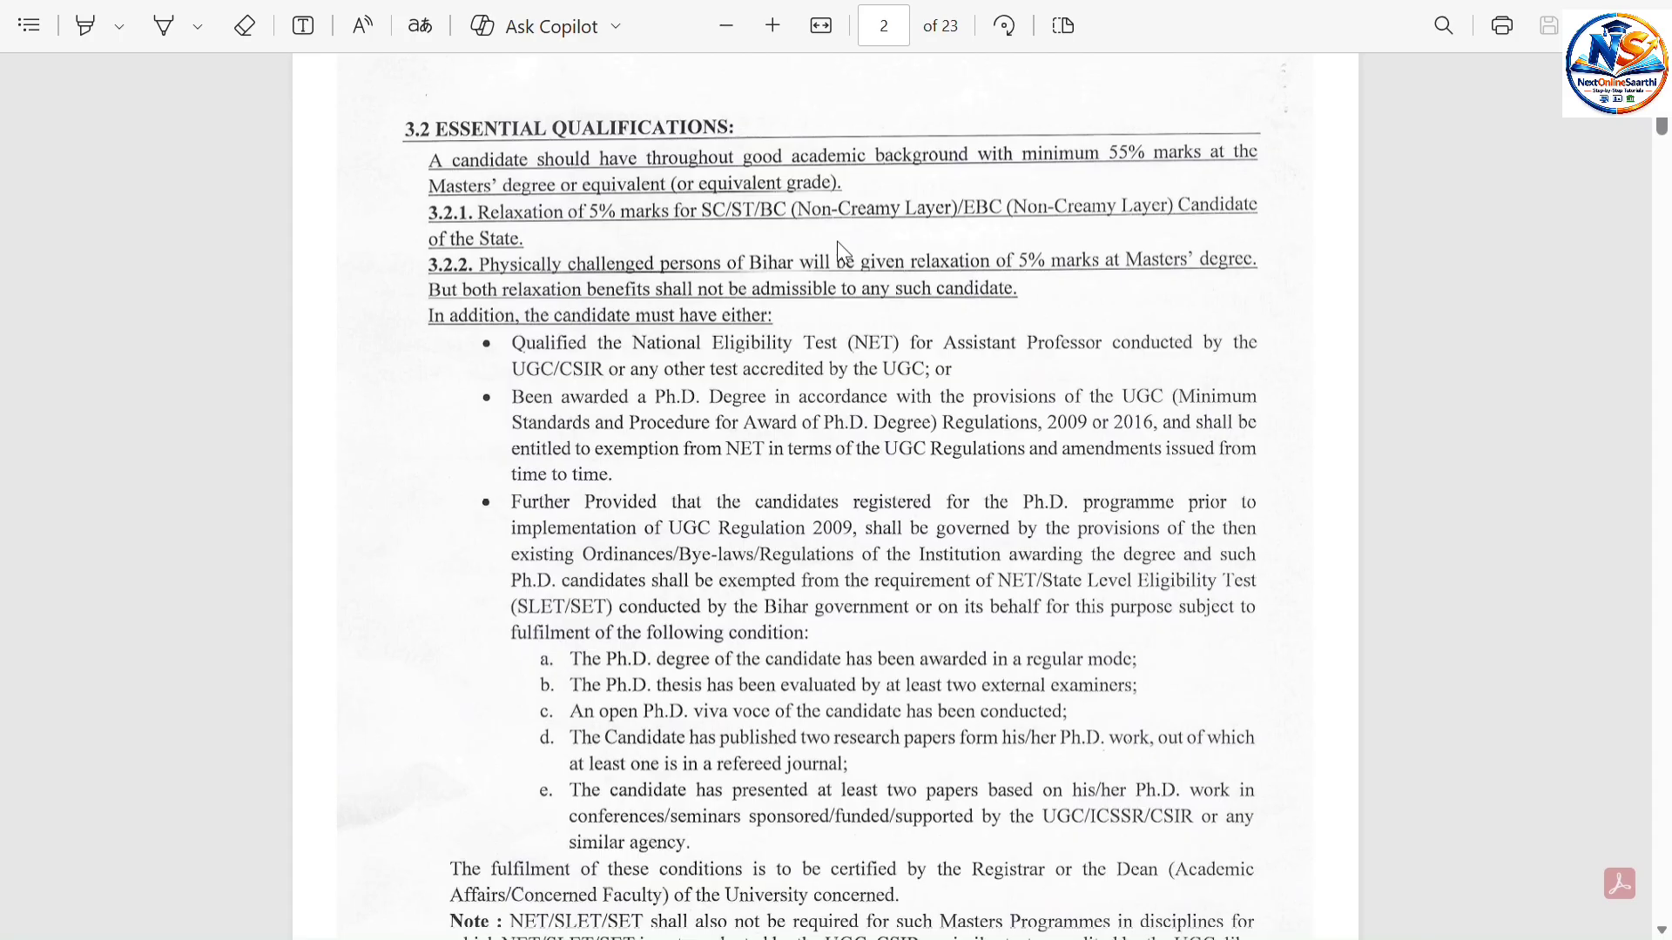
scroll(837, 242, down, 2)
scroll(838, 242, down, 3)
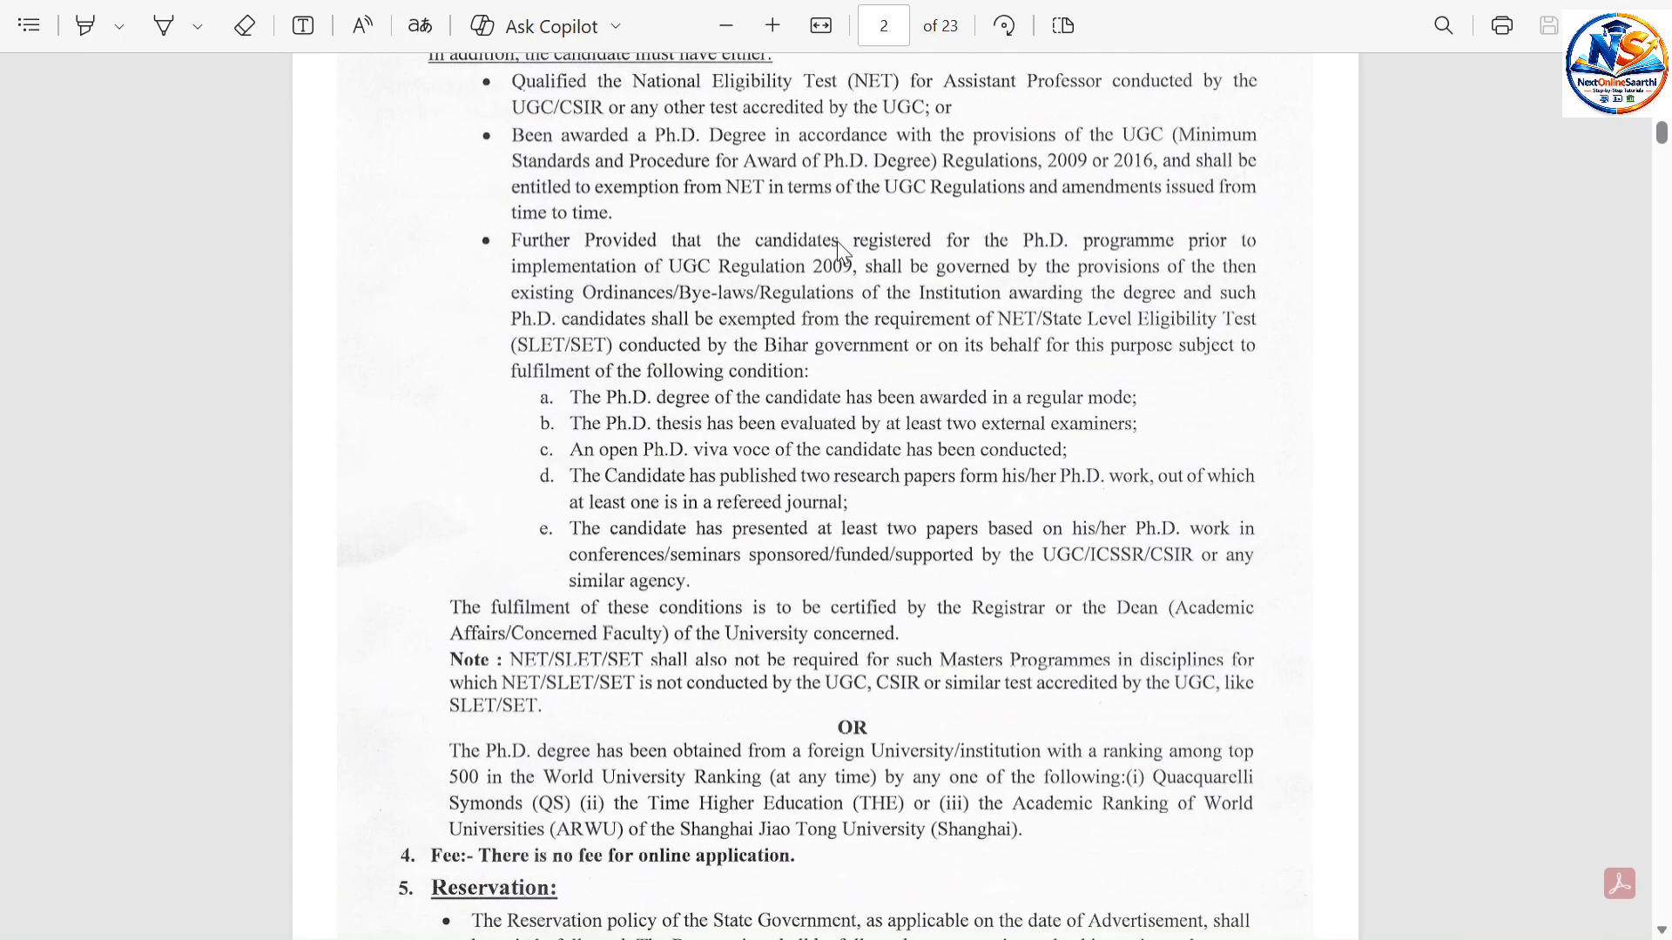
scroll(838, 242, down, 7)
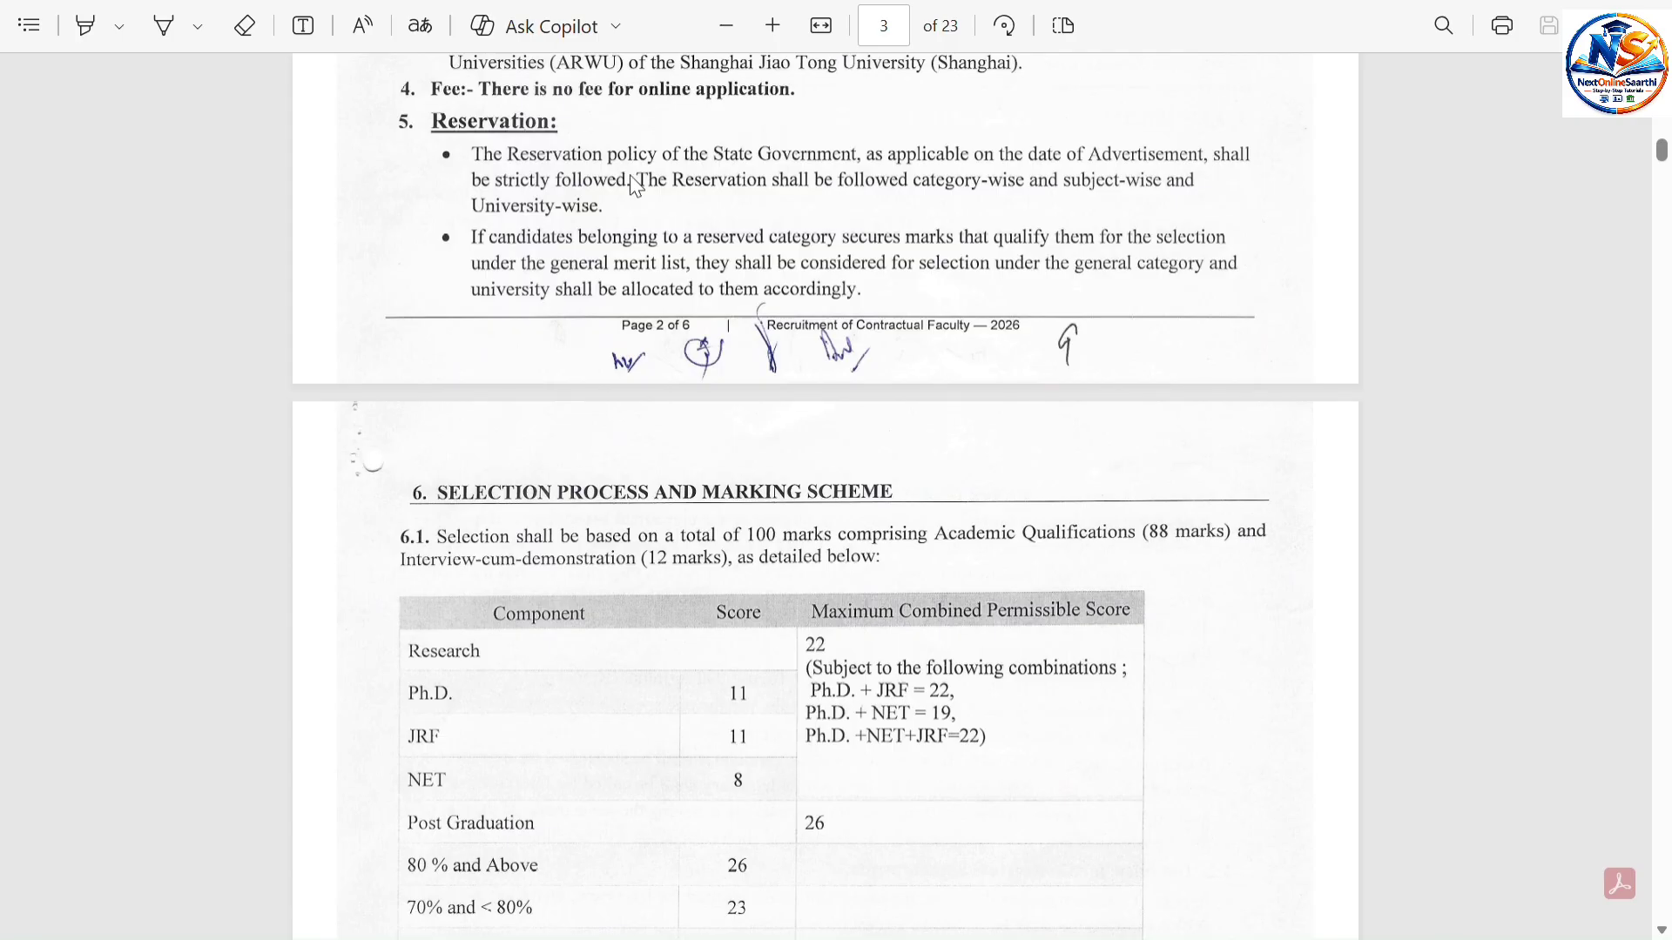
Examine the selection process, the marking scheme table and the interview marks in section 6.
scroll(712, 287, down, 3)
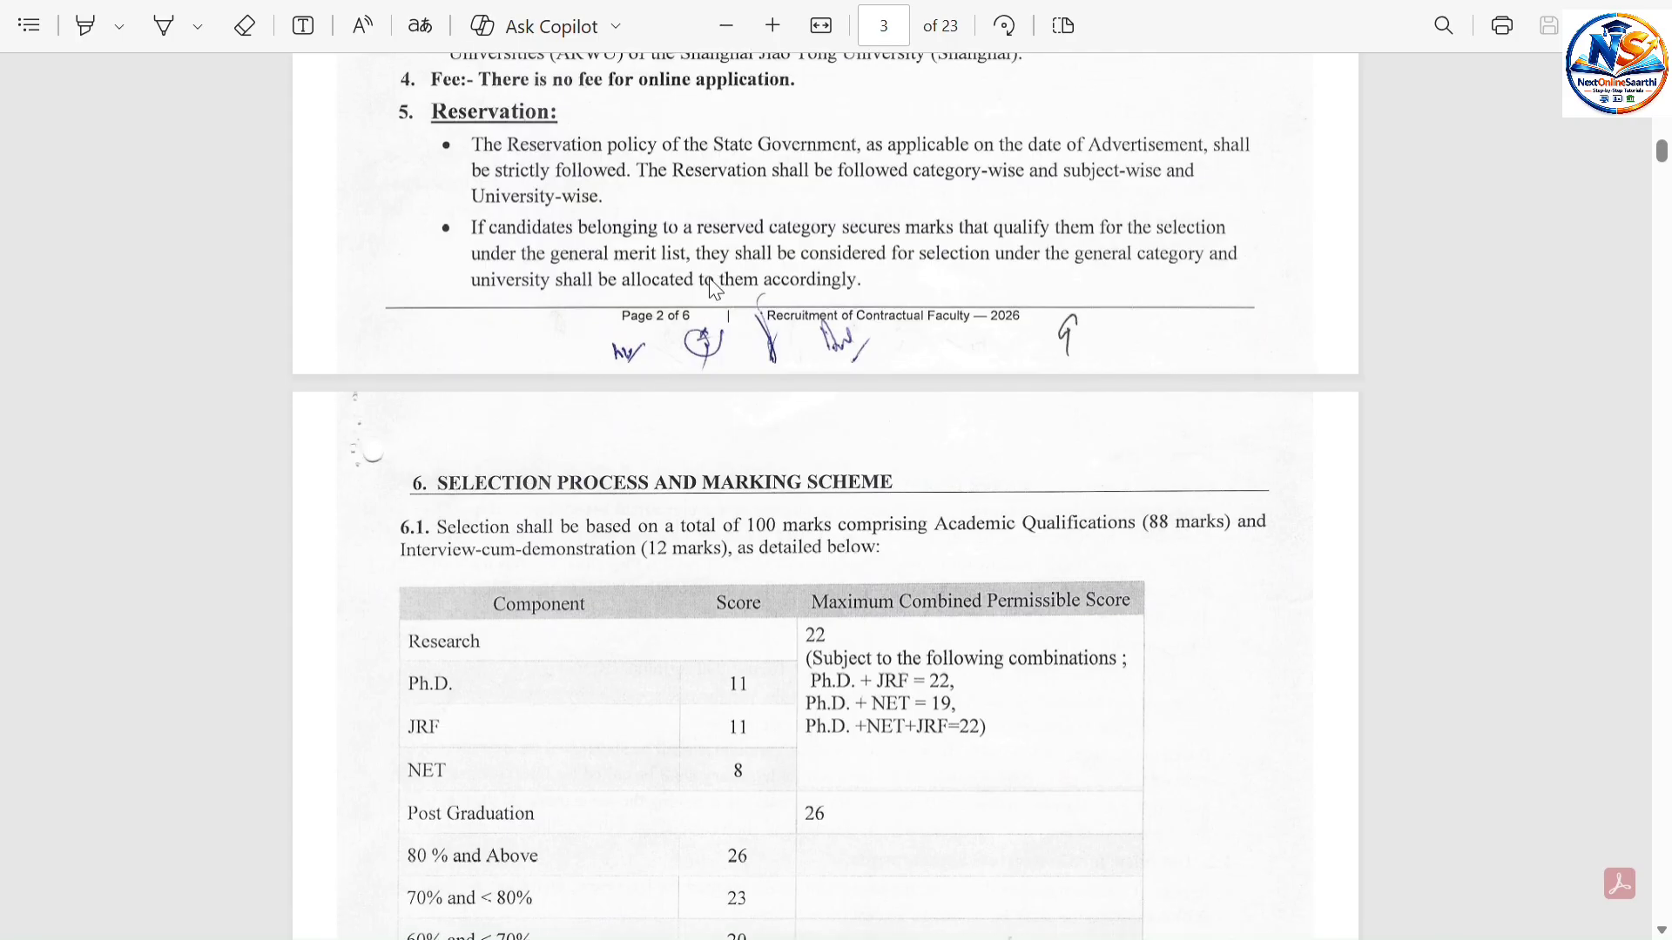
scroll(709, 279, down, 1)
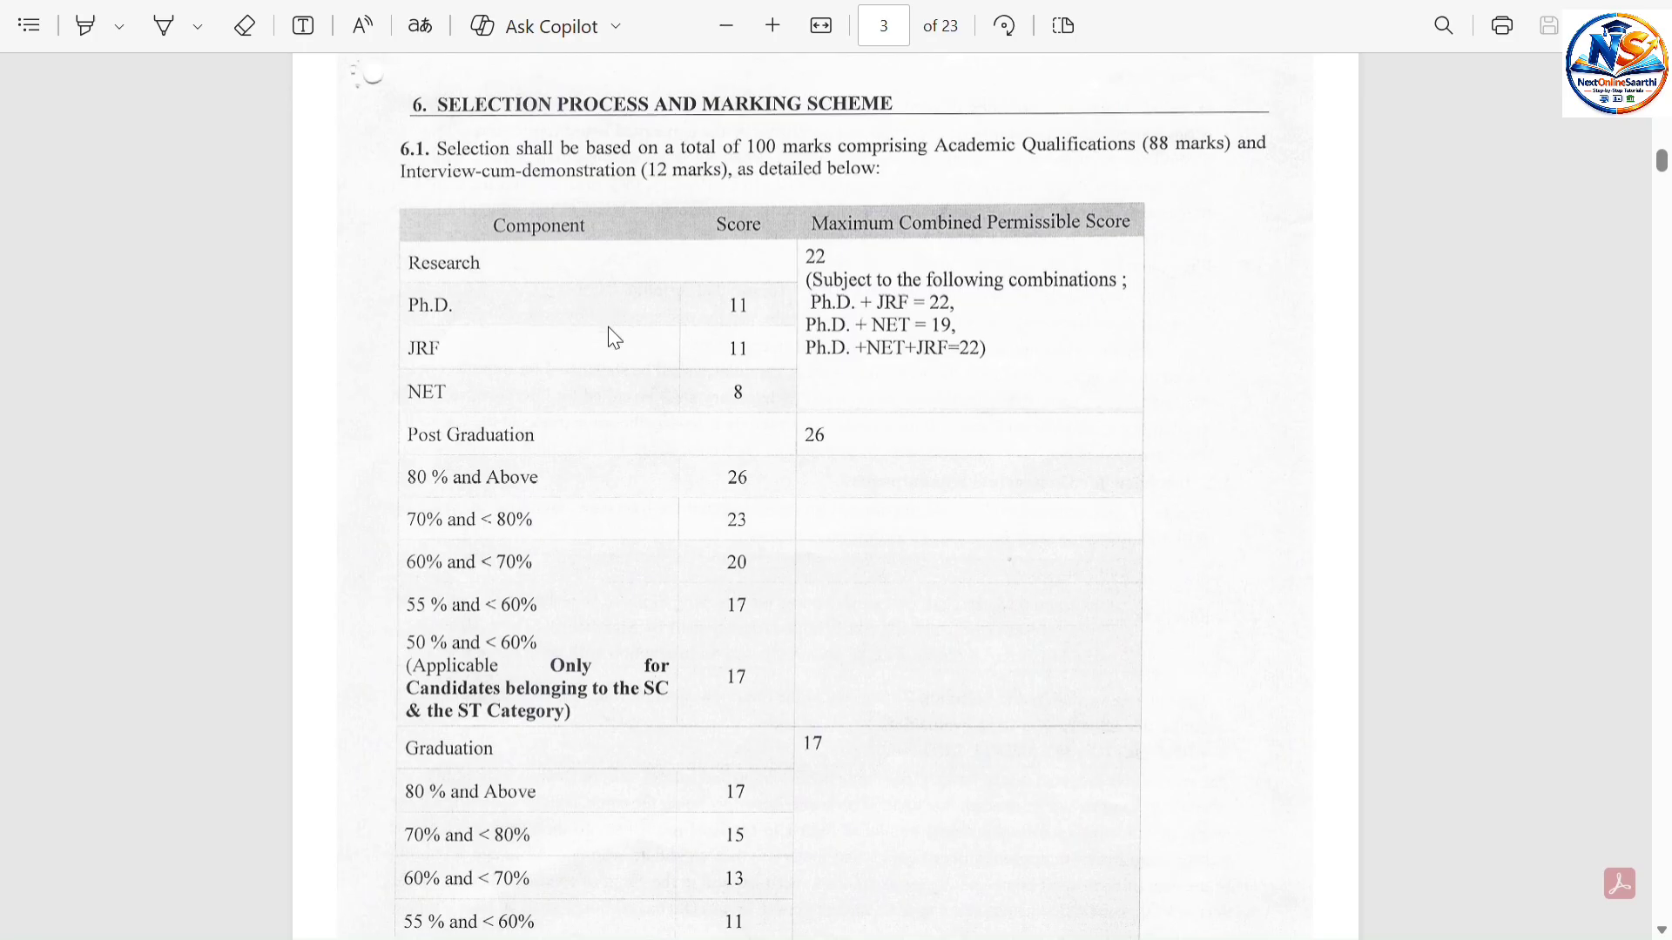
scroll(619, 691, down, 6)
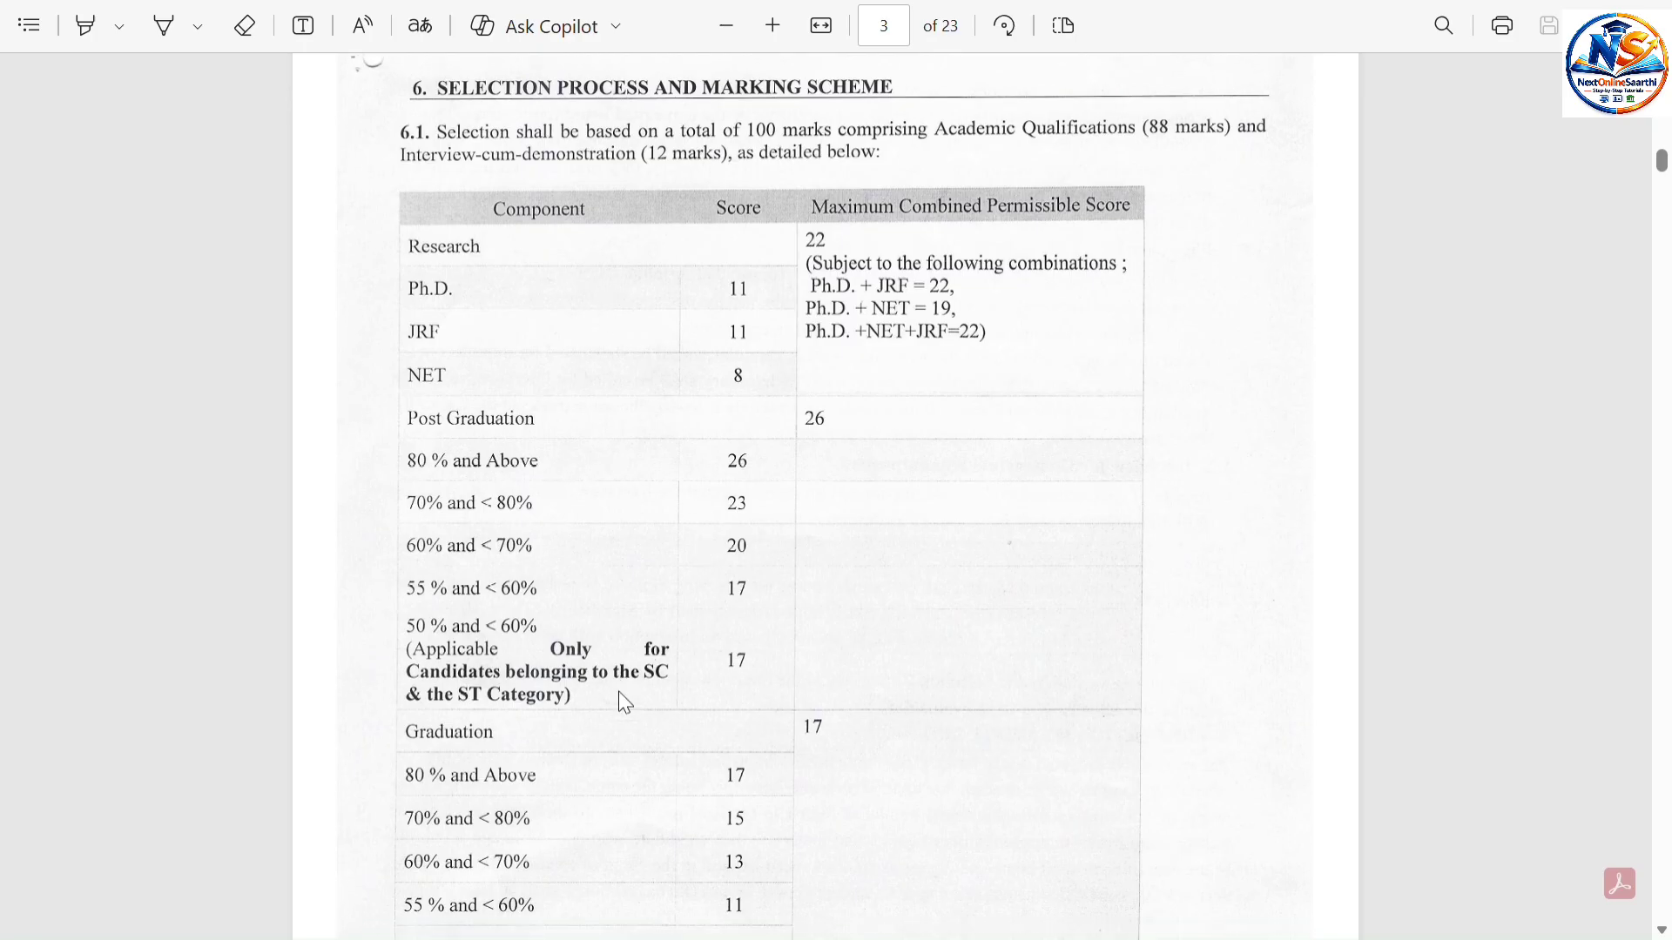
scroll(618, 693, down, 7)
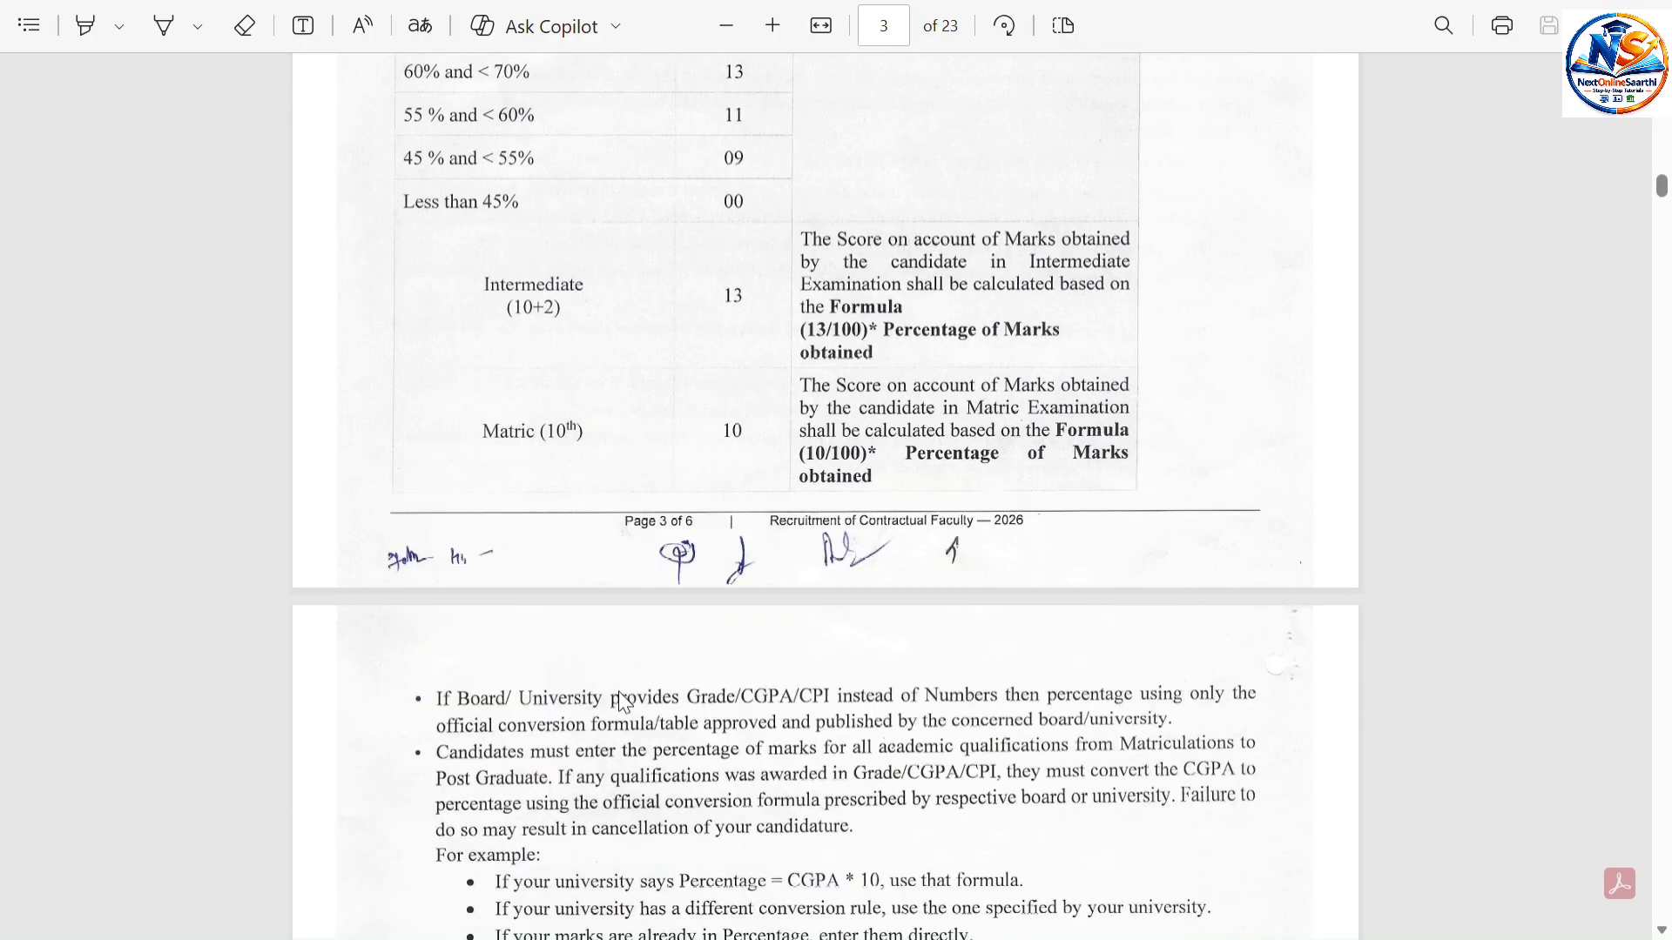
scroll(624, 701, down, 7)
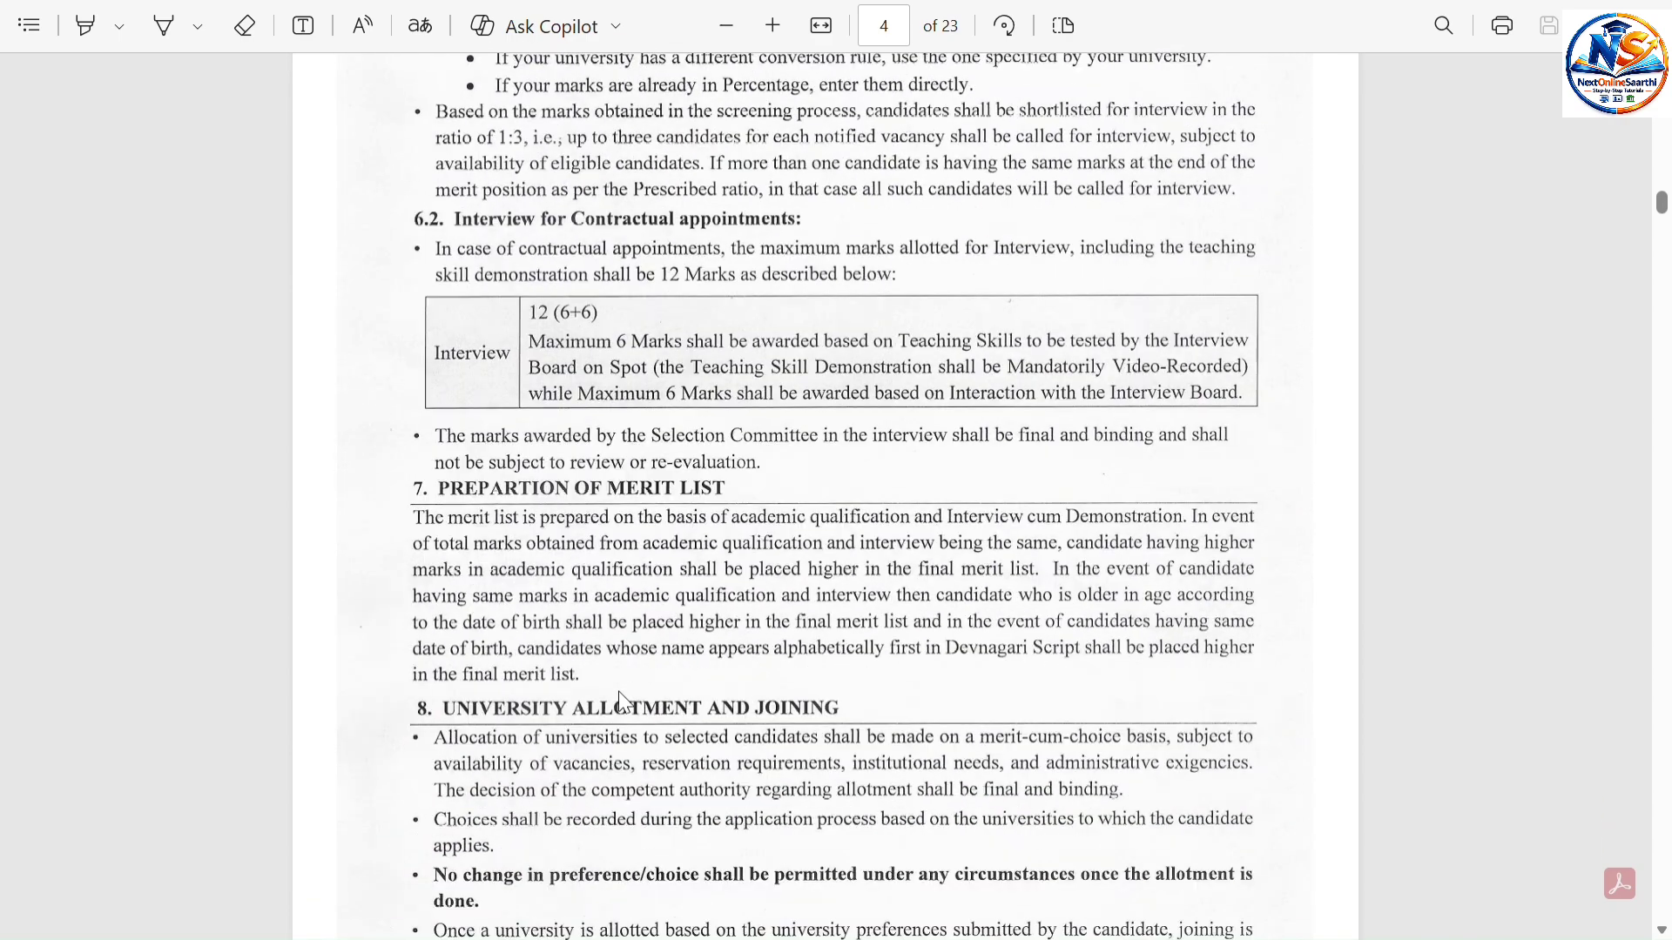
Look through the merit list, university allotment, terms of appointment and notarised affidavit sections, and return to the interview section.
scroll(624, 702, down, 1)
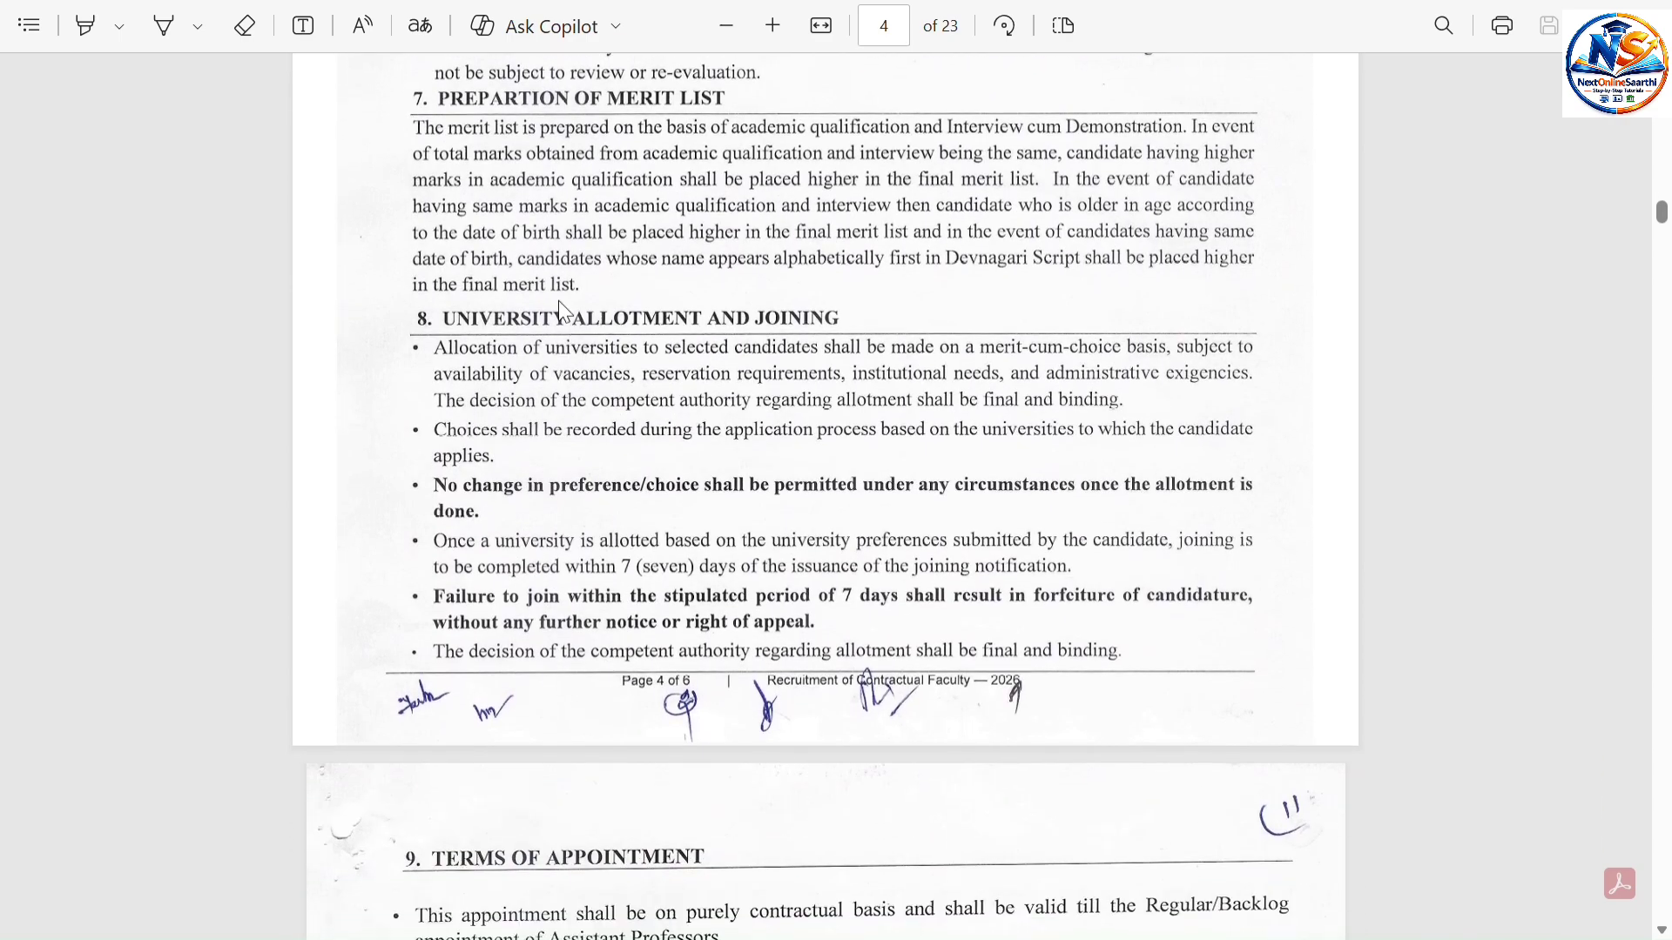
scroll(601, 505, down, 1)
scroll(599, 505, down, 7)
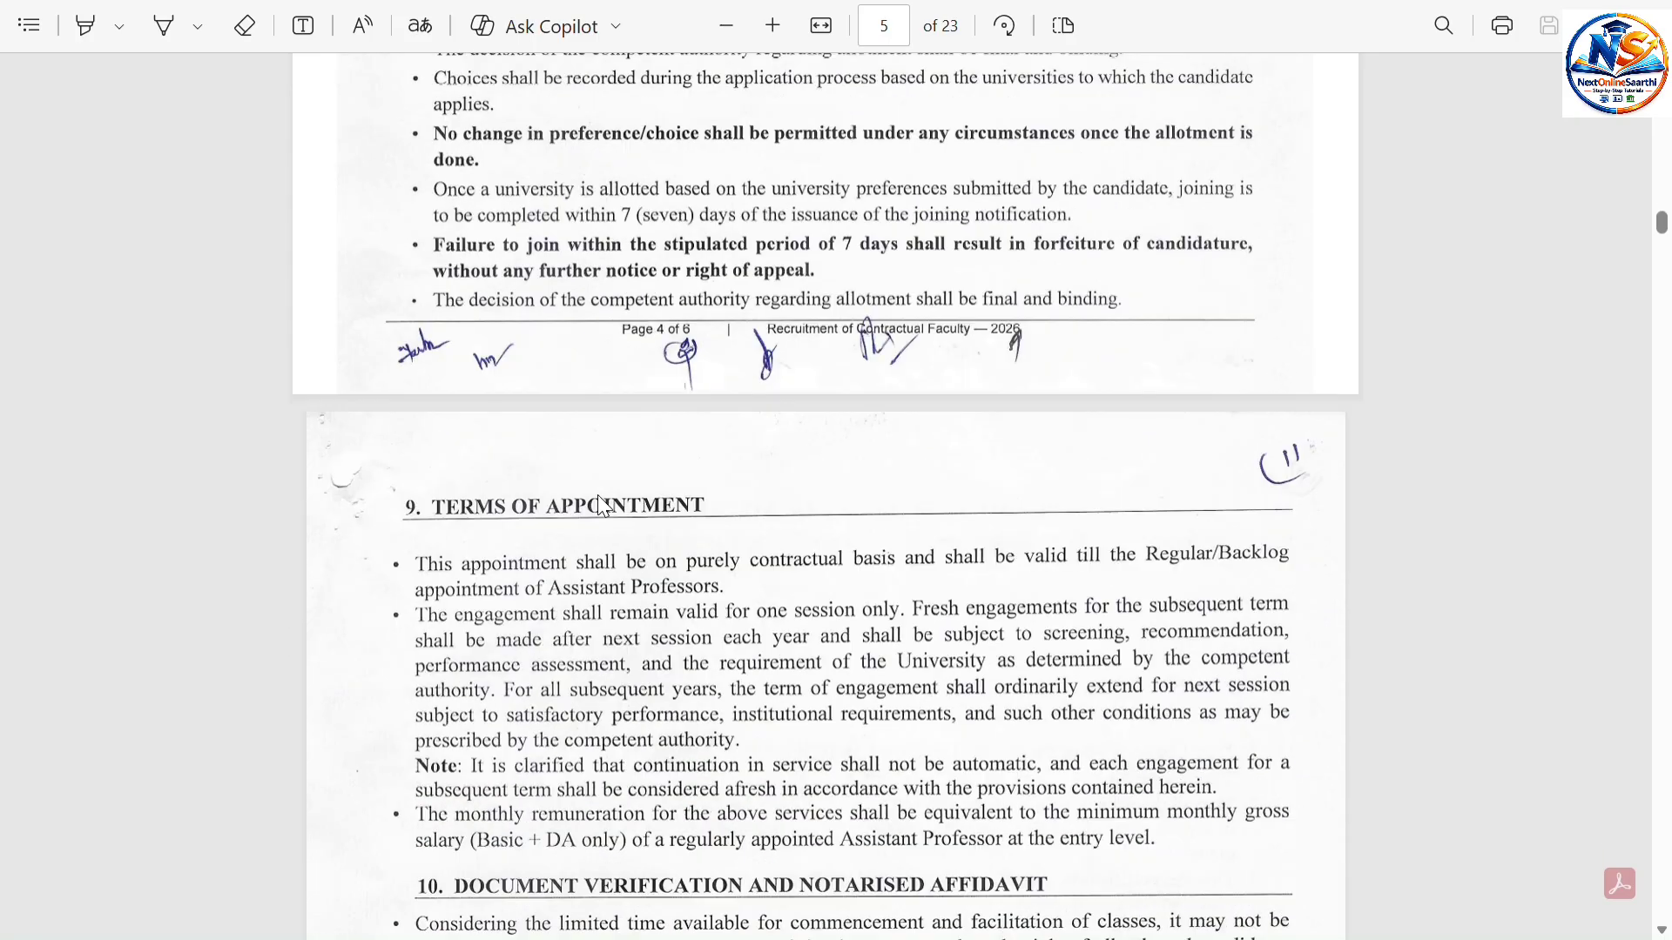
scroll(599, 504, down, 6)
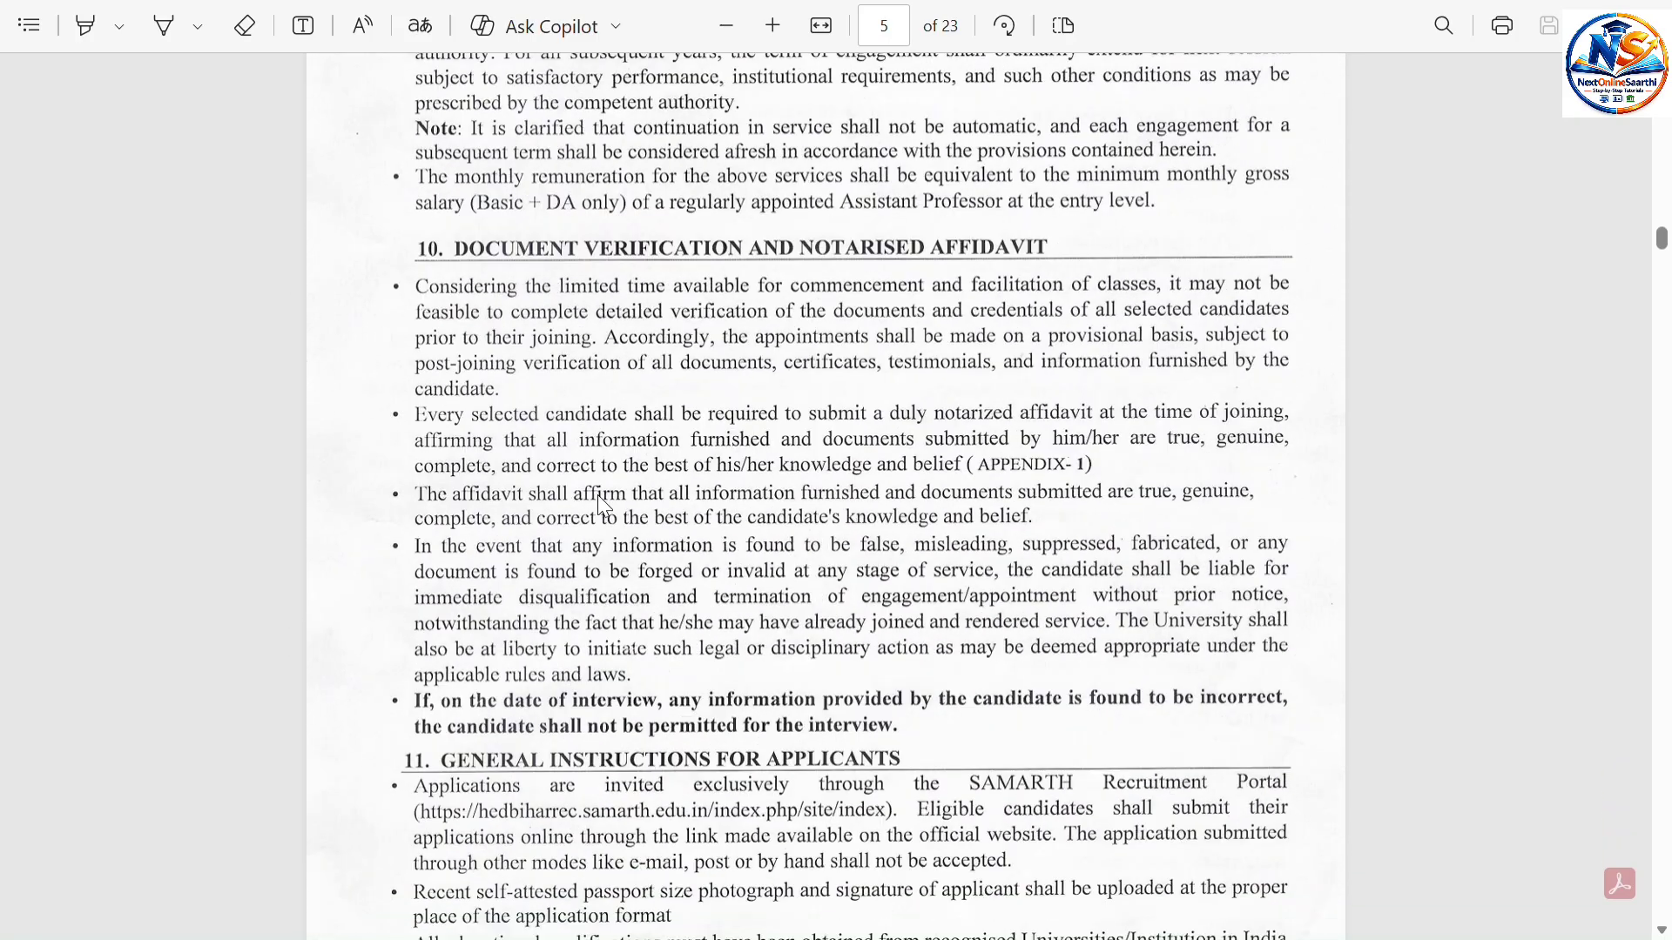
scroll(601, 505, down, 8)
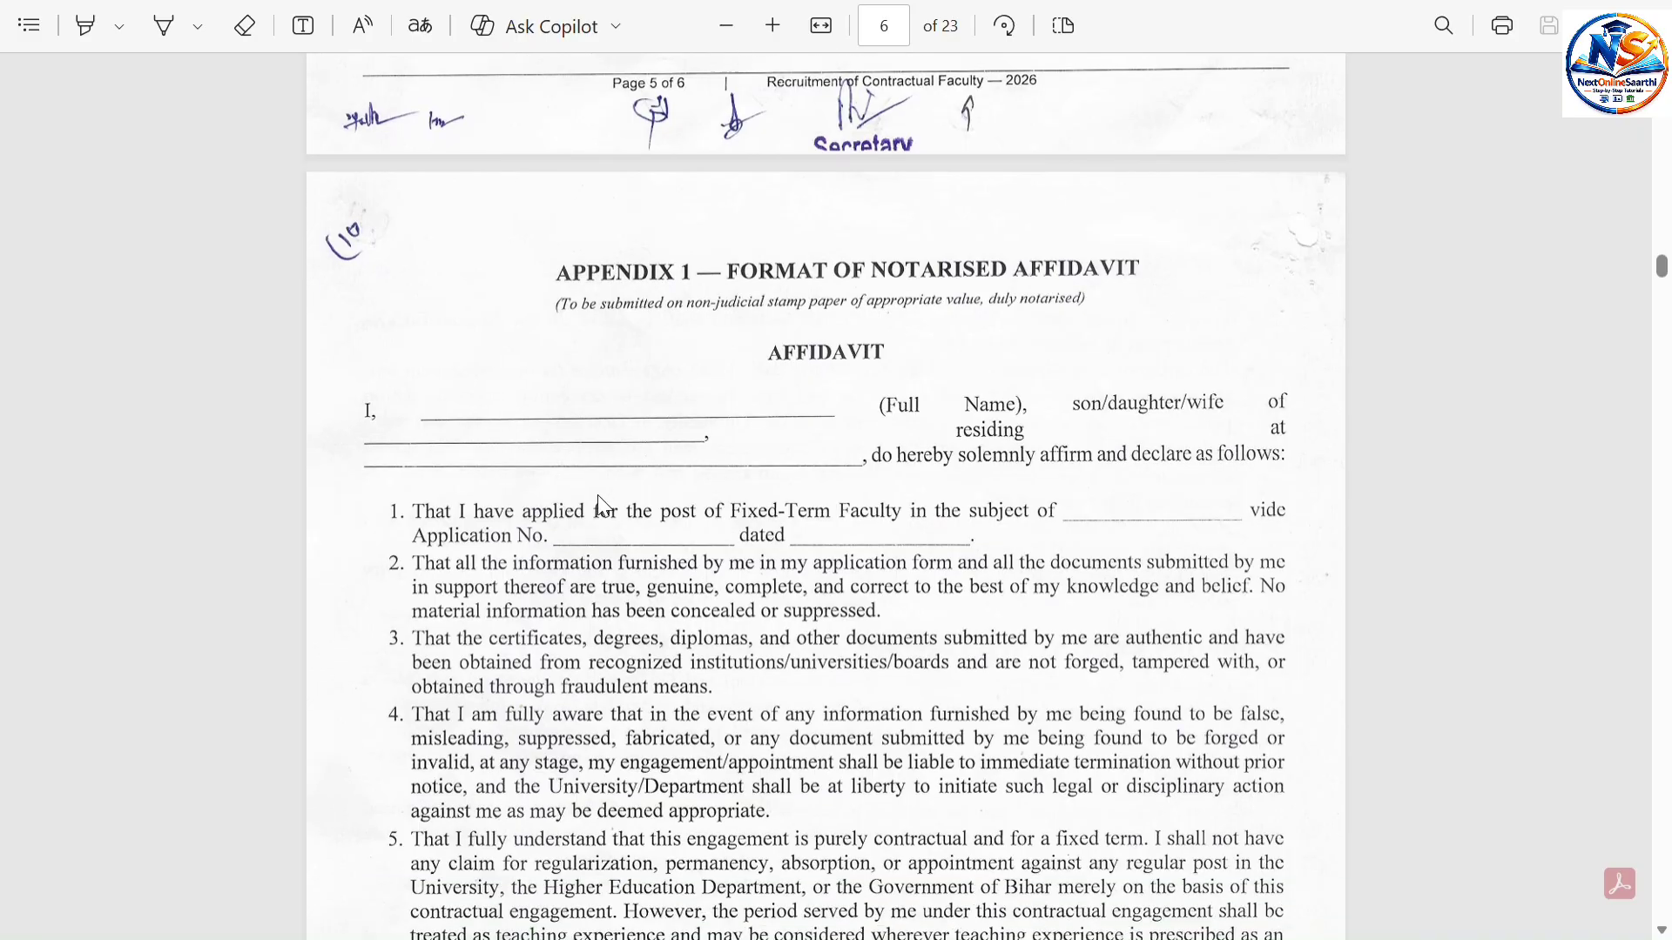
scroll(601, 504, up, 8)
scroll(597, 495, up, 18)
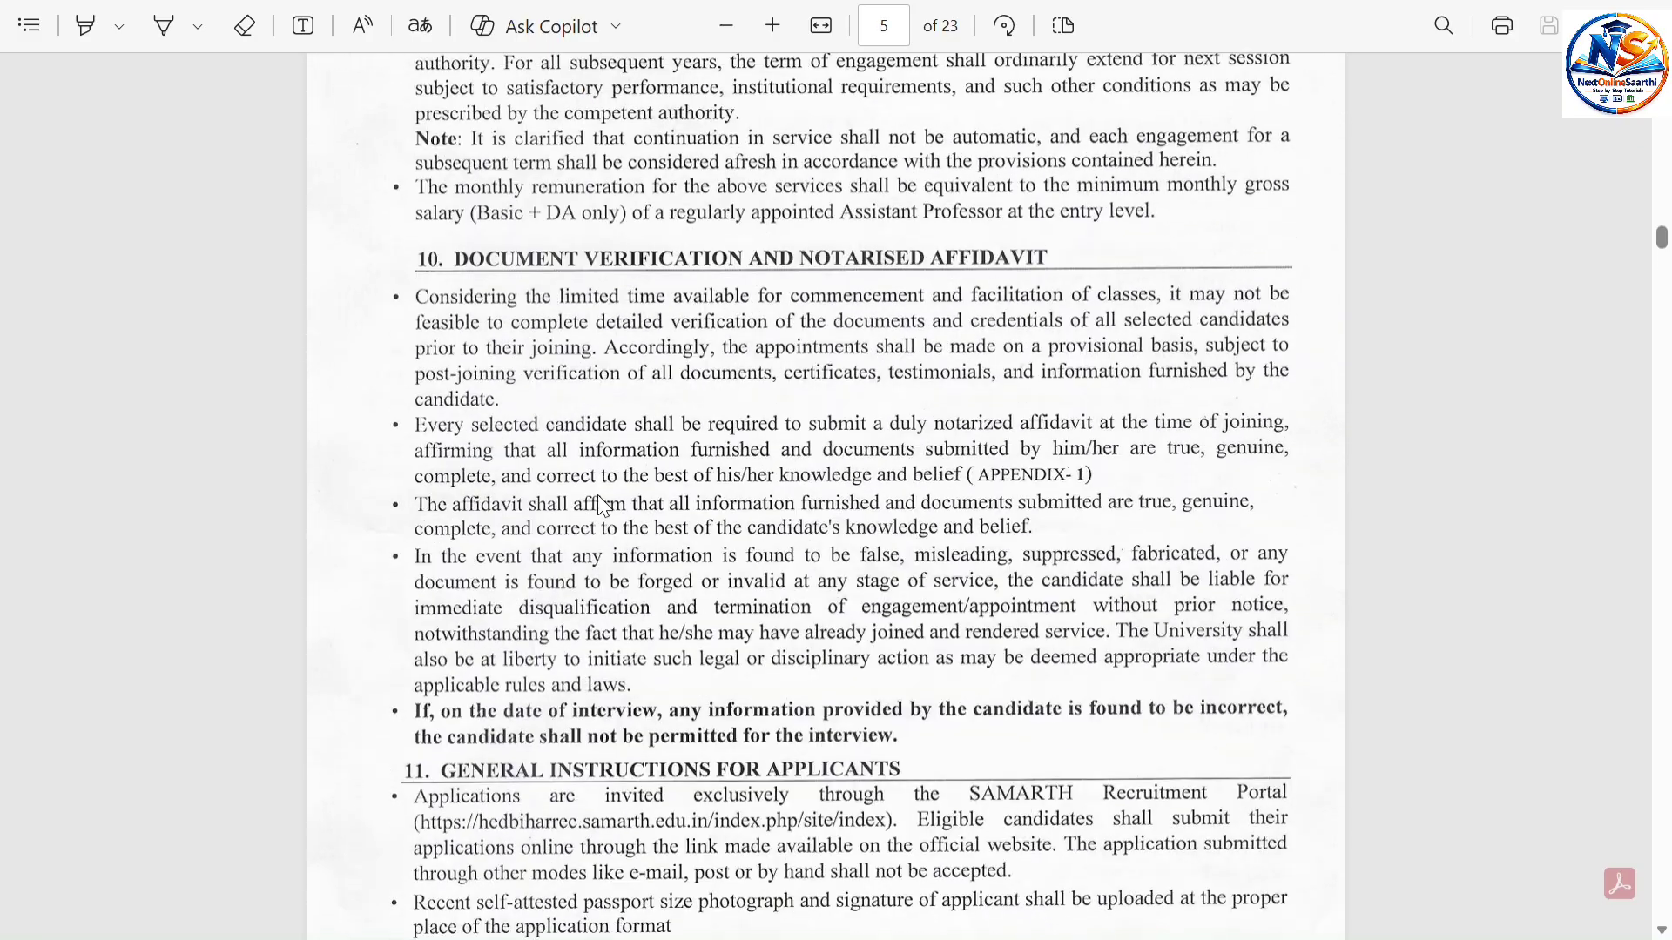
scroll(597, 494, up, 3)
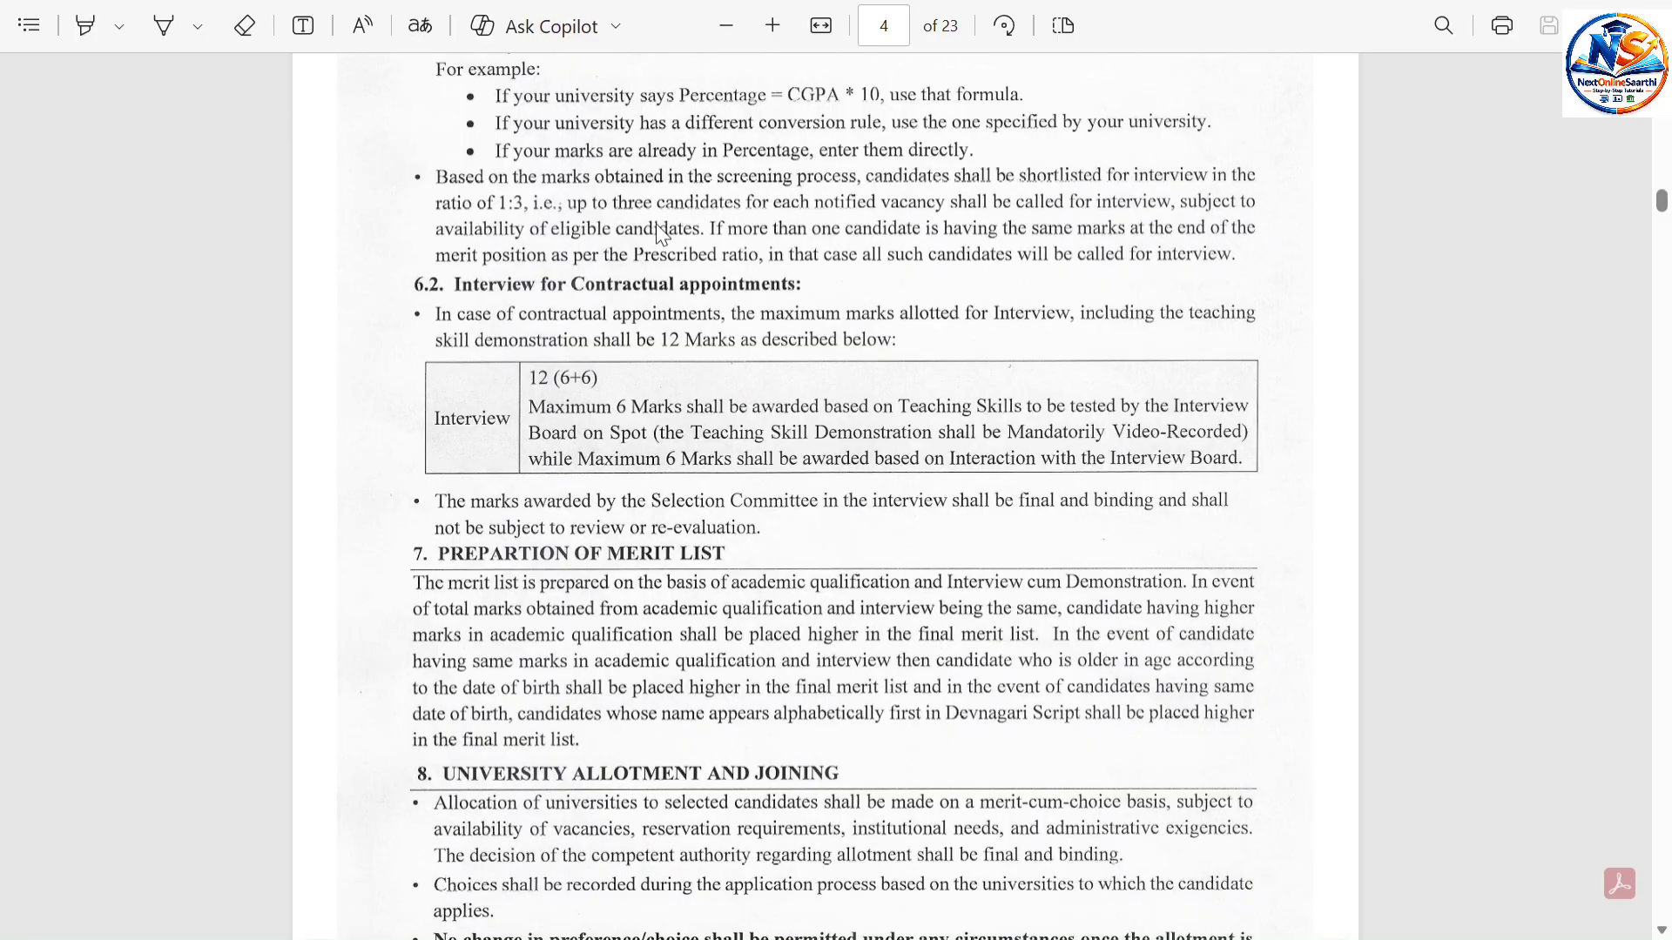
Switch to the recruitment portal page and review the password, mobile and captcha fields of the New Account form.
key(ctrl+Tab)
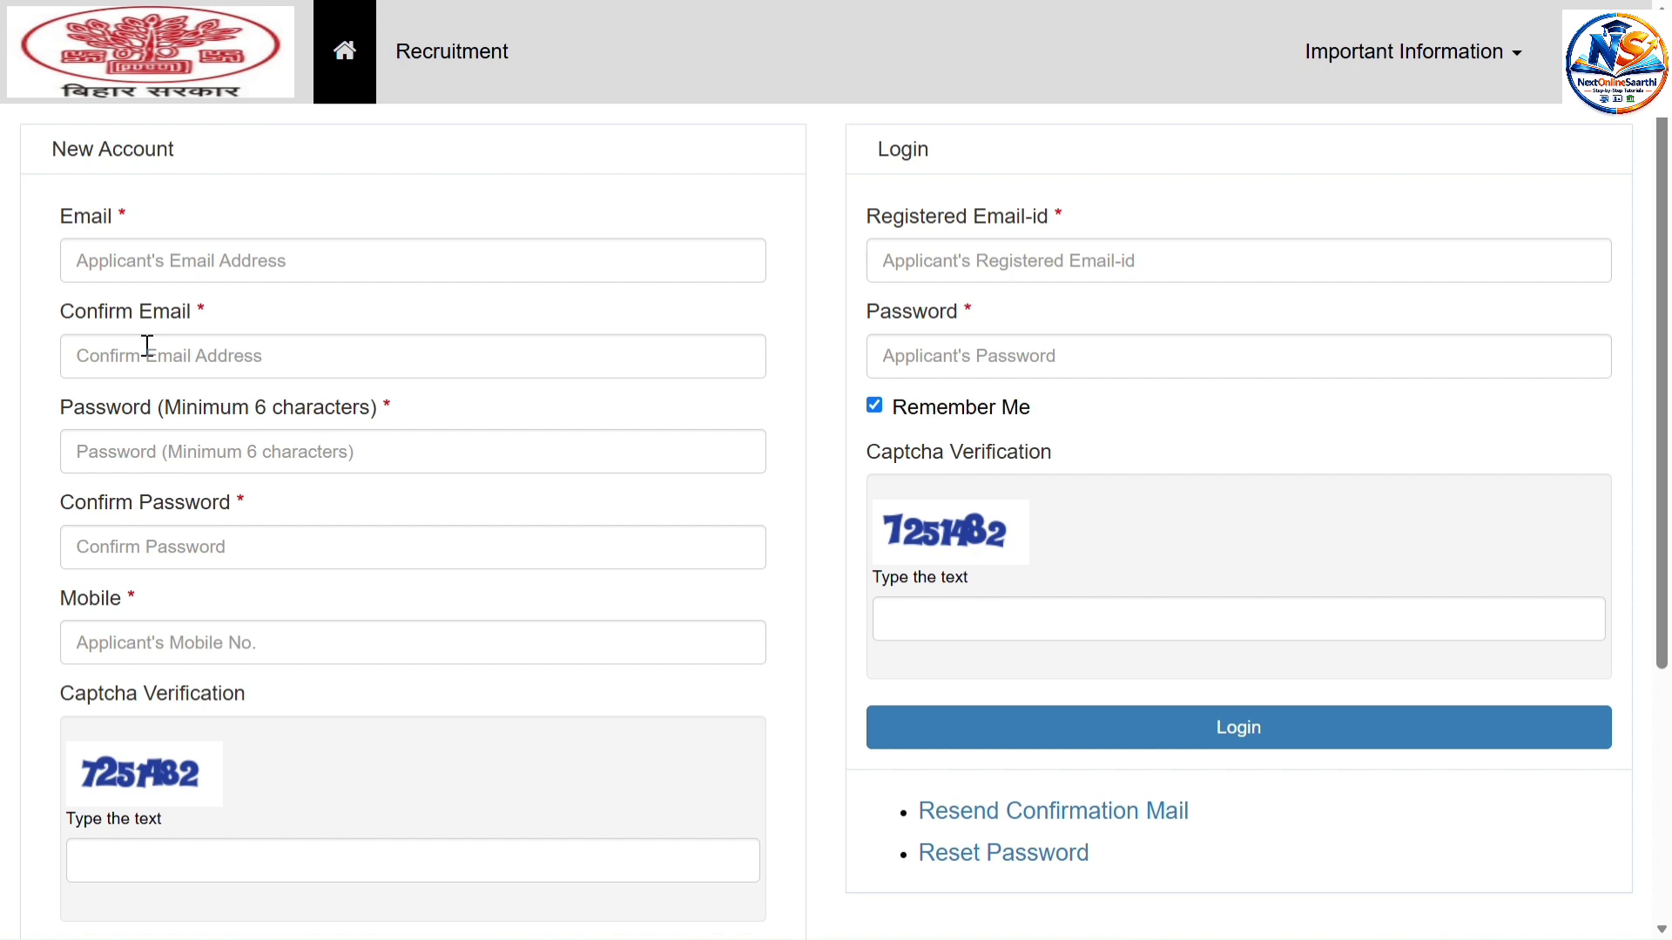
click(174, 437)
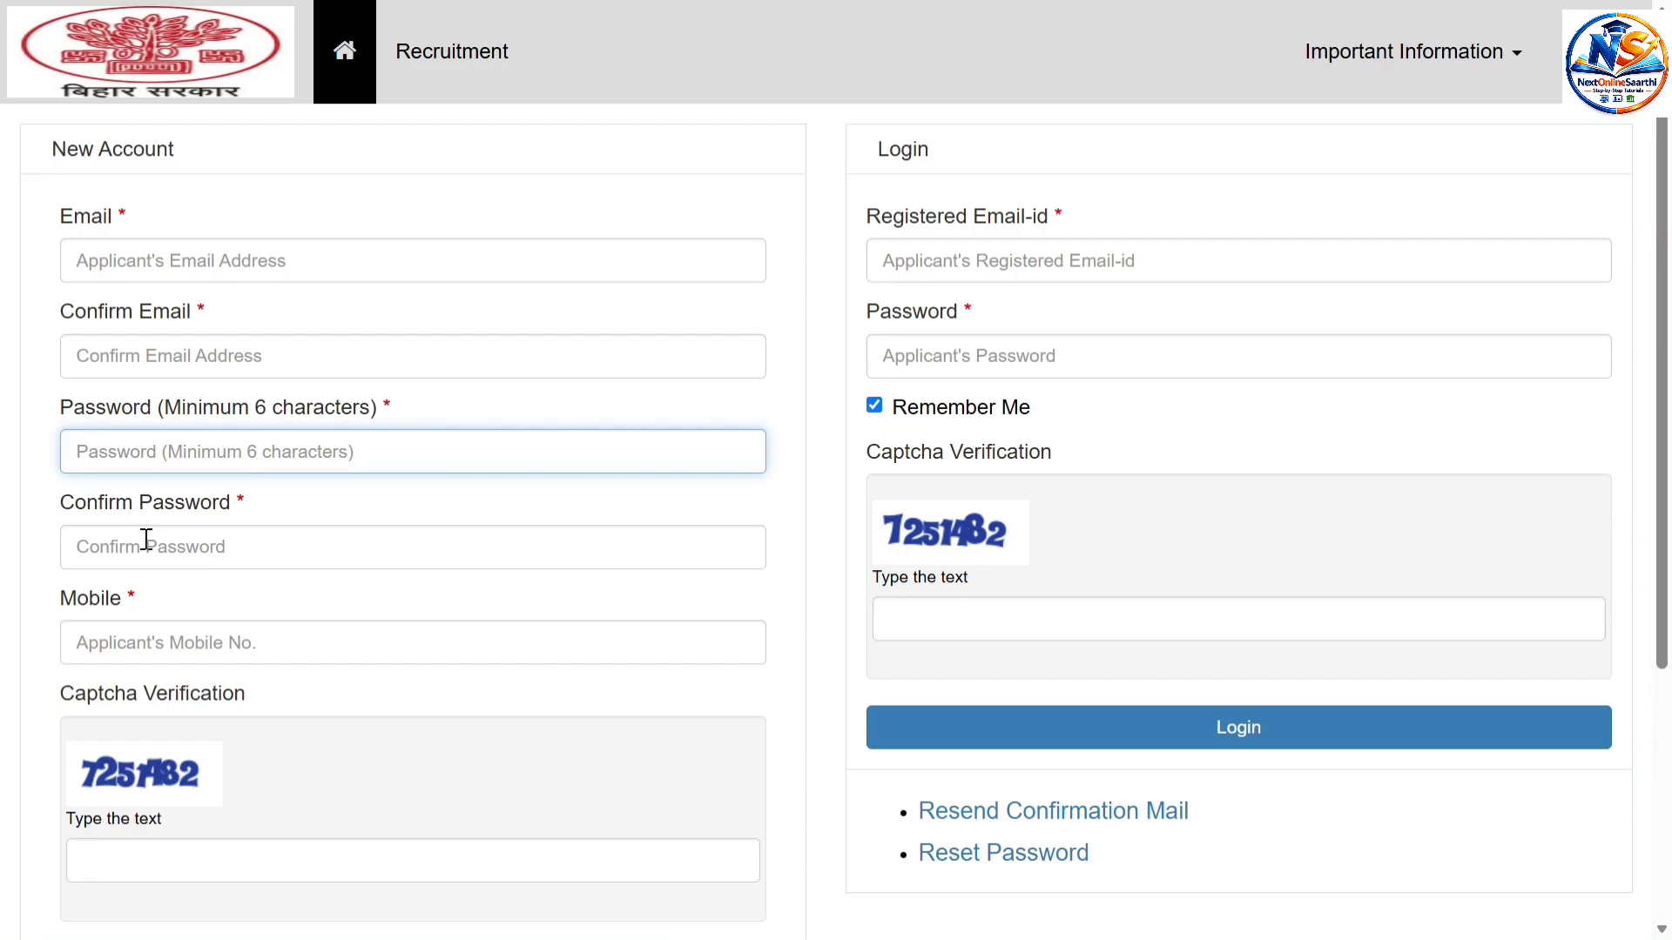
click(154, 643)
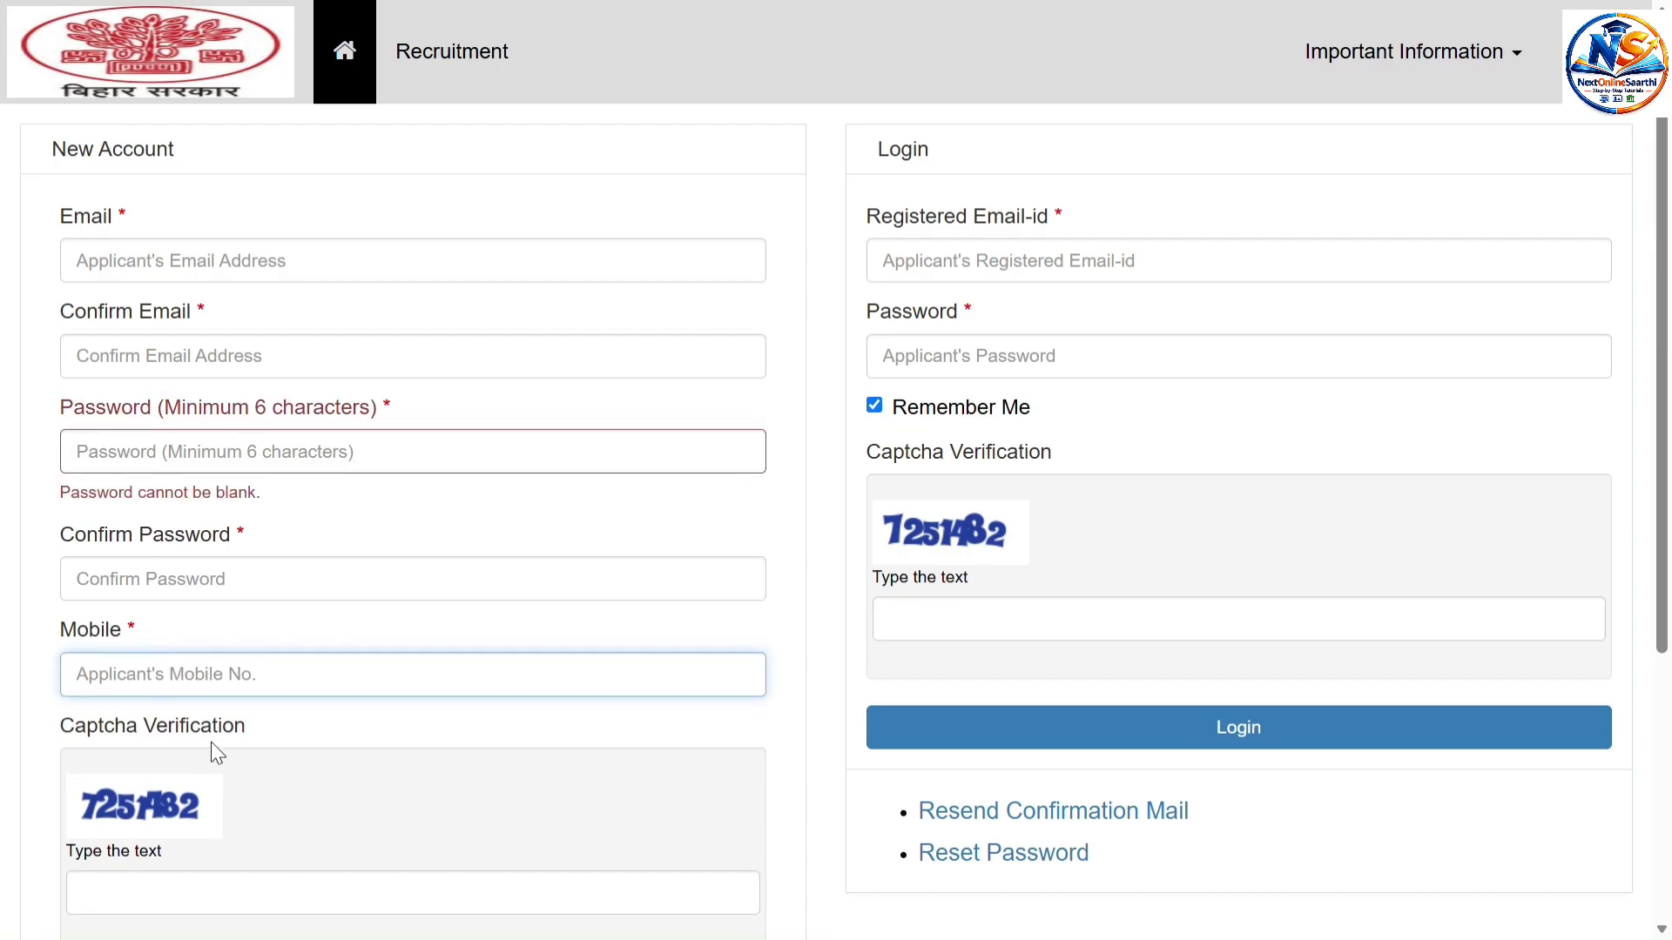
scroll(258, 813, down, 1)
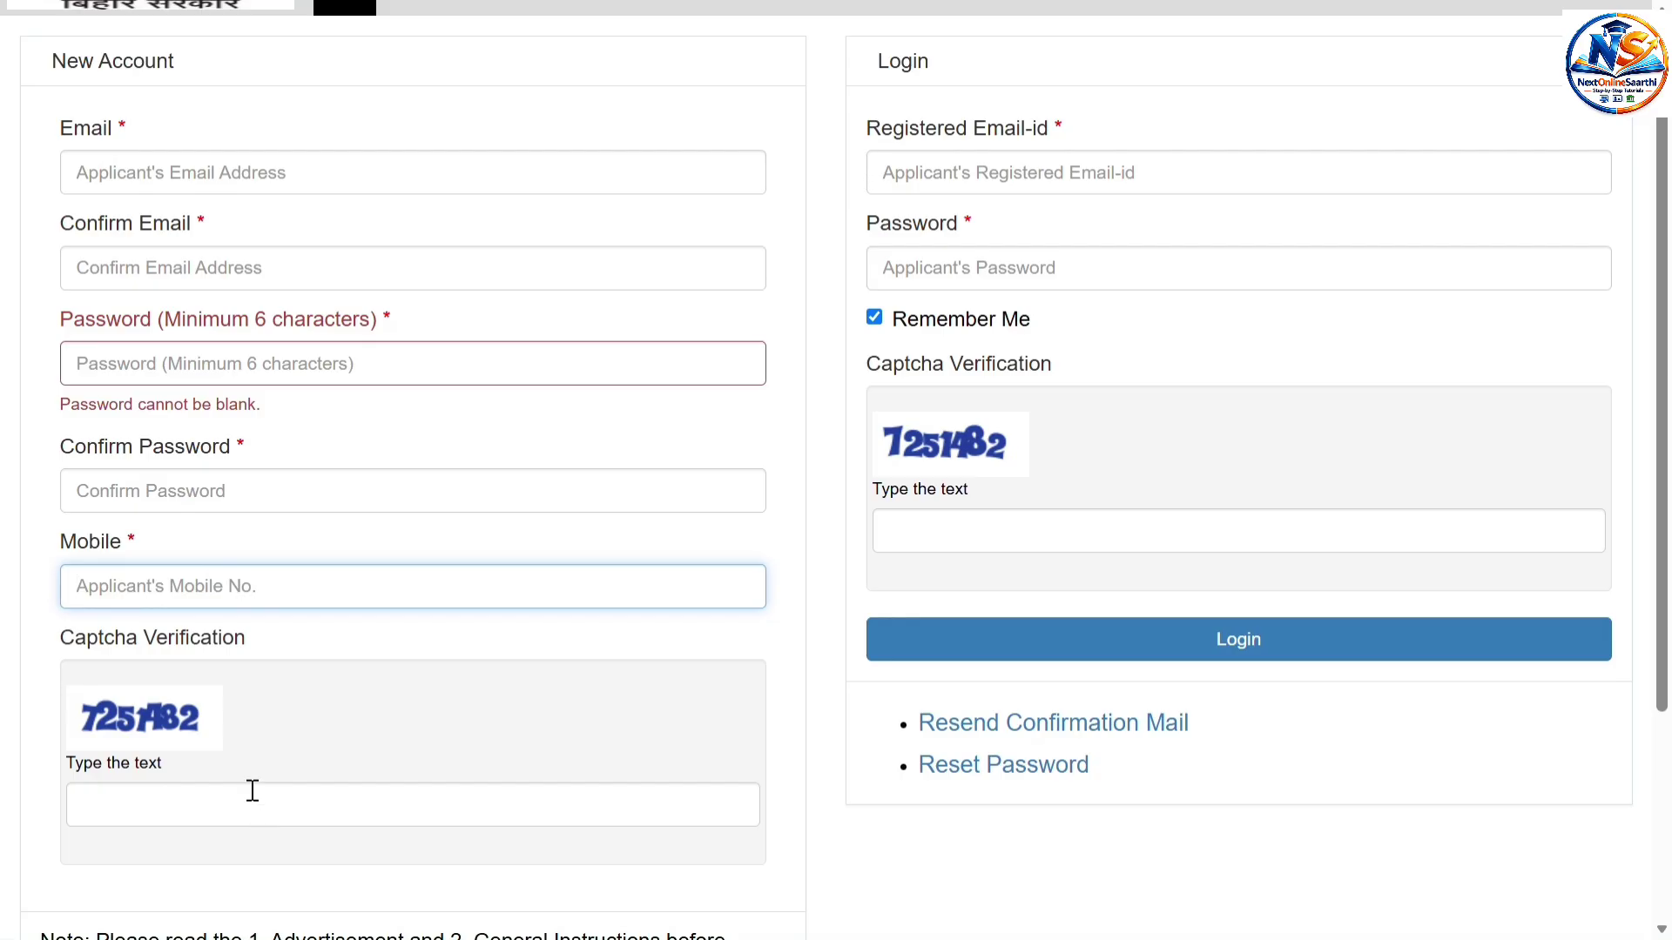
click(252, 795)
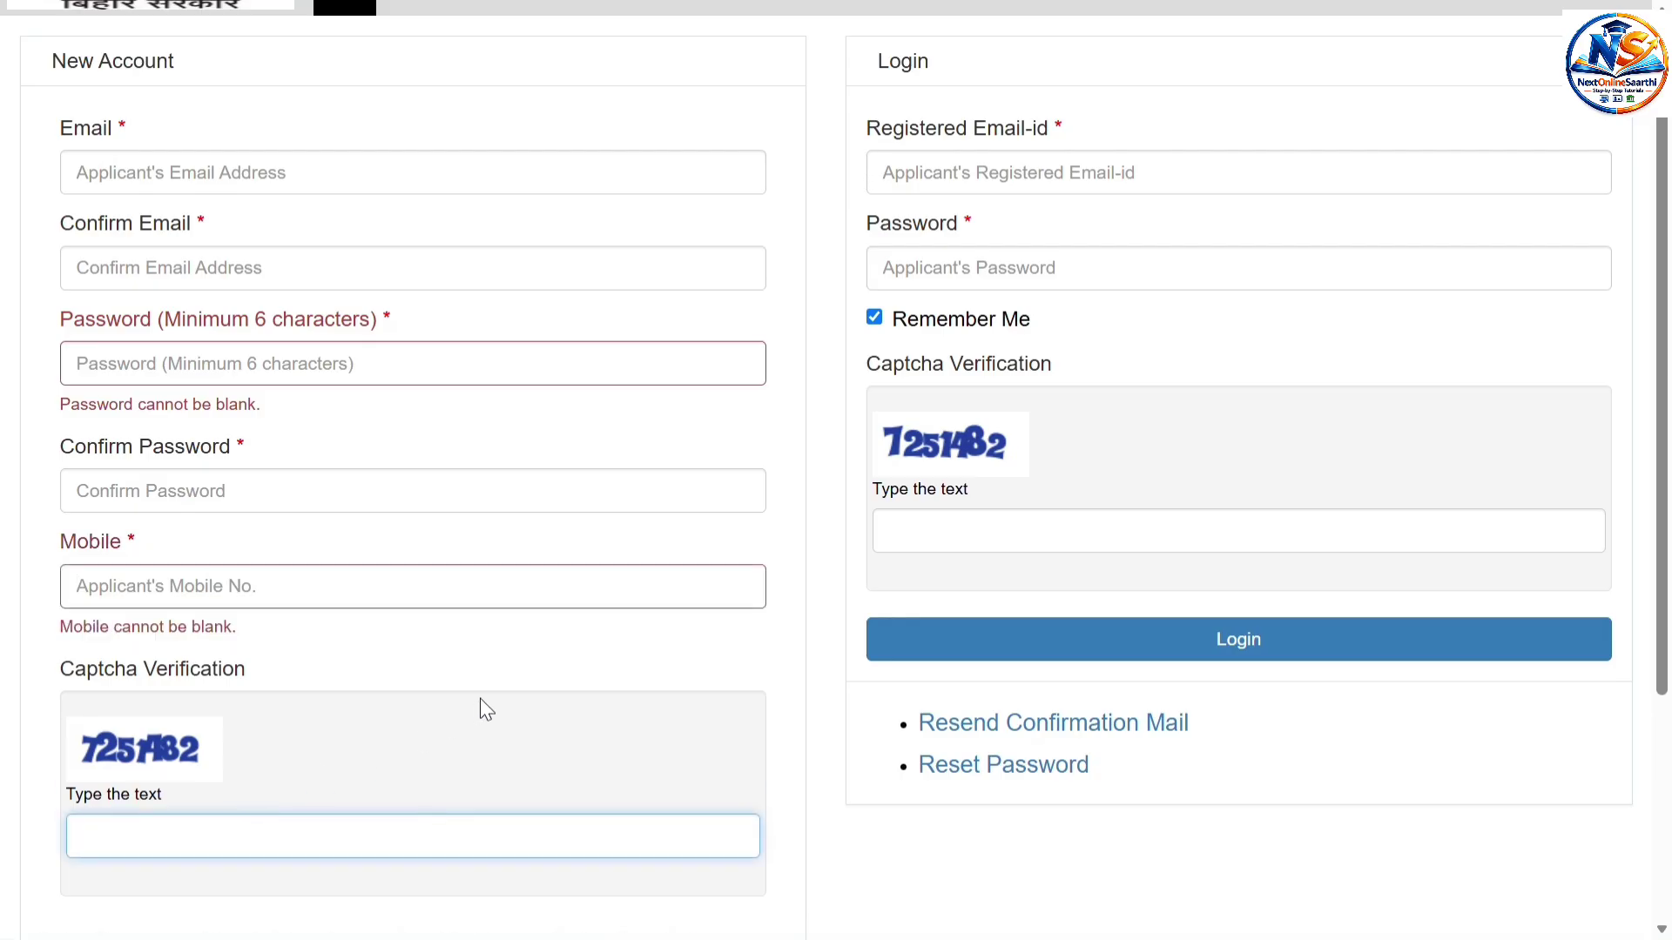
scroll(498, 687, up, 1)
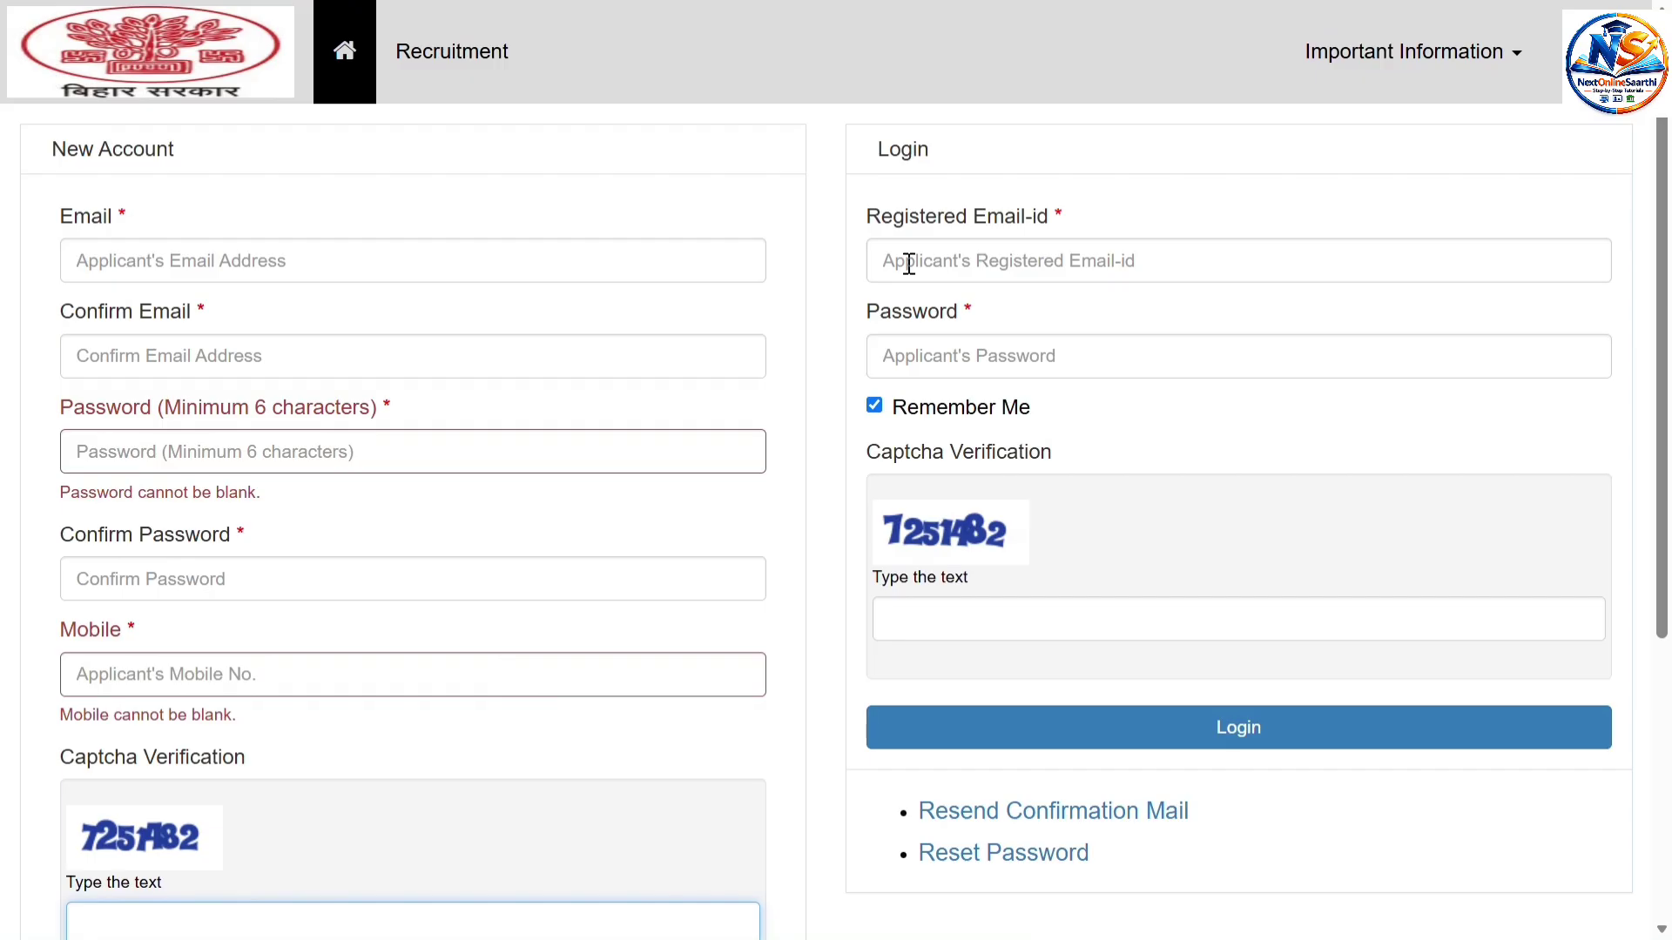
Review the New Account form down to the captcha, the note about reading the advertisement and instructions, and the registration option.
scroll(598, 504, down, 4)
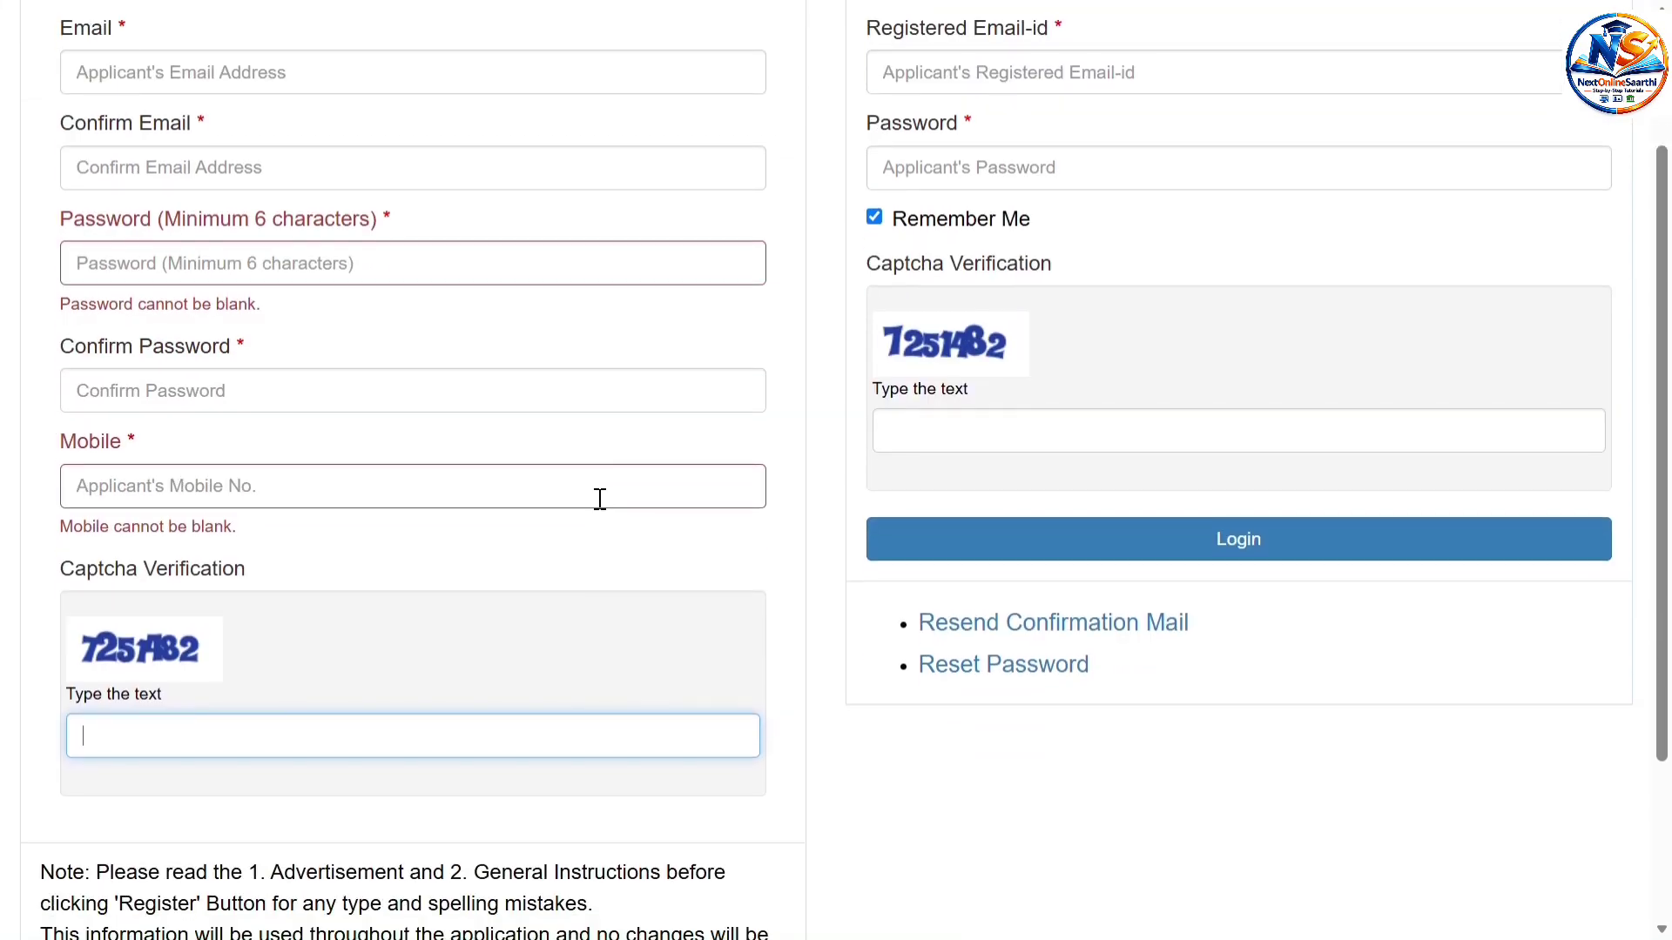
scroll(598, 505, down, 1)
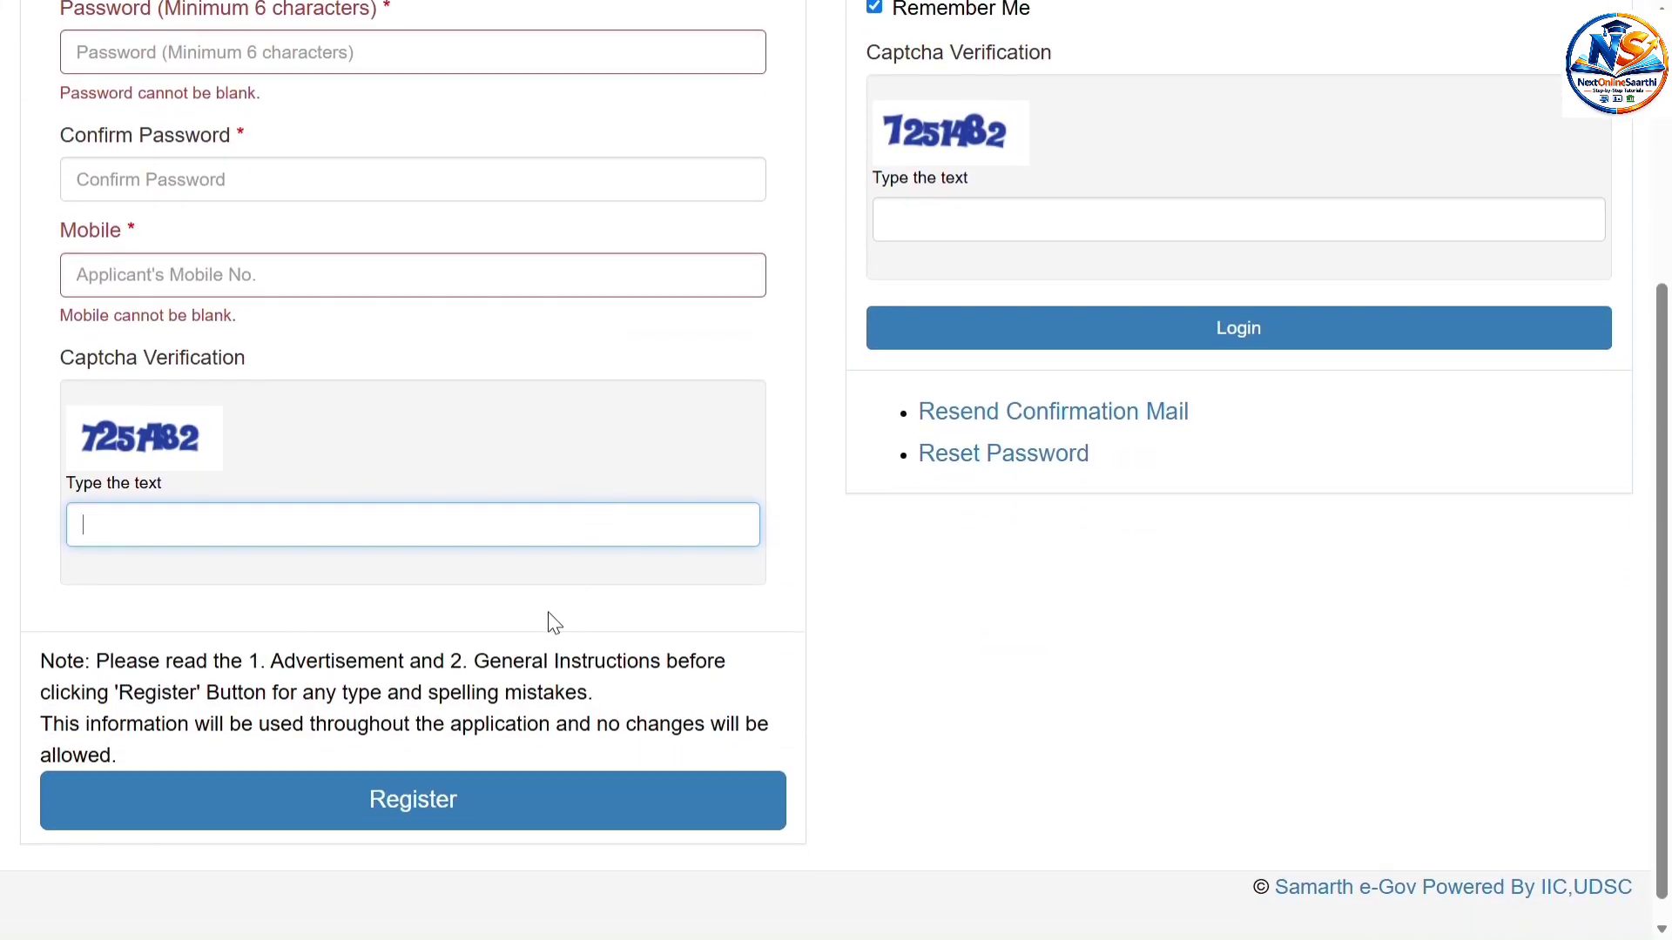
scroll(555, 623, up, 5)
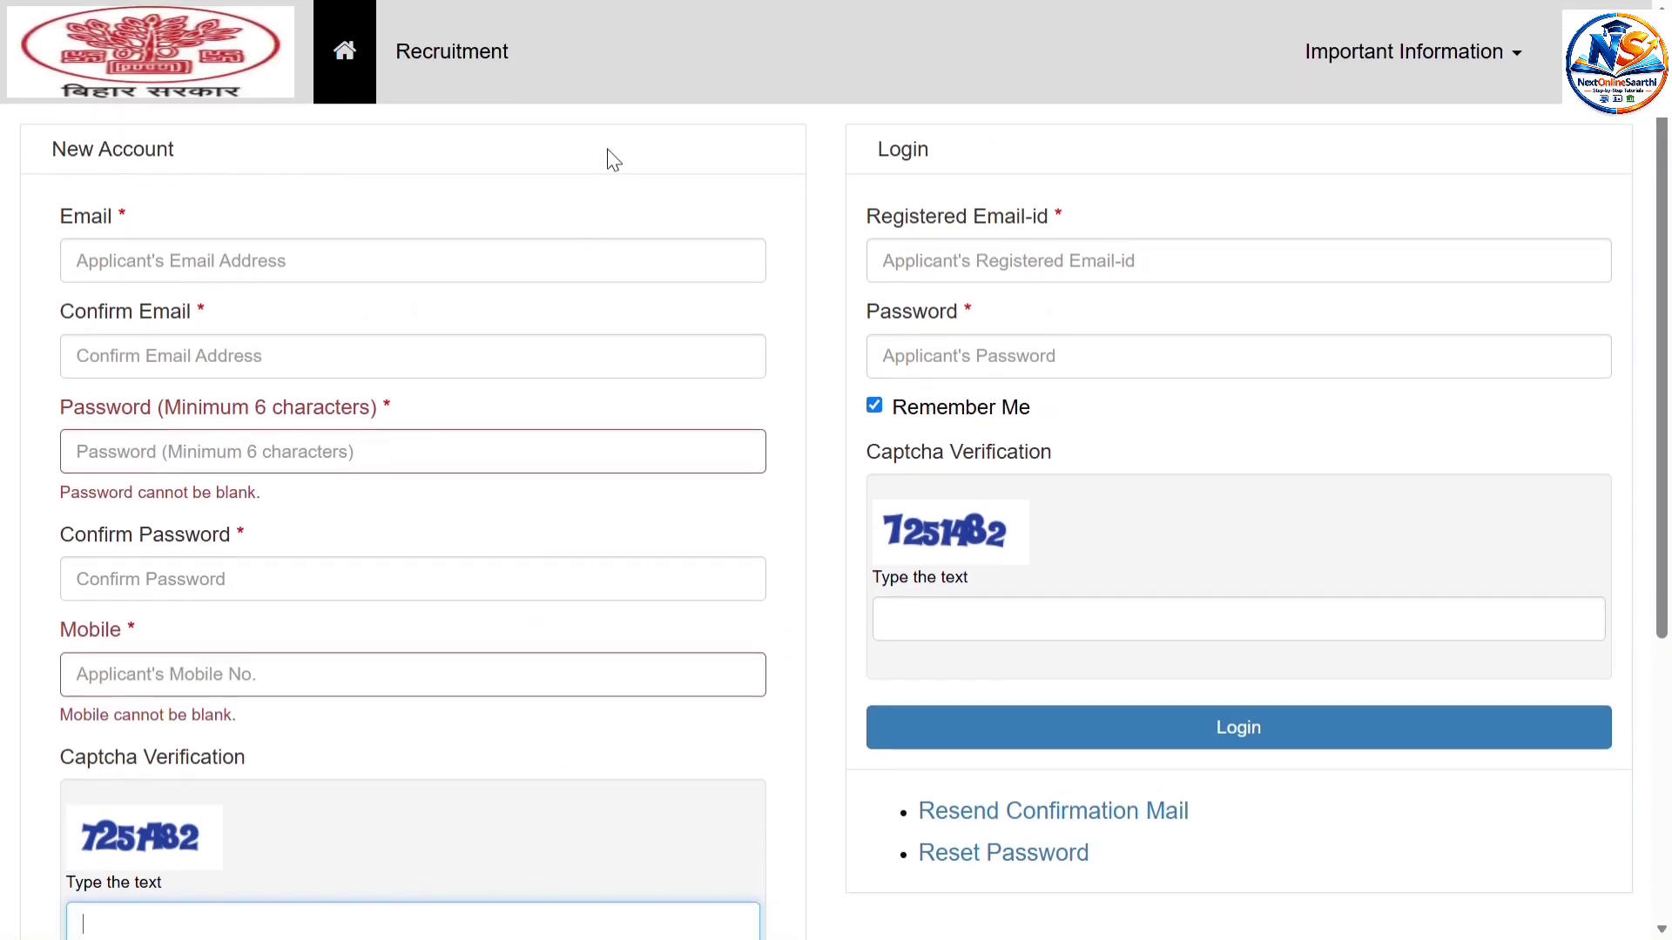
scroll(494, 449, down, 2)
scroll(496, 449, down, 4)
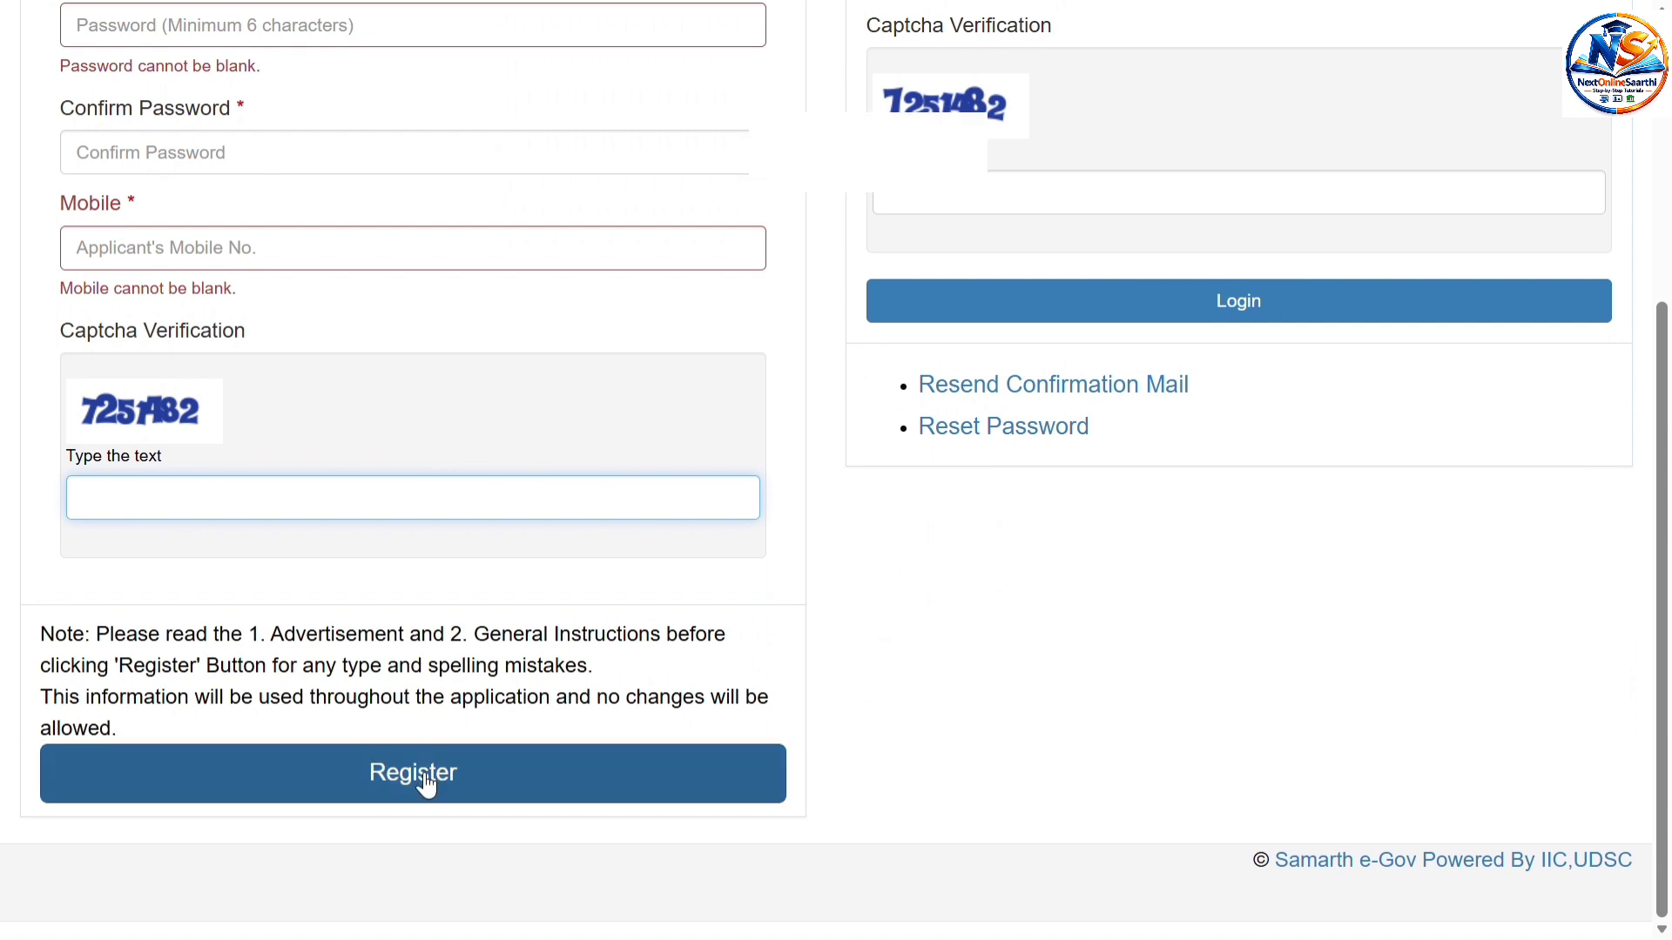
scroll(427, 784, up, 5)
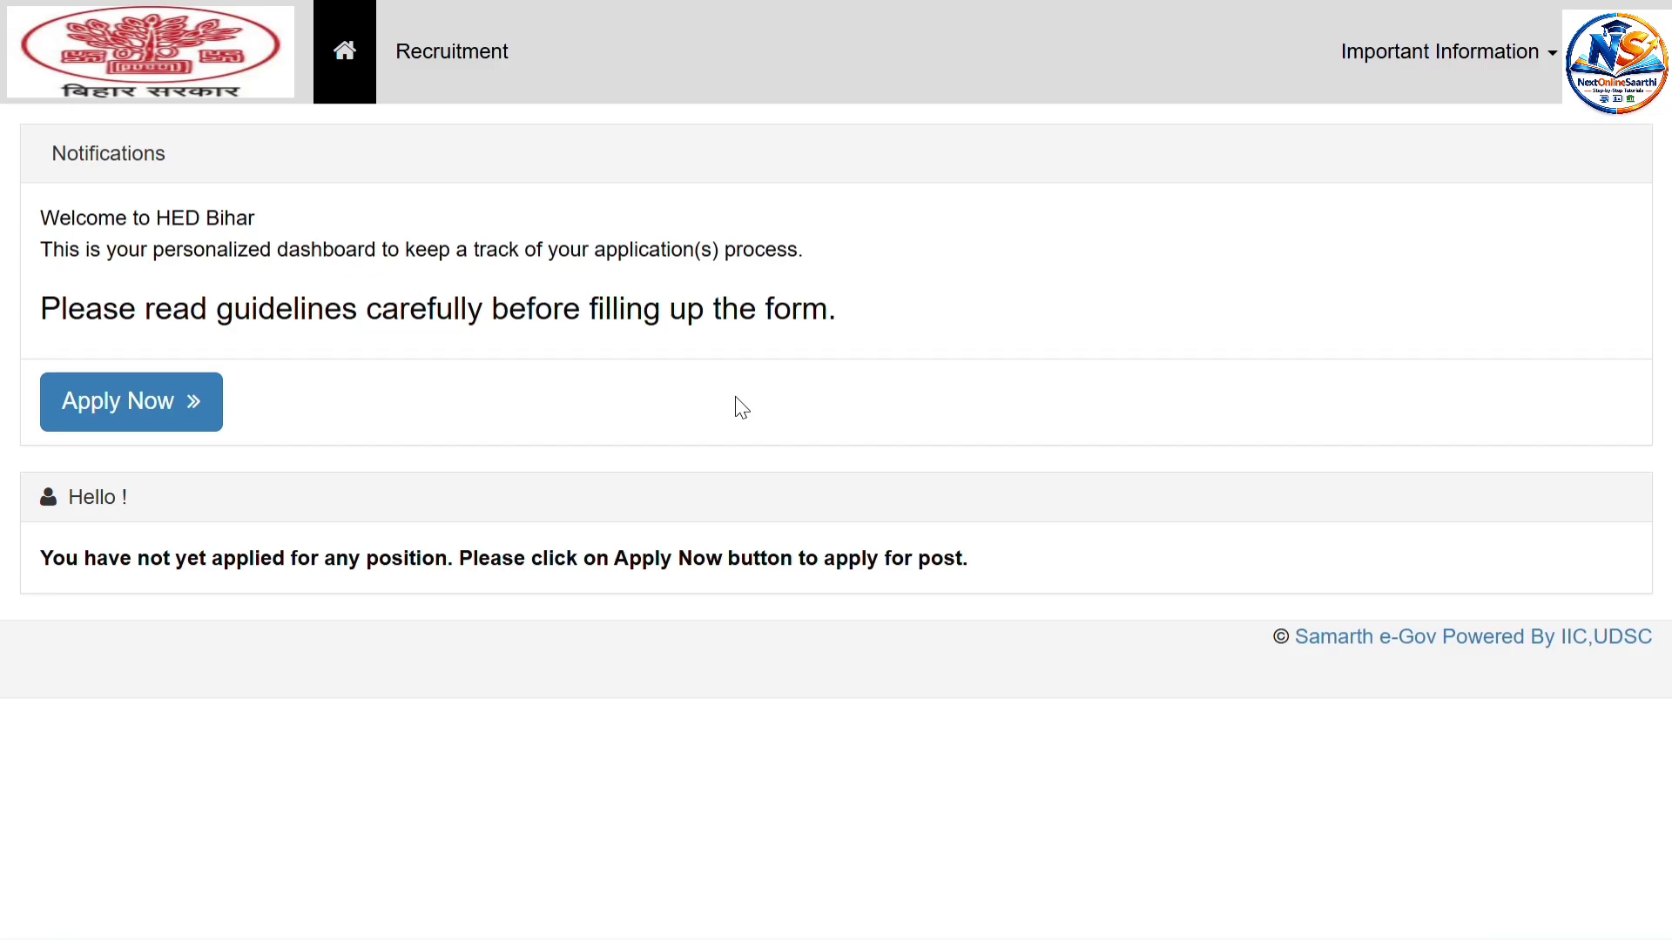
Start a new application with post Assistant Professor, department HED Bihar and advertisement number CAP-ENGL-05/26.
click(120, 411)
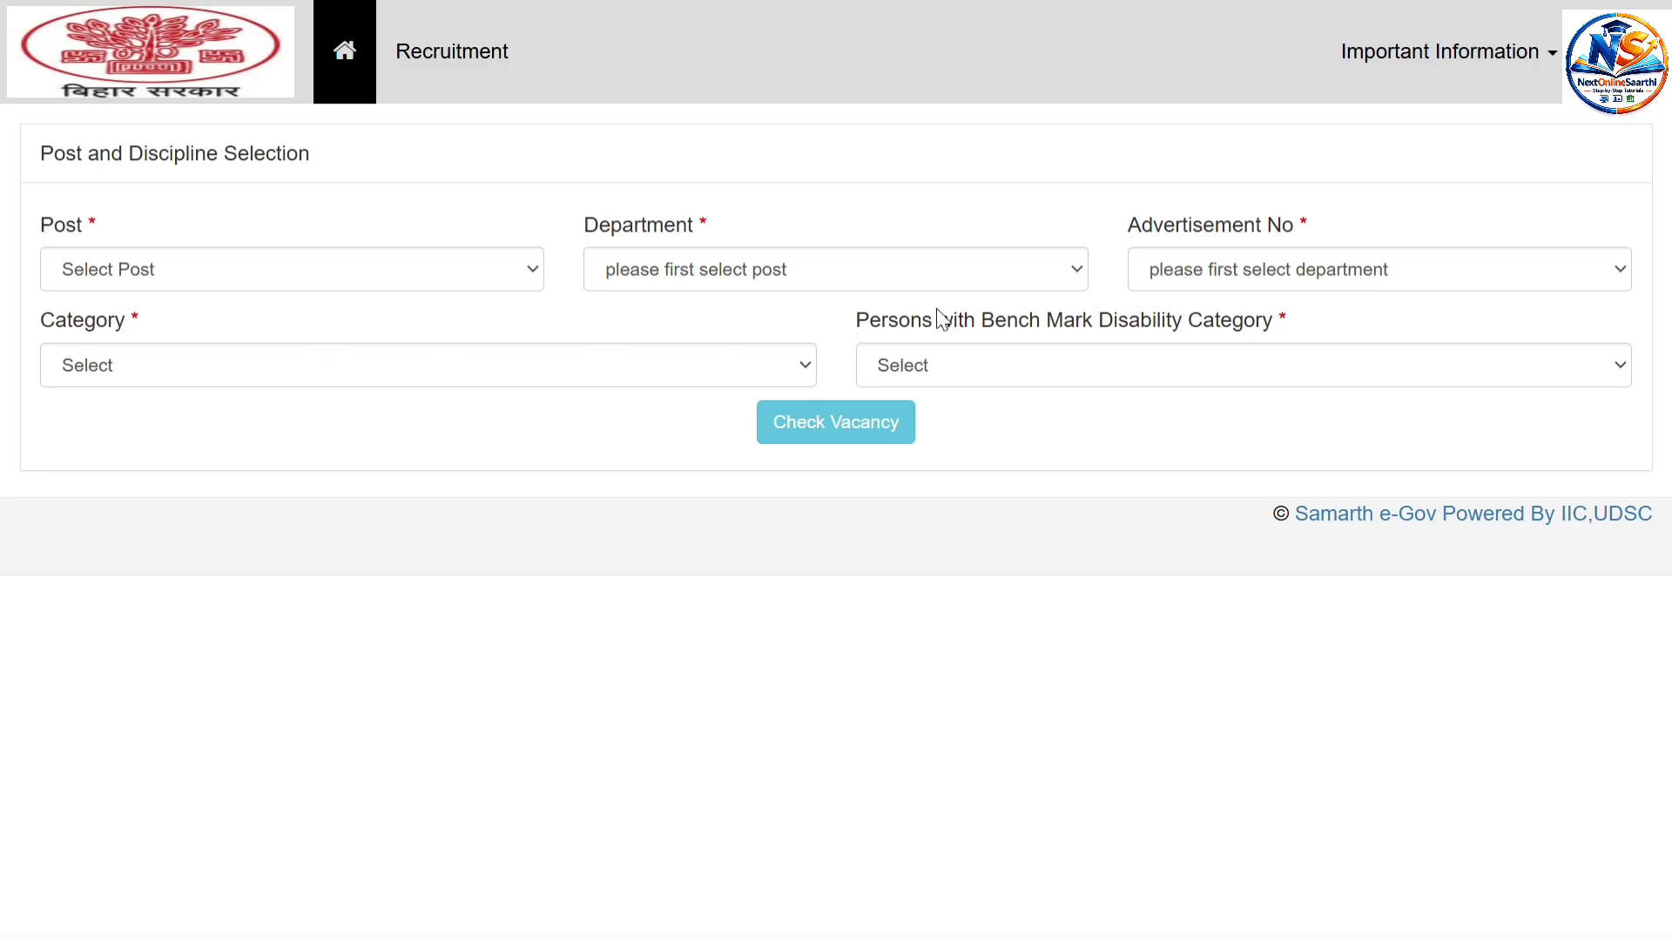
click(529, 268)
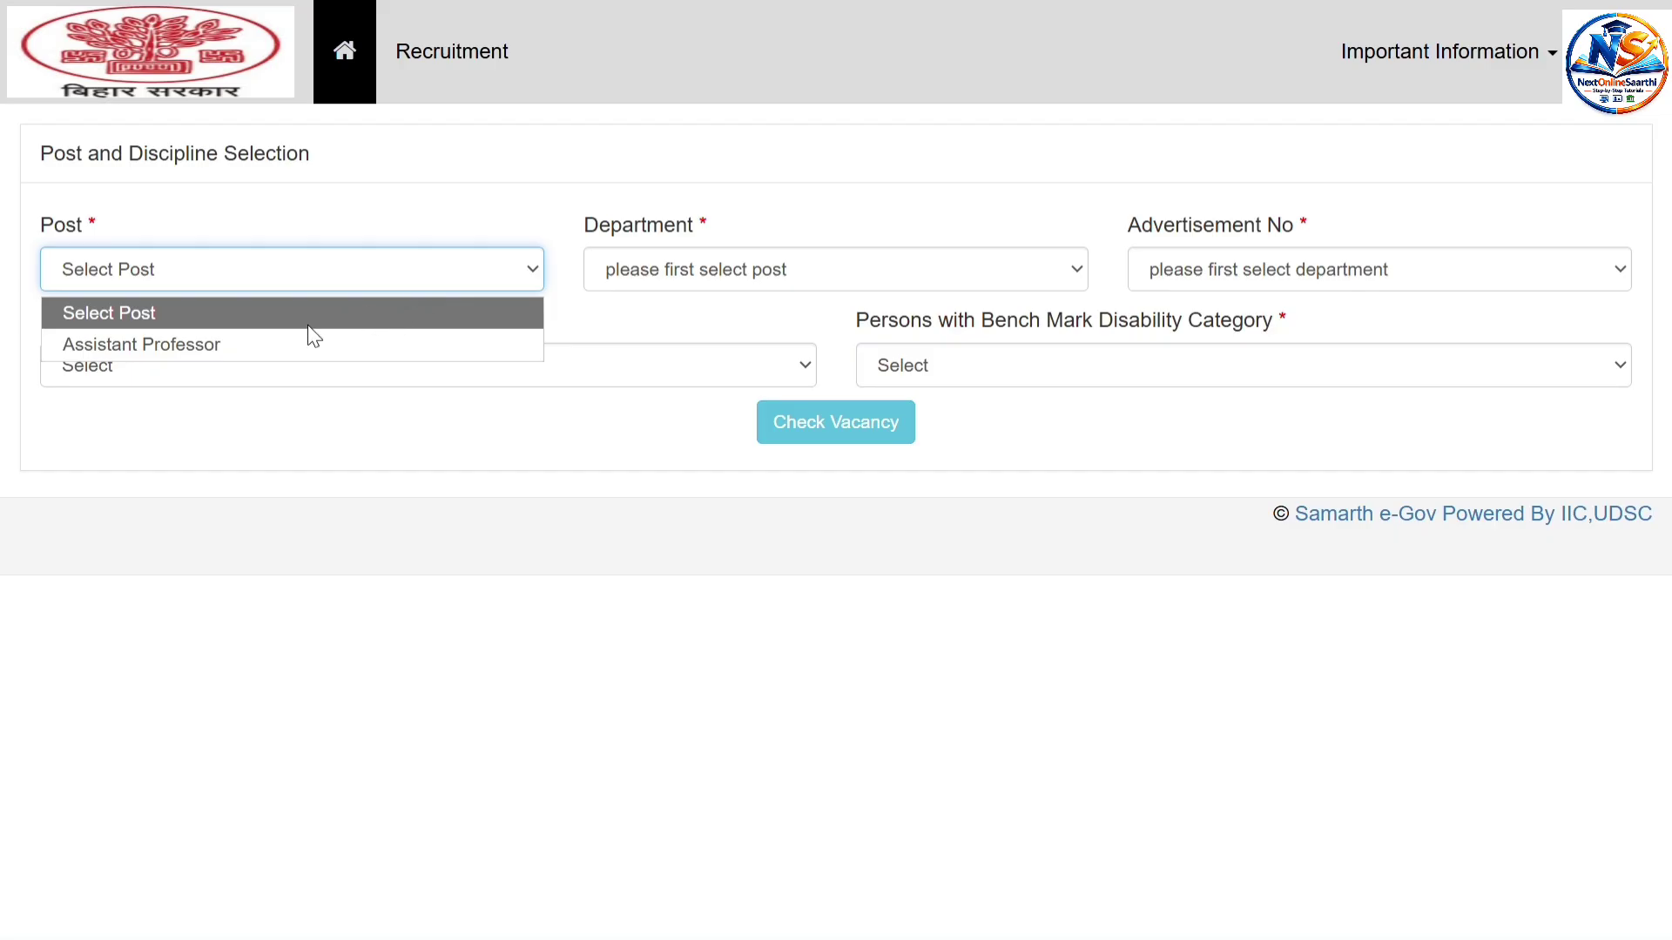
click(250, 348)
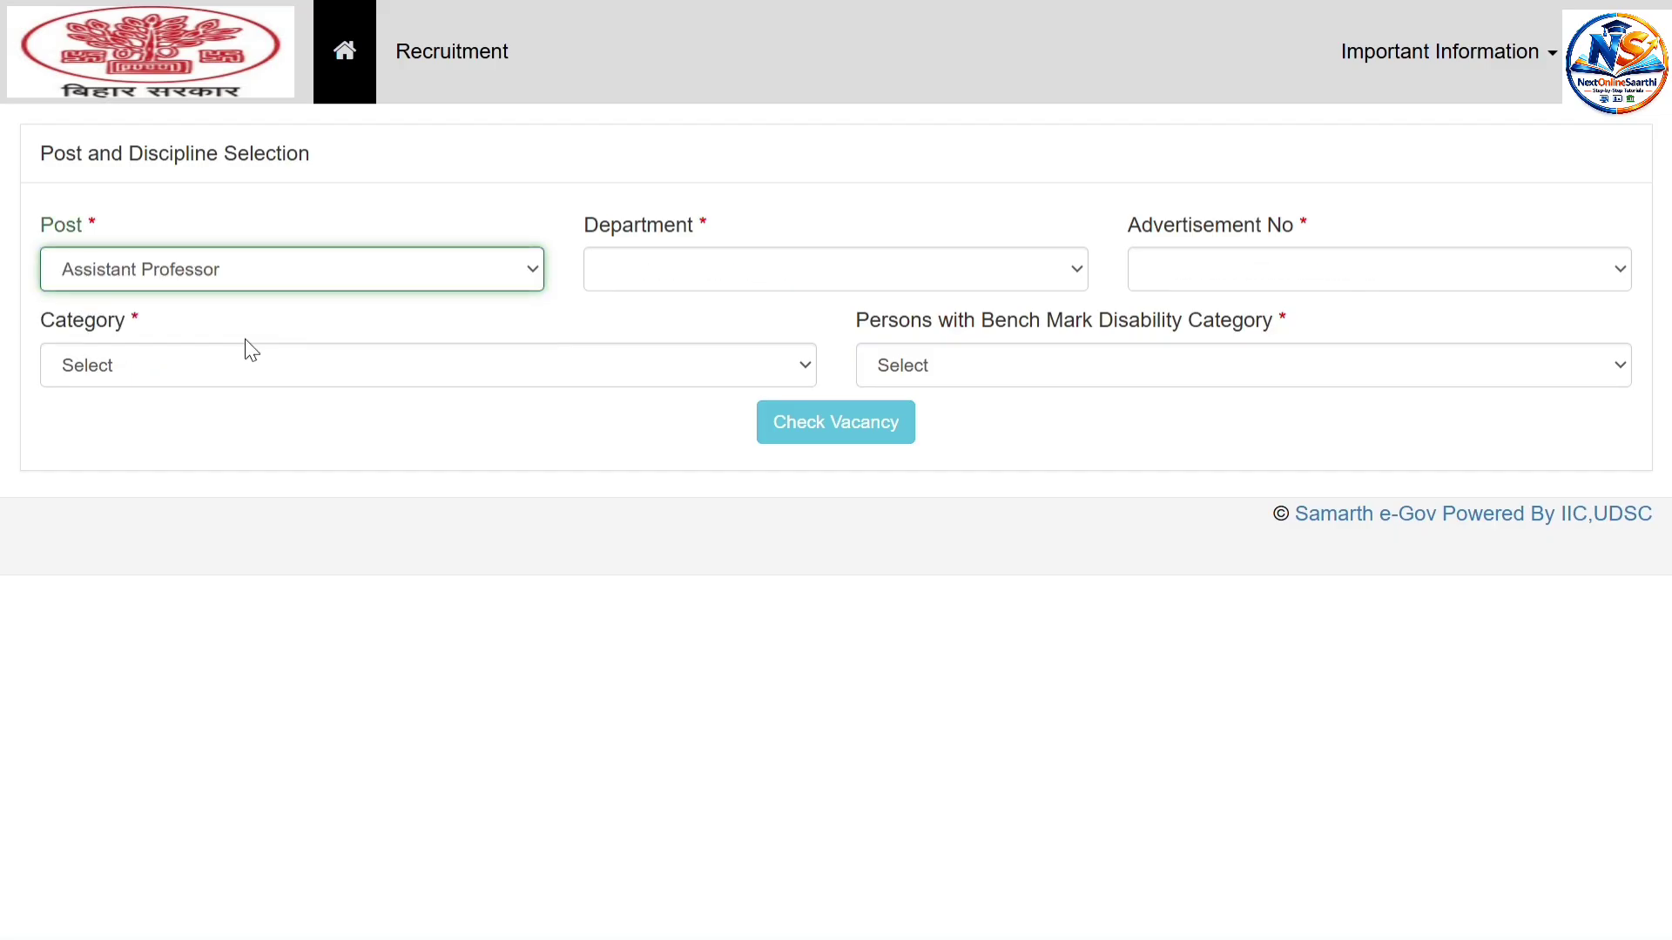
click(1075, 268)
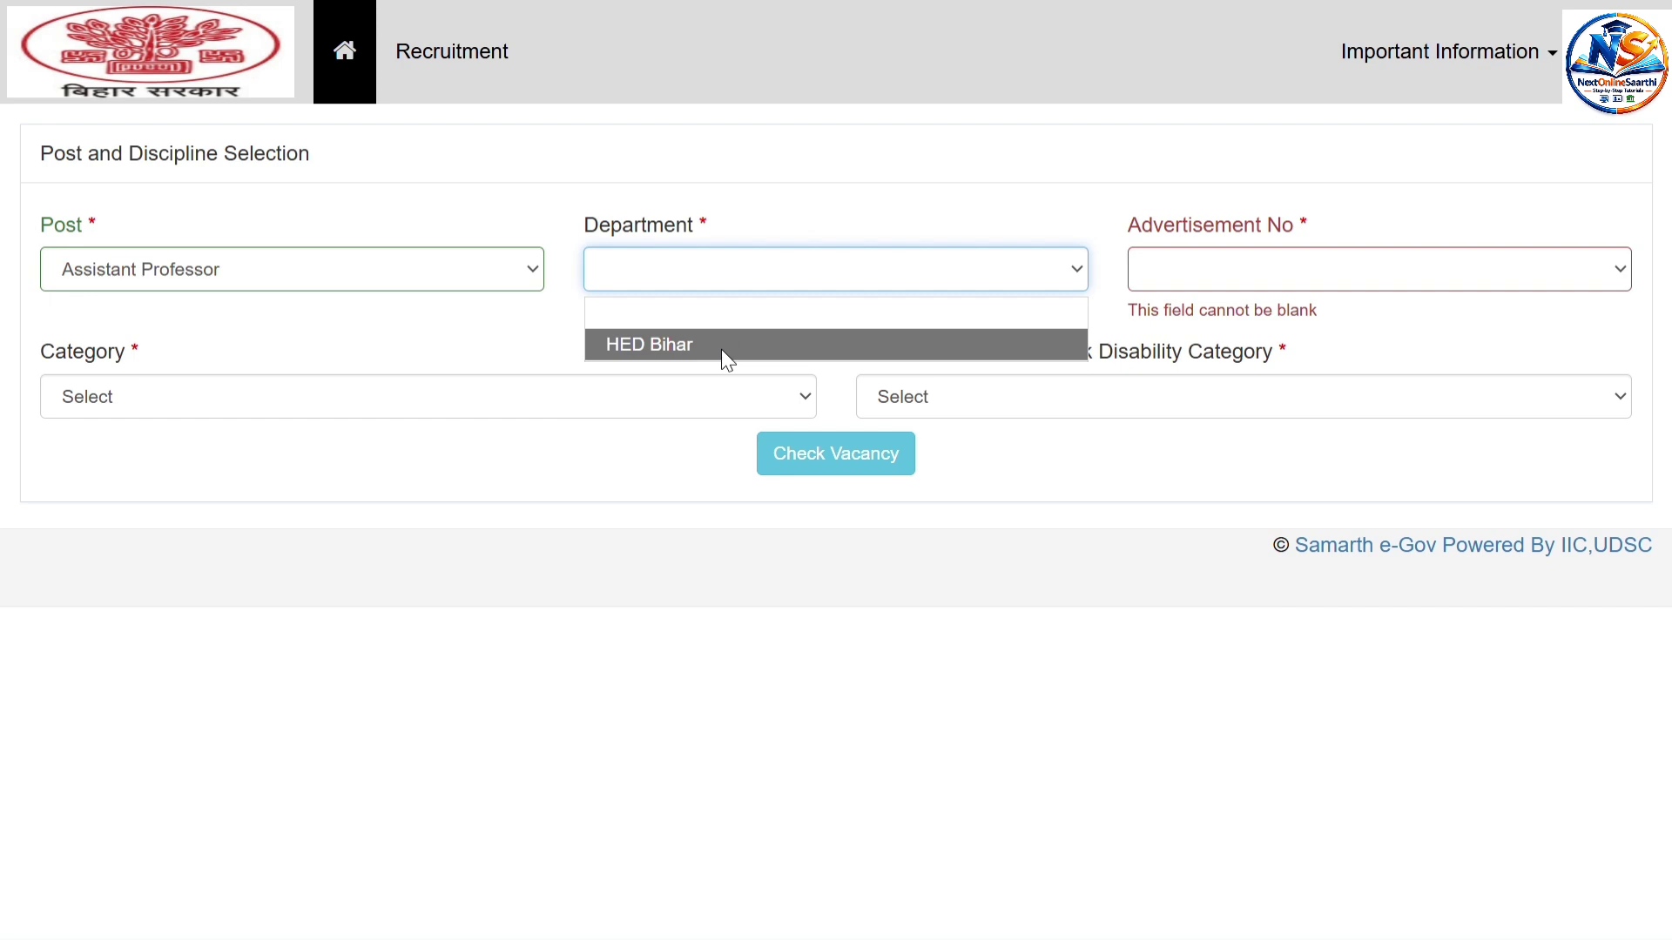
click(722, 351)
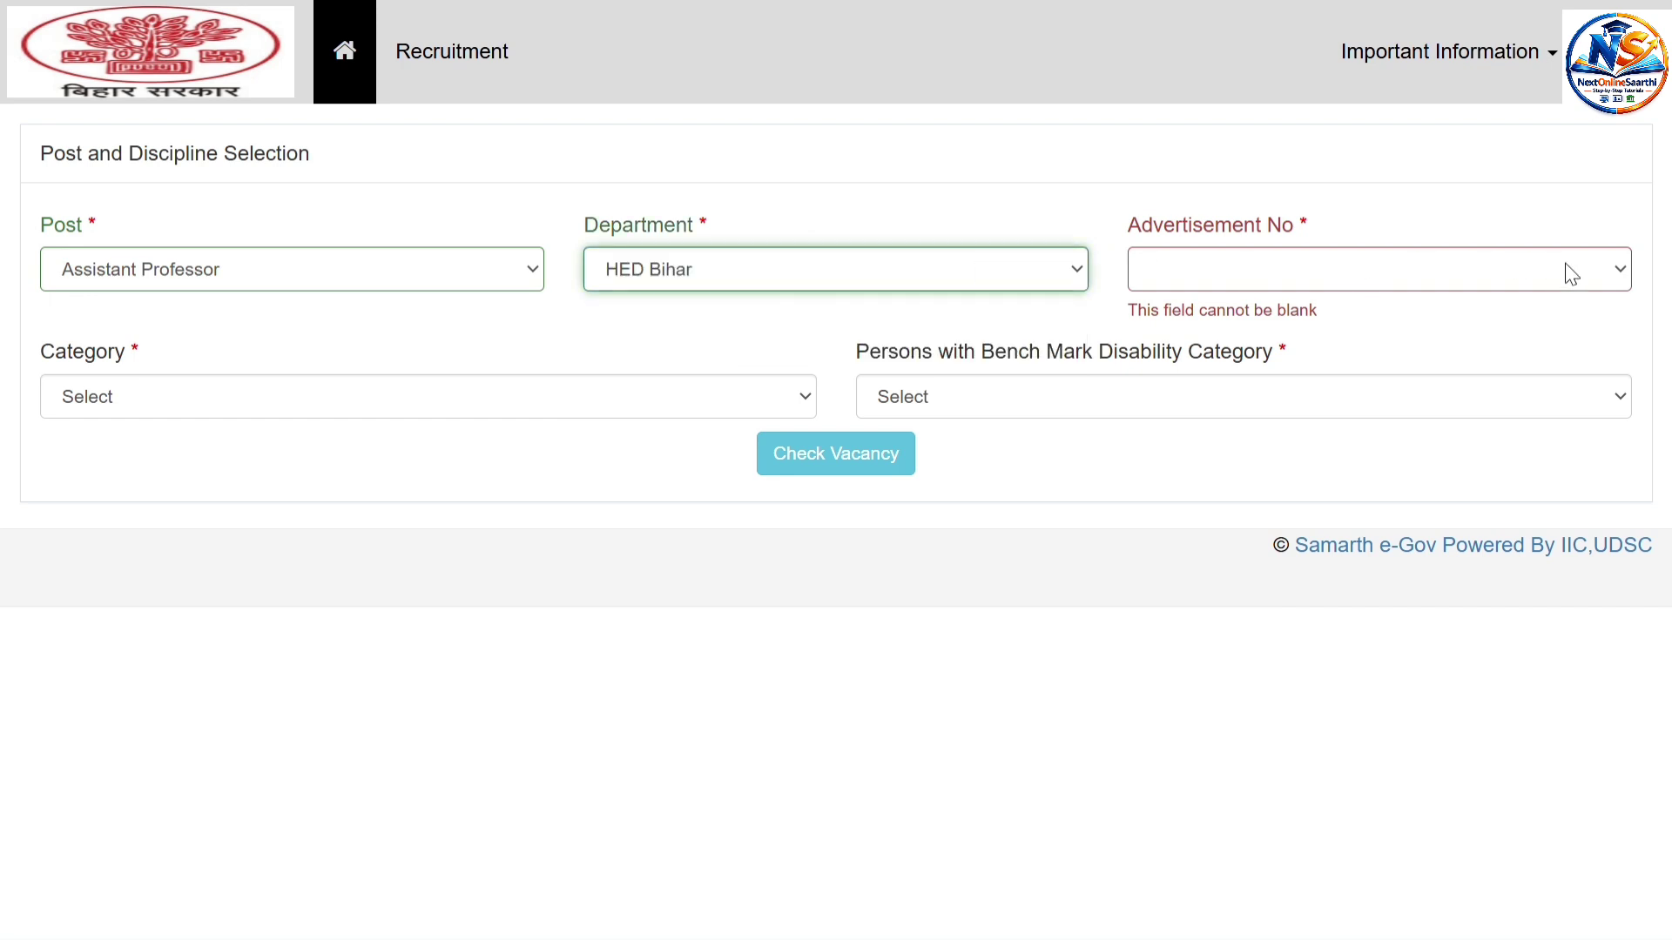
click(1616, 278)
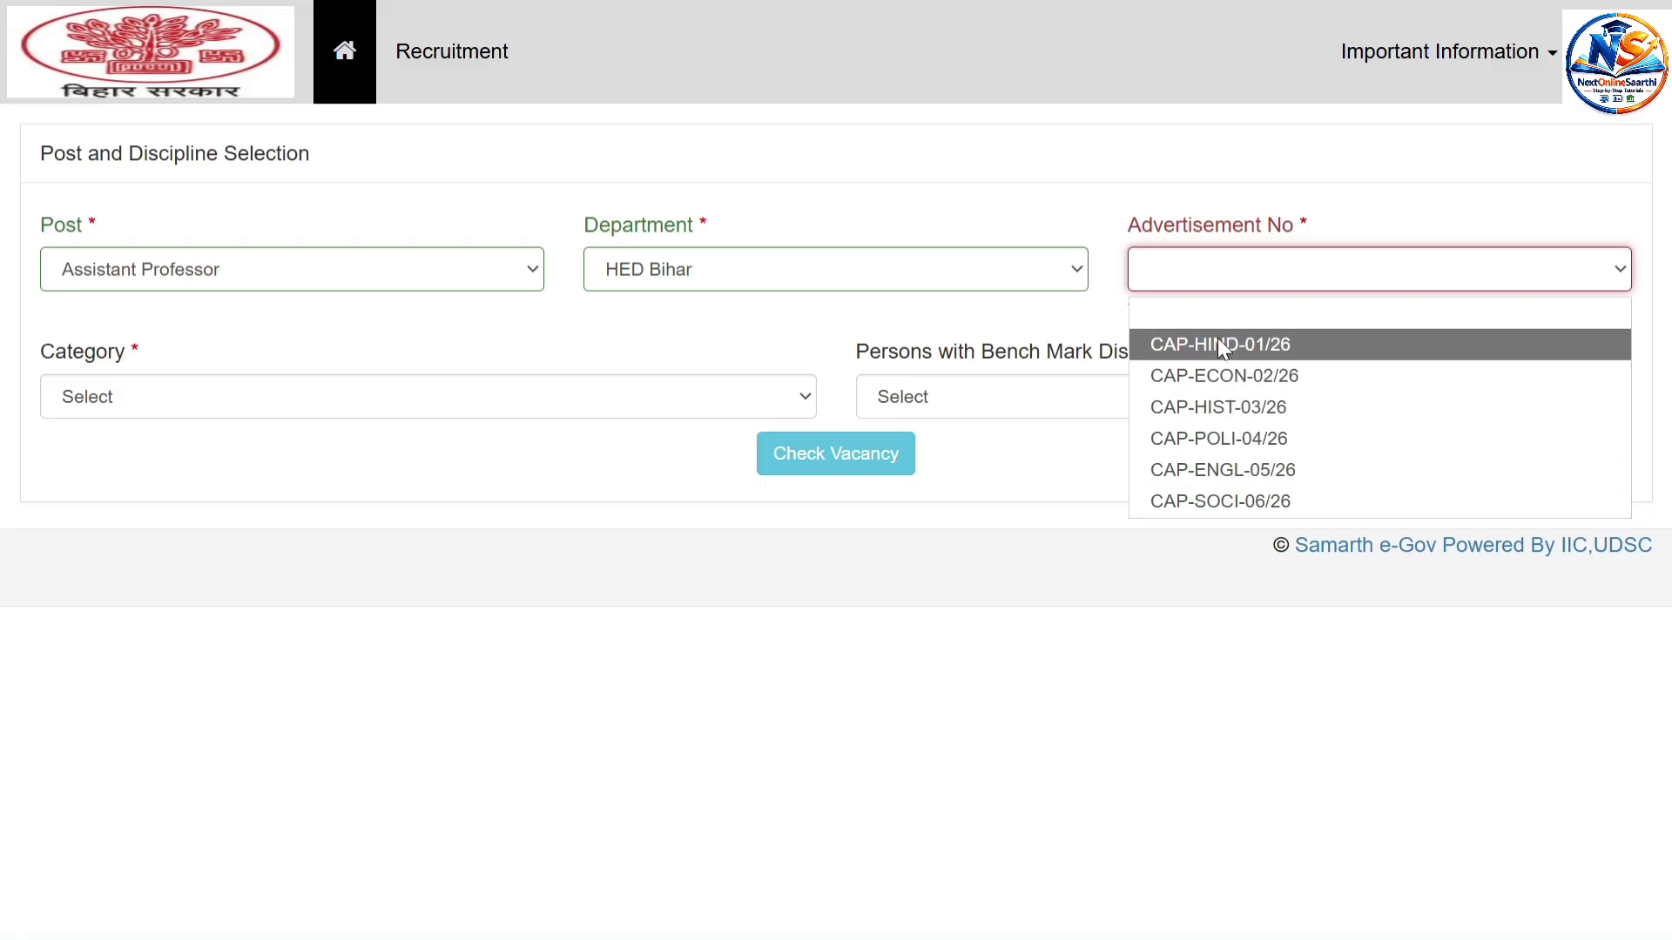
click(1233, 467)
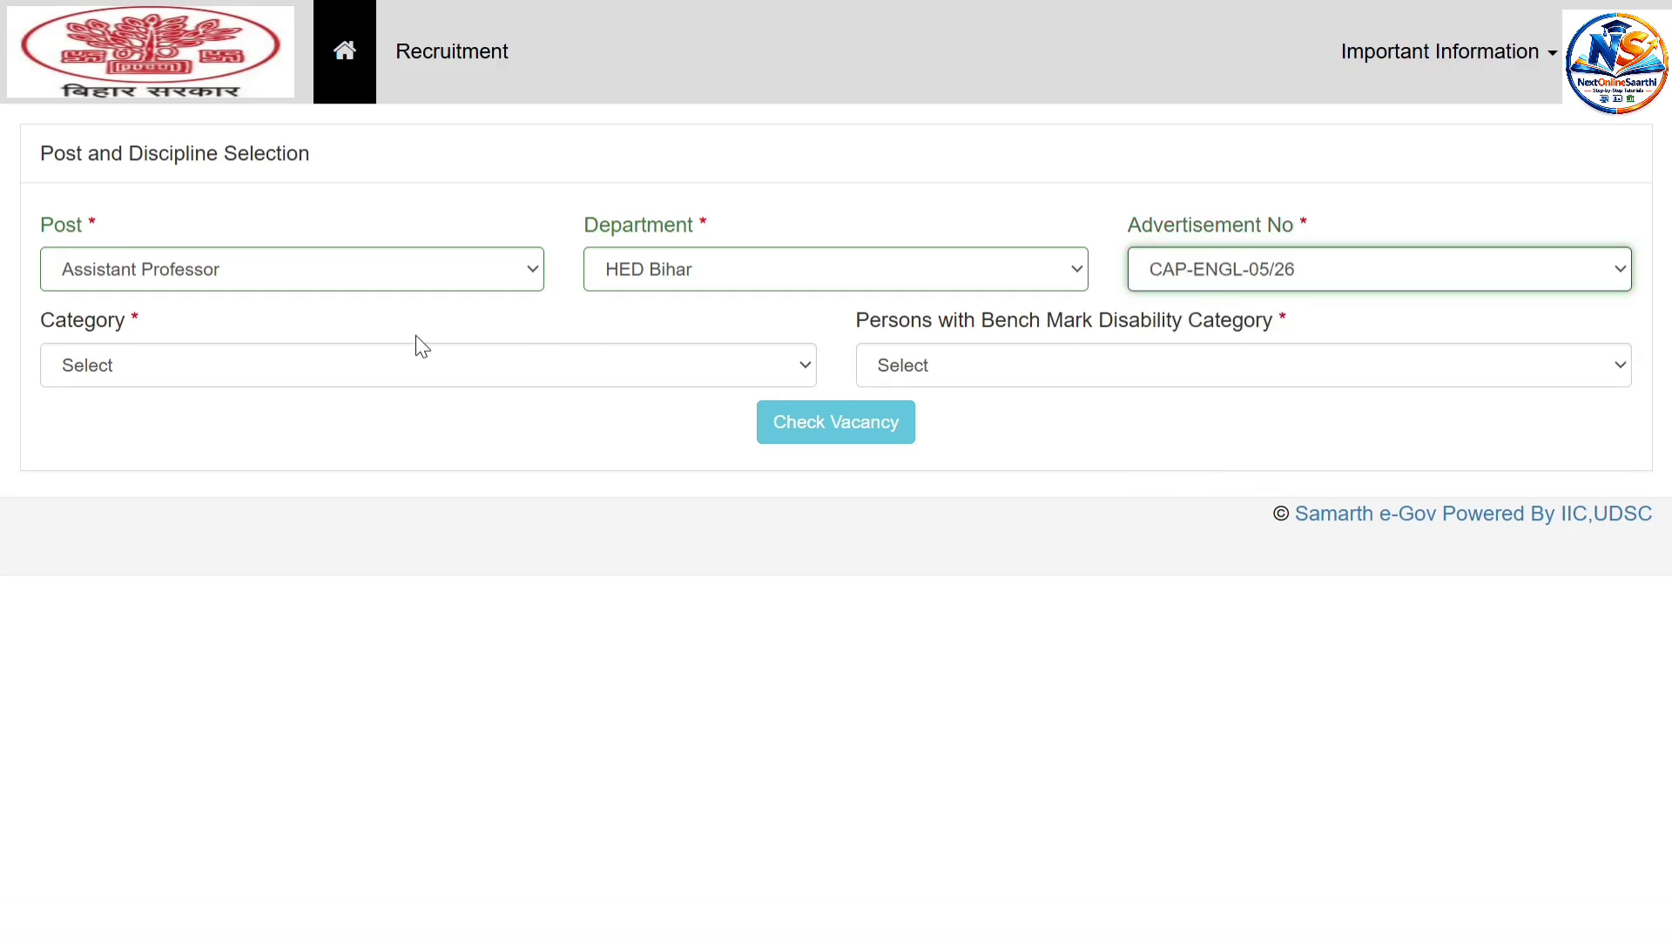
Set the category to Unreserved (UR) and the benchmark disability category to Not Applicable, and check the vacancy.
click(443, 383)
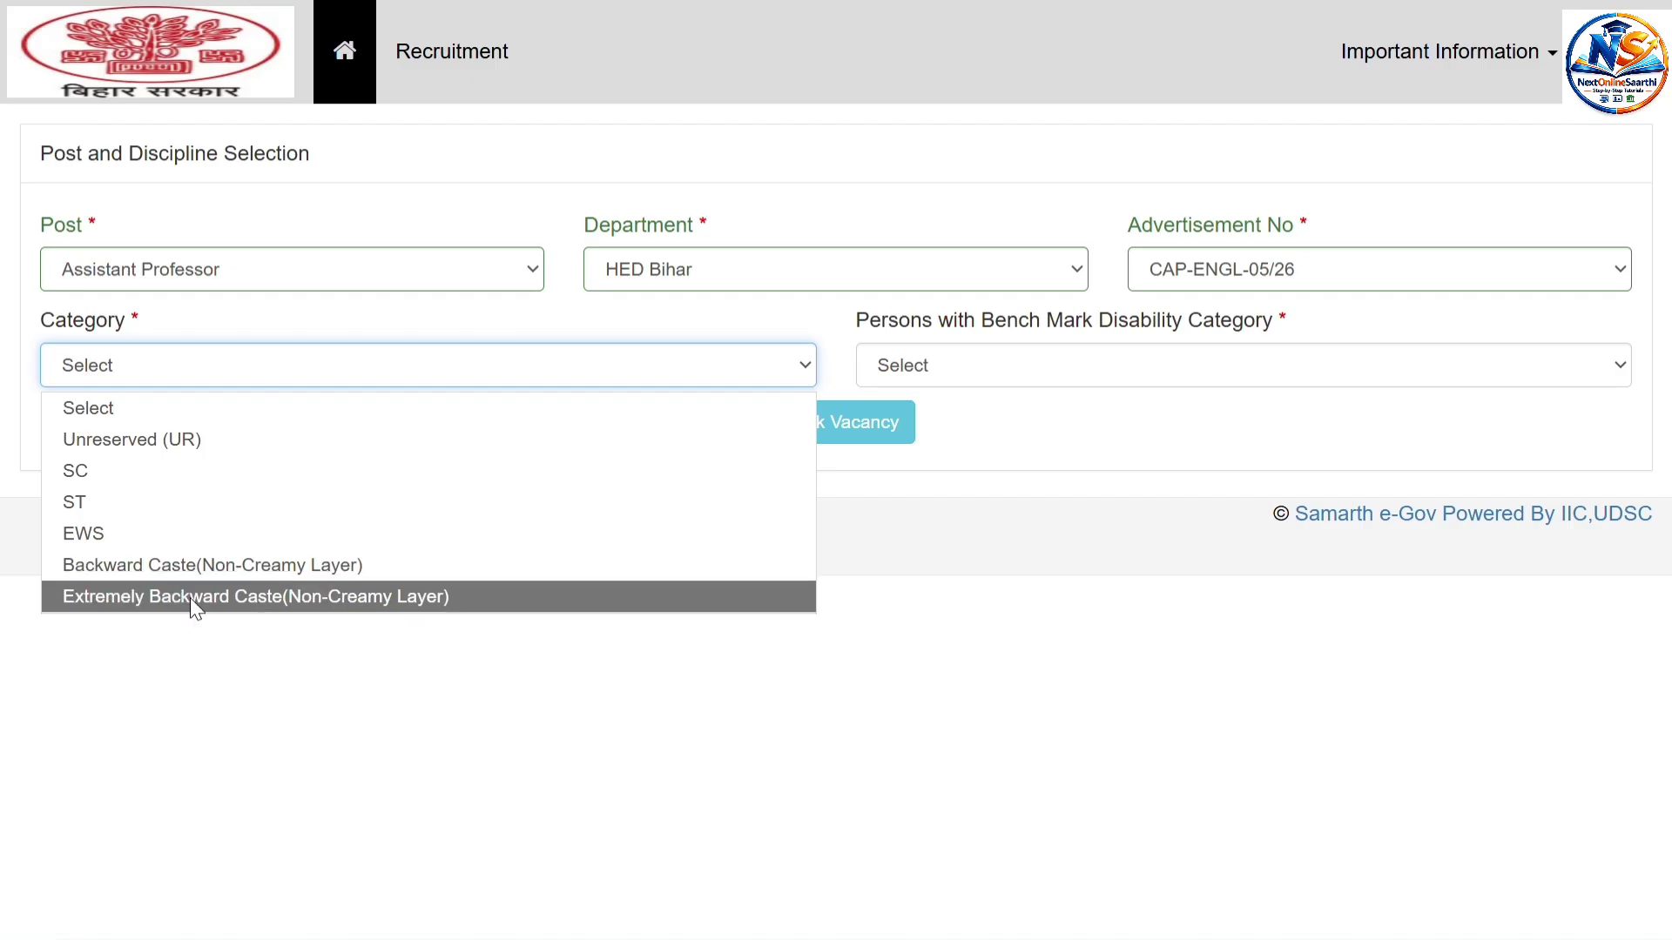
click(190, 446)
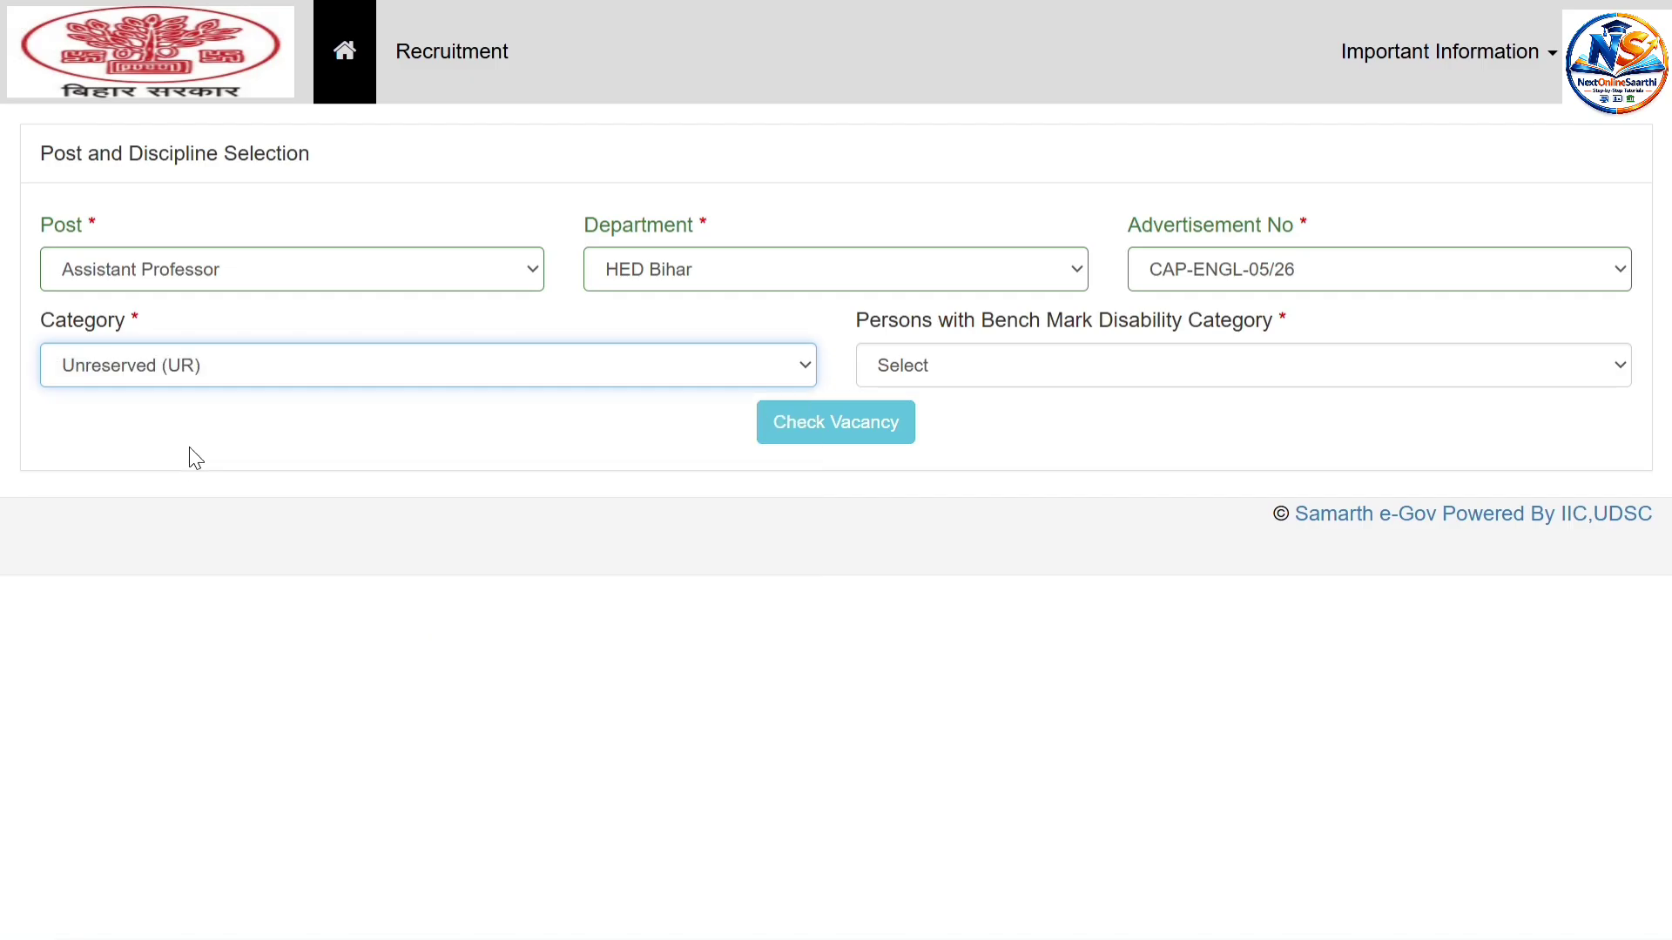
click(978, 360)
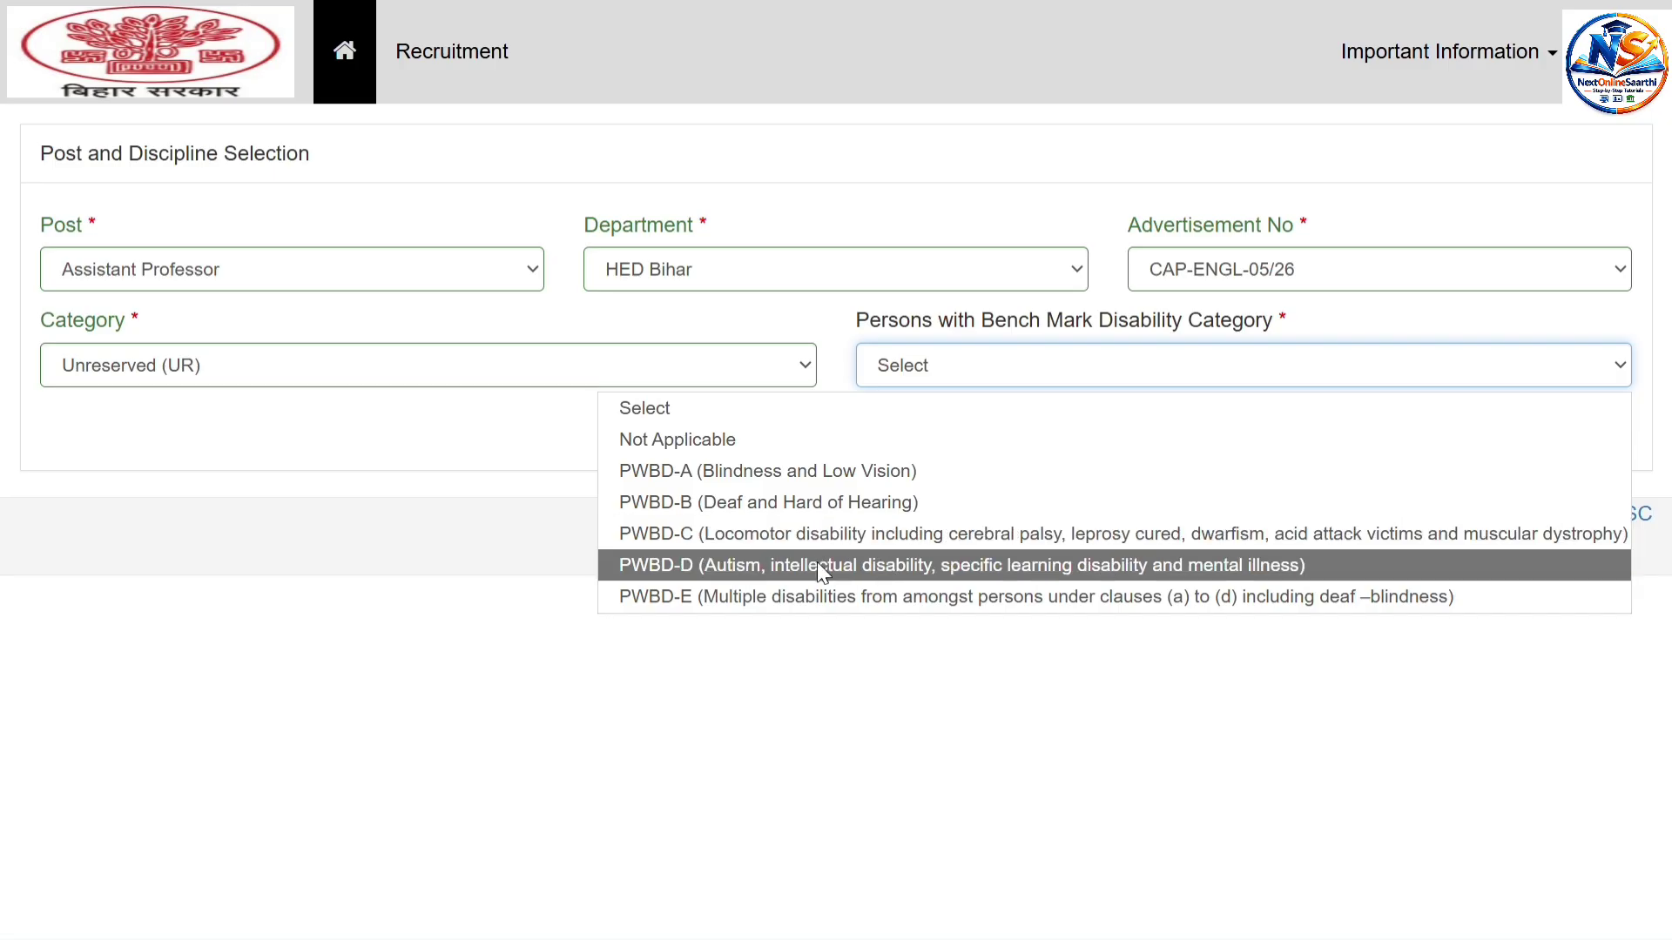
click(791, 442)
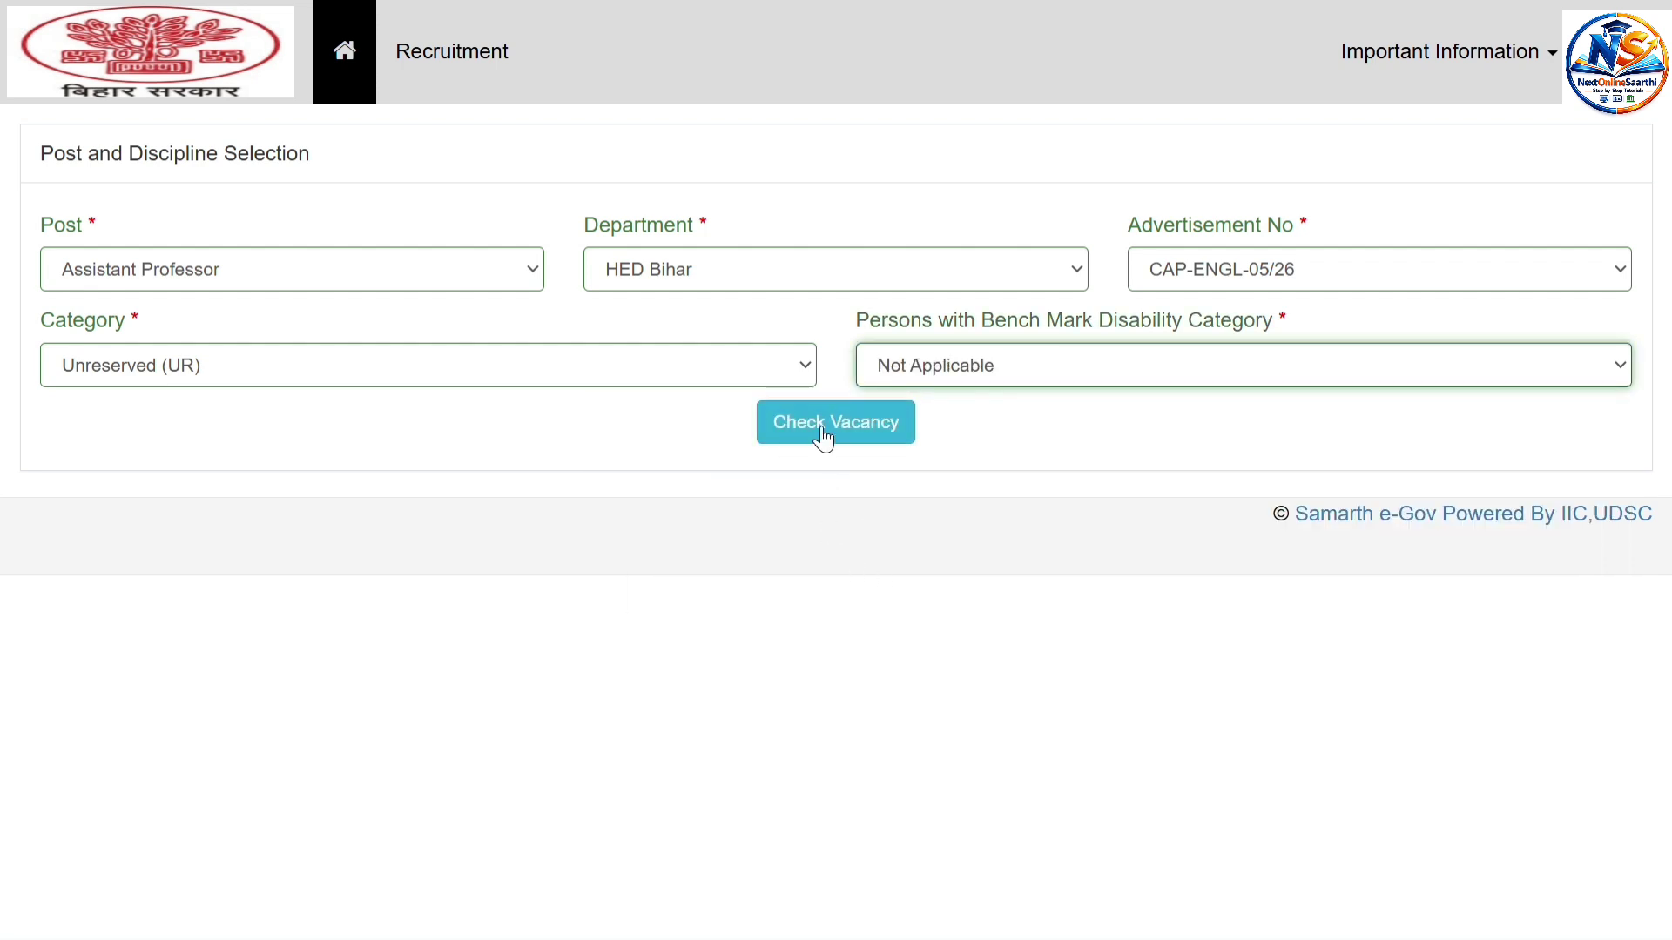
click(823, 437)
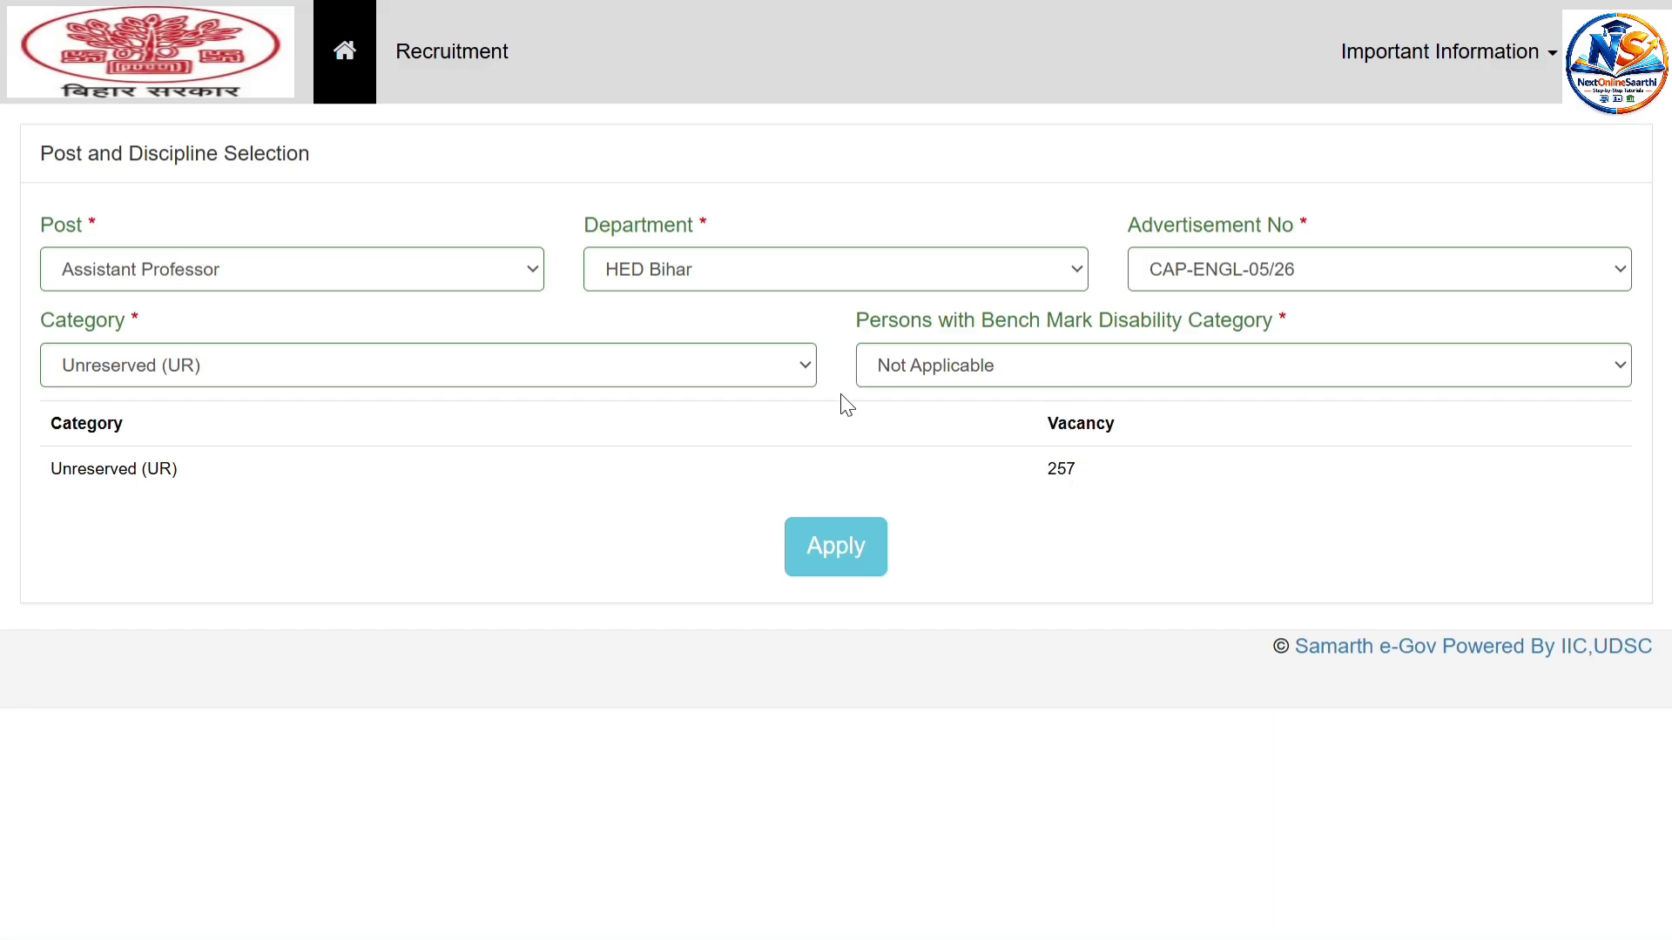
Check the vacancies for the SC category and for Backward Caste(Non-Creamy Layer).
click(798, 370)
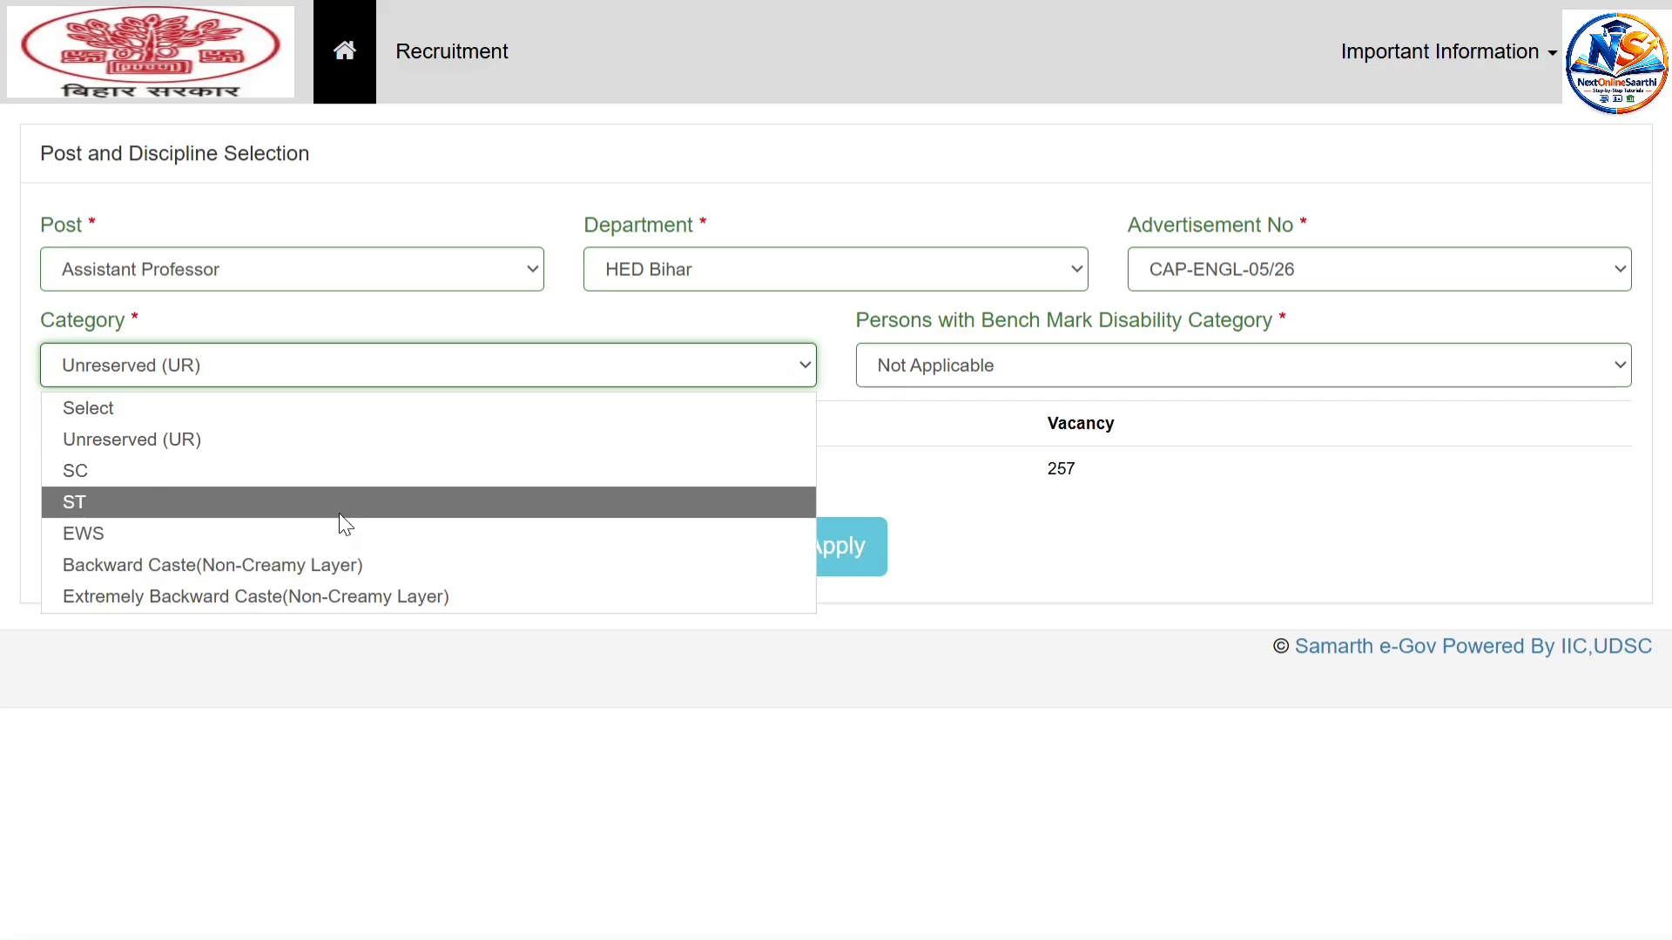
click(350, 478)
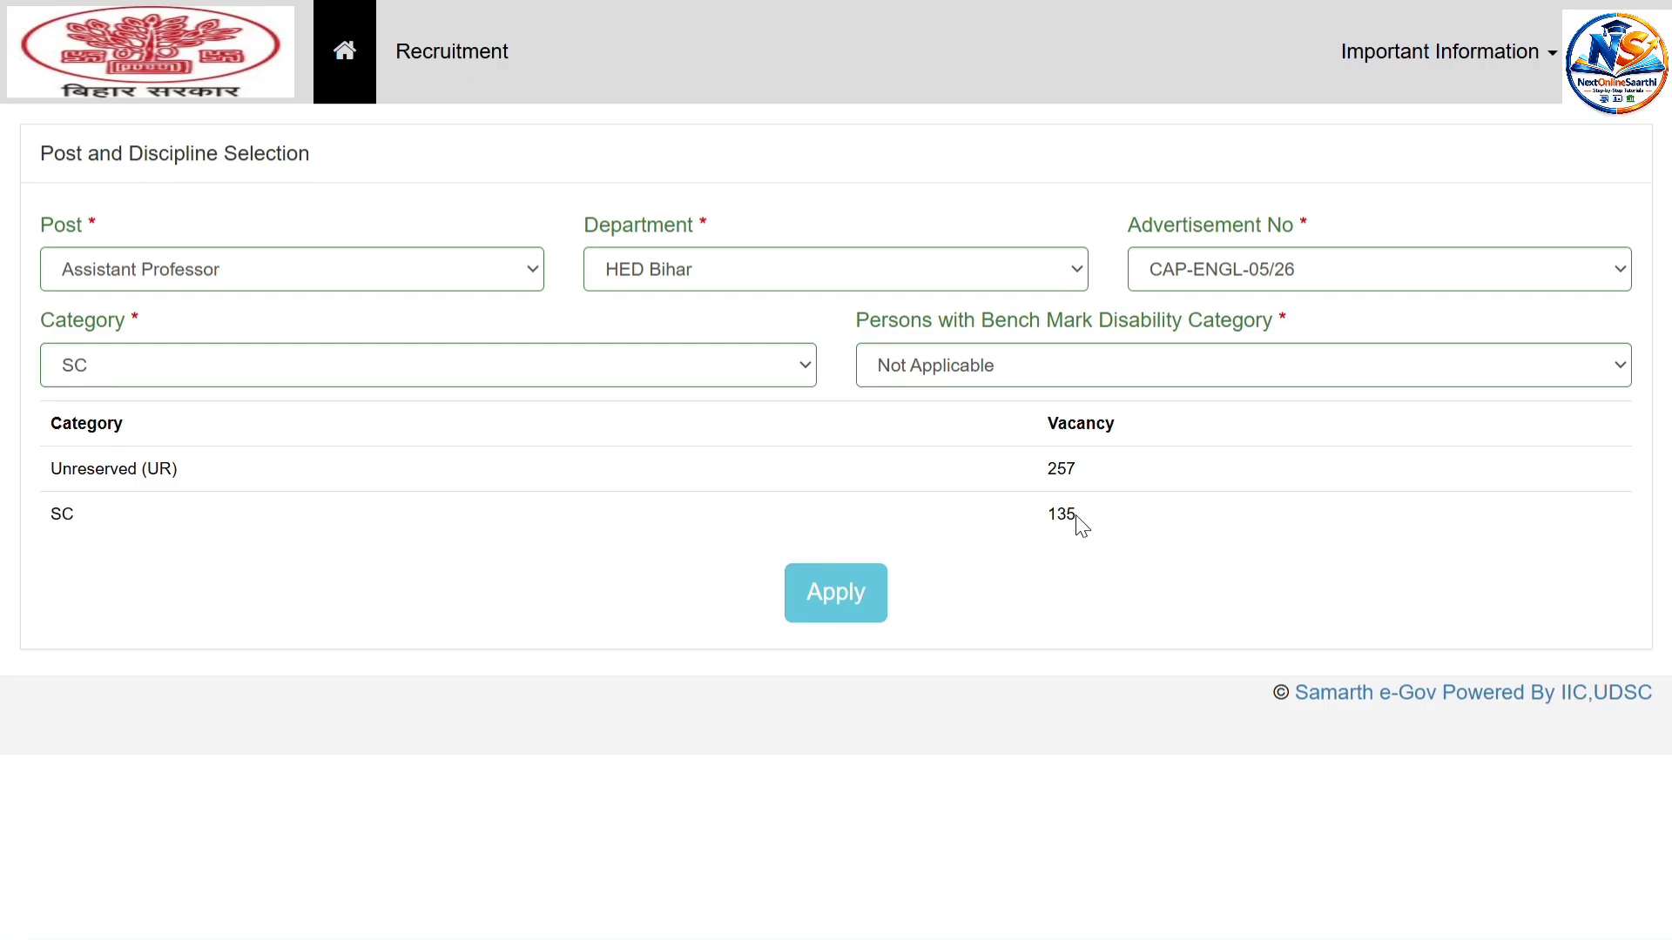
click(710, 361)
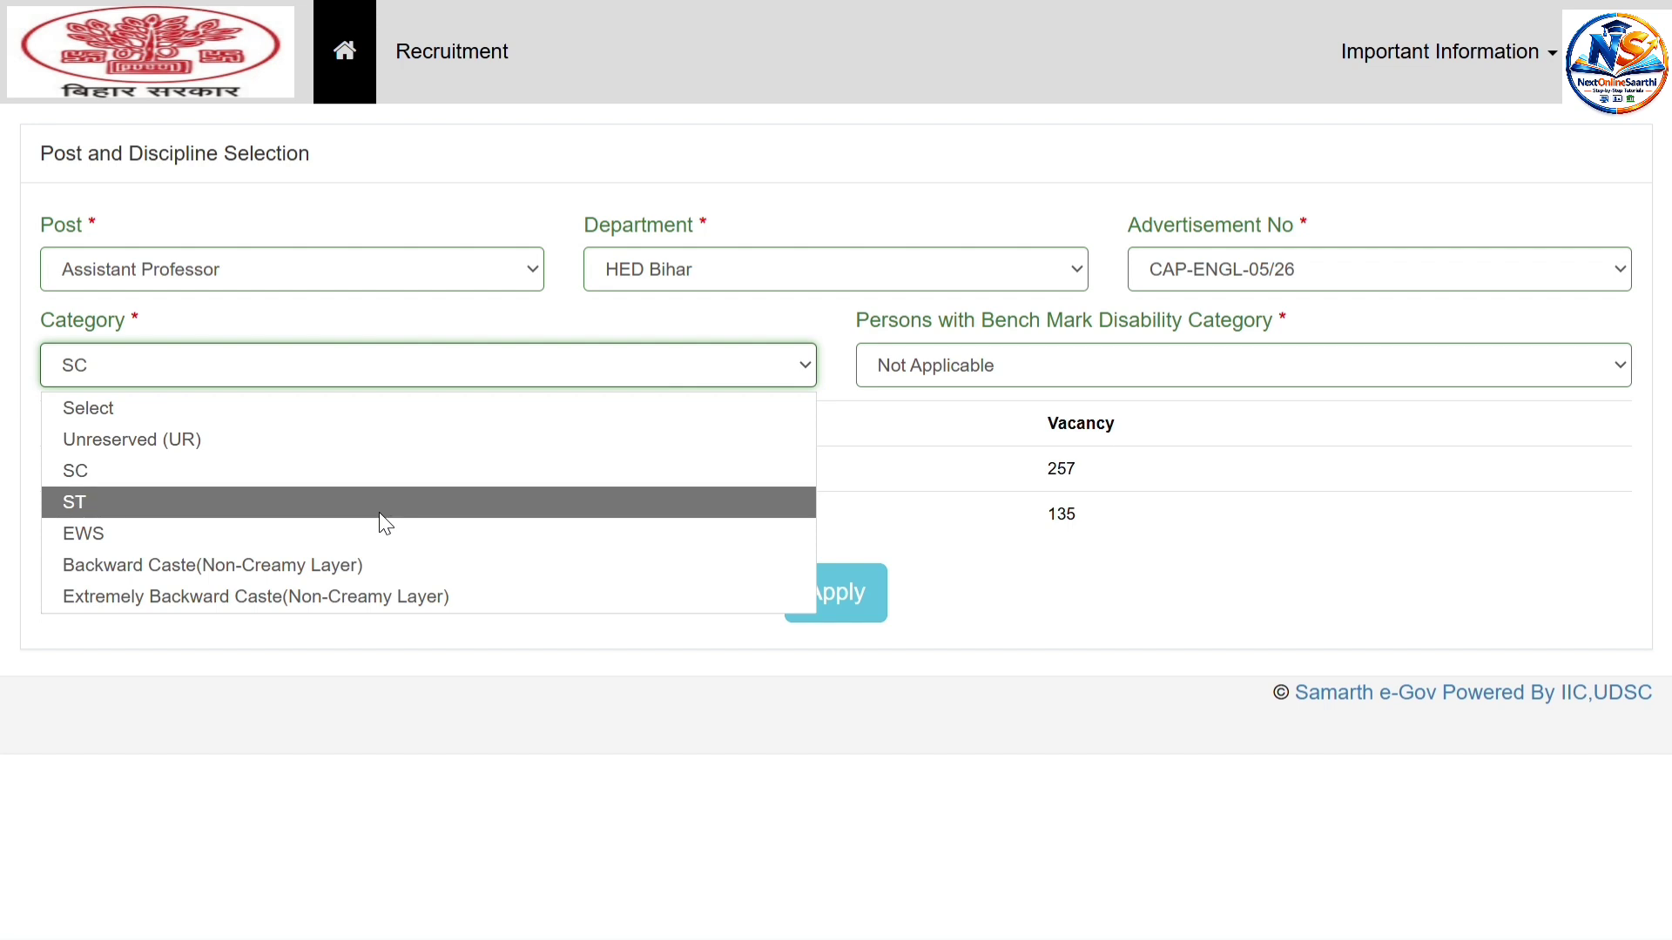
click(331, 568)
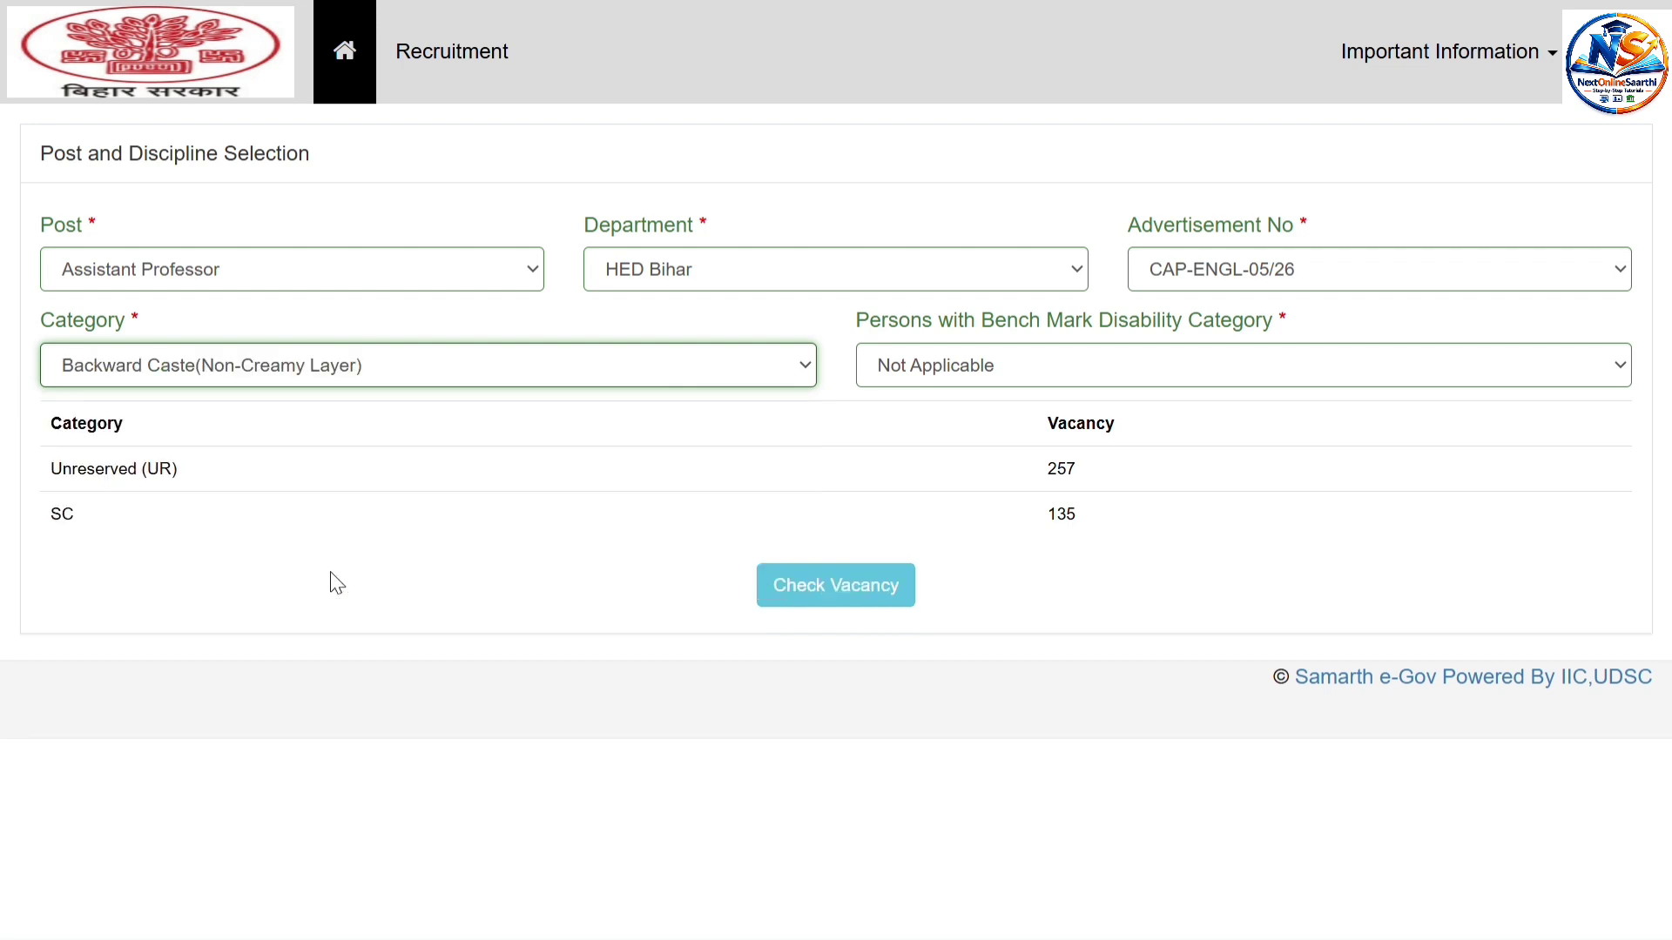
click(852, 592)
click(852, 592)
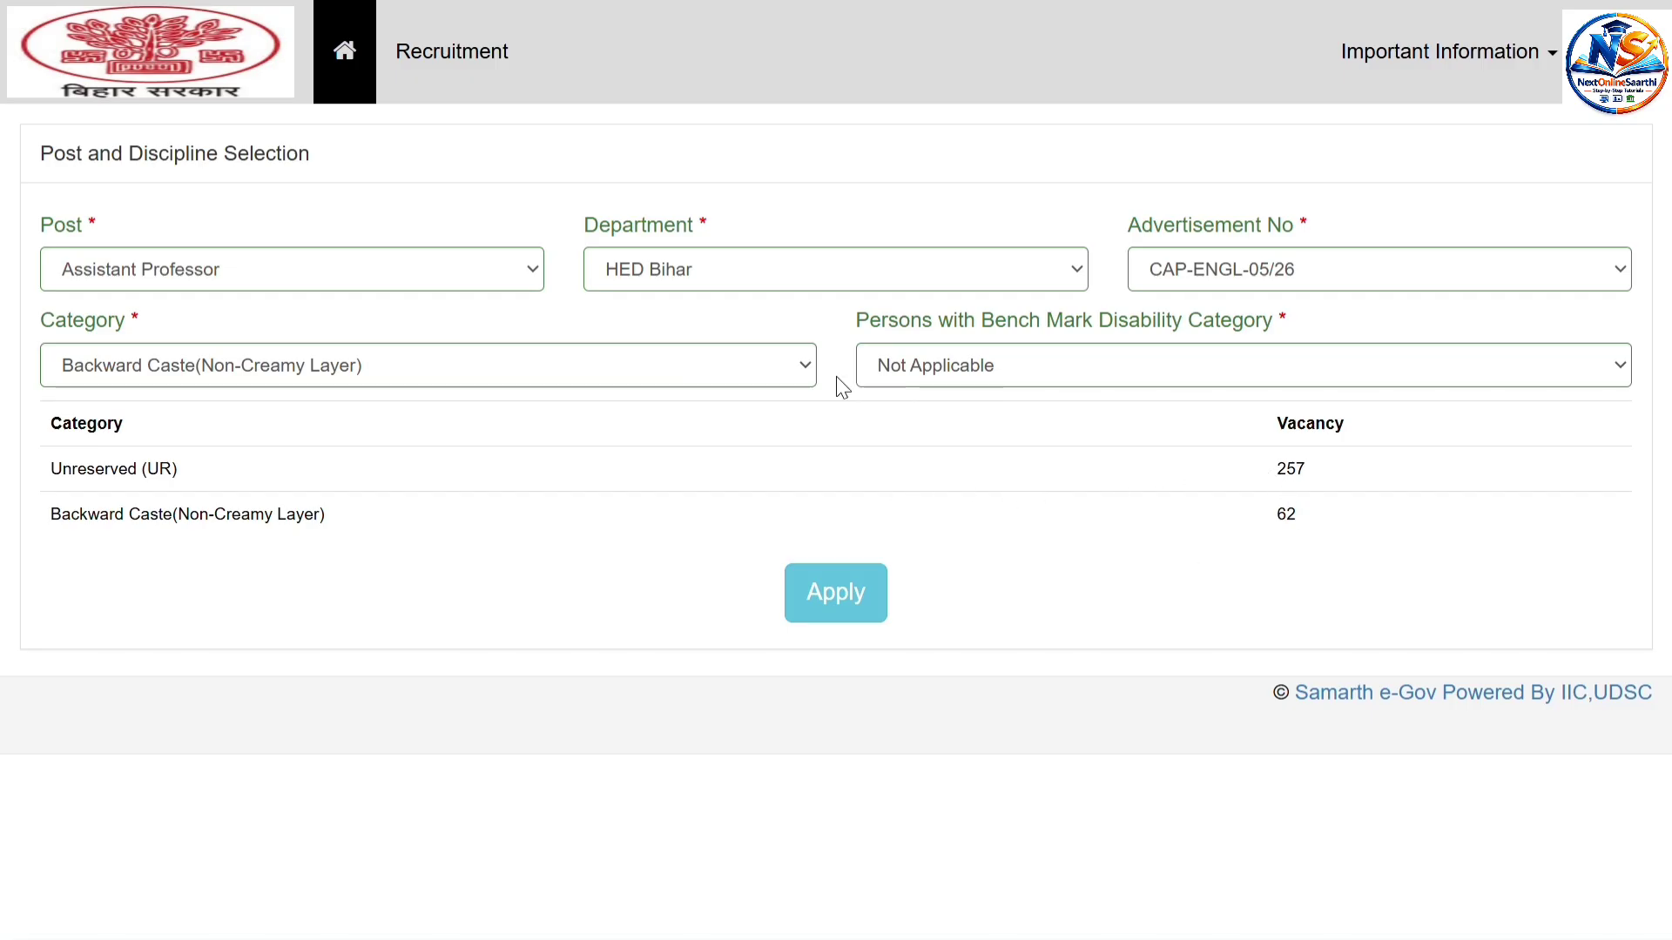
Return the category to Unreserved (UR), recheck its vacancy and apply for the post.
click(799, 364)
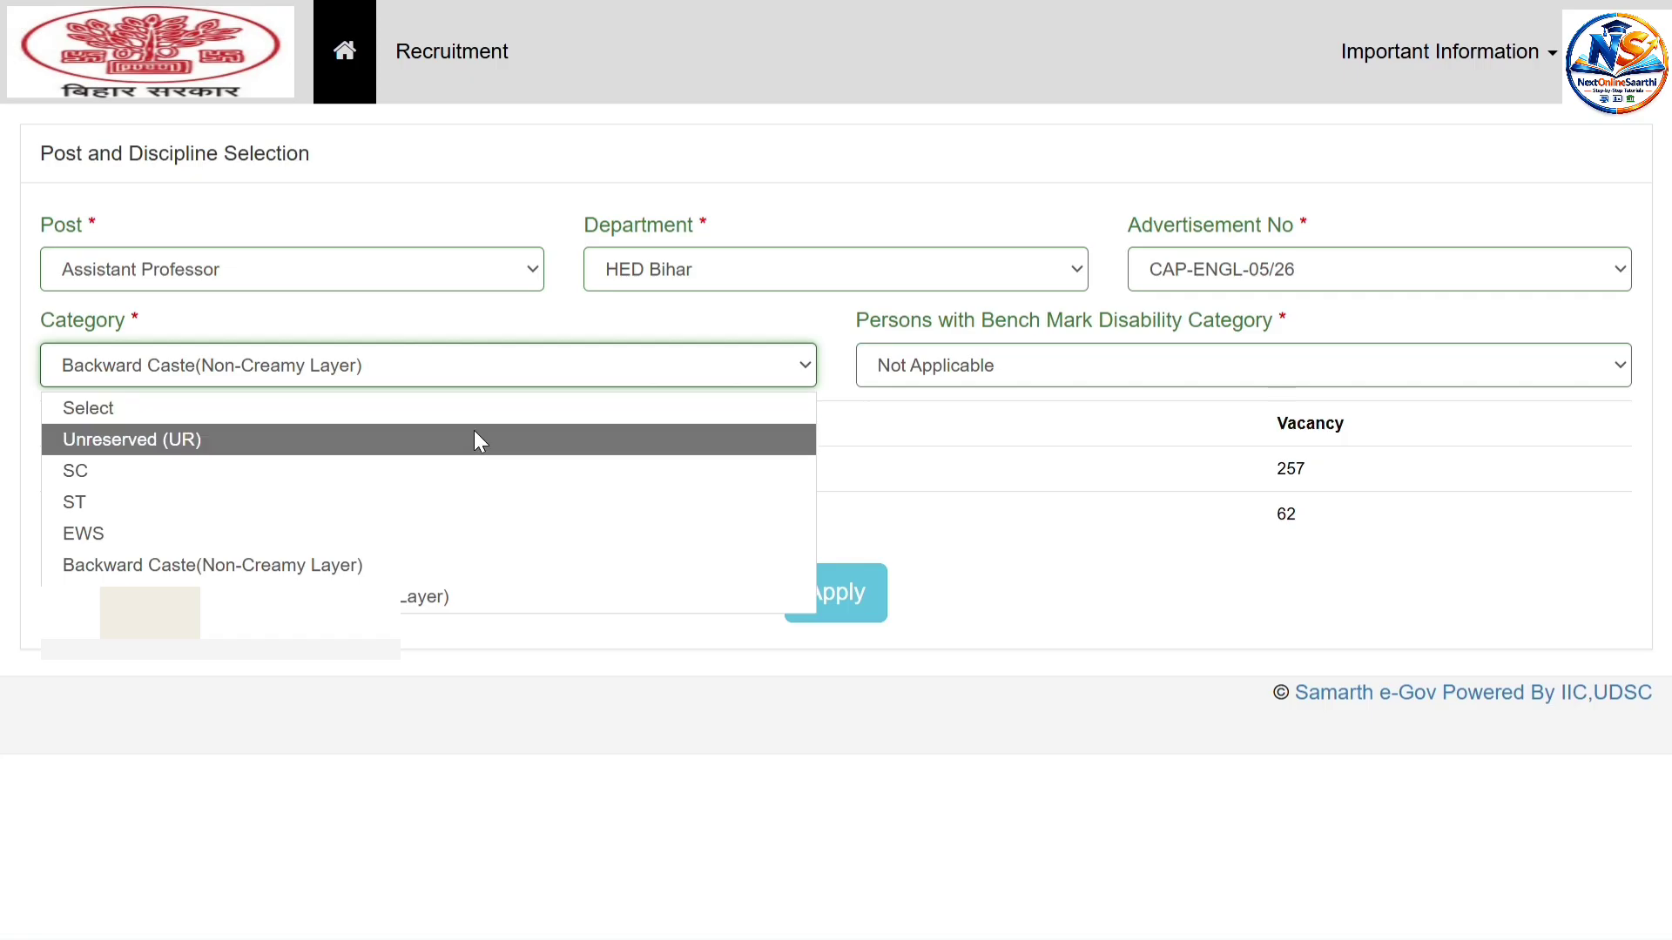
click(479, 447)
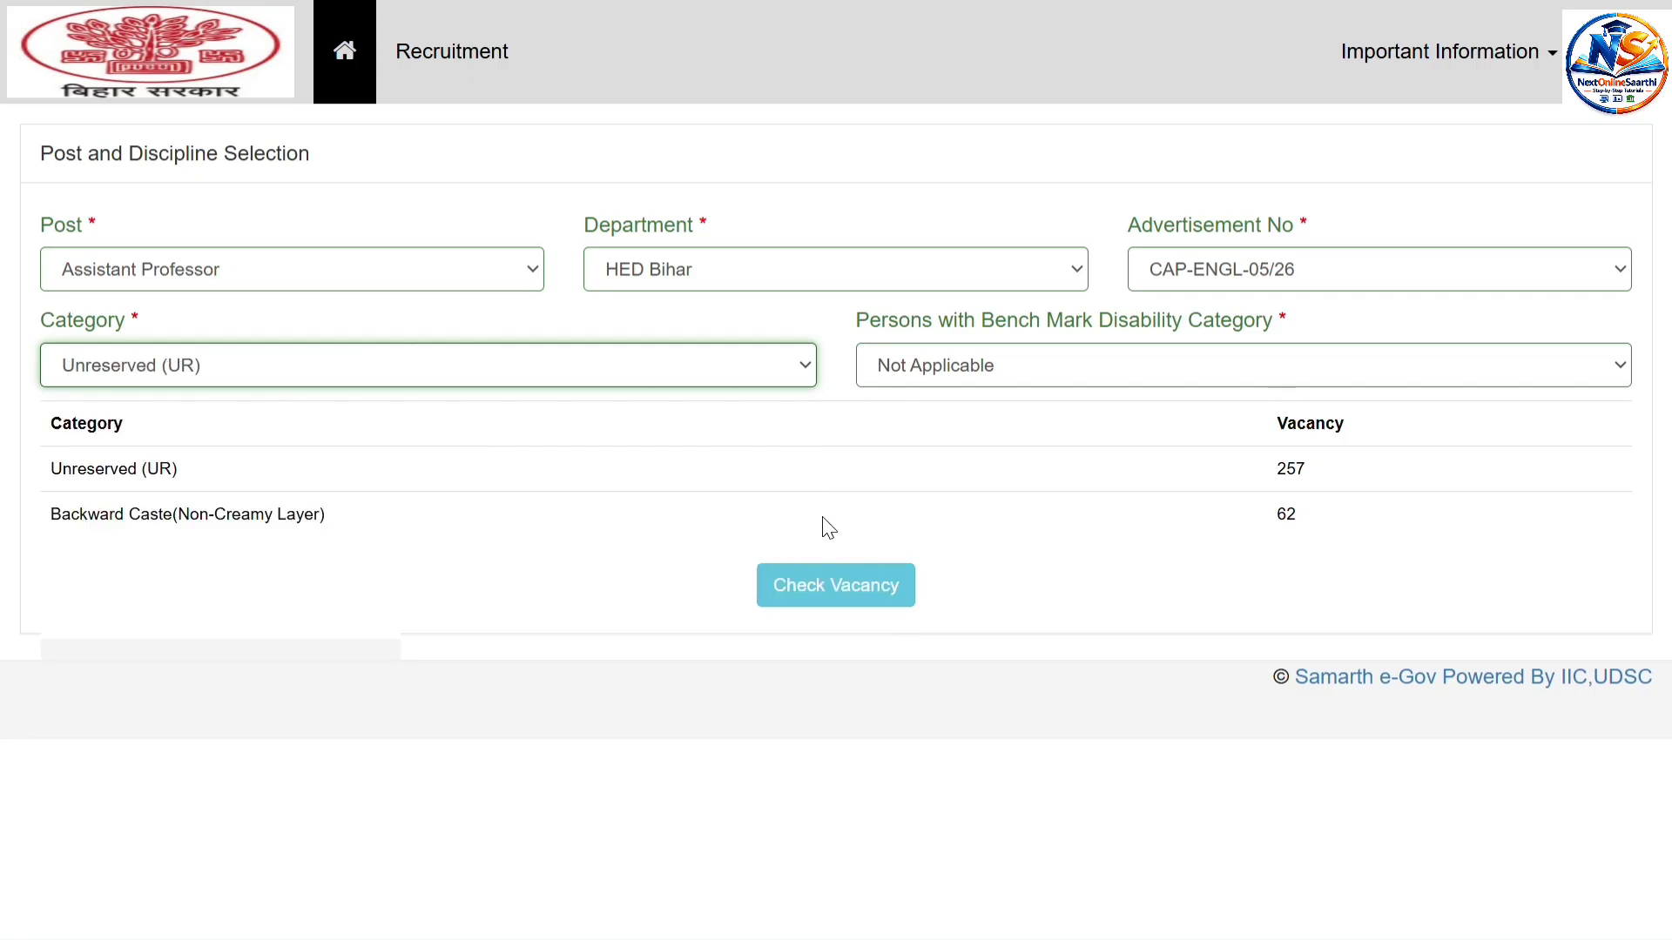
click(830, 590)
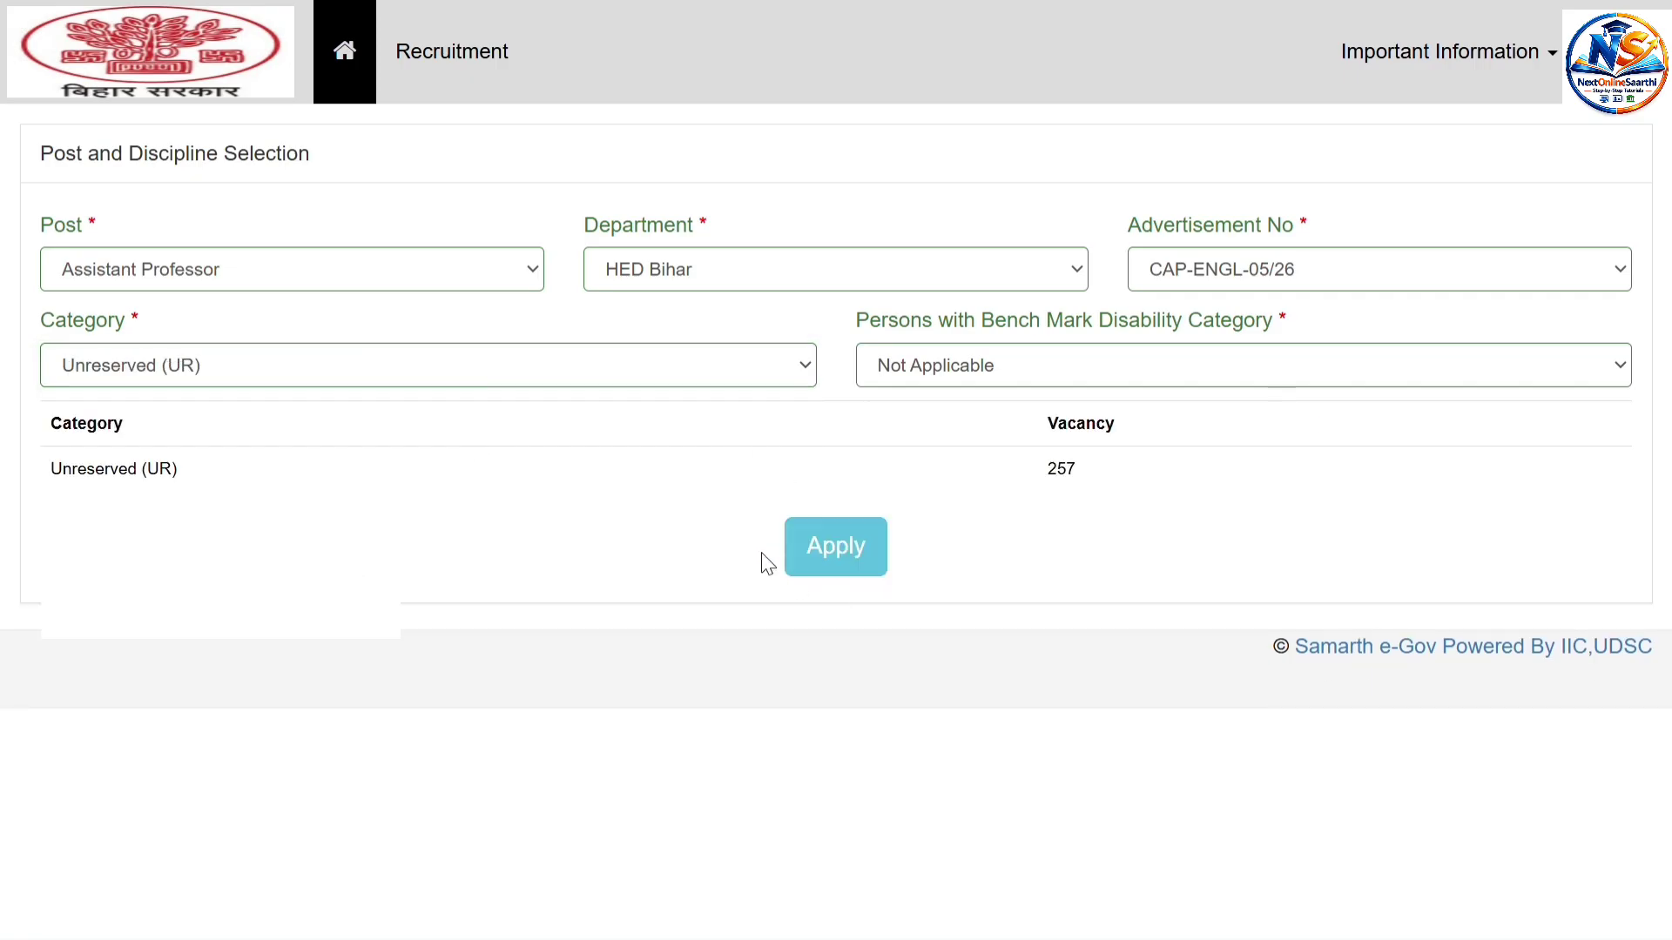
click(834, 557)
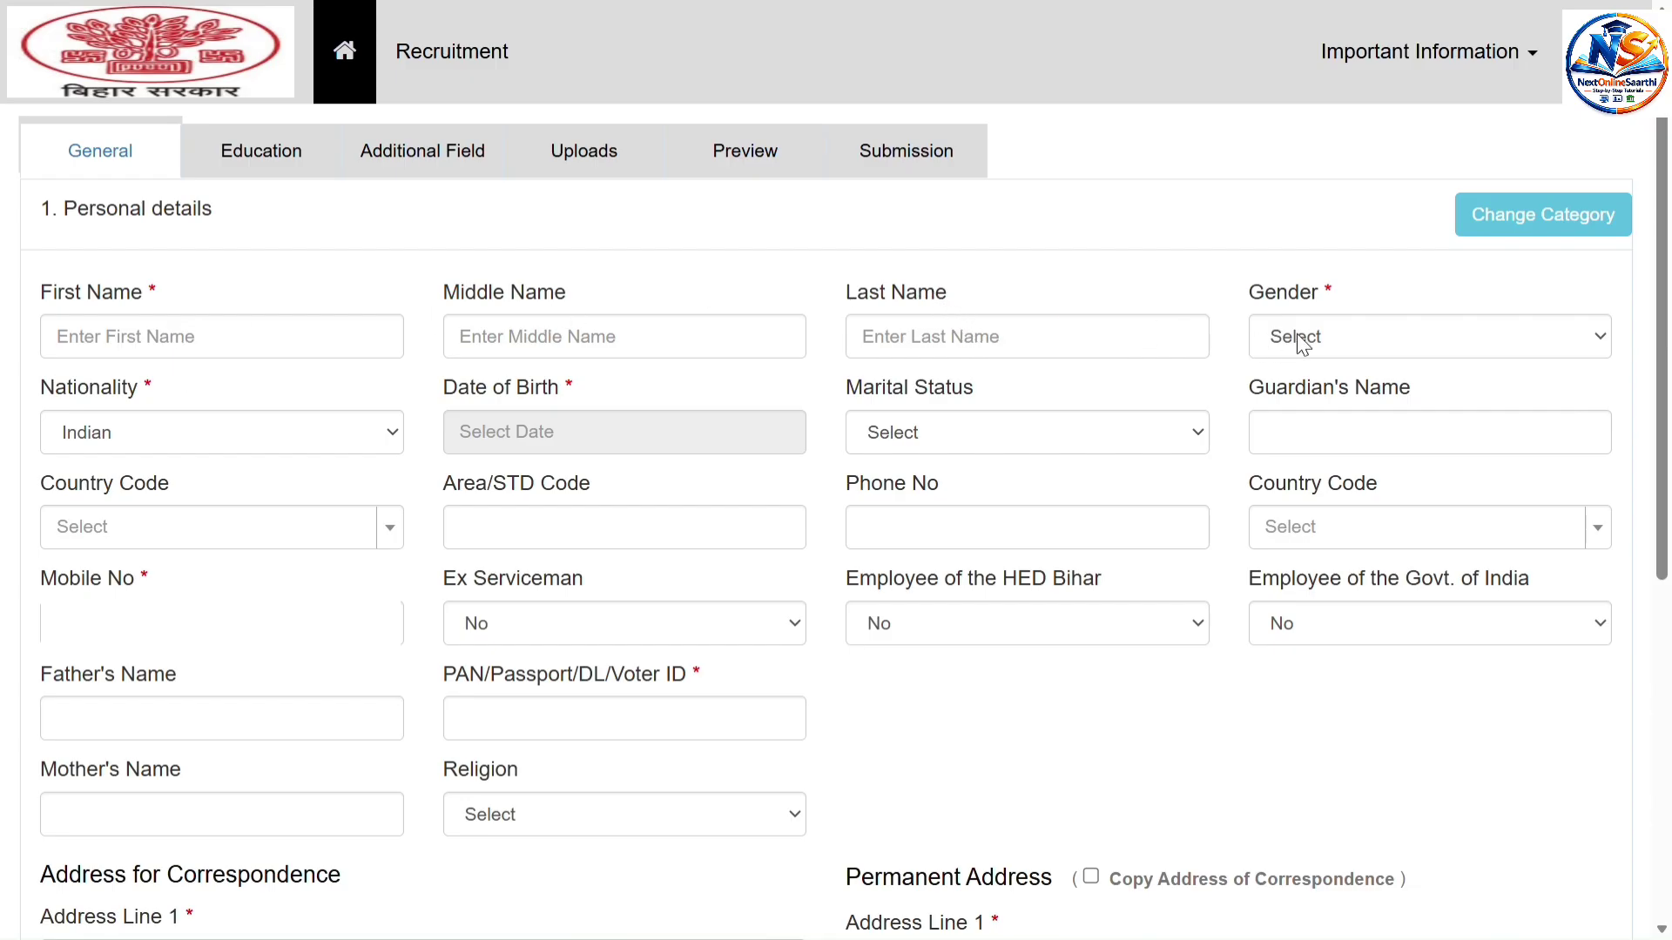
Set the gender to Male and the nationality to Indian in the personal details.
click(1324, 338)
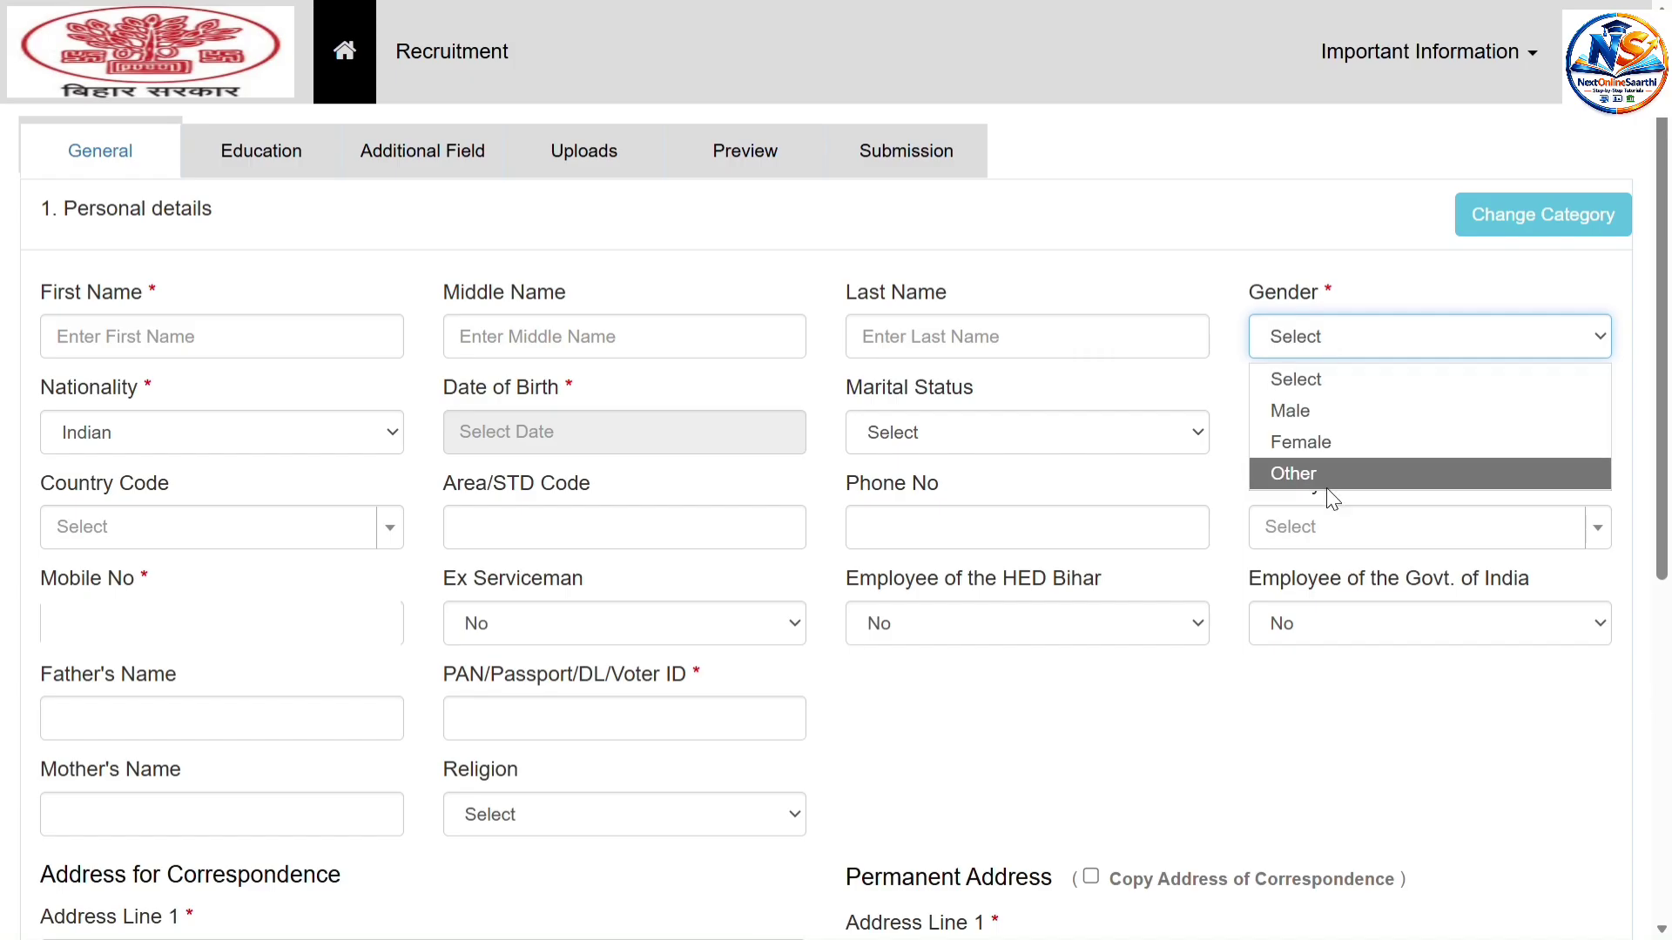
click(1326, 420)
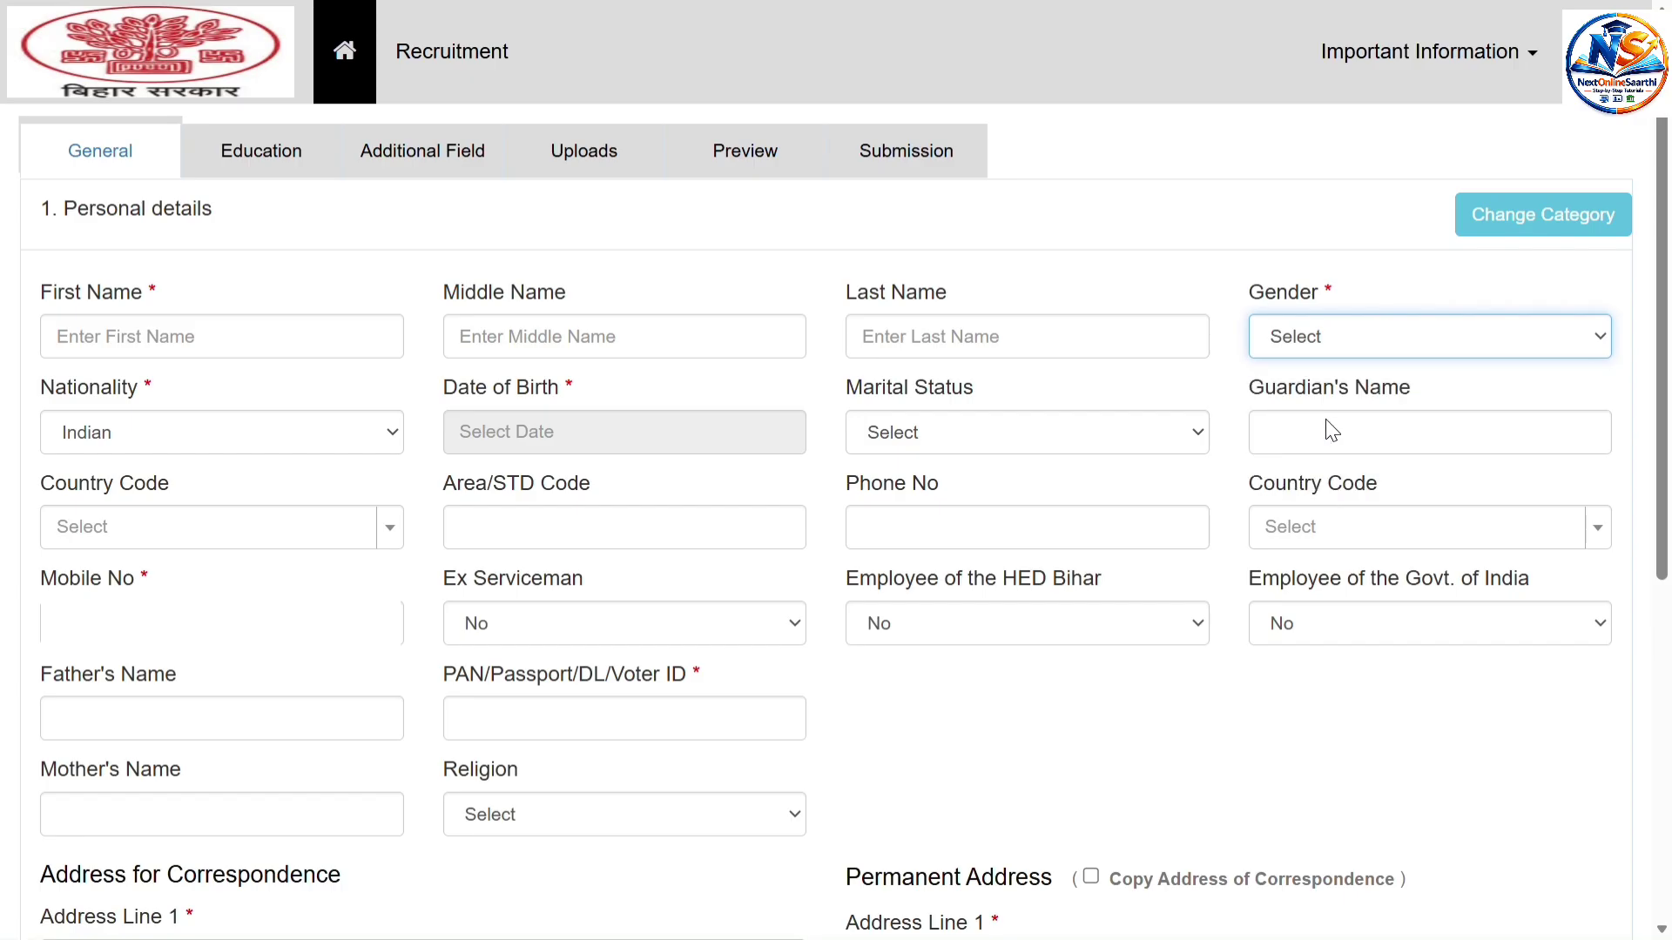
click(390, 432)
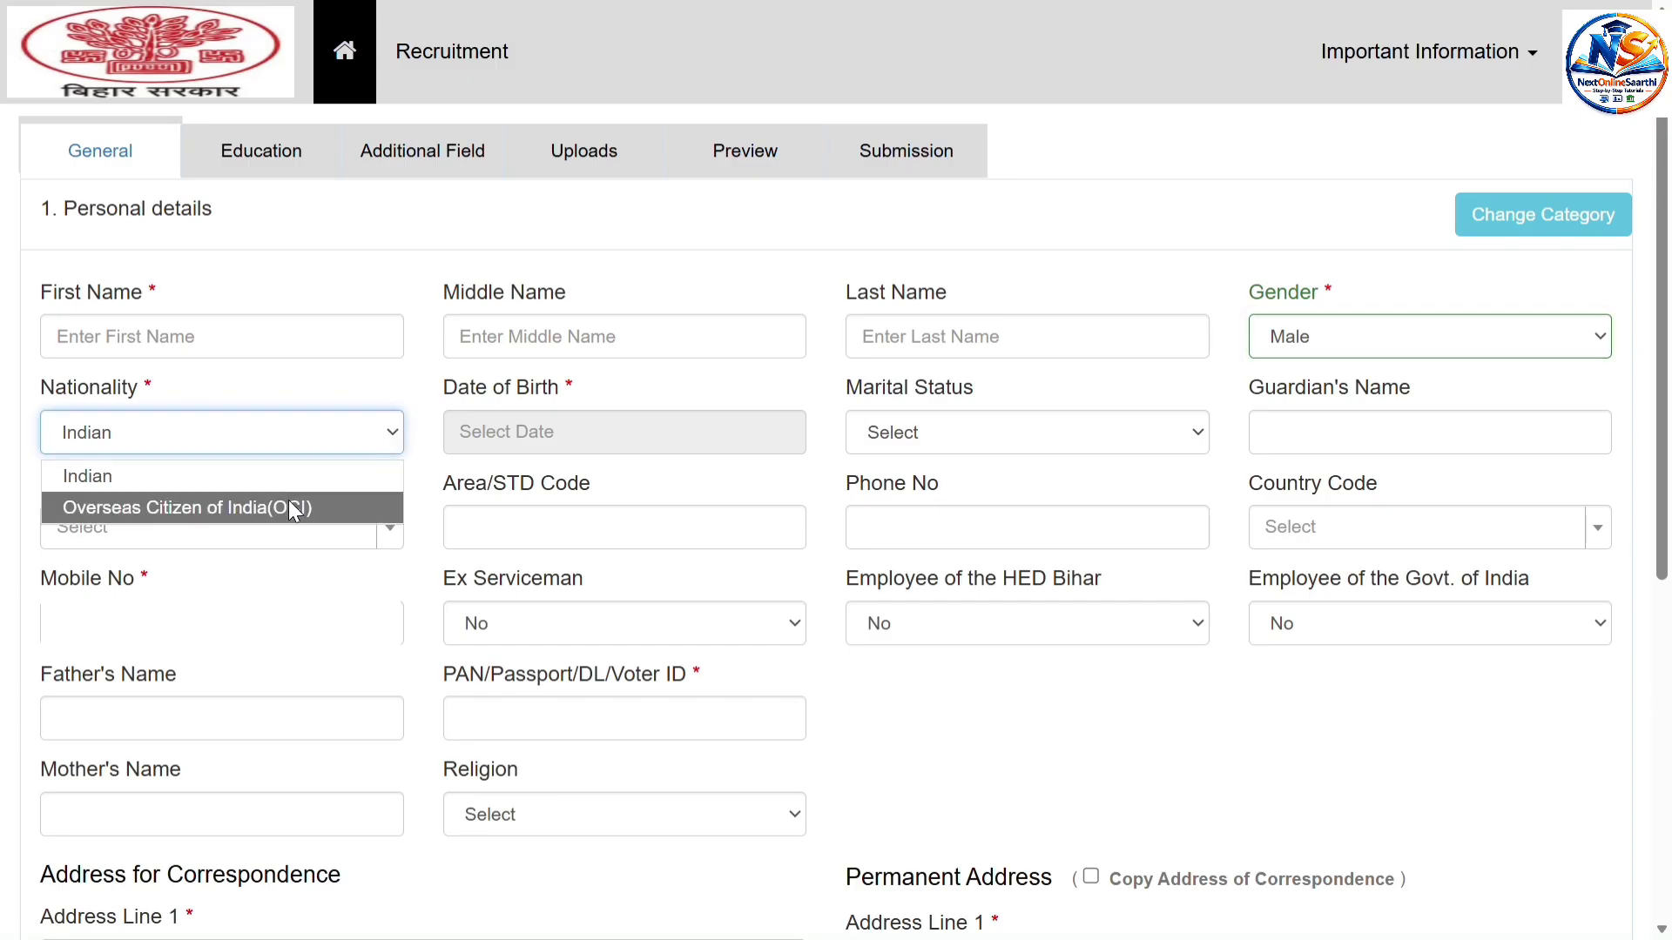
click(287, 477)
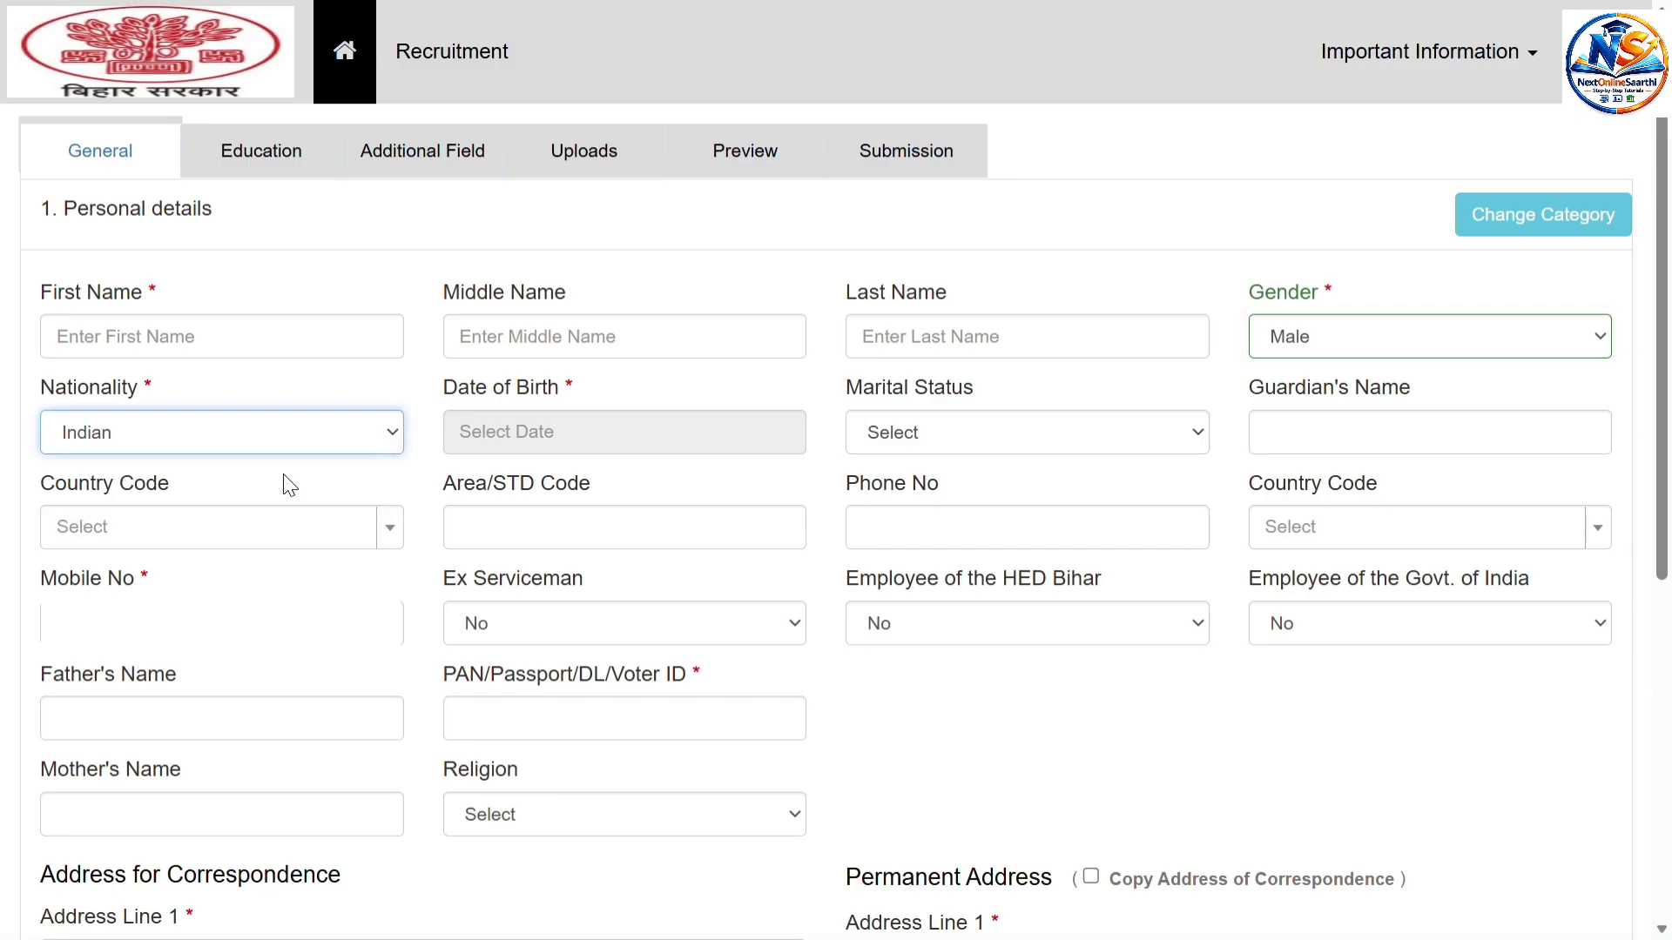
Fill in the candidate's date of birth by choosing its year, month and day in the calendar.
click(515, 430)
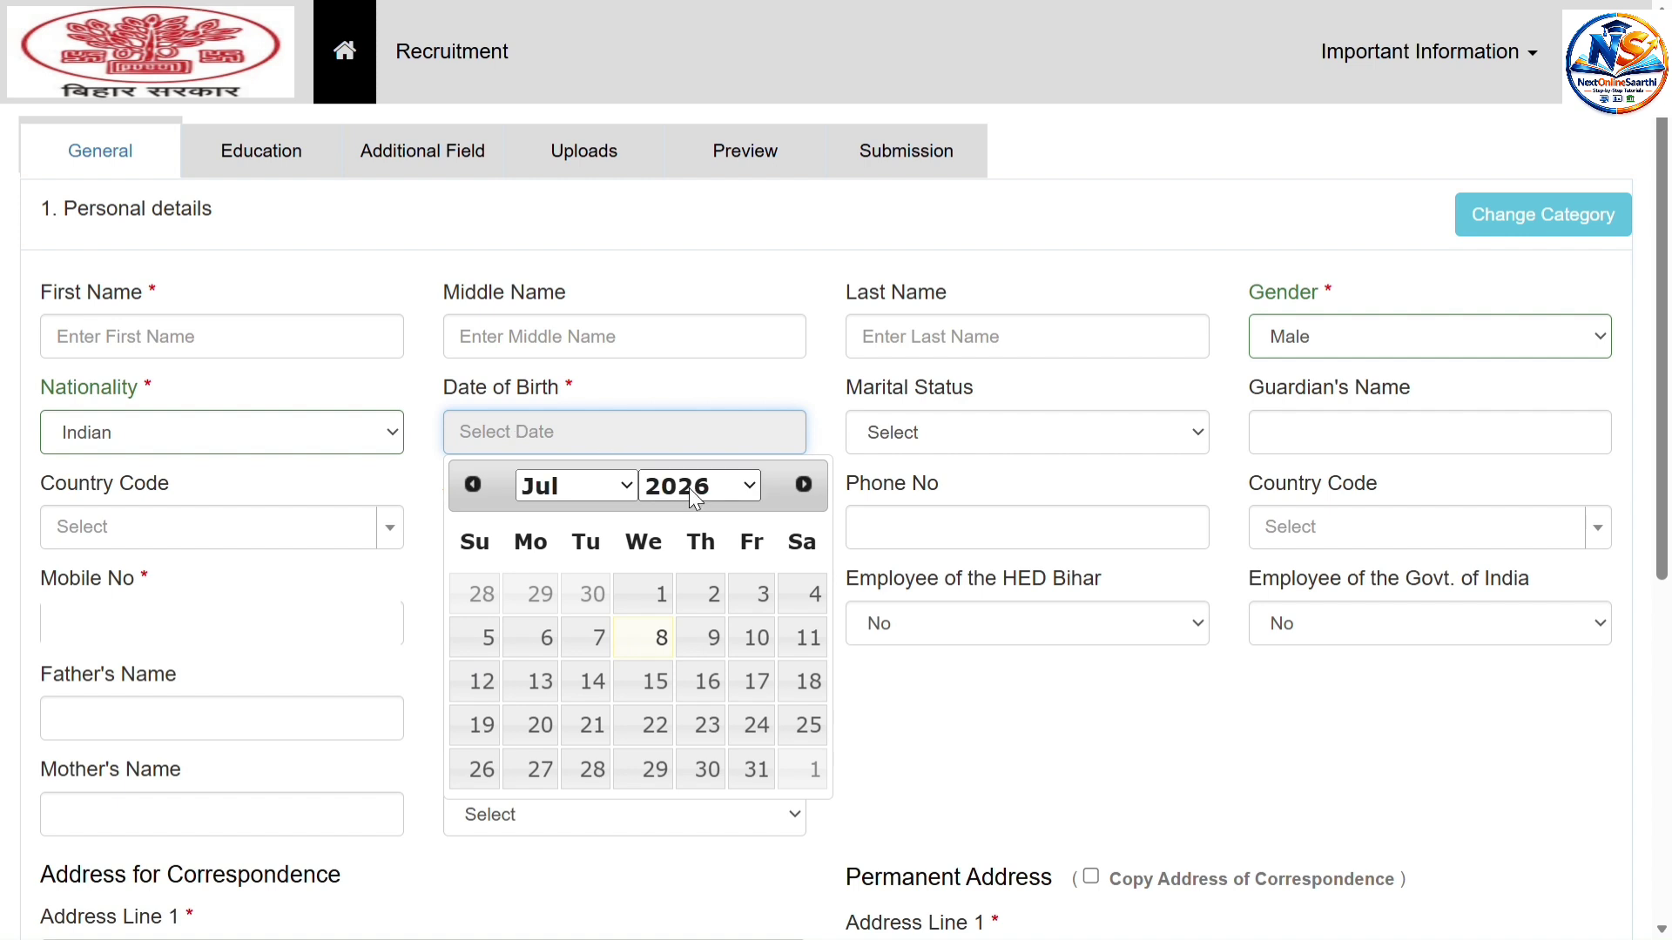
click(750, 494)
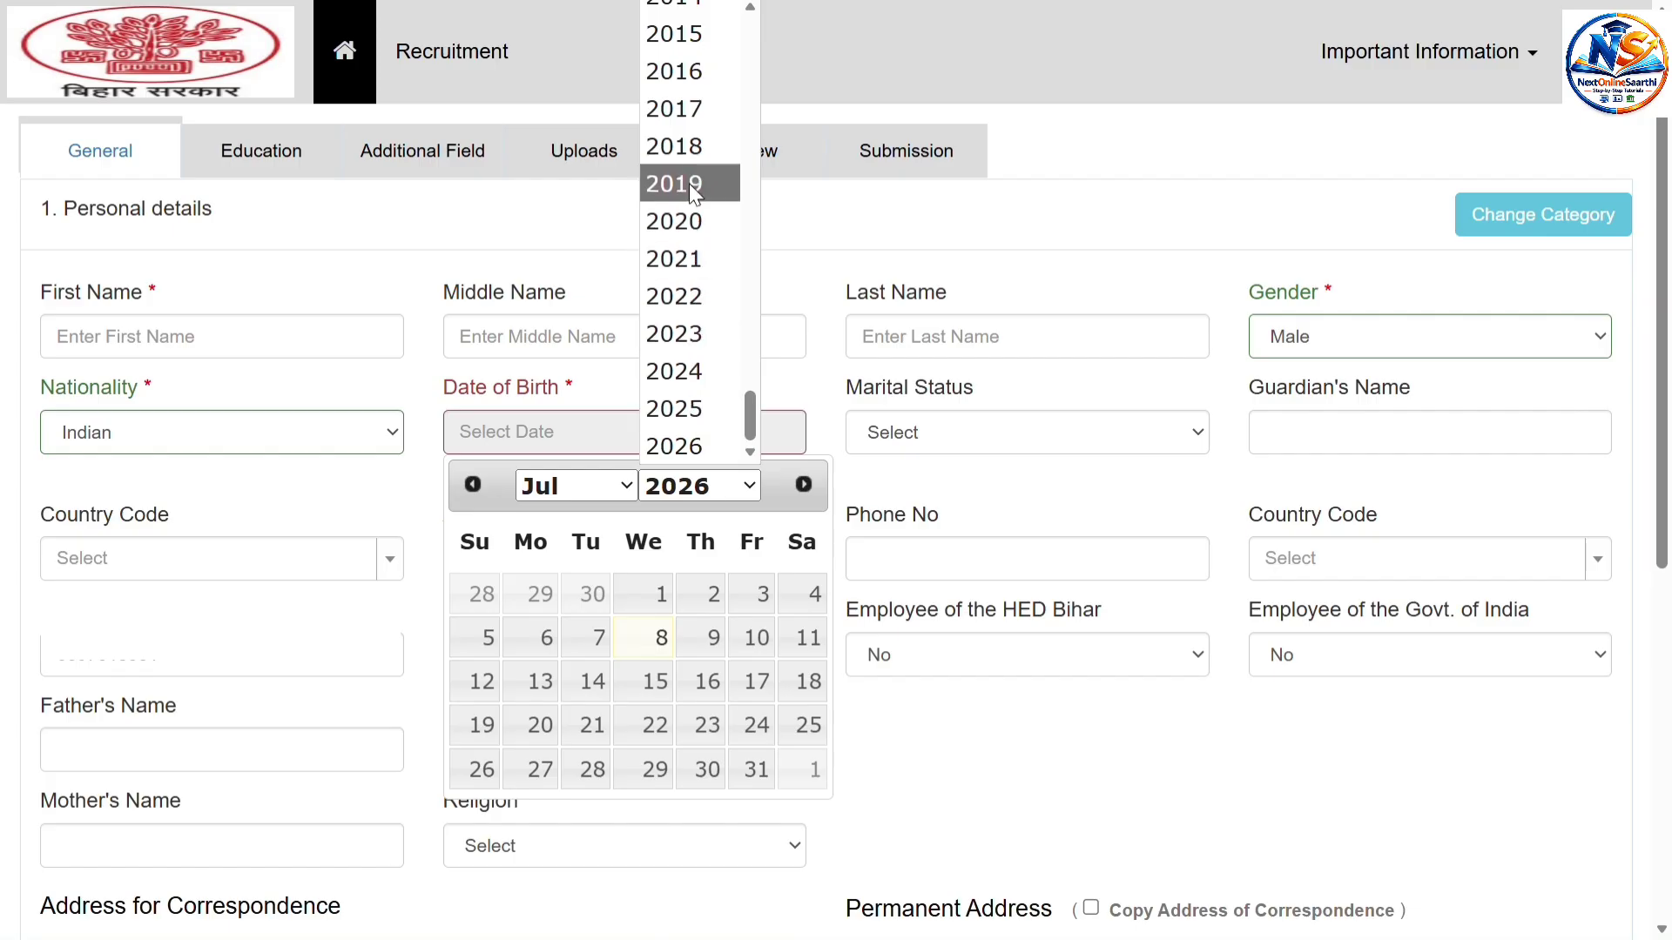
scroll(692, 191, up, 5)
scroll(694, 193, up, 1)
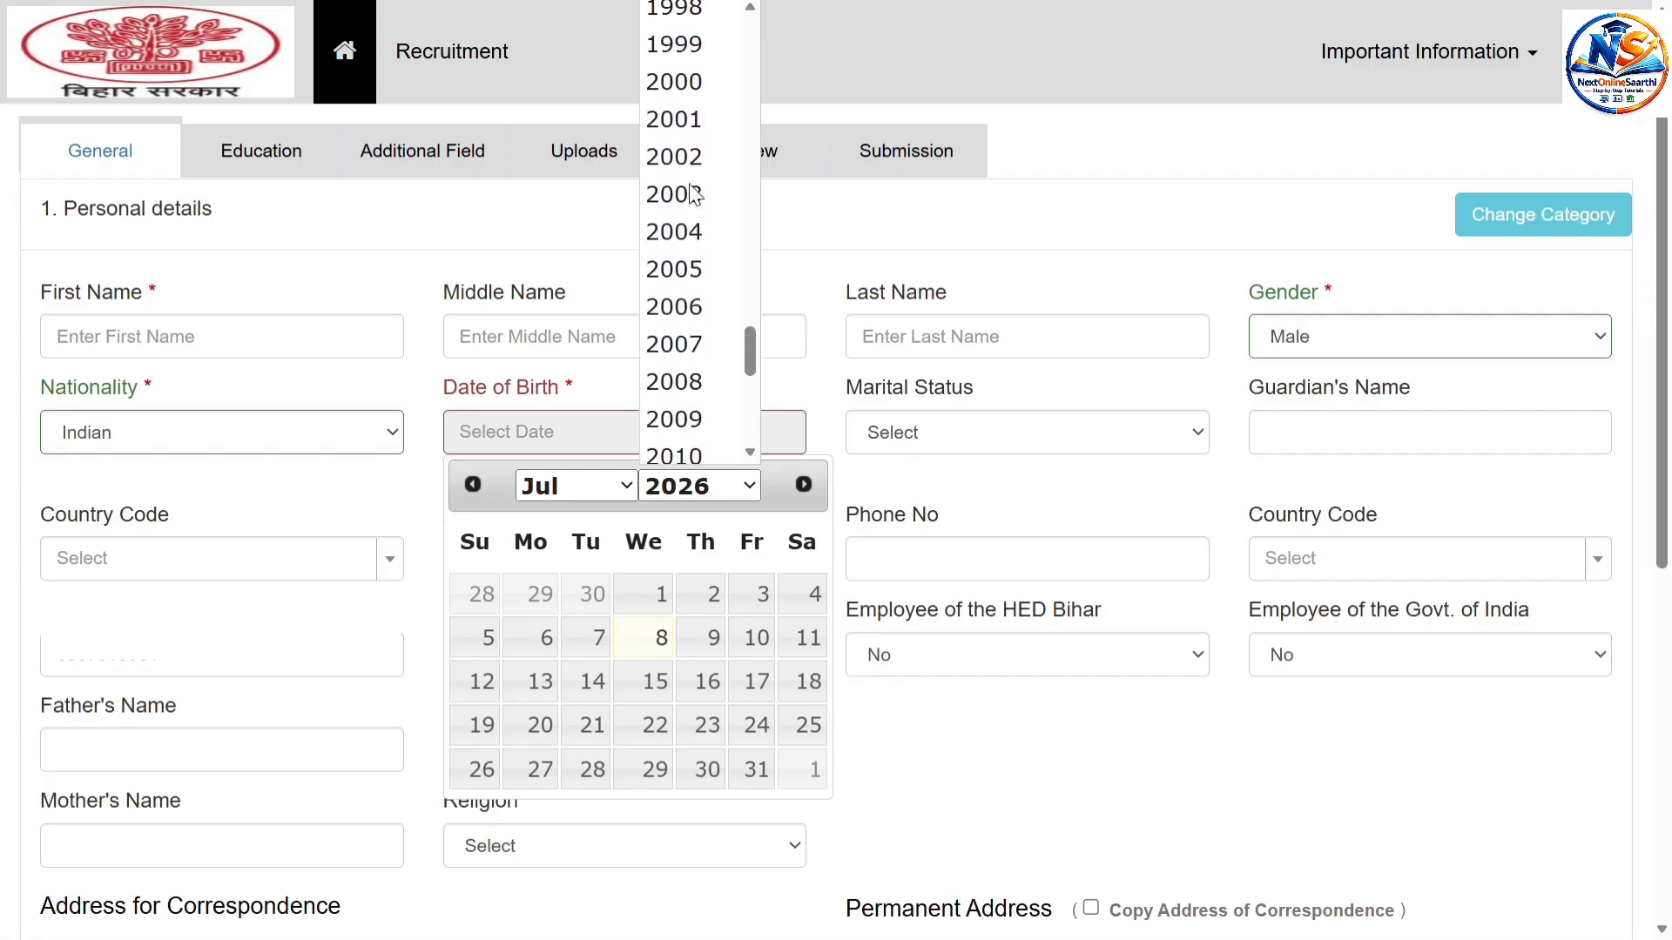
click(689, 133)
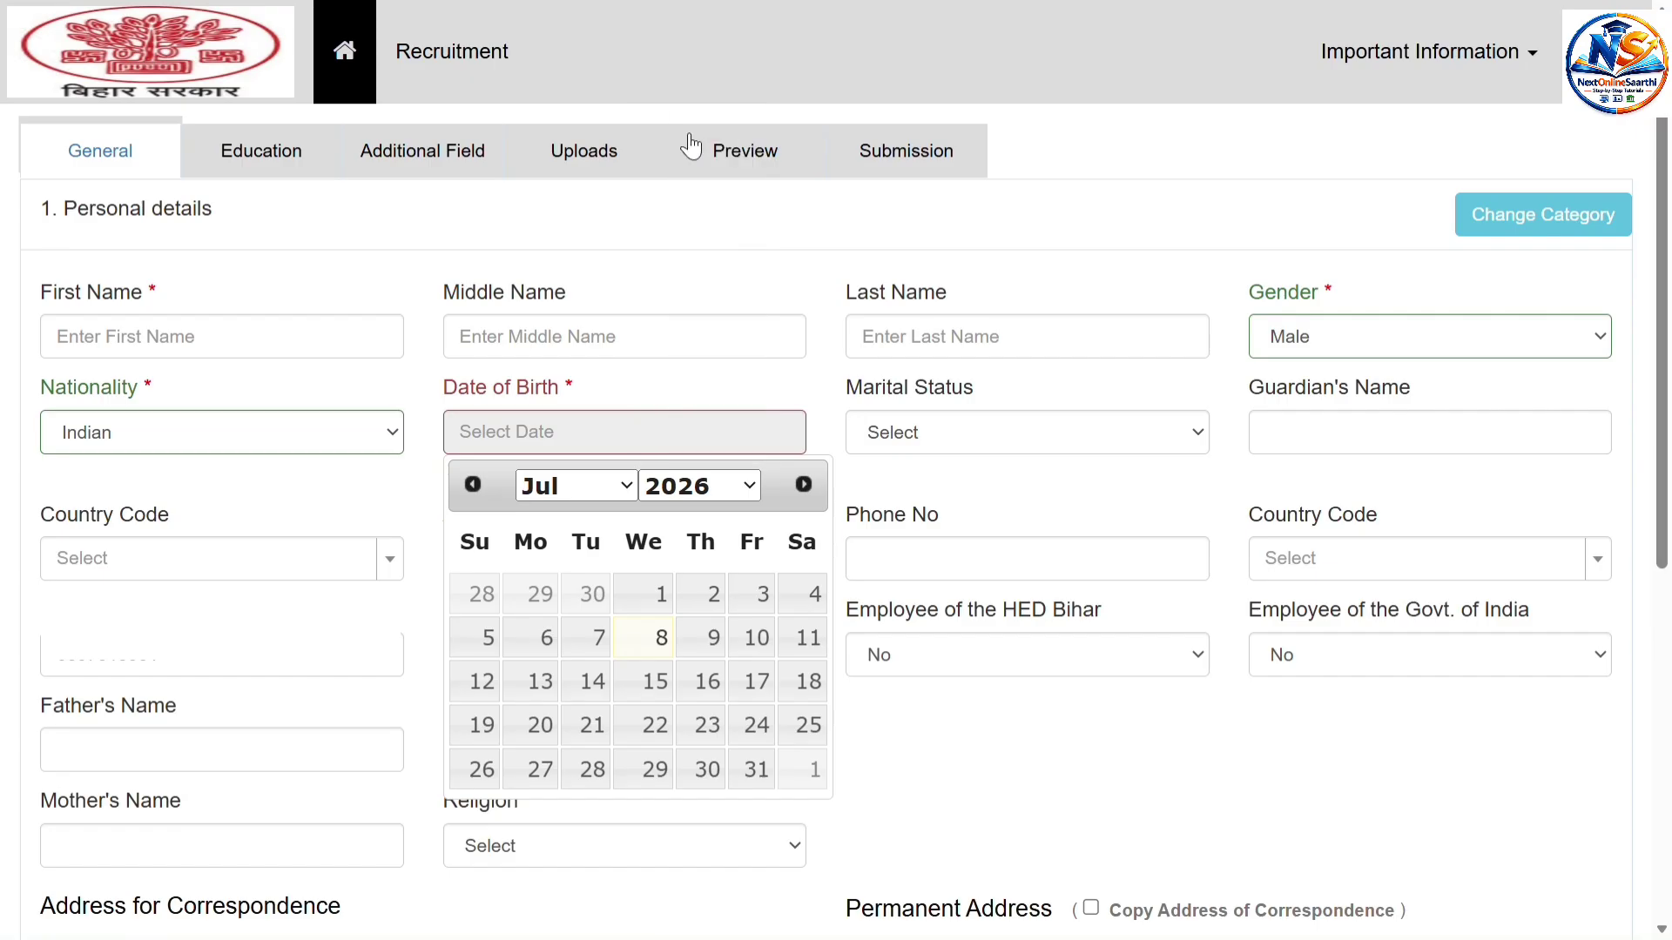
click(630, 494)
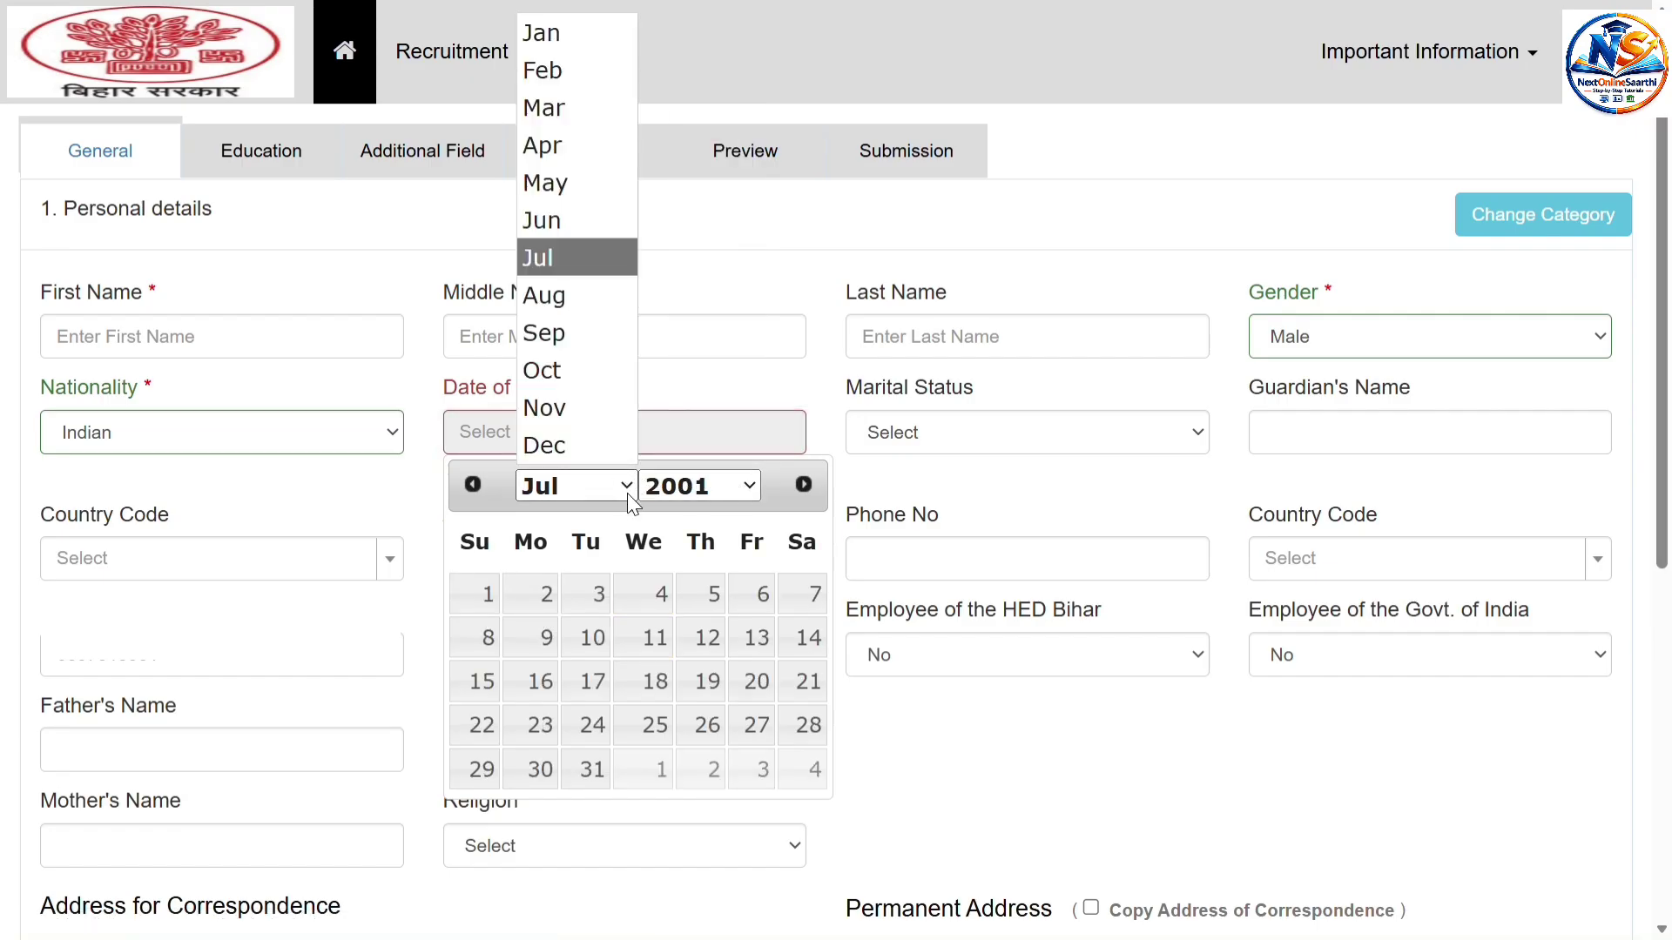
click(560, 69)
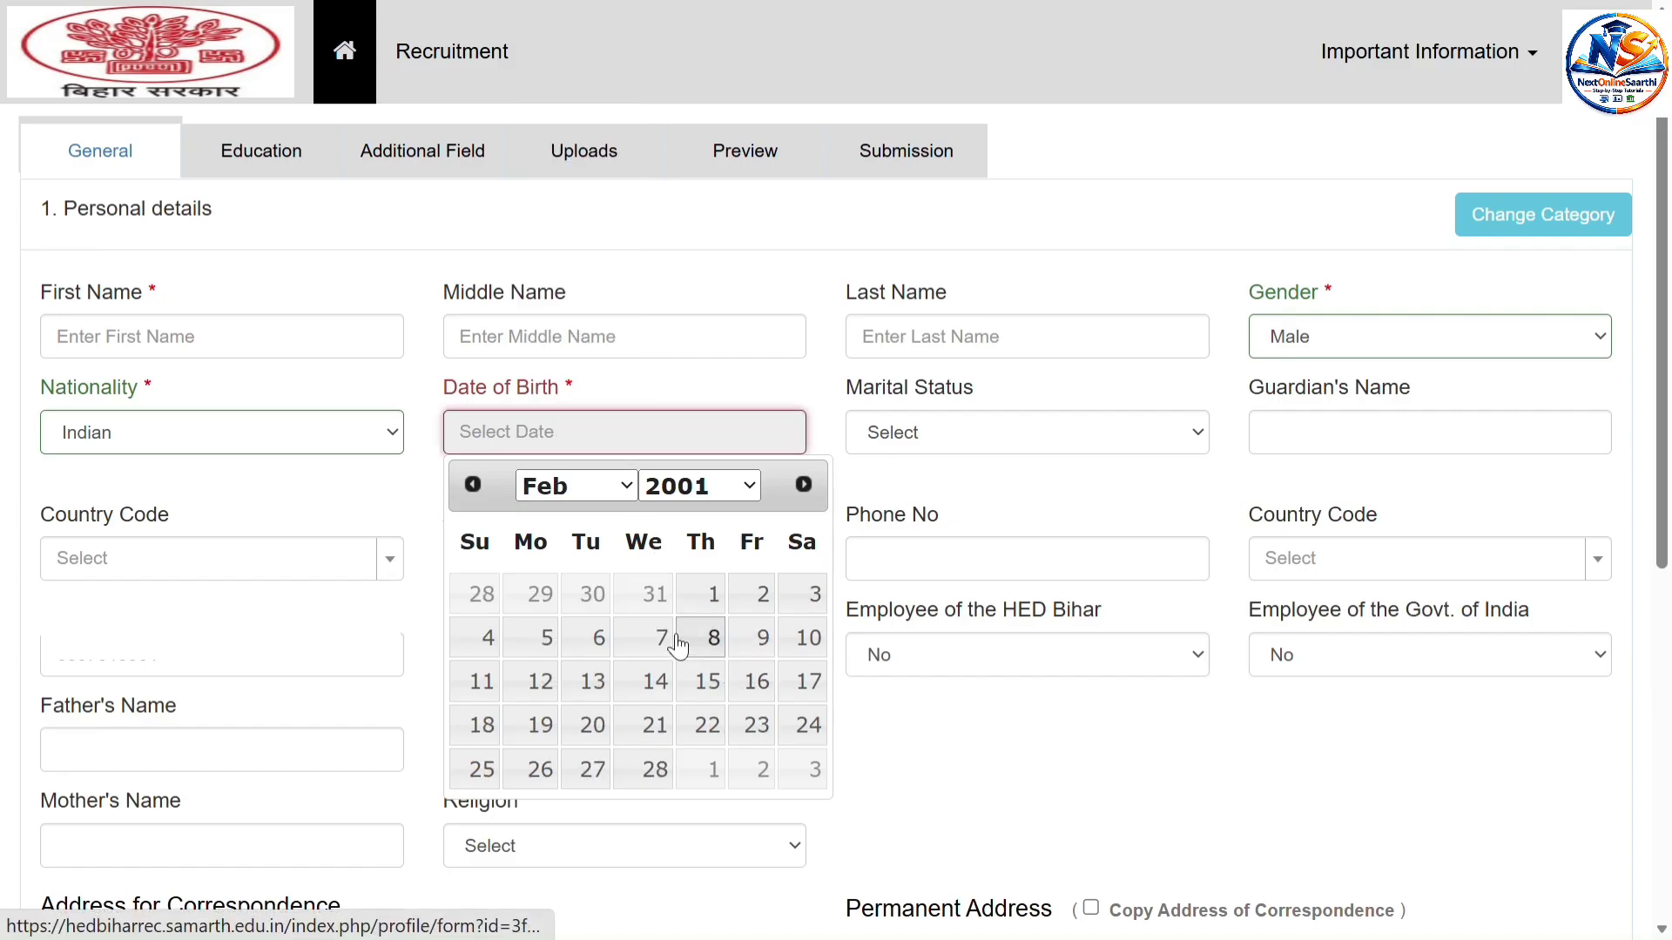
click(747, 602)
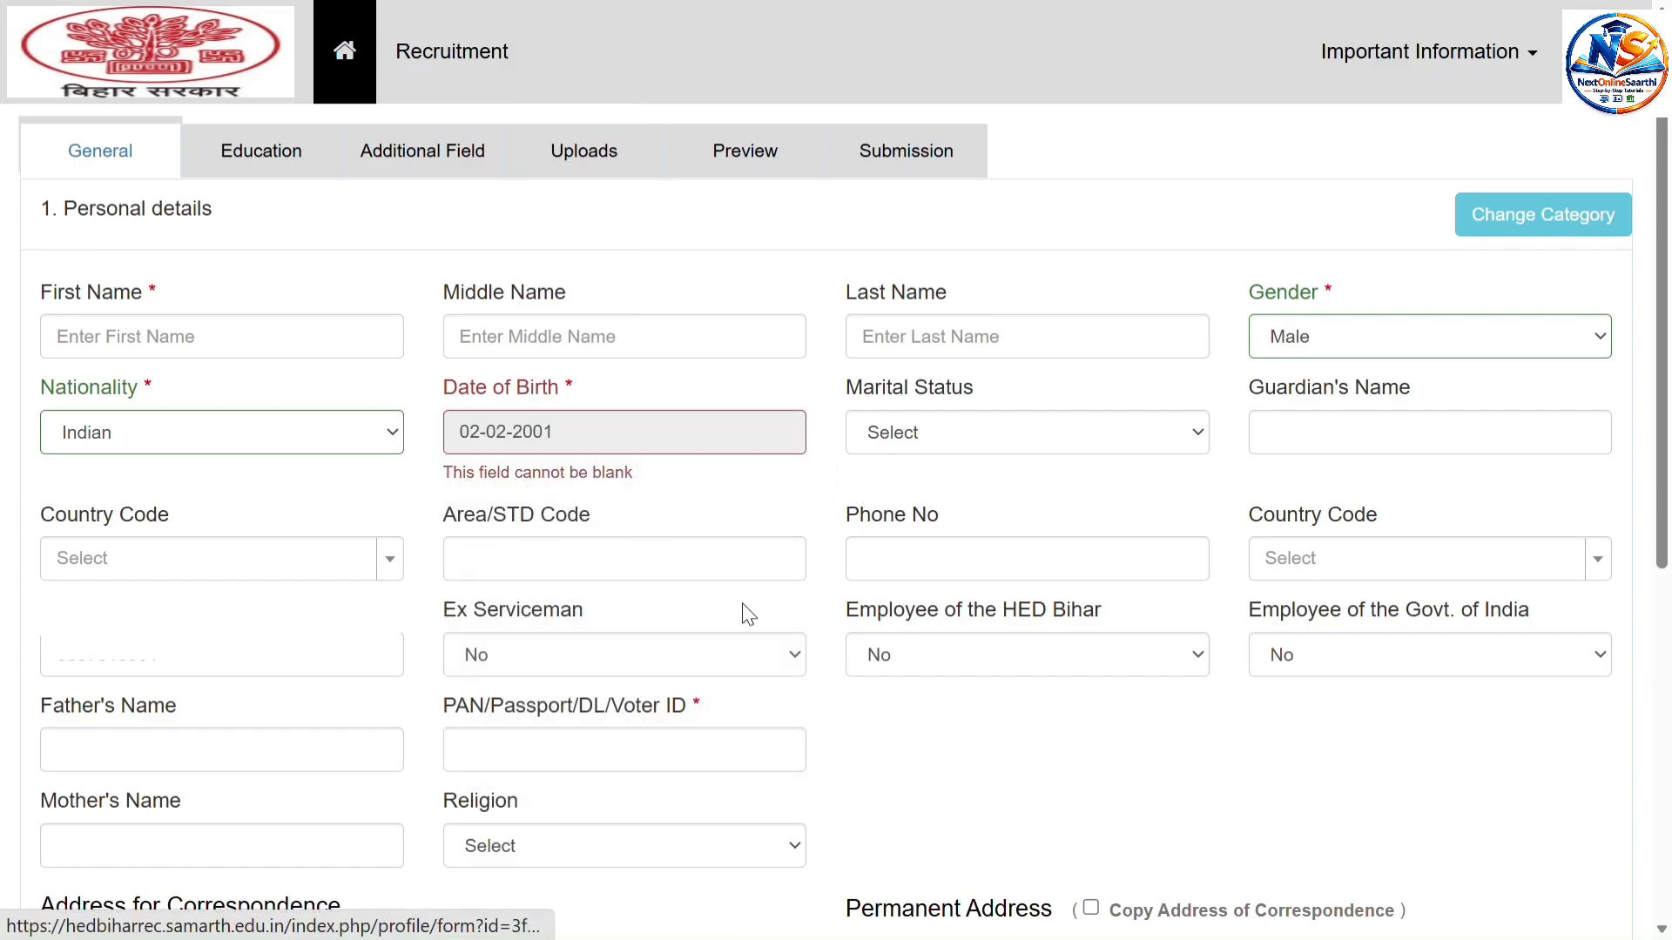
Set the marital status to Single and leave the guardian's name blank.
click(1198, 438)
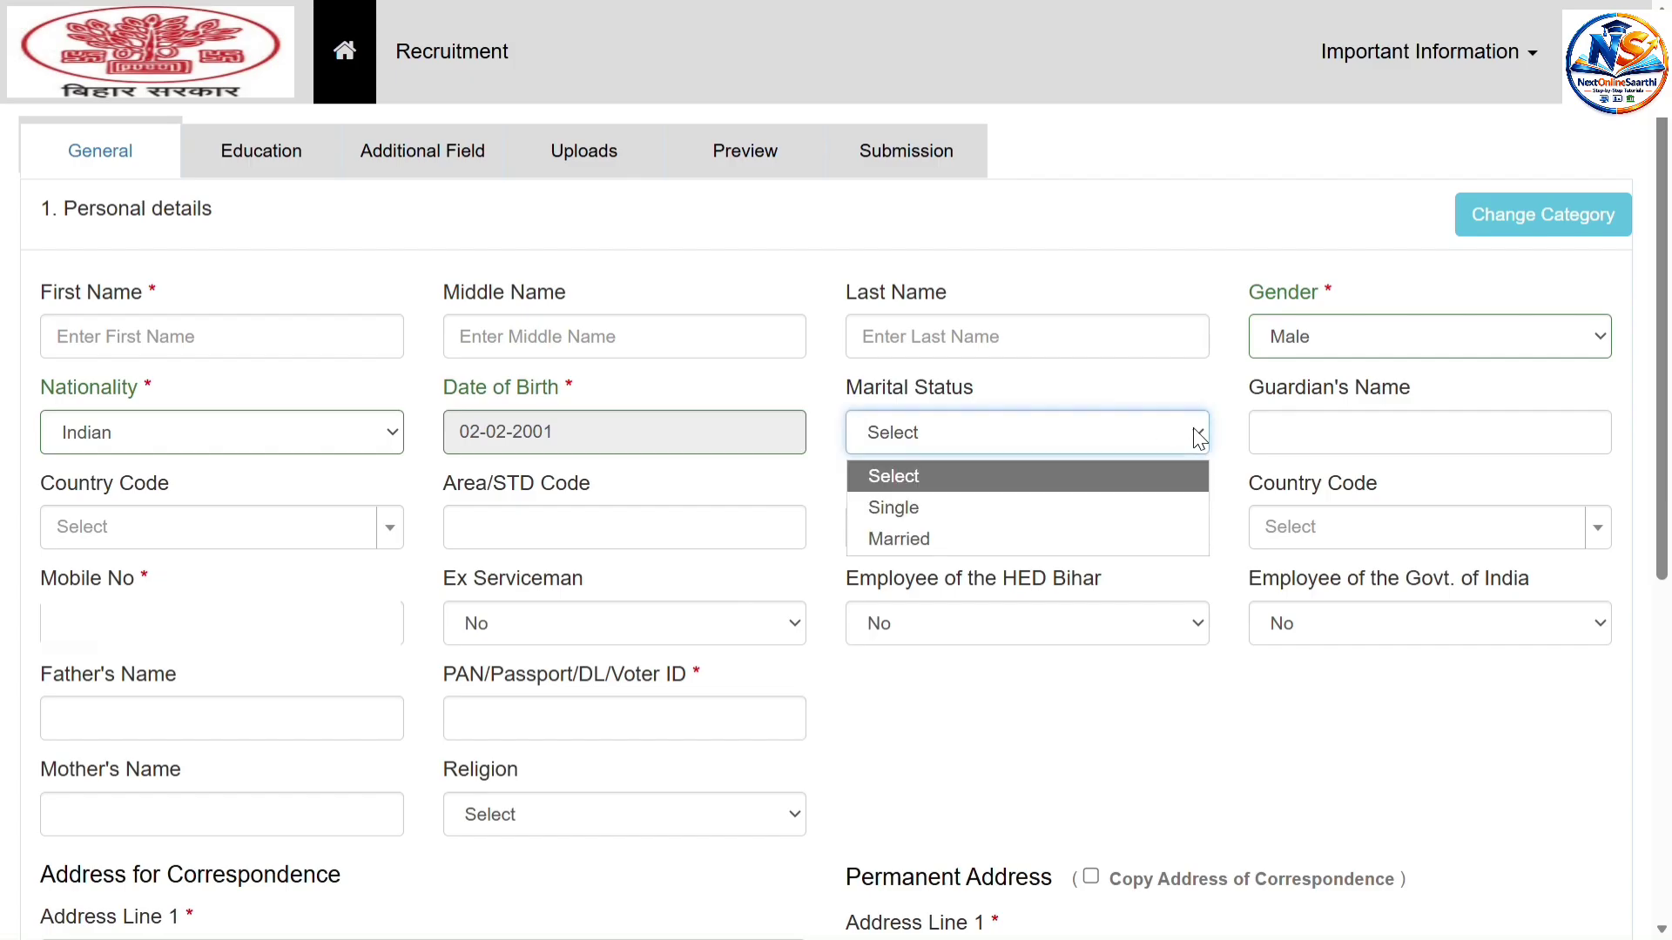
click(973, 514)
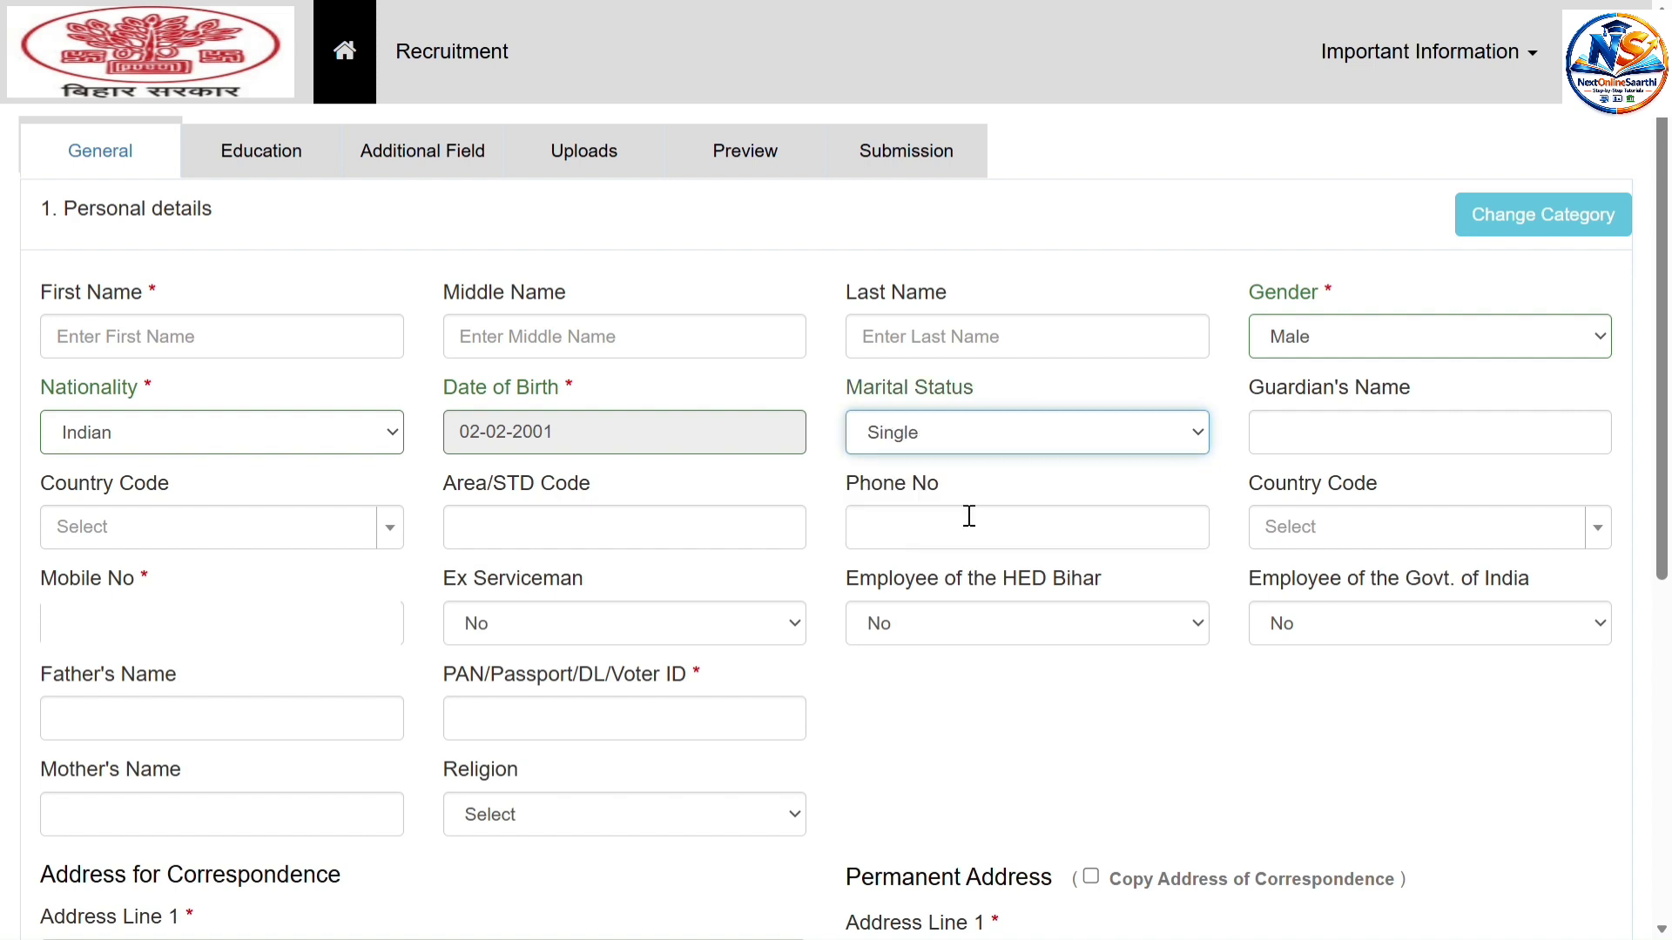
click(1312, 449)
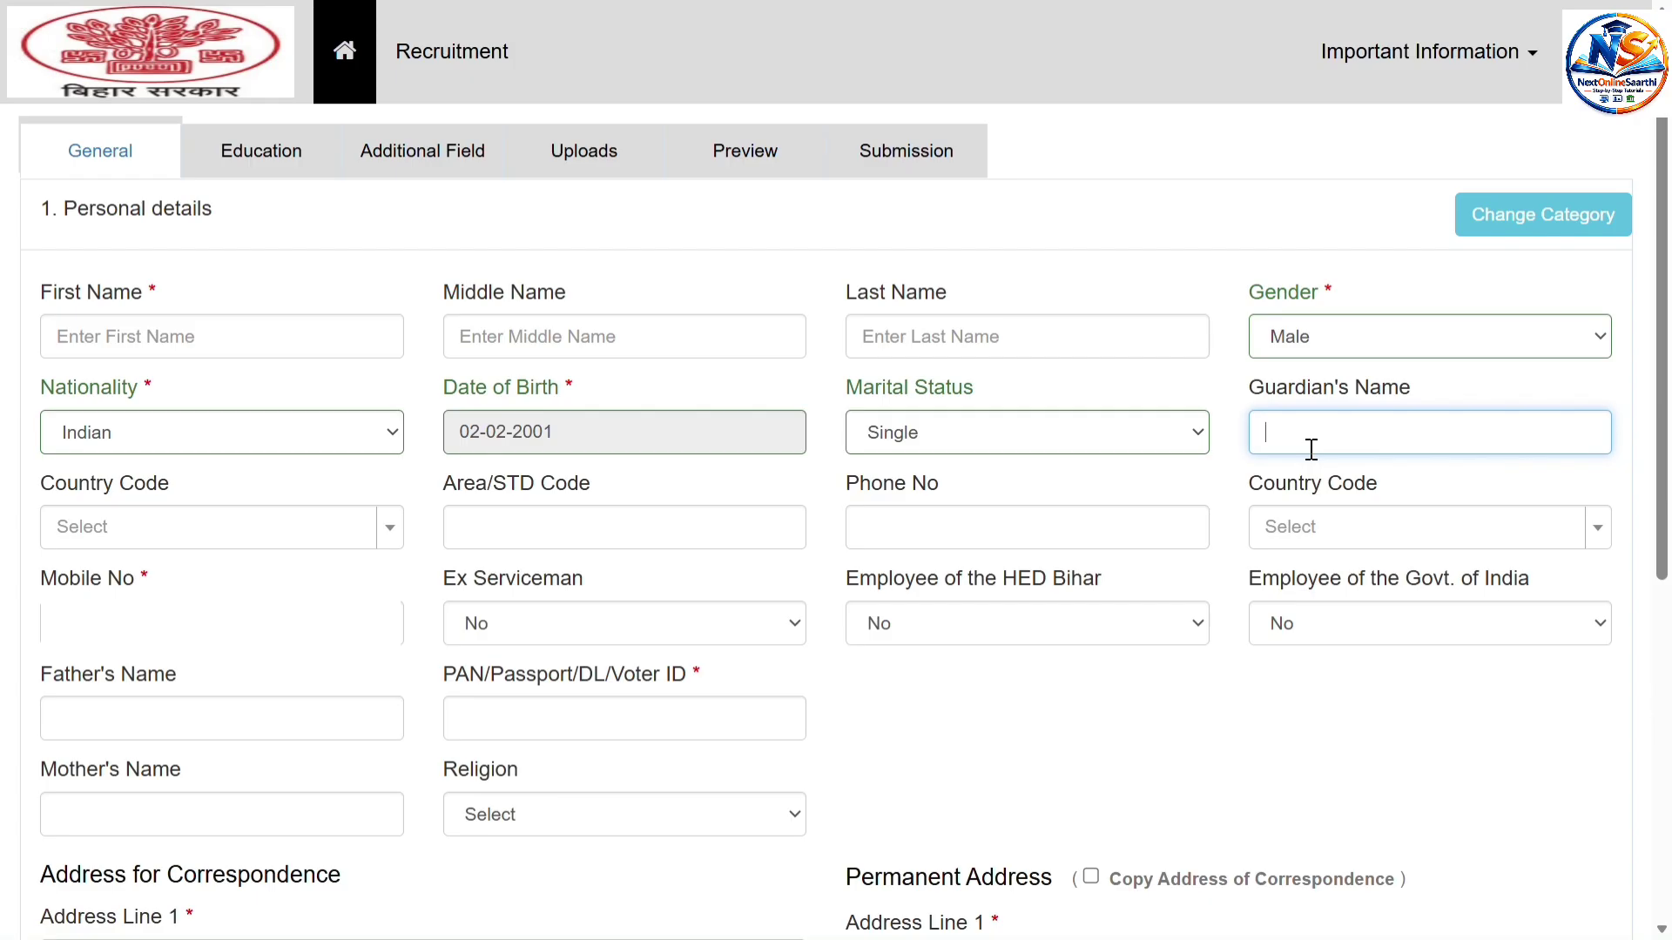
click(1179, 485)
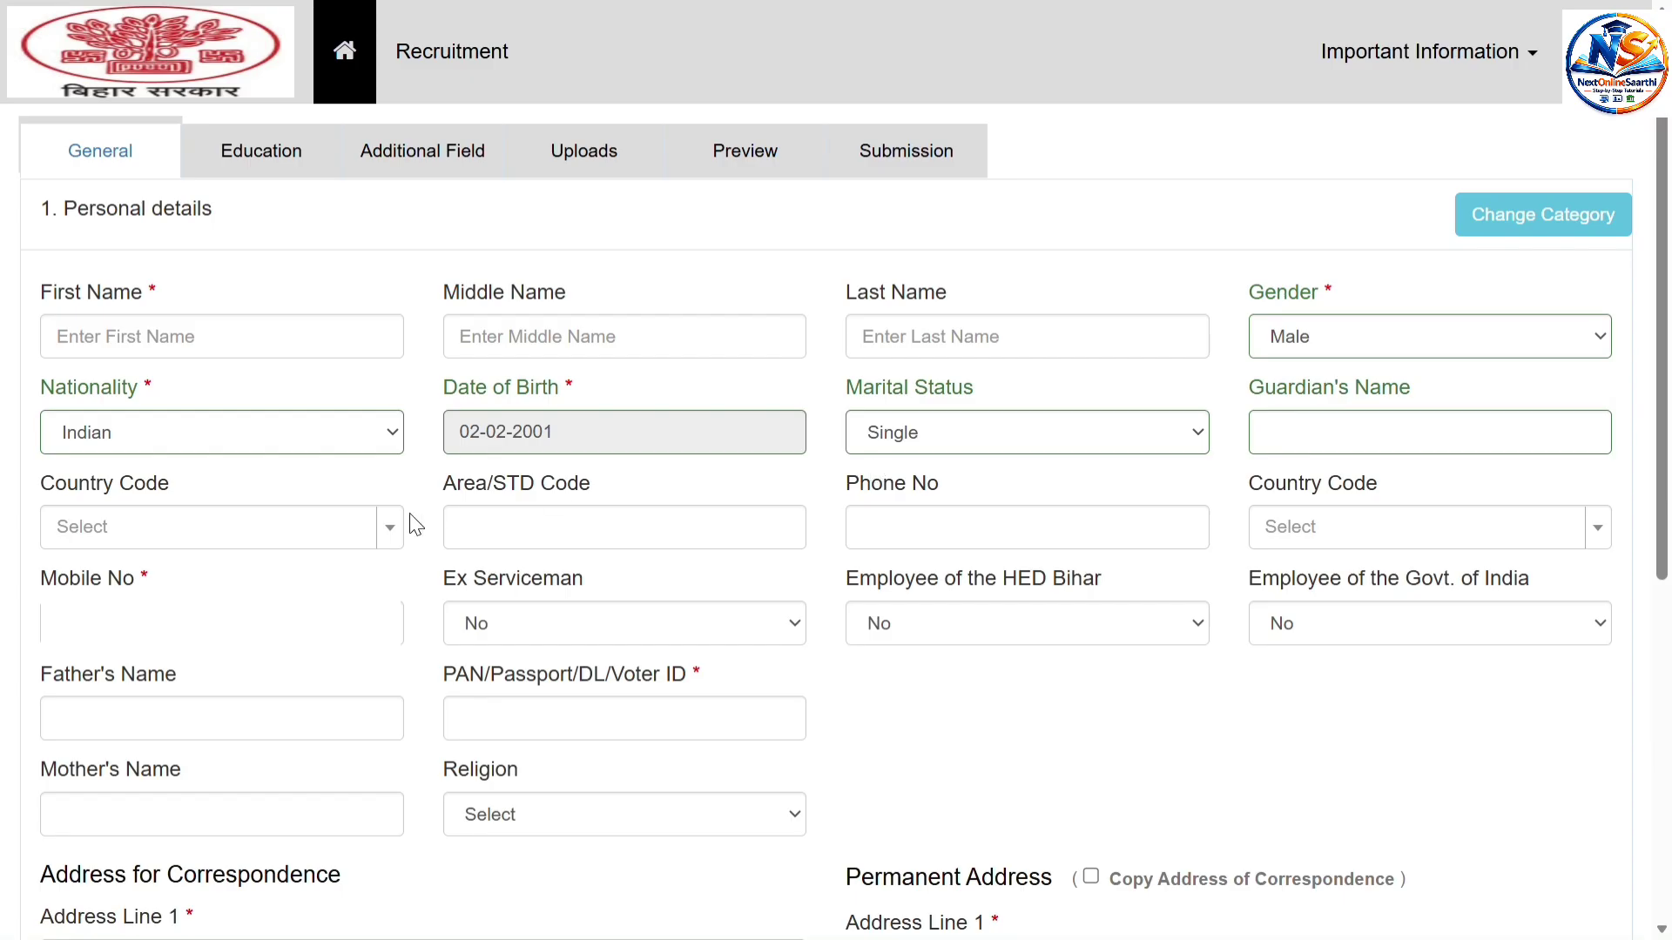
Find India in the first country code list and set the code to India (91).
click(200, 538)
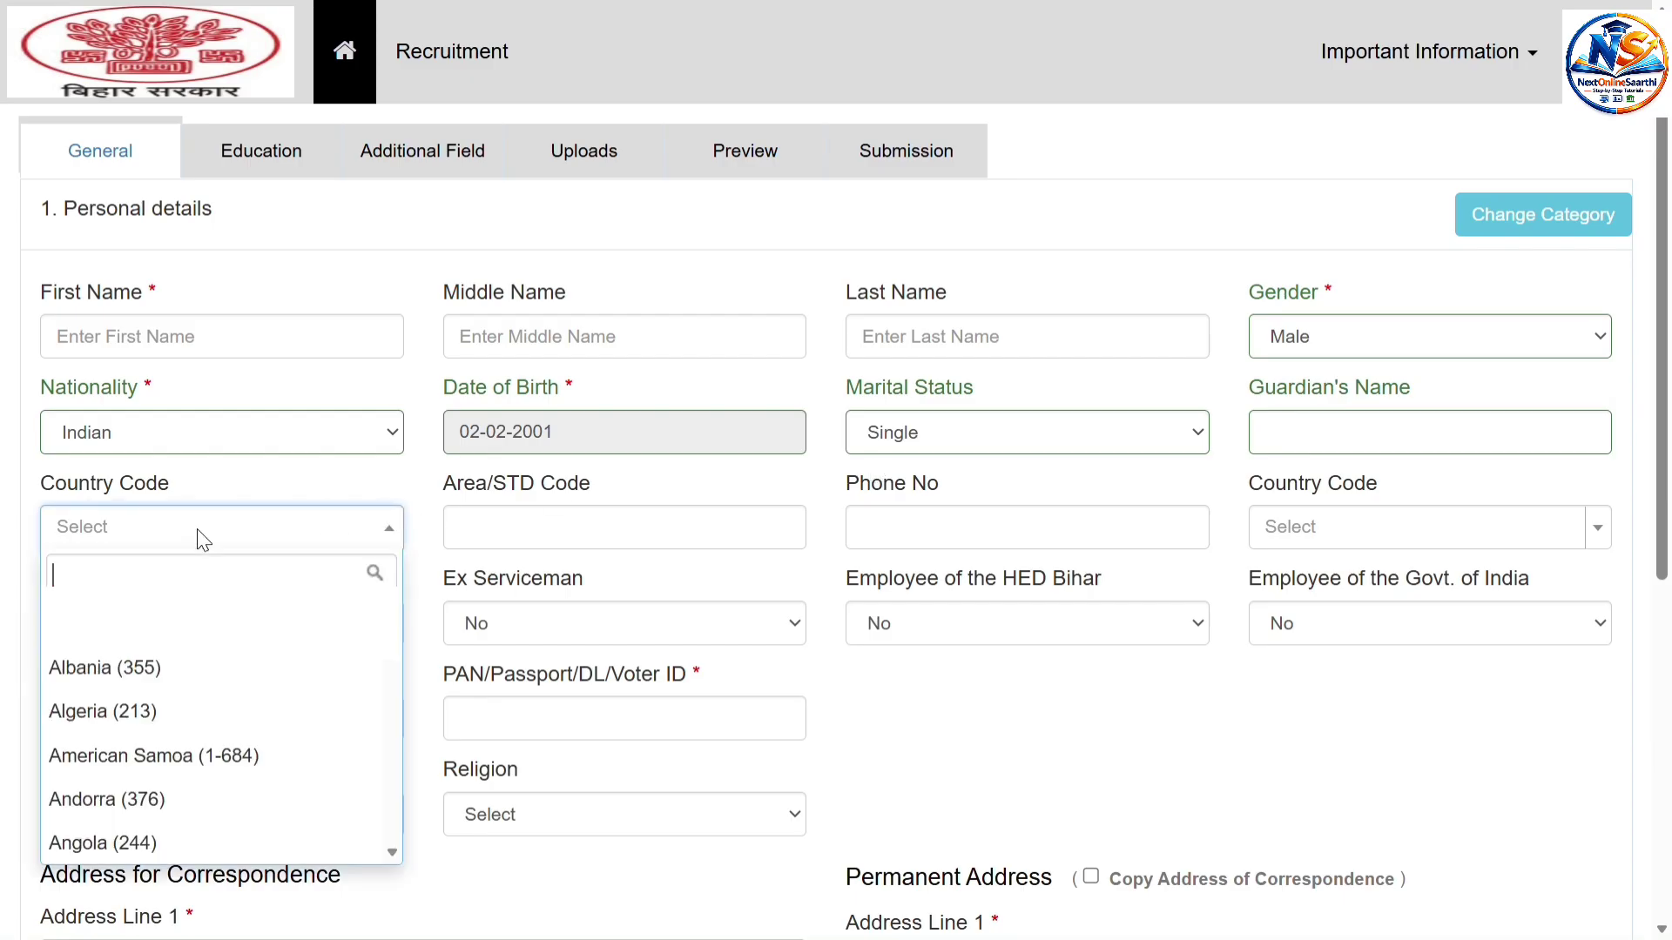
text(i)
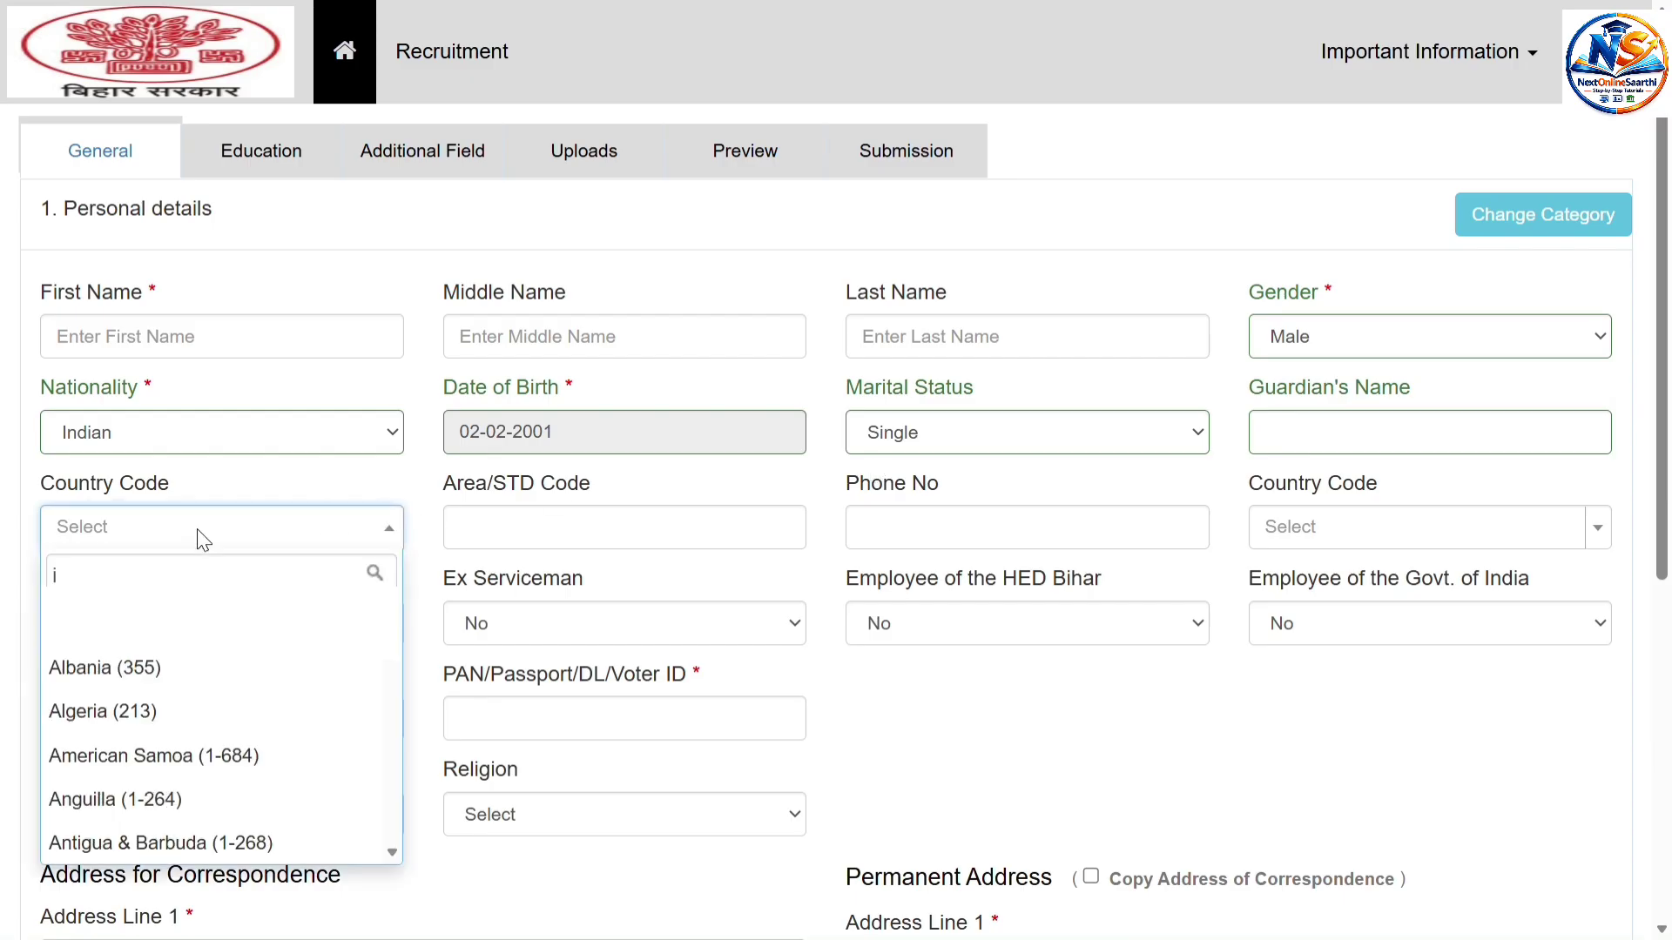
text(n)
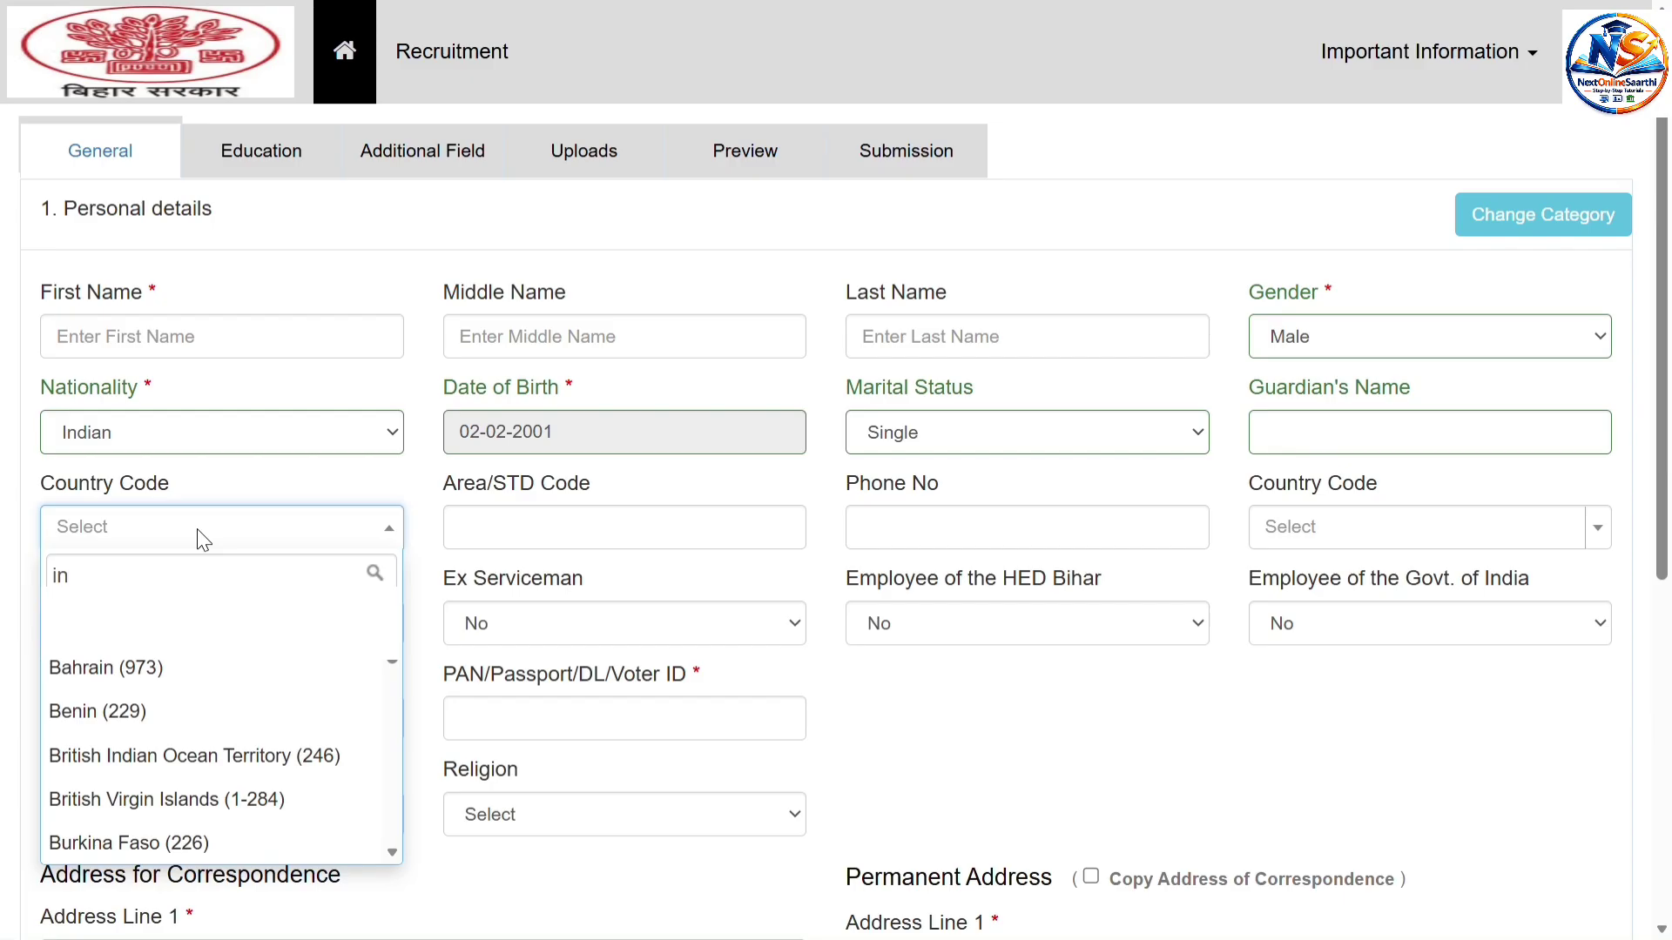
text(d)
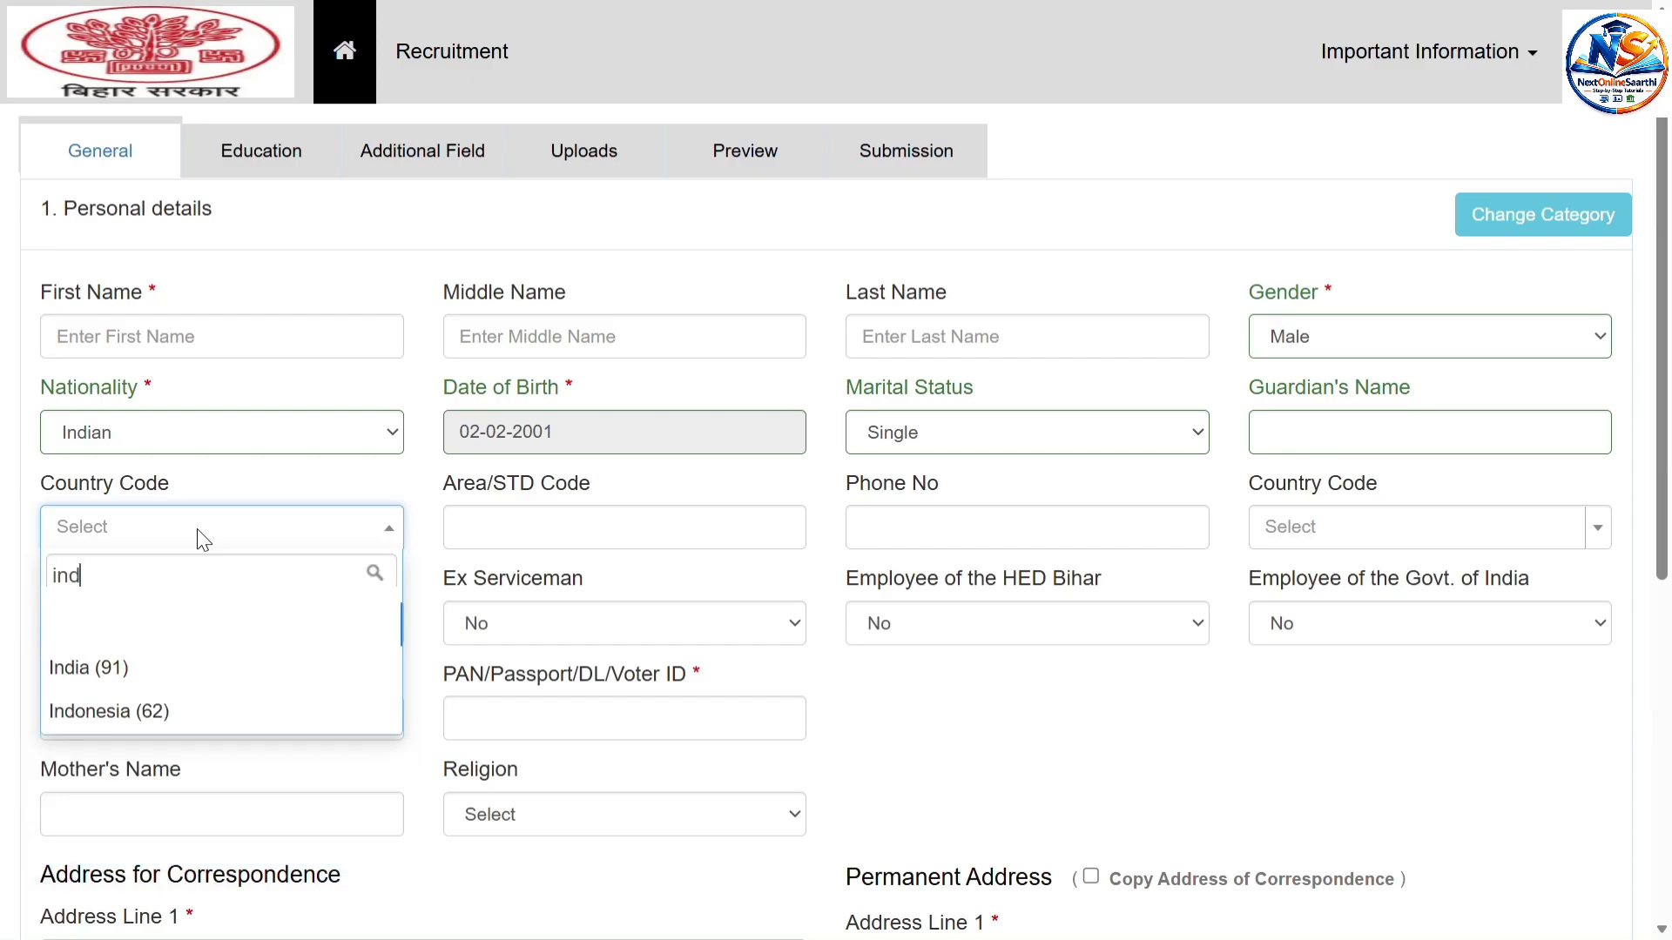
click(125, 684)
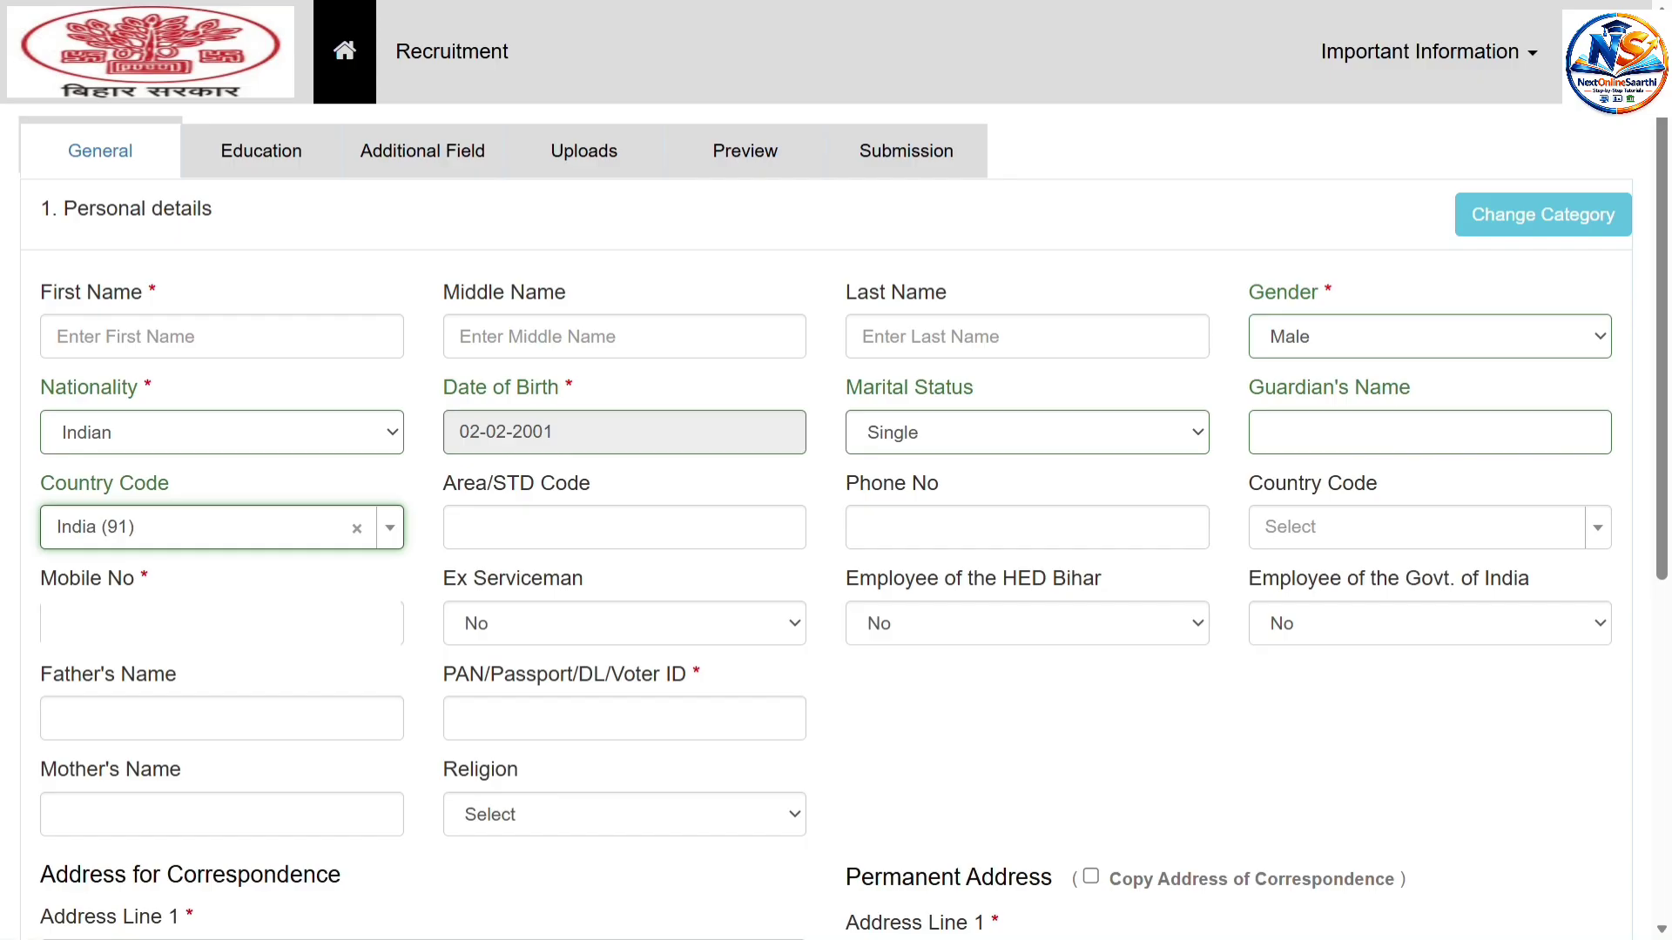
Try Yes for Ex Serviceman and return the answer to No.
click(794, 626)
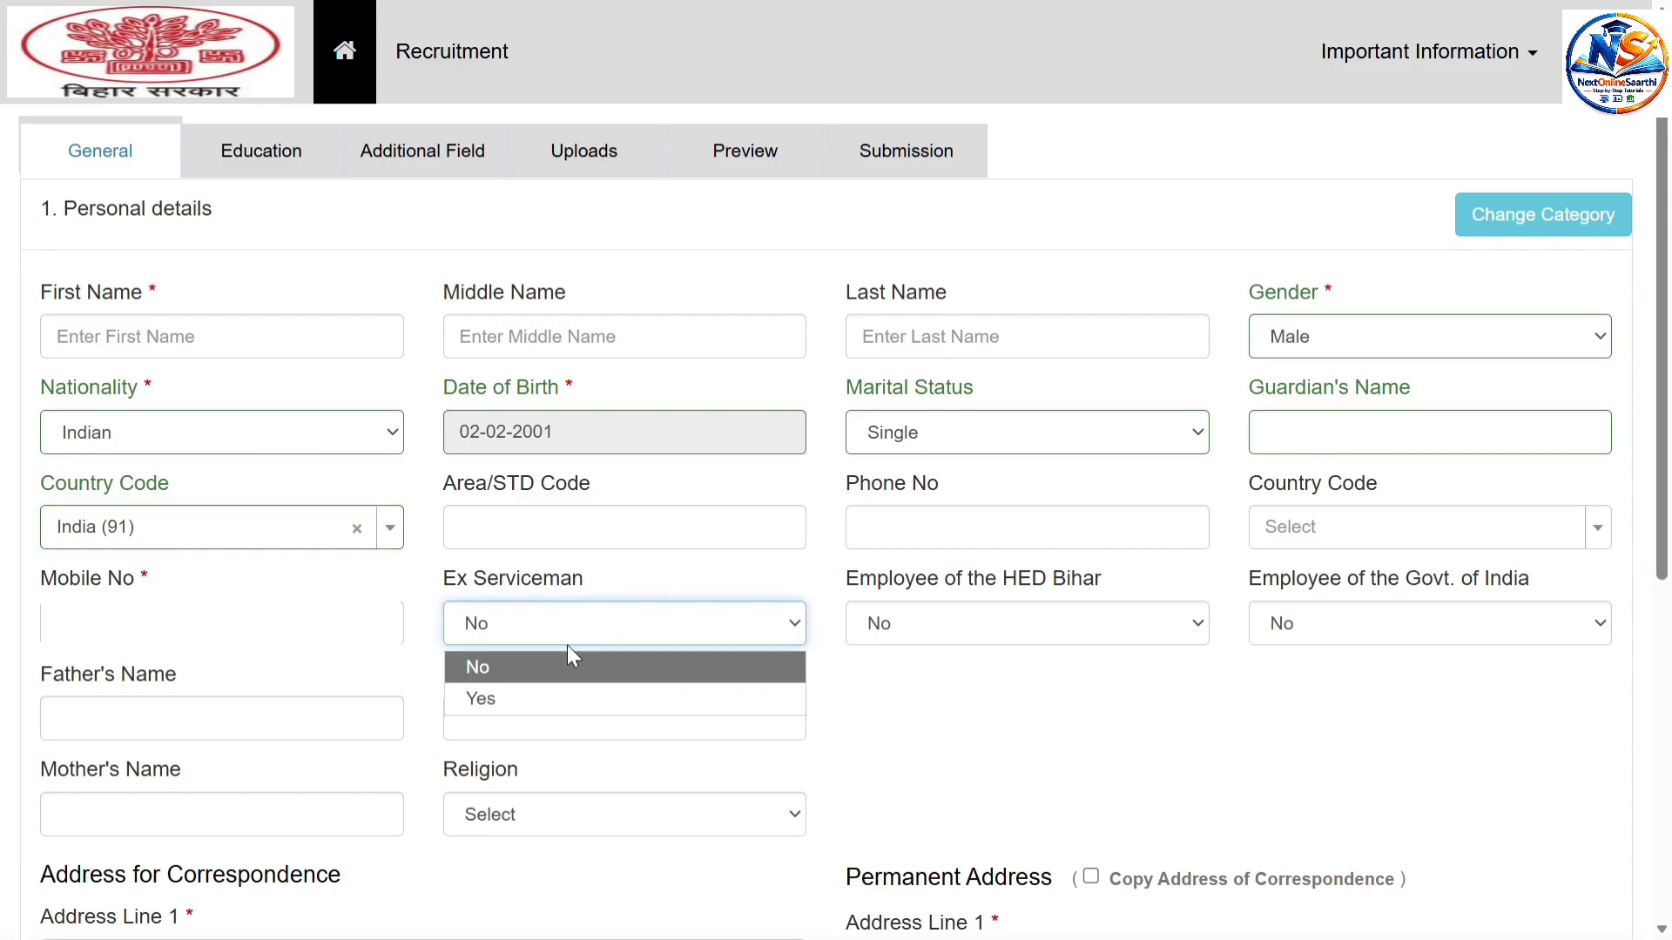
click(553, 696)
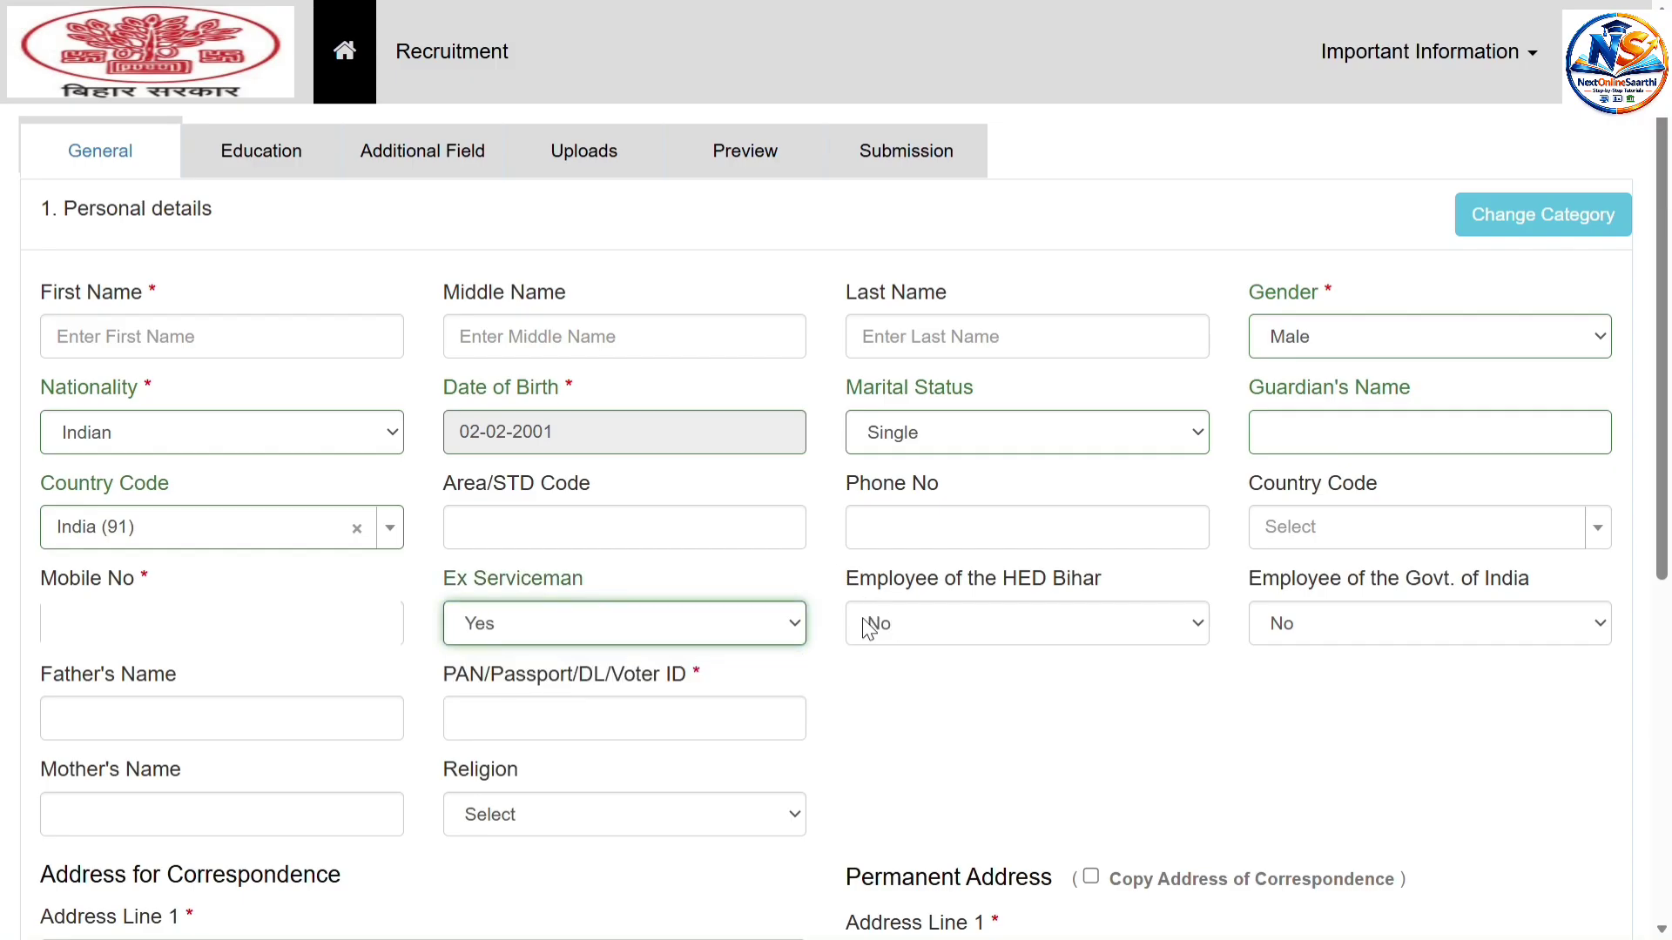
click(789, 630)
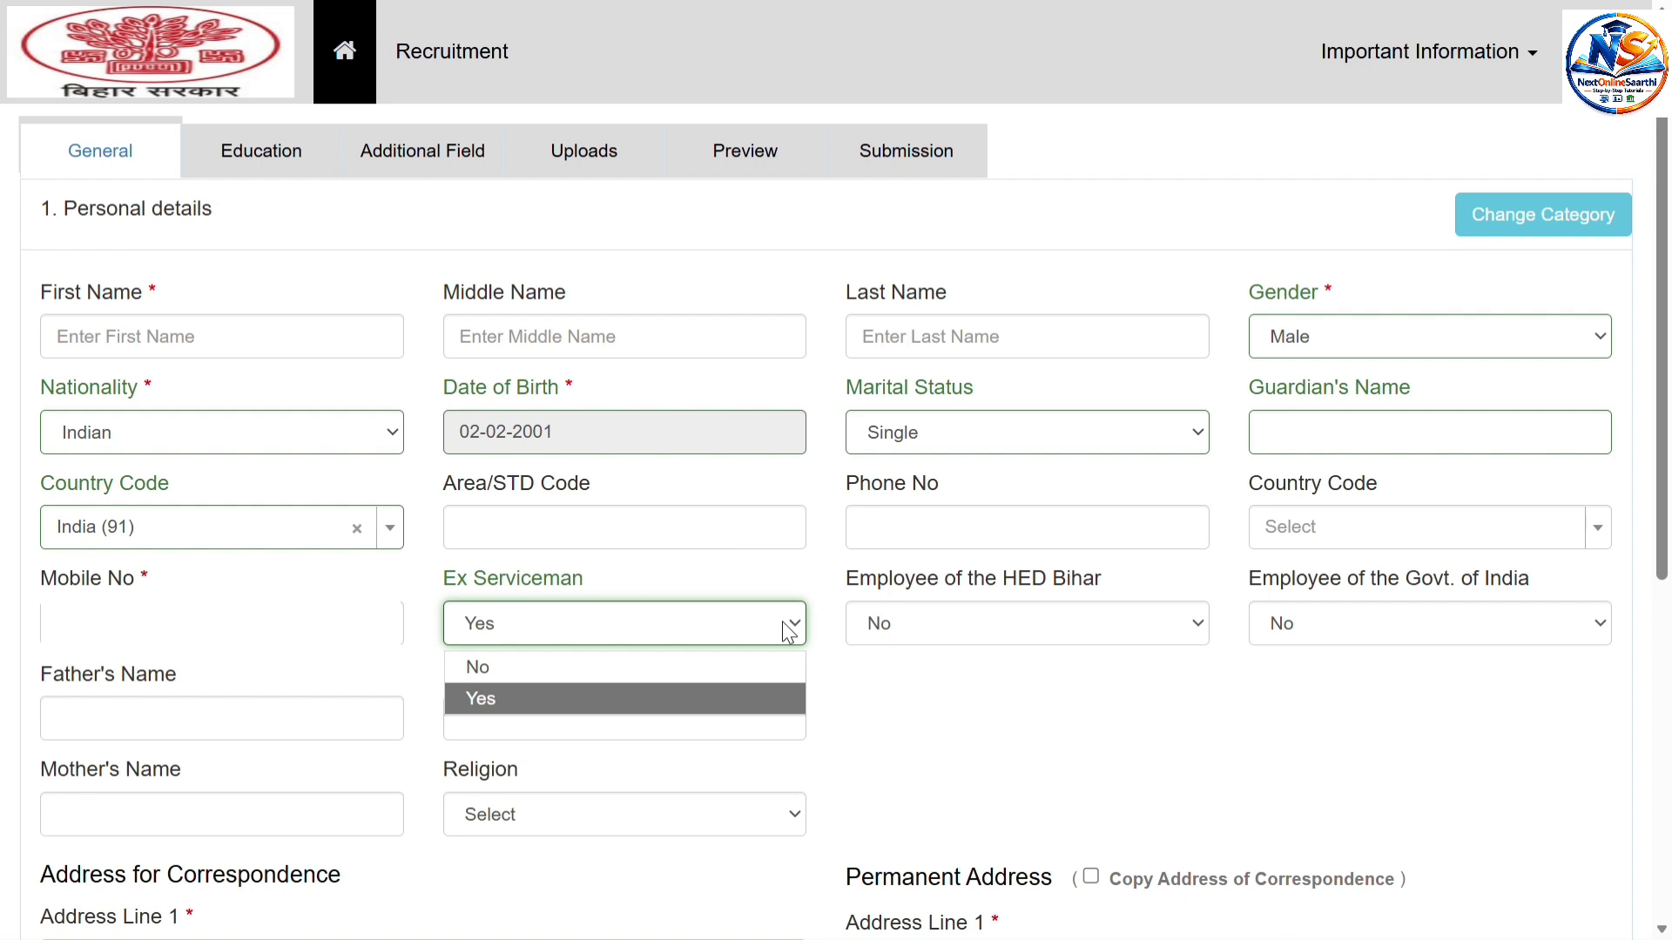
click(646, 667)
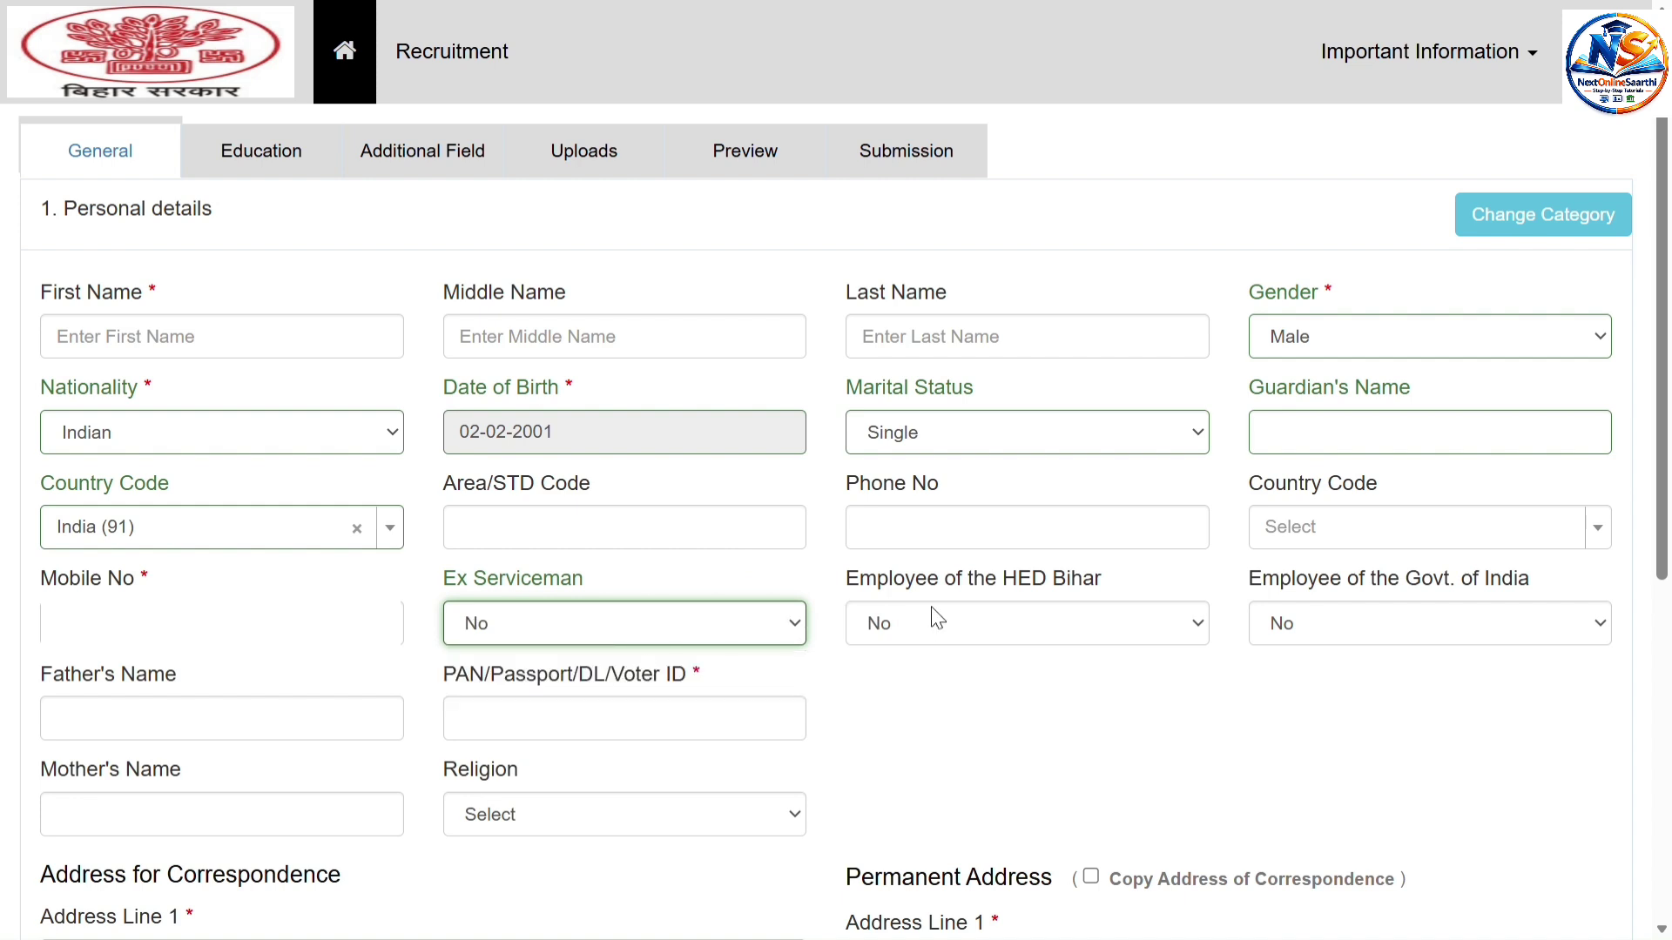
Try Yes for Employee of the HED Bihar, look over the extra service fields, and return the answer to No.
click(1017, 638)
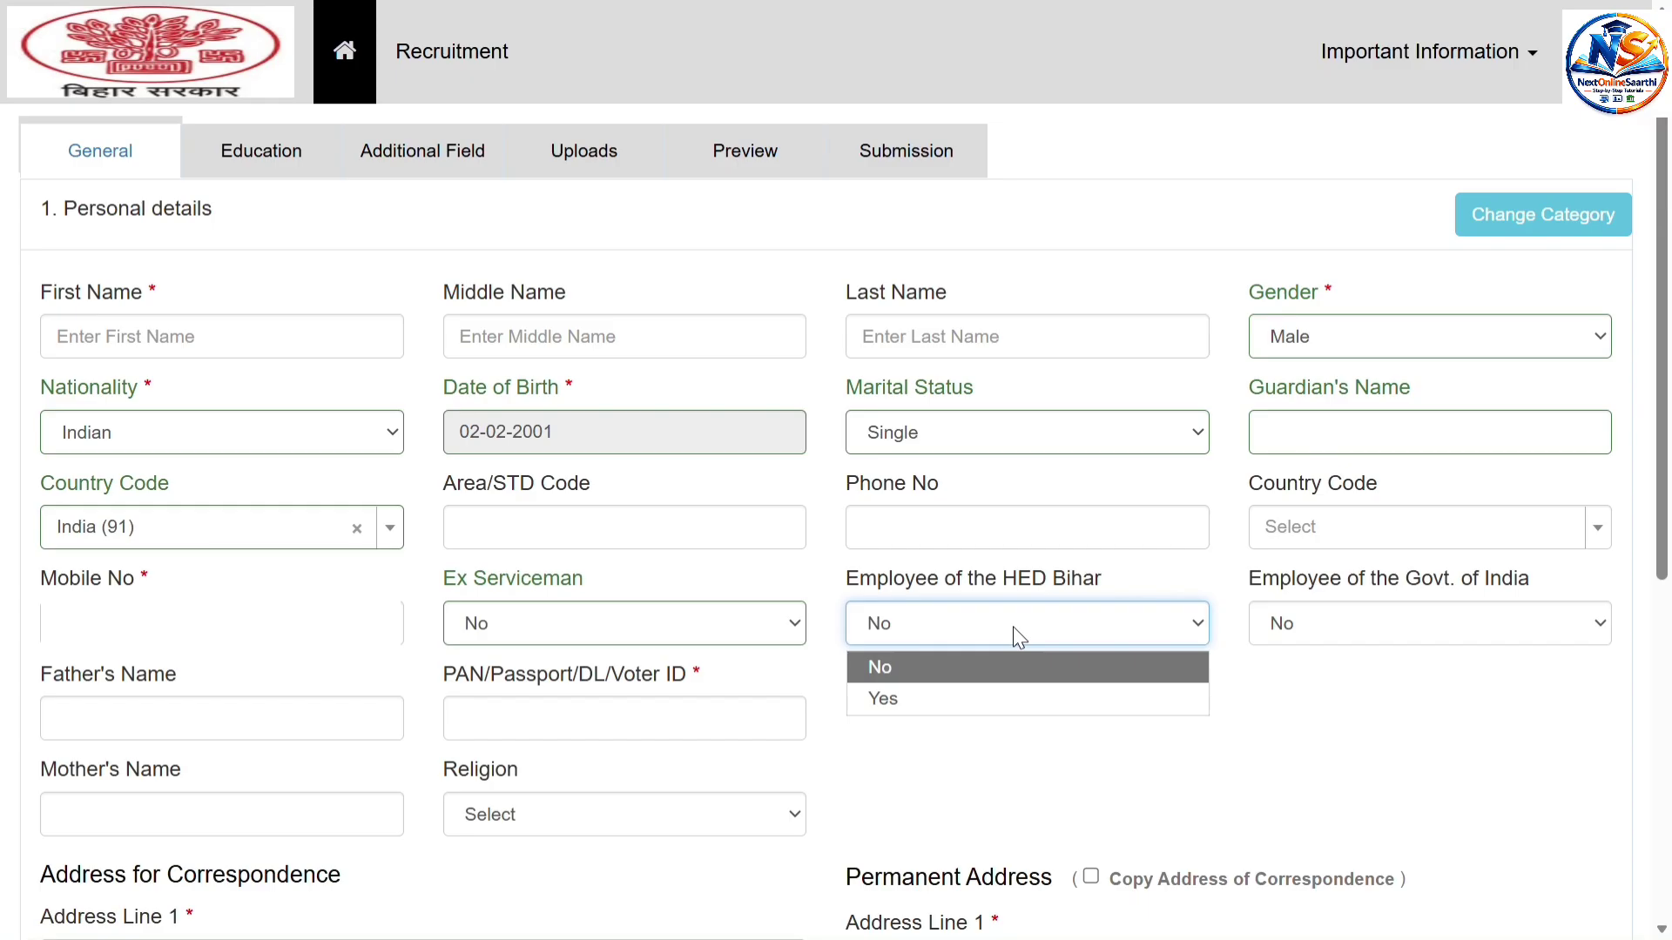
click(956, 698)
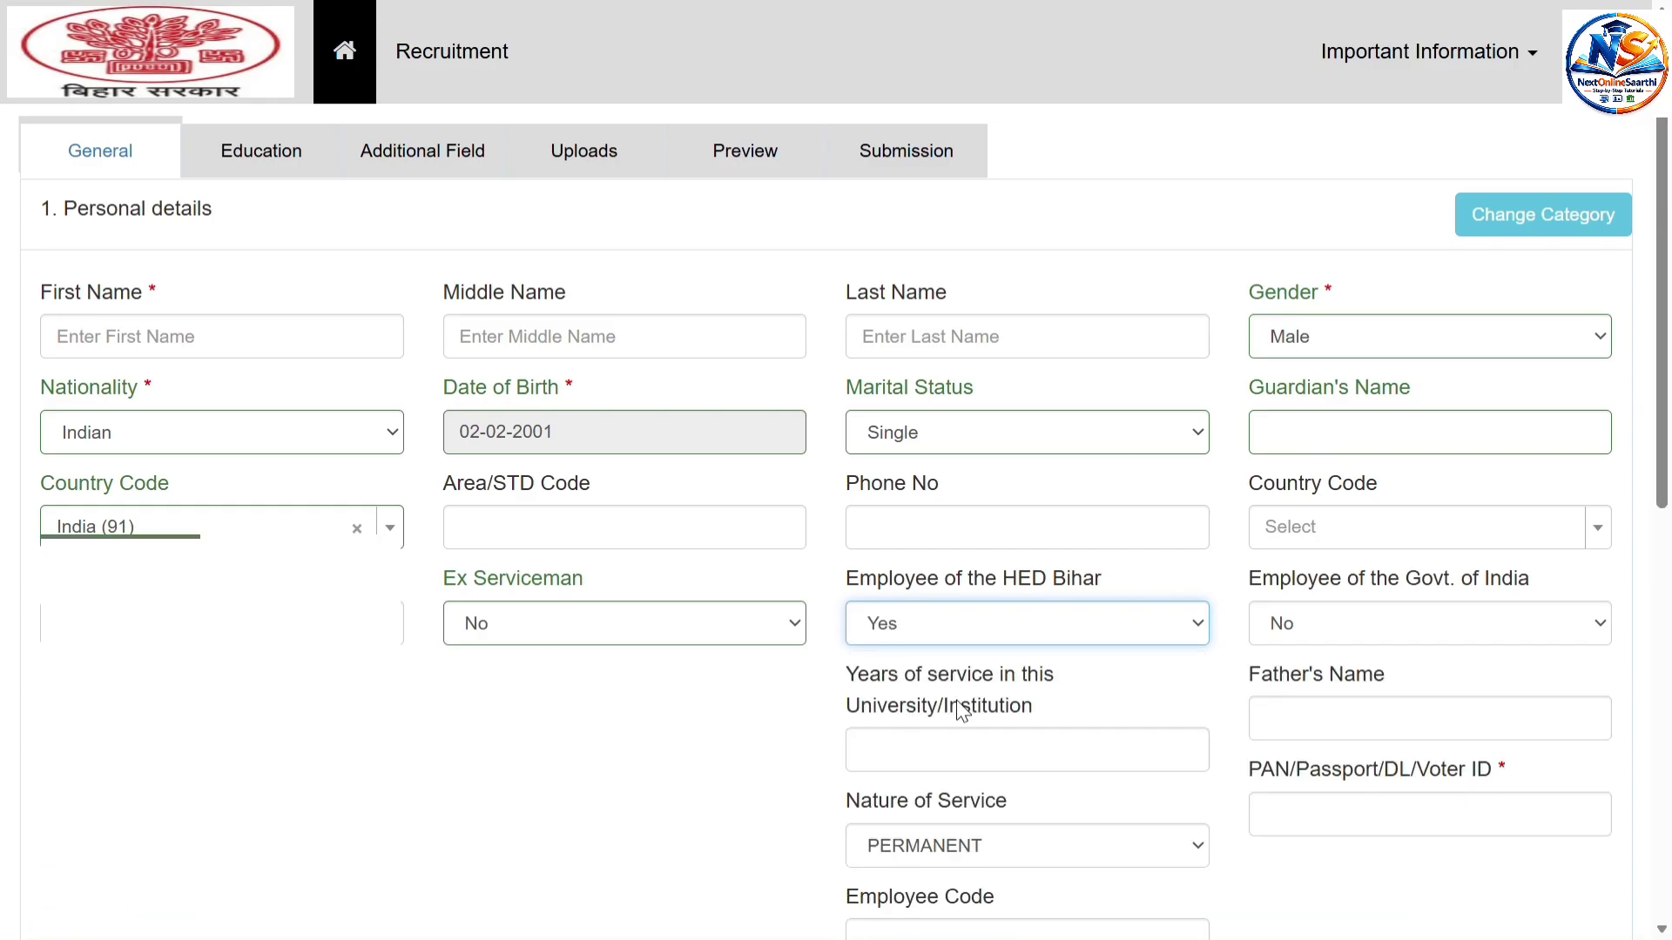
scroll(963, 712, down, 1)
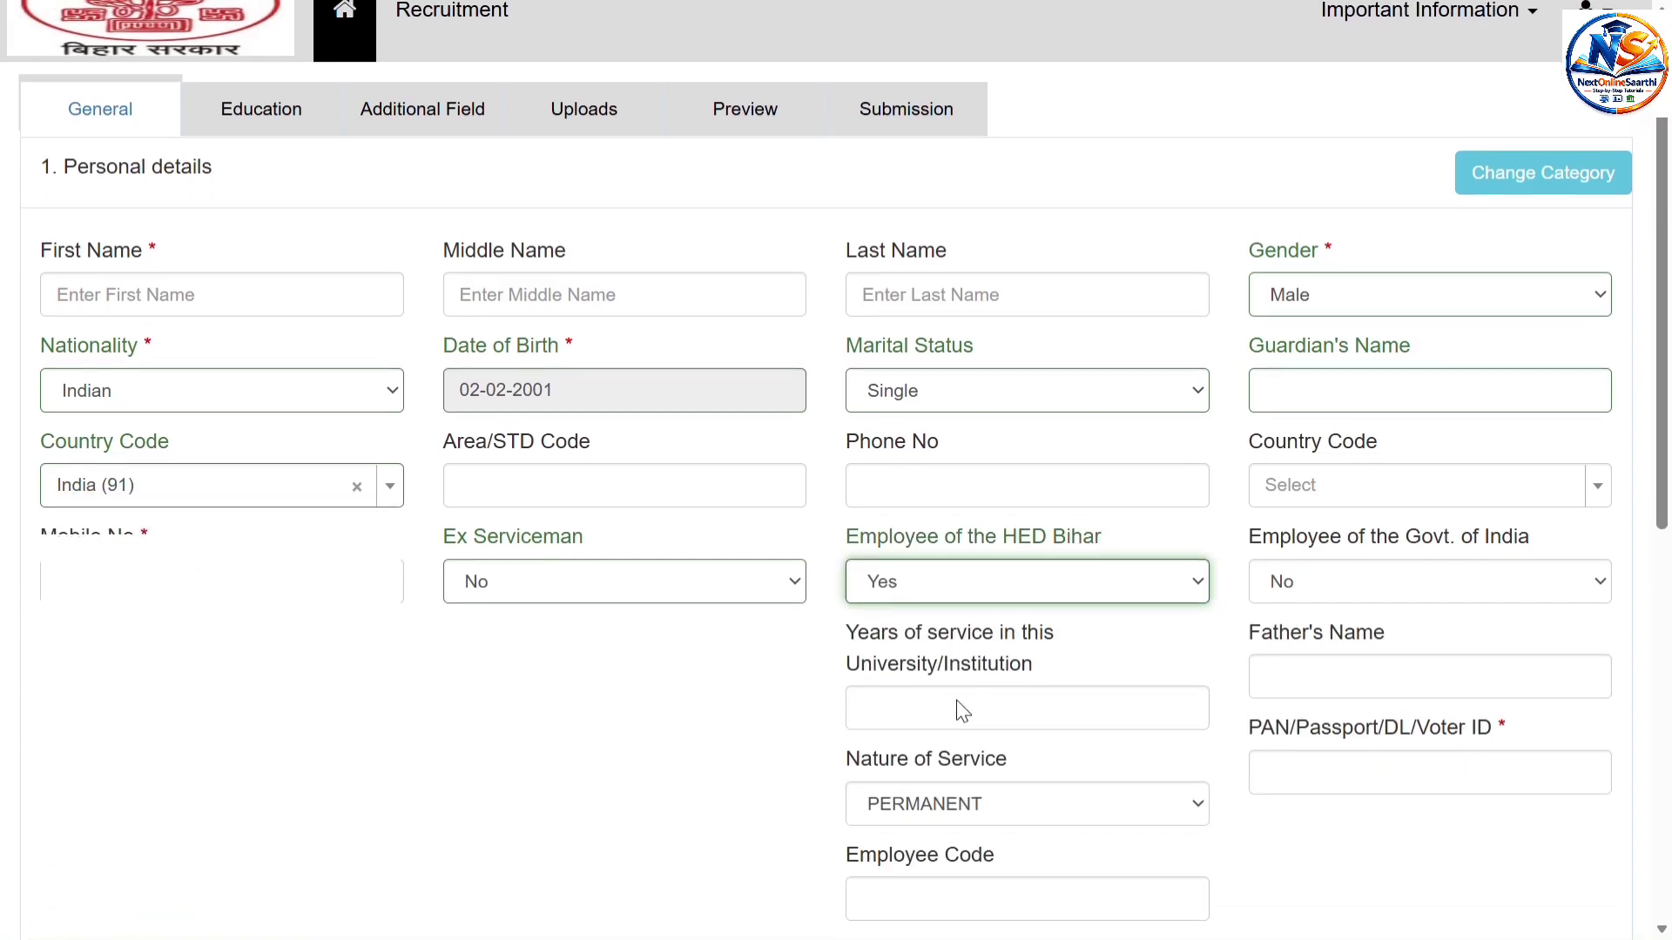
scroll(962, 712, up, 1)
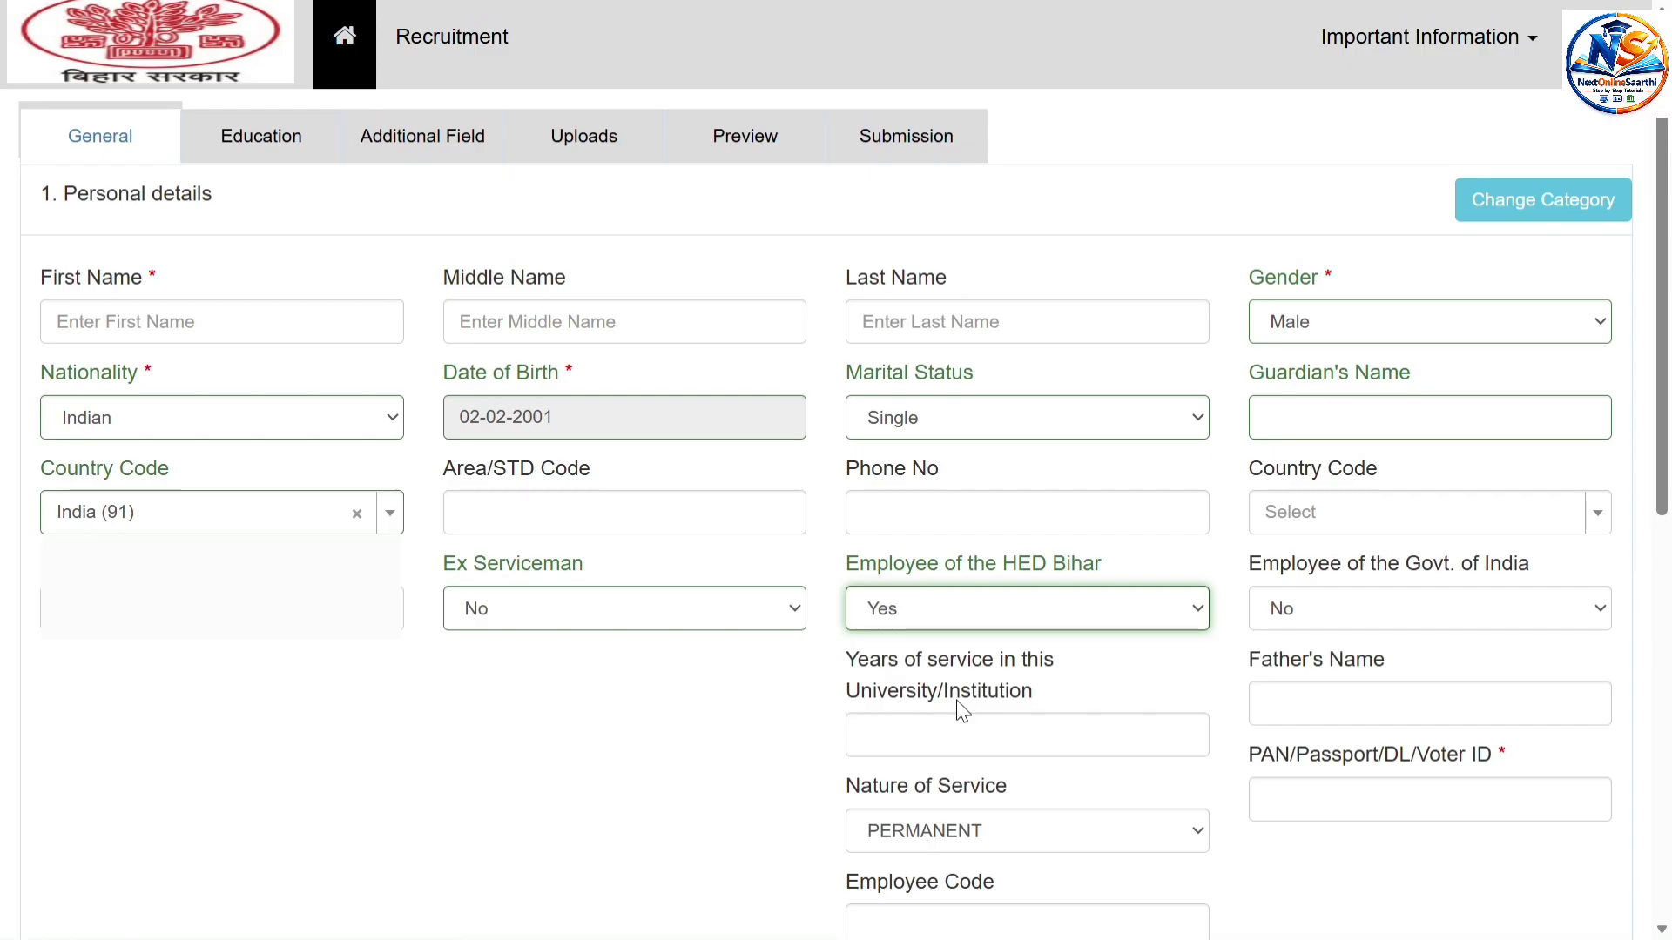
click(817, 704)
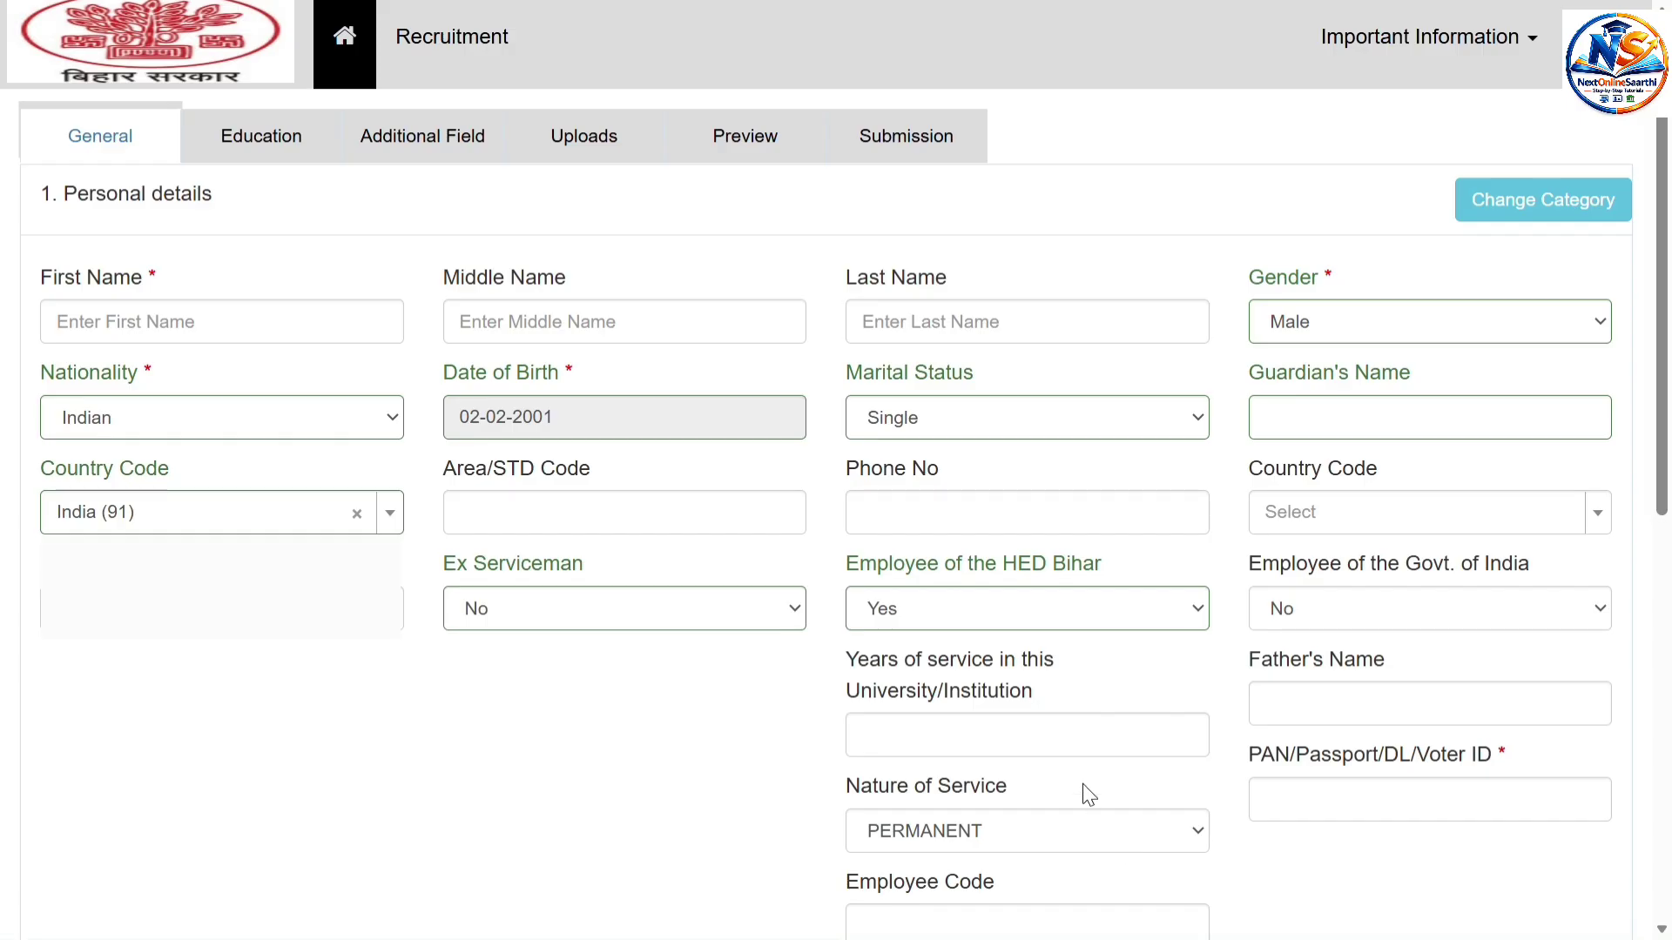
click(1193, 612)
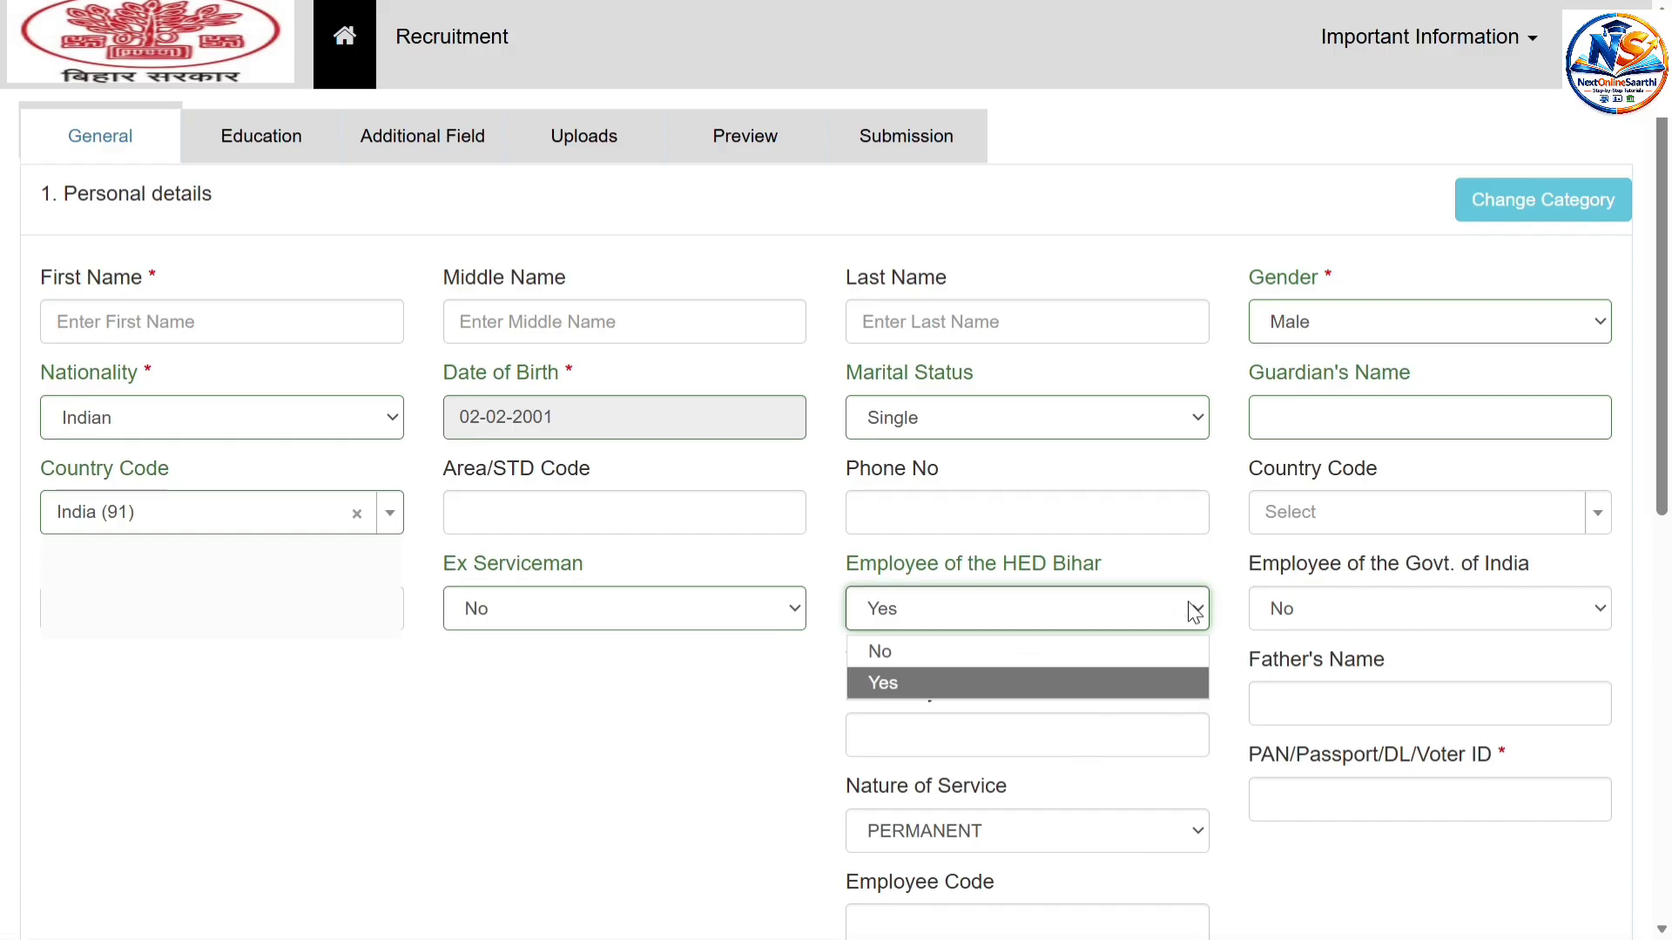
click(1005, 670)
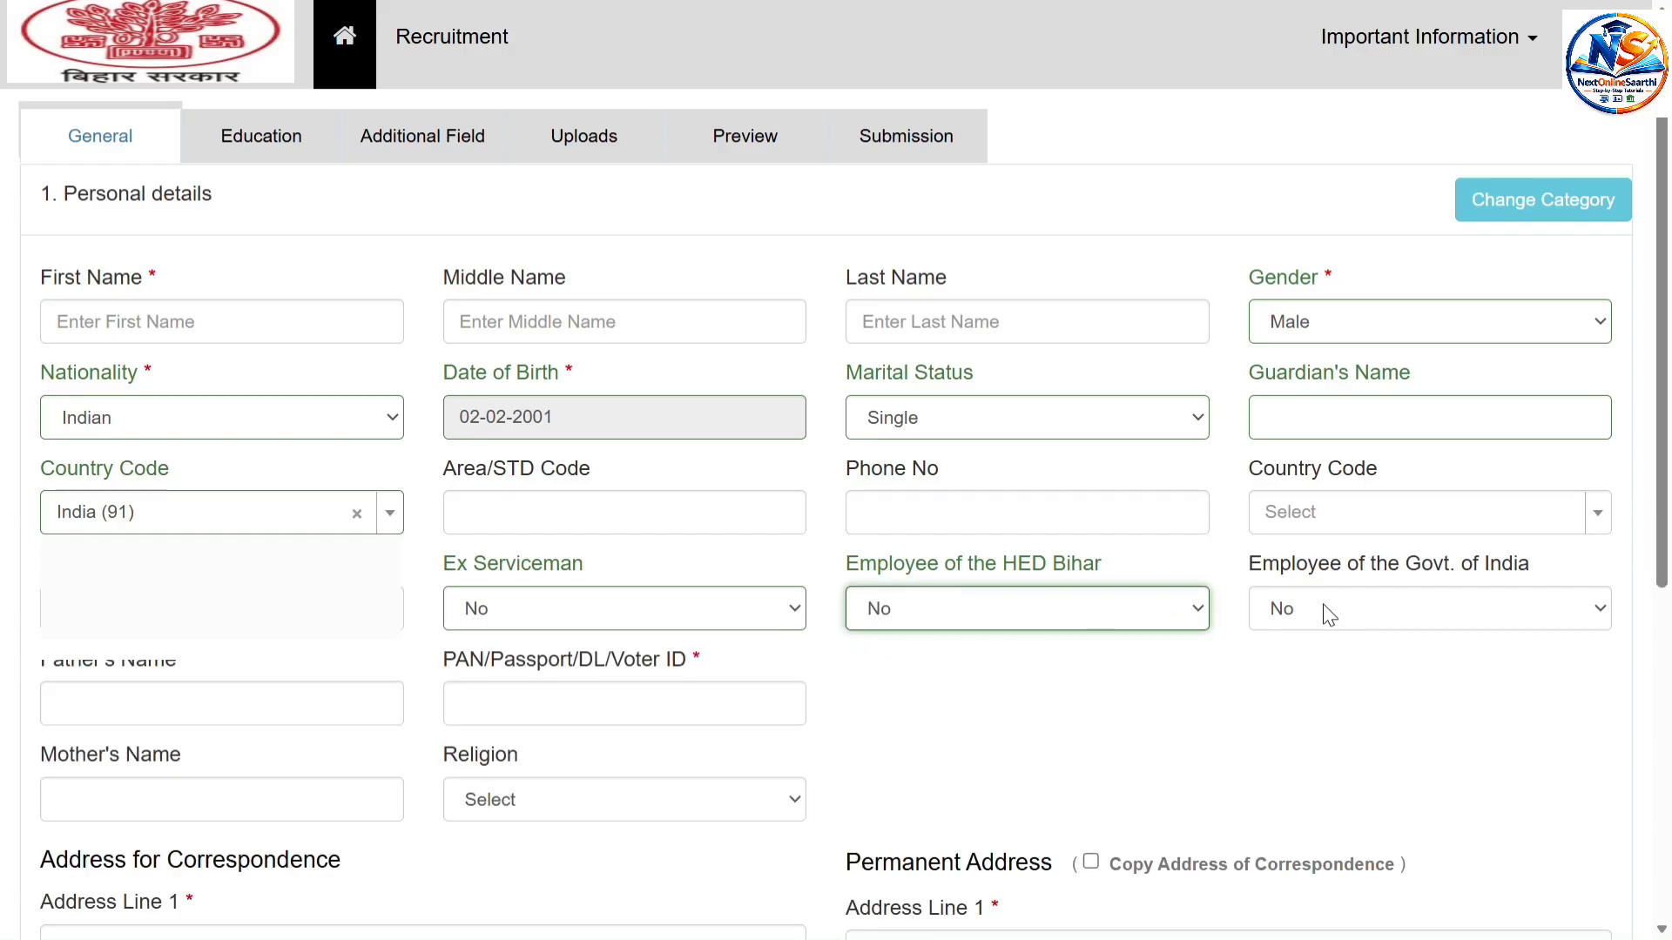
Try Yes for Employee of the Govt. of India and return the answer to No.
click(1388, 609)
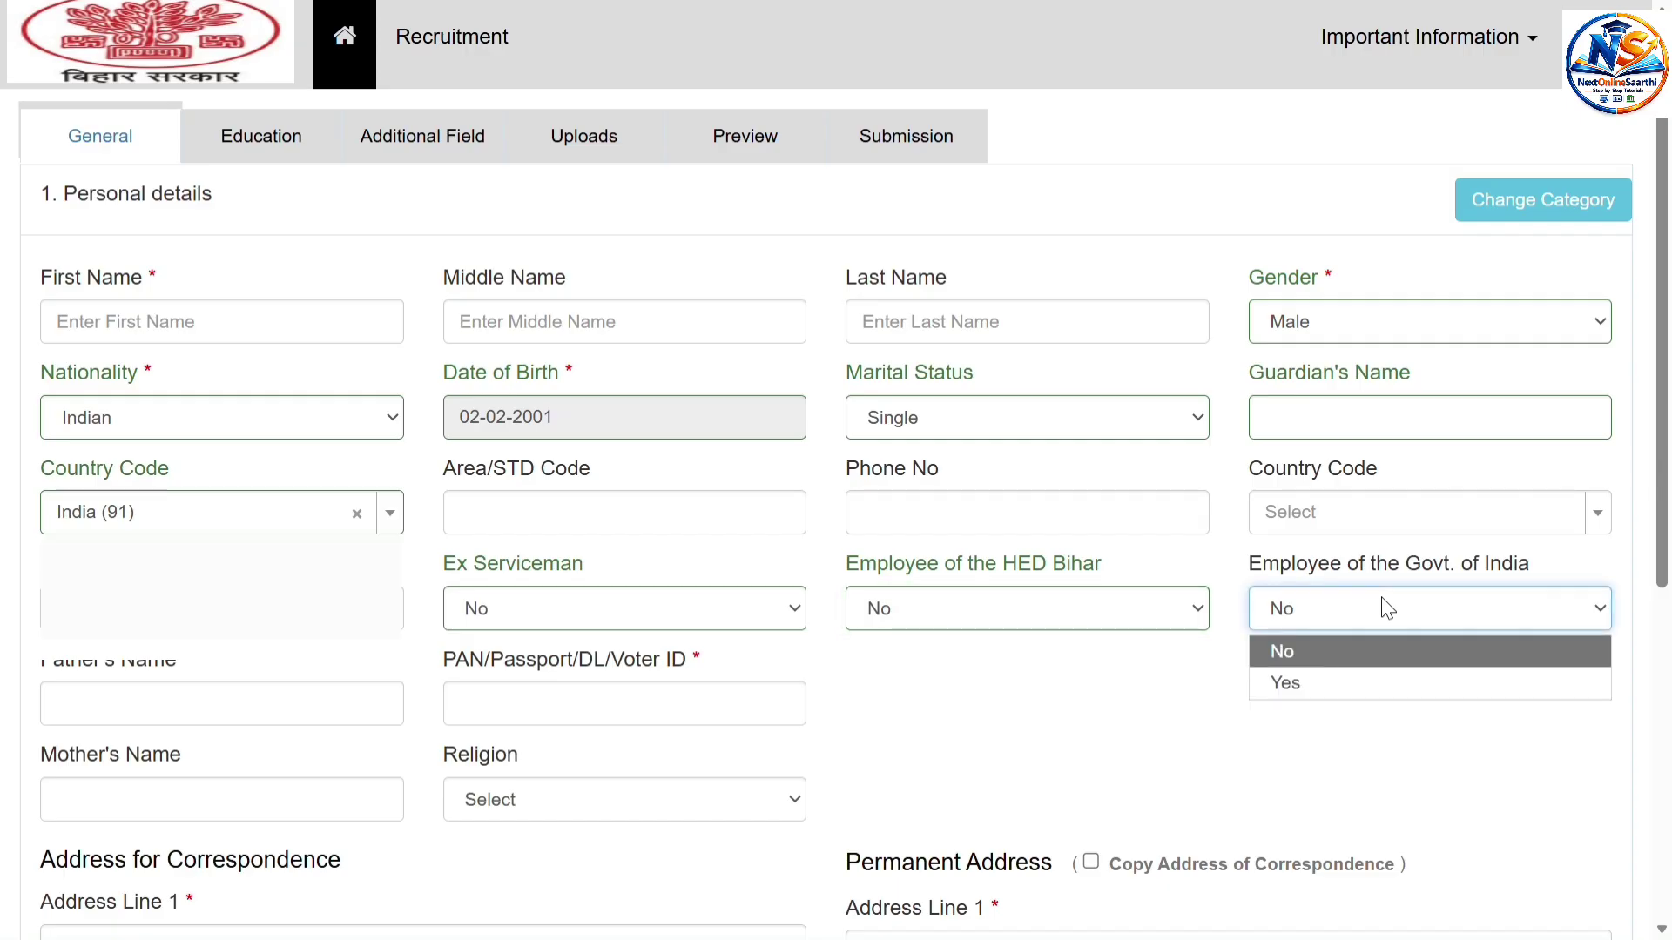
click(1338, 684)
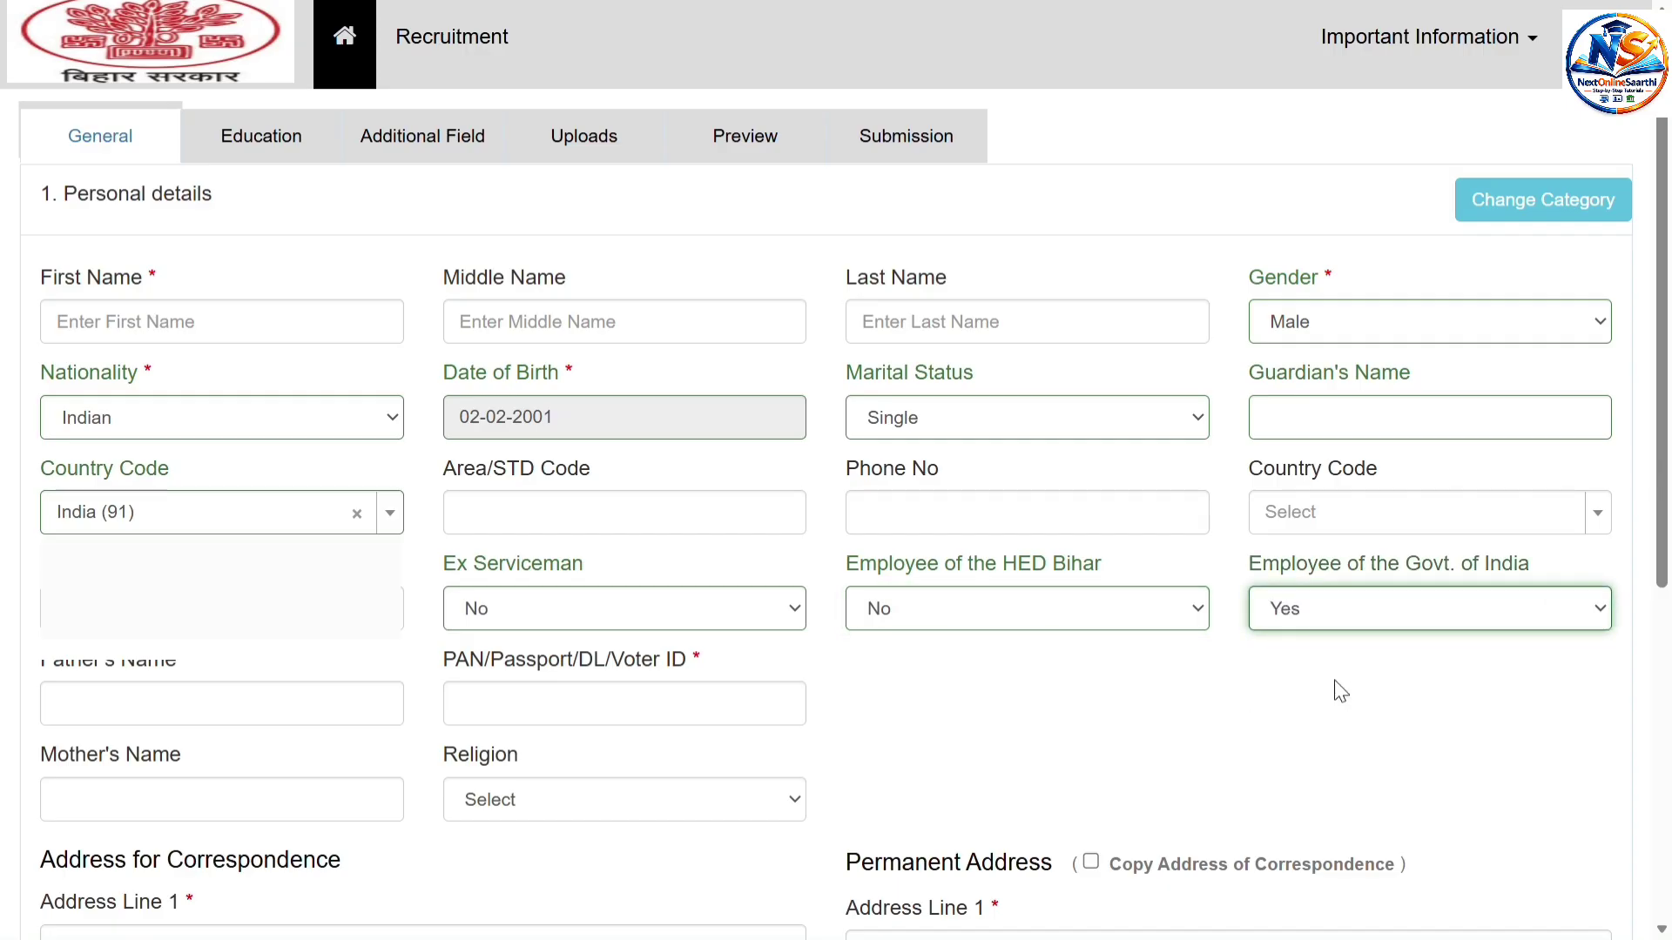
click(1353, 609)
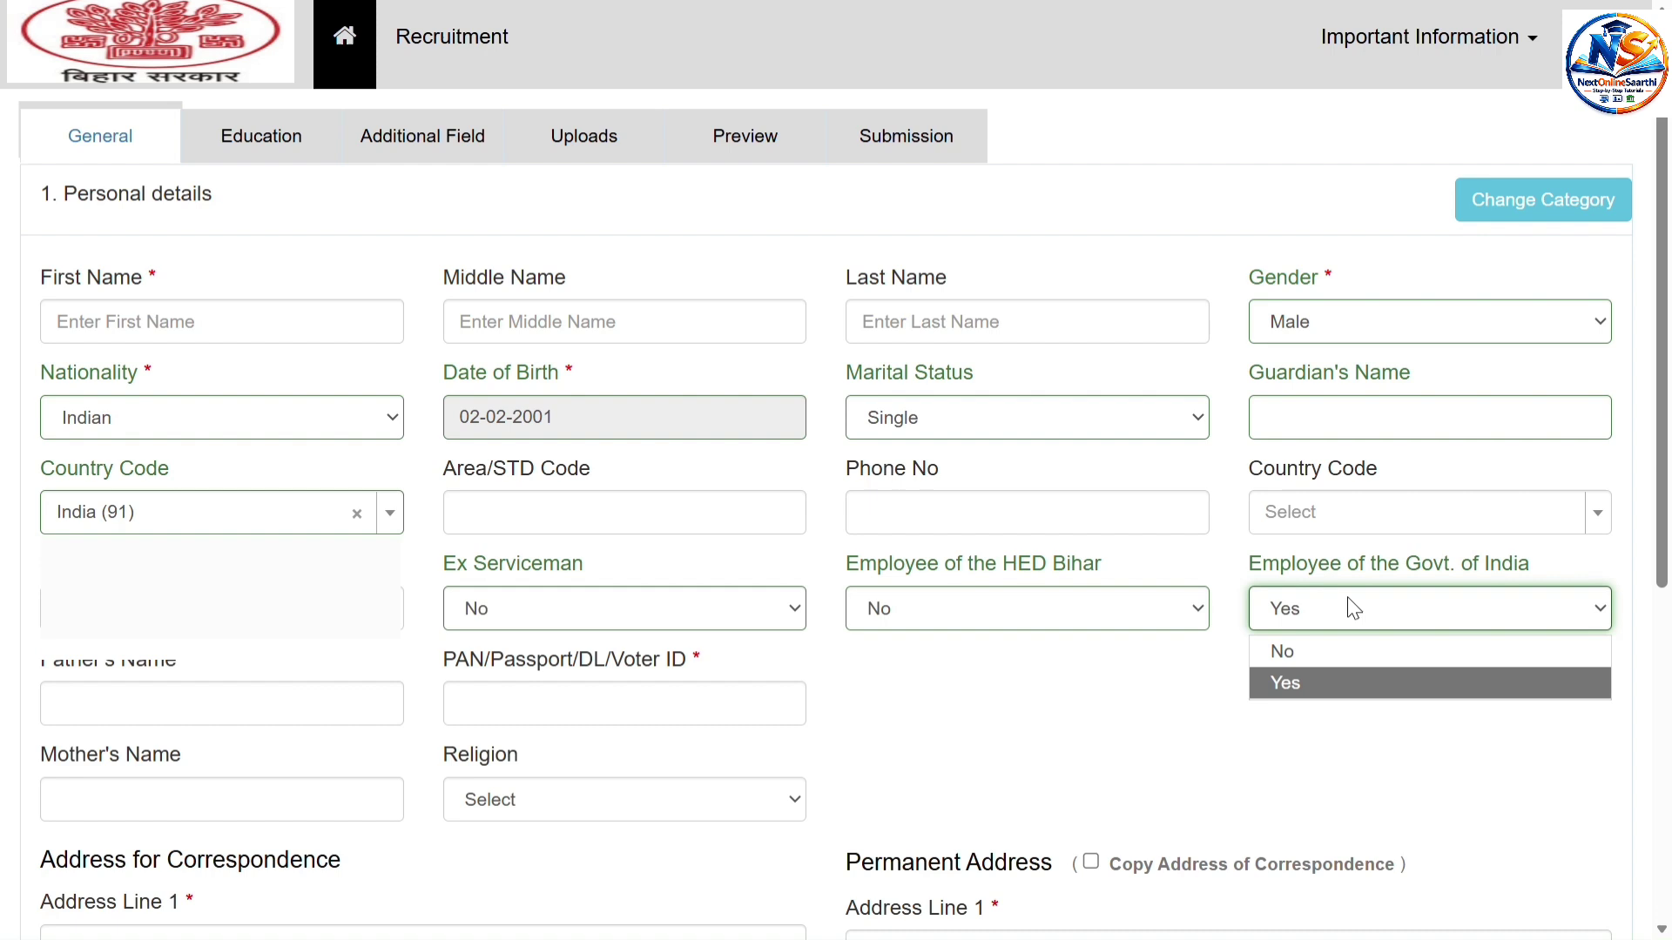
click(1321, 650)
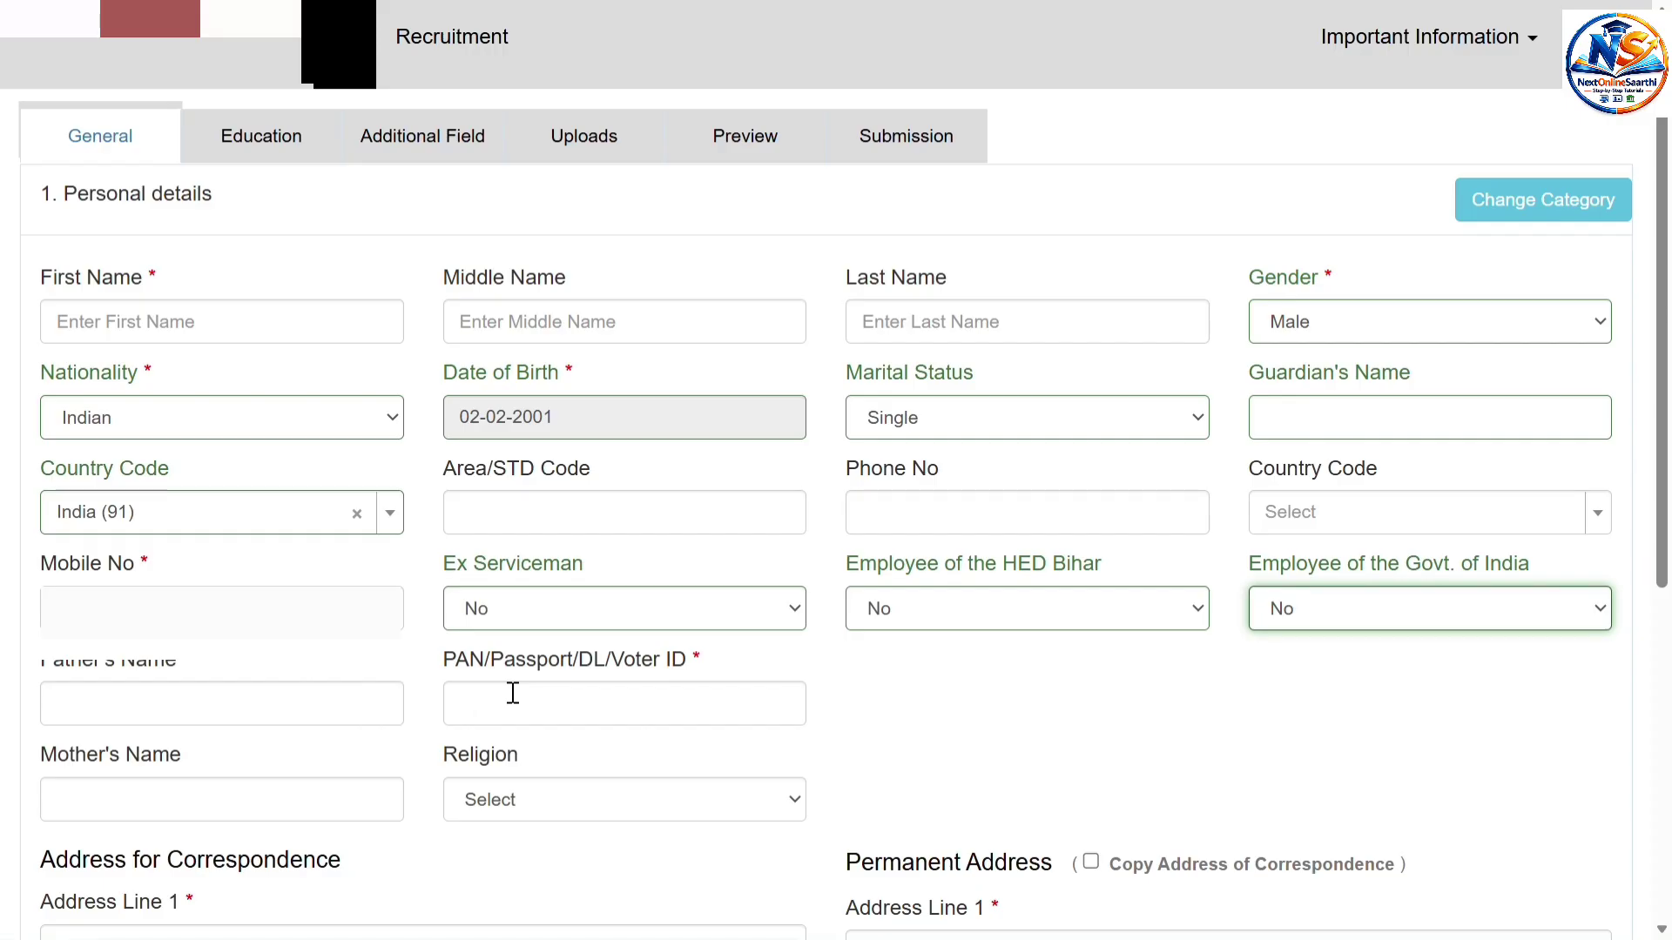
Leave the mother's name blank and set the religion to Hindu.
click(206, 805)
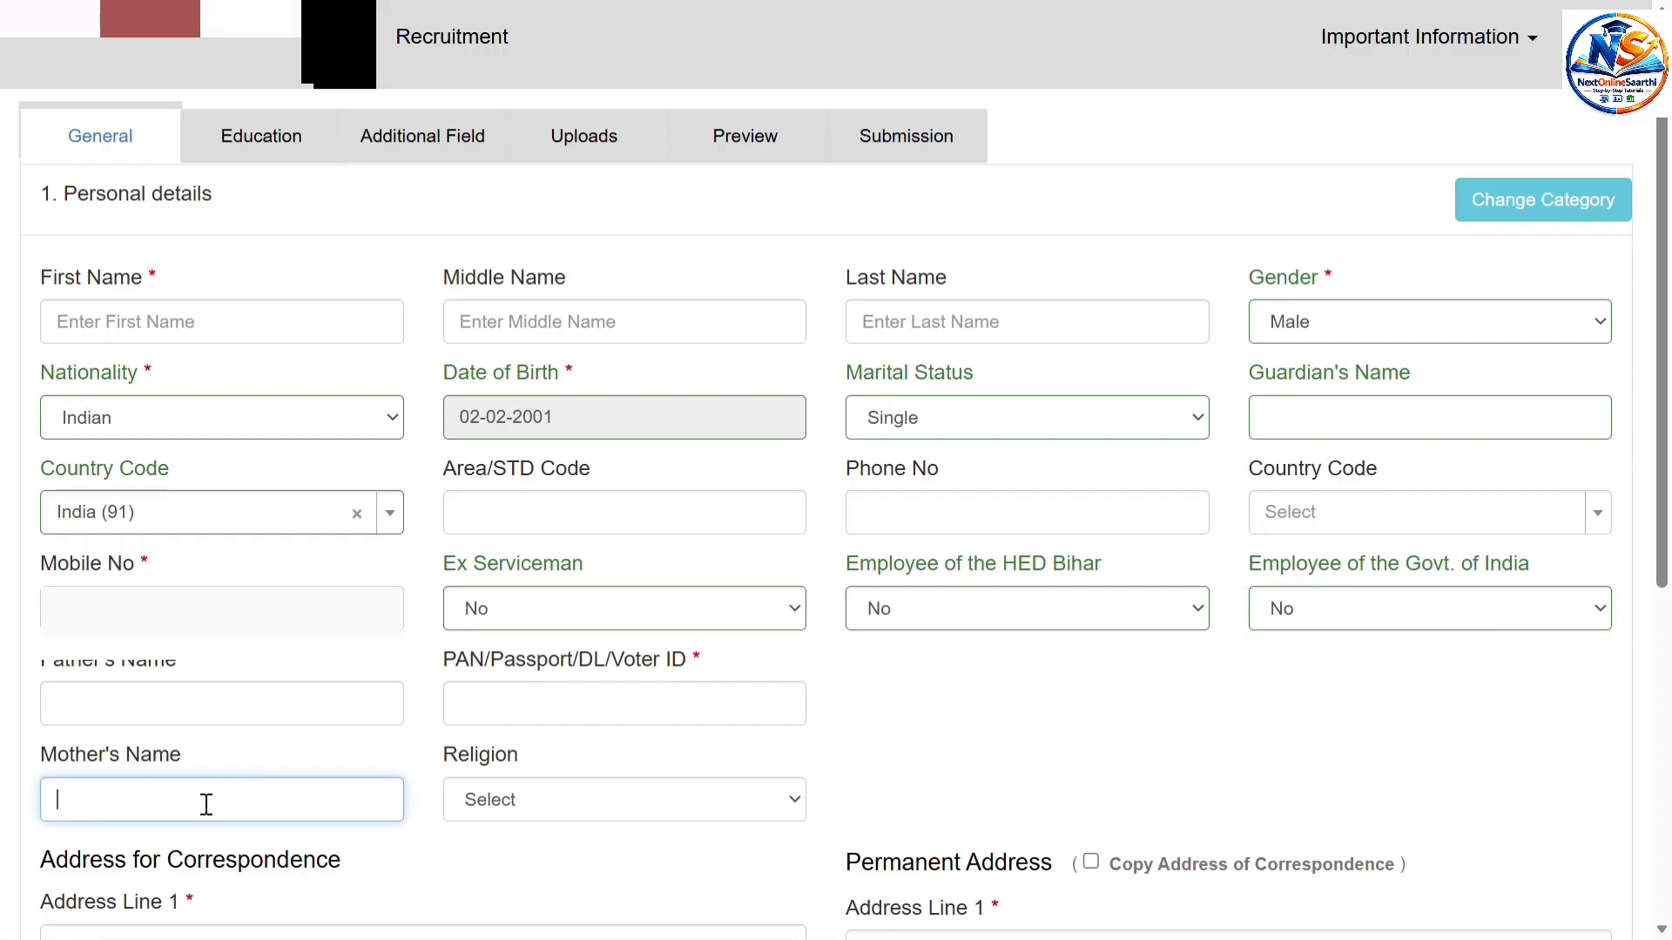
click(558, 805)
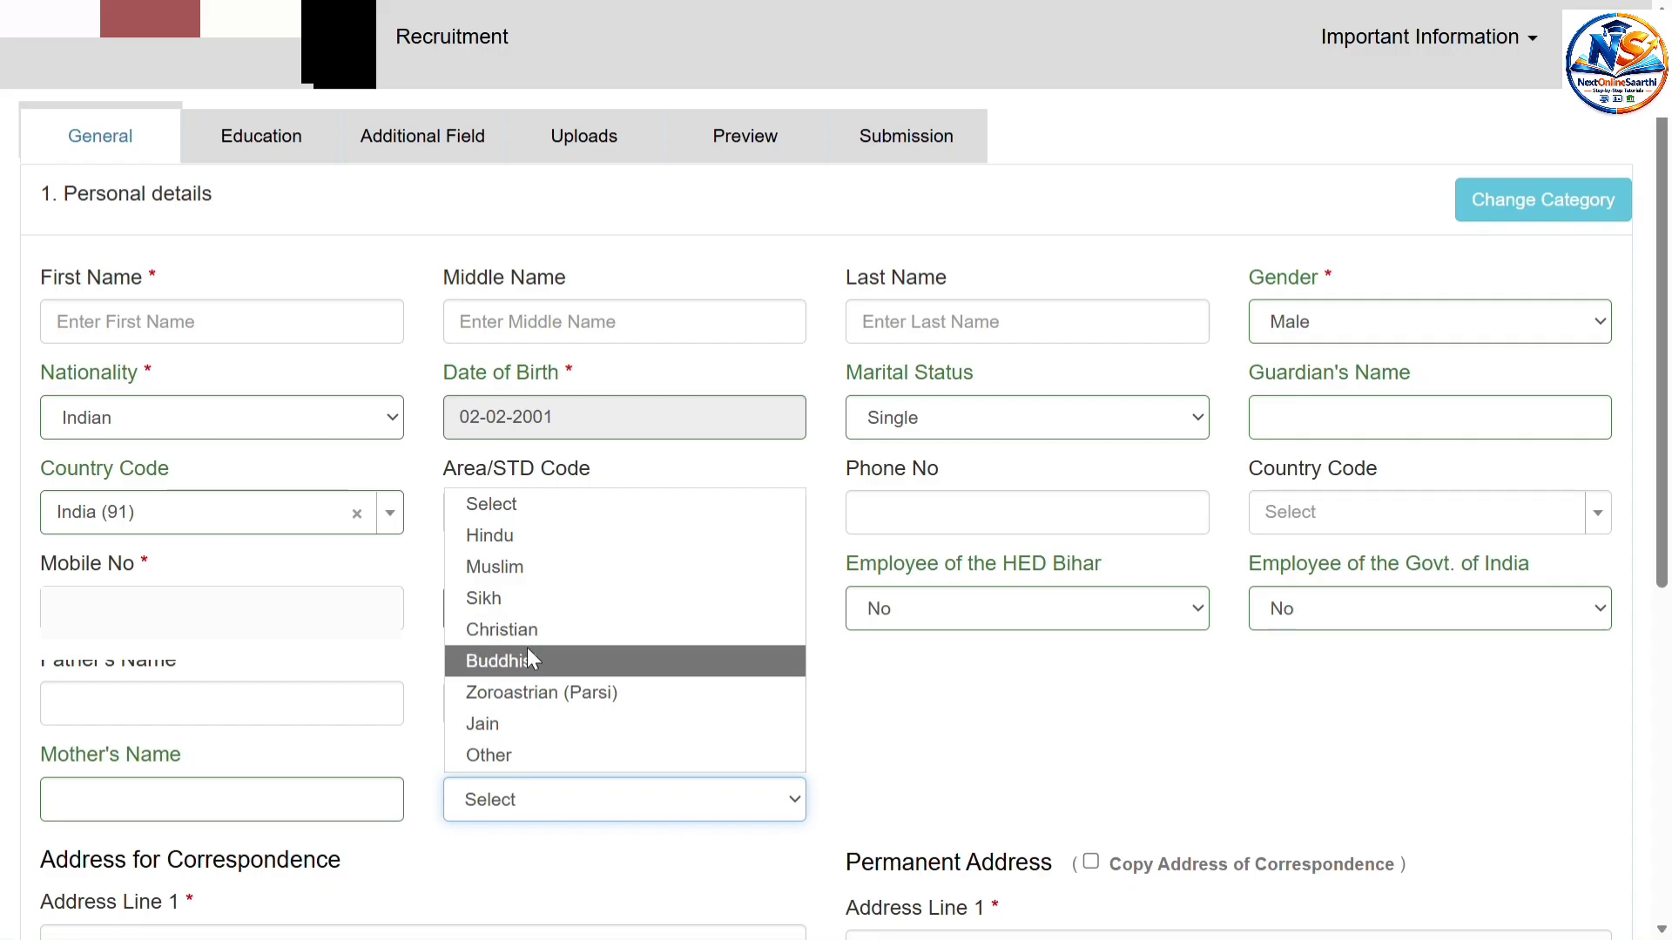
click(530, 536)
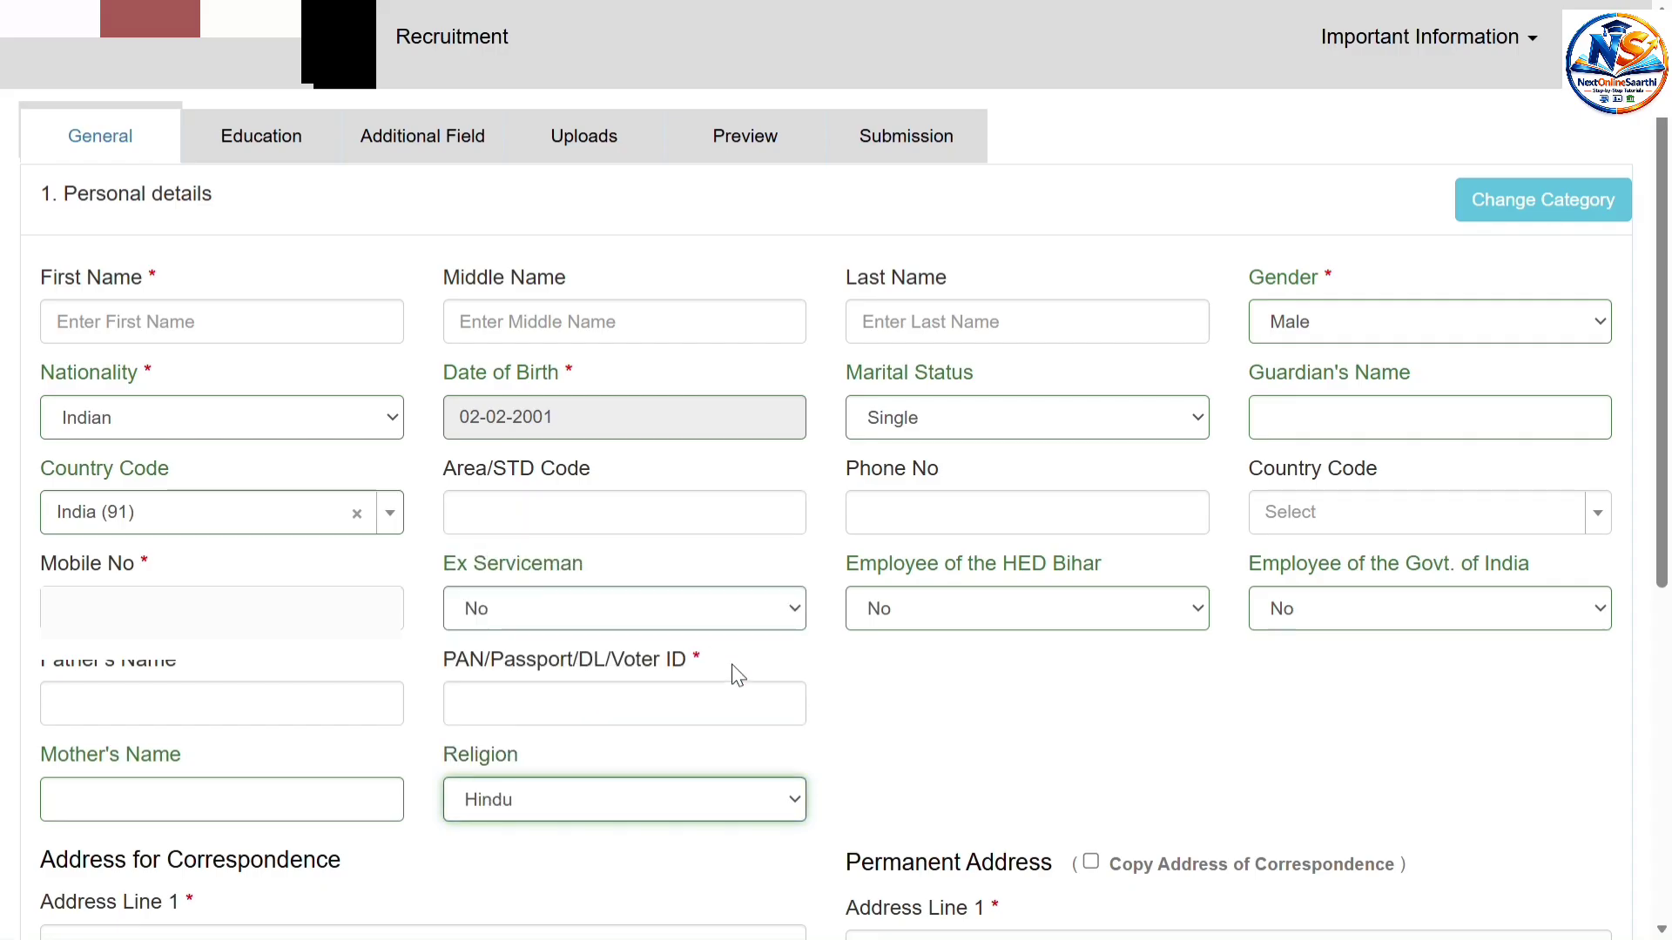
click(947, 751)
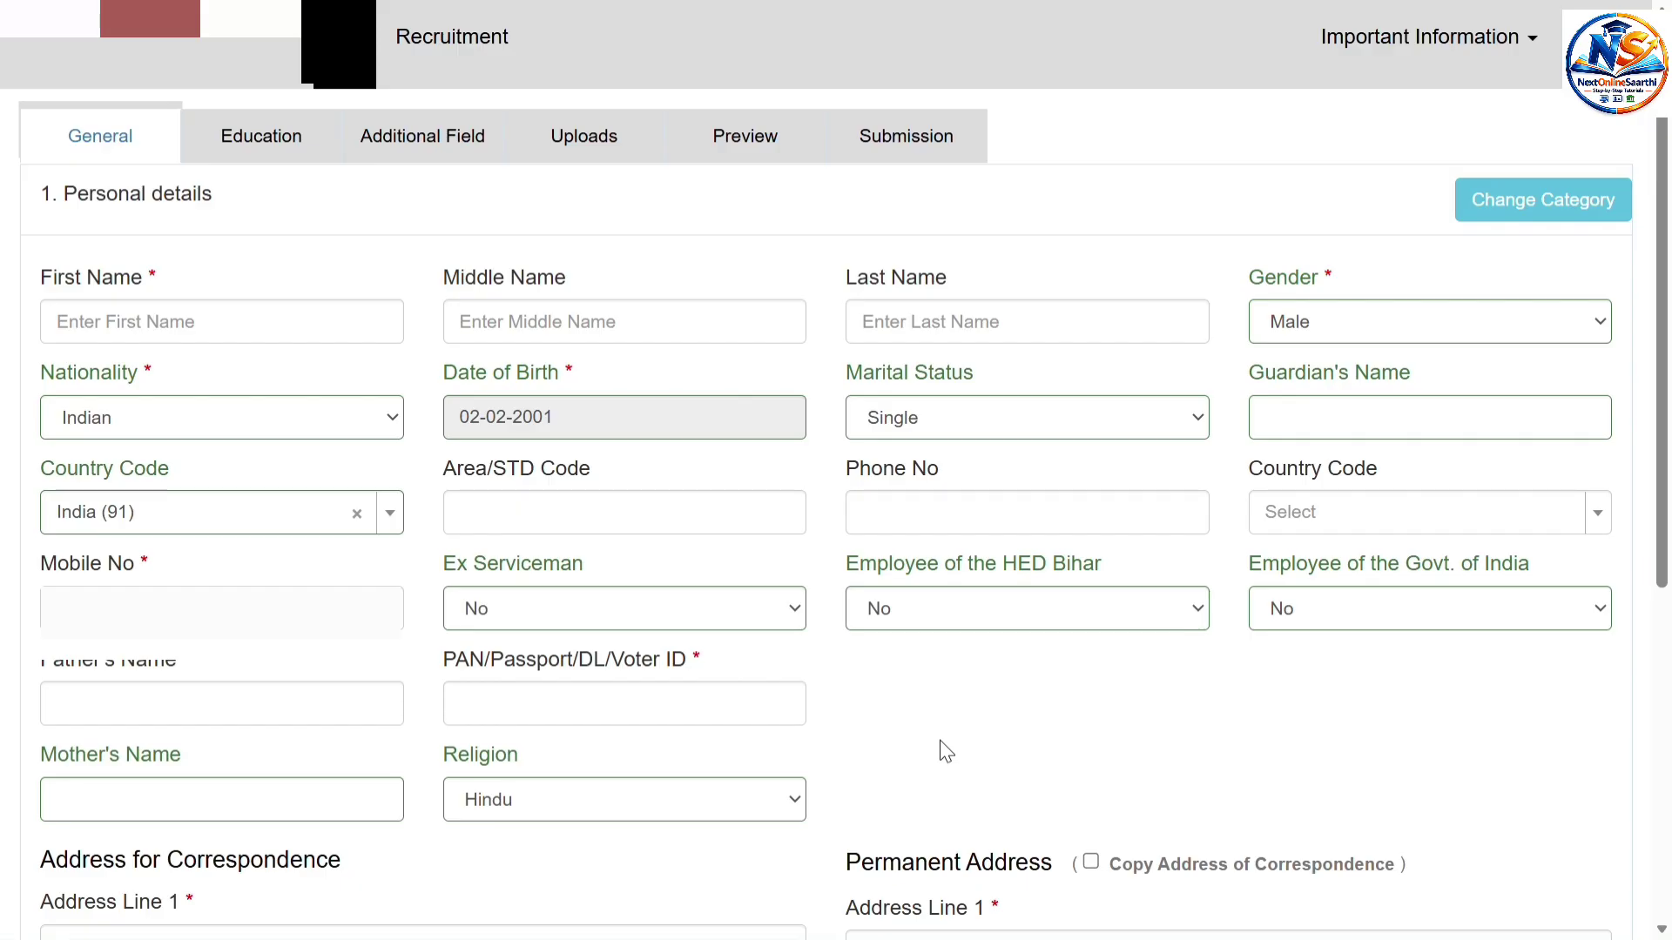
Go through the correspondence address fields from Address Line 1 to Pin, including the State choices, leaving them blank.
scroll(938, 740, down, 5)
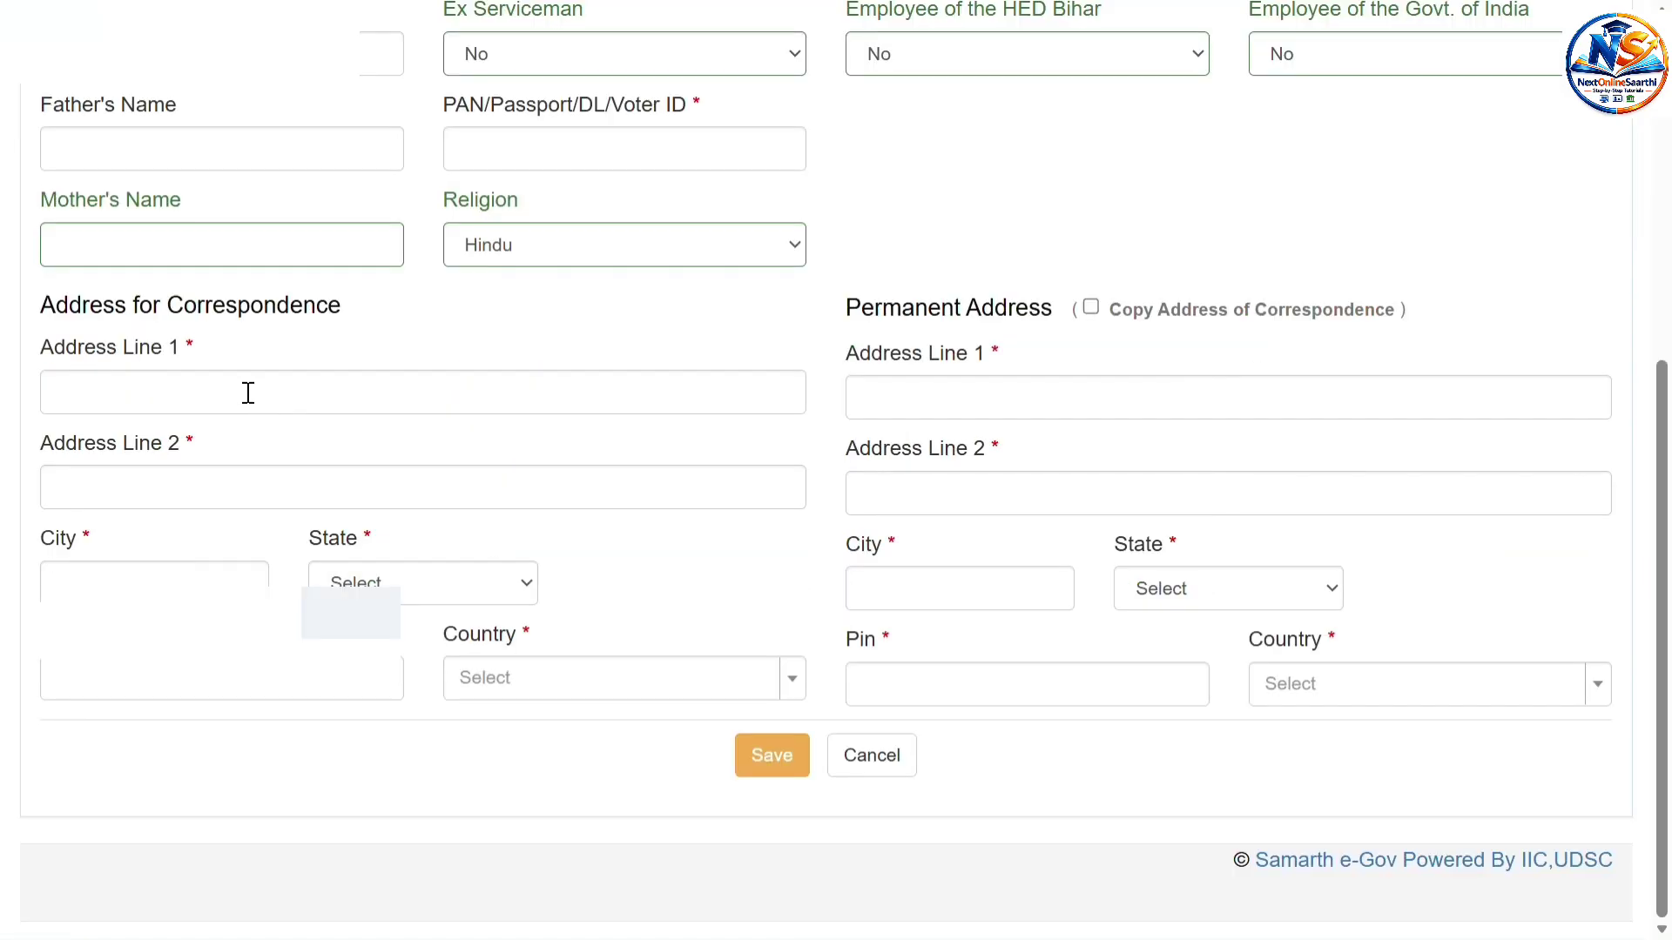
click(244, 390)
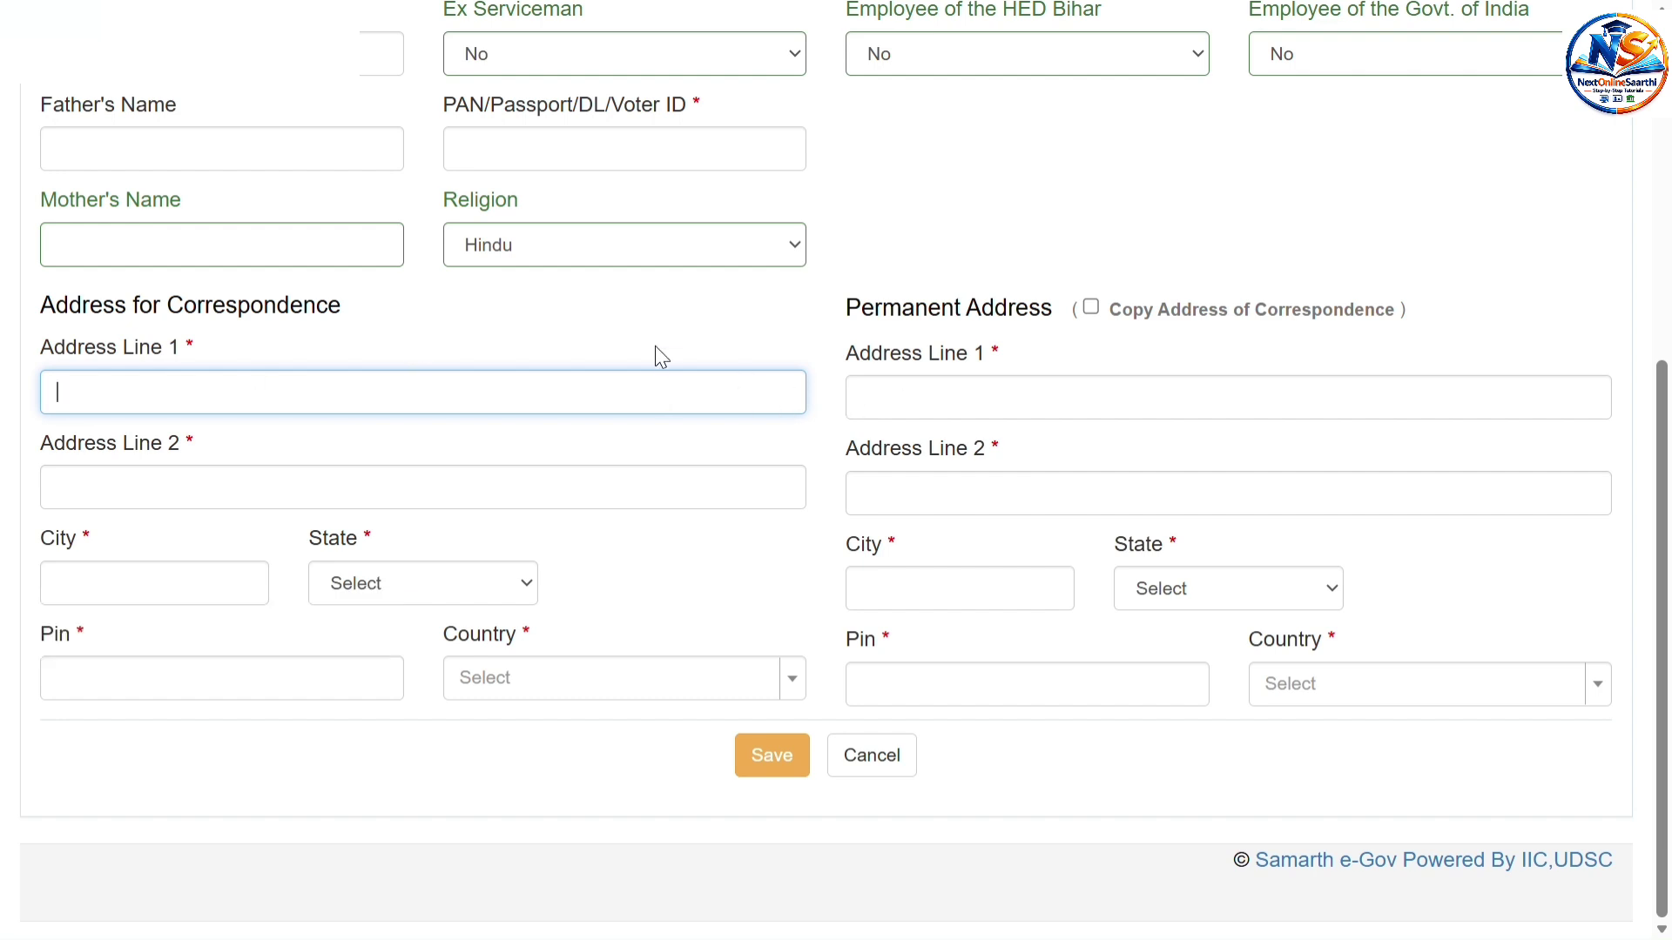
click(456, 306)
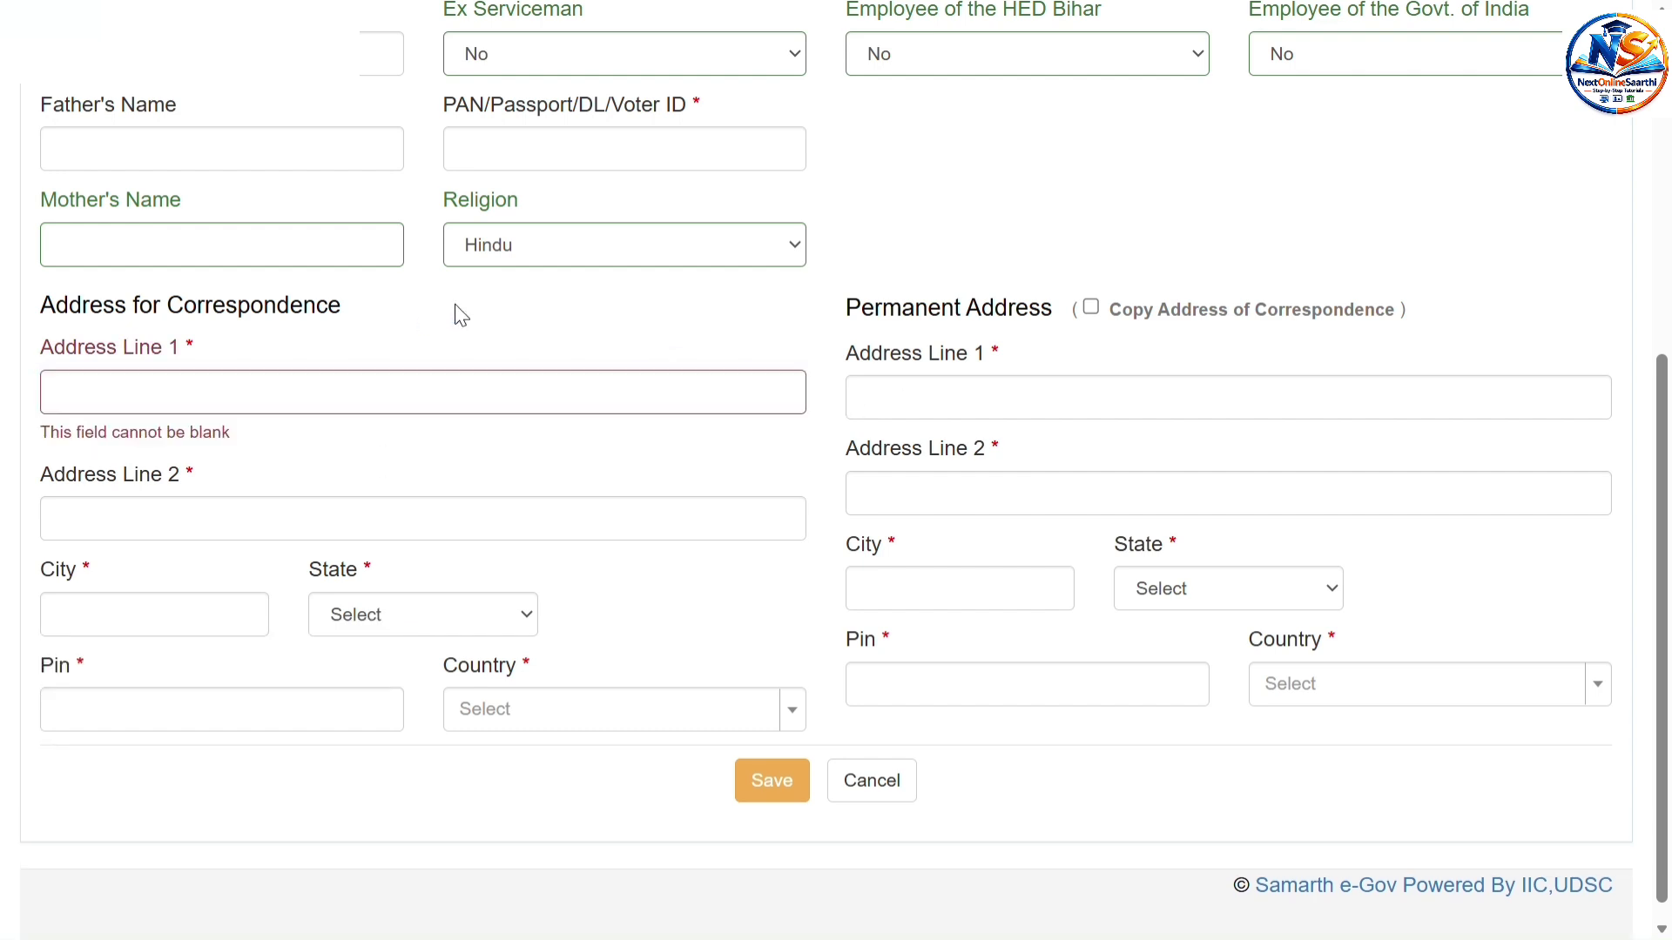
click(252, 388)
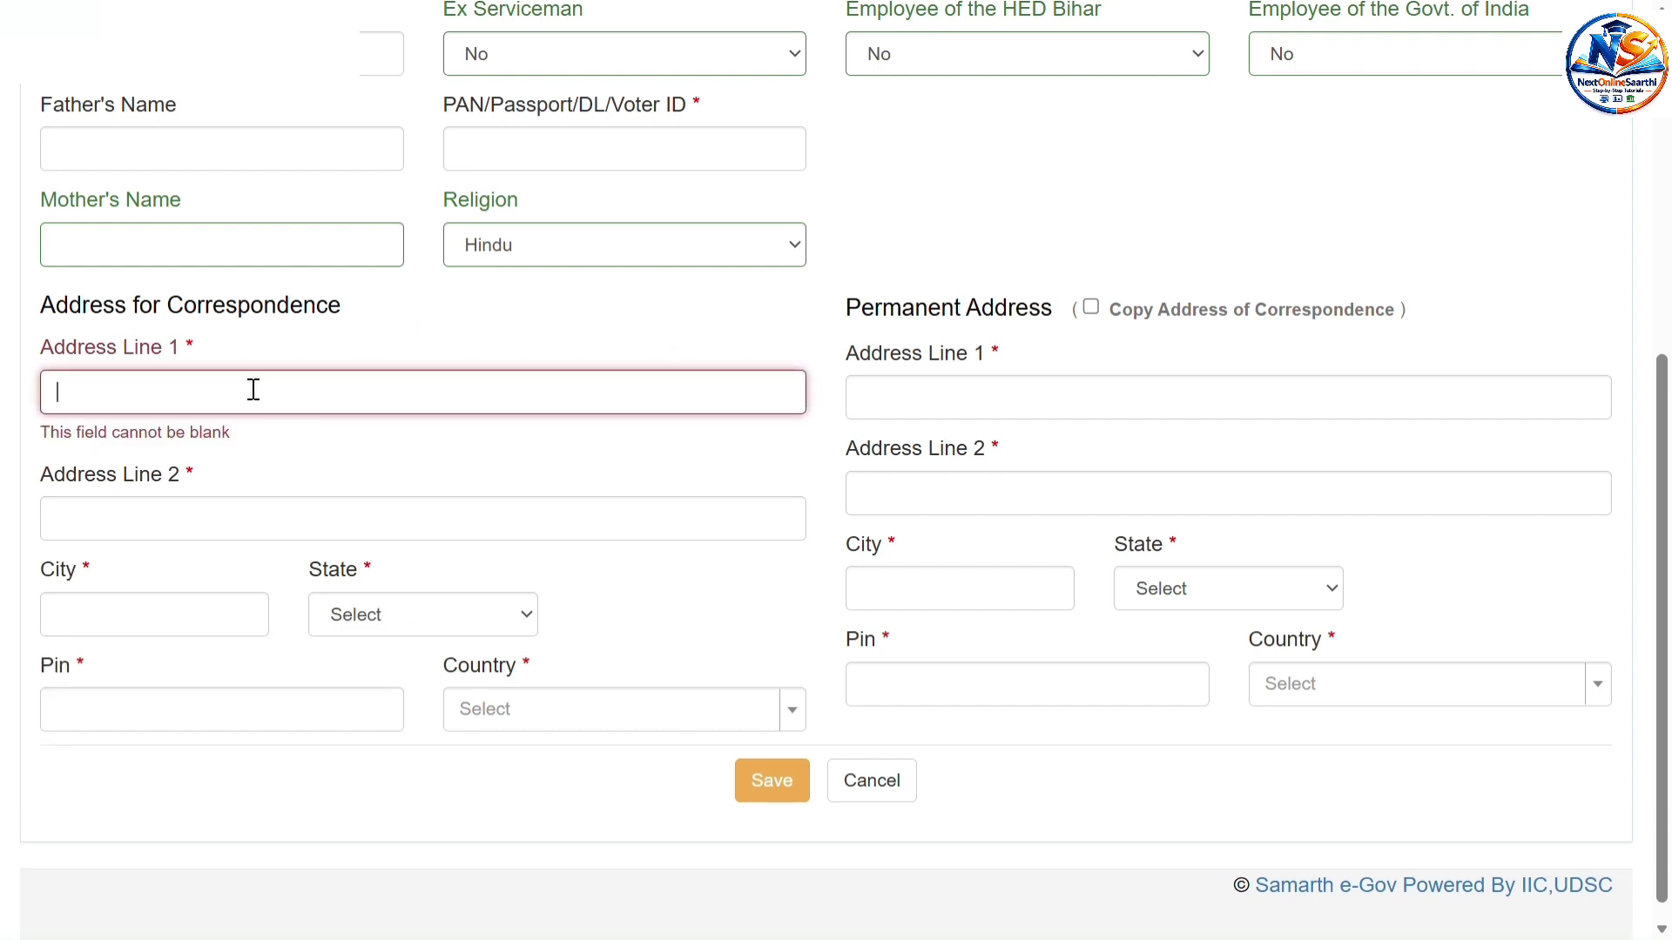
click(228, 513)
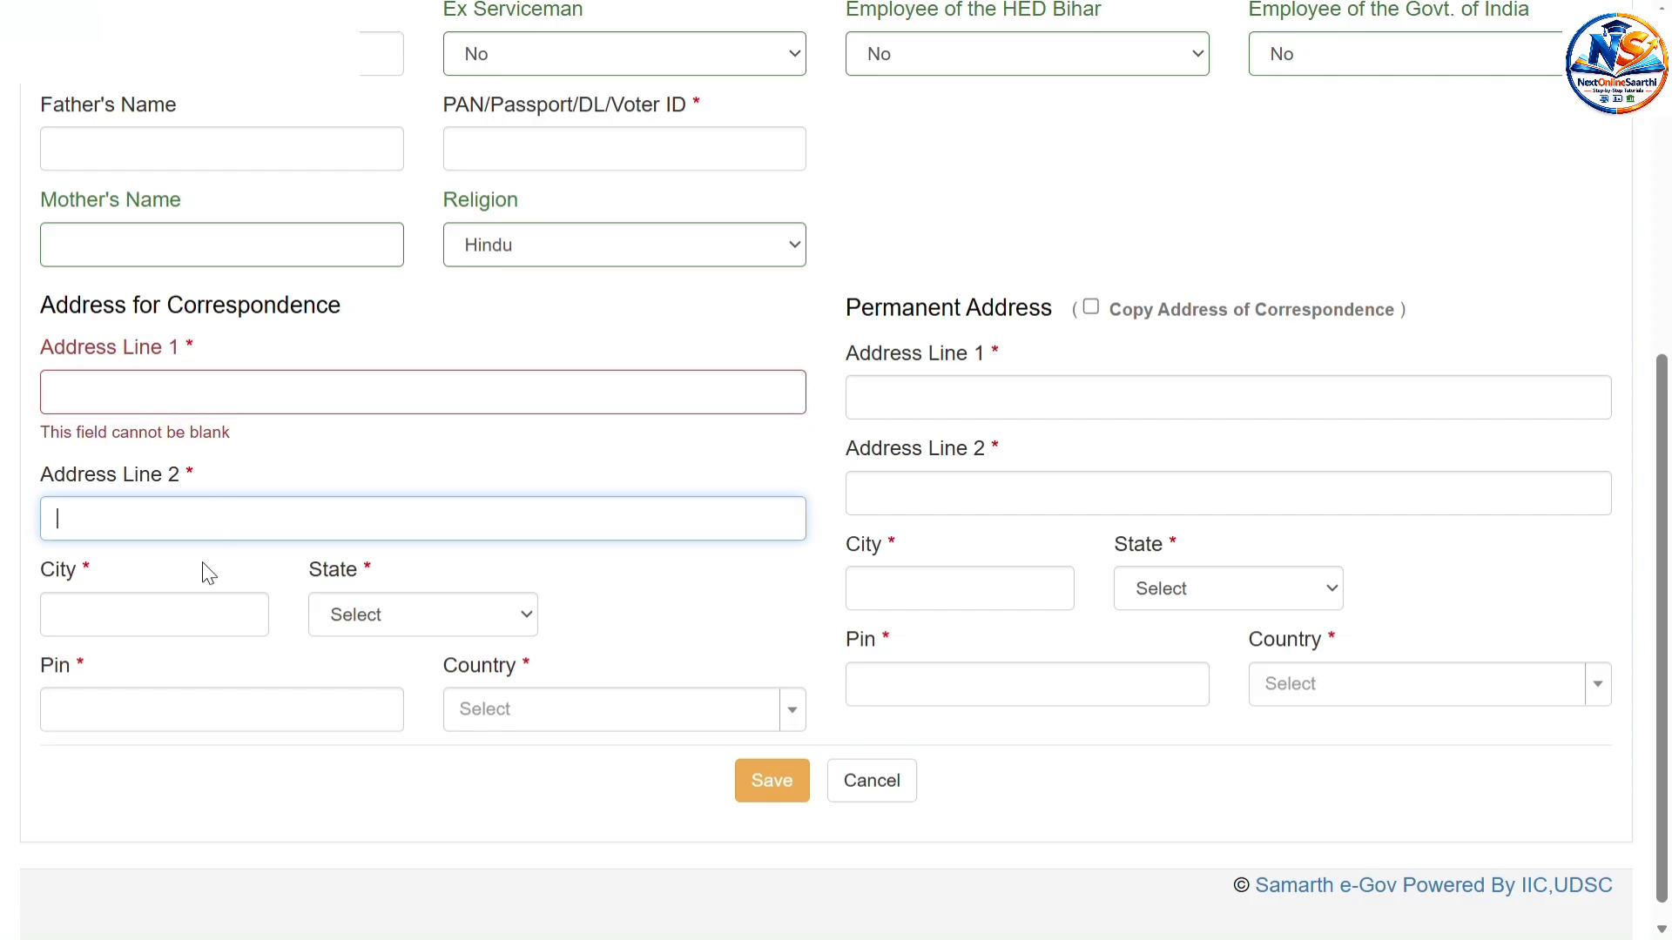
click(165, 616)
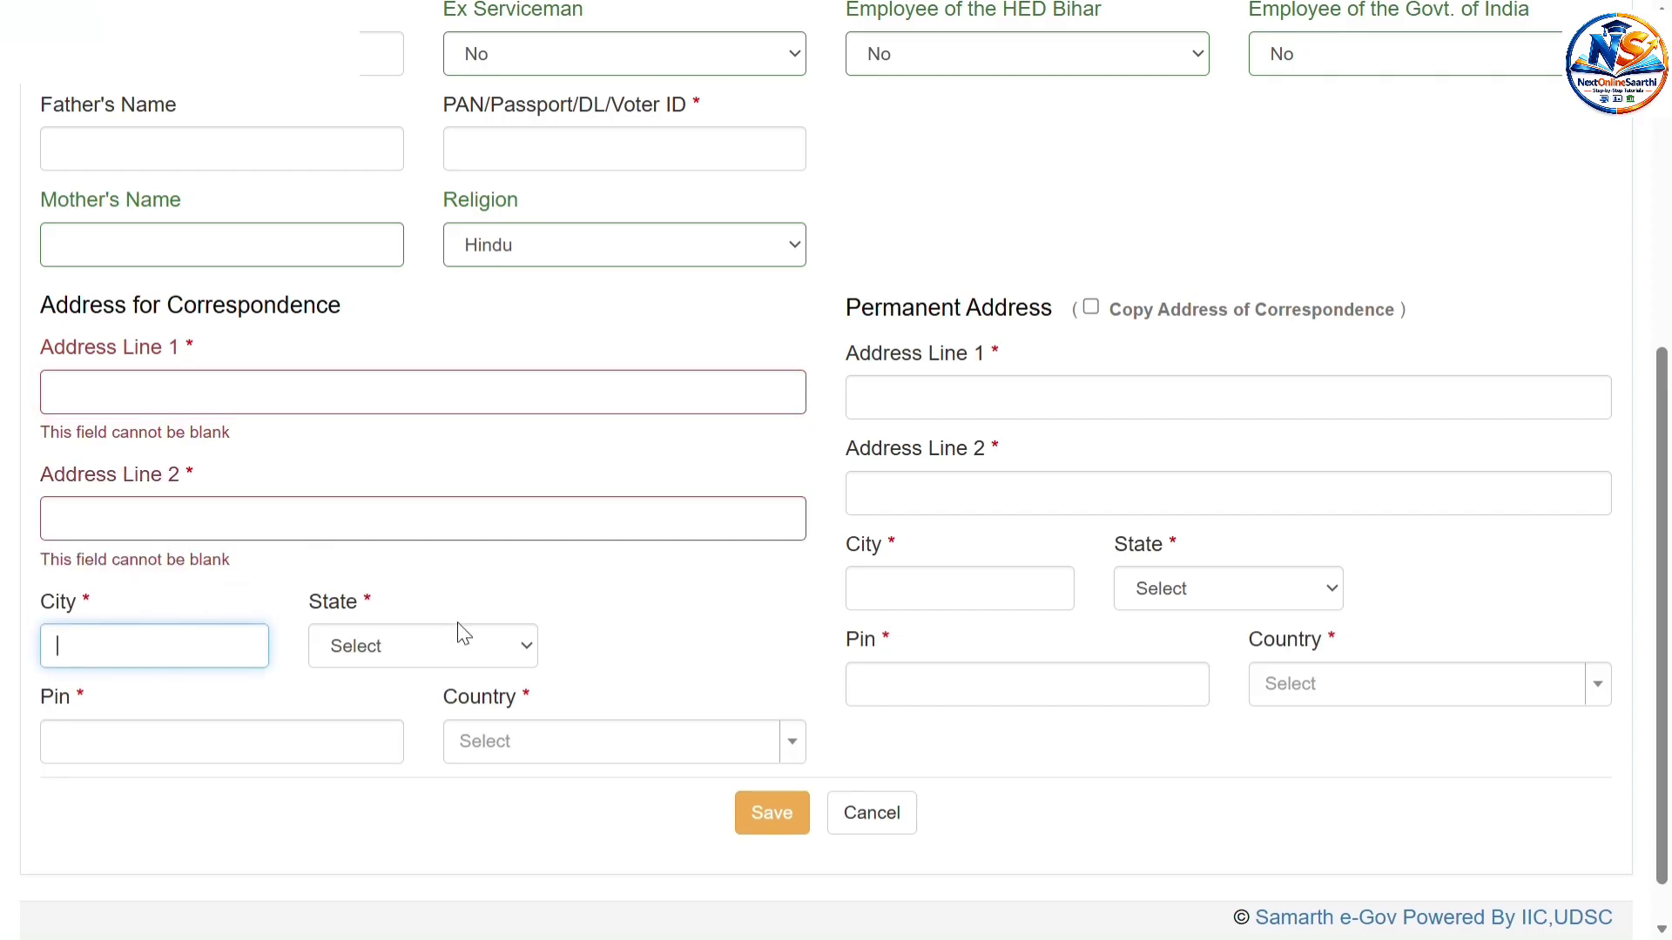
click(535, 664)
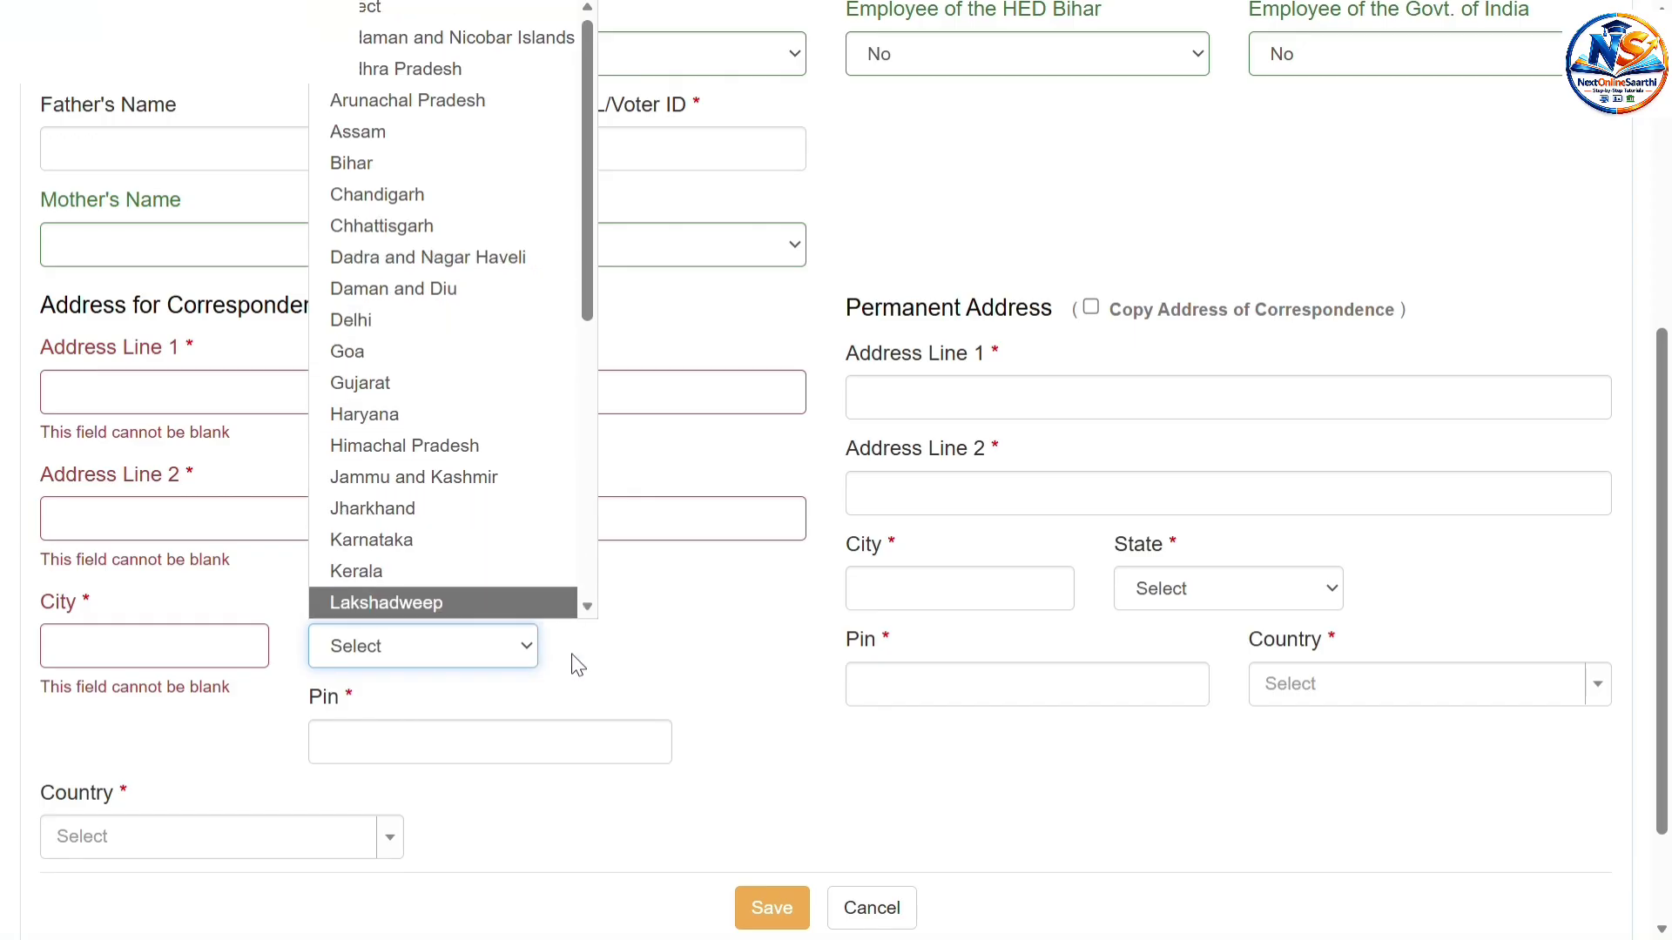
click(628, 655)
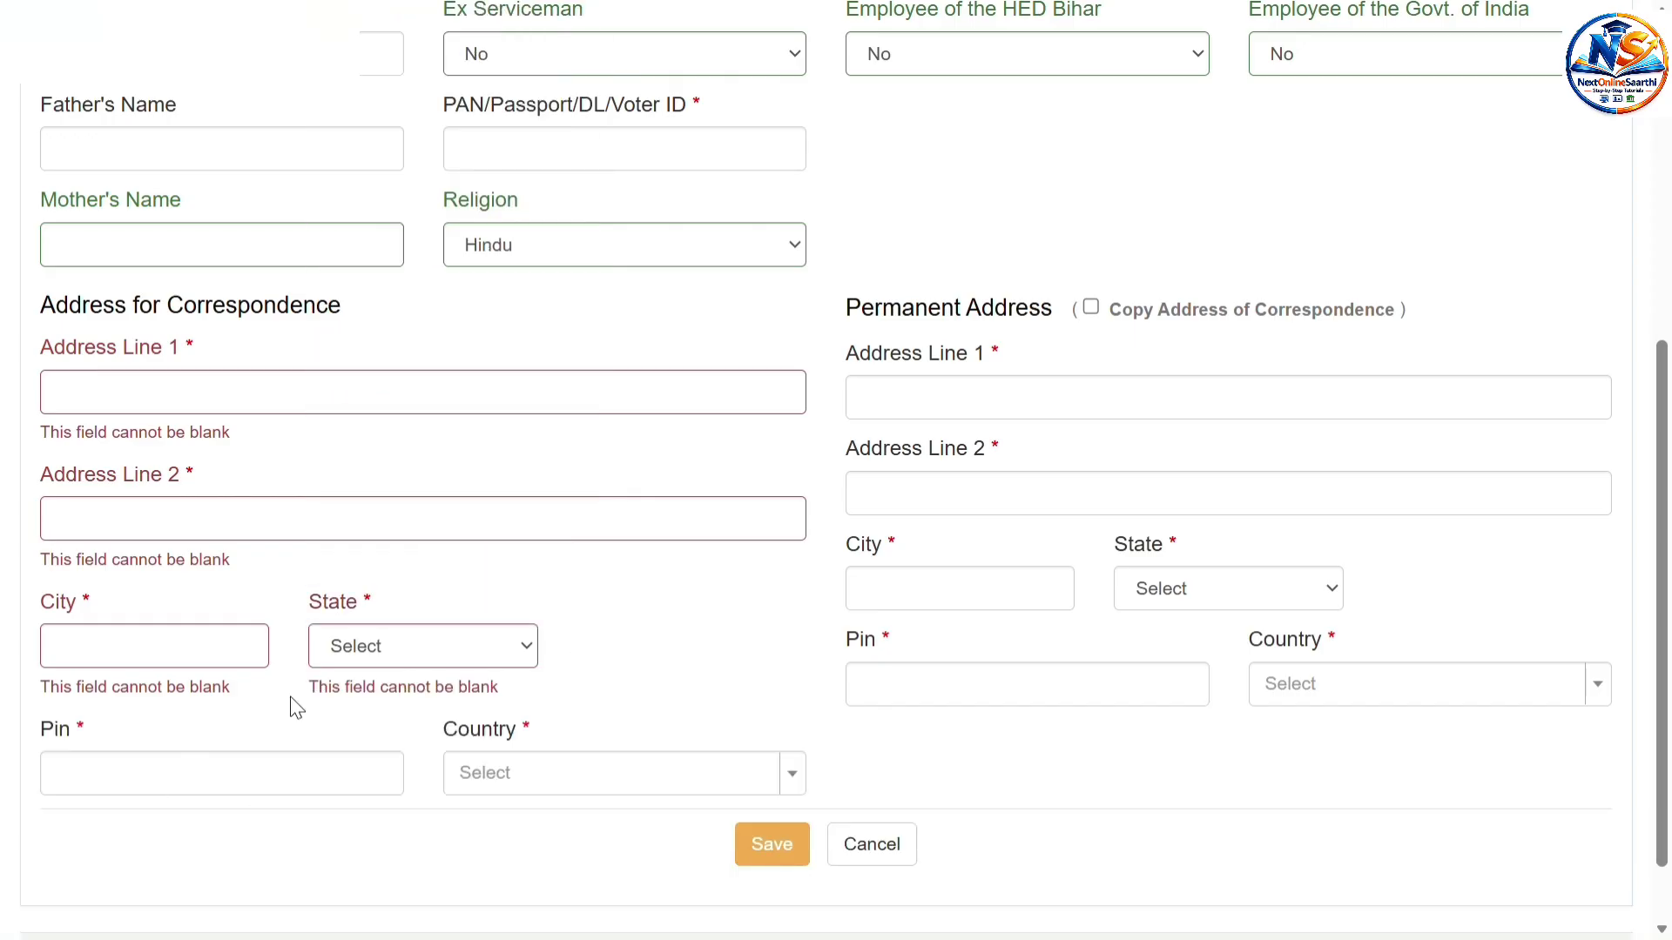
click(170, 775)
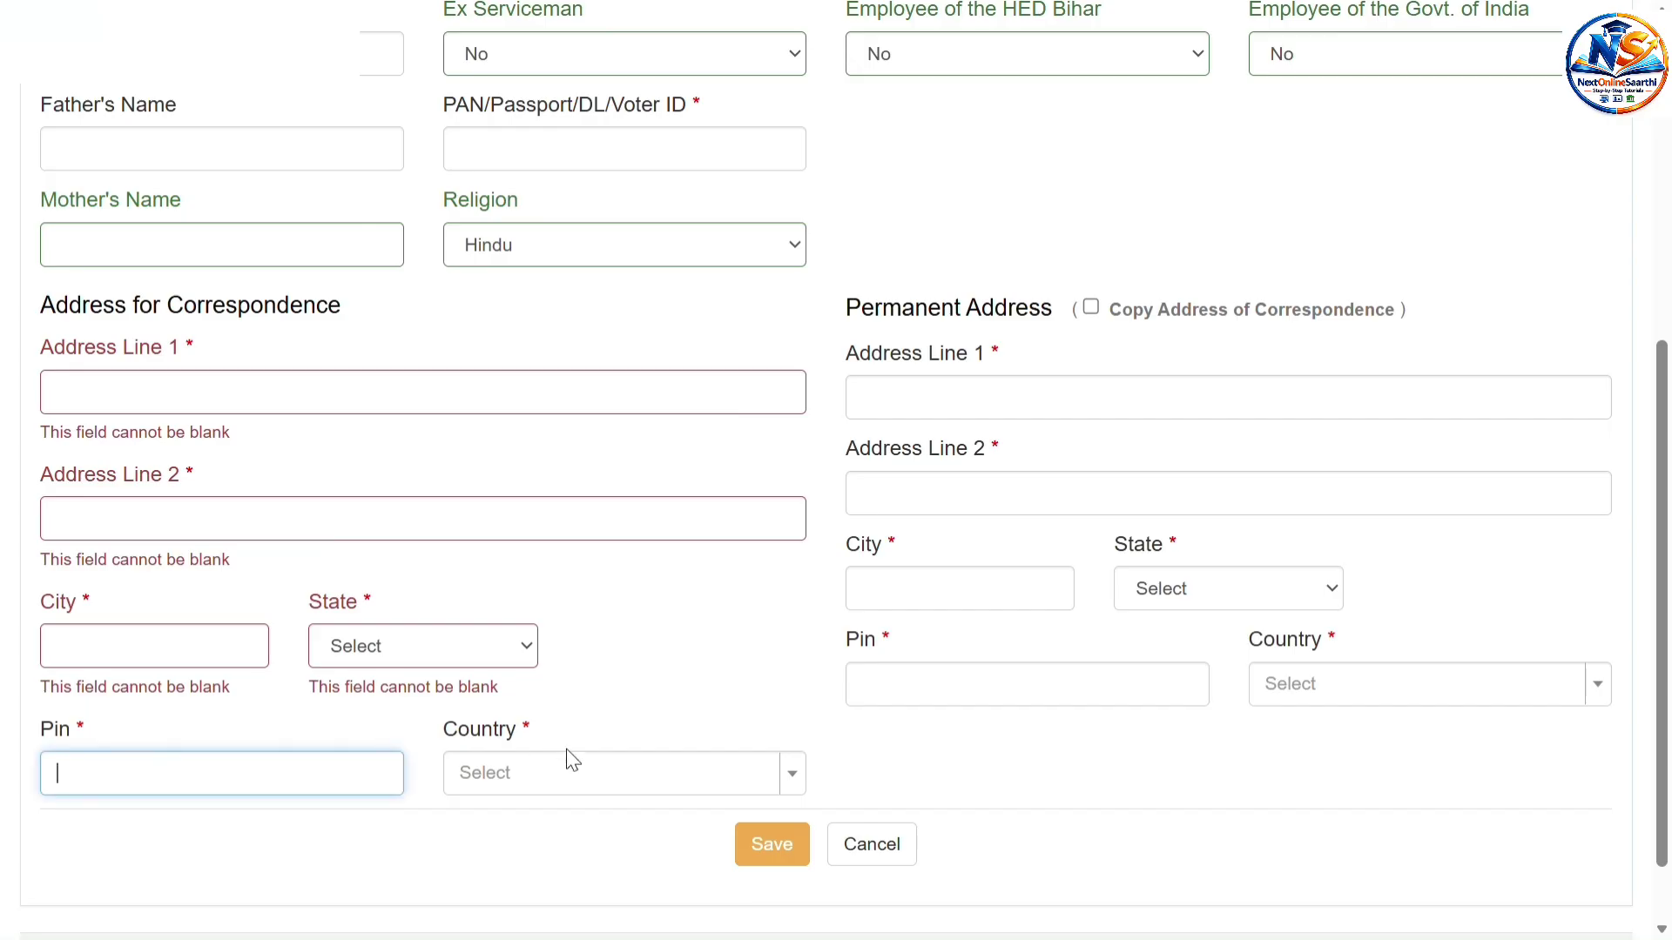
Find India in the country list and set it as the correspondence address country.
click(576, 771)
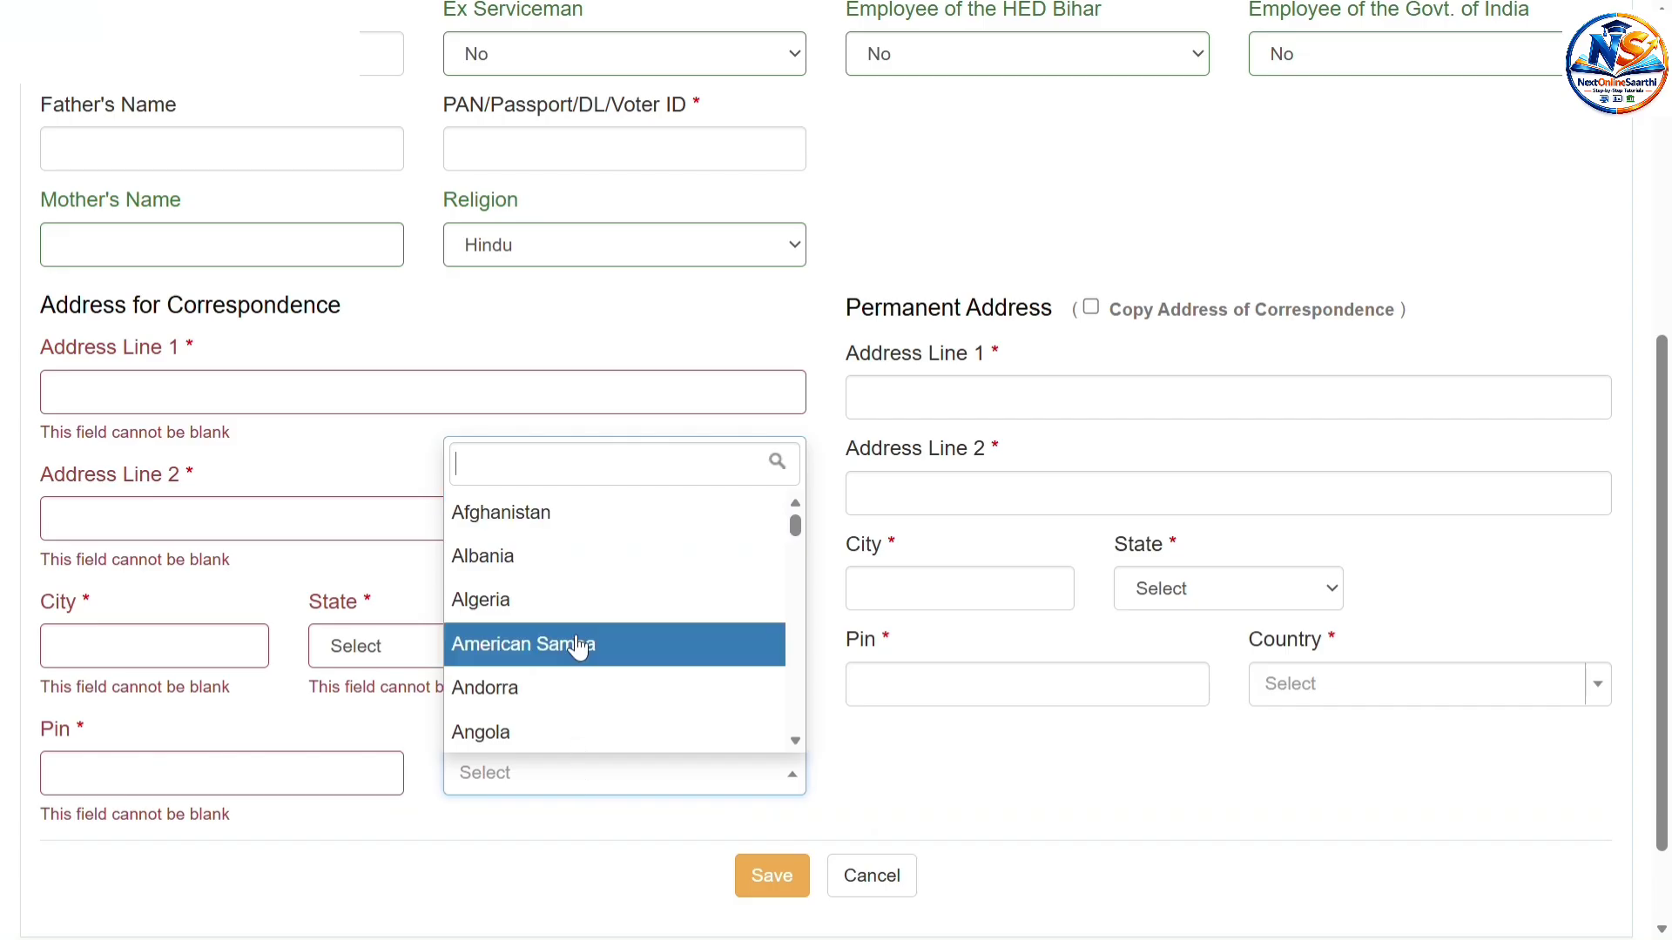
scroll(578, 646, down, 2)
scroll(578, 645, up, 3)
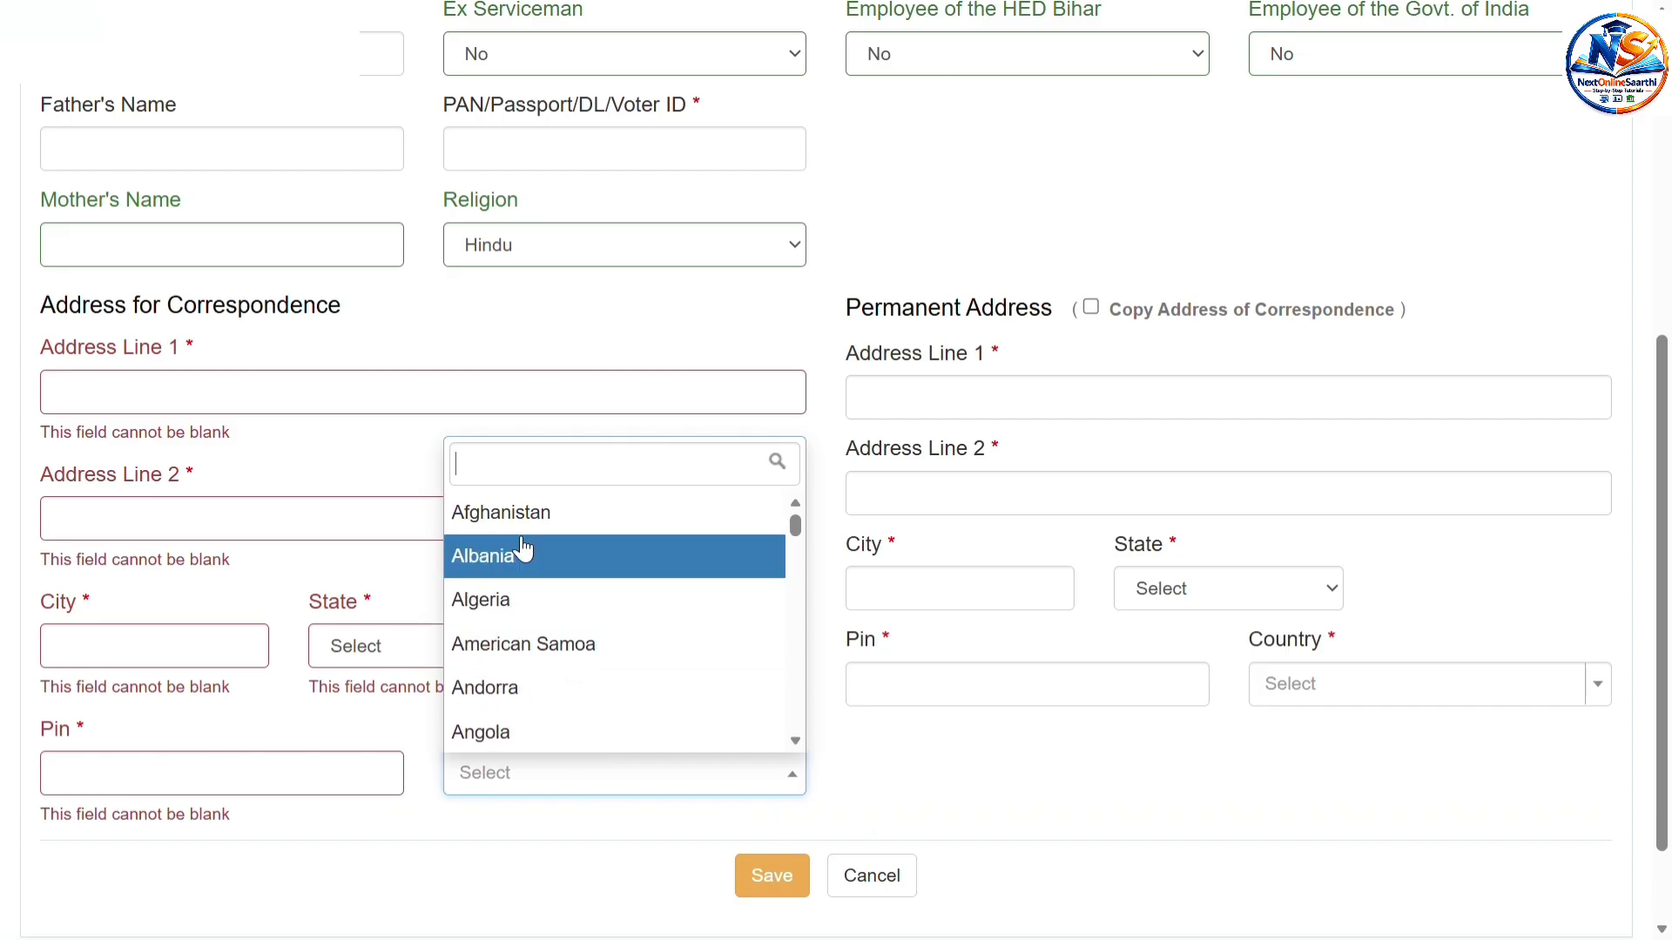
text(ind)
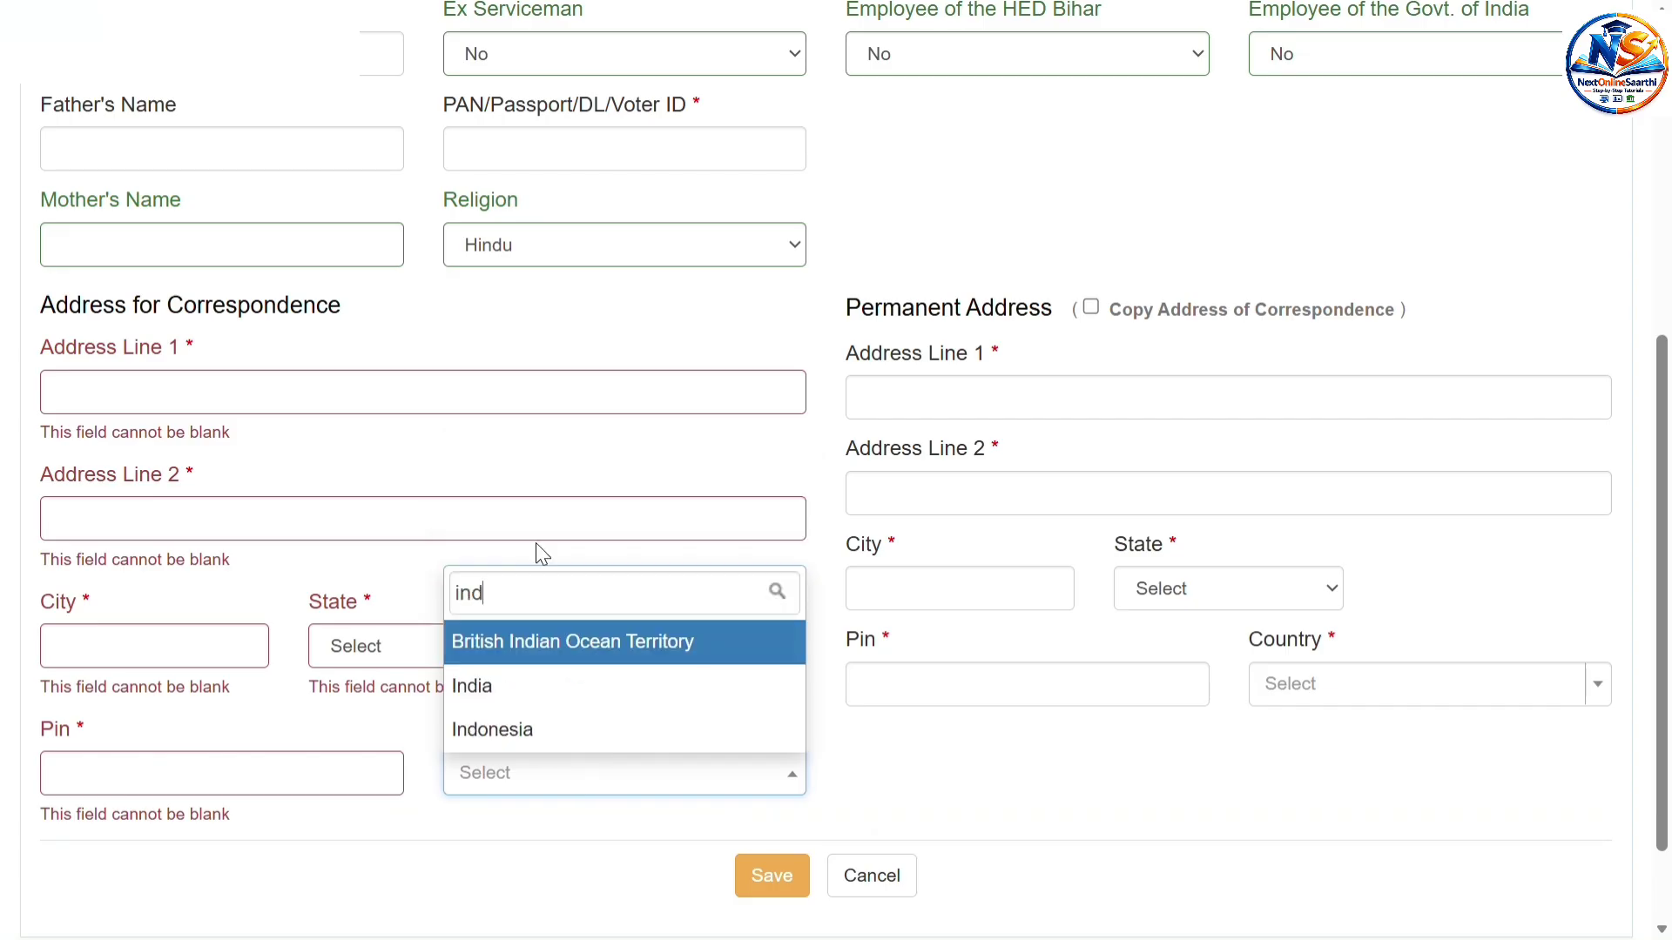
click(523, 687)
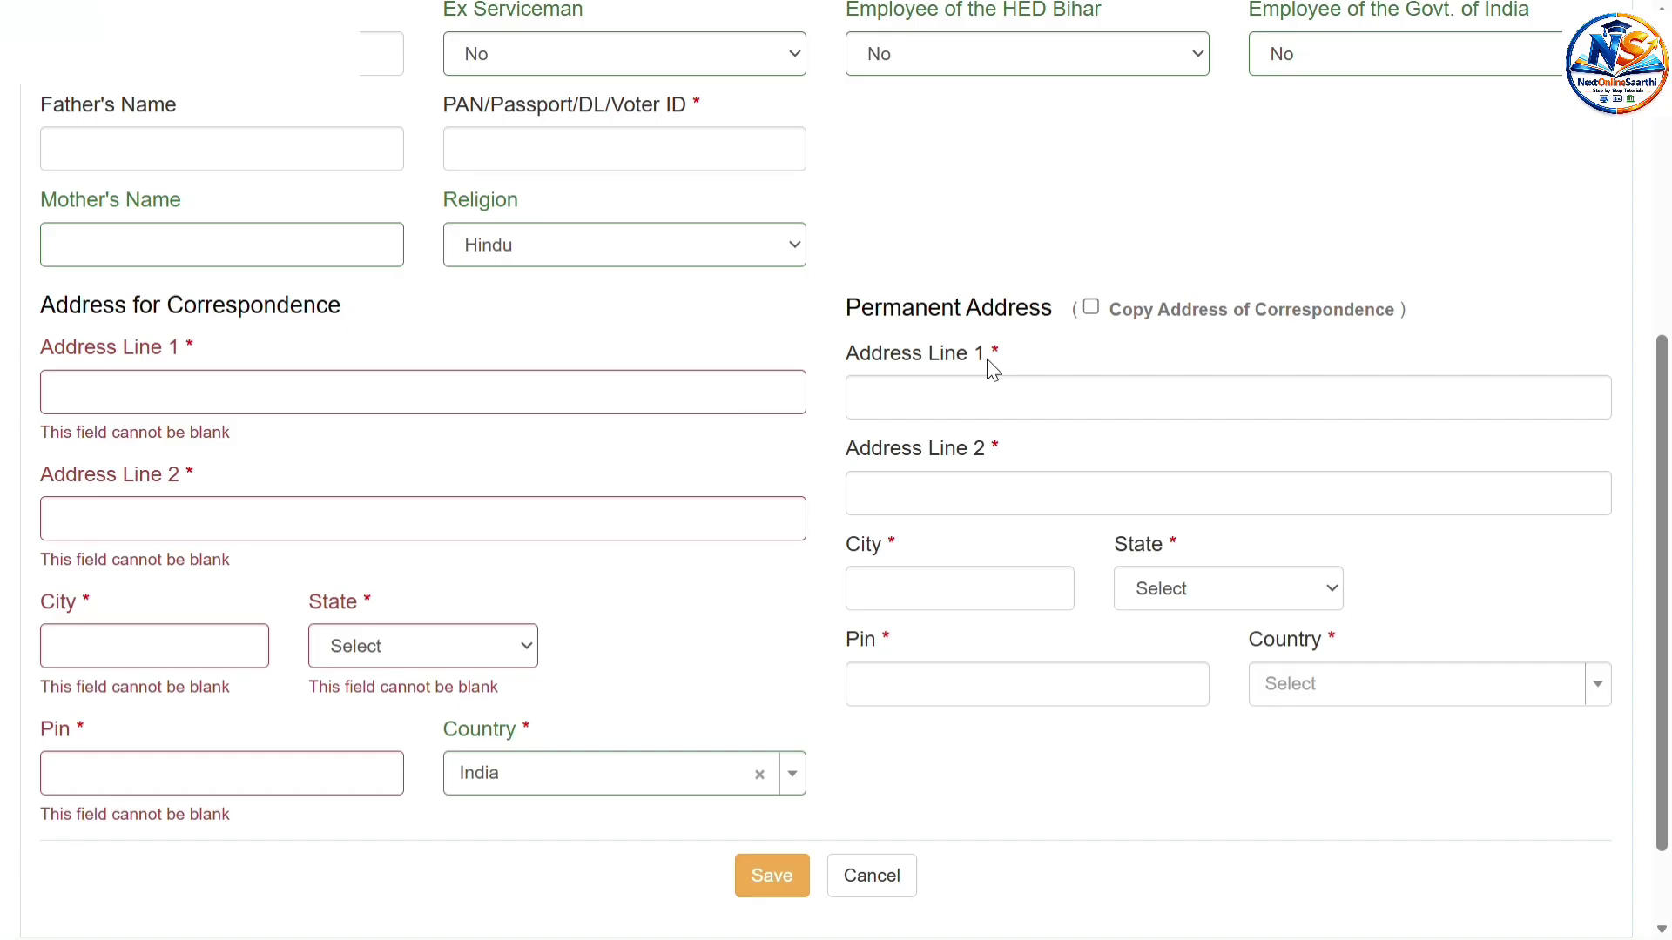
Leave the permanent address lines and city blank and set the permanent address state to Bihar.
click(974, 405)
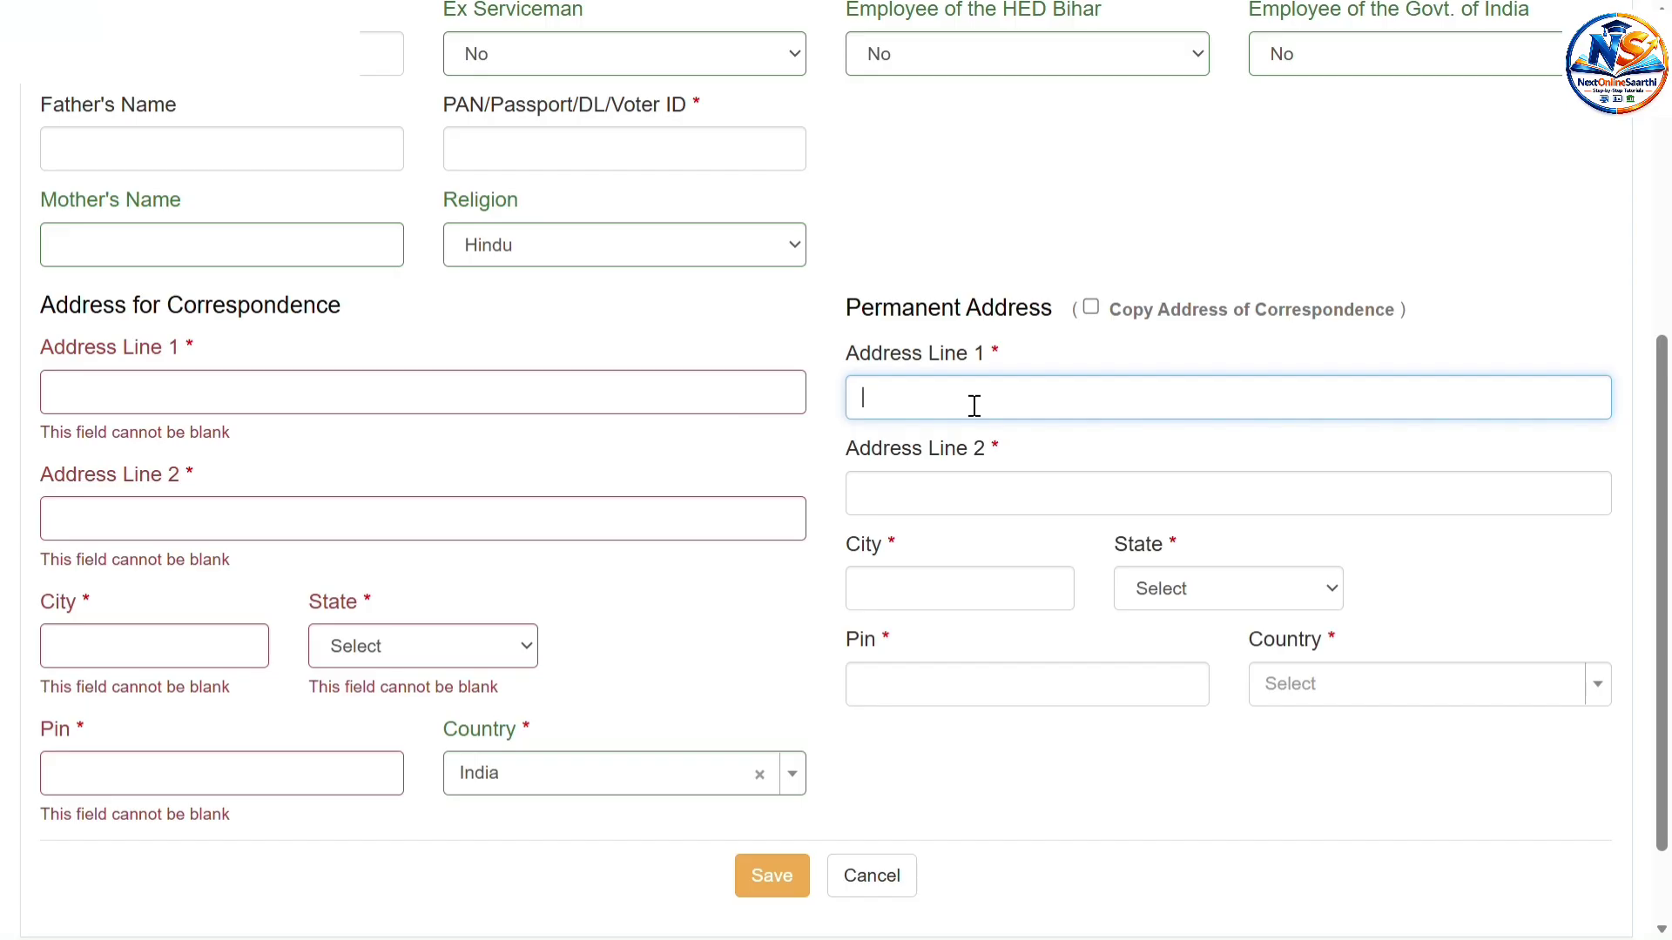
click(963, 488)
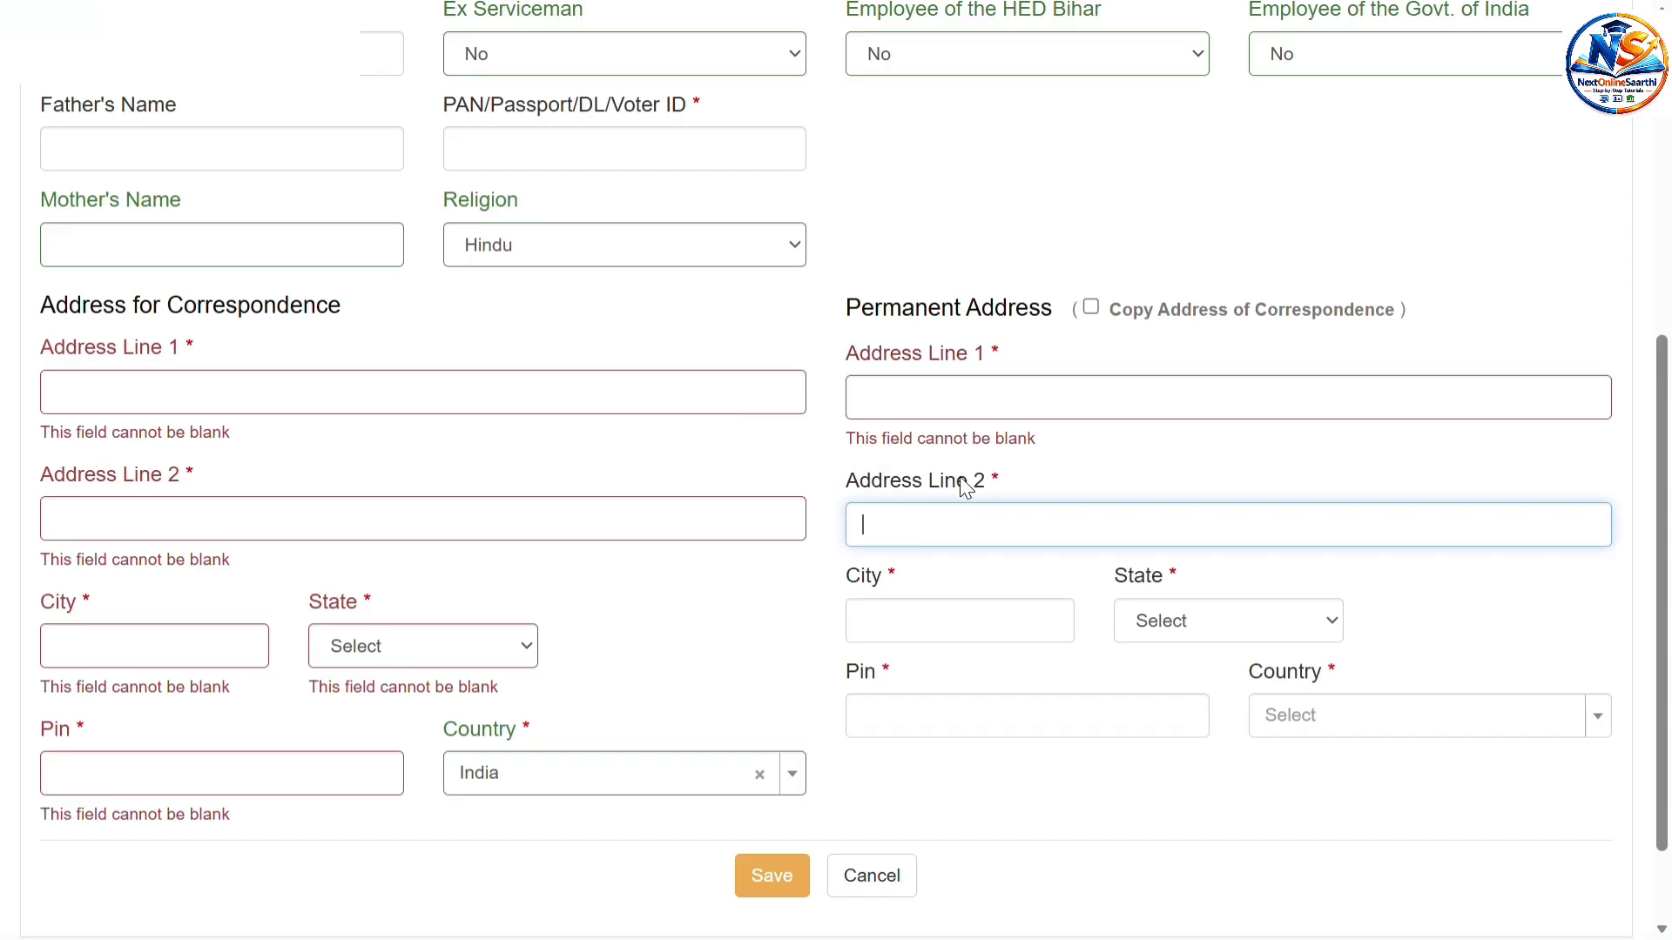
click(939, 620)
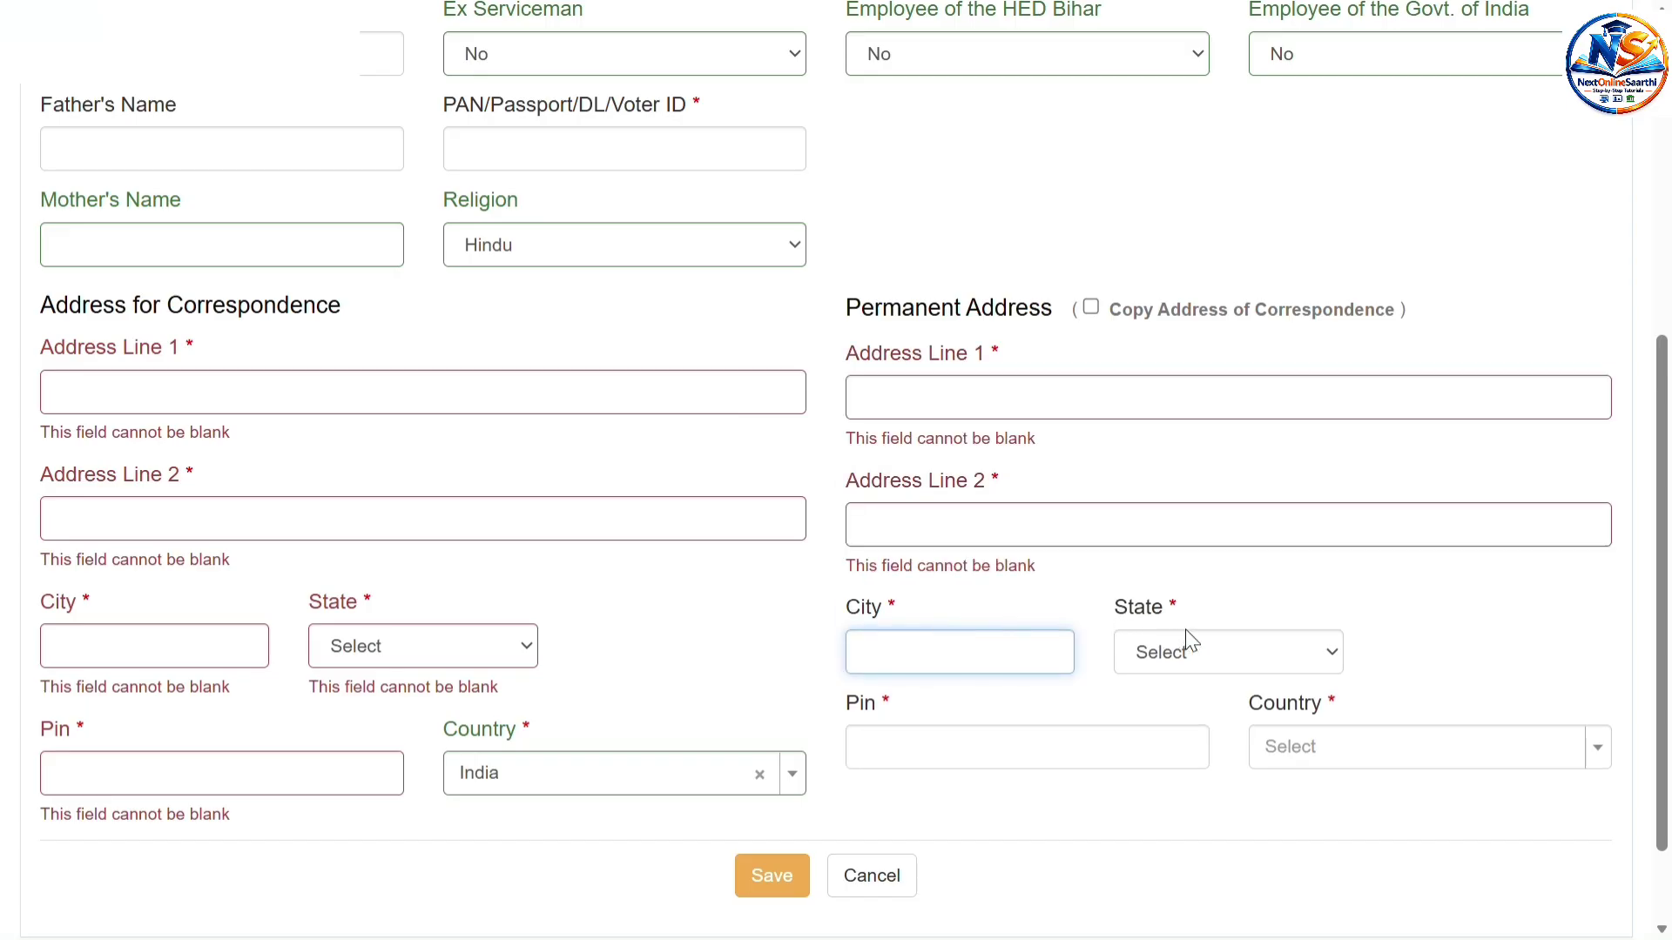
click(1288, 661)
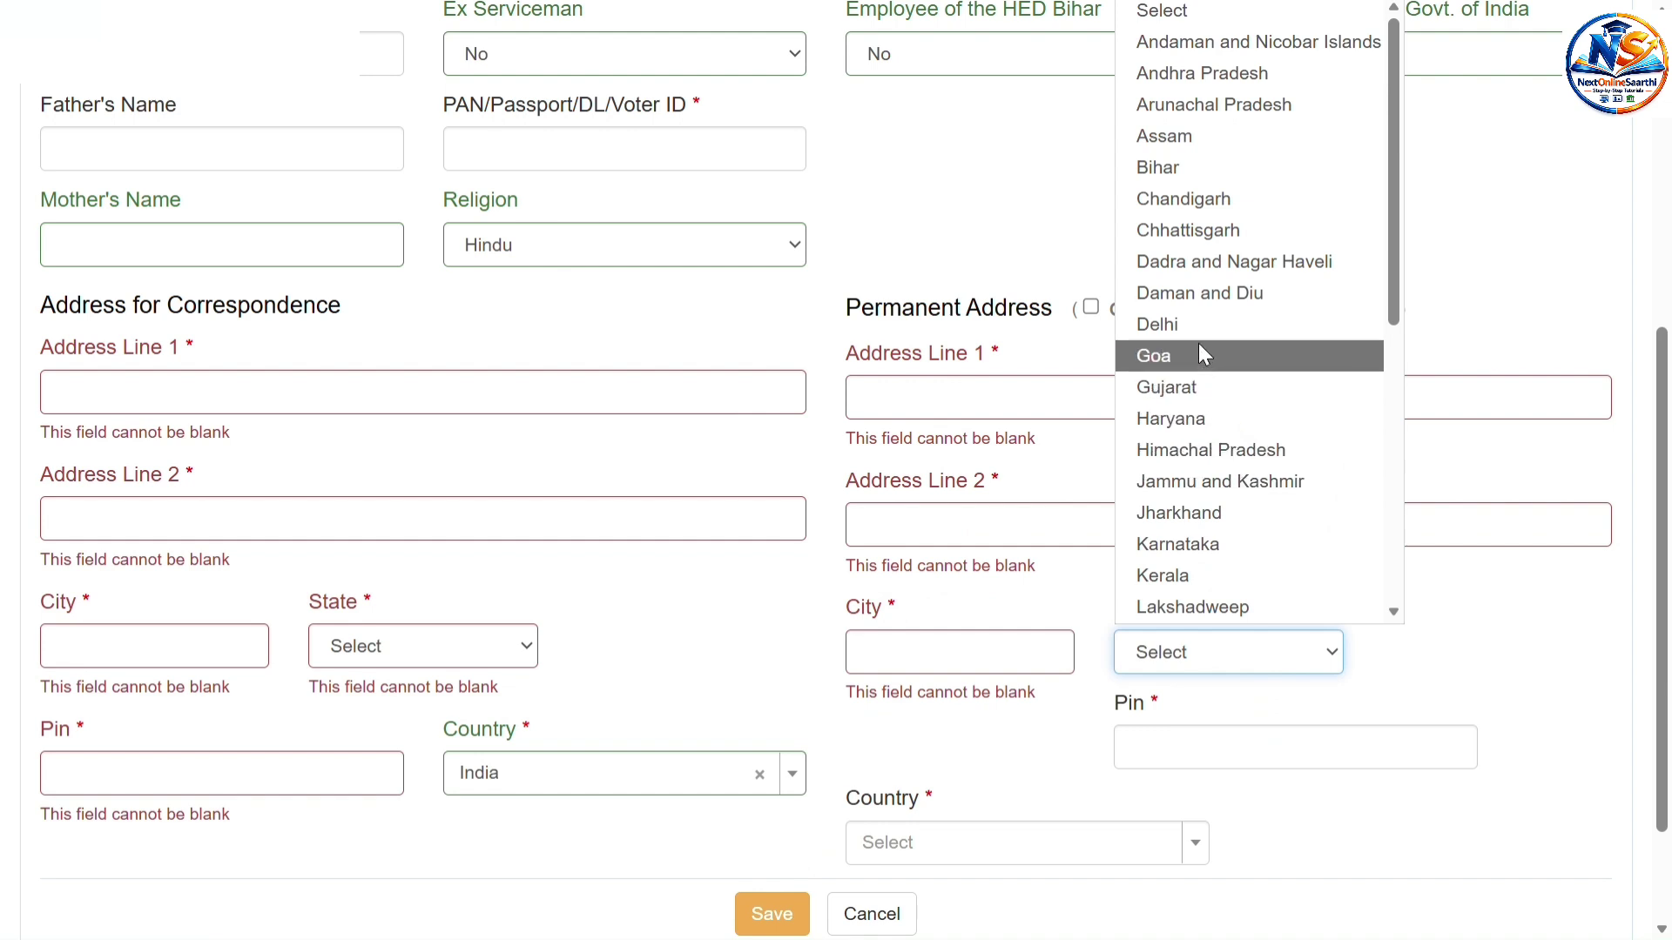
click(1187, 166)
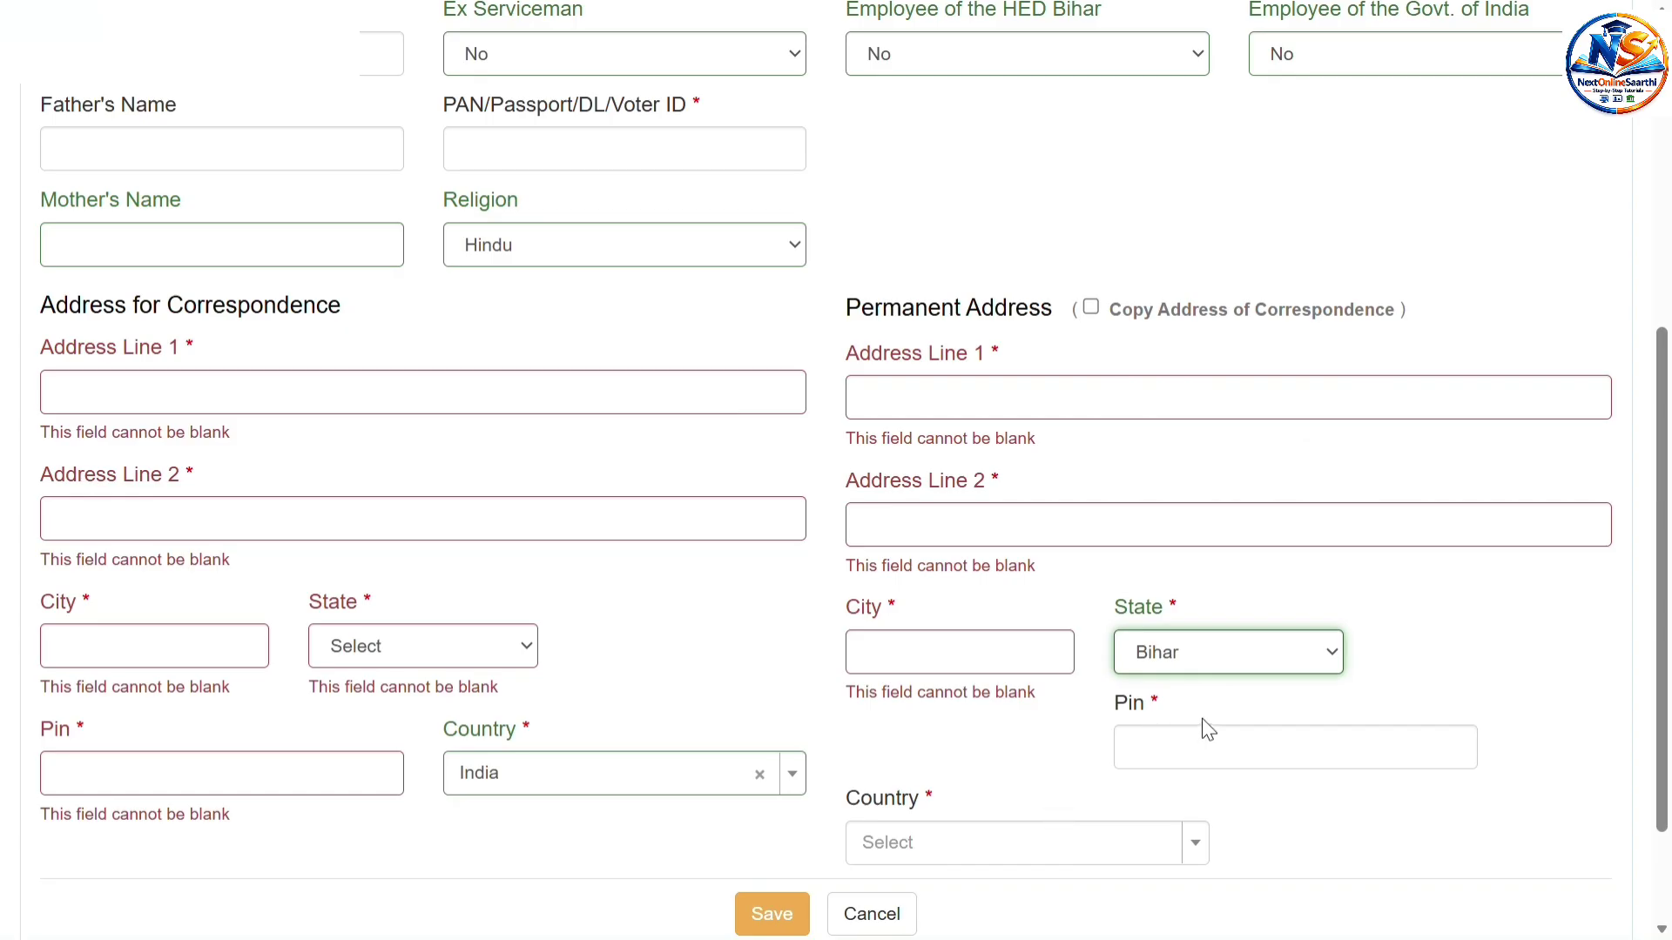
Leave the permanent address Pin blank and set its country to India.
click(1202, 745)
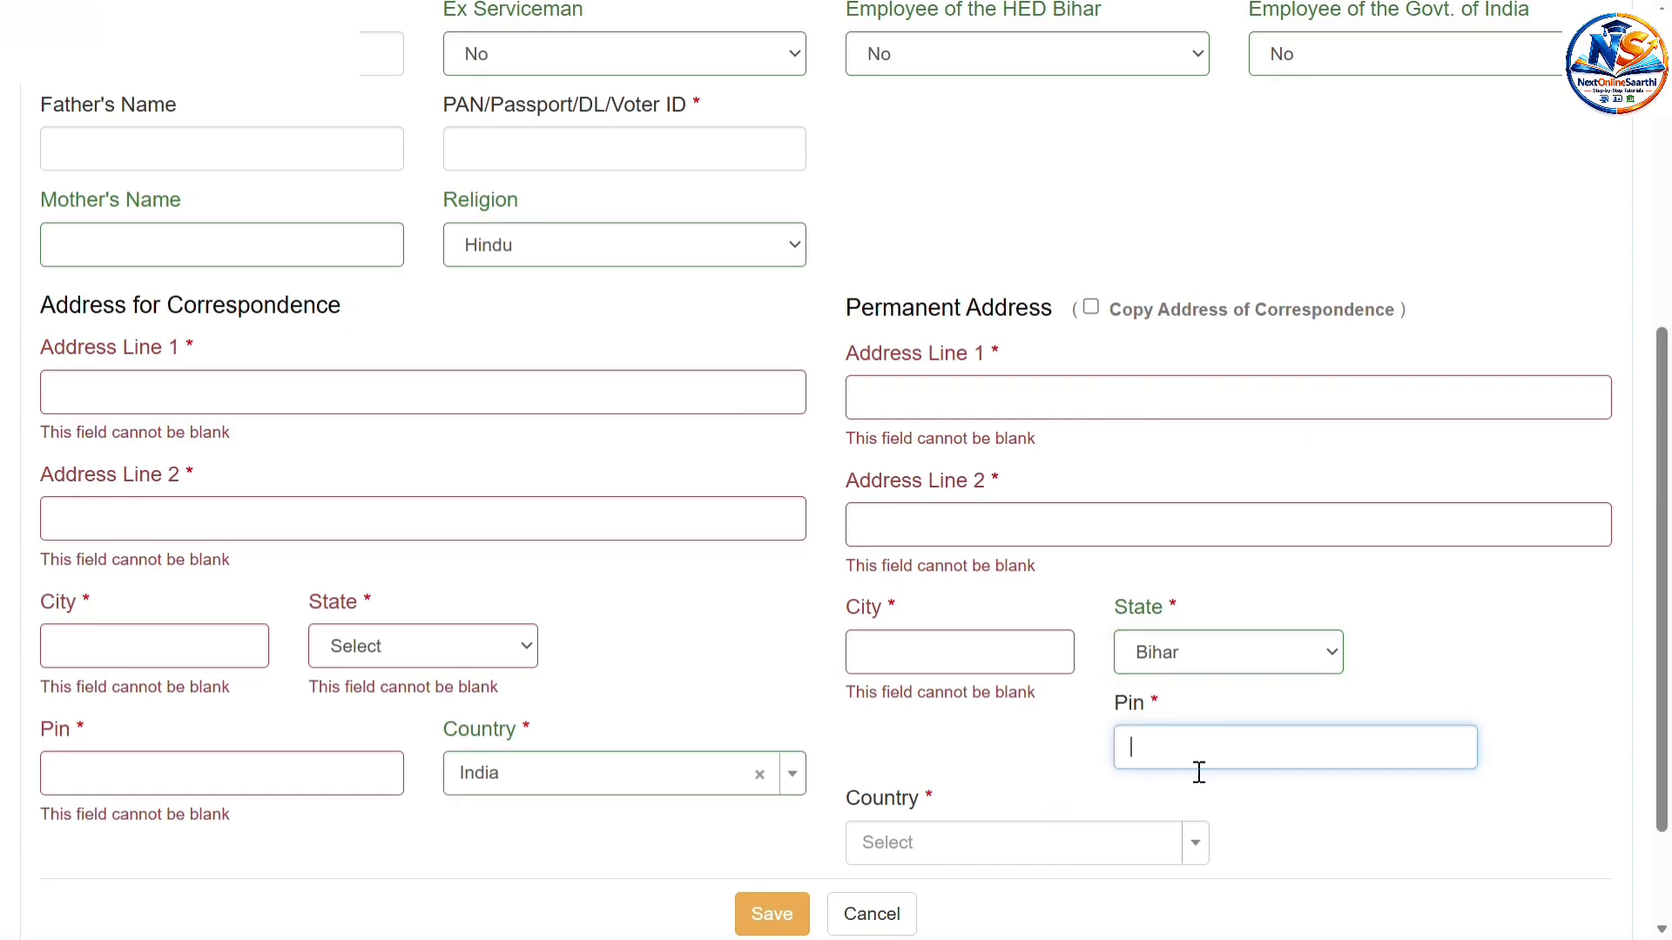
click(1194, 842)
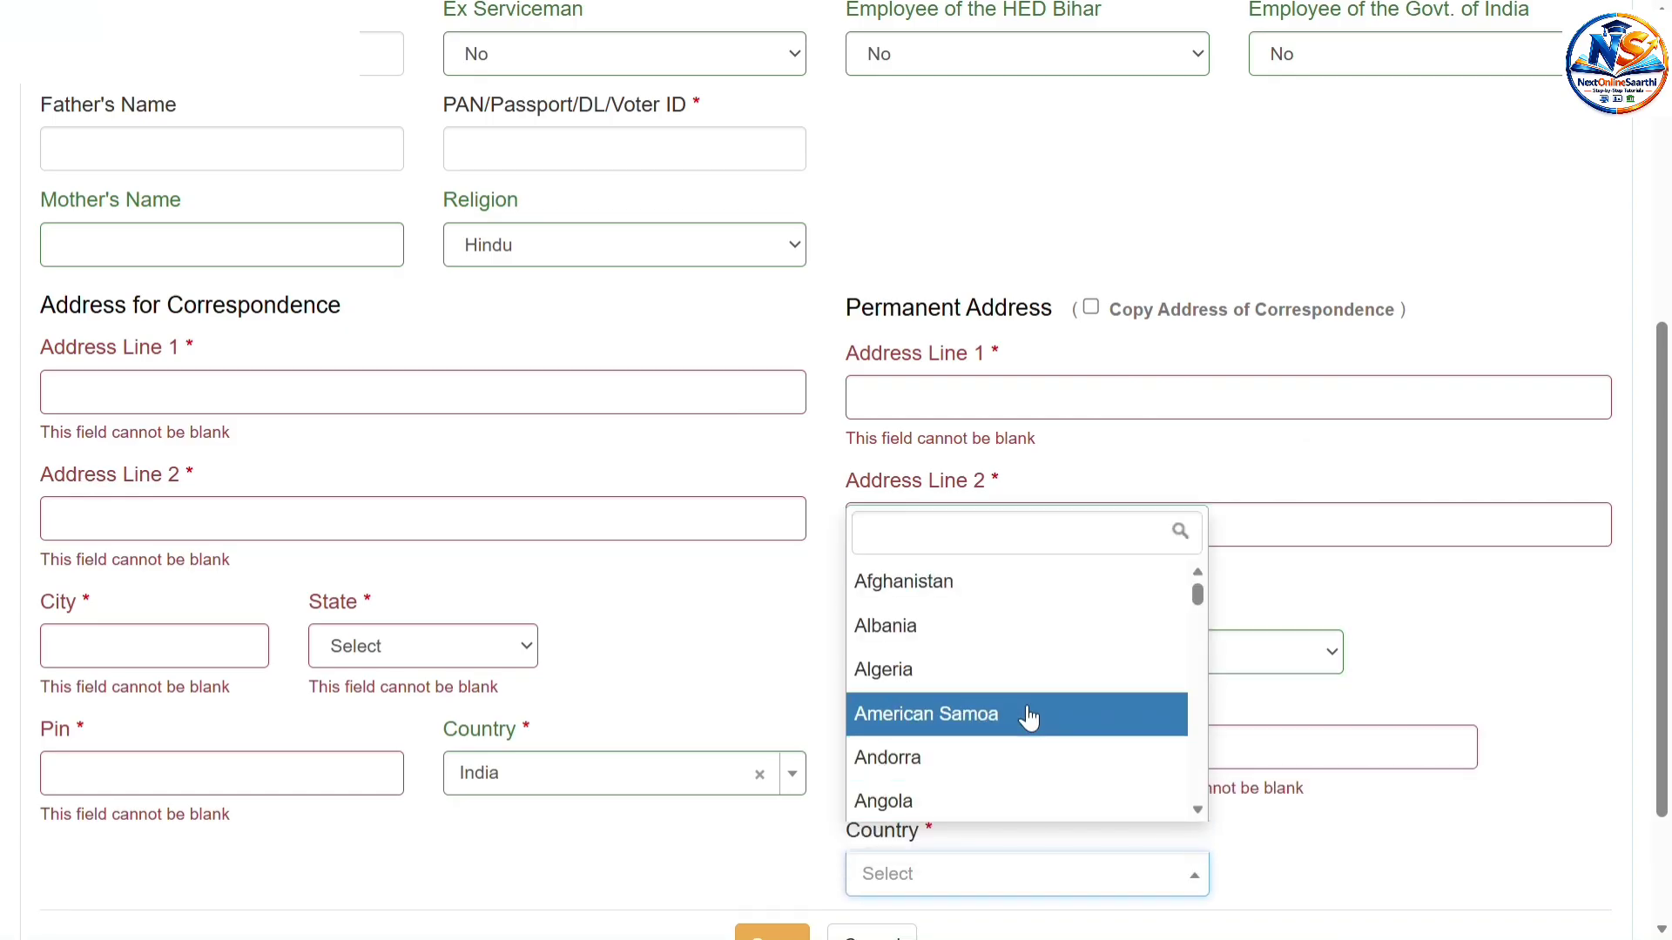
text(ind)
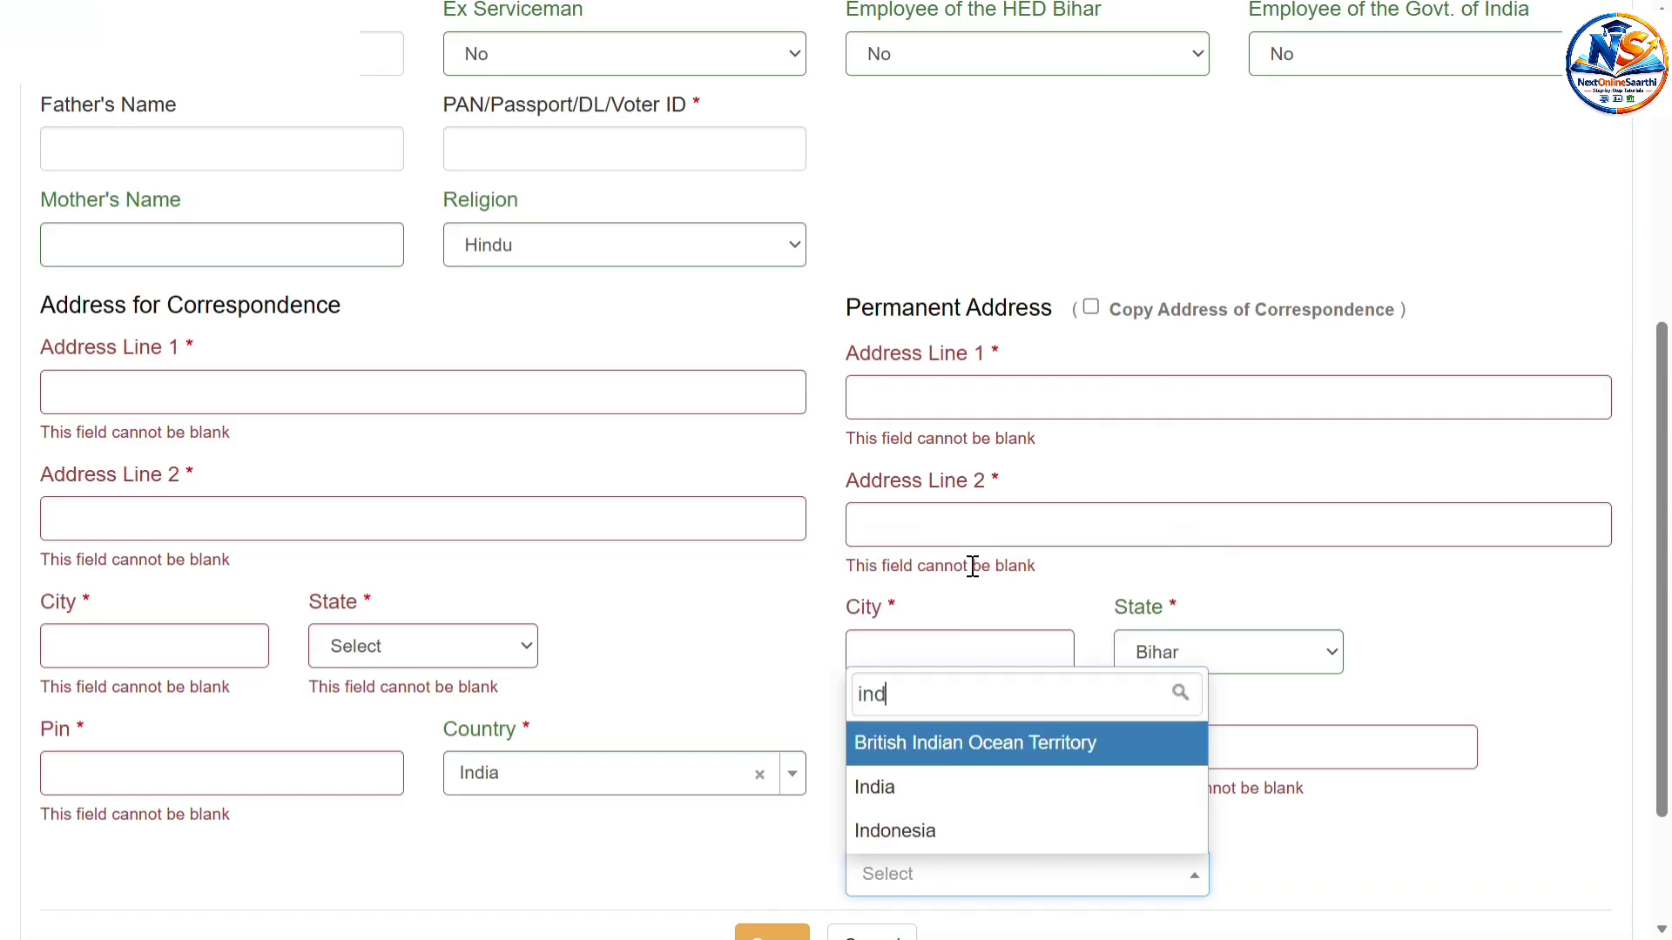
text(ia)
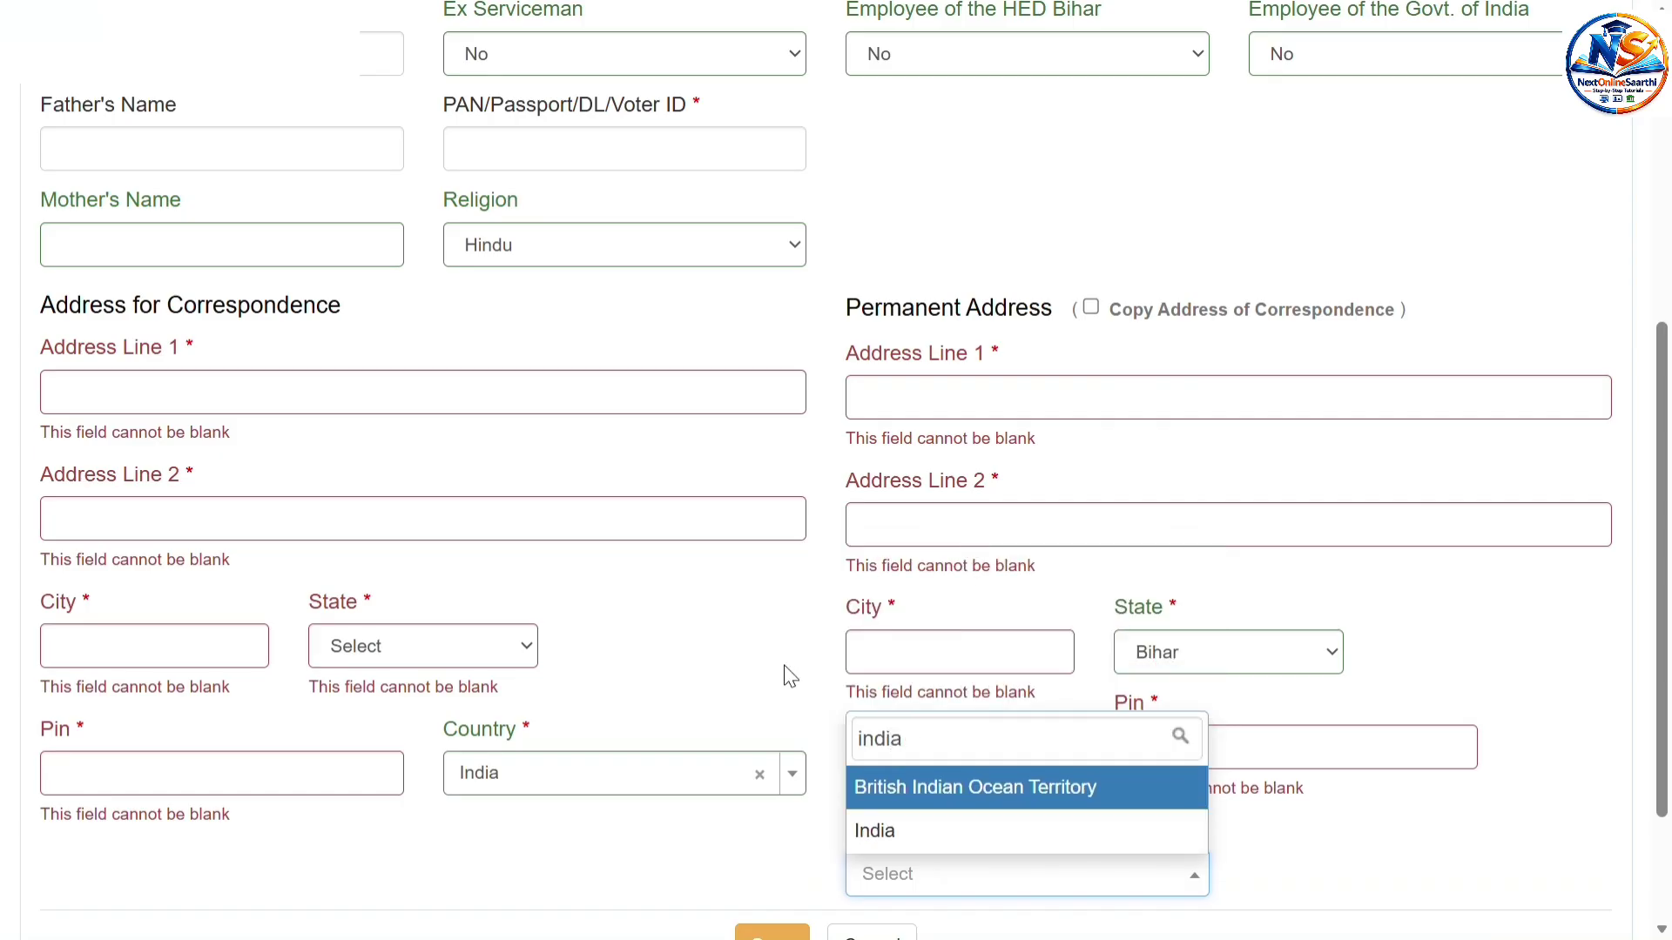
click(932, 842)
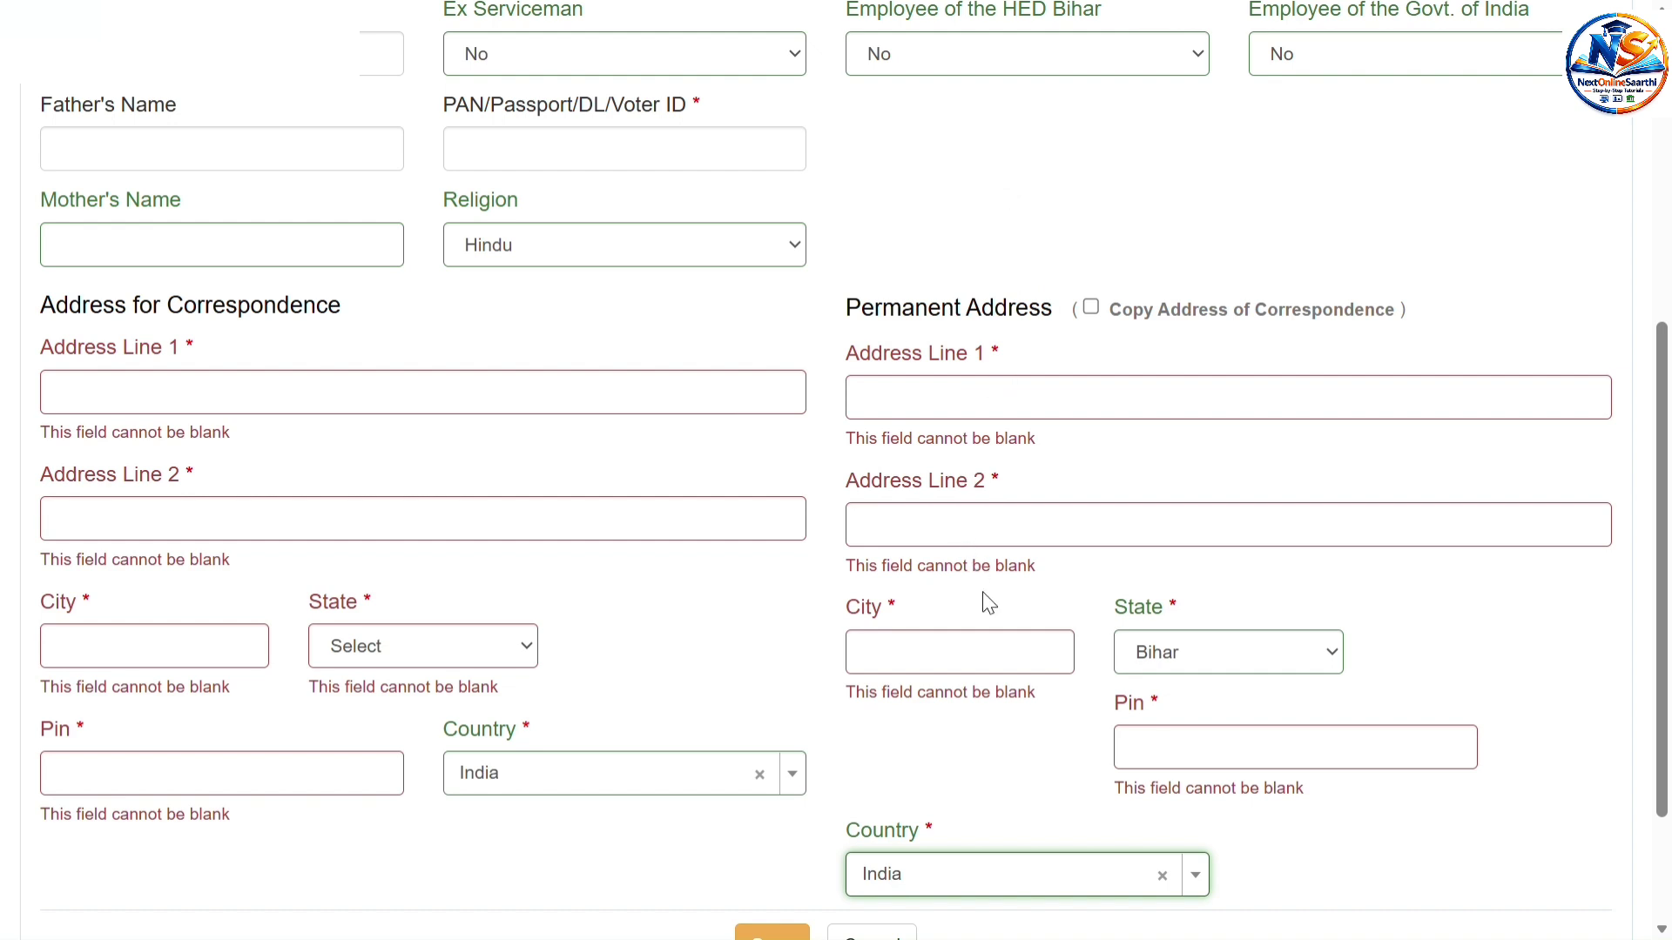
Save the general details and continue to the Education section.
scroll(988, 601, down, 1)
scroll(988, 600, down, 1)
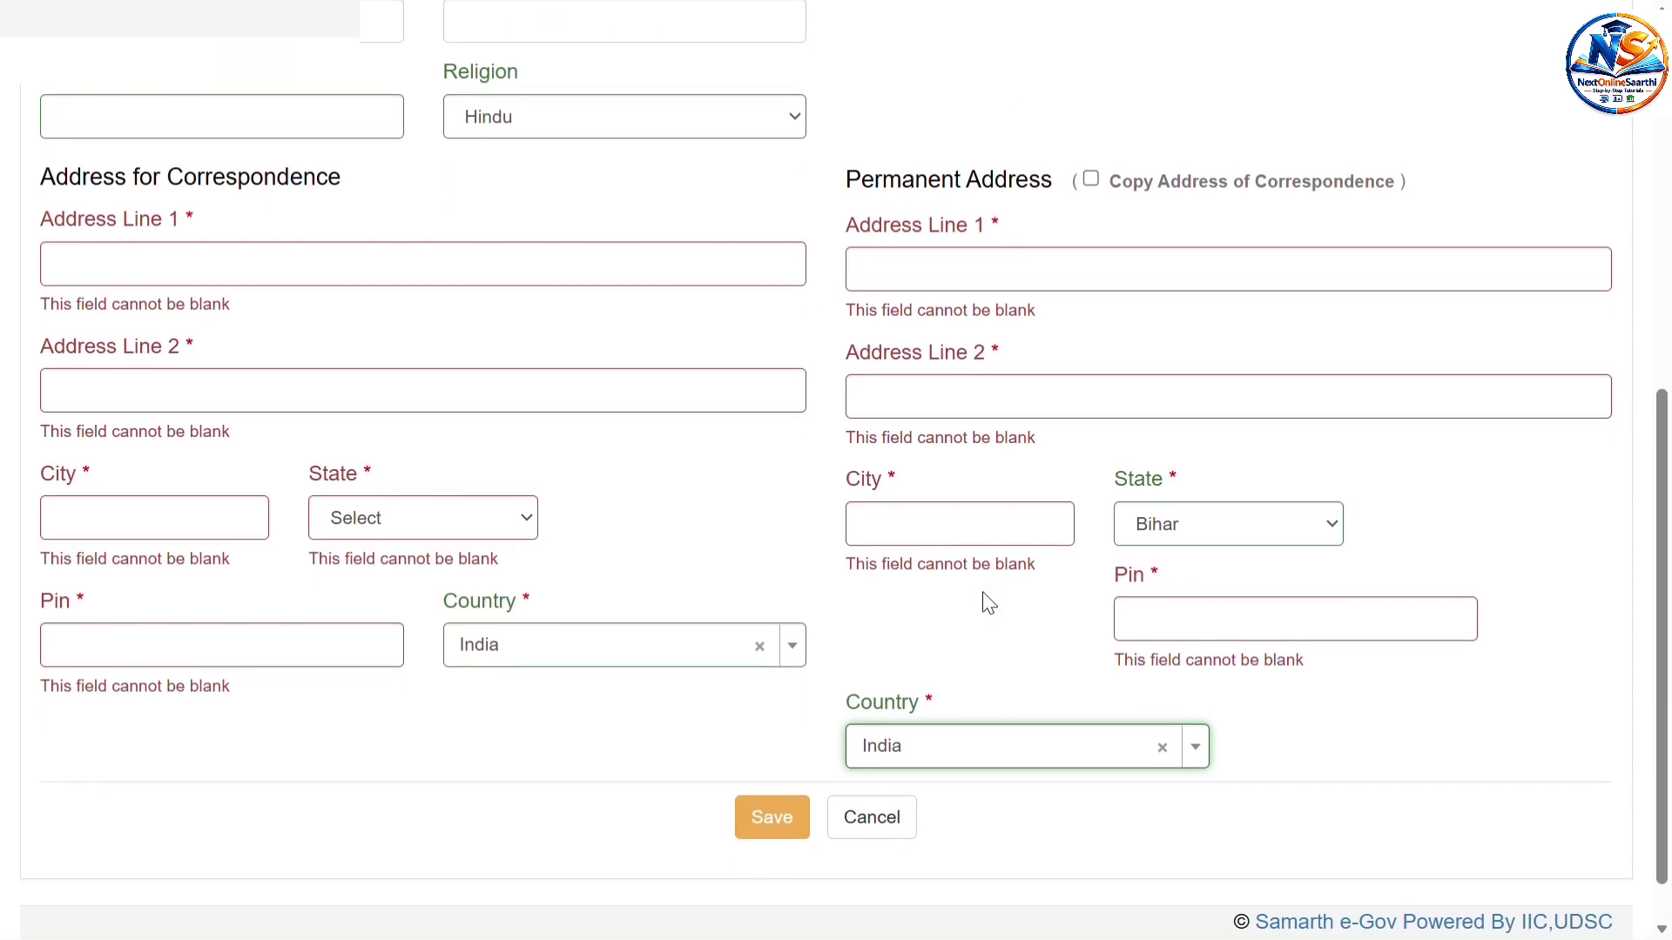
click(787, 829)
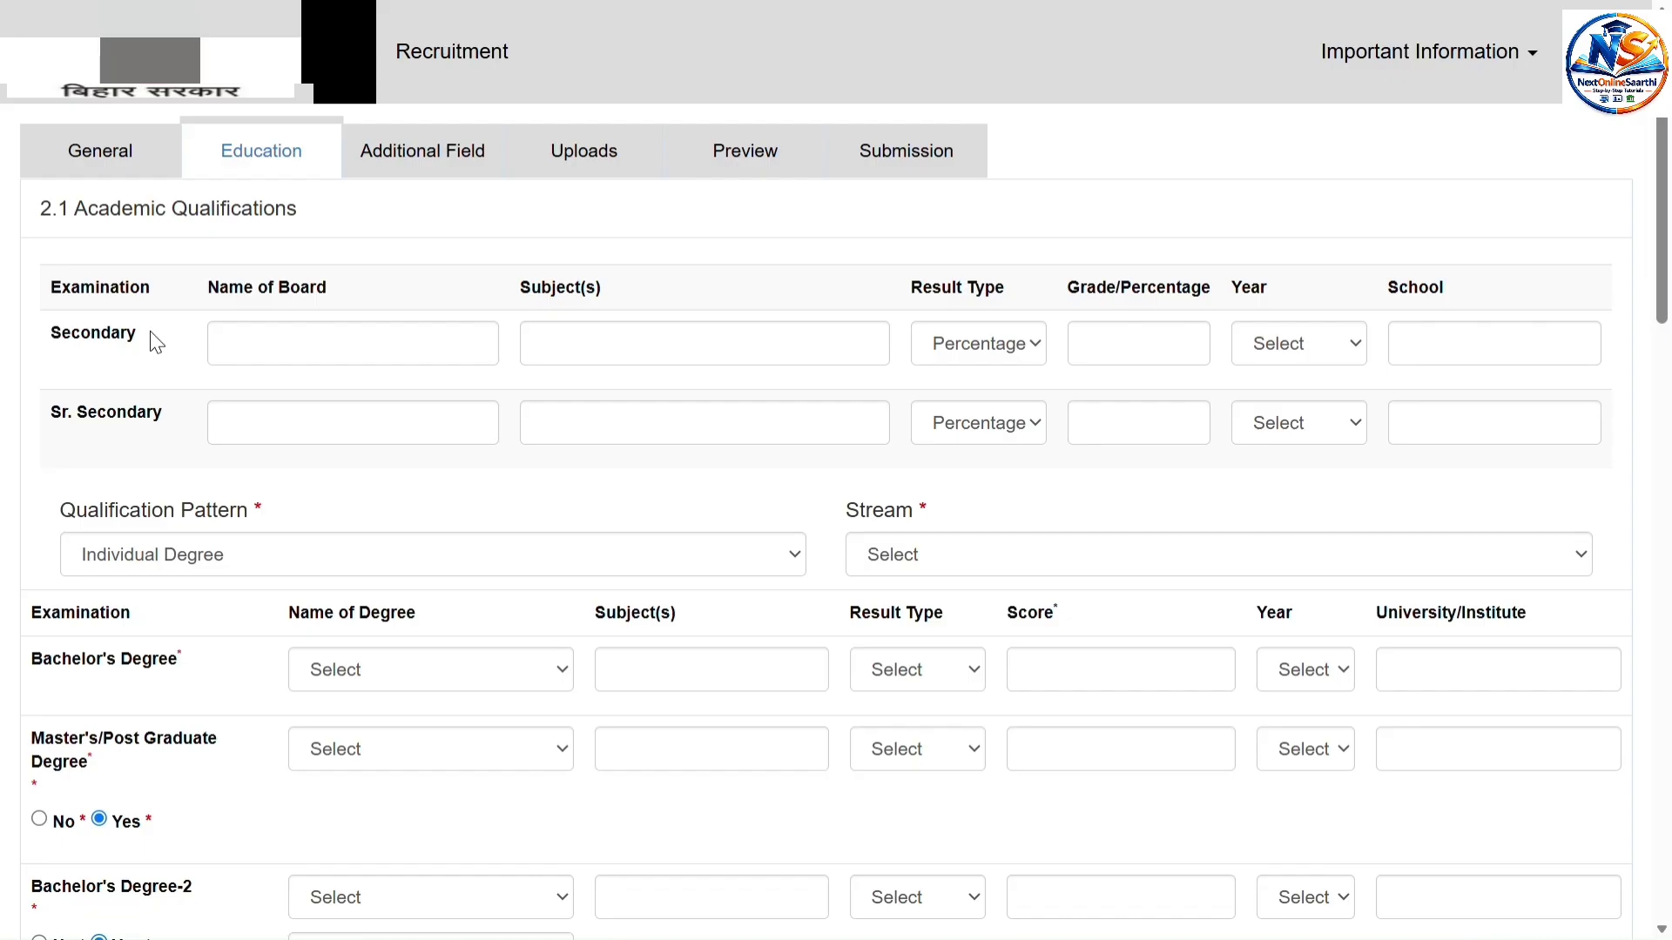
Set the Secondary examination's result type to Percentage and year to 2017, leaving the board, subjects, grade and school blank.
click(245, 345)
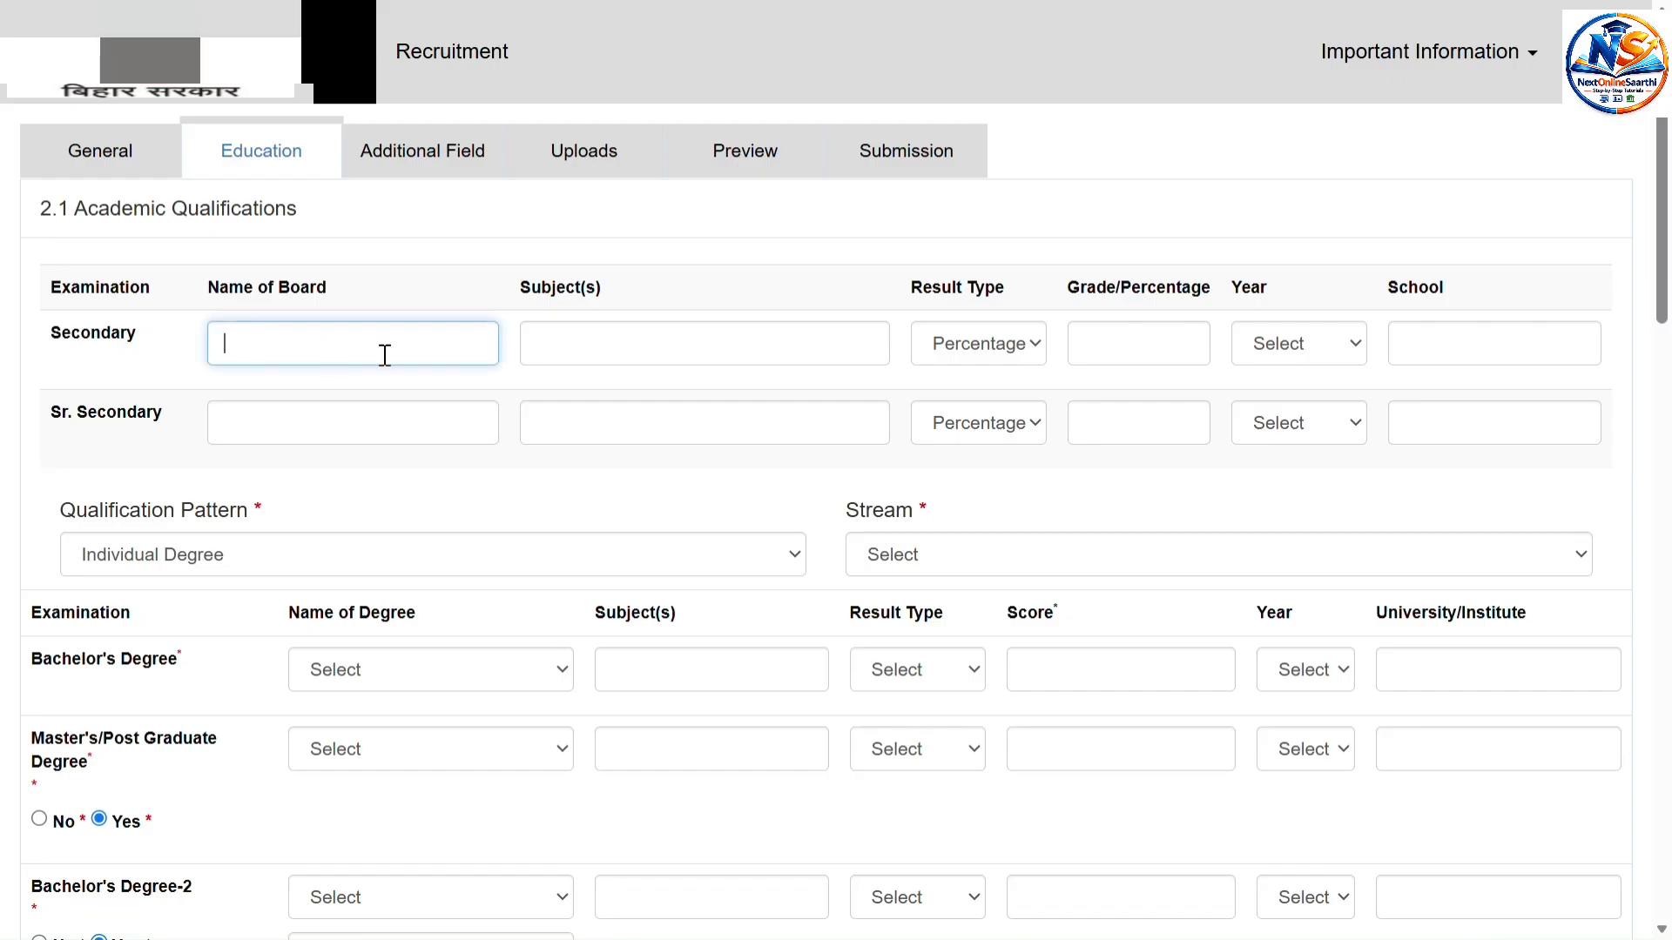
click(585, 353)
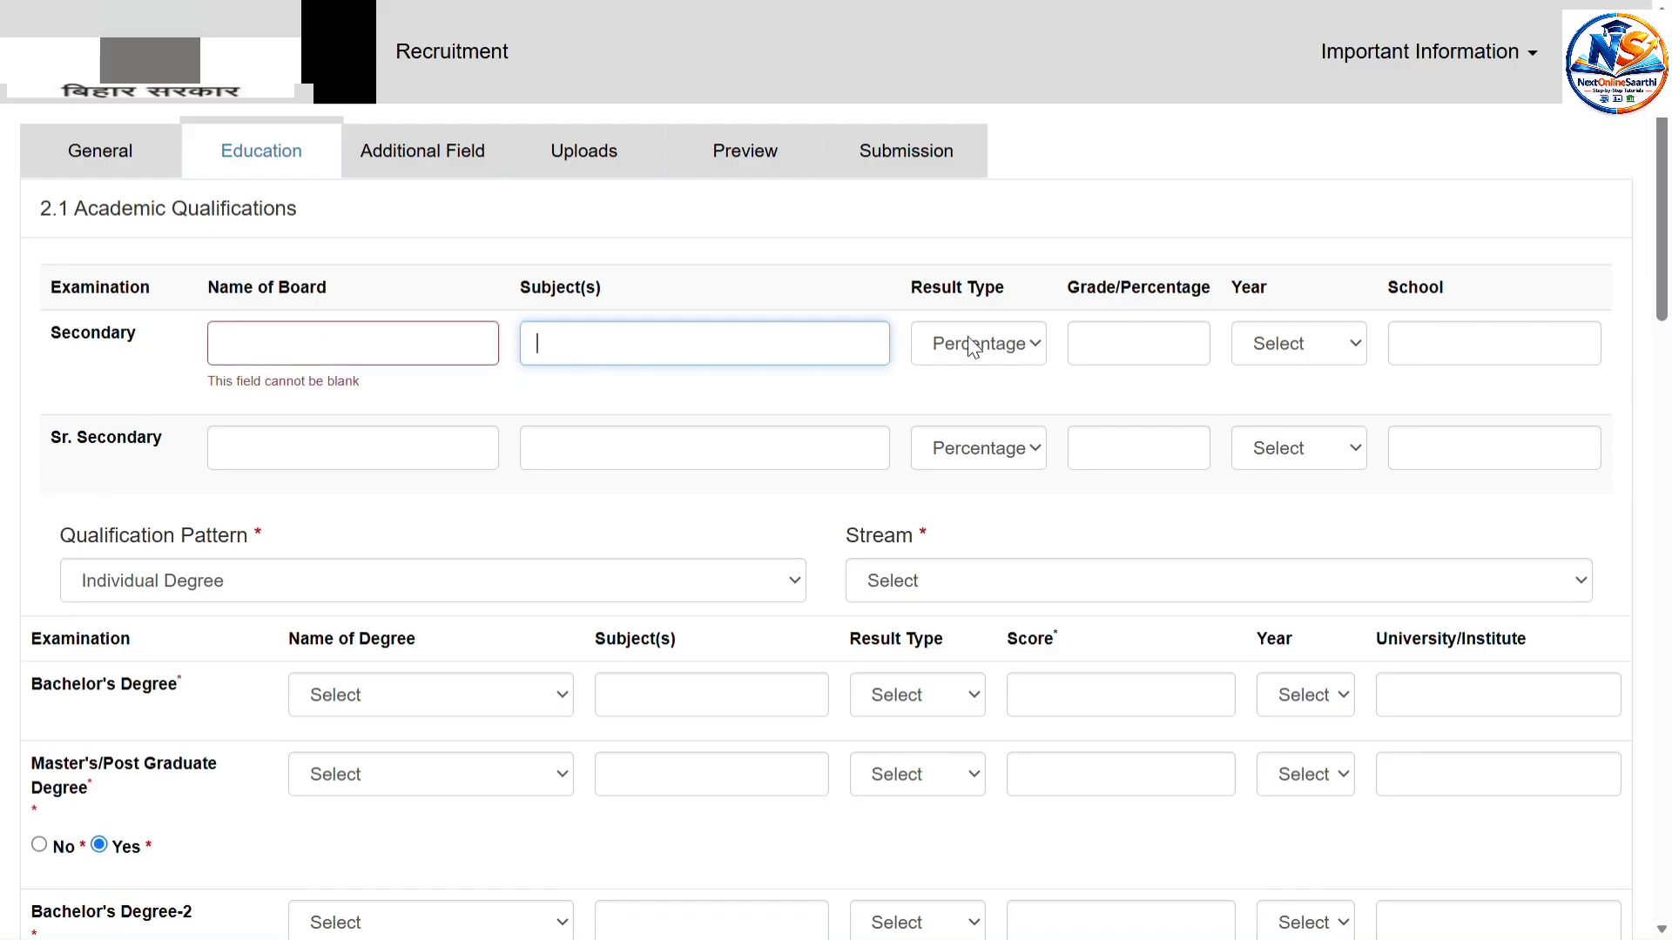
click(1036, 344)
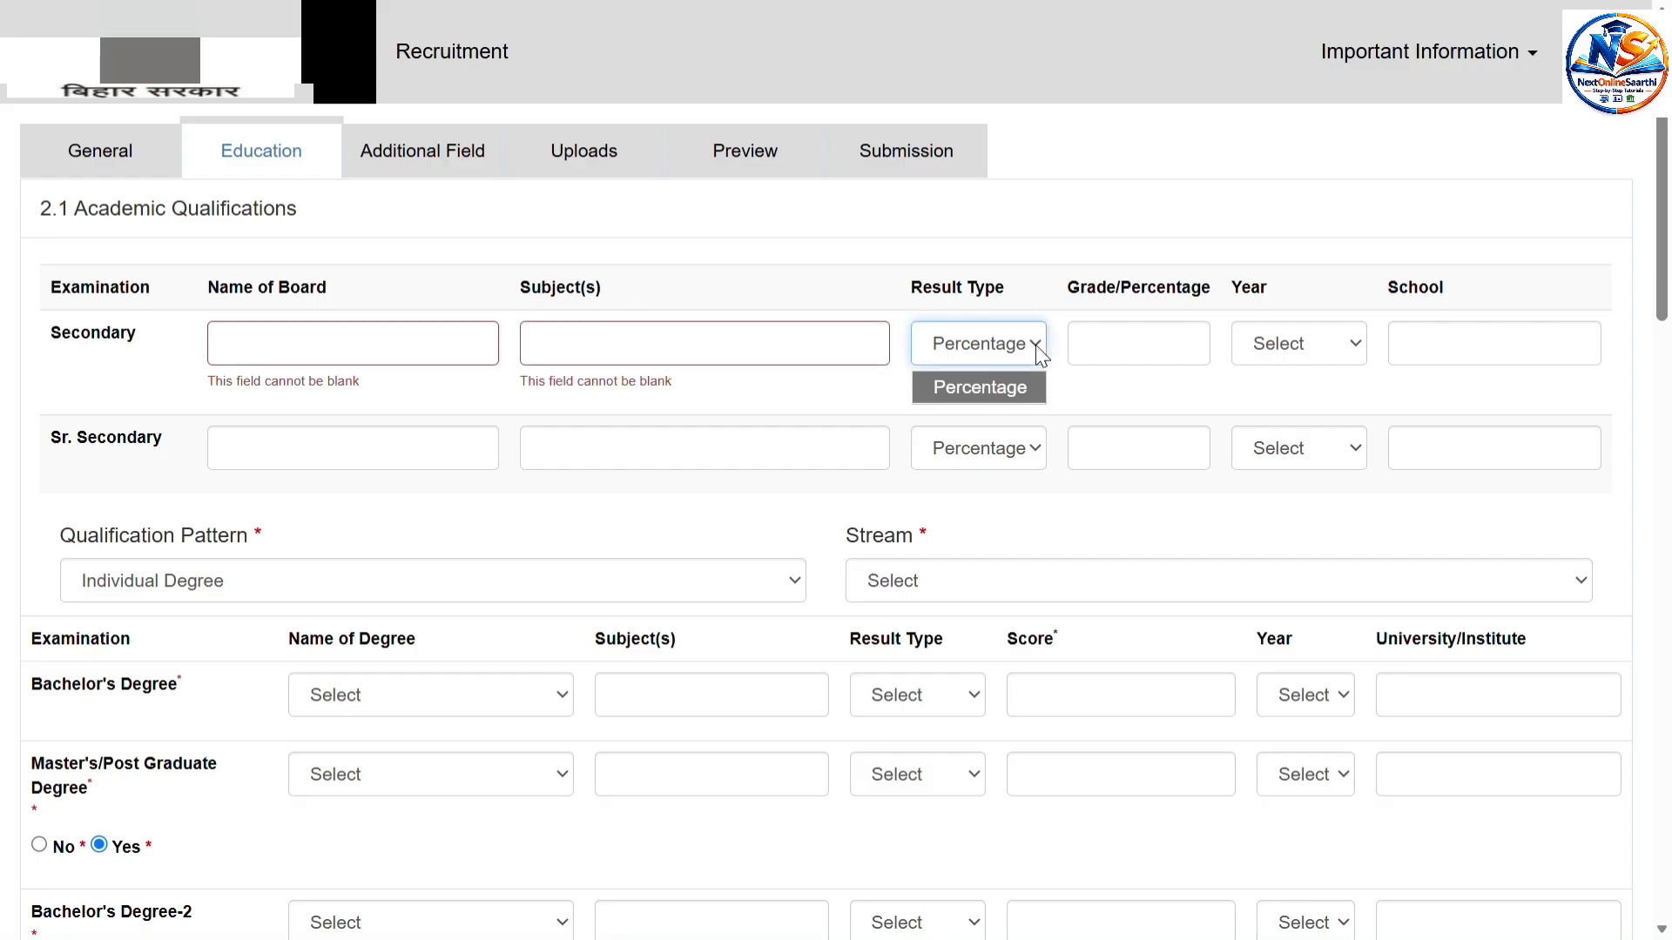
click(1010, 392)
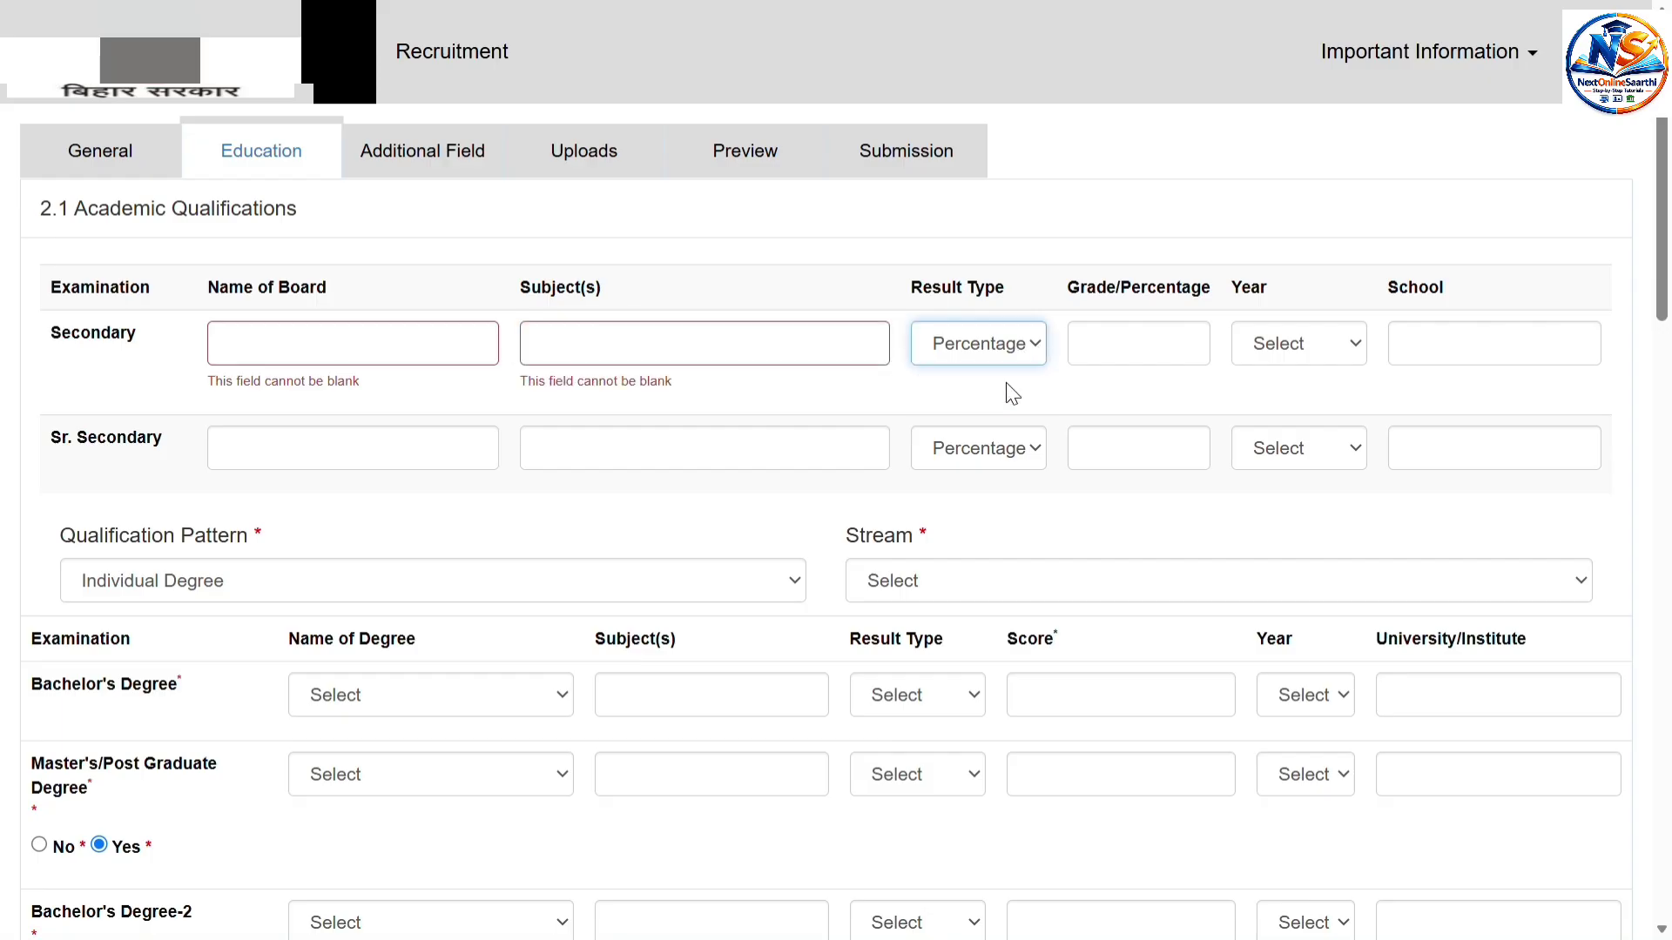
click(1107, 341)
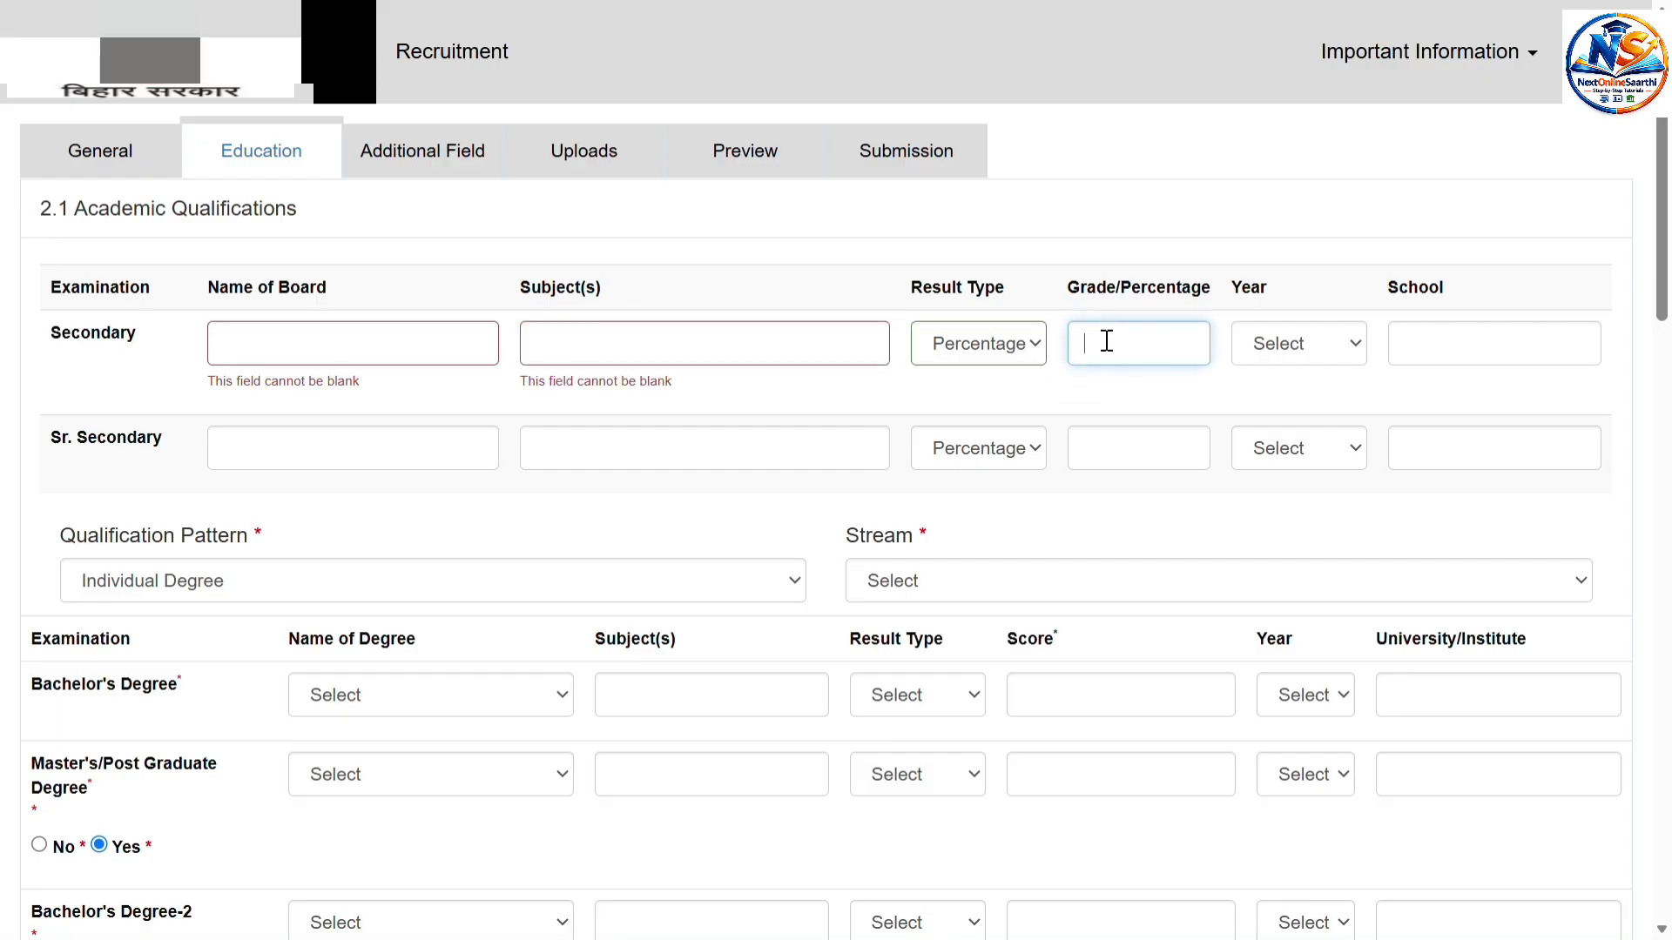
click(1348, 347)
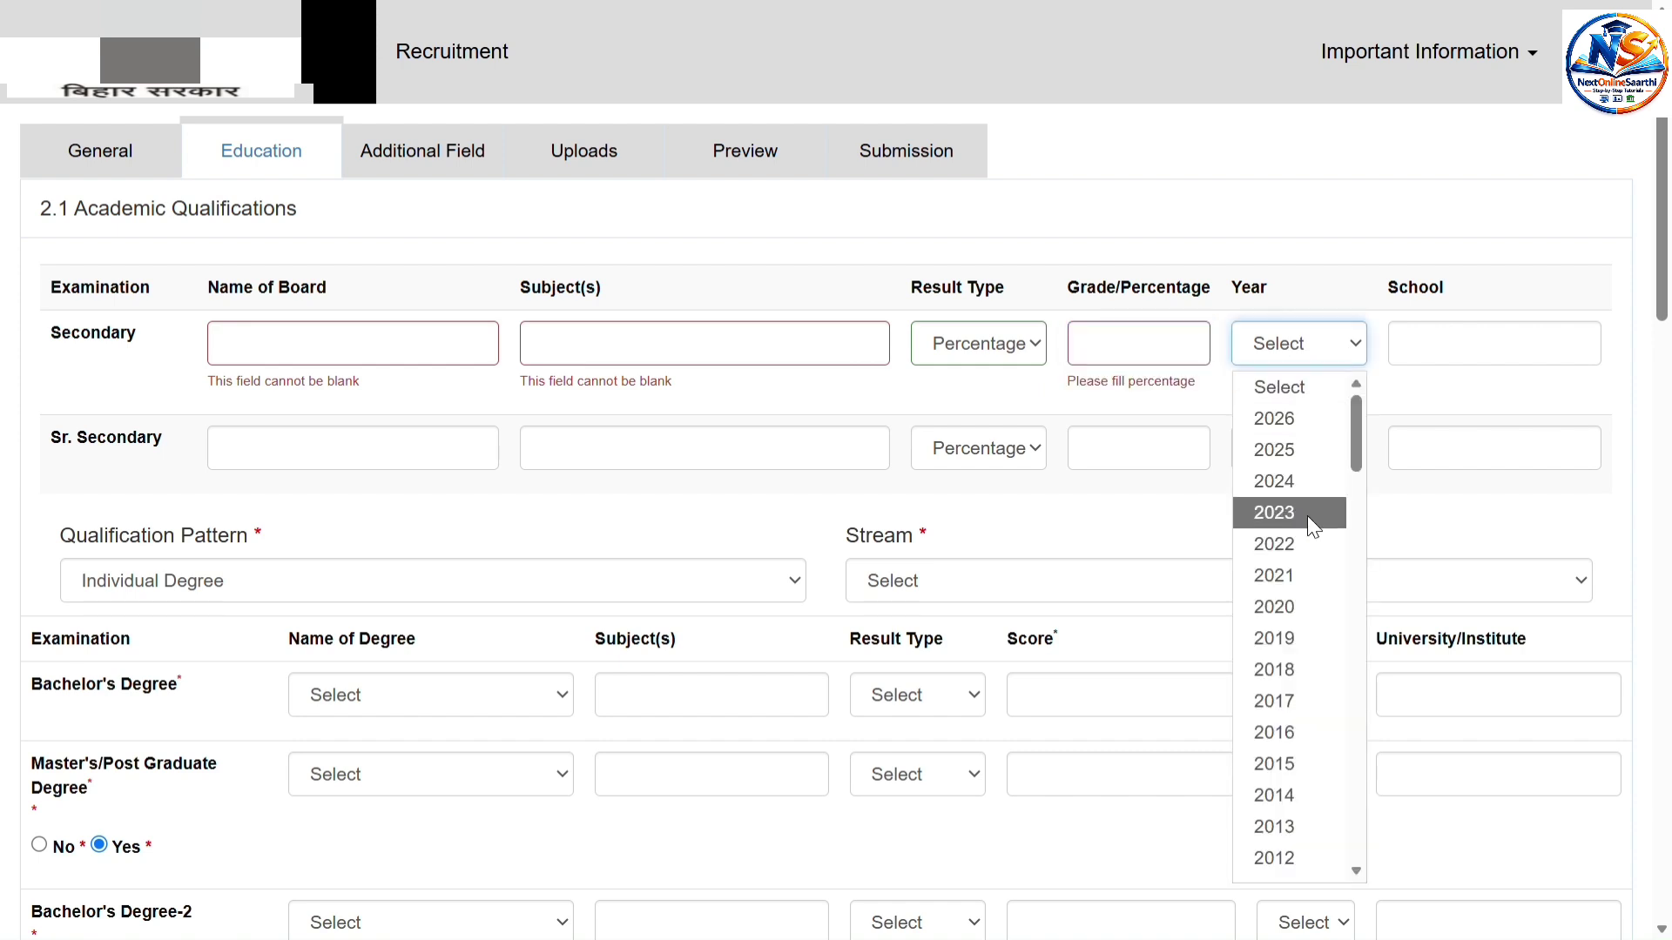
click(1298, 701)
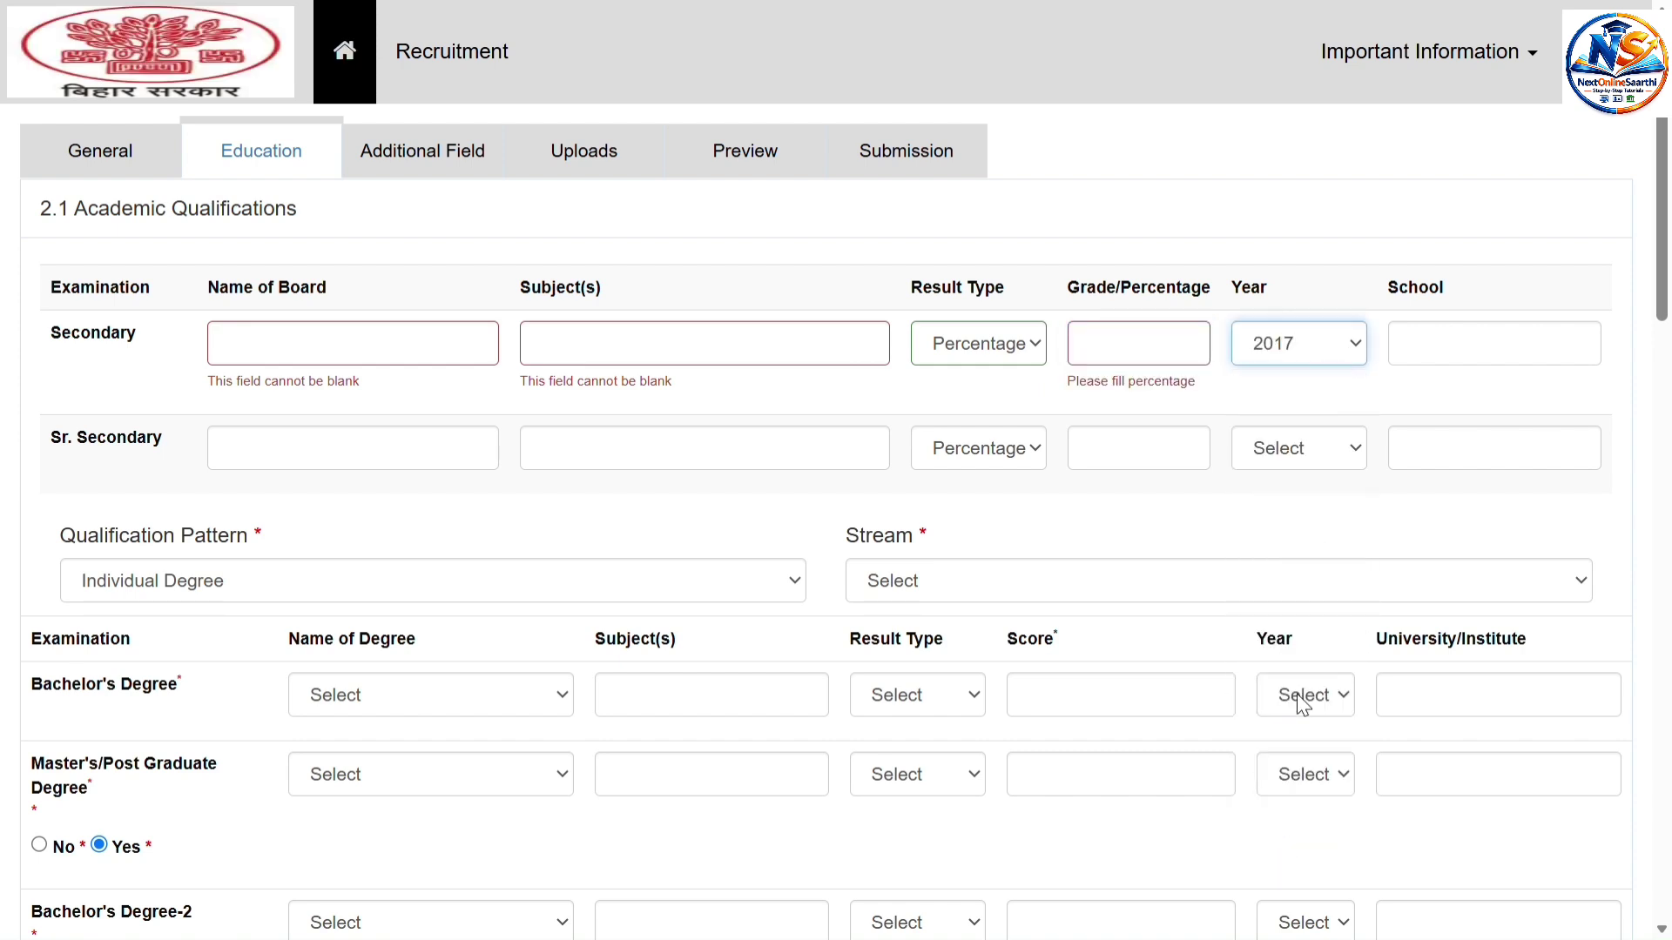
click(1432, 353)
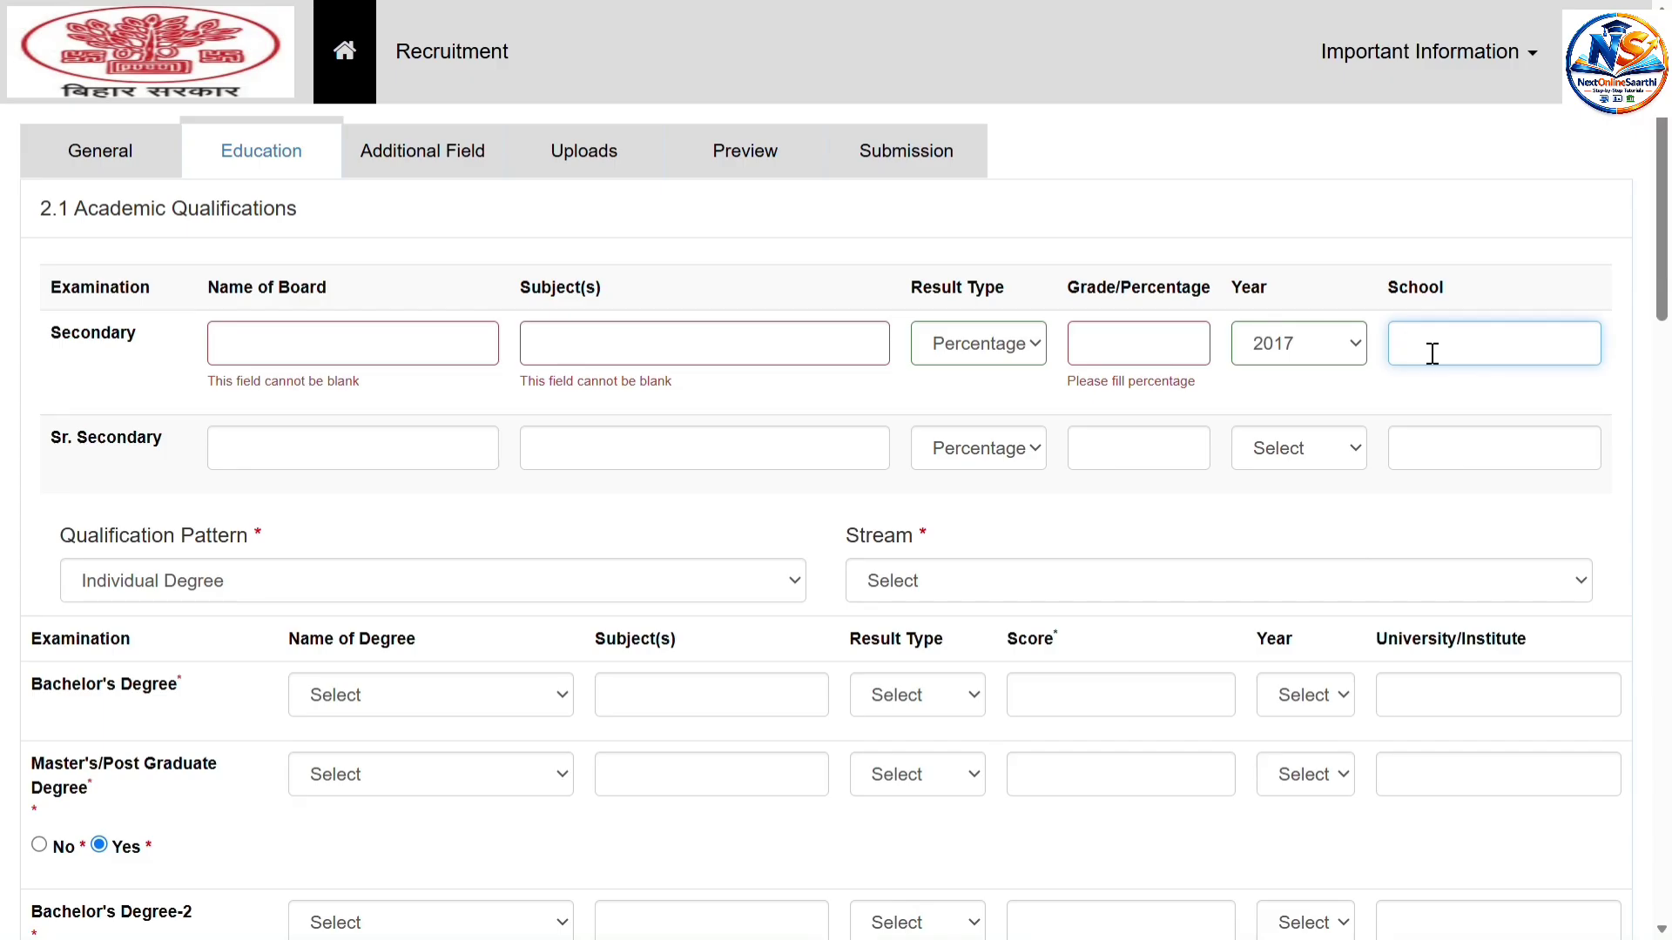
Leave the Sr. Secondary board blank and enter its subjects as "HINDI, ENGLISH, MATH, PHYSICS, CHEMISTRY, HINDI".
click(144, 478)
click(253, 441)
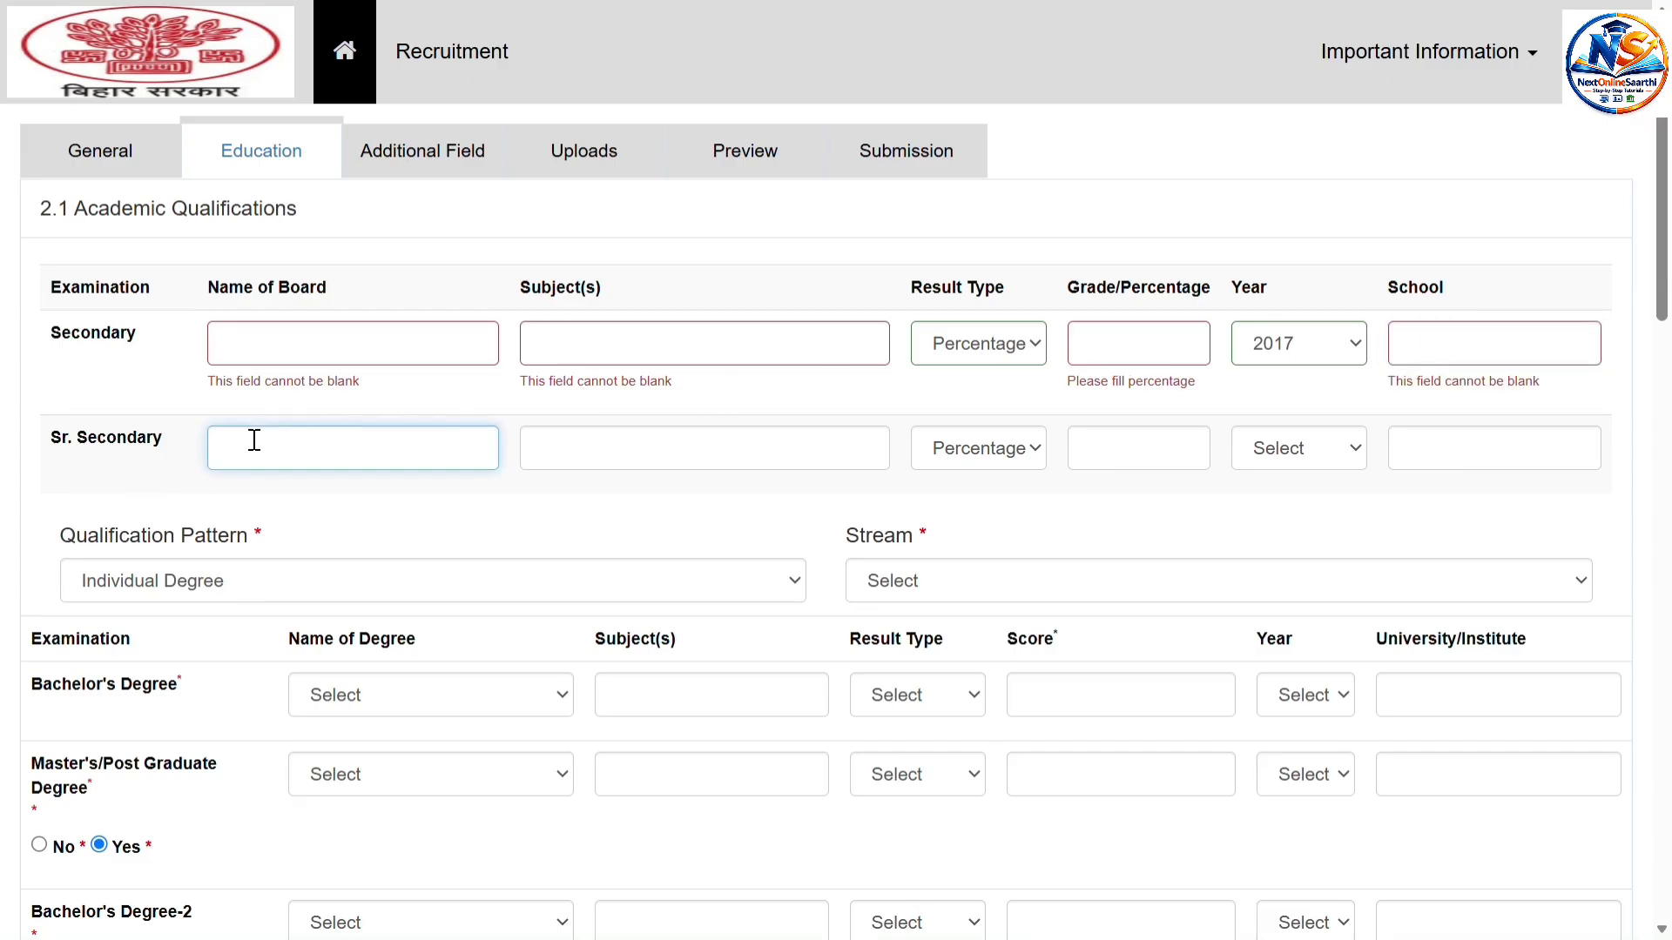
click(560, 446)
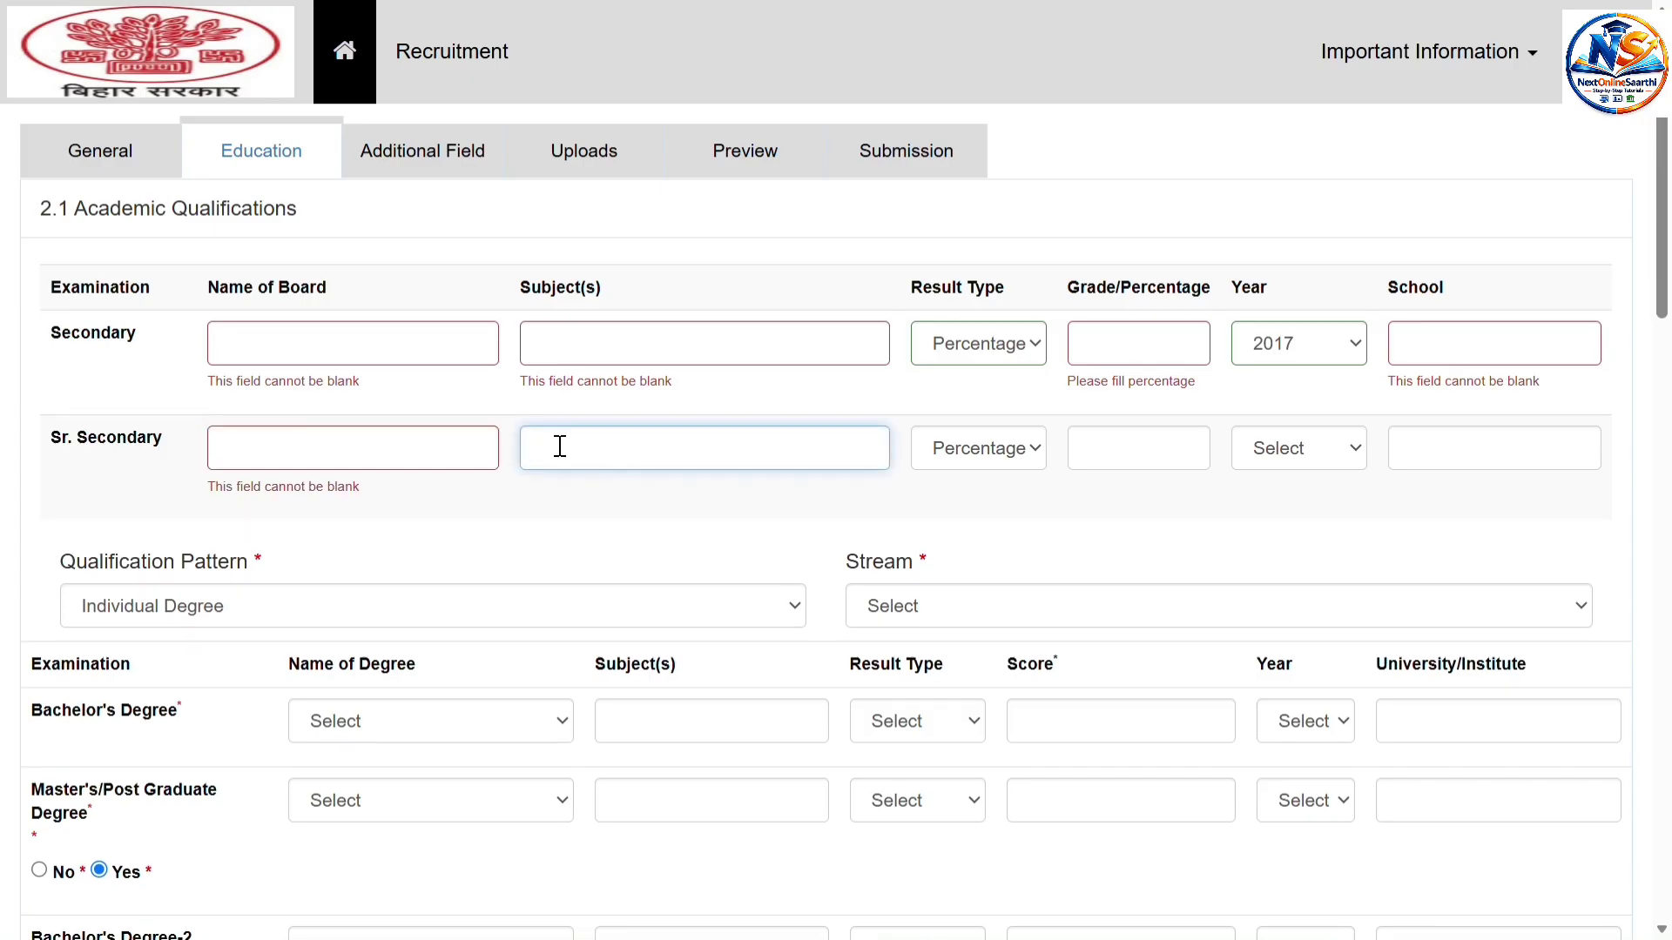
text(HINDI, ENGLISH, MATH,)
text(PHYS)
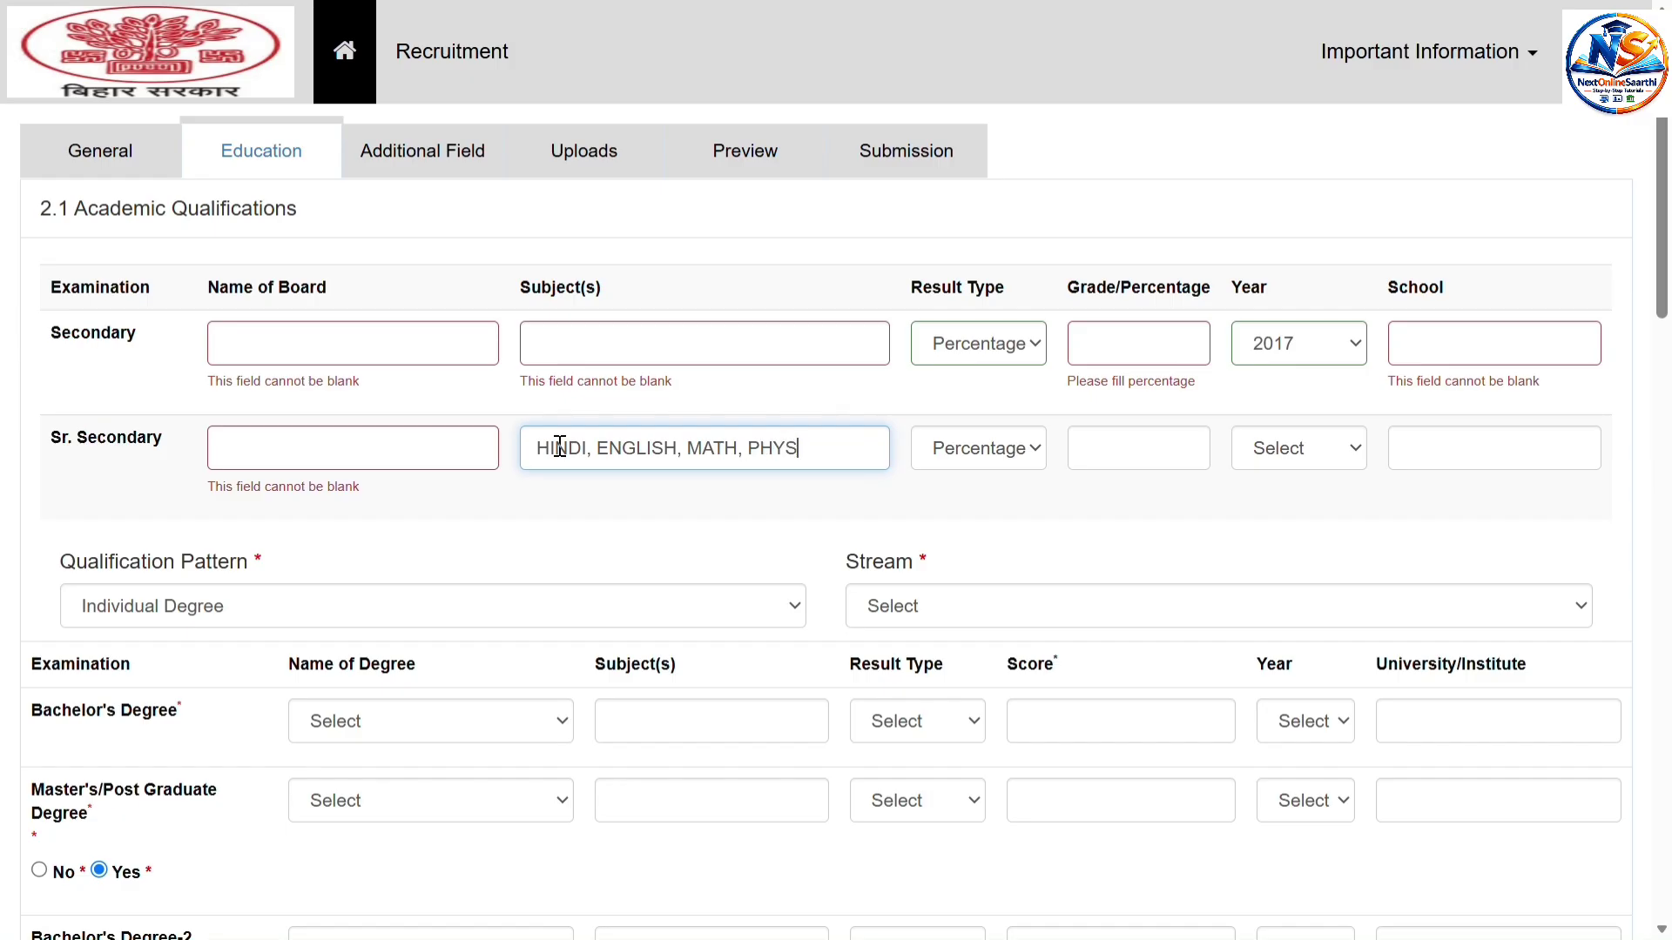
text(ICS, CHEMISTRY)
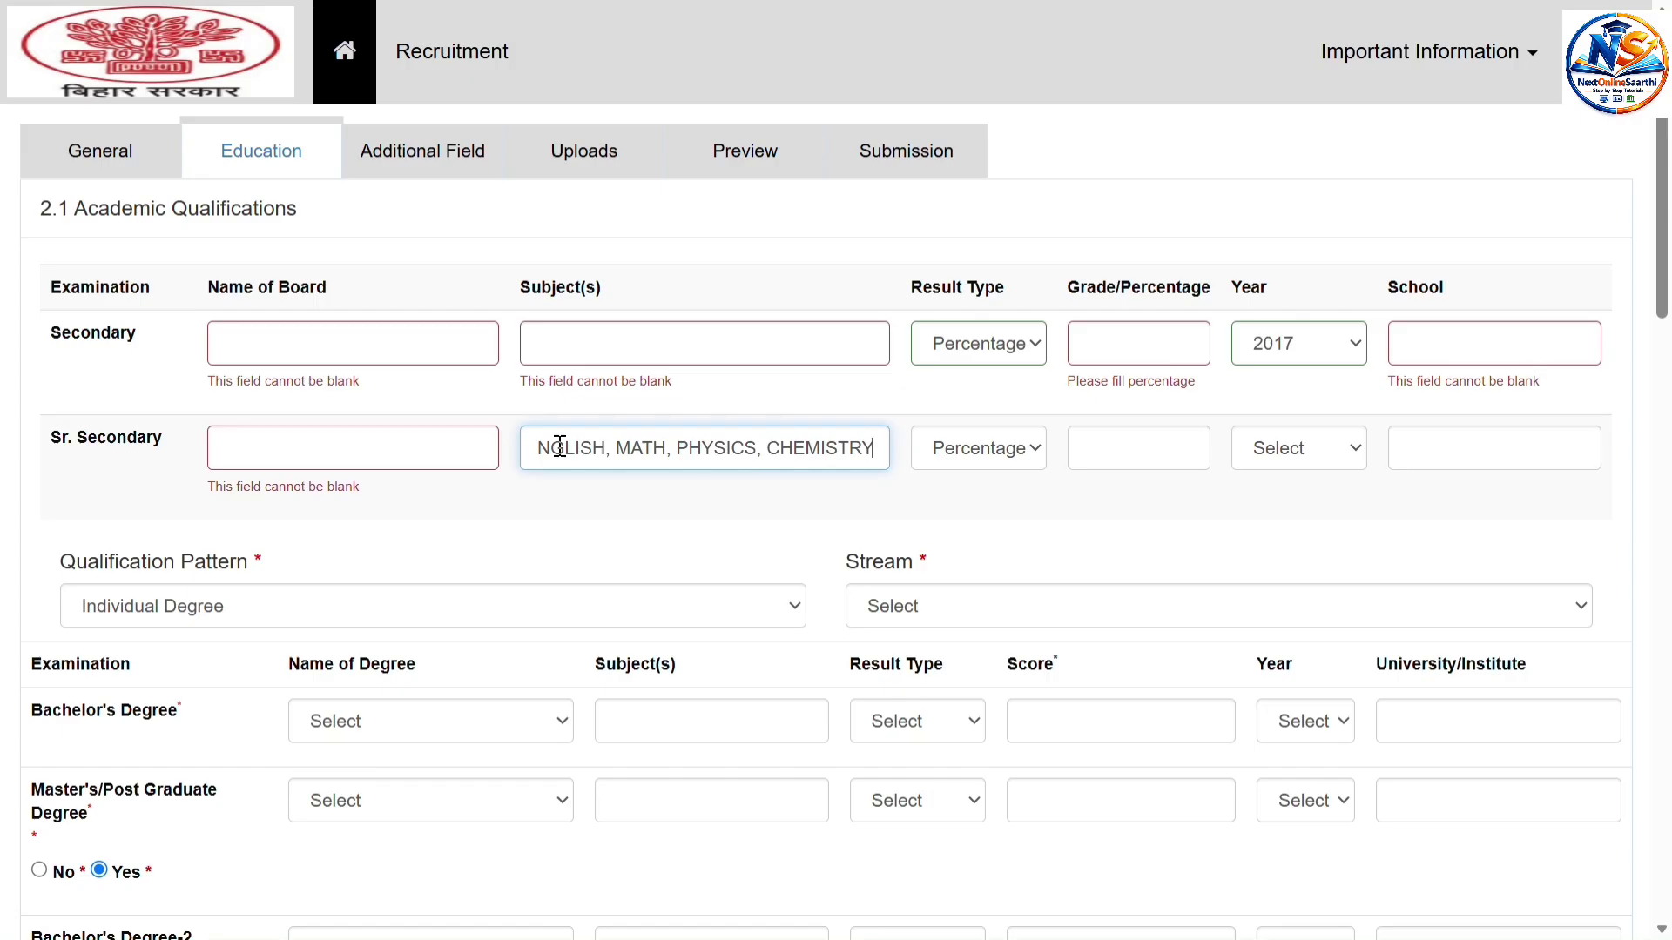
text(<)
key(BackSpace)
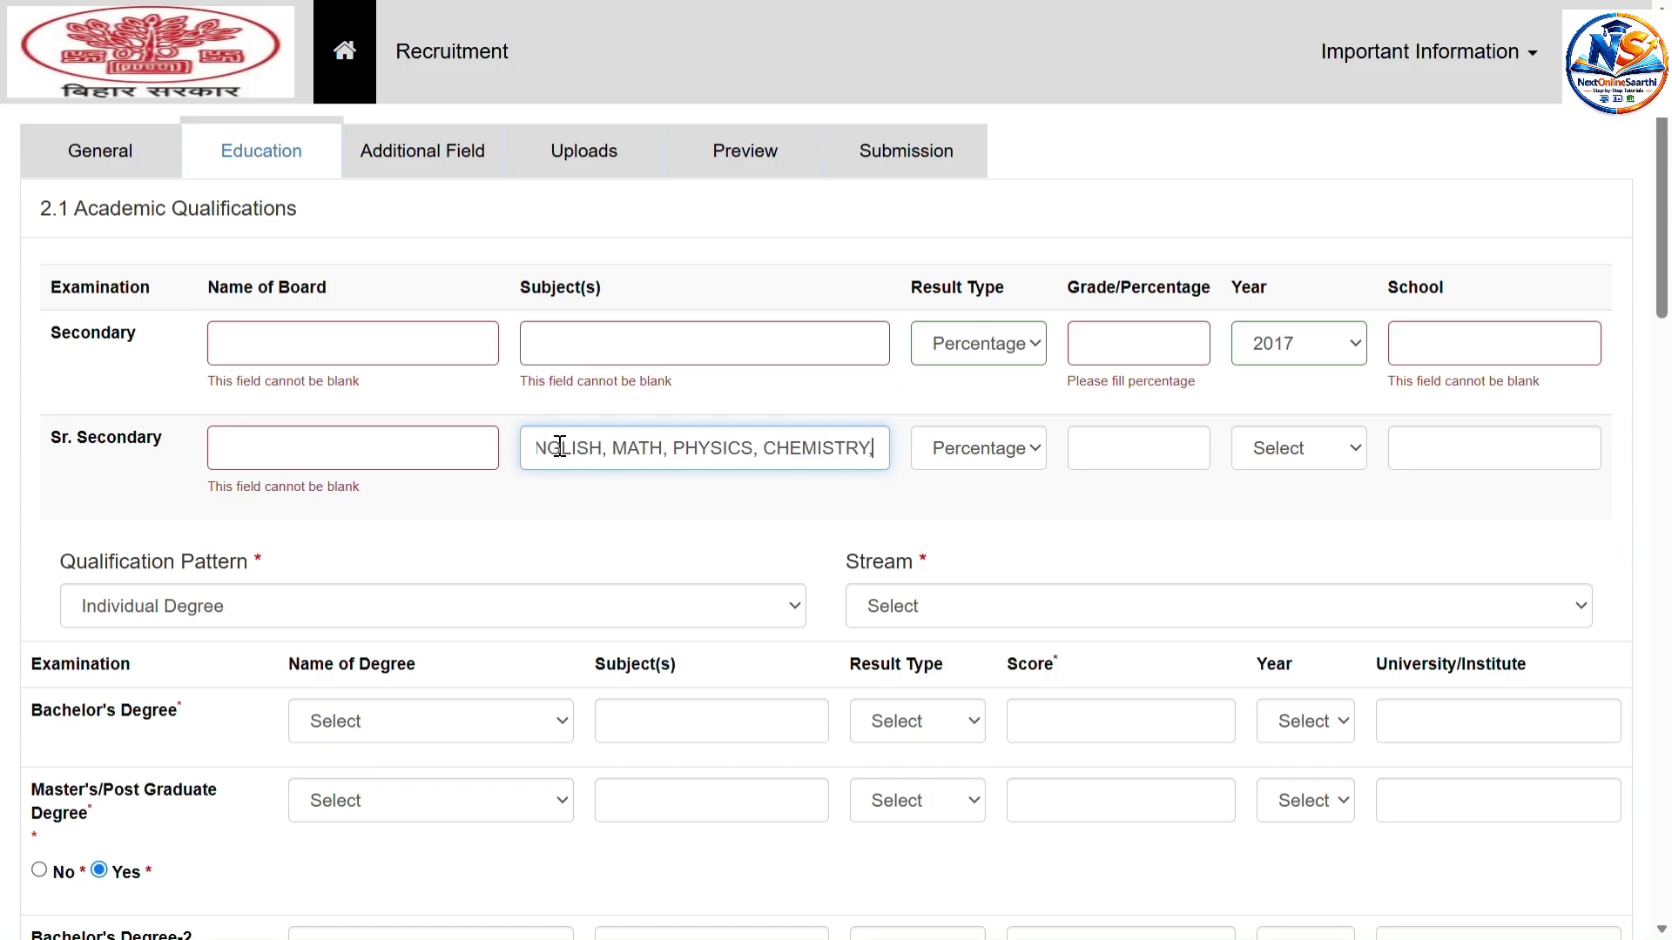
text(,)
text( HIN)
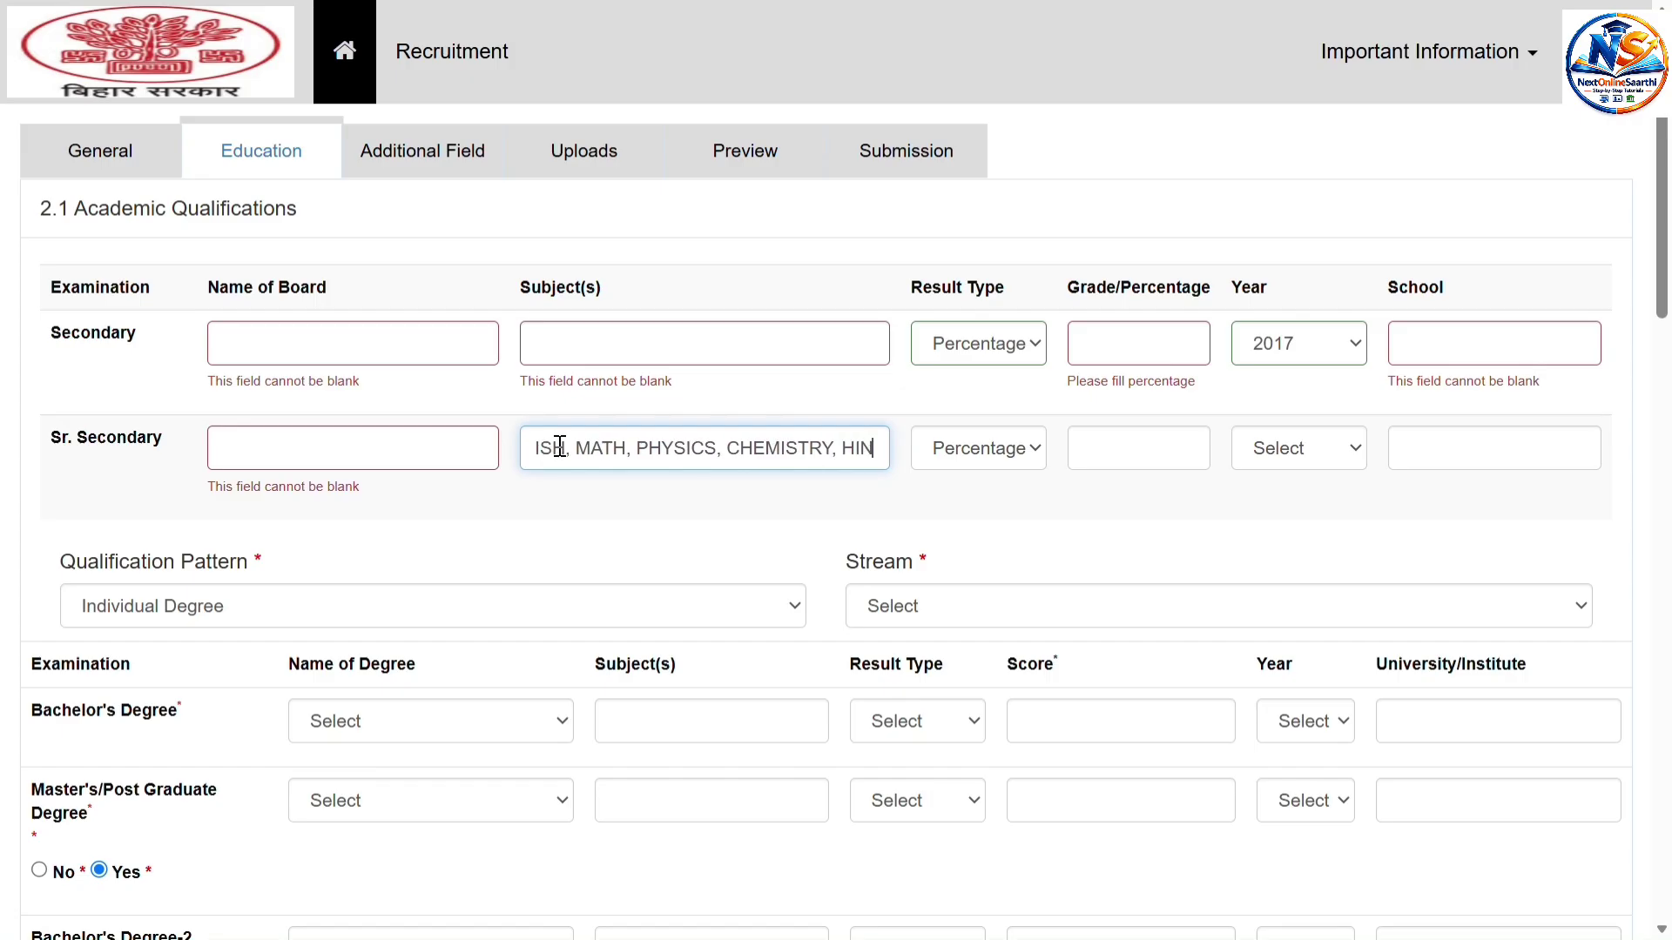
text(DI)
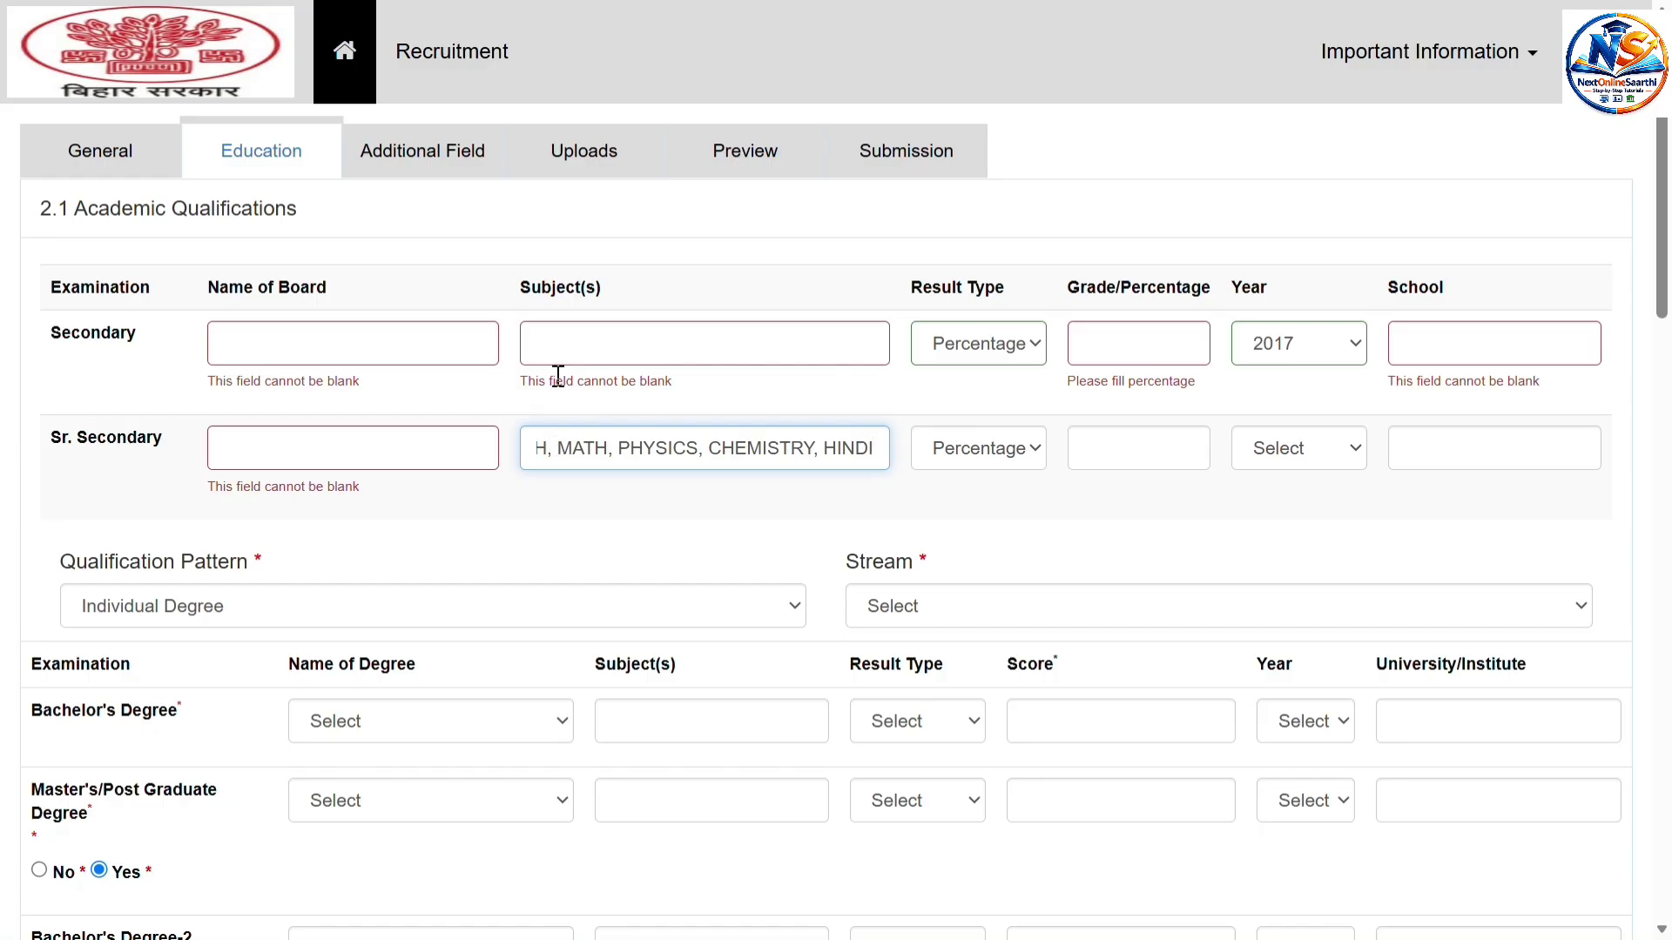
Enter the Secondary examination's subjects as "HINDI, ENGLISH, MATH, SCIENCE AND SOCIAL SCIENCE".
click(558, 344)
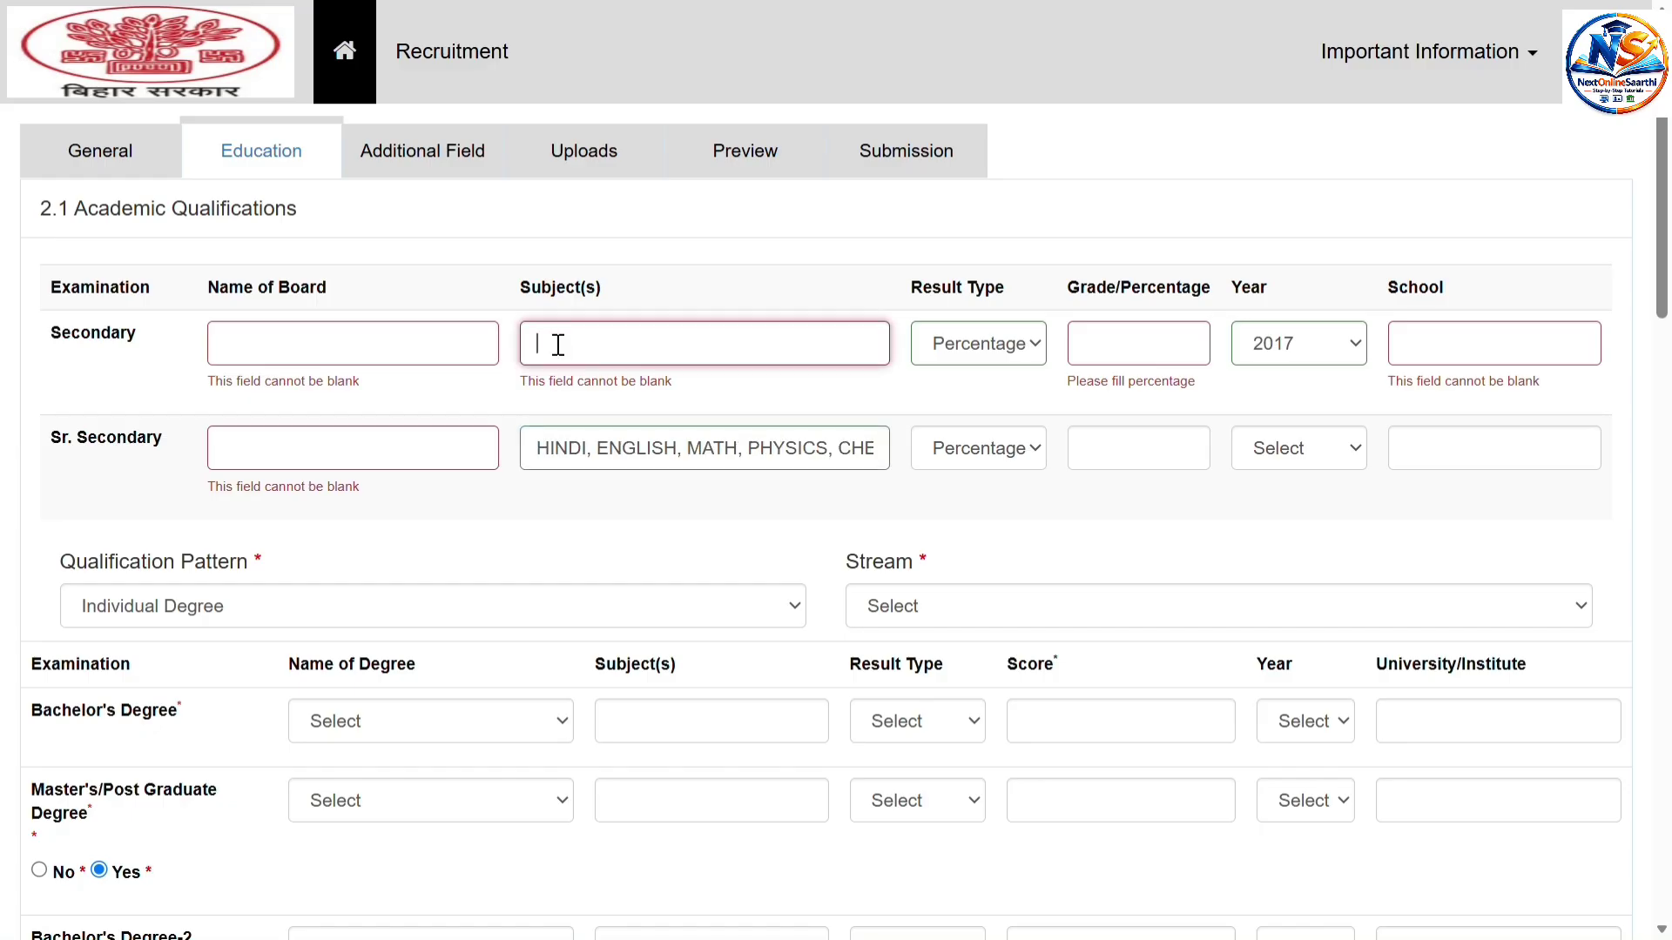
text(HINDI, ENGLISH, MATH)
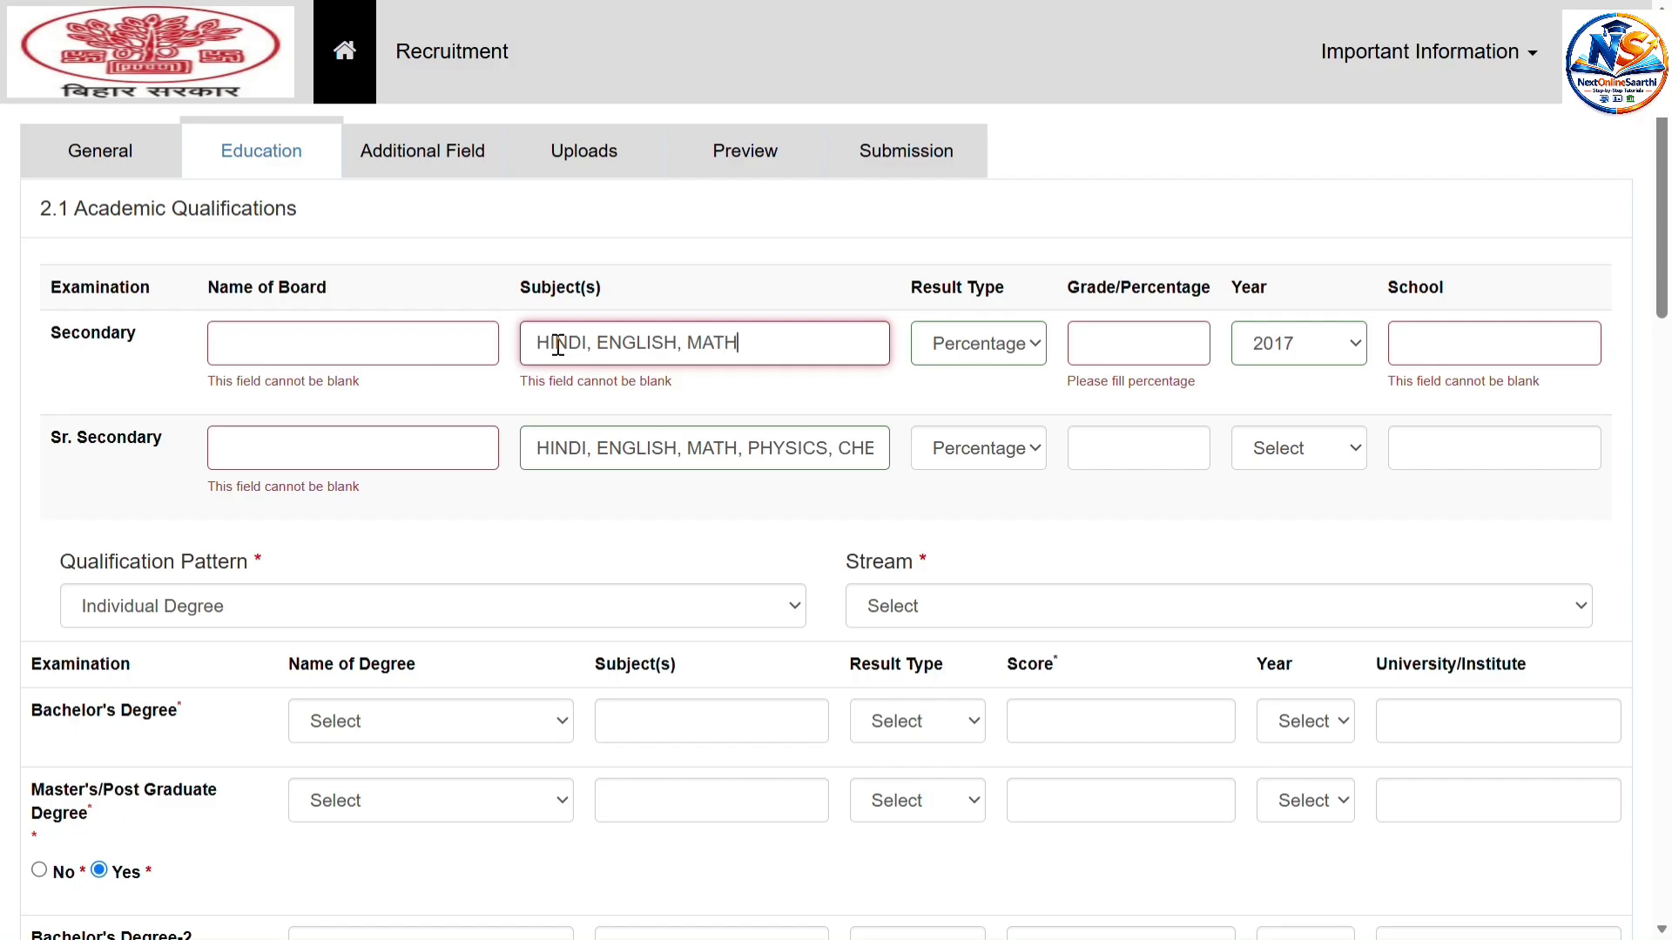
text(, SCIENCE AND S)
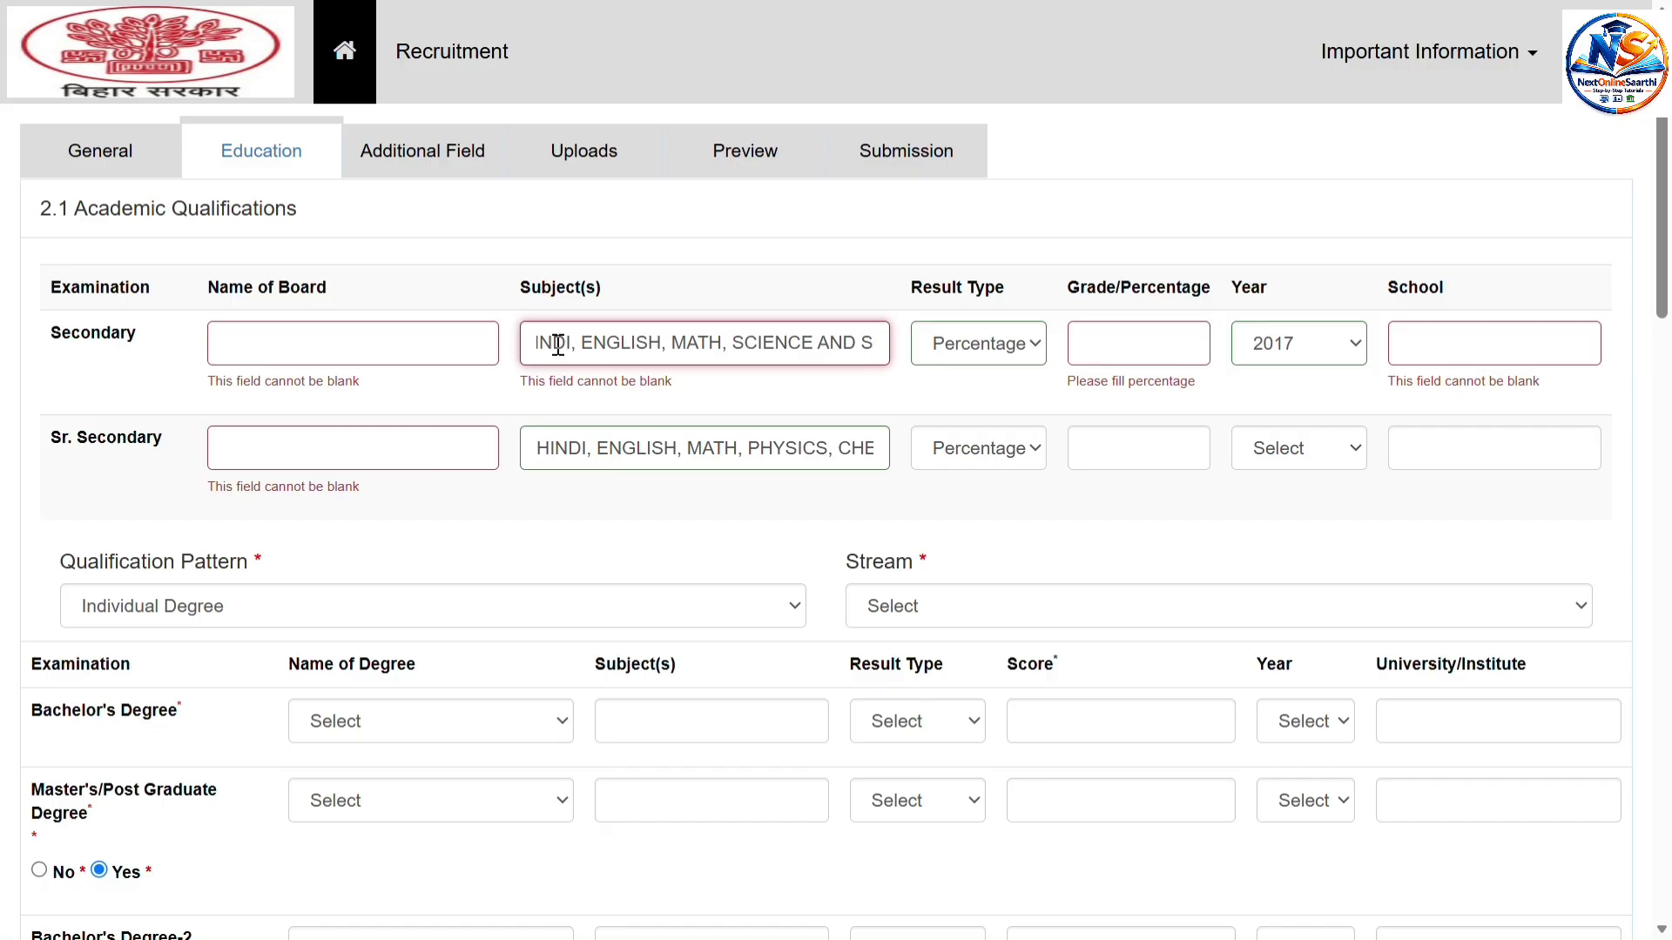
text(OCIA)
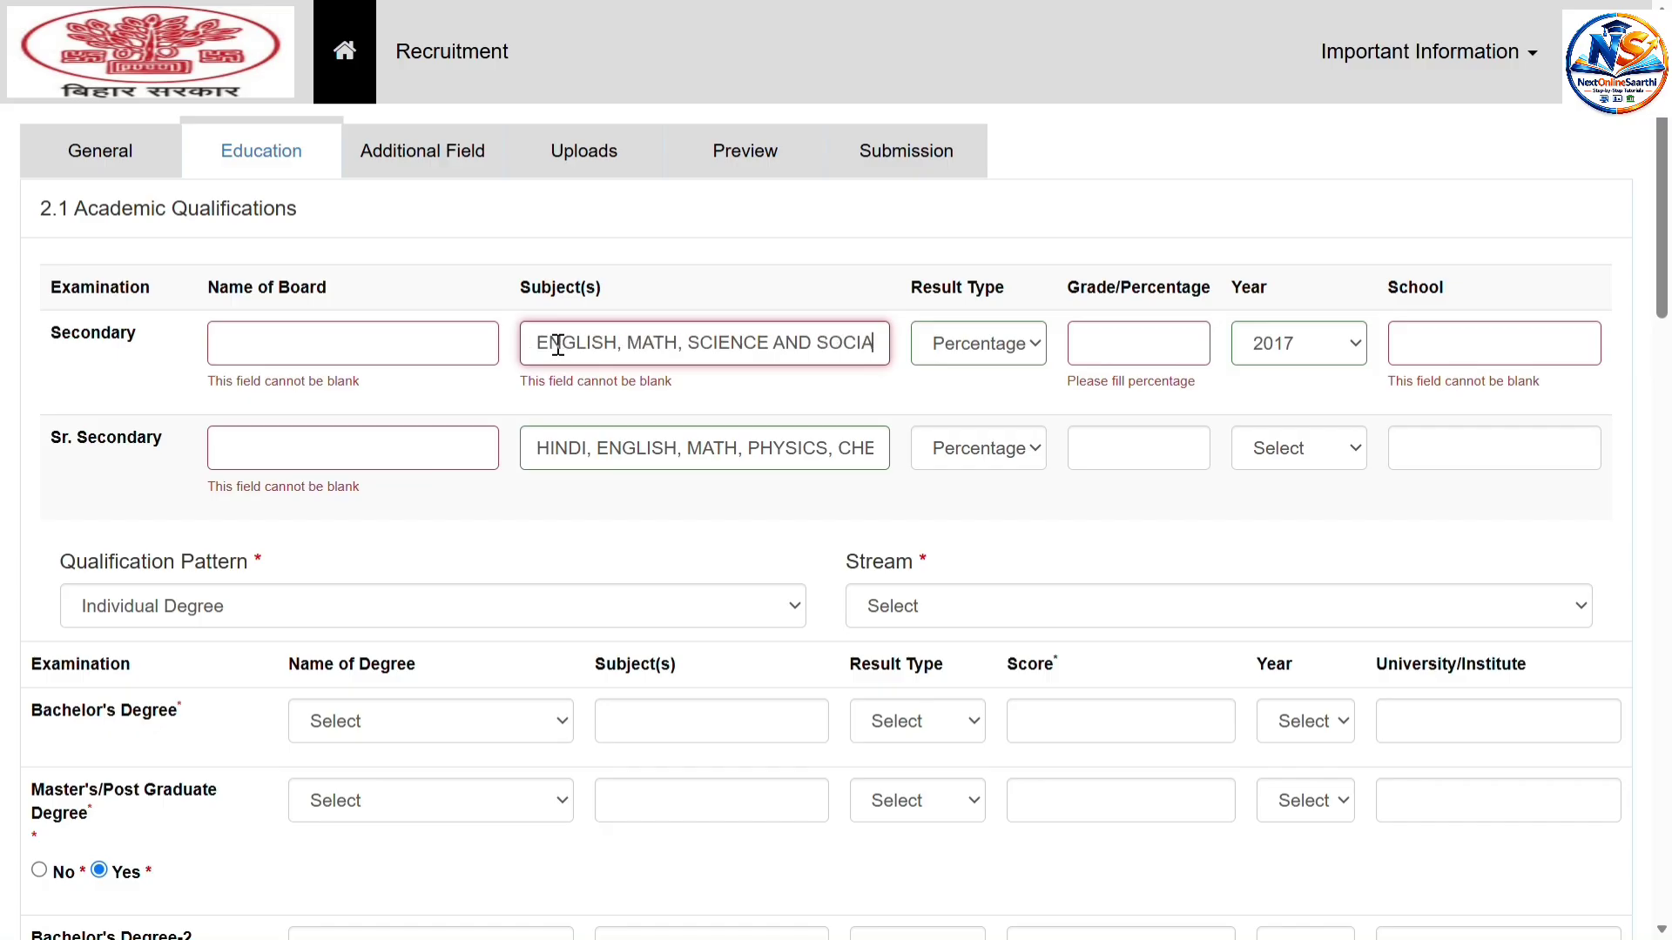
text(L)
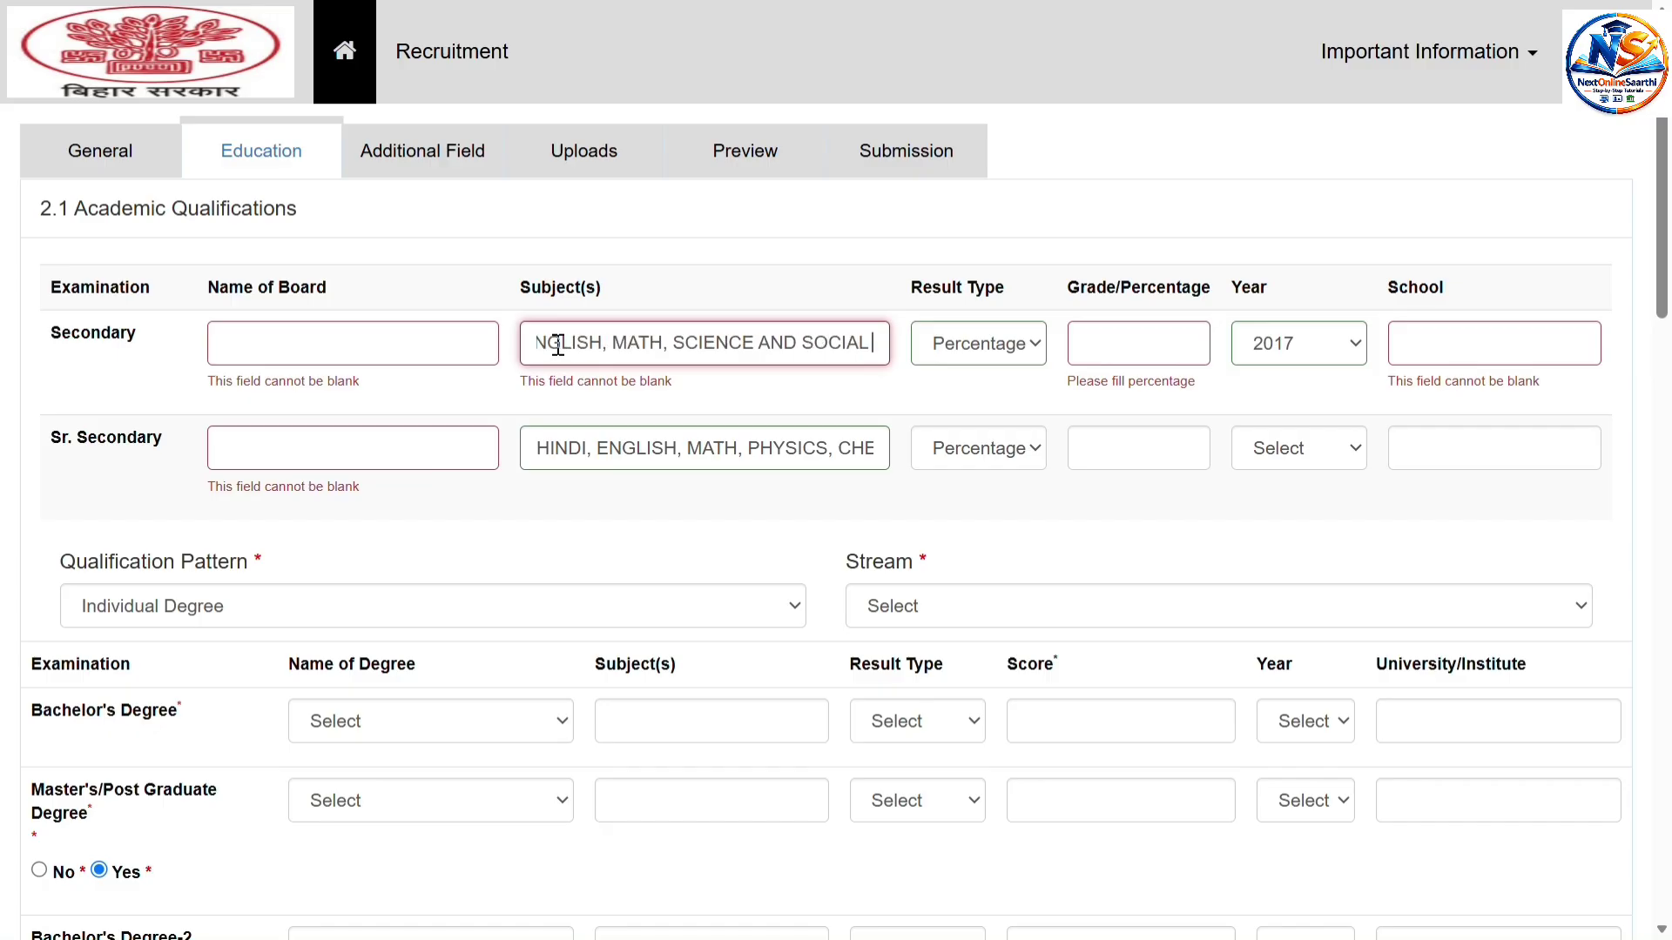
text( SCIENC)
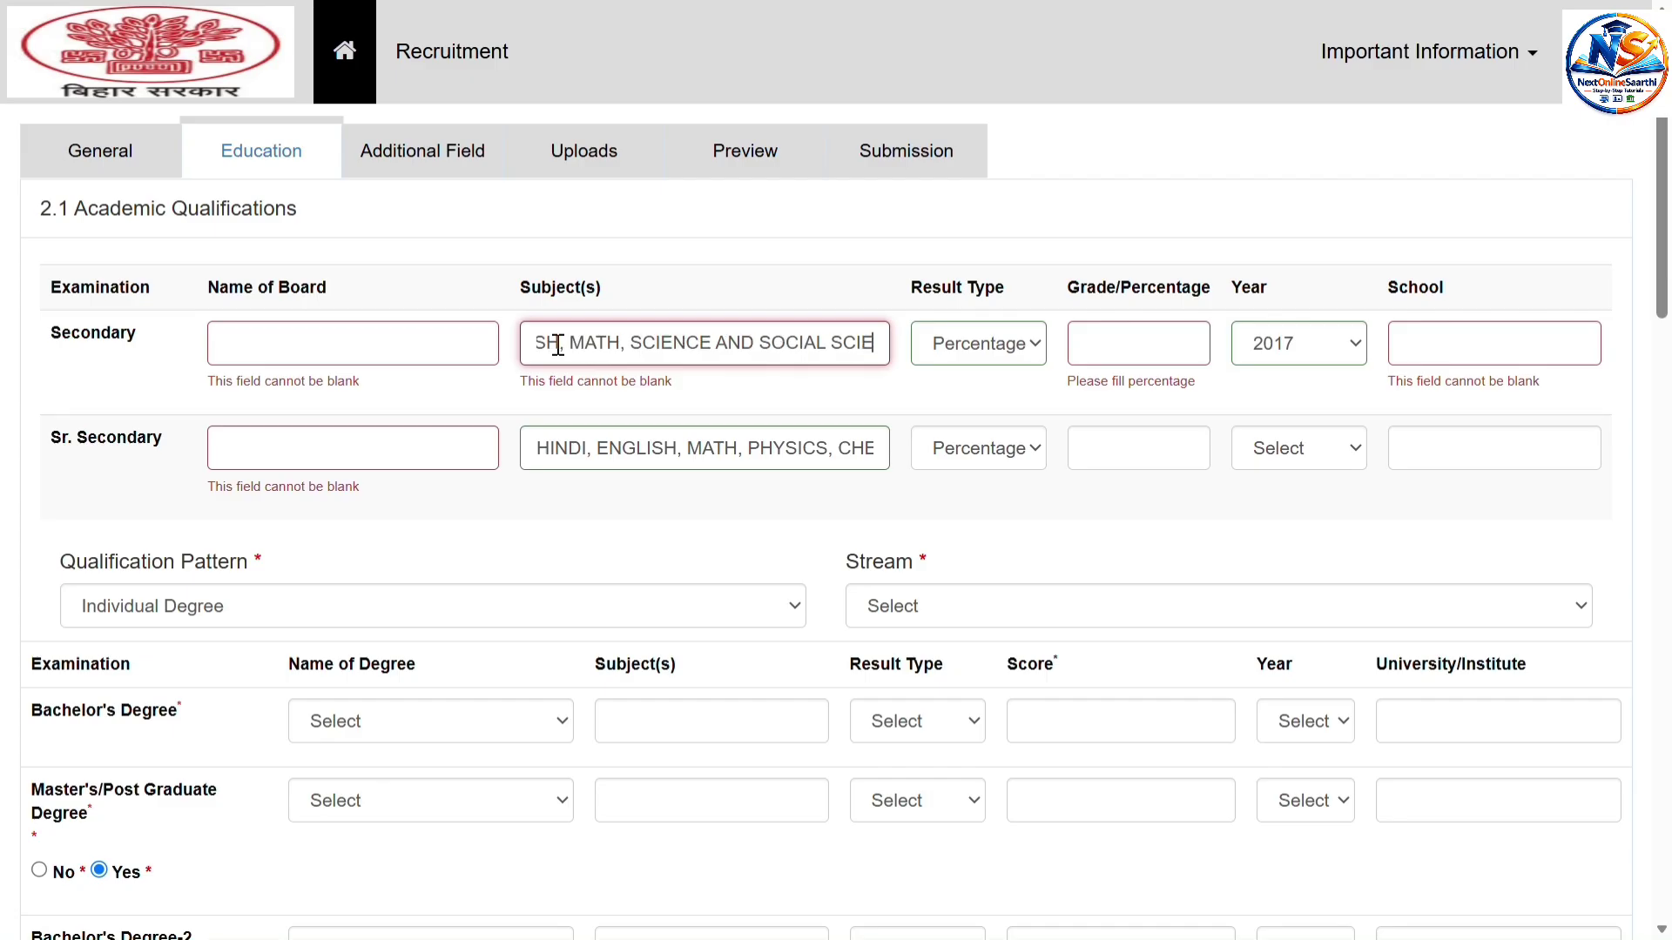
text(E)
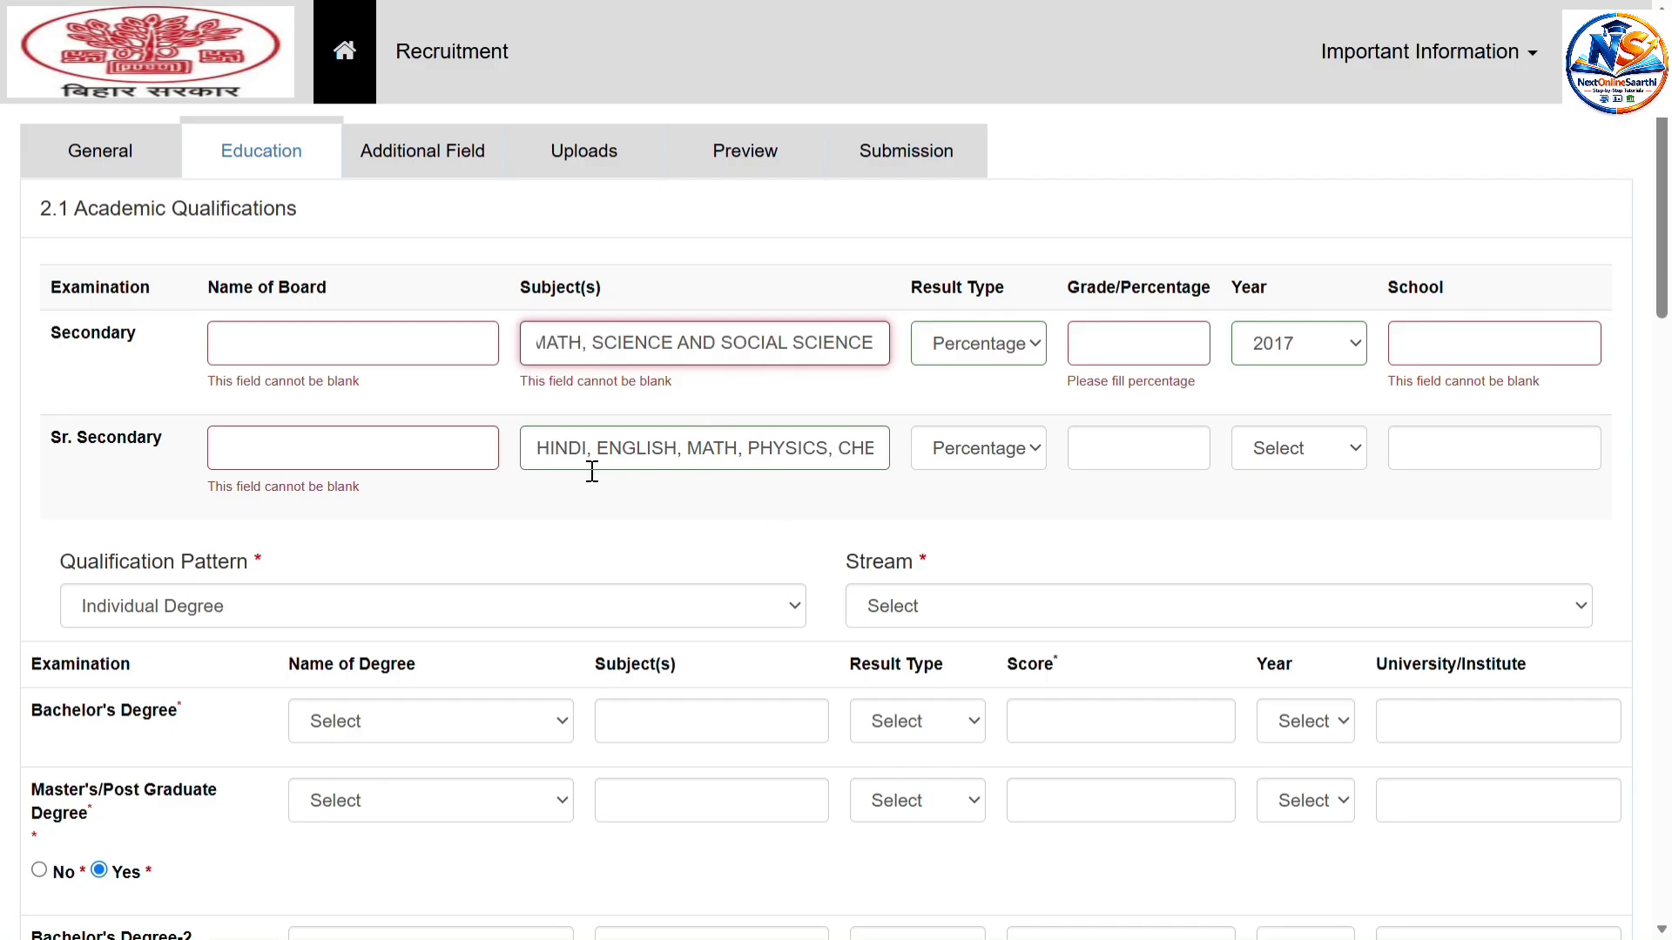
click(608, 530)
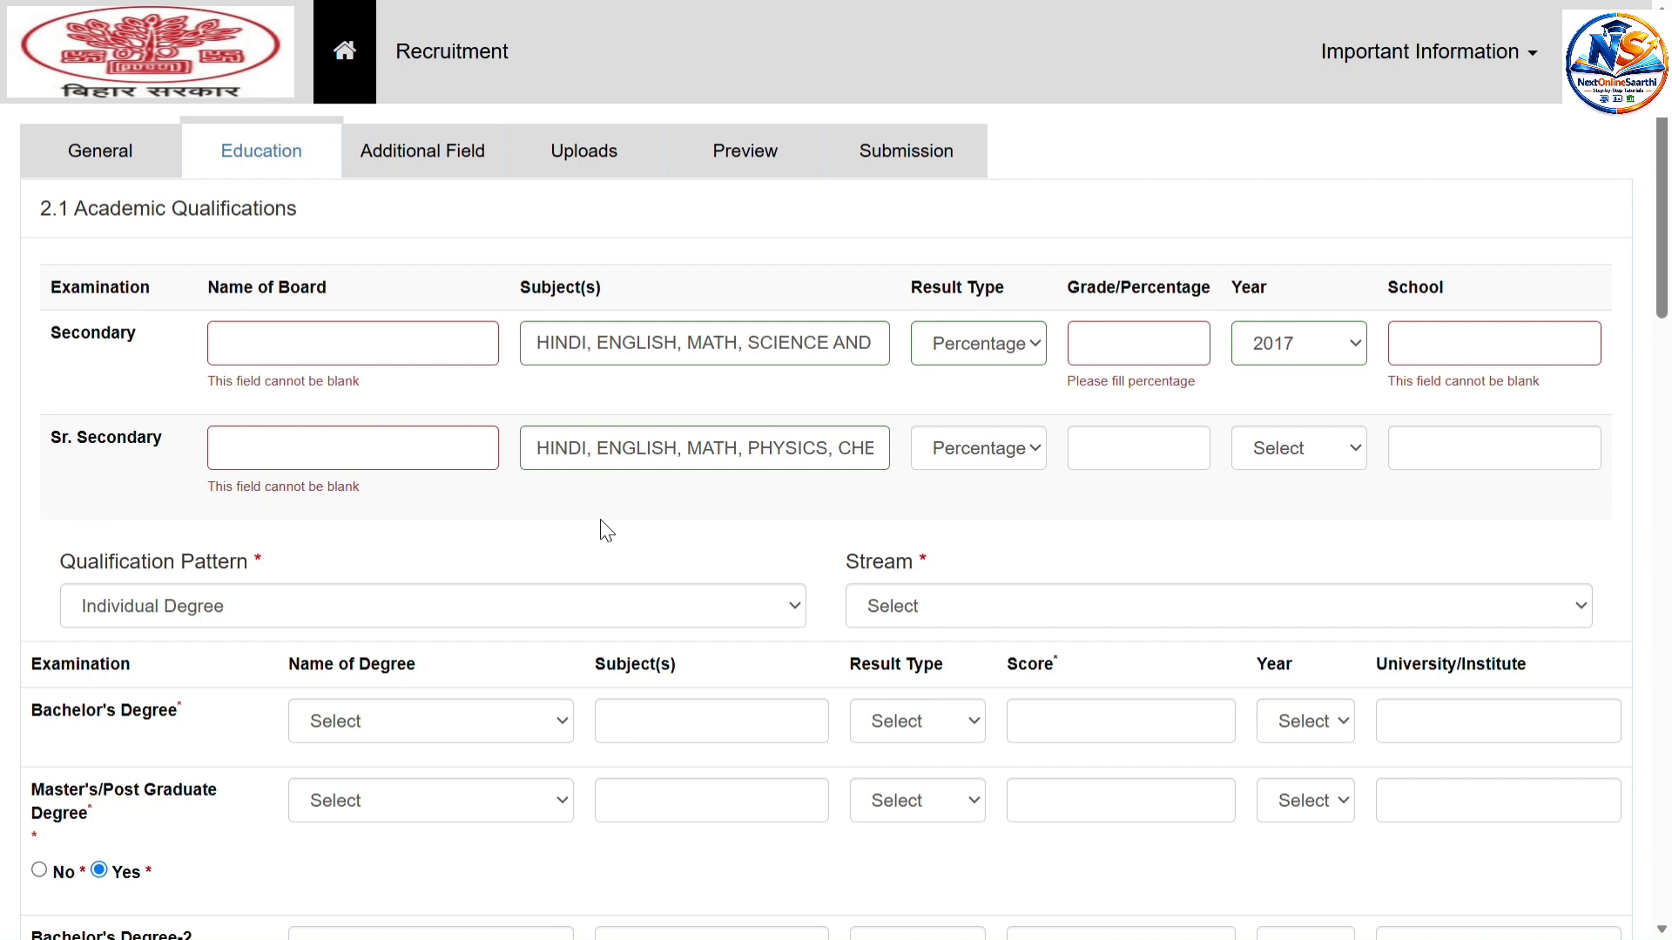
Switch the qualification pattern between Integrated Masters and Individual Degree to compare their degree rows, ending on Individual Degree.
scroll(608, 529, down, 5)
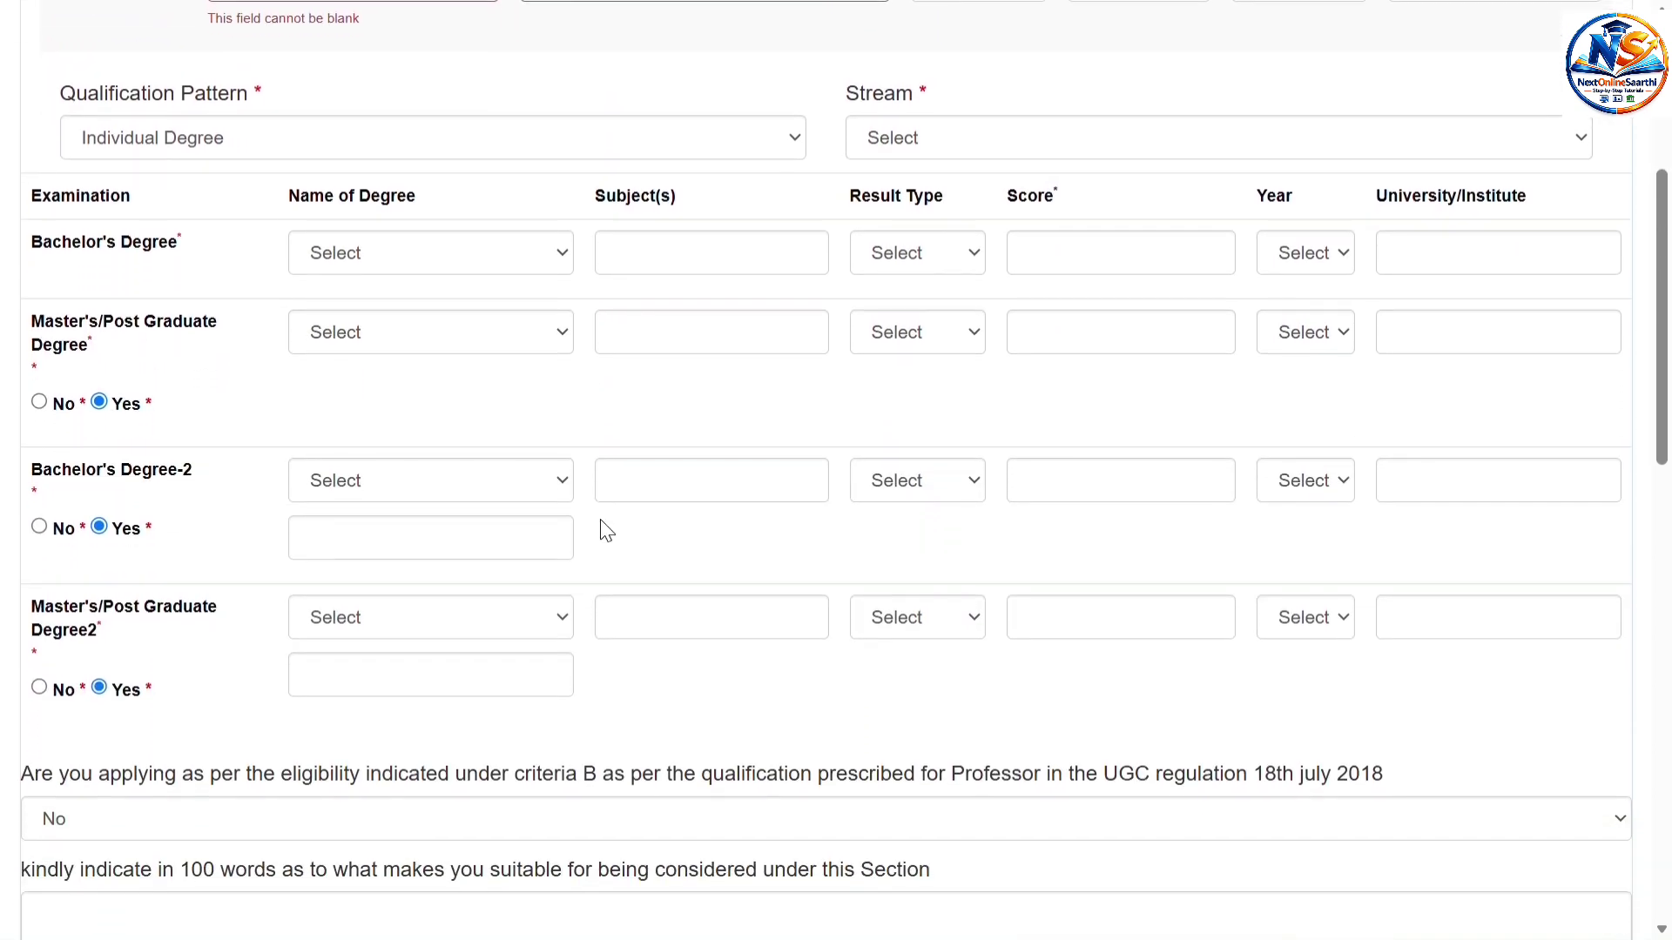
scroll(601, 527, down, 1)
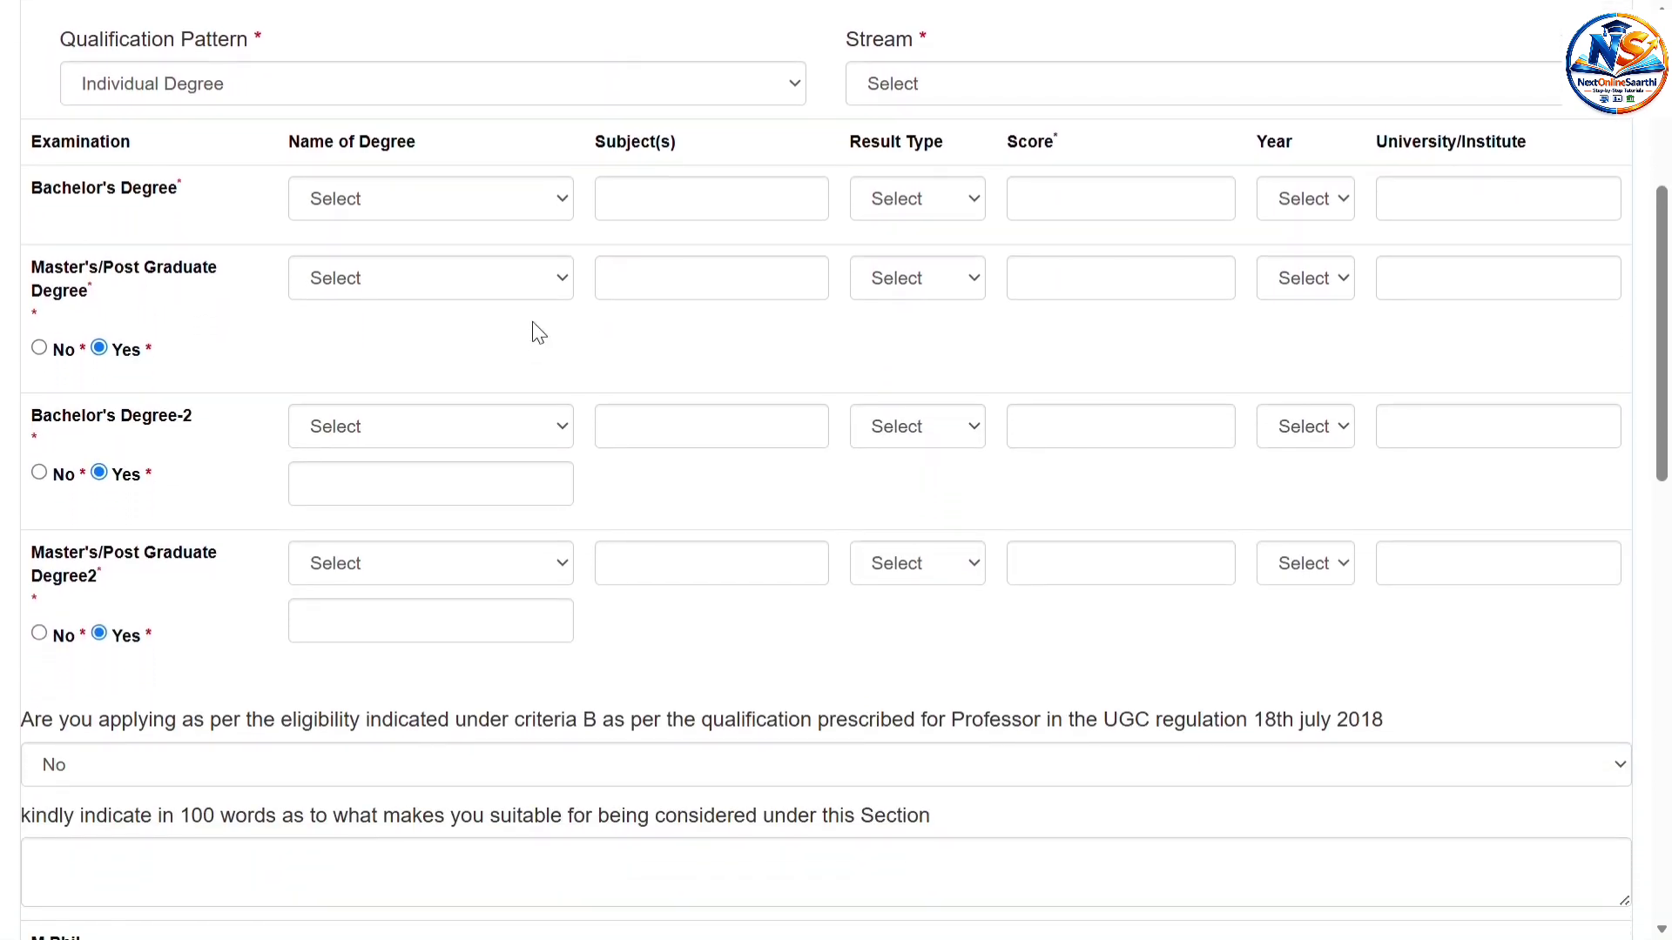
click(444, 101)
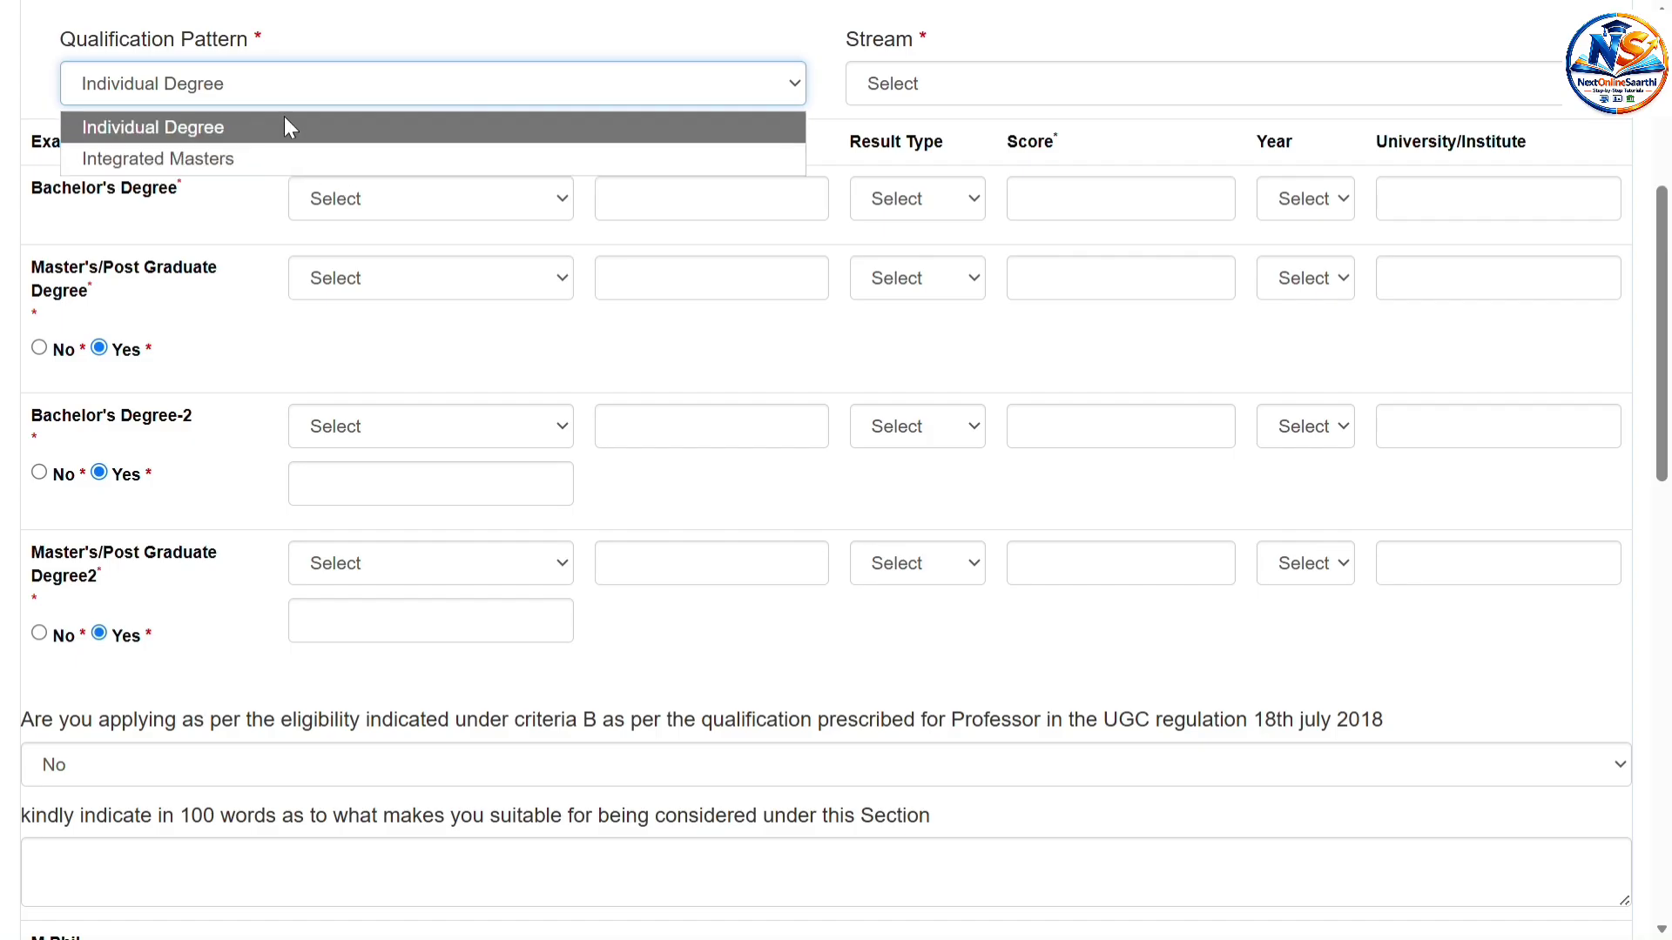
click(268, 162)
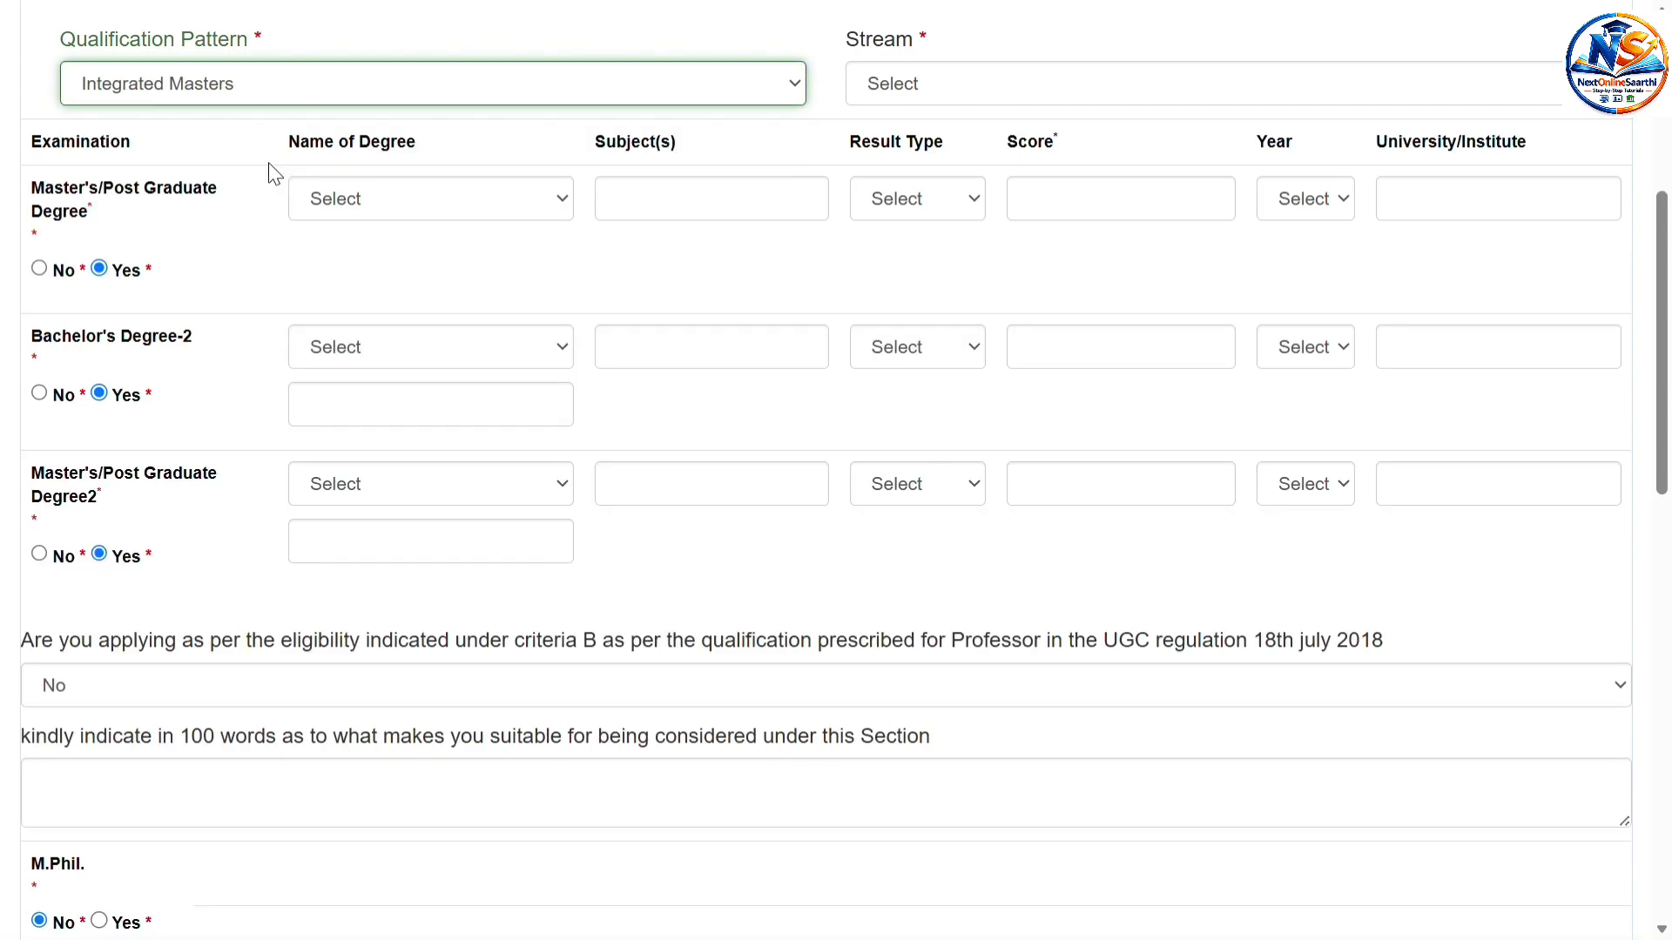
click(259, 88)
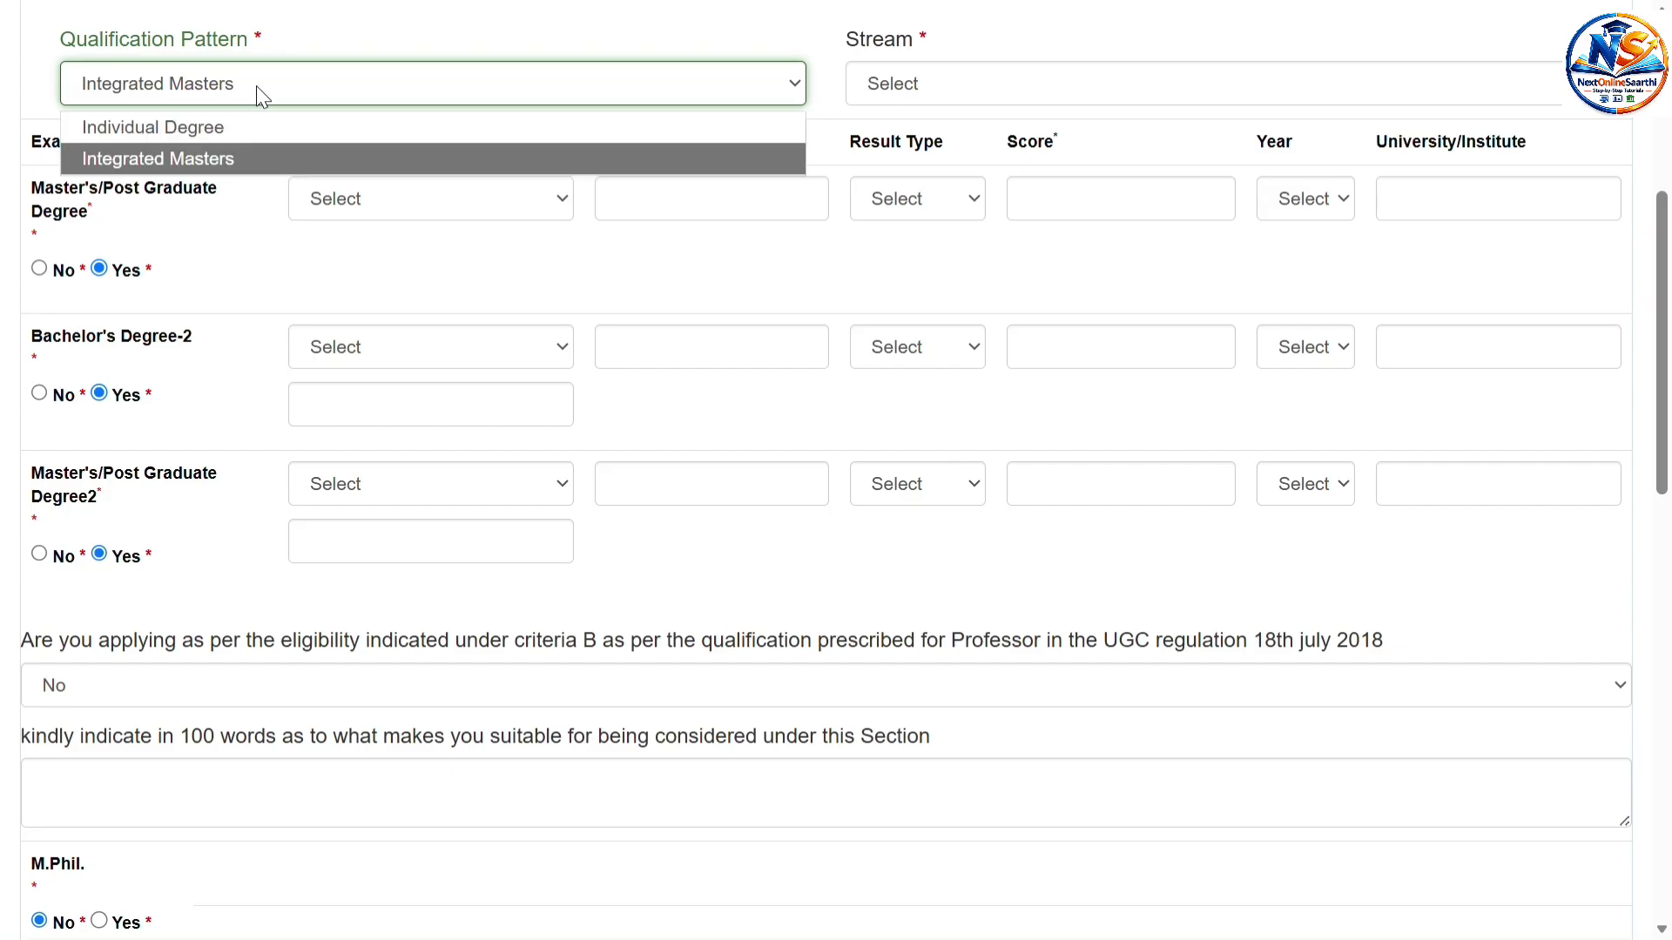
click(243, 128)
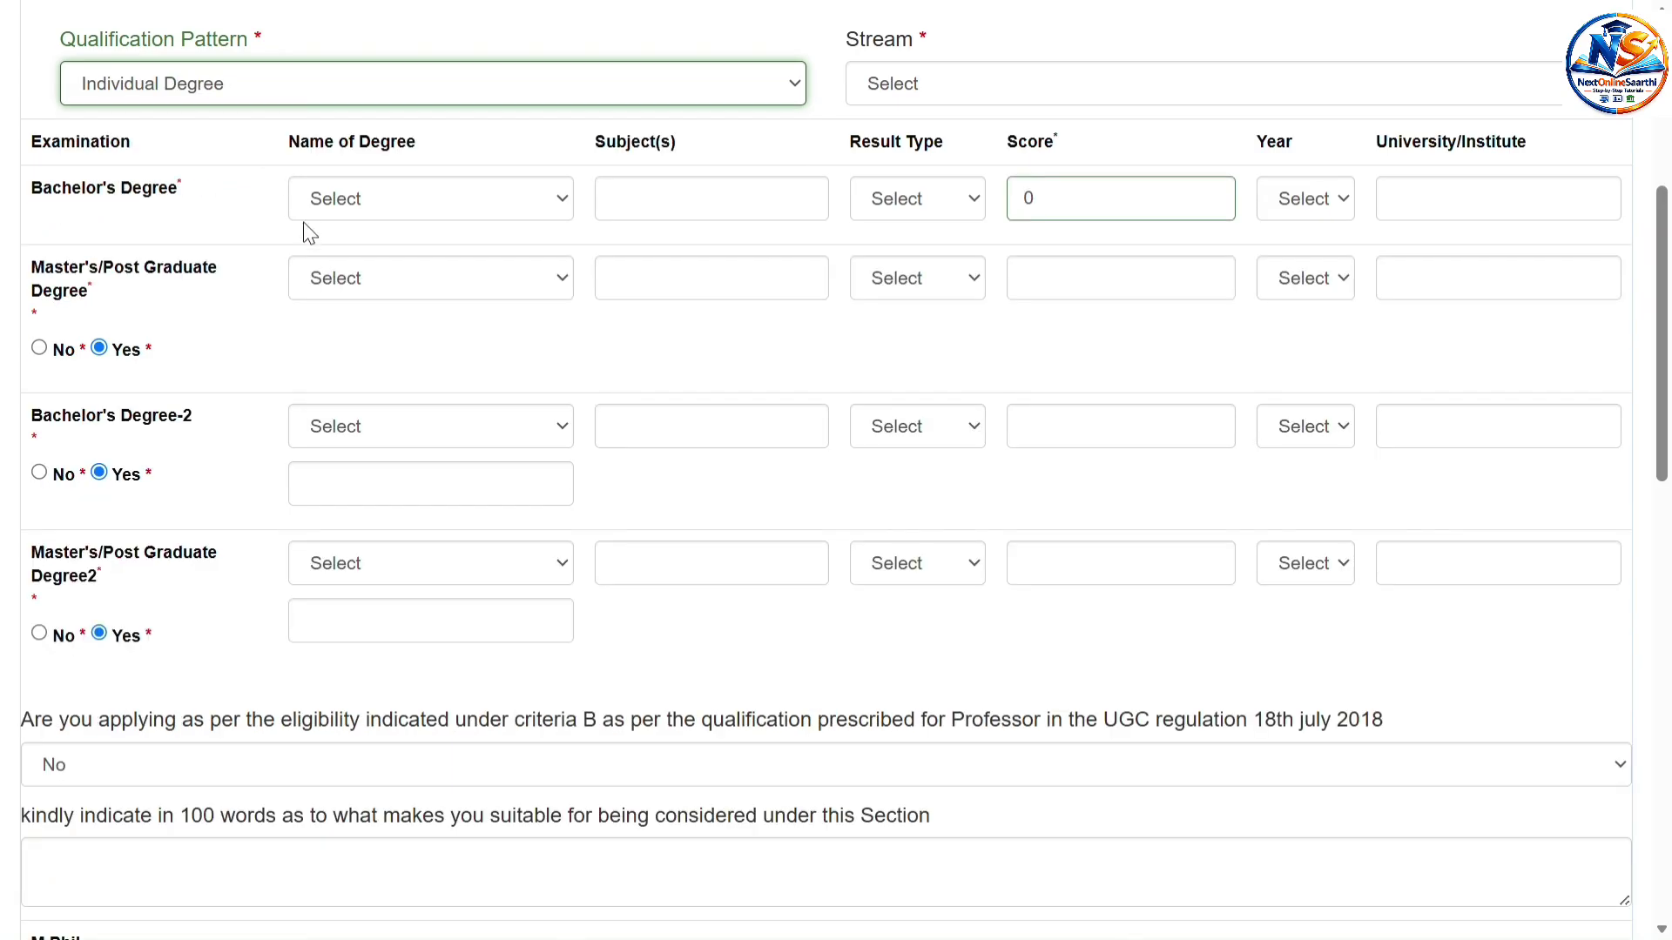
click(246, 85)
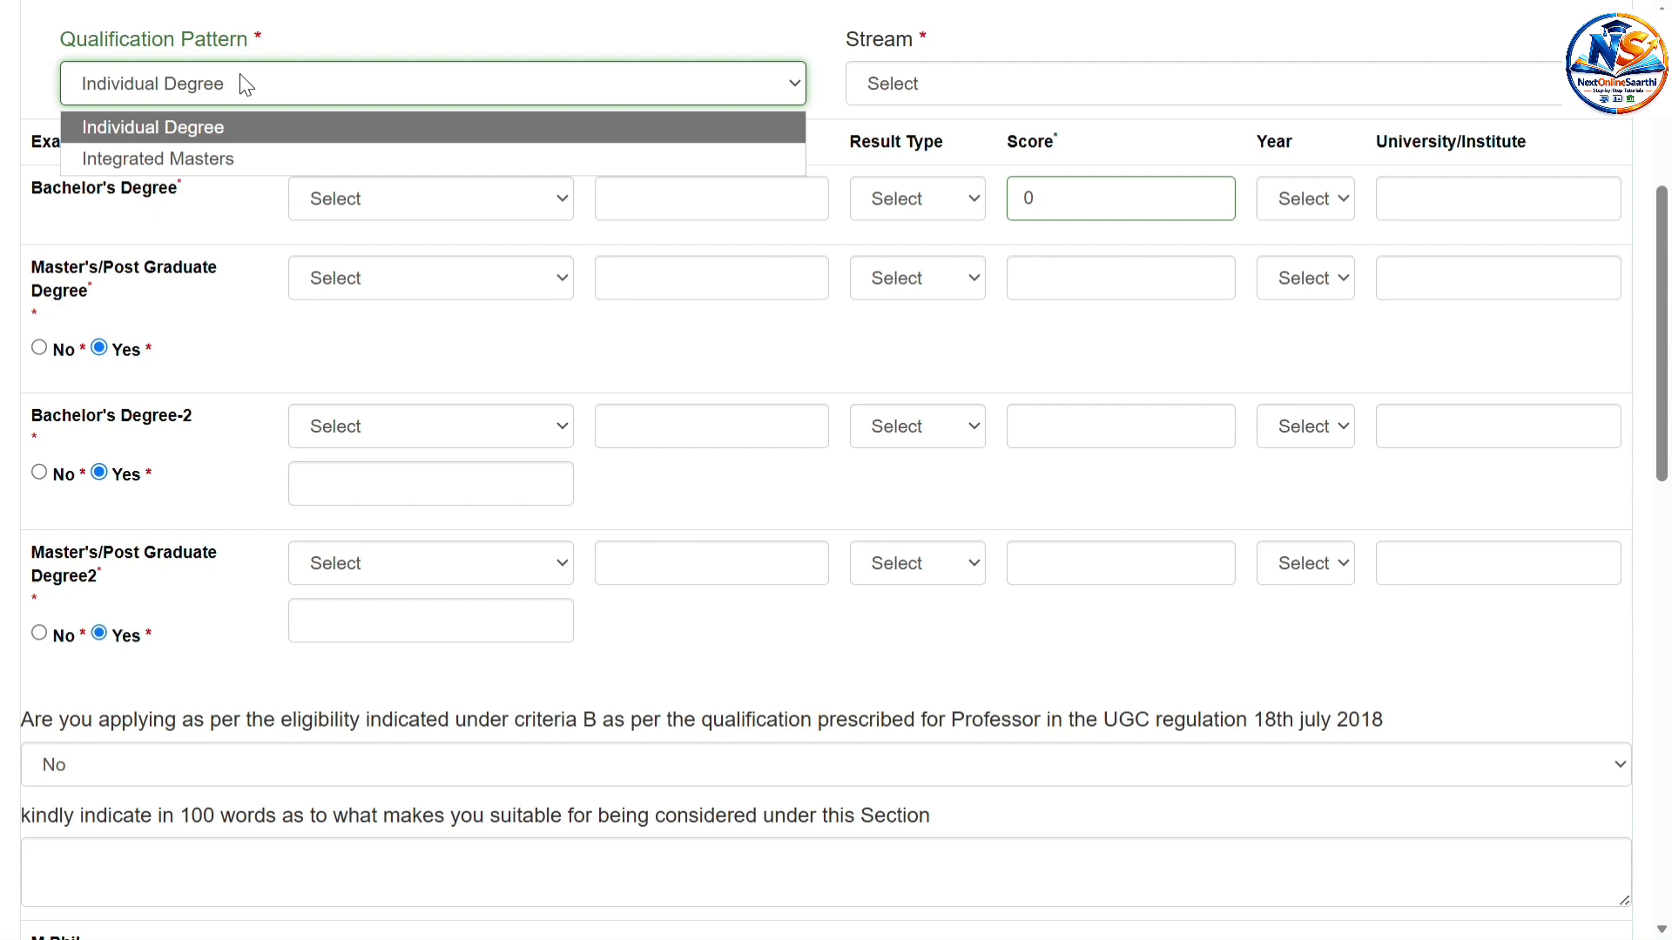
click(237, 158)
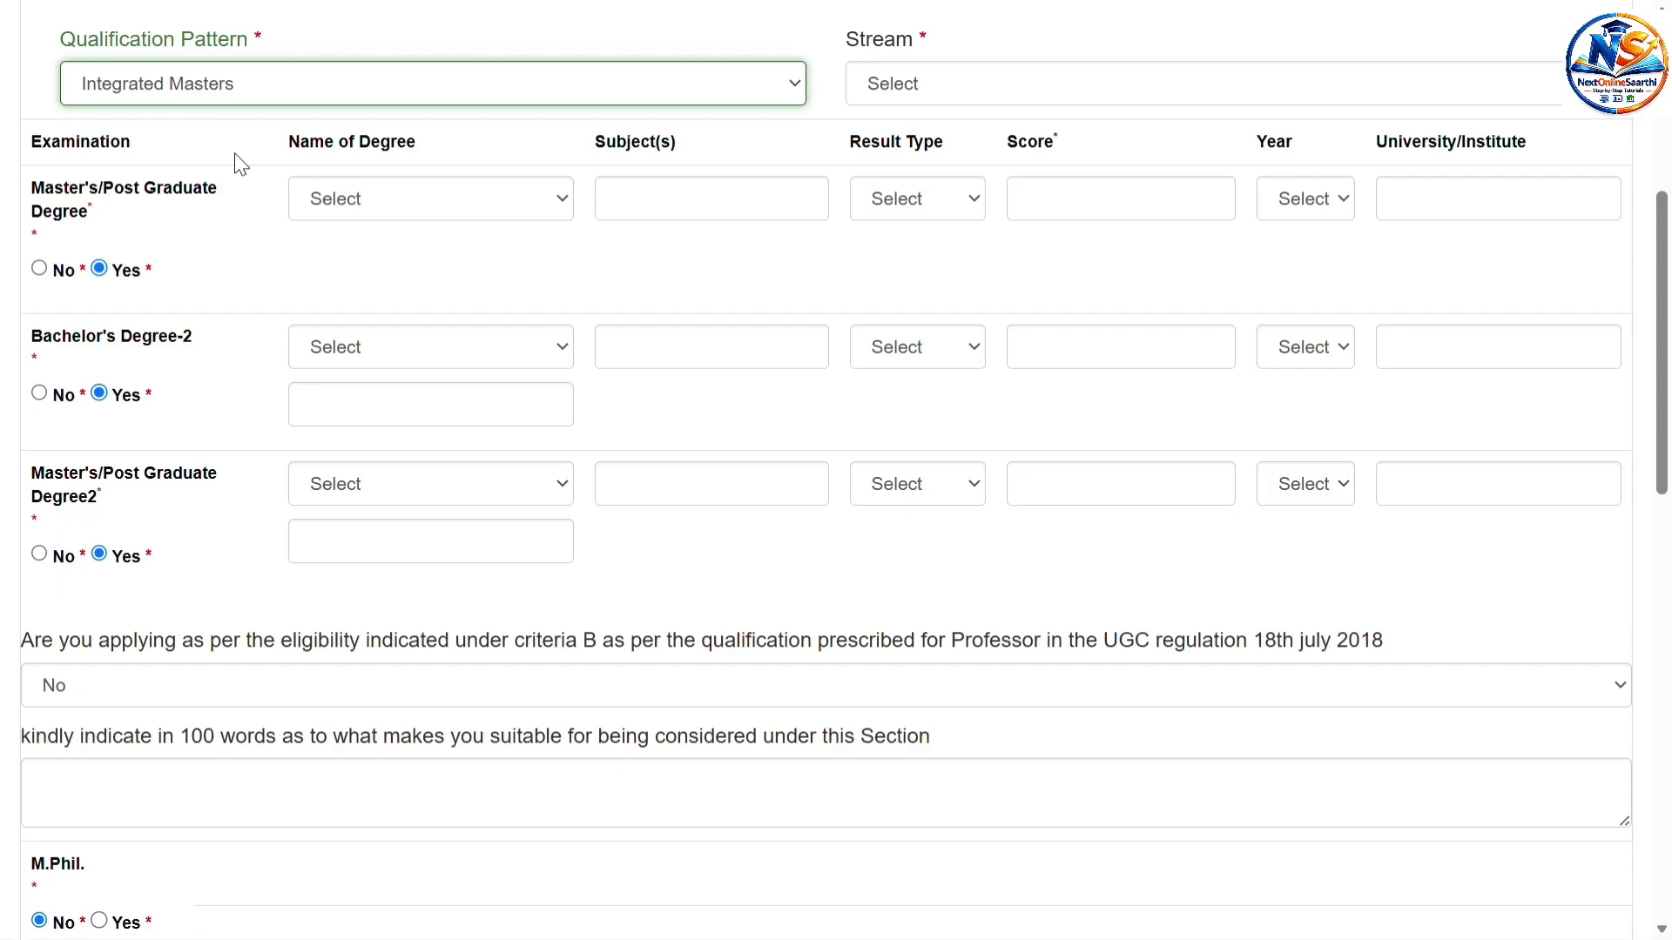
click(233, 94)
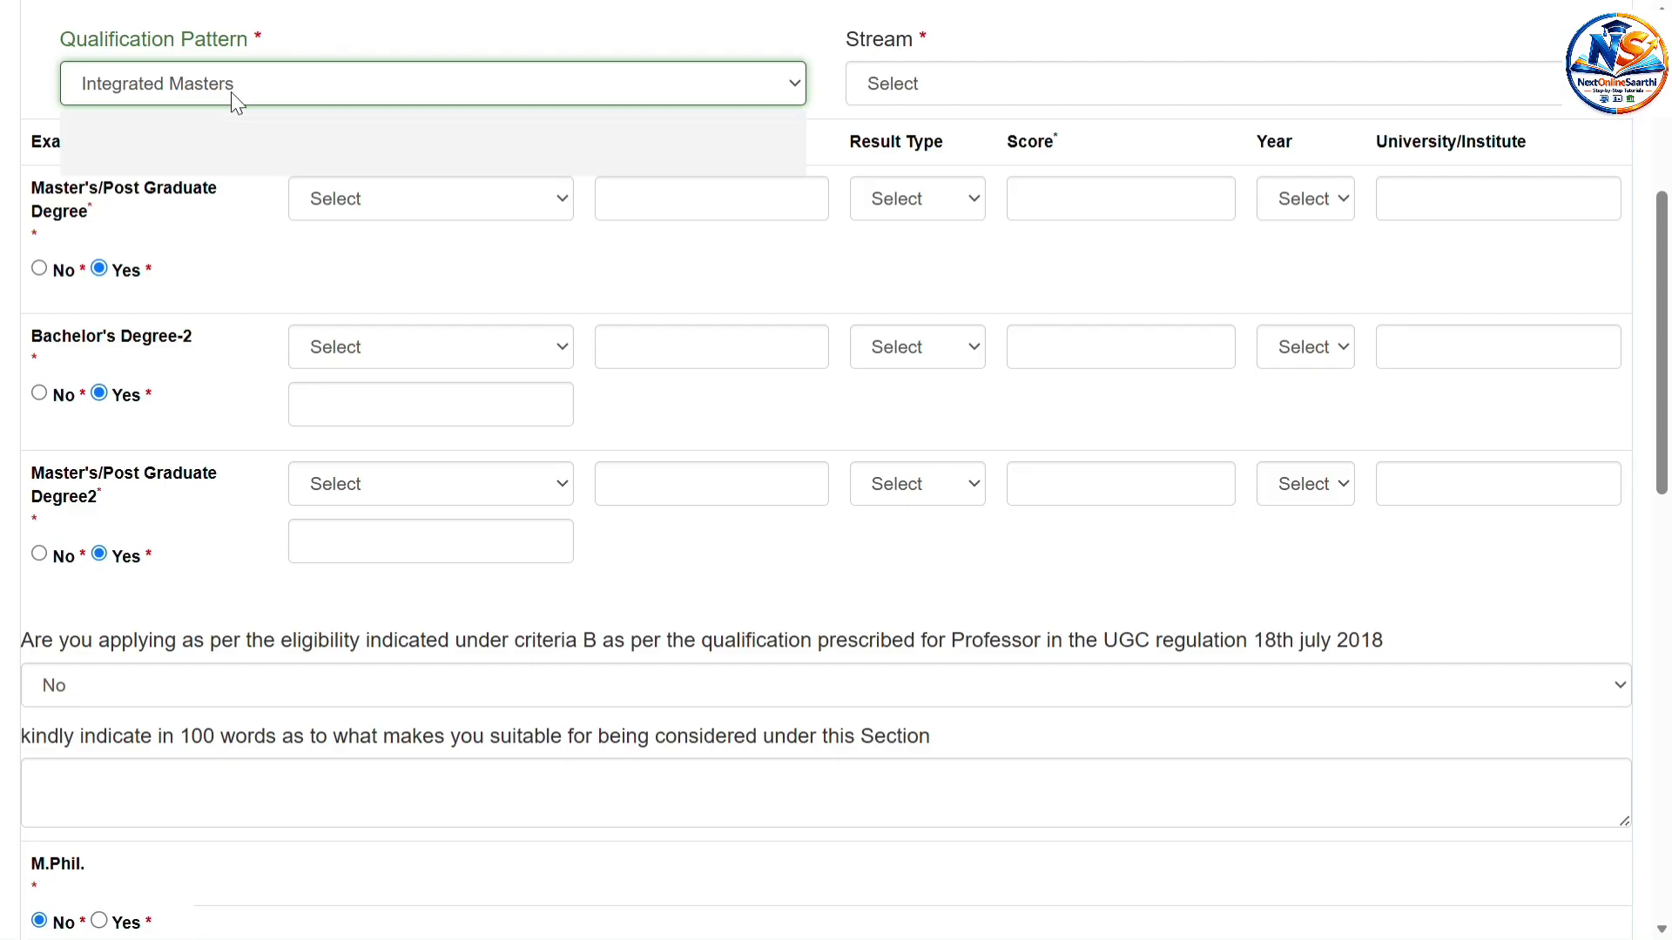
click(225, 127)
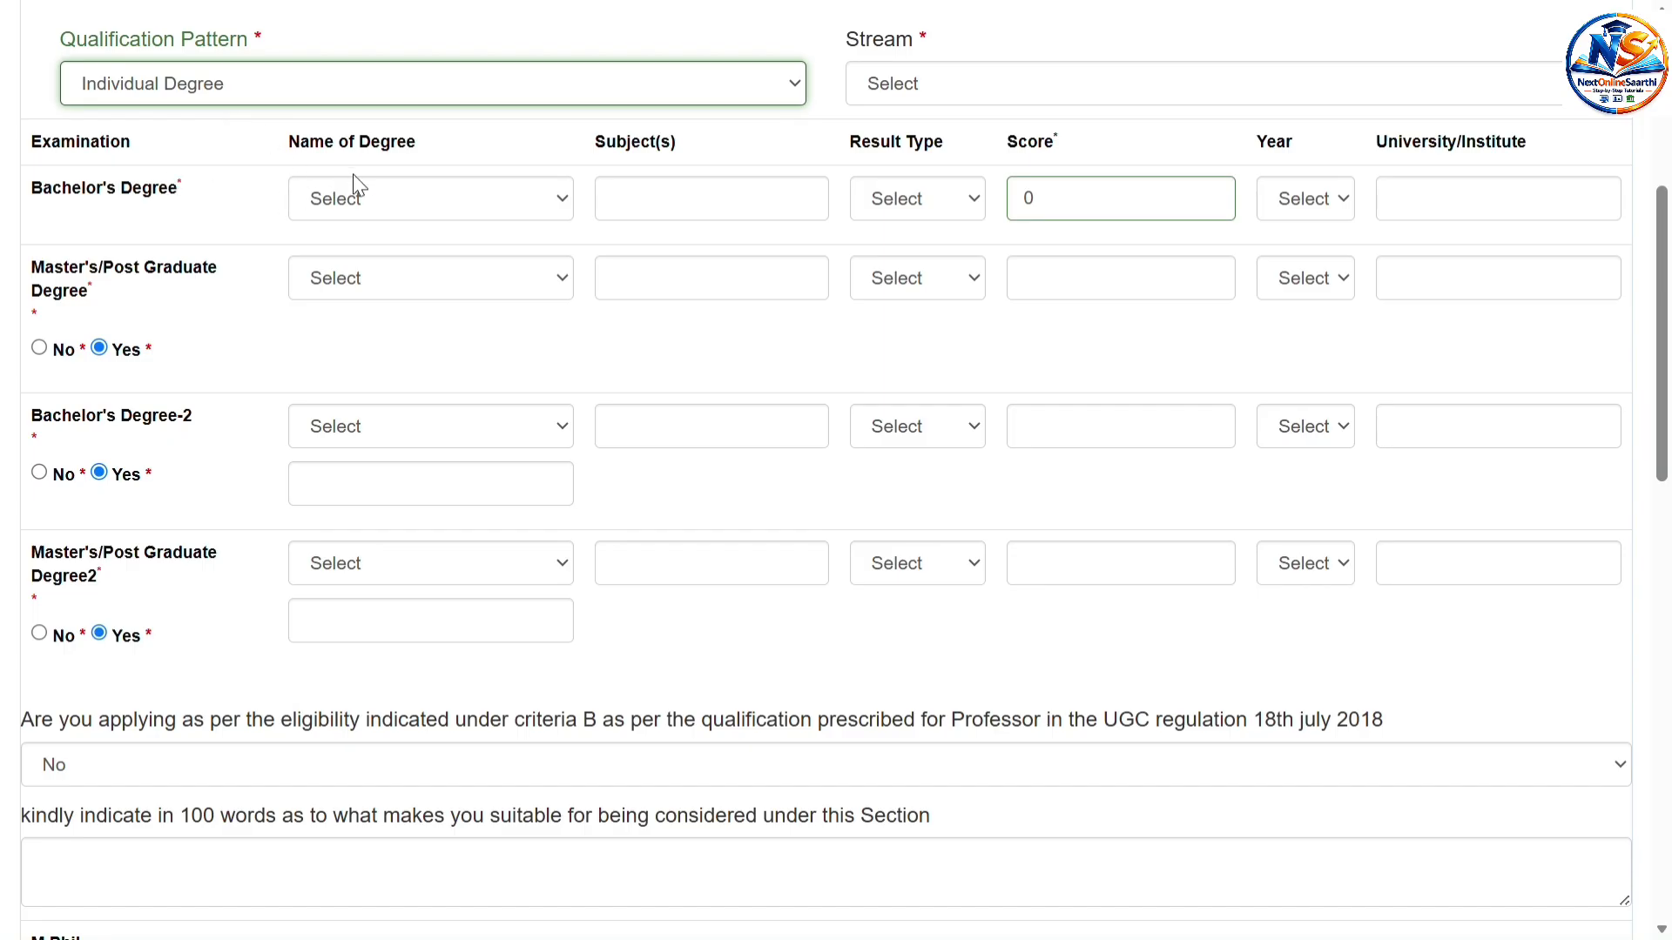
Set the Bachelor's Degree to B.Com. (Hons) with result type Percentage and year 2018, leaving the subjects and university blank.
click(399, 206)
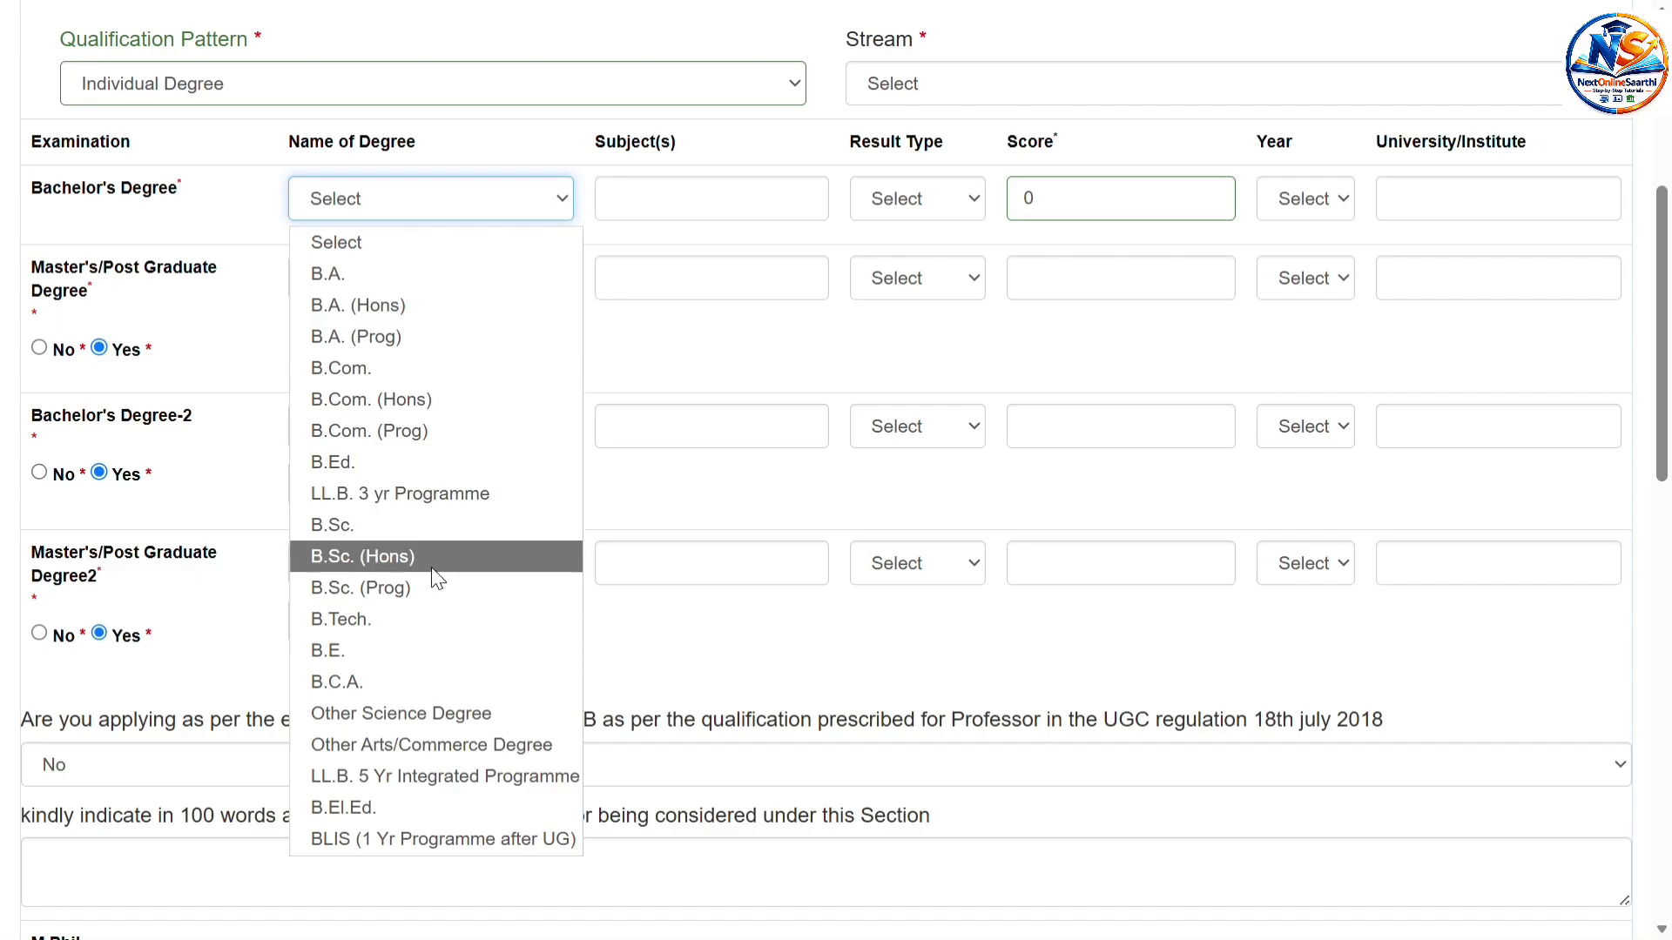
click(414, 400)
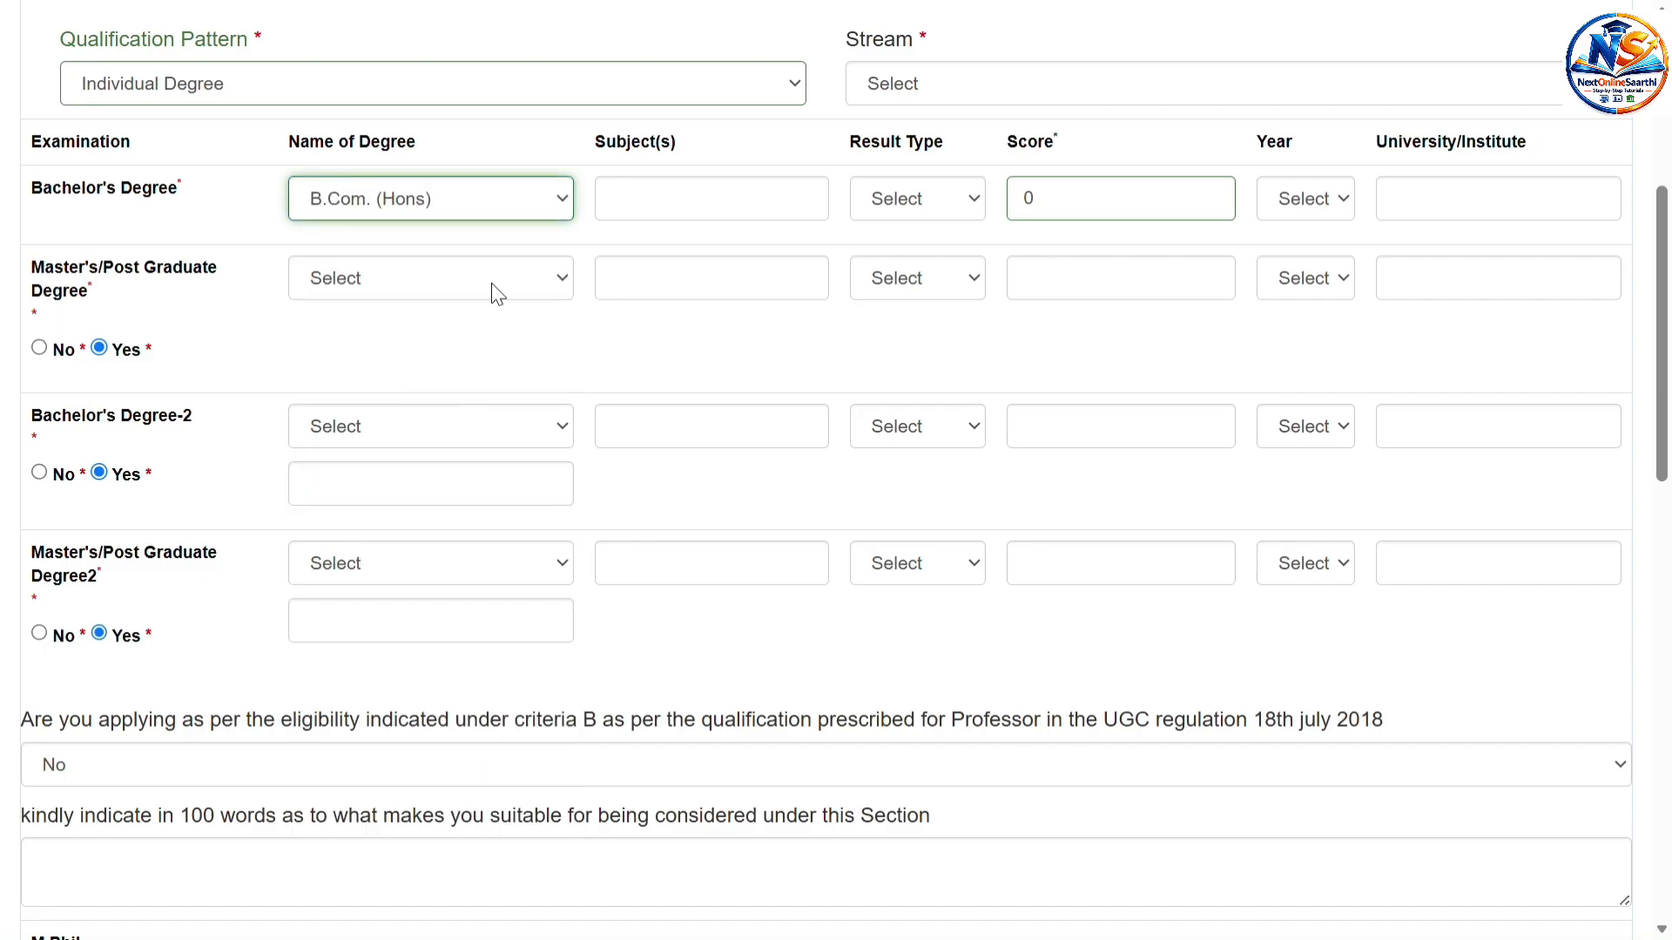
click(653, 188)
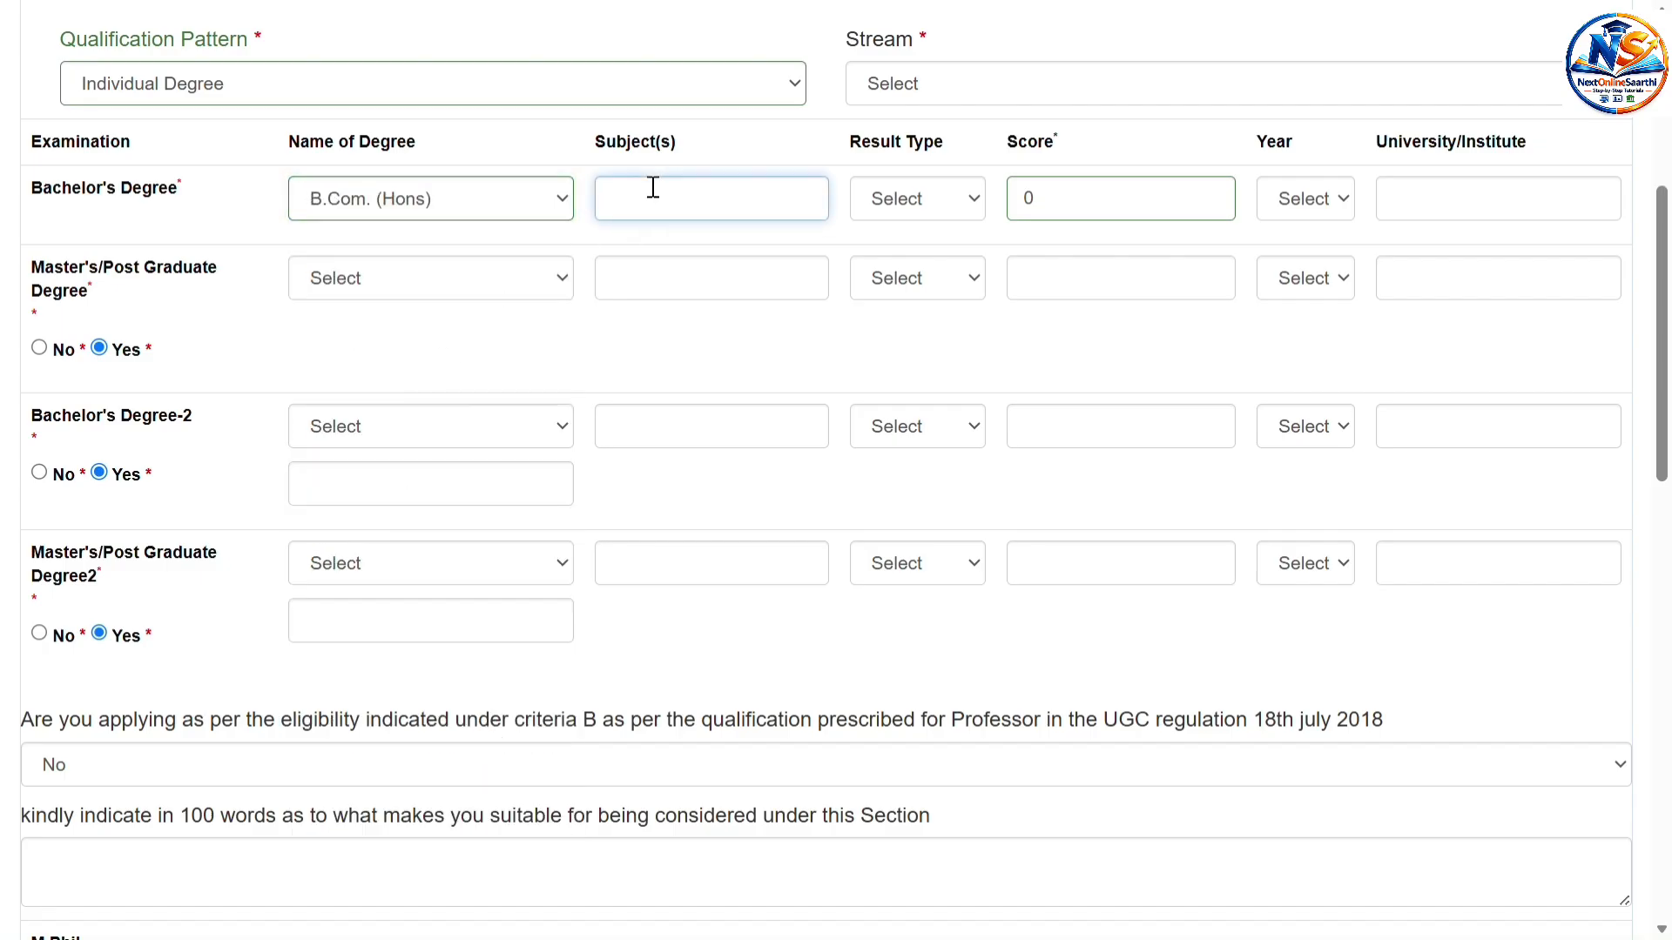
click(940, 206)
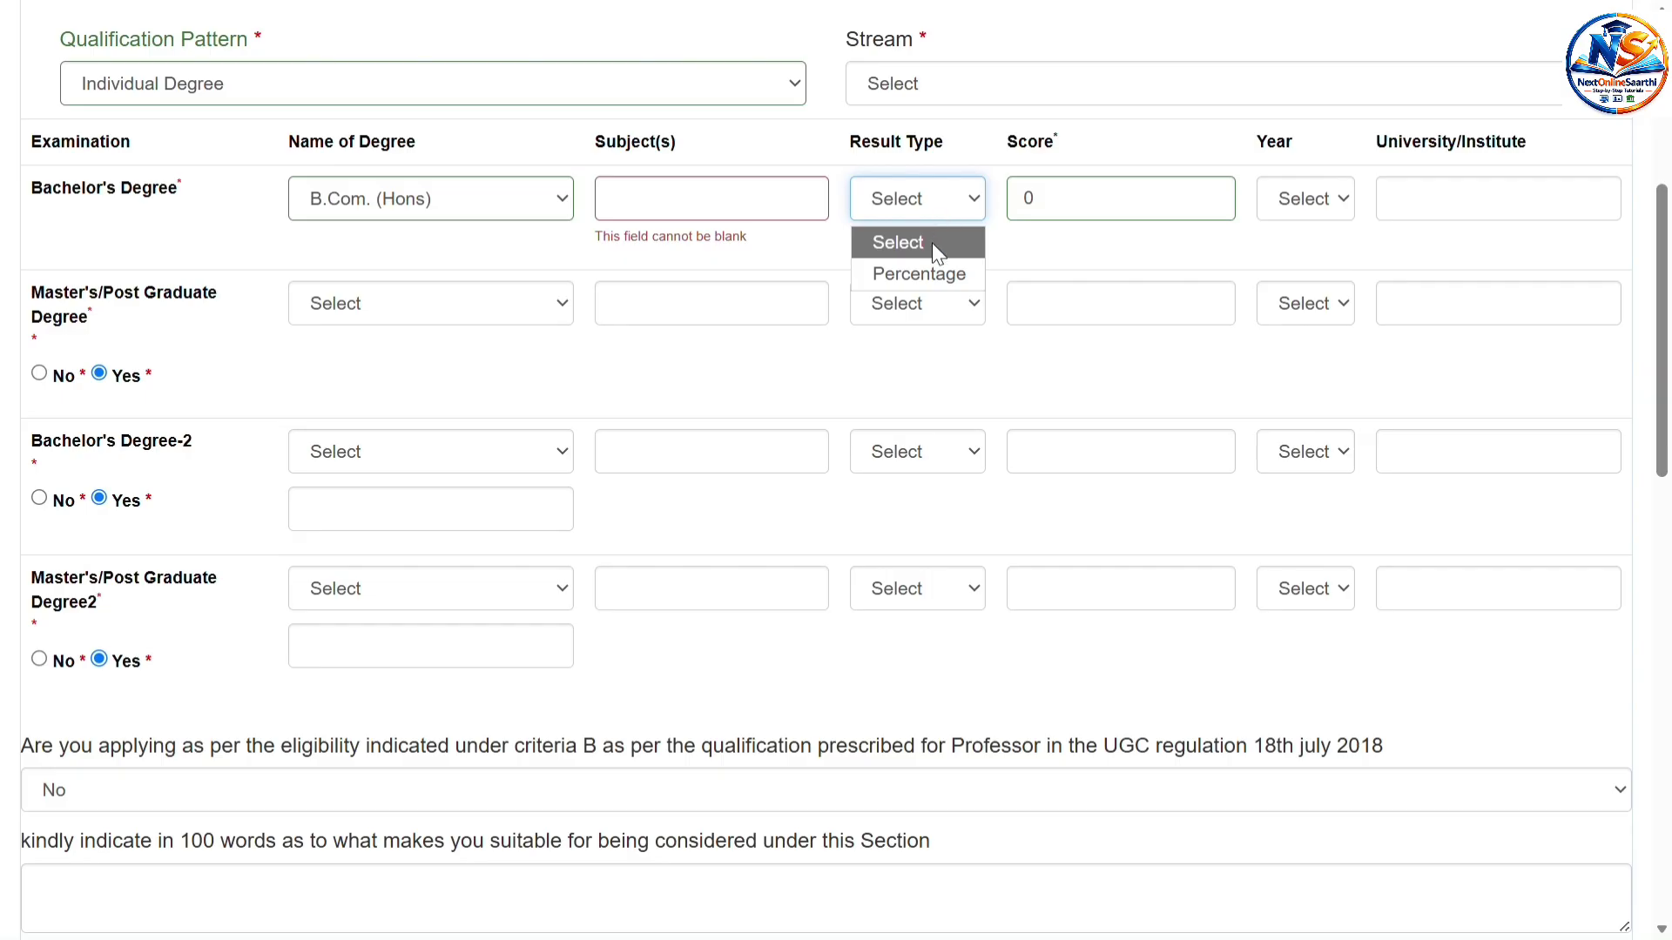
click(930, 269)
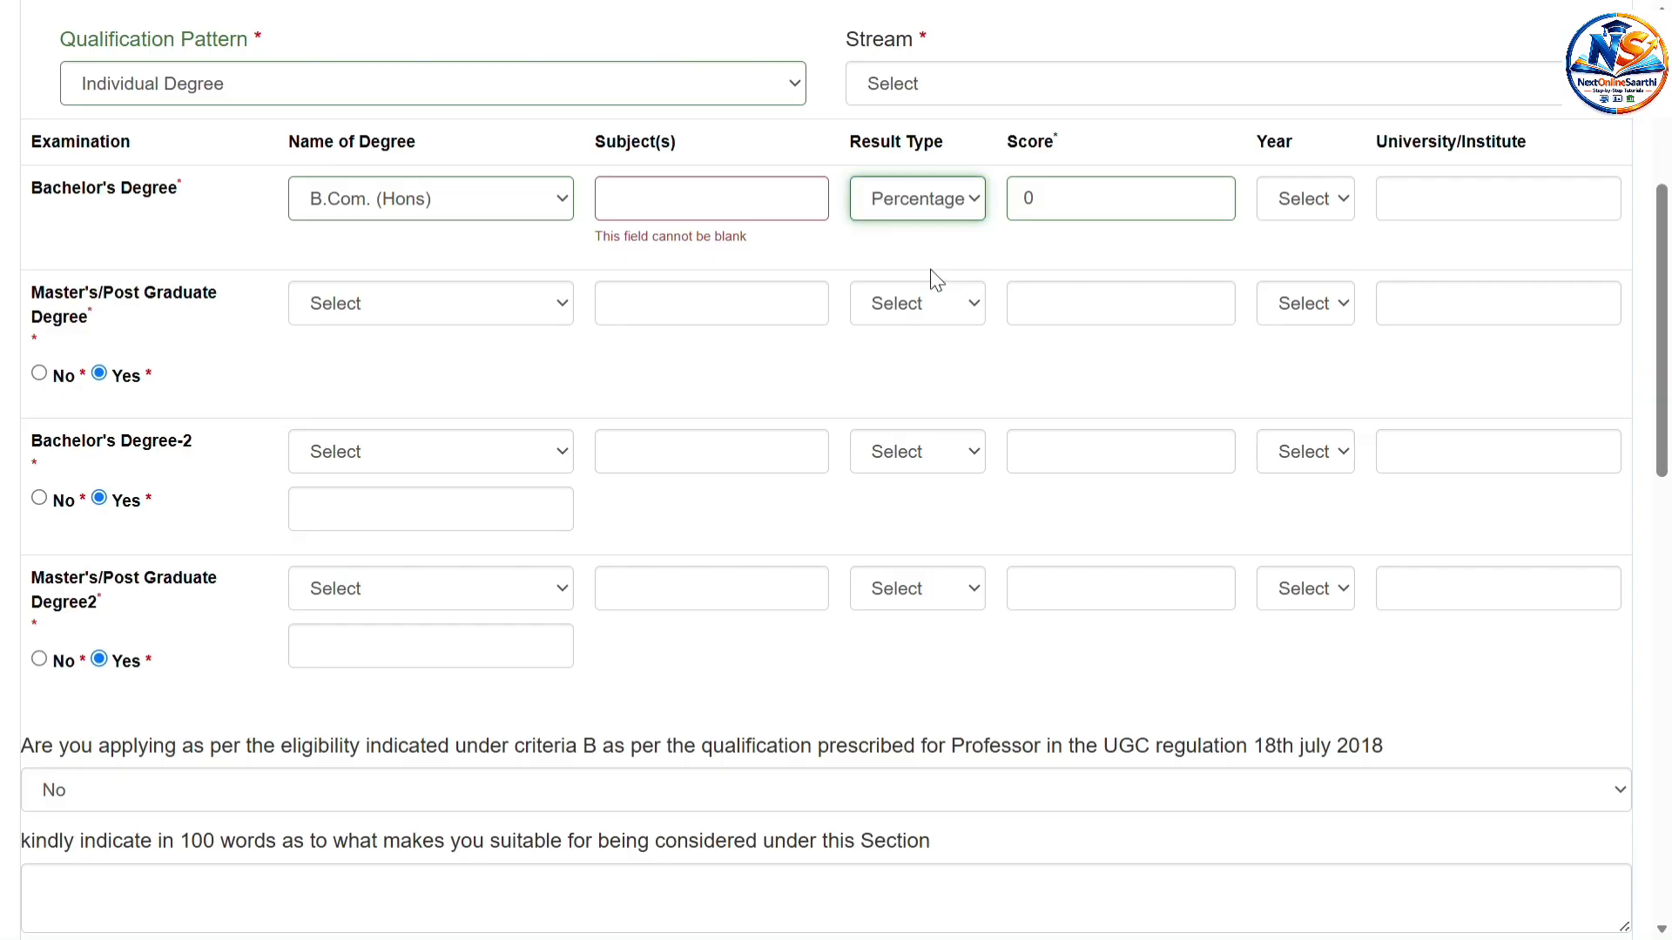
click(1070, 206)
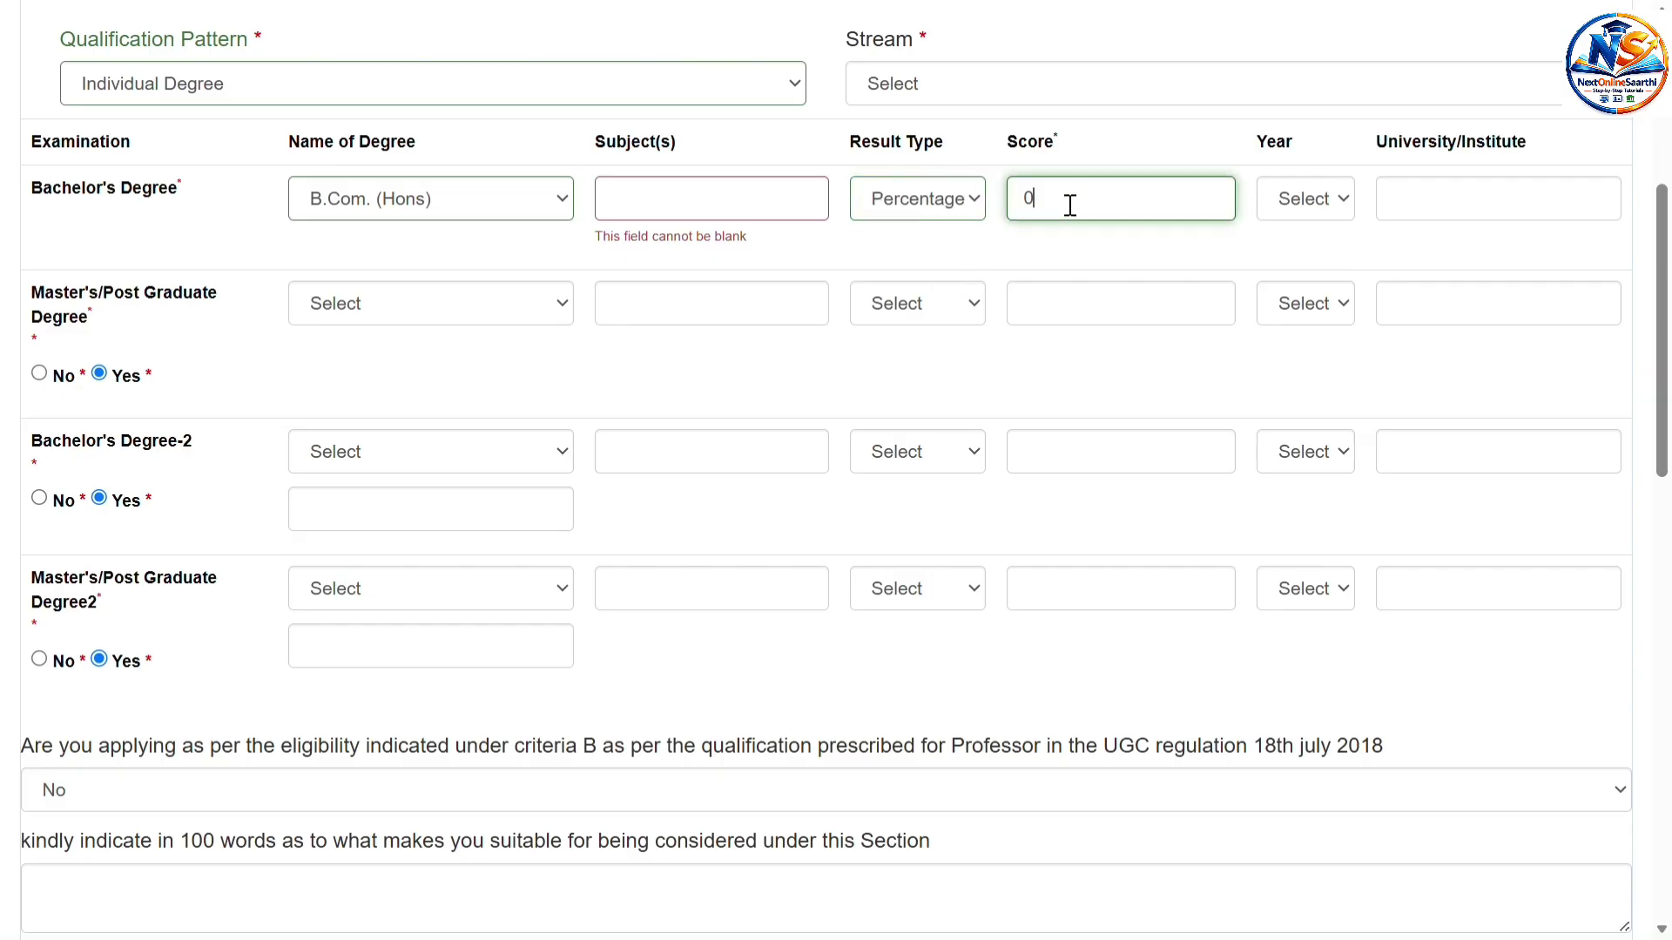
click(1314, 209)
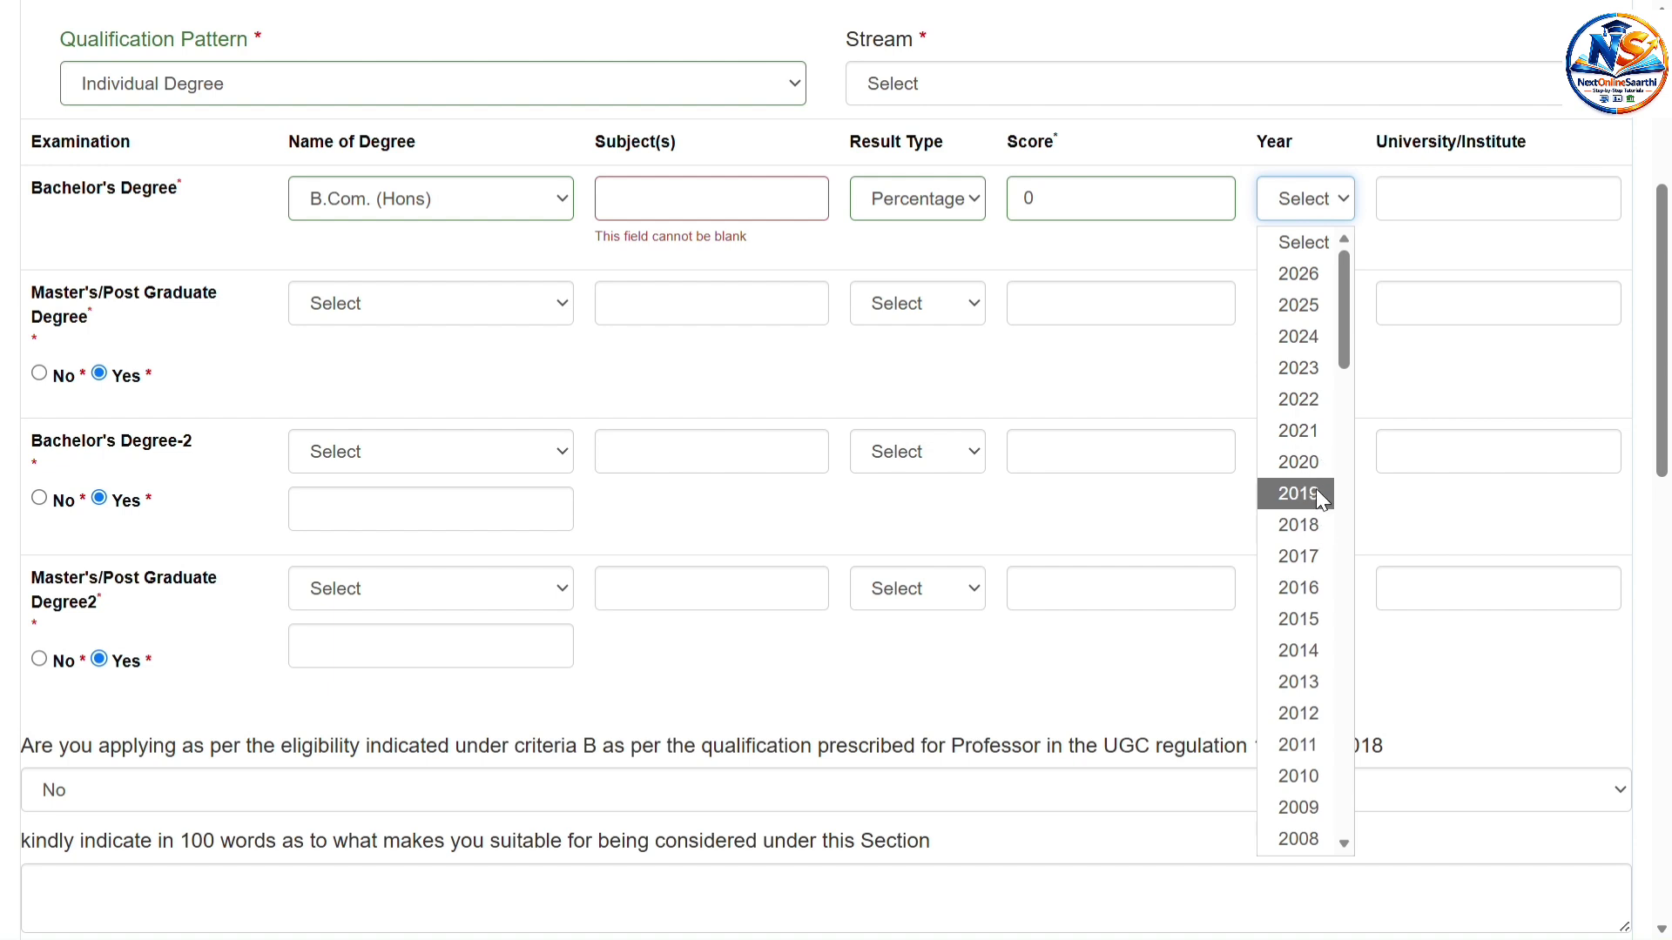
click(1315, 523)
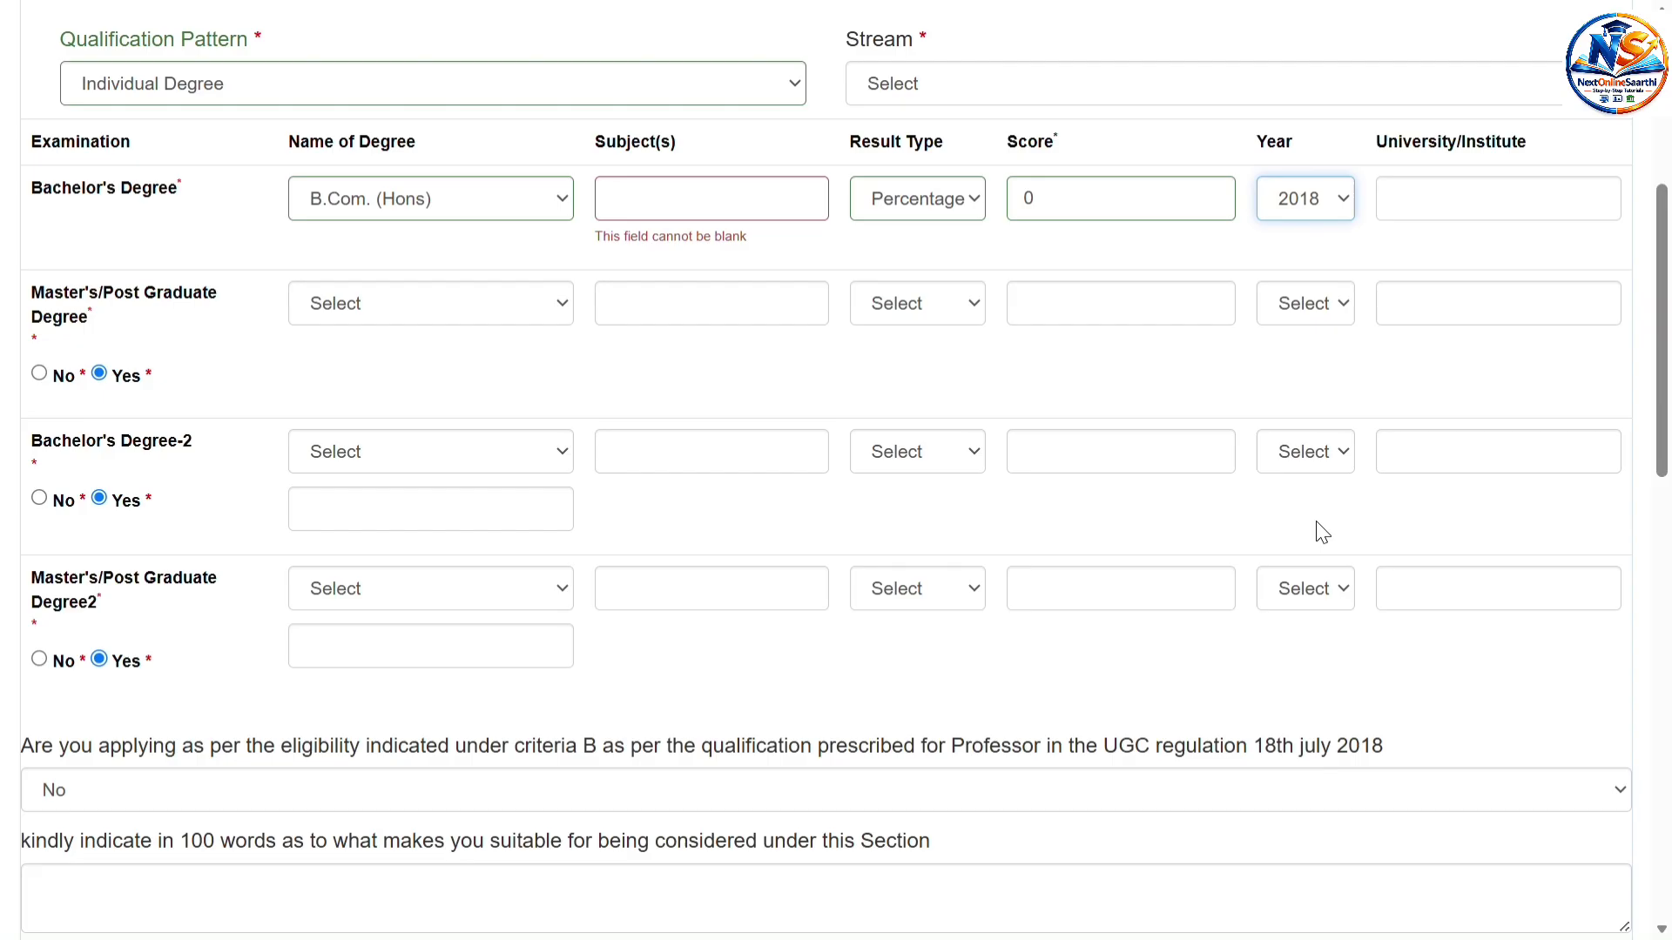
click(1457, 211)
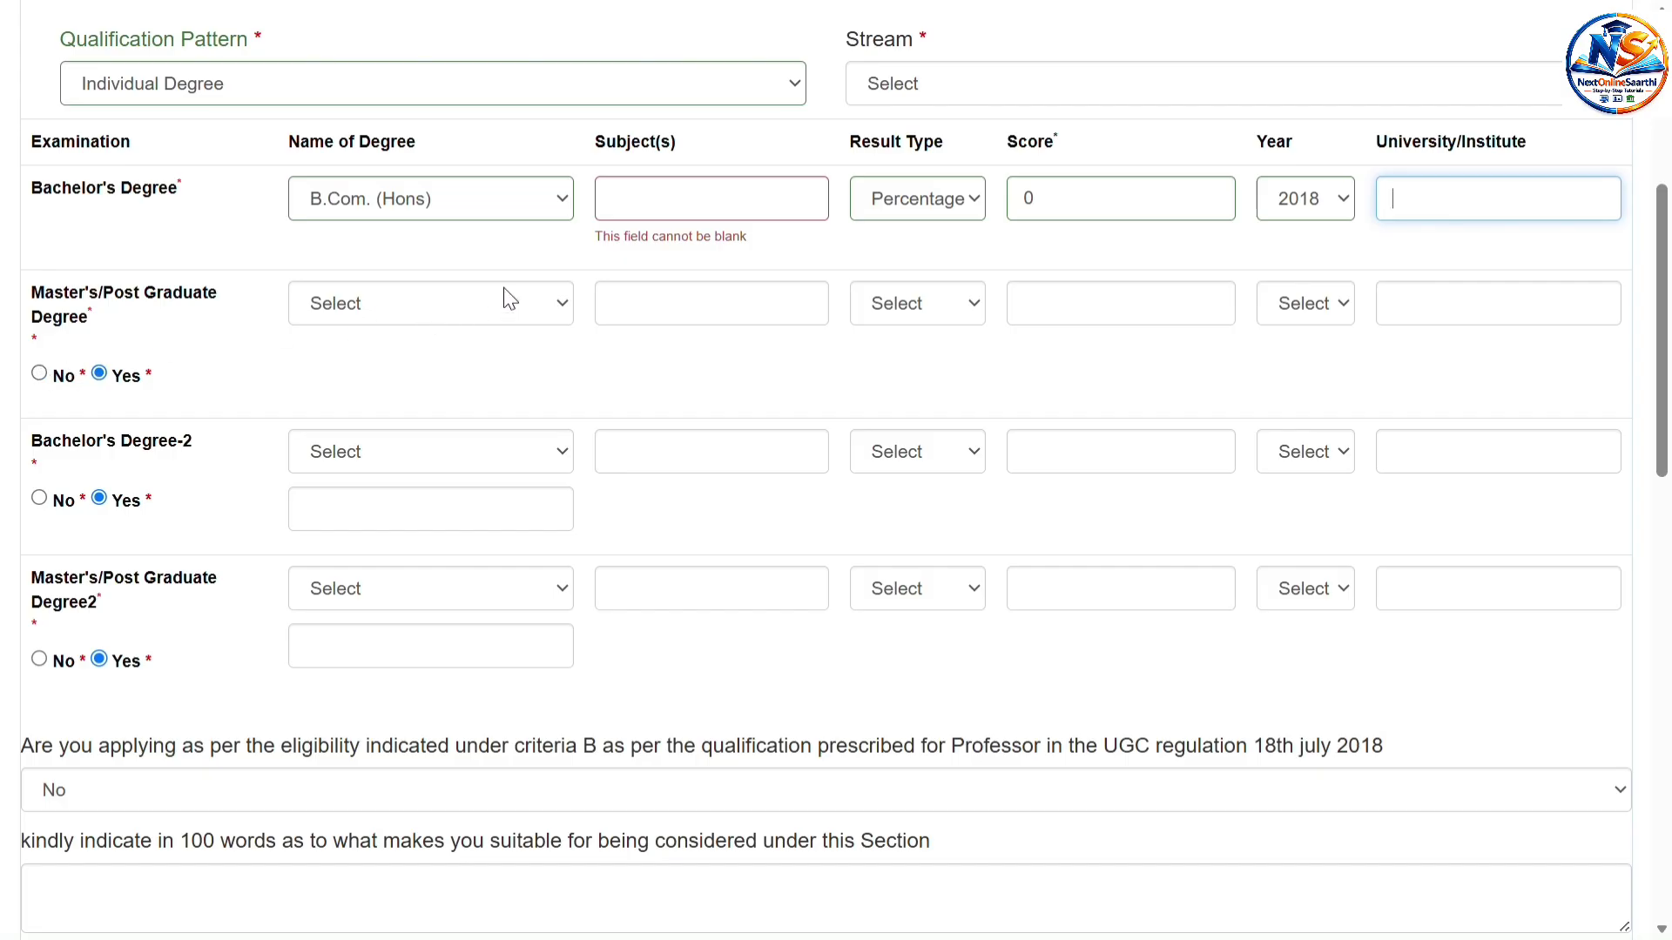
Set the first Master's/Post Graduate Degree to M.A in English with result type Percentage and year 2021, leaving subjects, score and university blank.
click(570, 301)
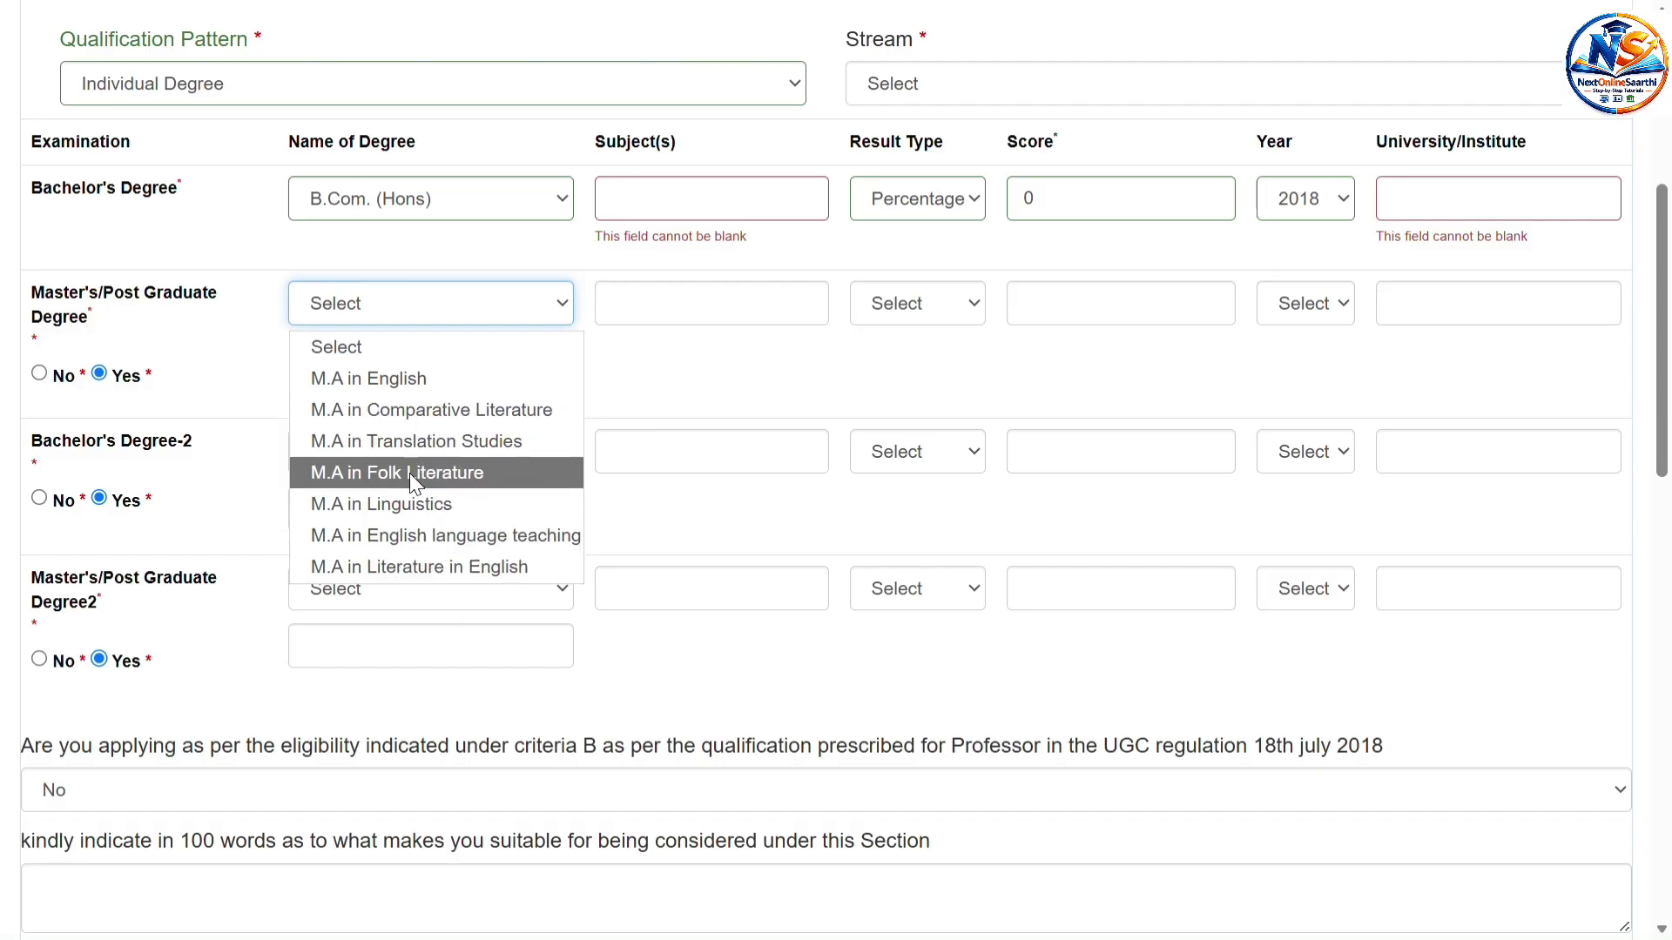
click(410, 379)
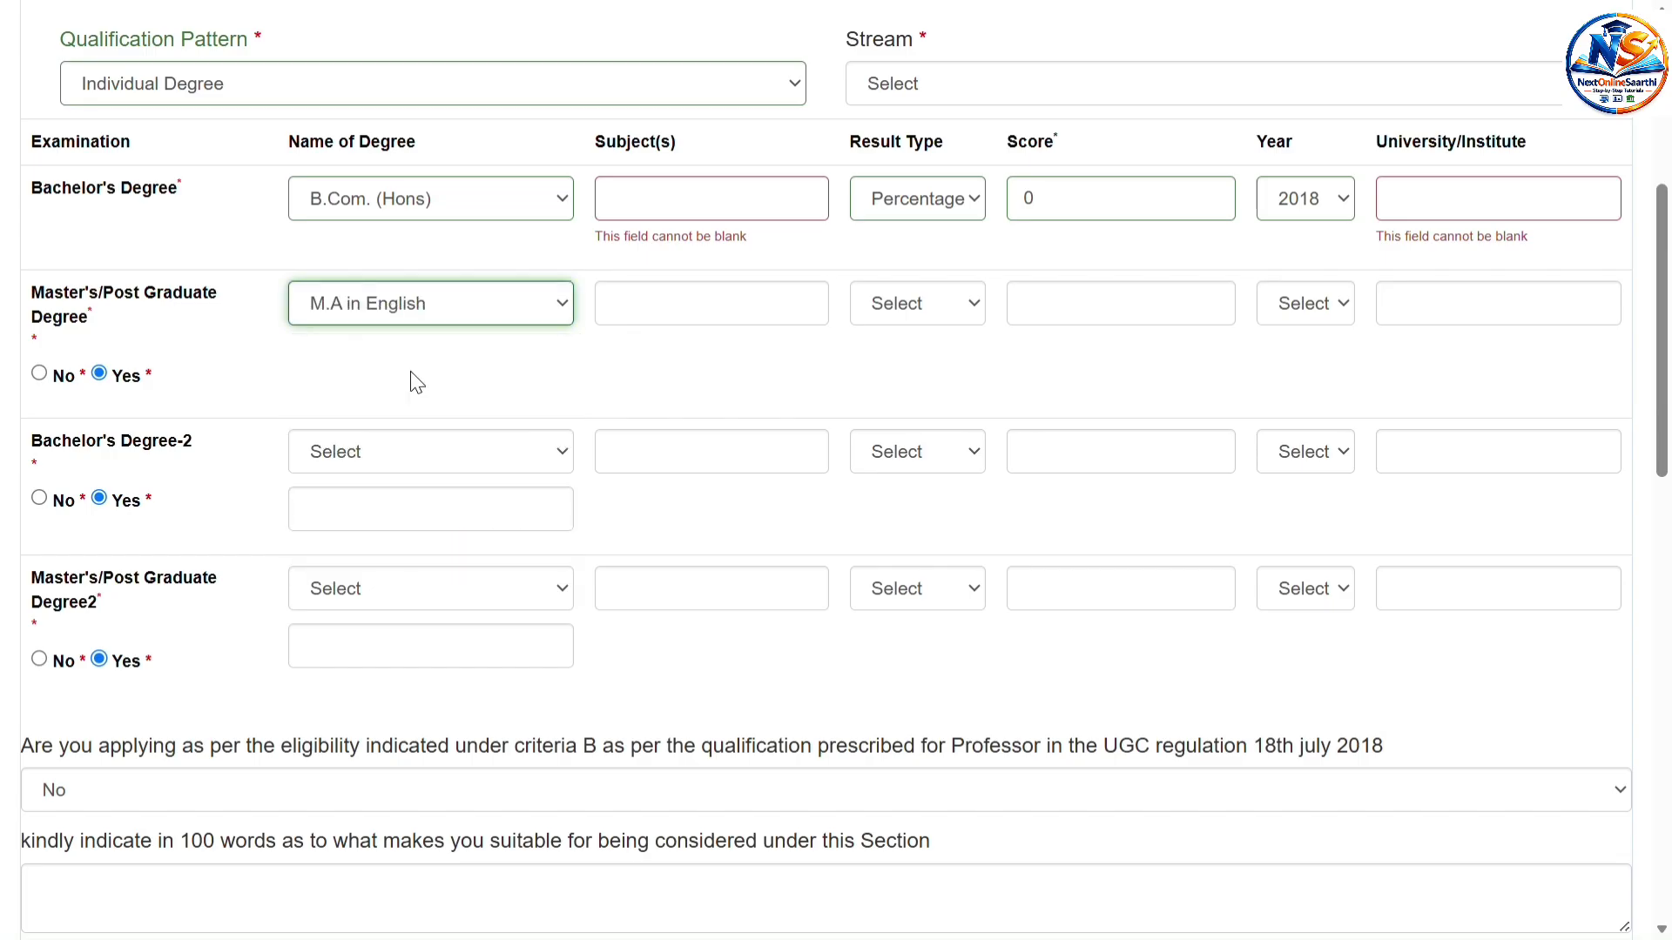
click(662, 307)
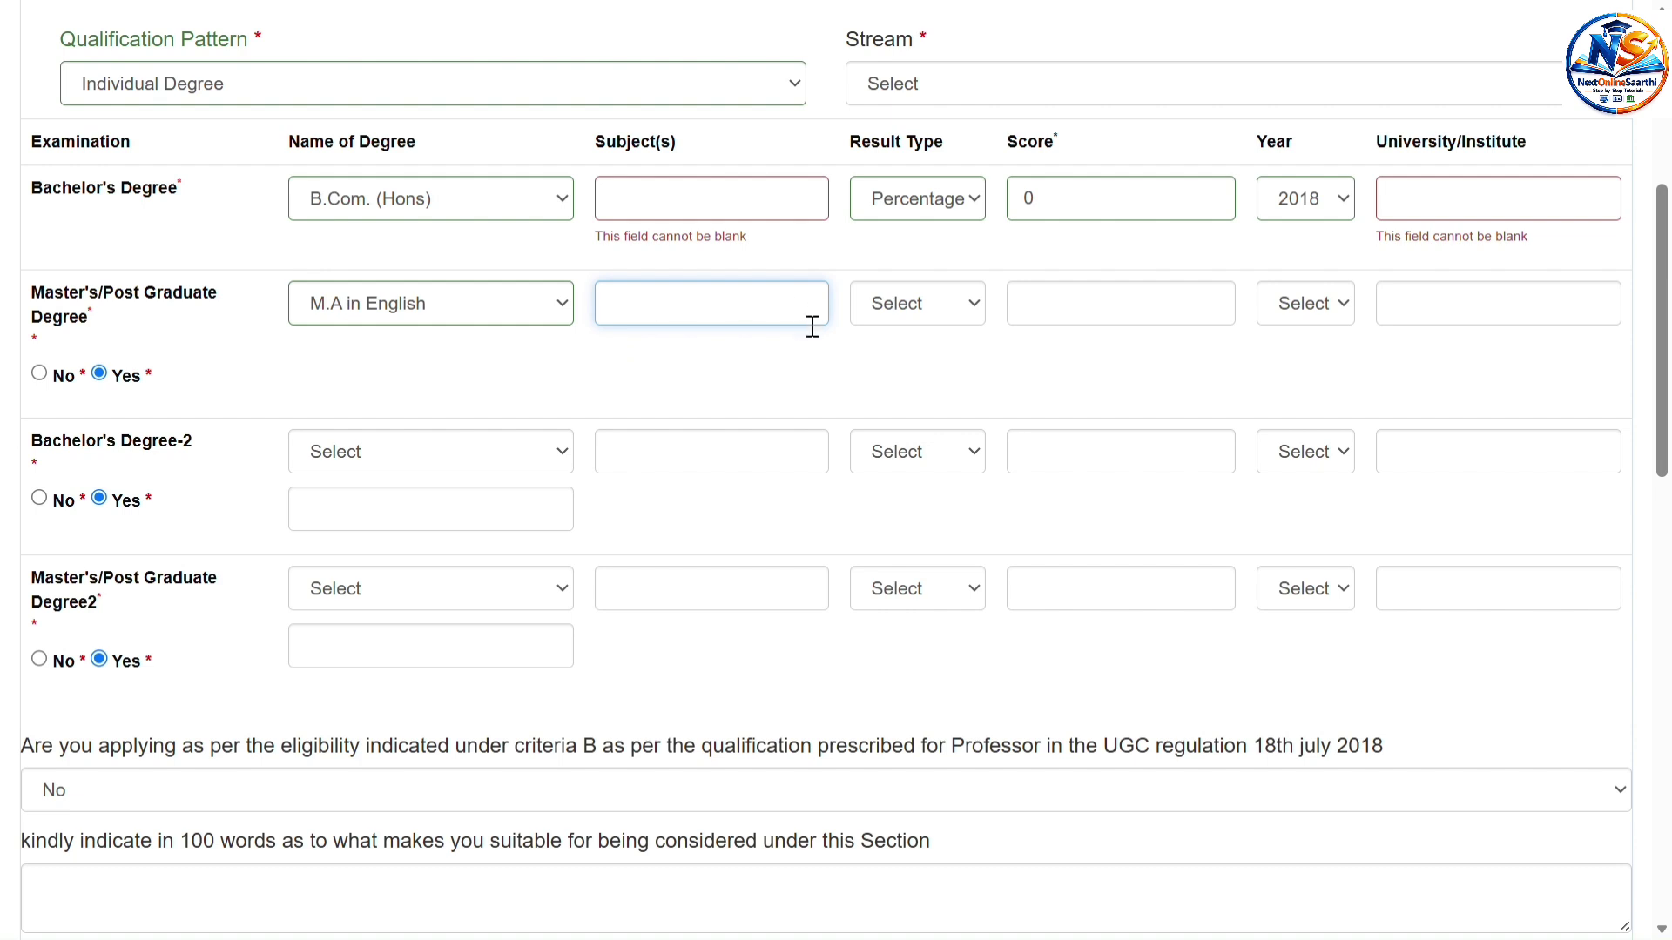
click(963, 305)
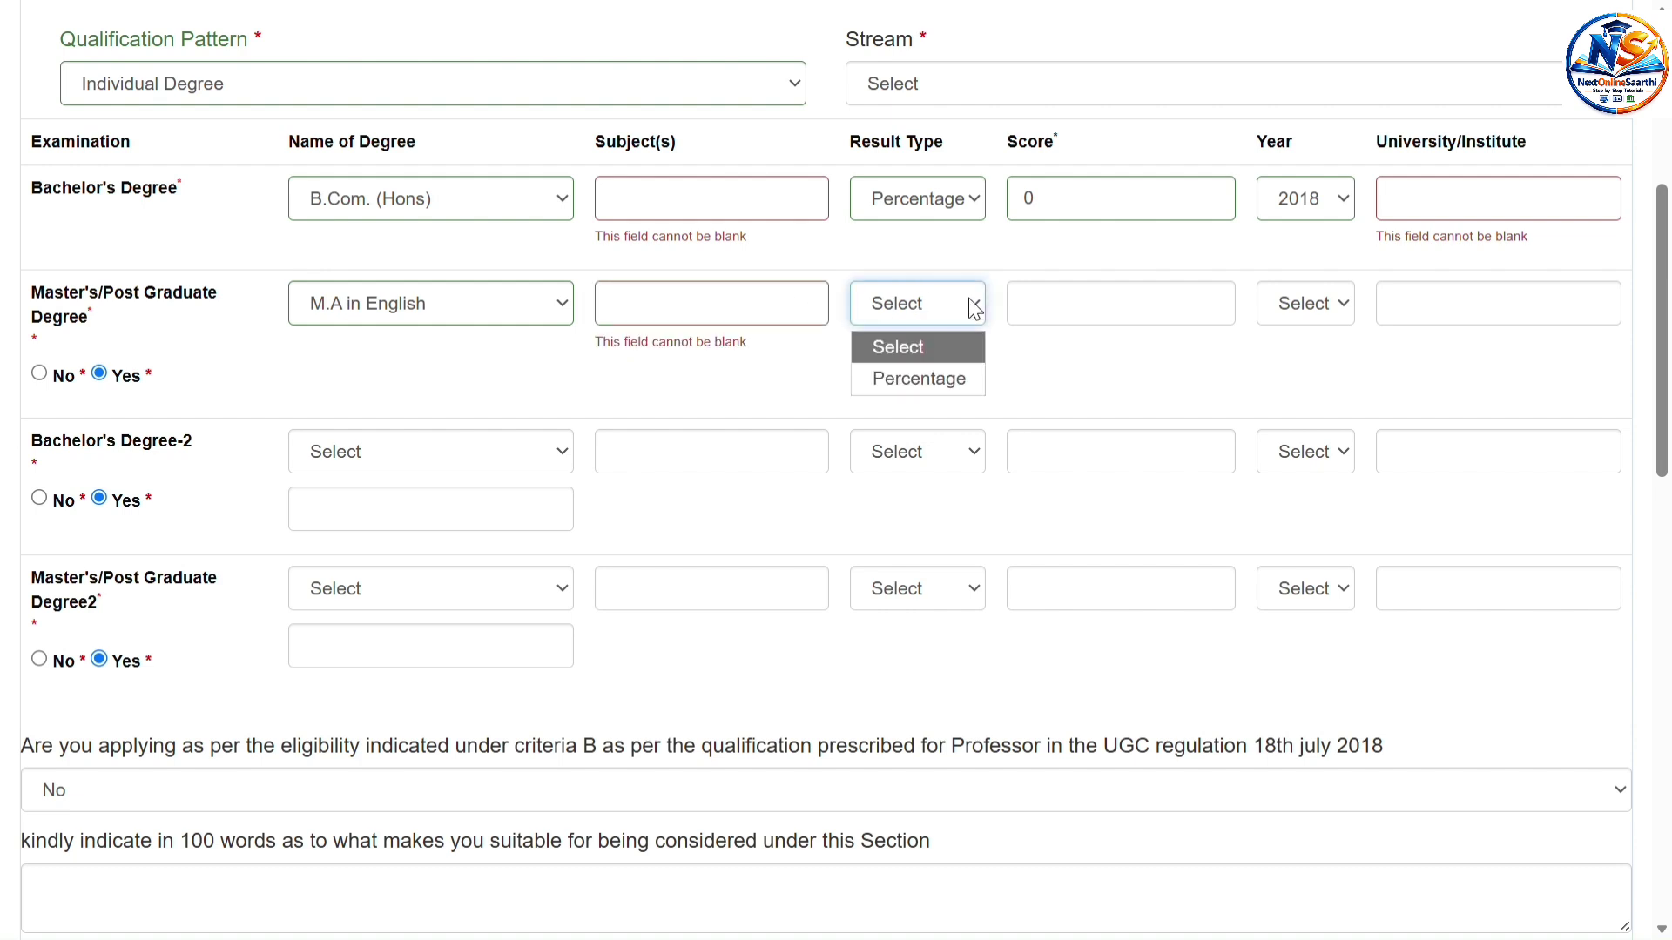
click(921, 377)
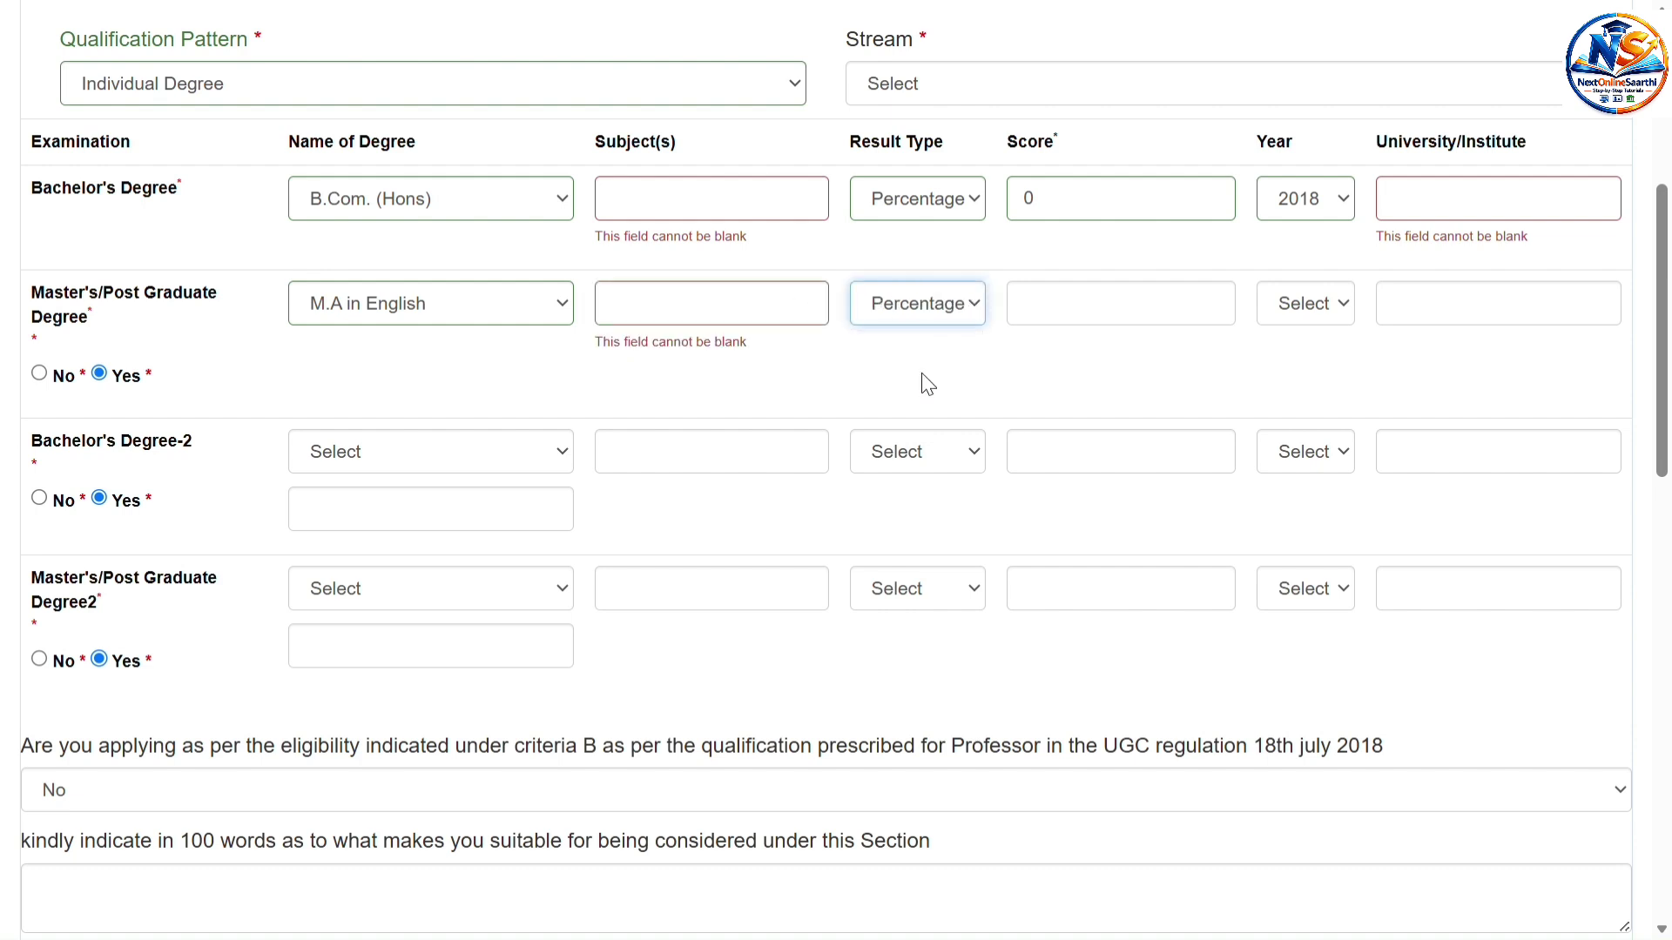
click(1054, 297)
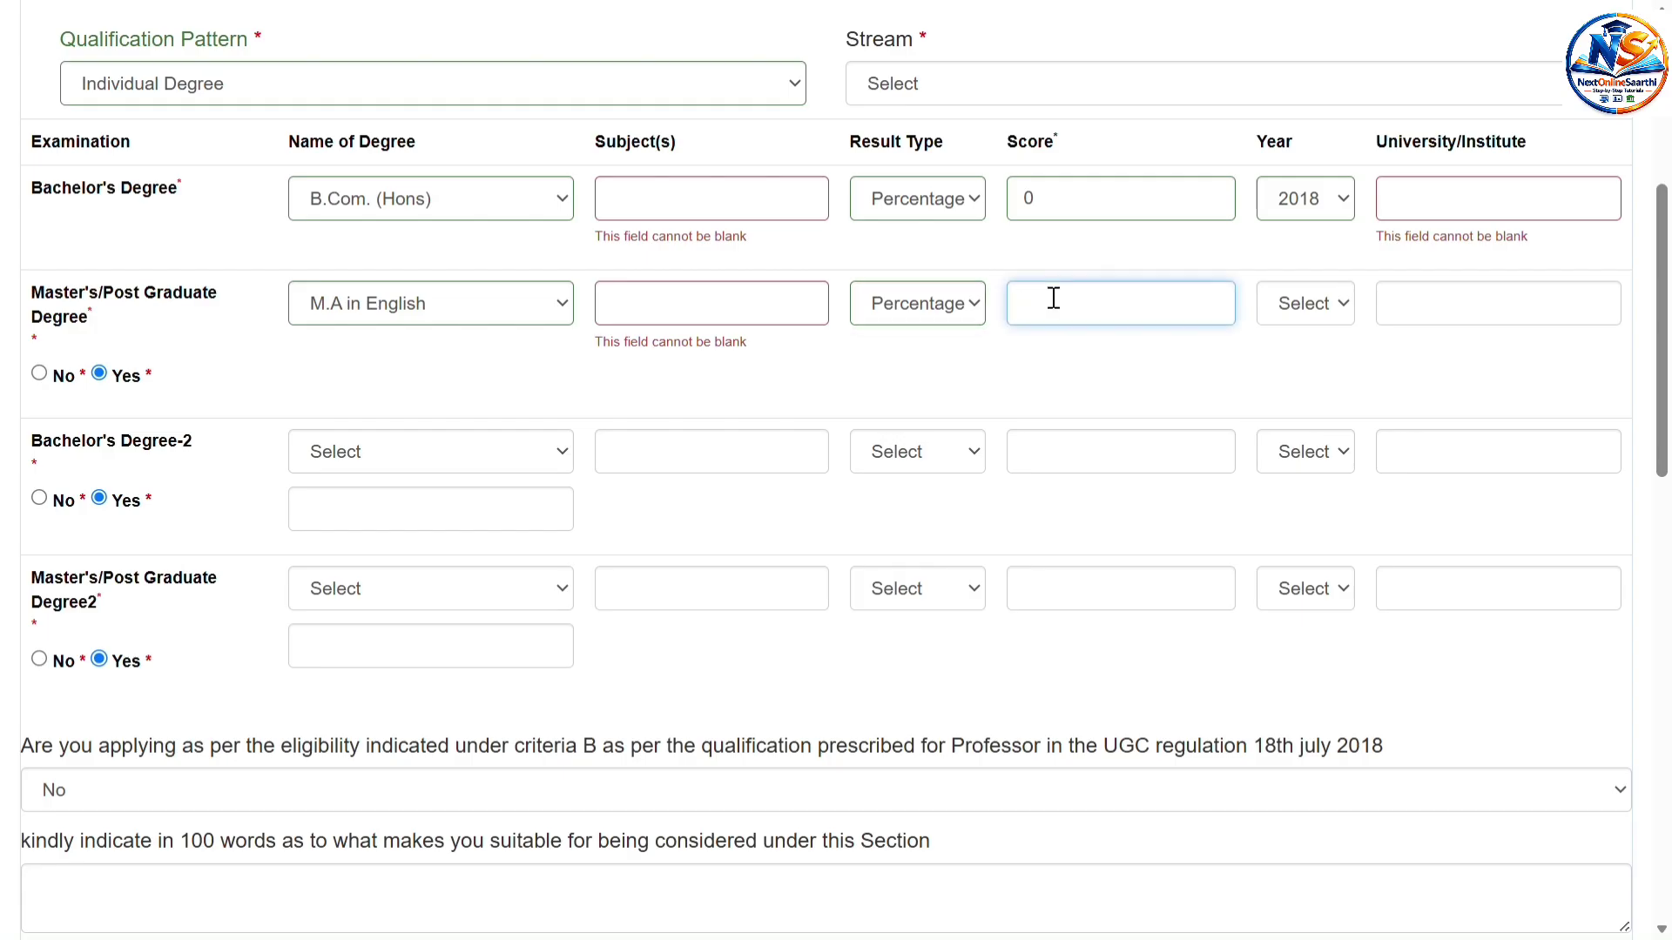
click(1347, 304)
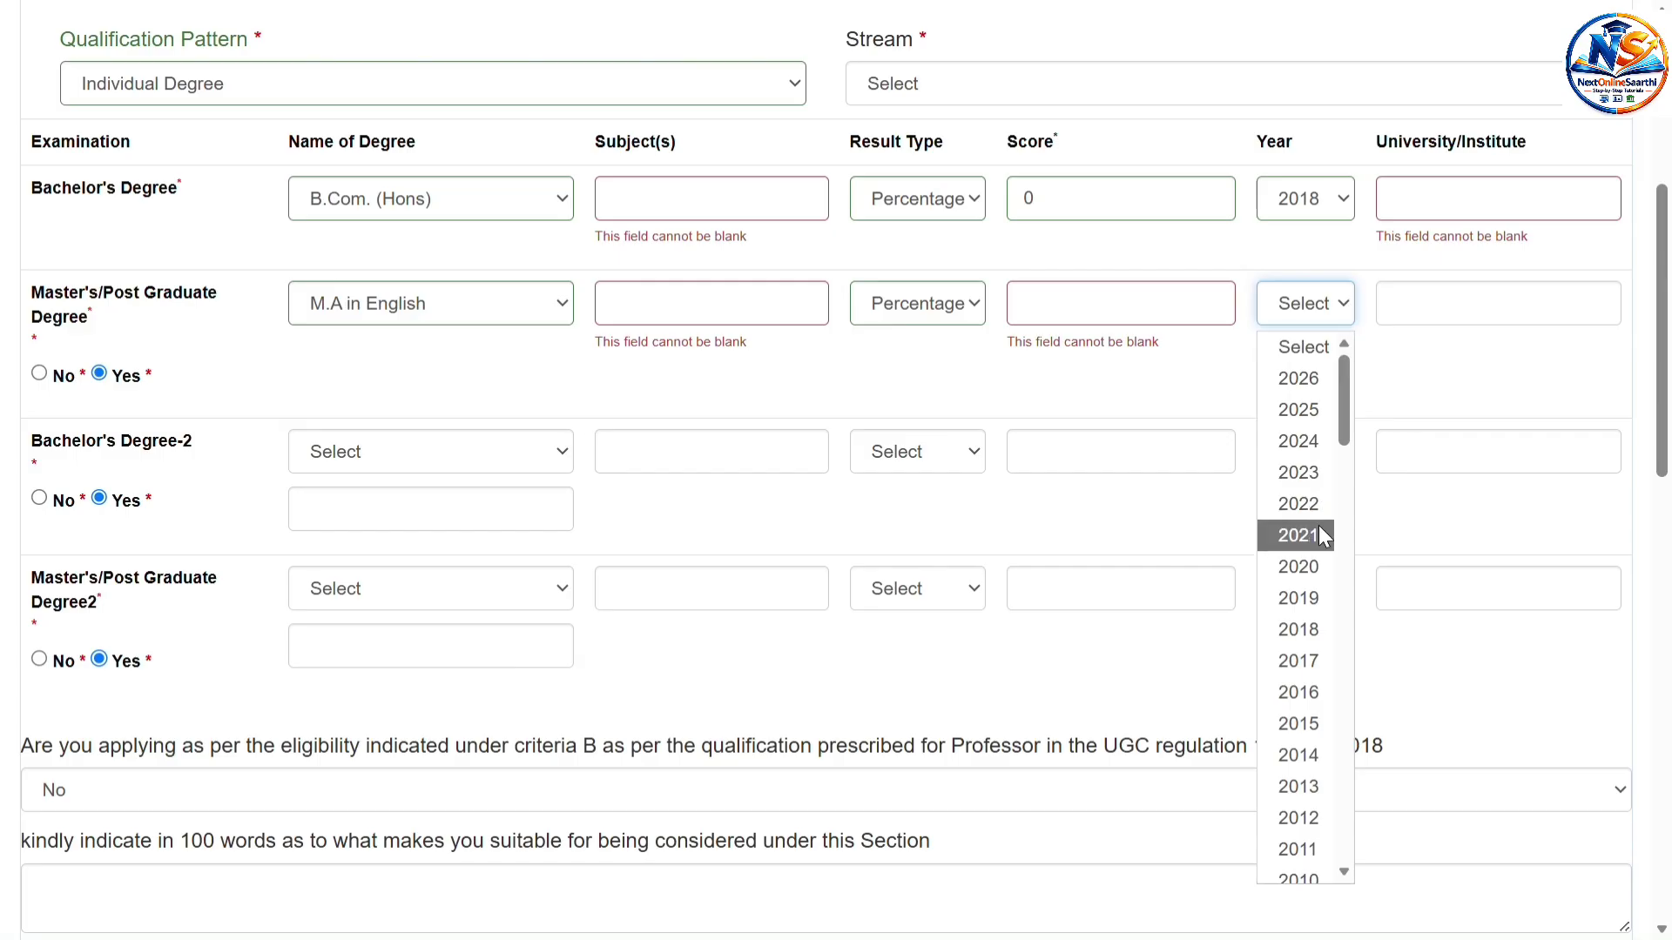
click(1296, 534)
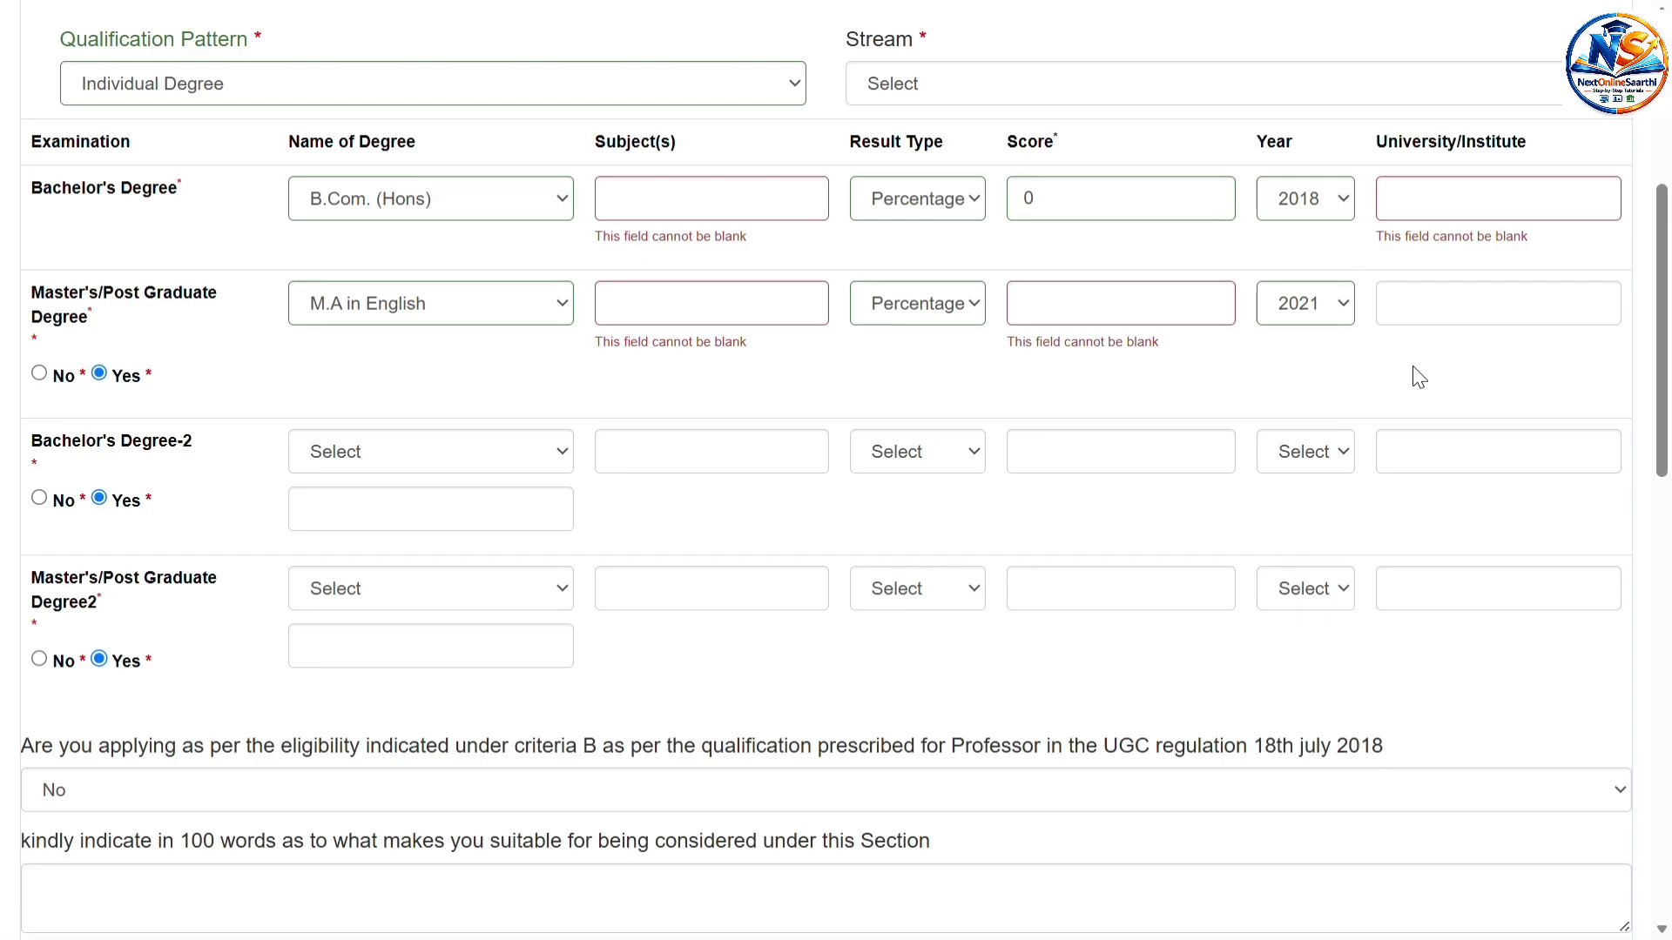
click(1407, 310)
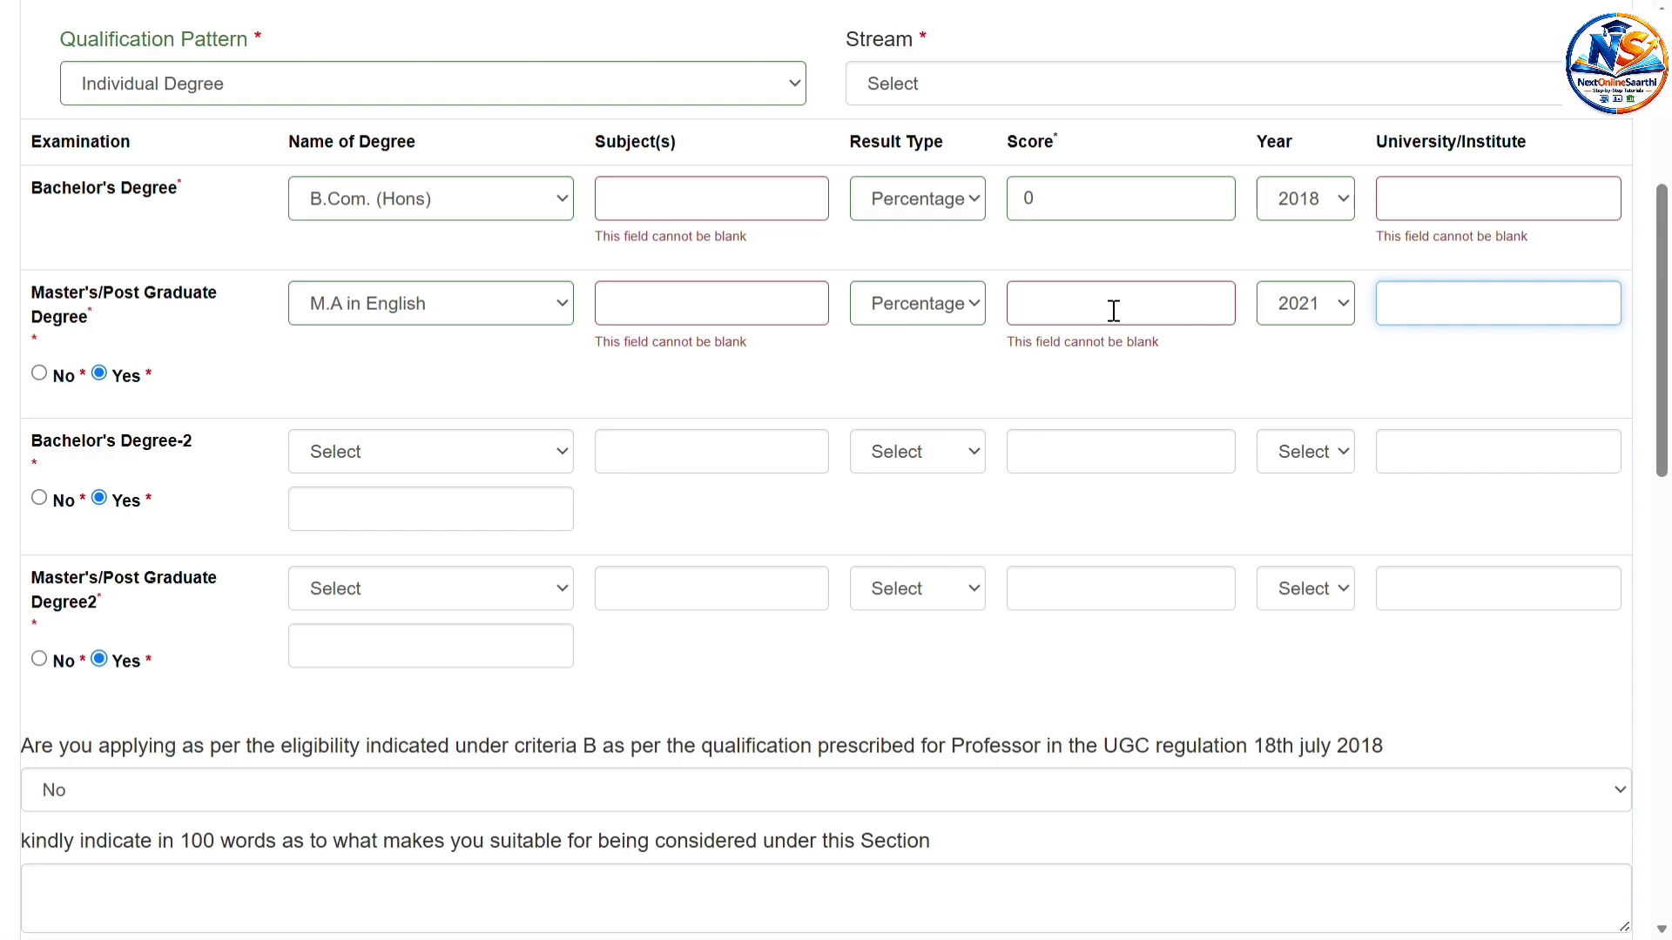
click(559, 376)
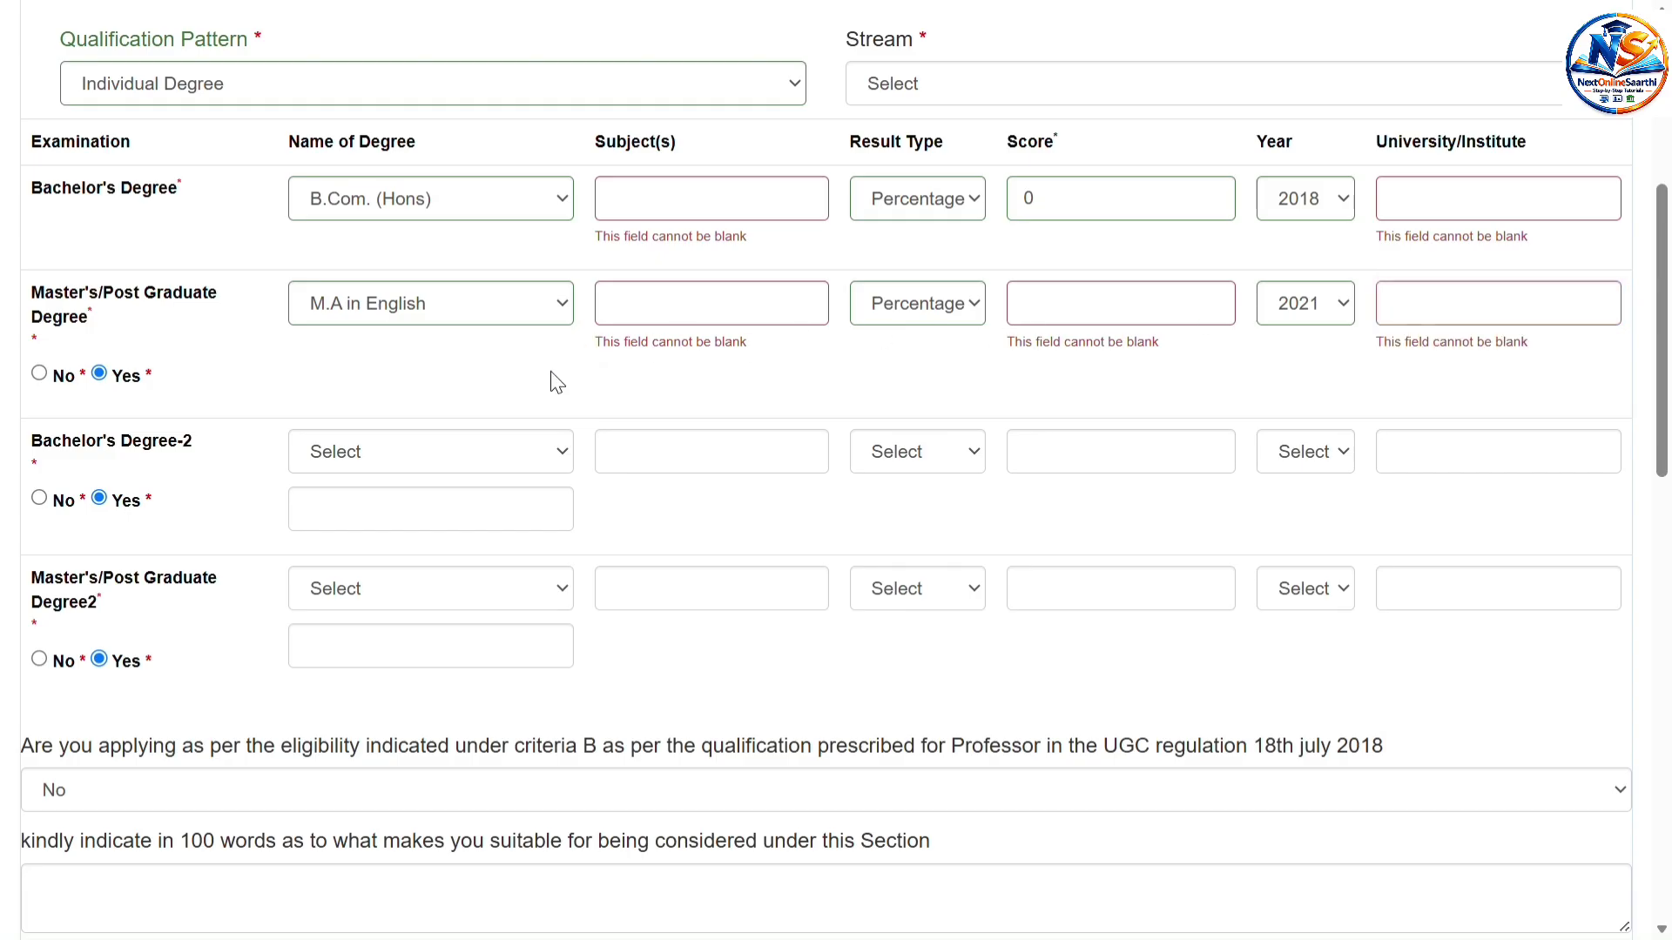
Look through the Bachelor's Degree-2 options, then switch that row to No and back to Yes to compare its fields.
scroll(401, 389, down, 1)
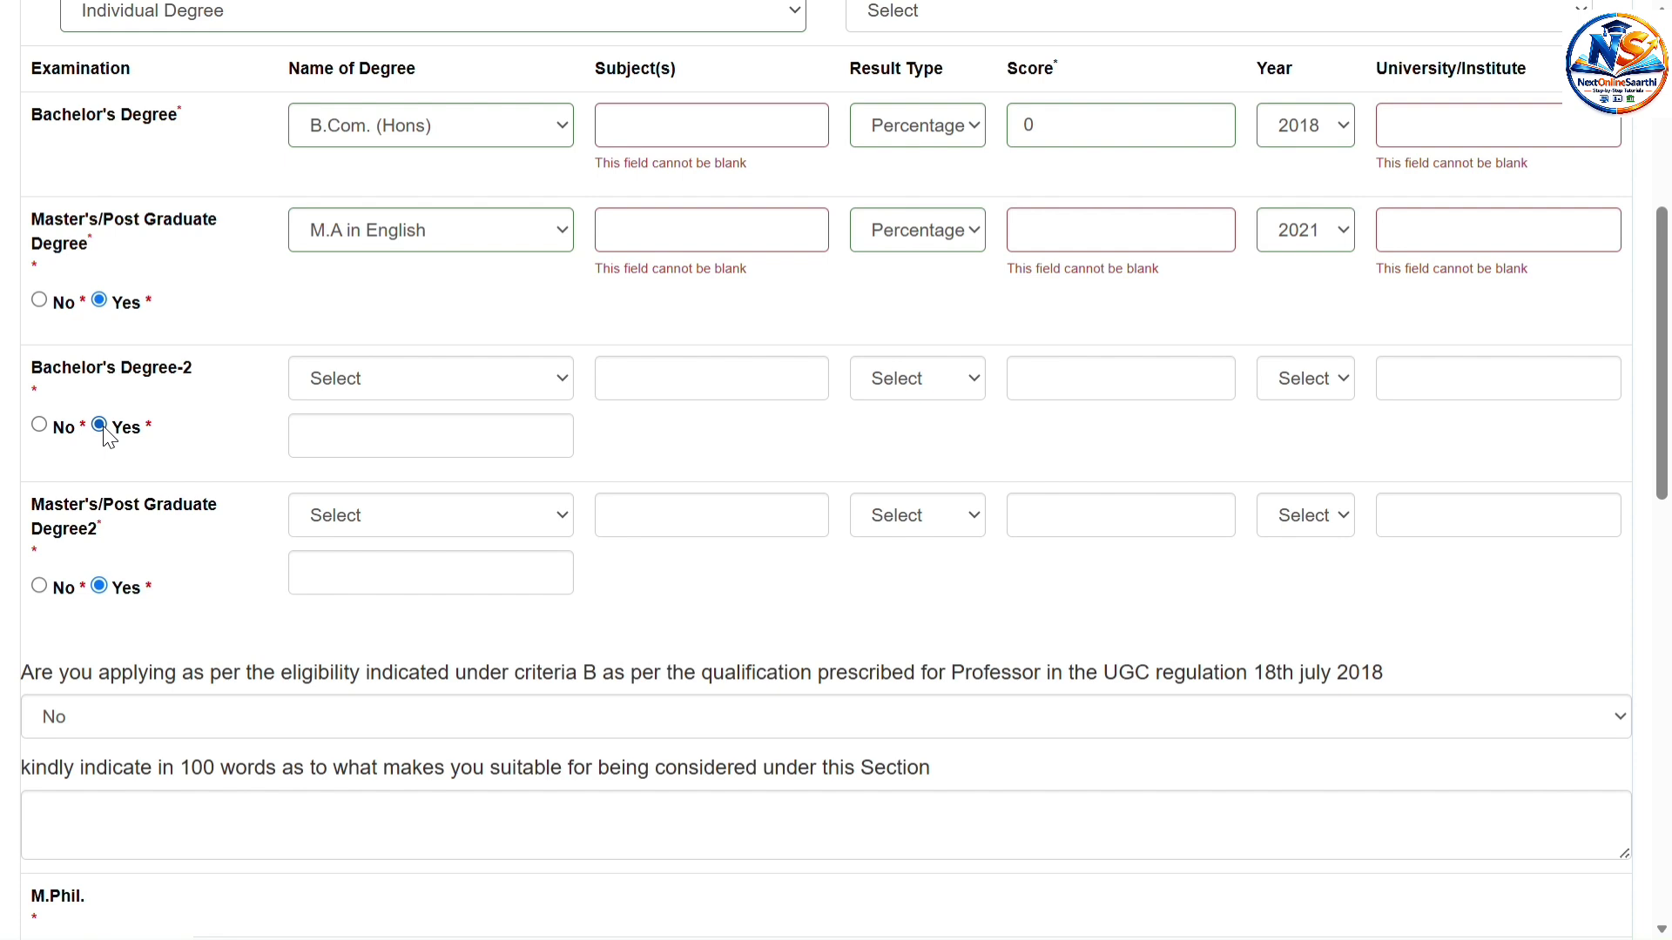
click(417, 383)
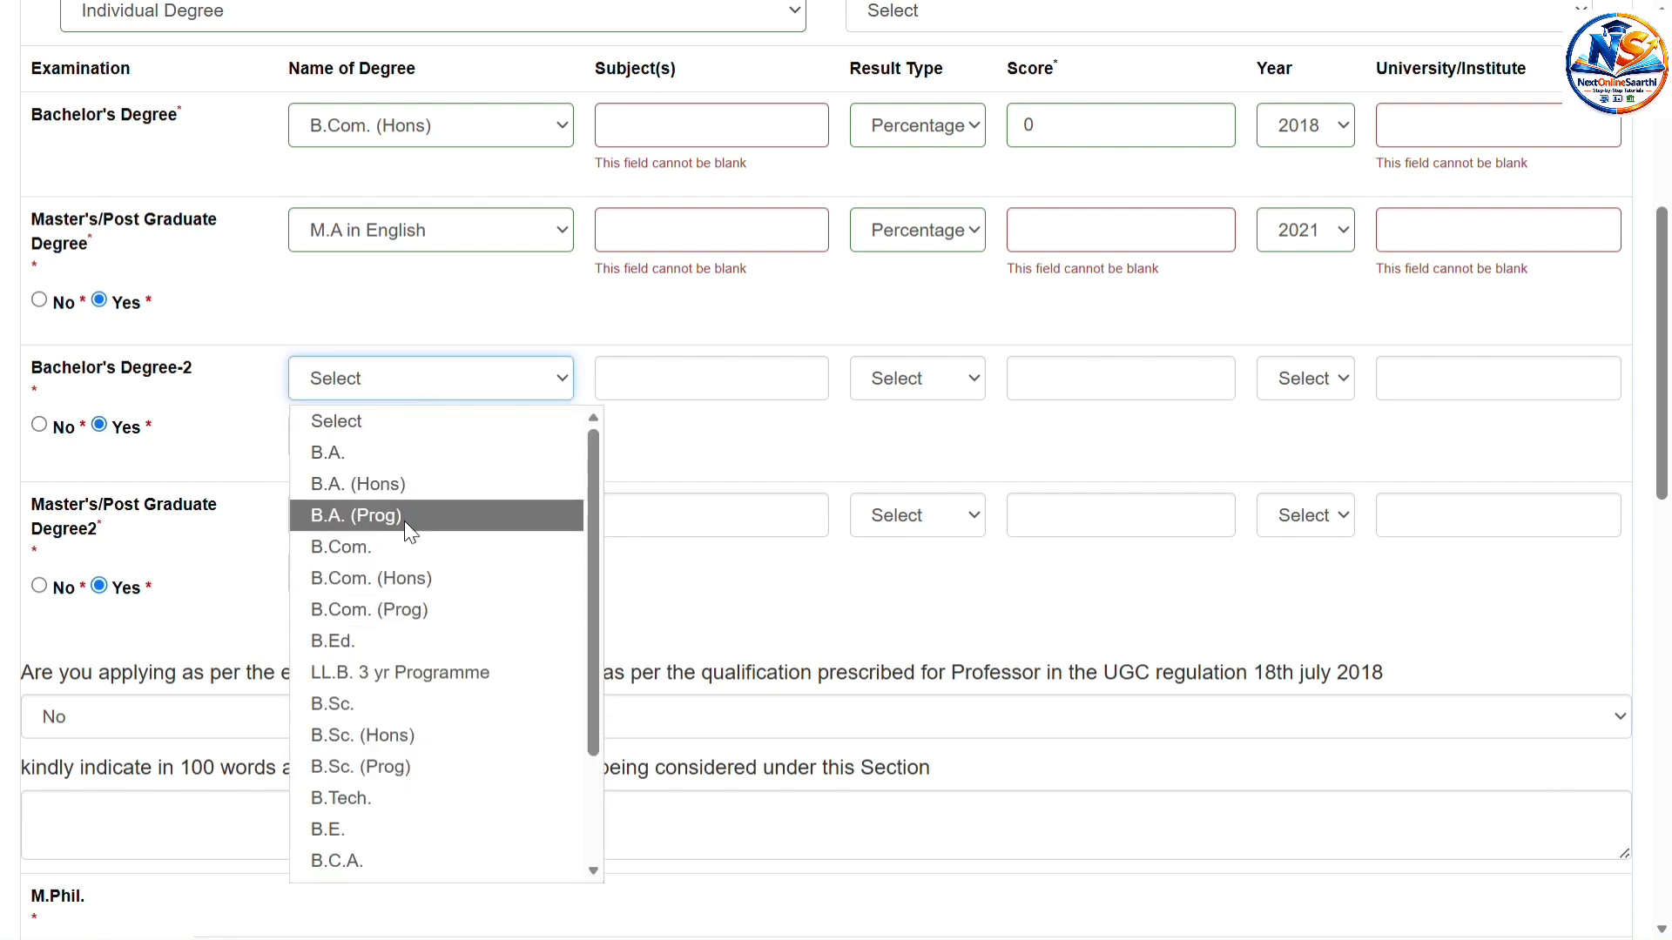
click(412, 302)
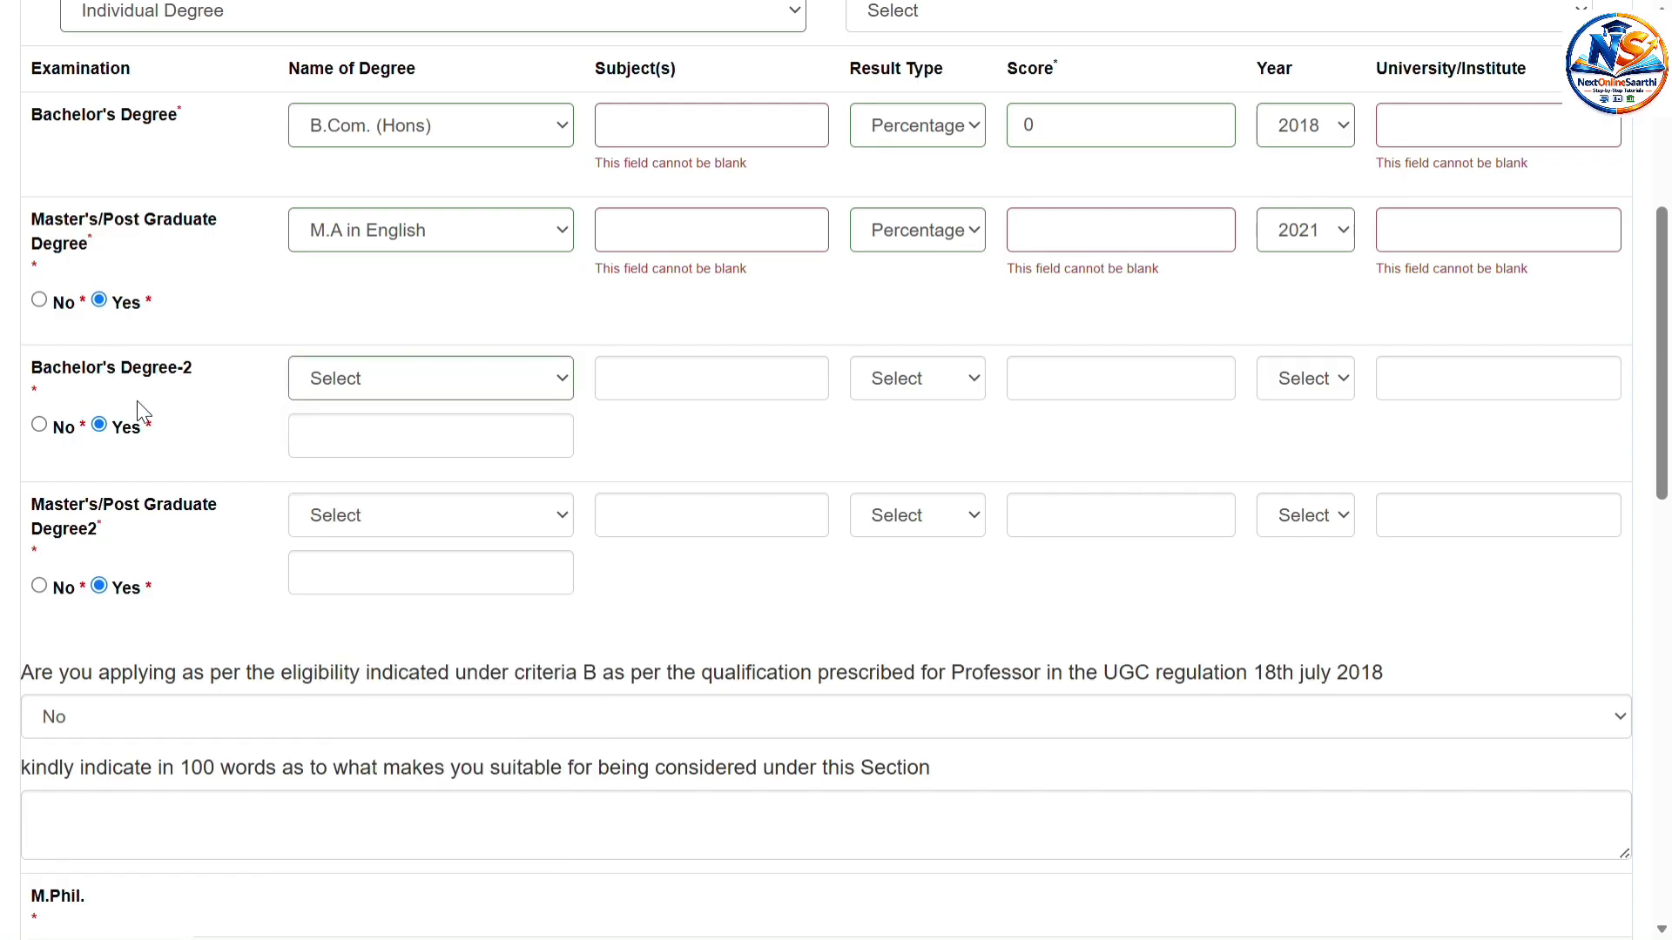
click(40, 426)
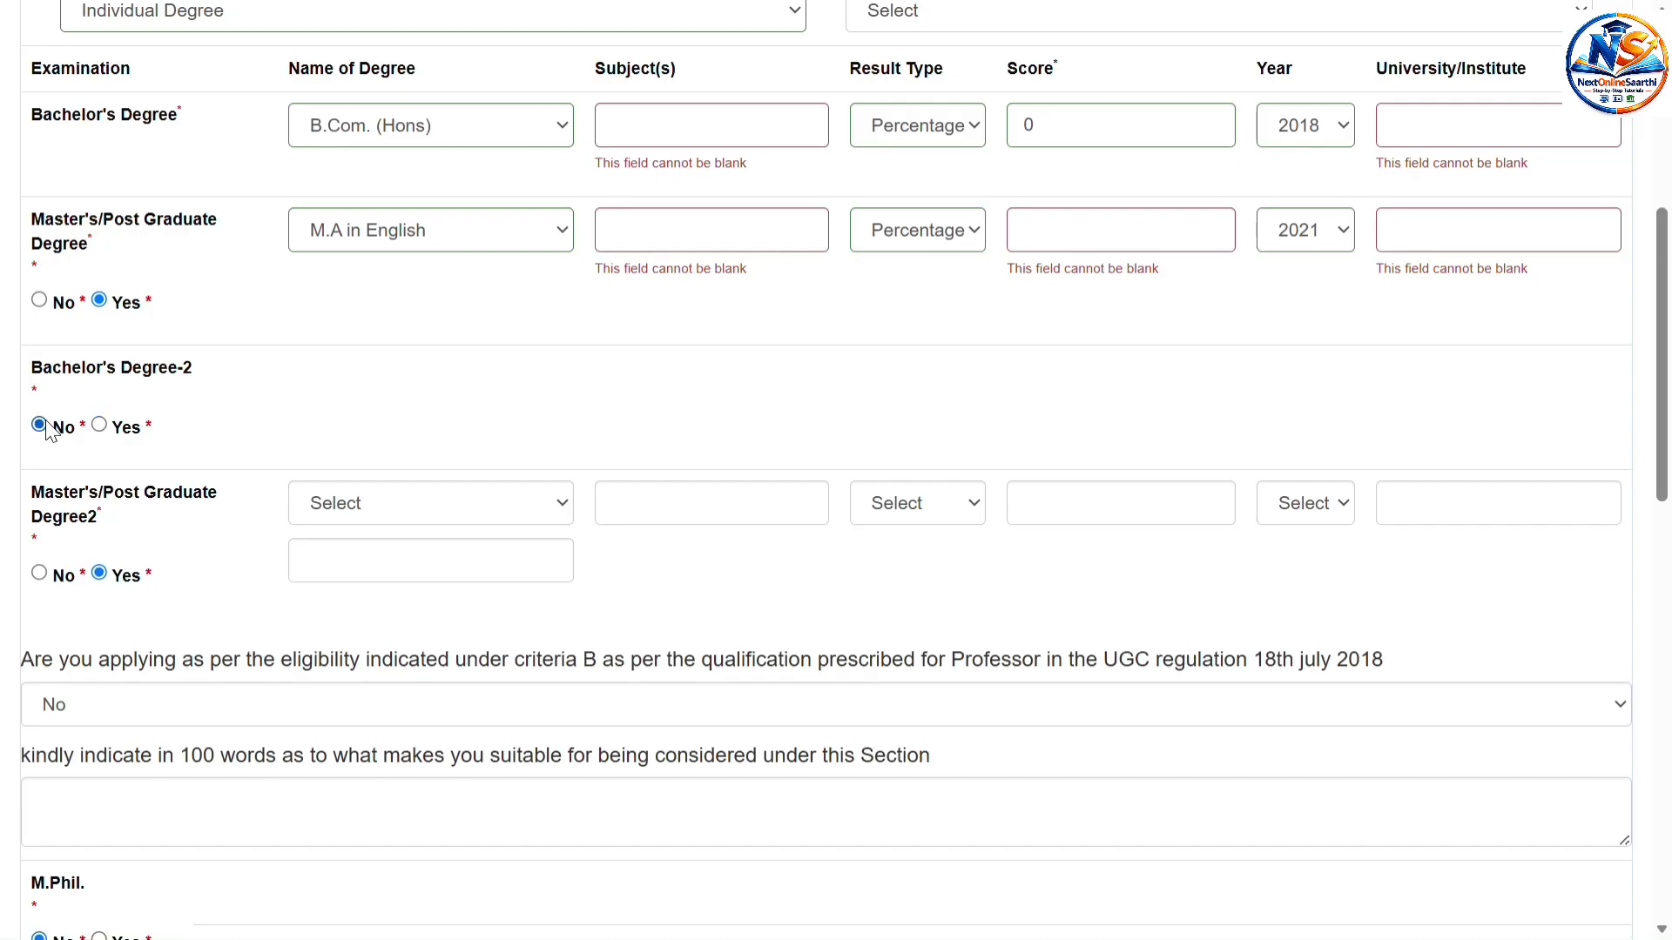
click(100, 426)
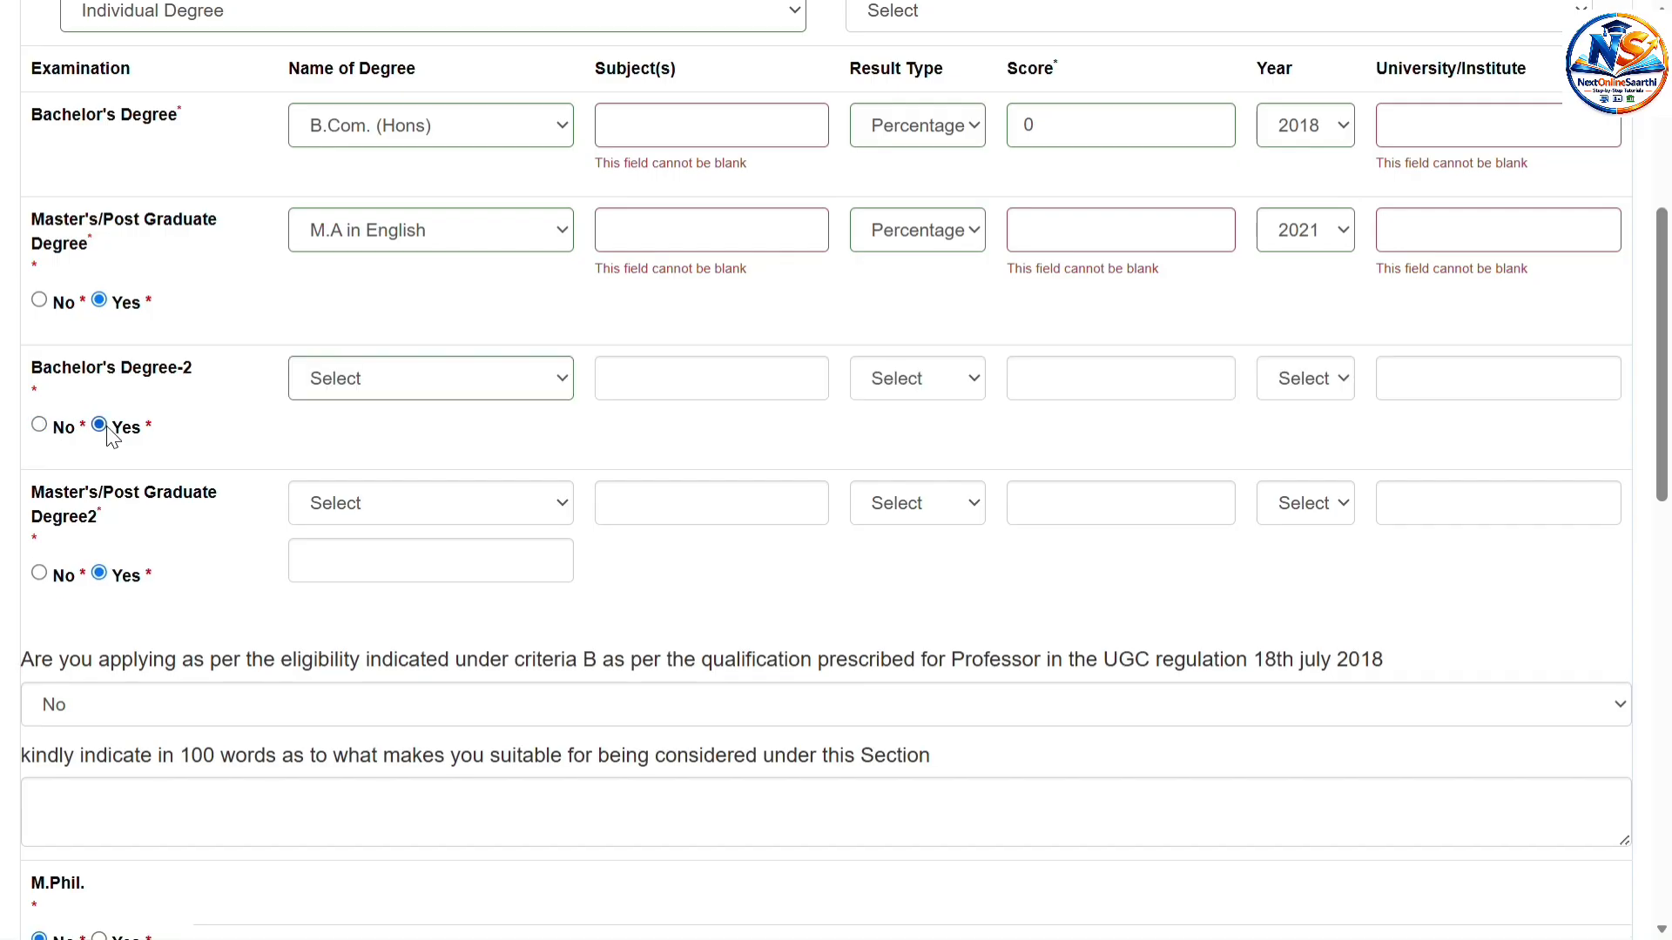
Set Bachelor's Degree-2 to B.Com. (Hons) with result type Percentage, leaving the subjects, score, year and university blank.
click(372, 388)
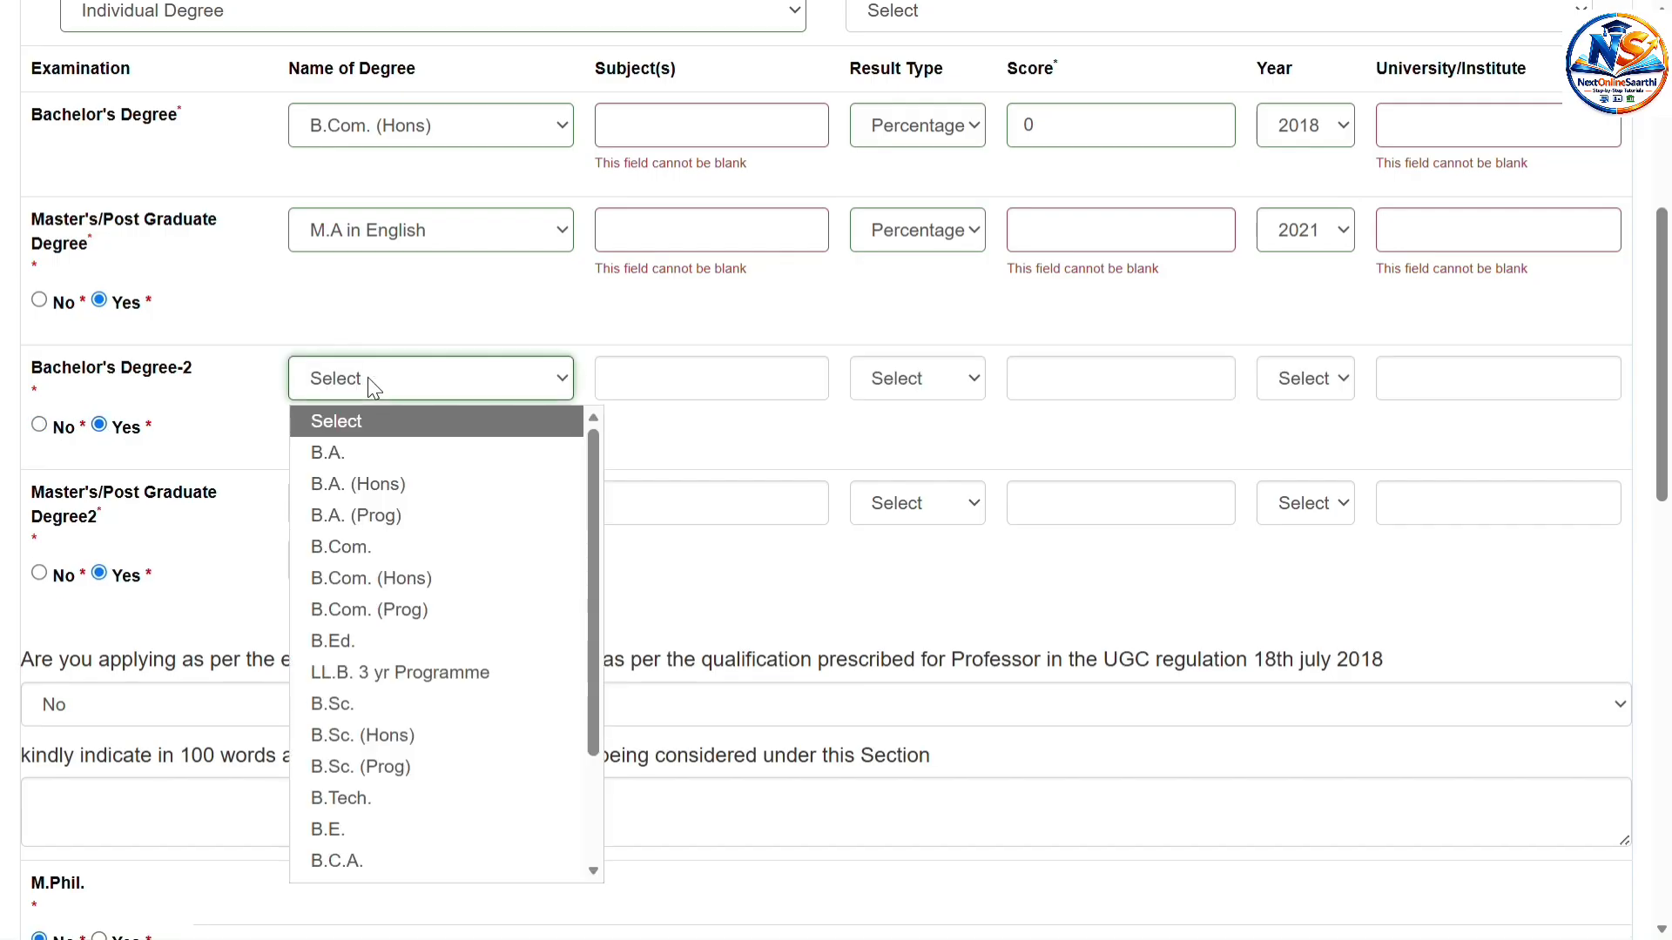
click(392, 579)
click(671, 378)
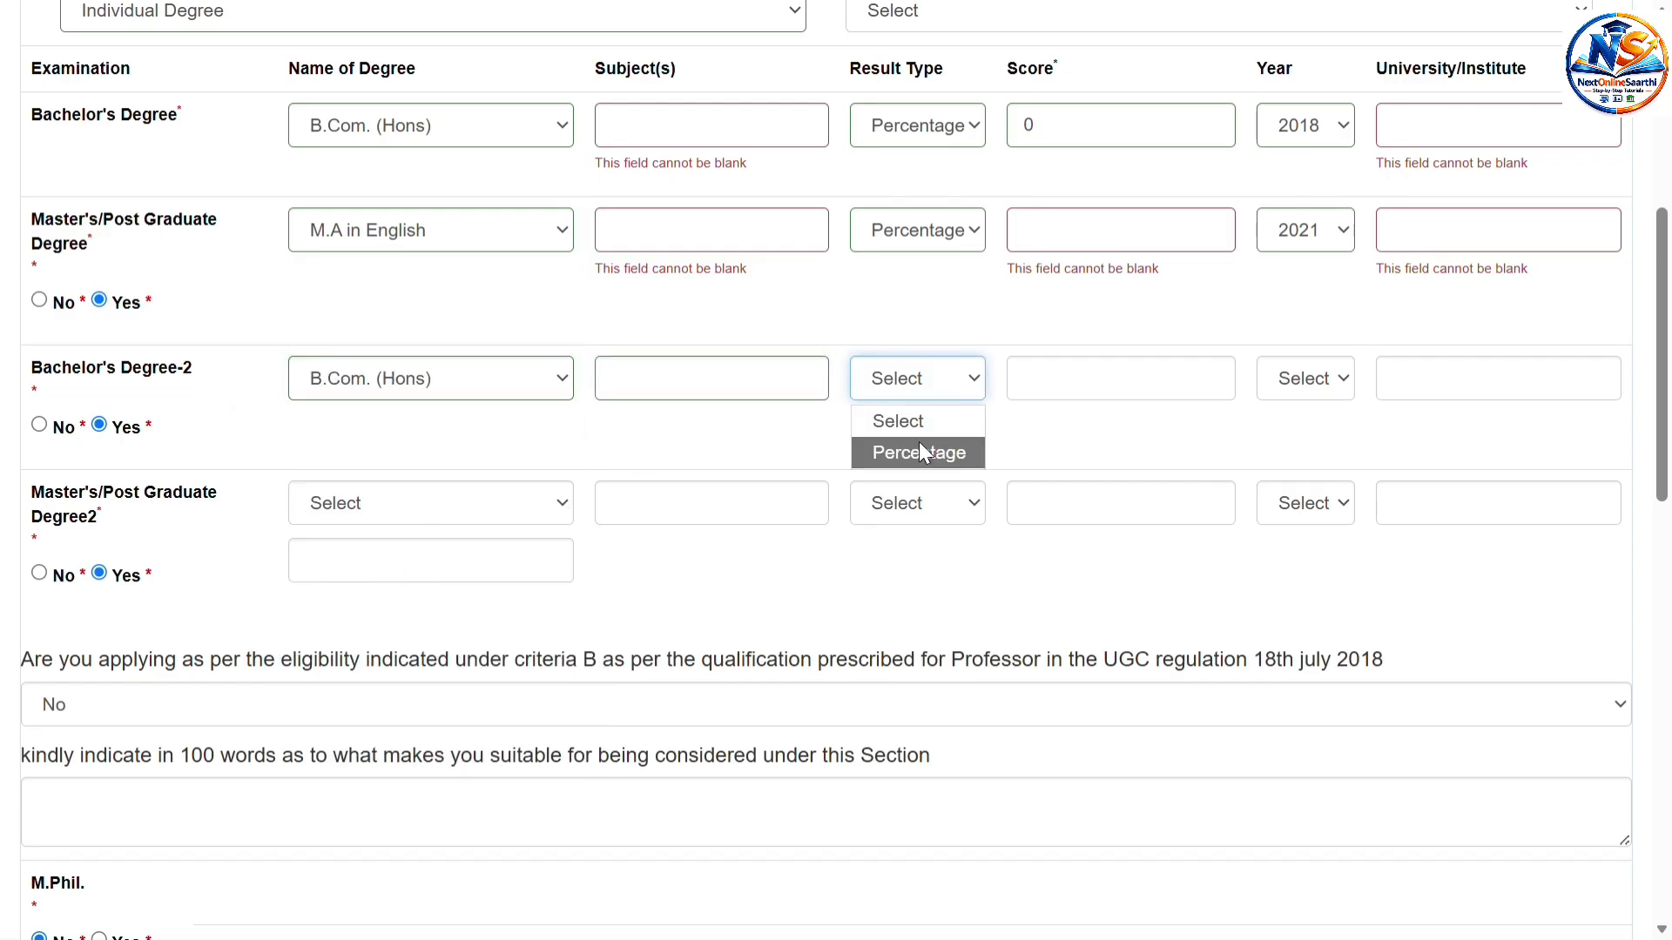
click(915, 450)
click(1057, 389)
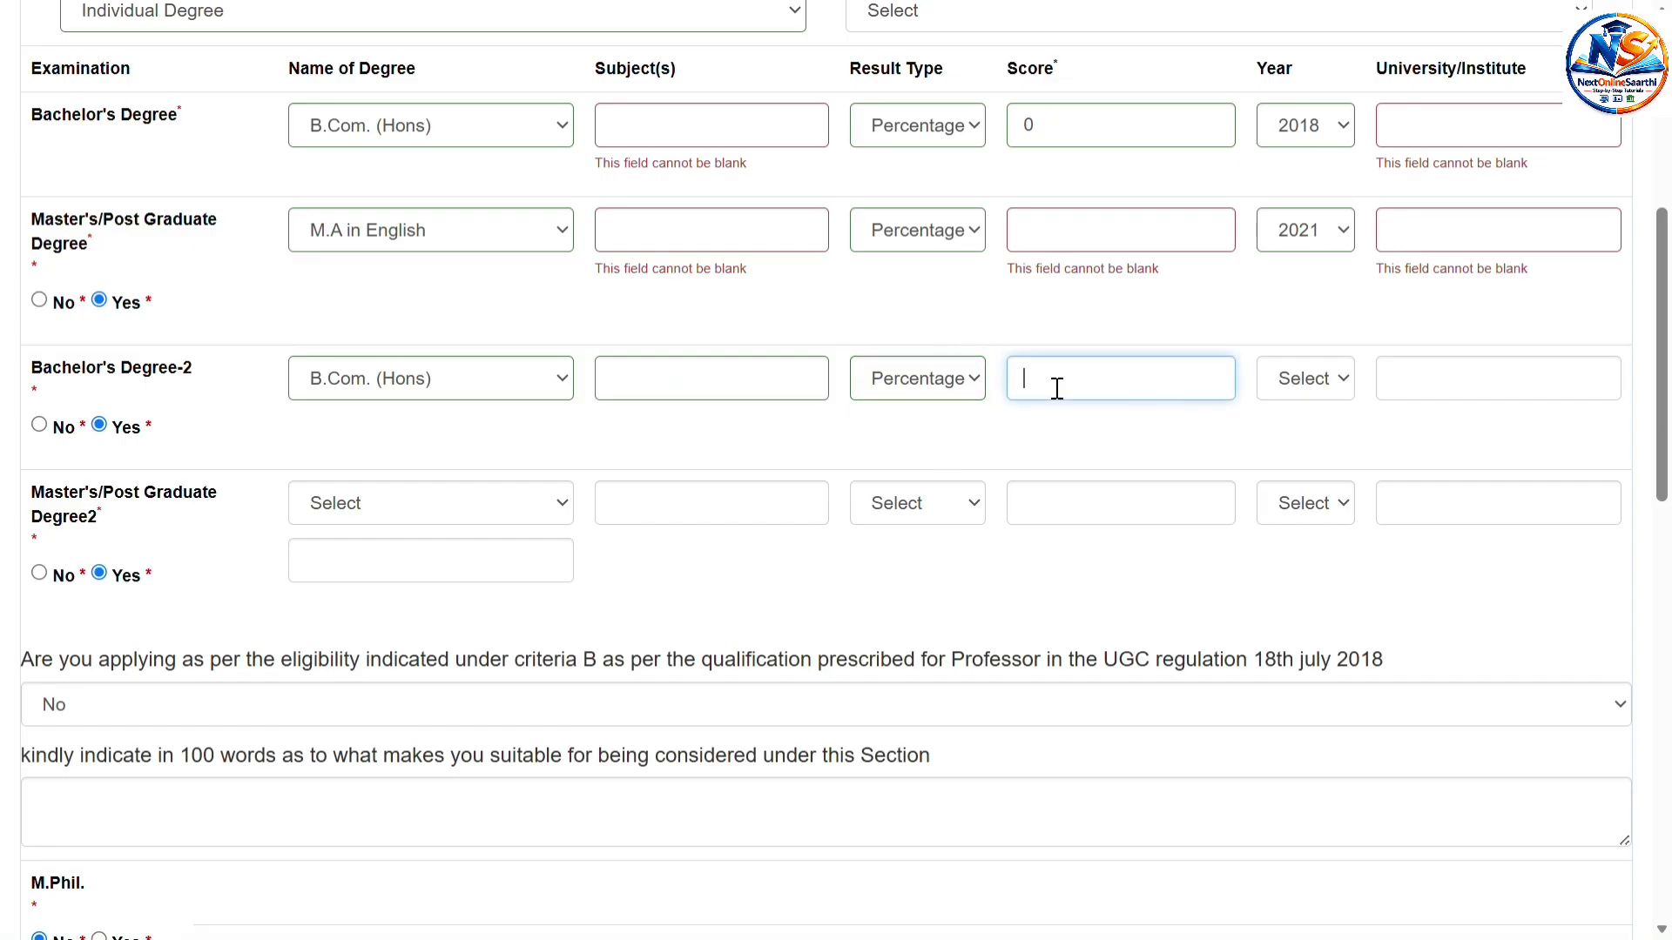
click(1309, 392)
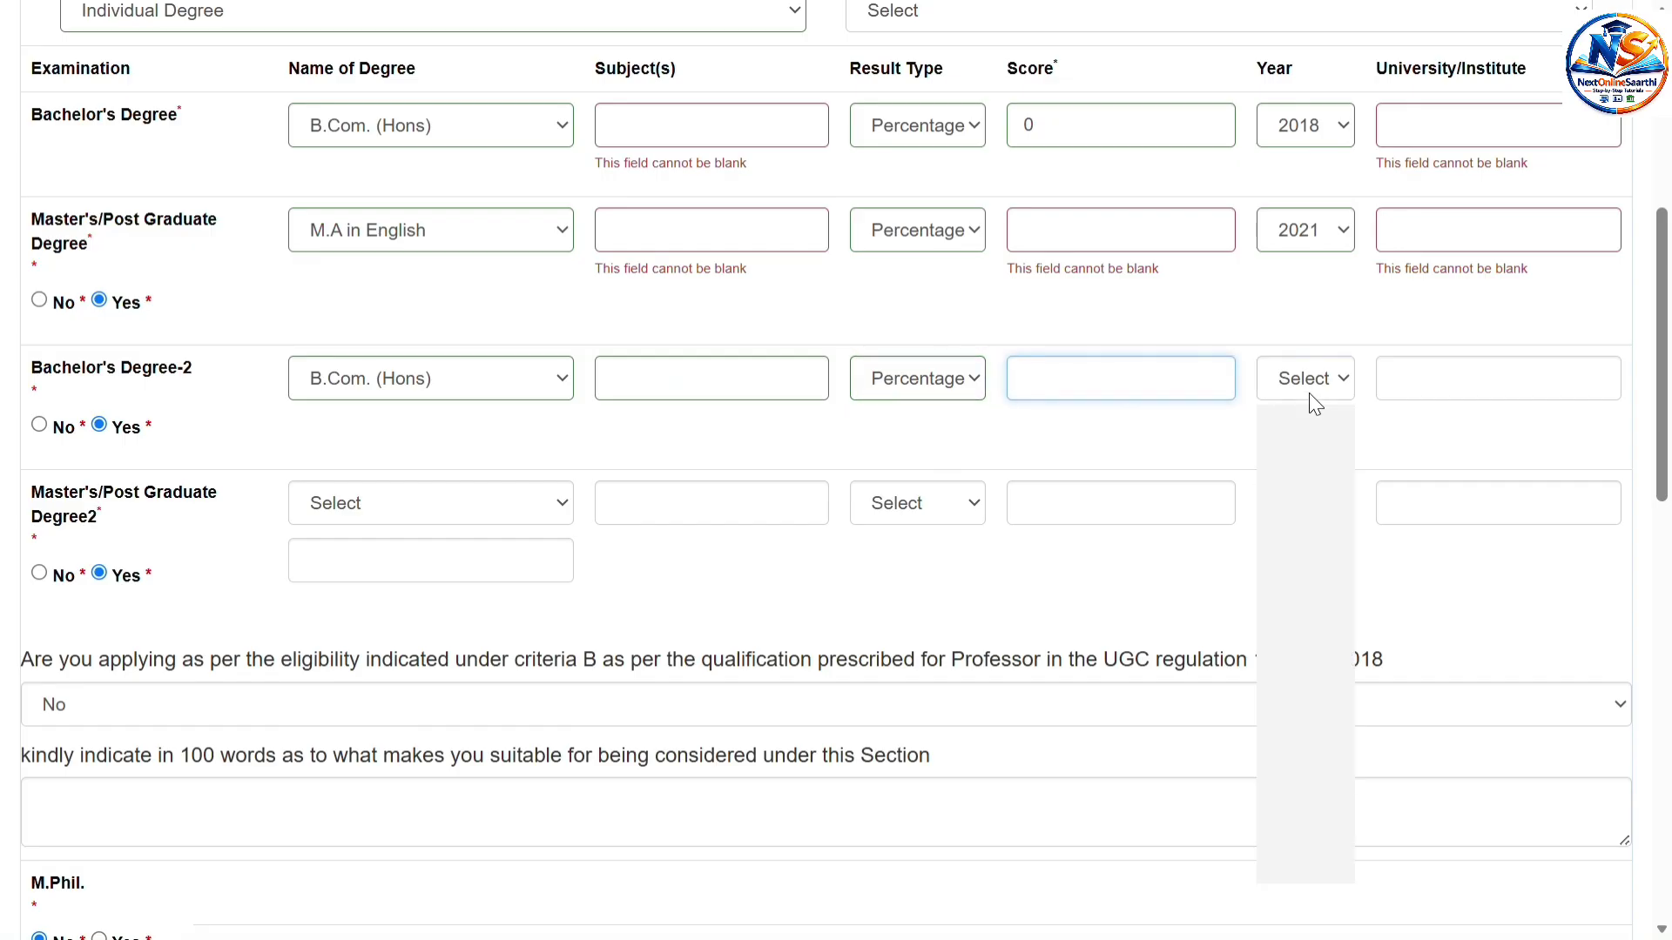
click(1308, 394)
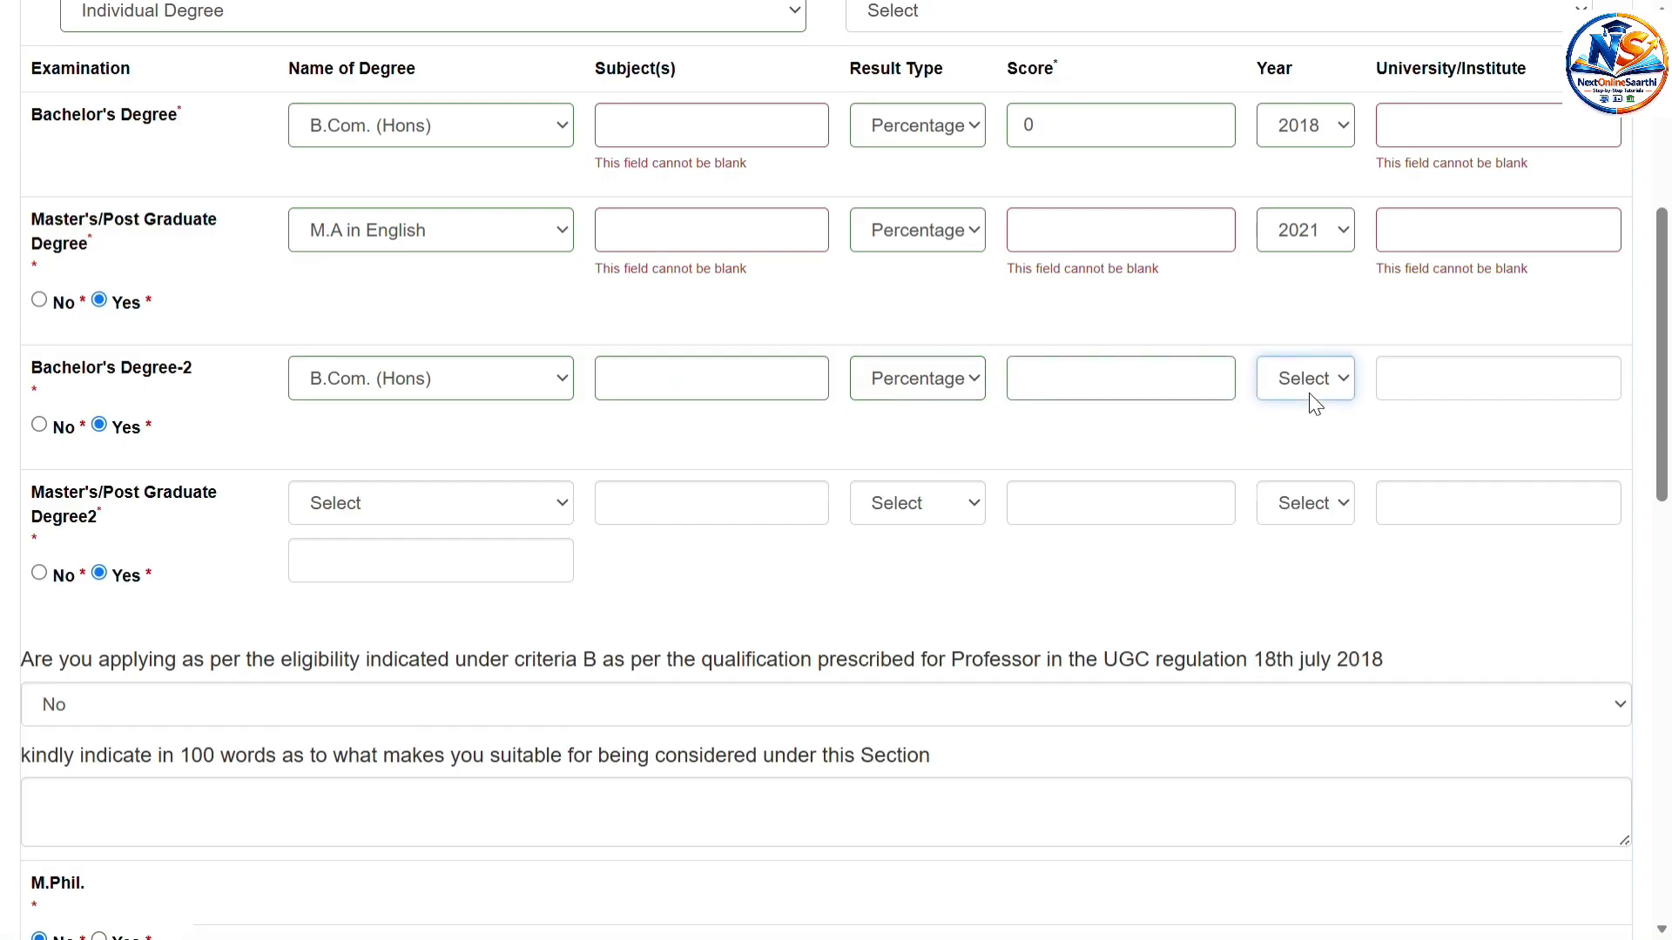
click(1441, 393)
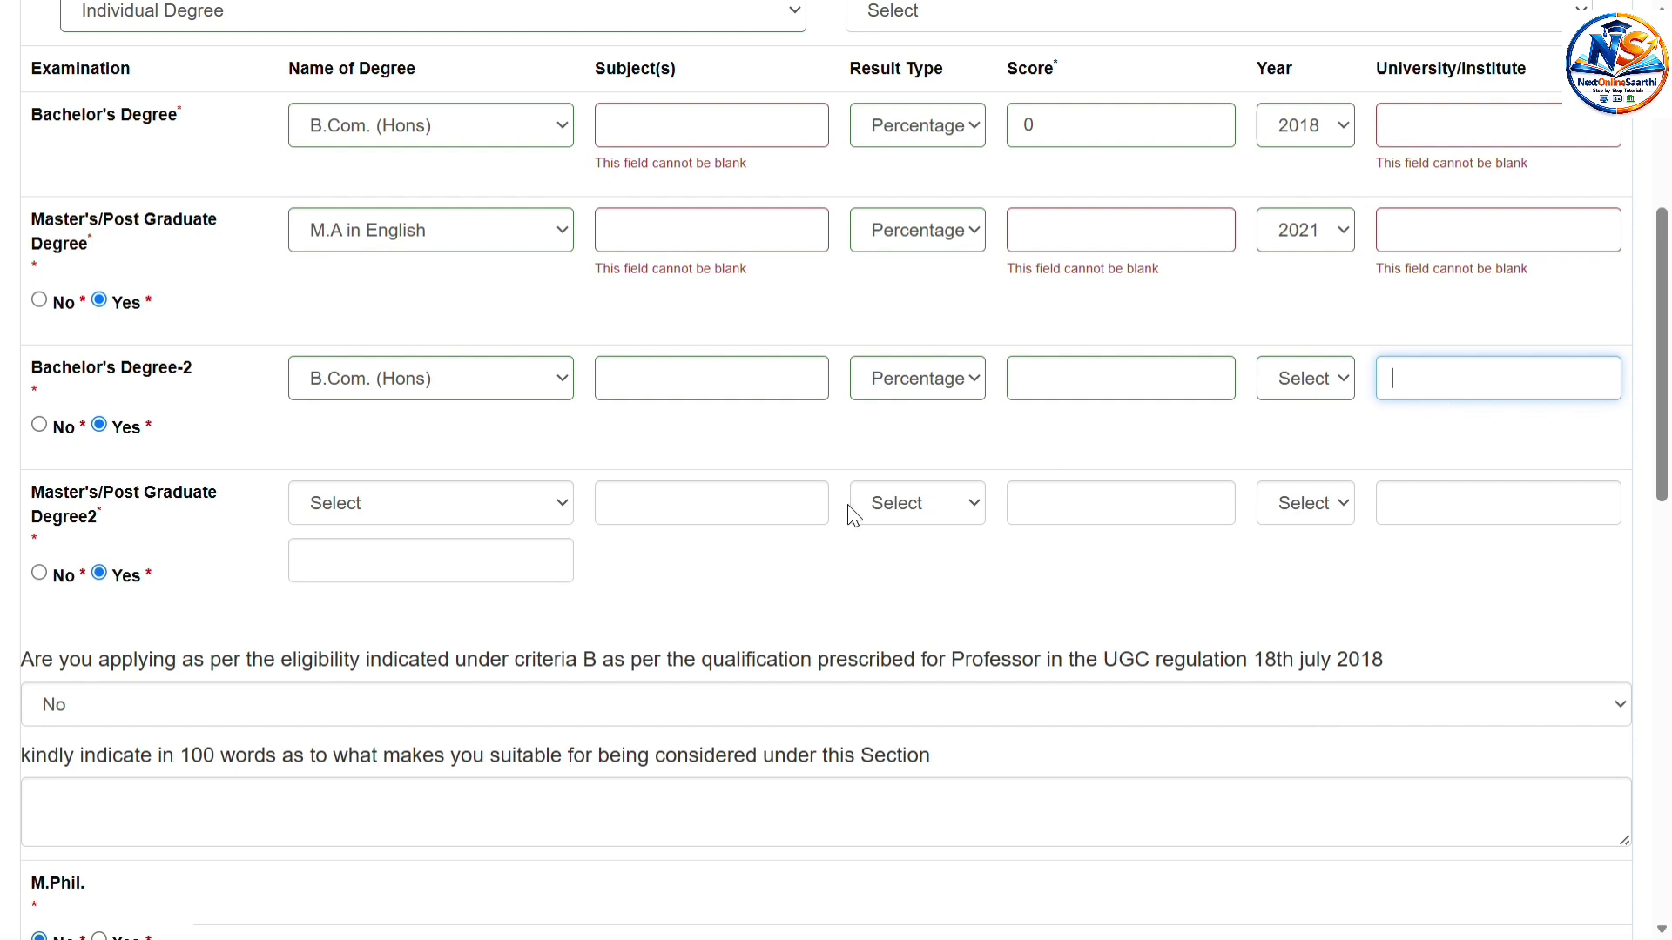
click(609, 448)
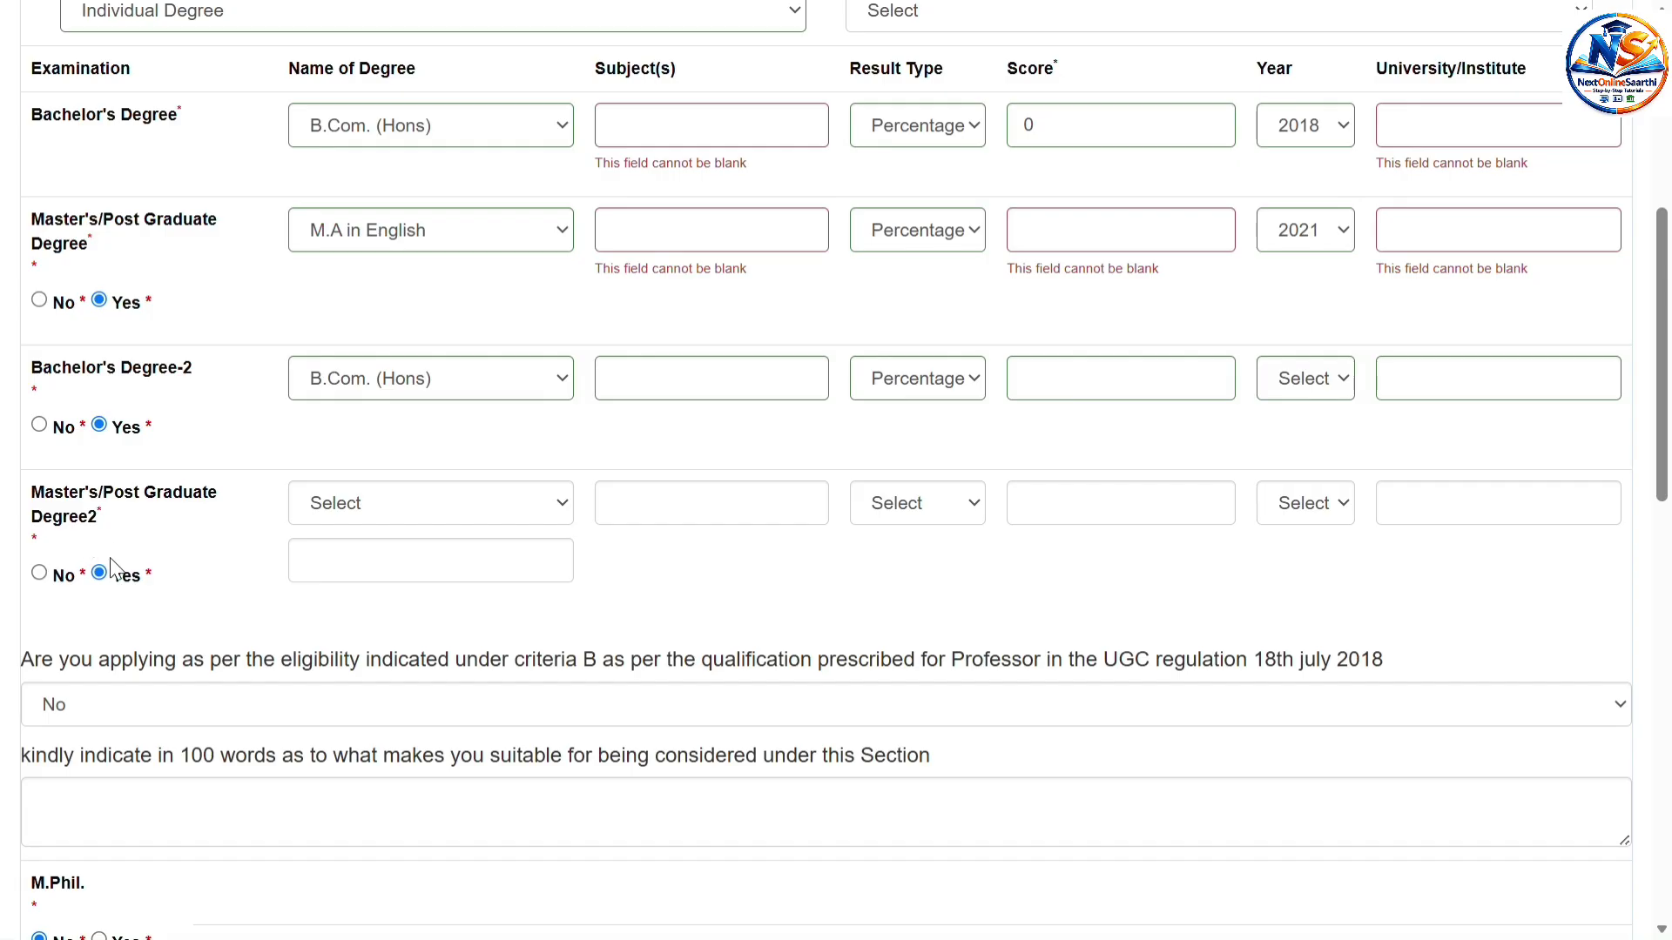
Keep Master's/Post Graduate Degree2 at Yes and set it to M.A in English with result type Percentage, leaving its other fields blank.
click(39, 574)
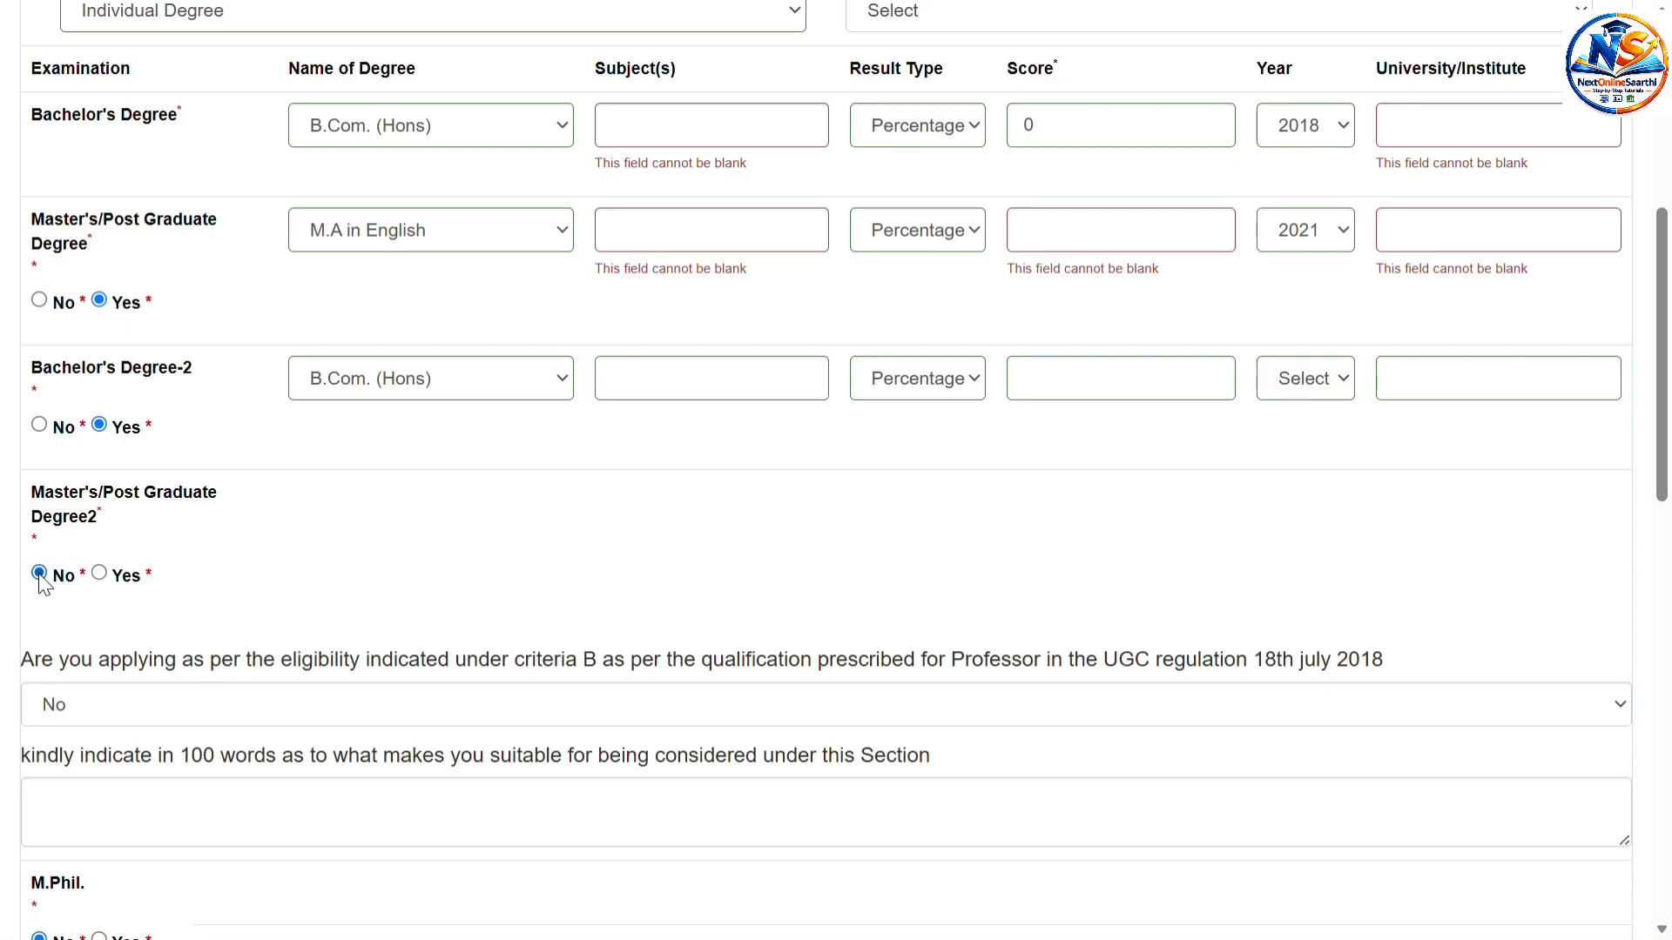
click(99, 573)
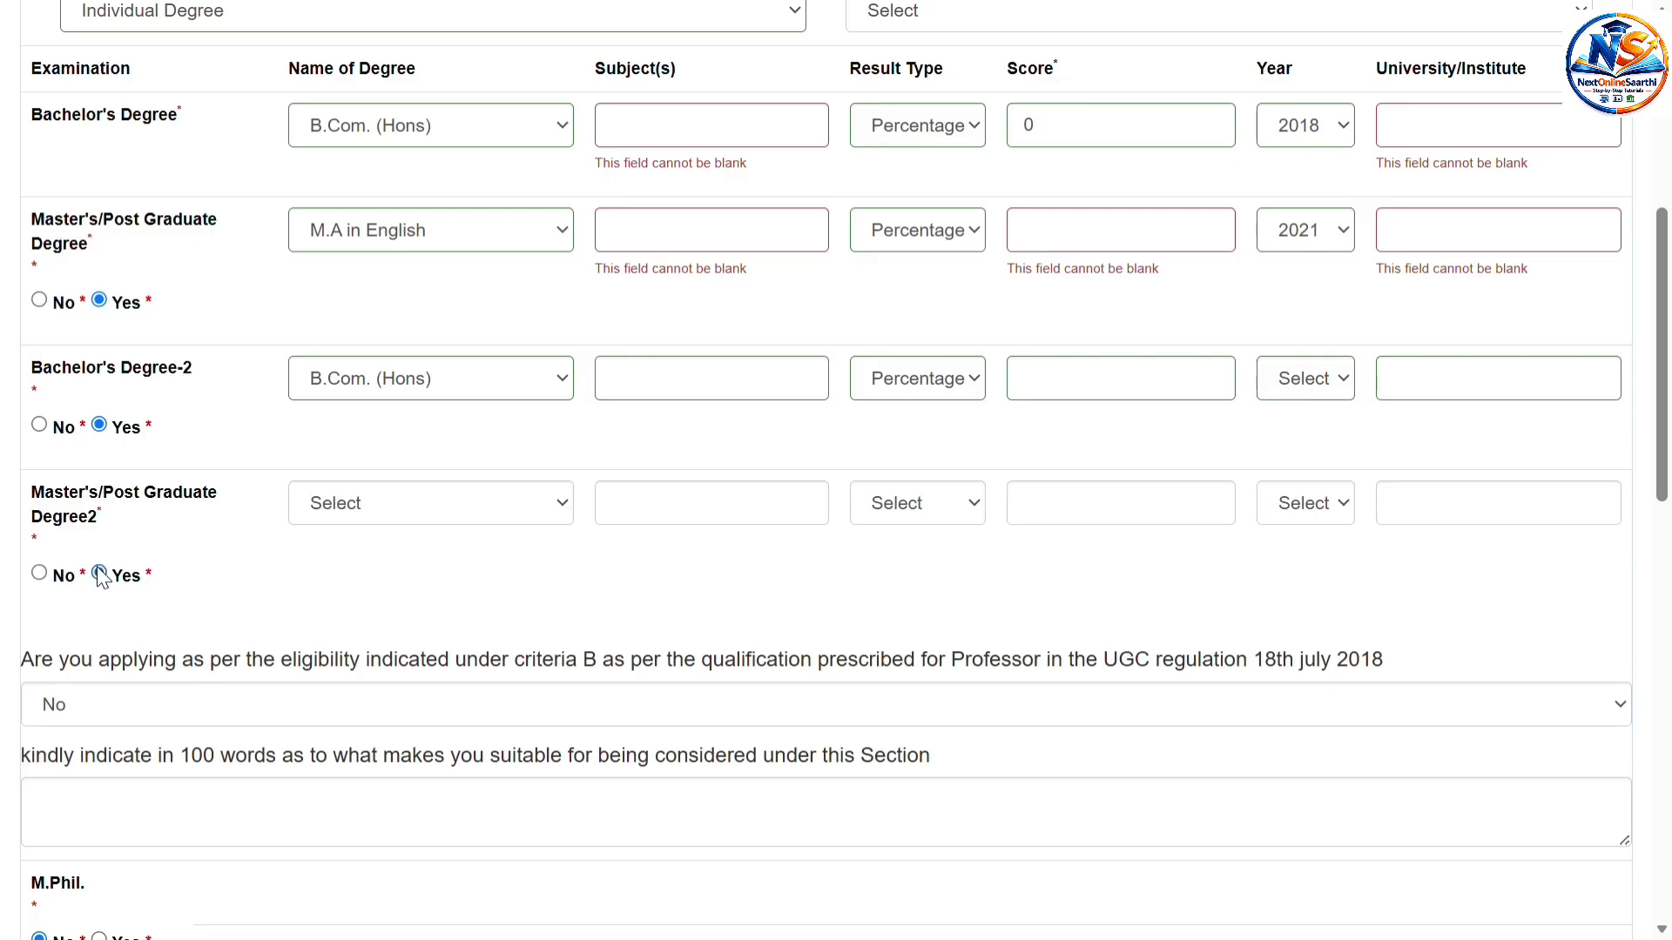
click(381, 498)
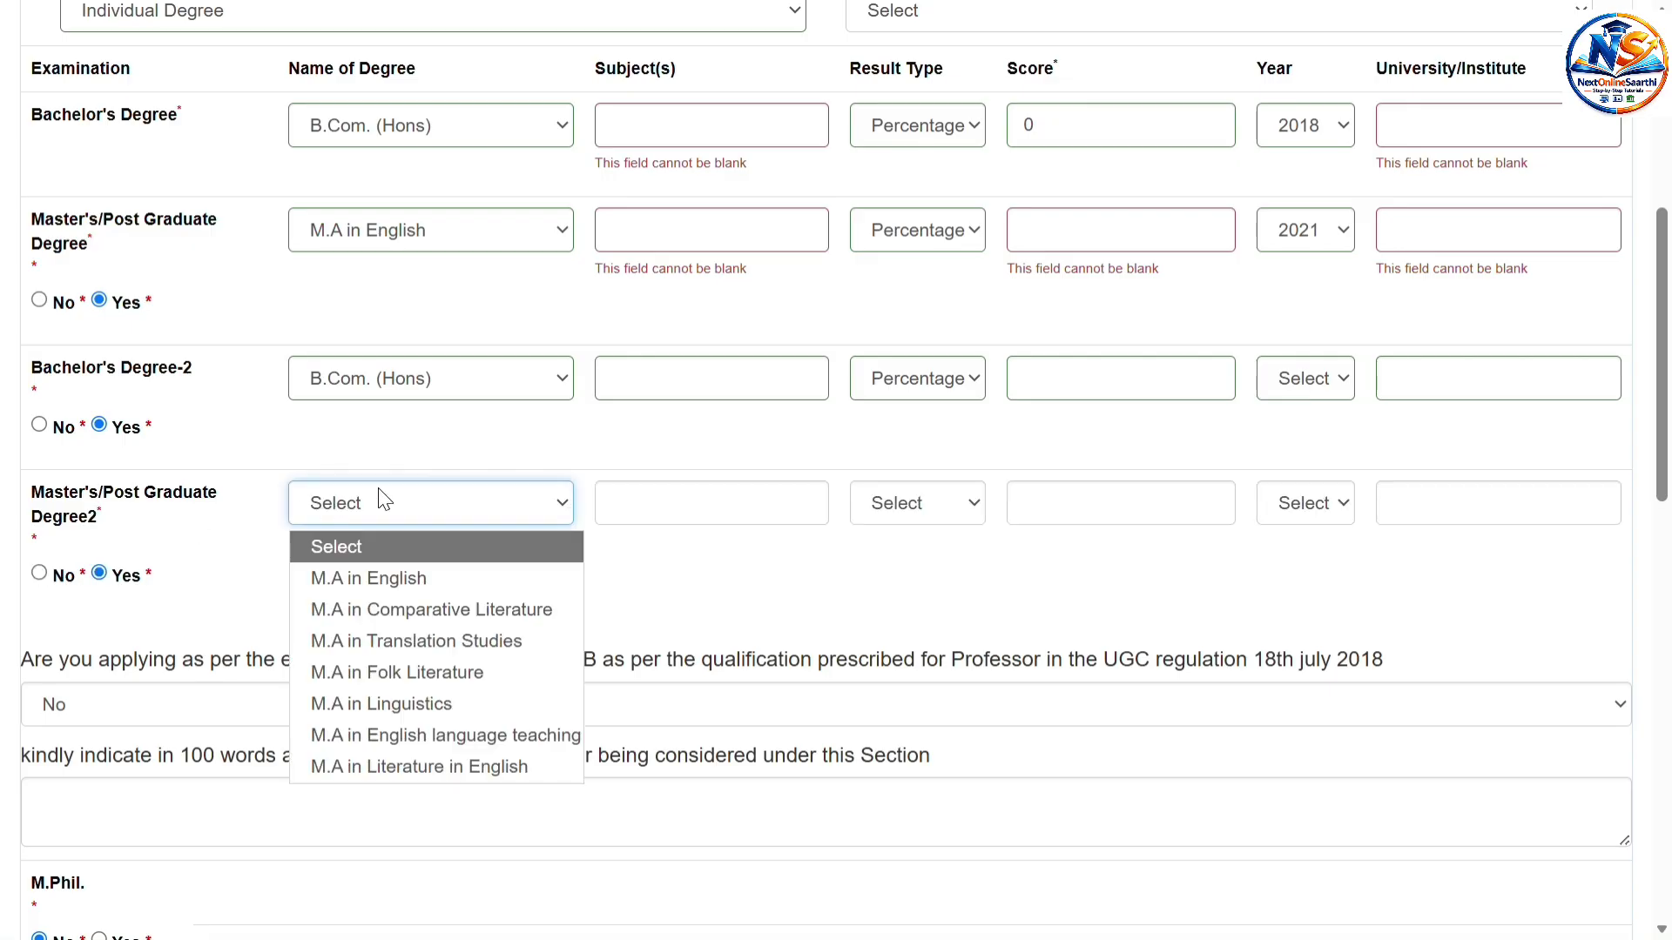
click(411, 577)
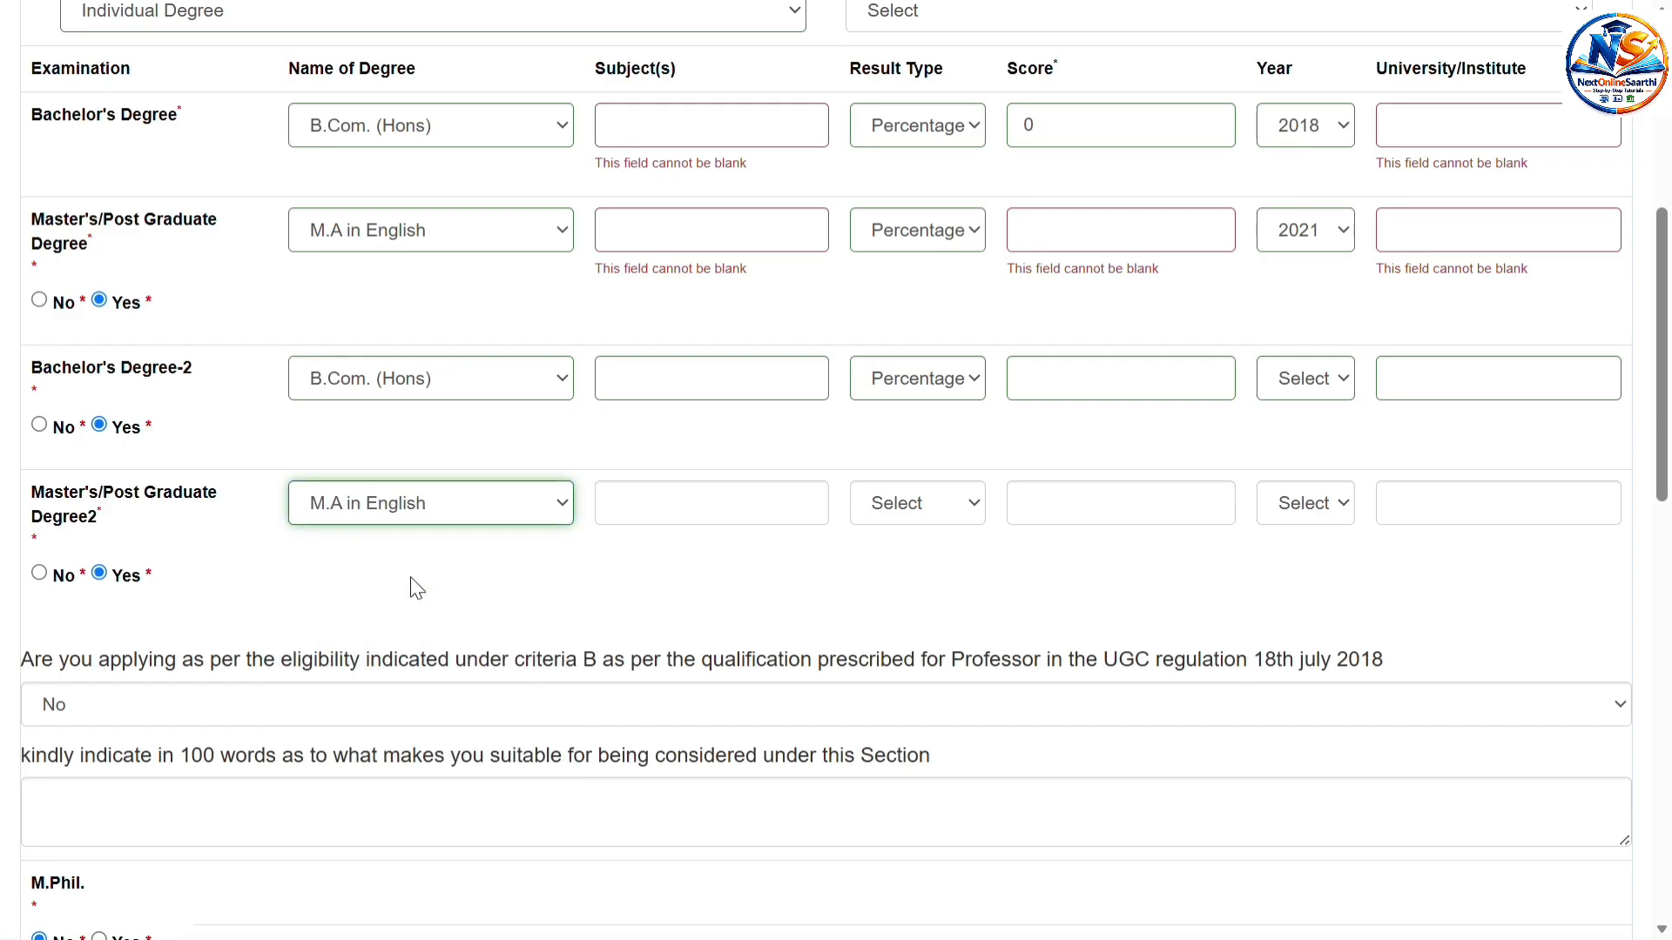
click(953, 510)
click(925, 577)
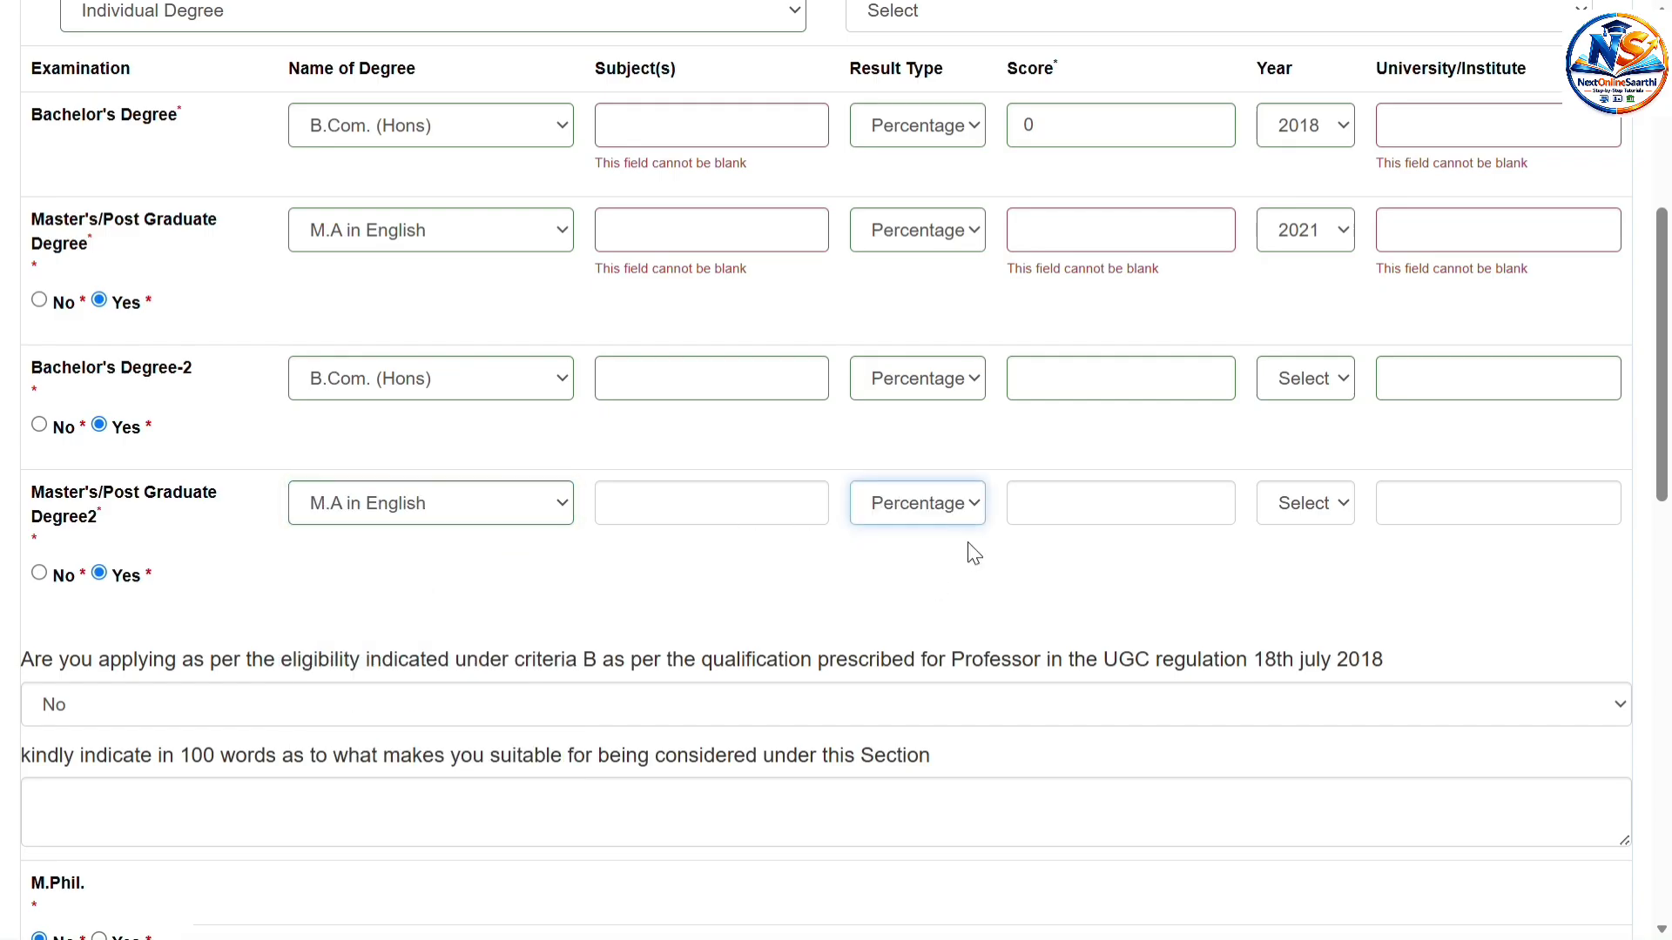
click(1085, 498)
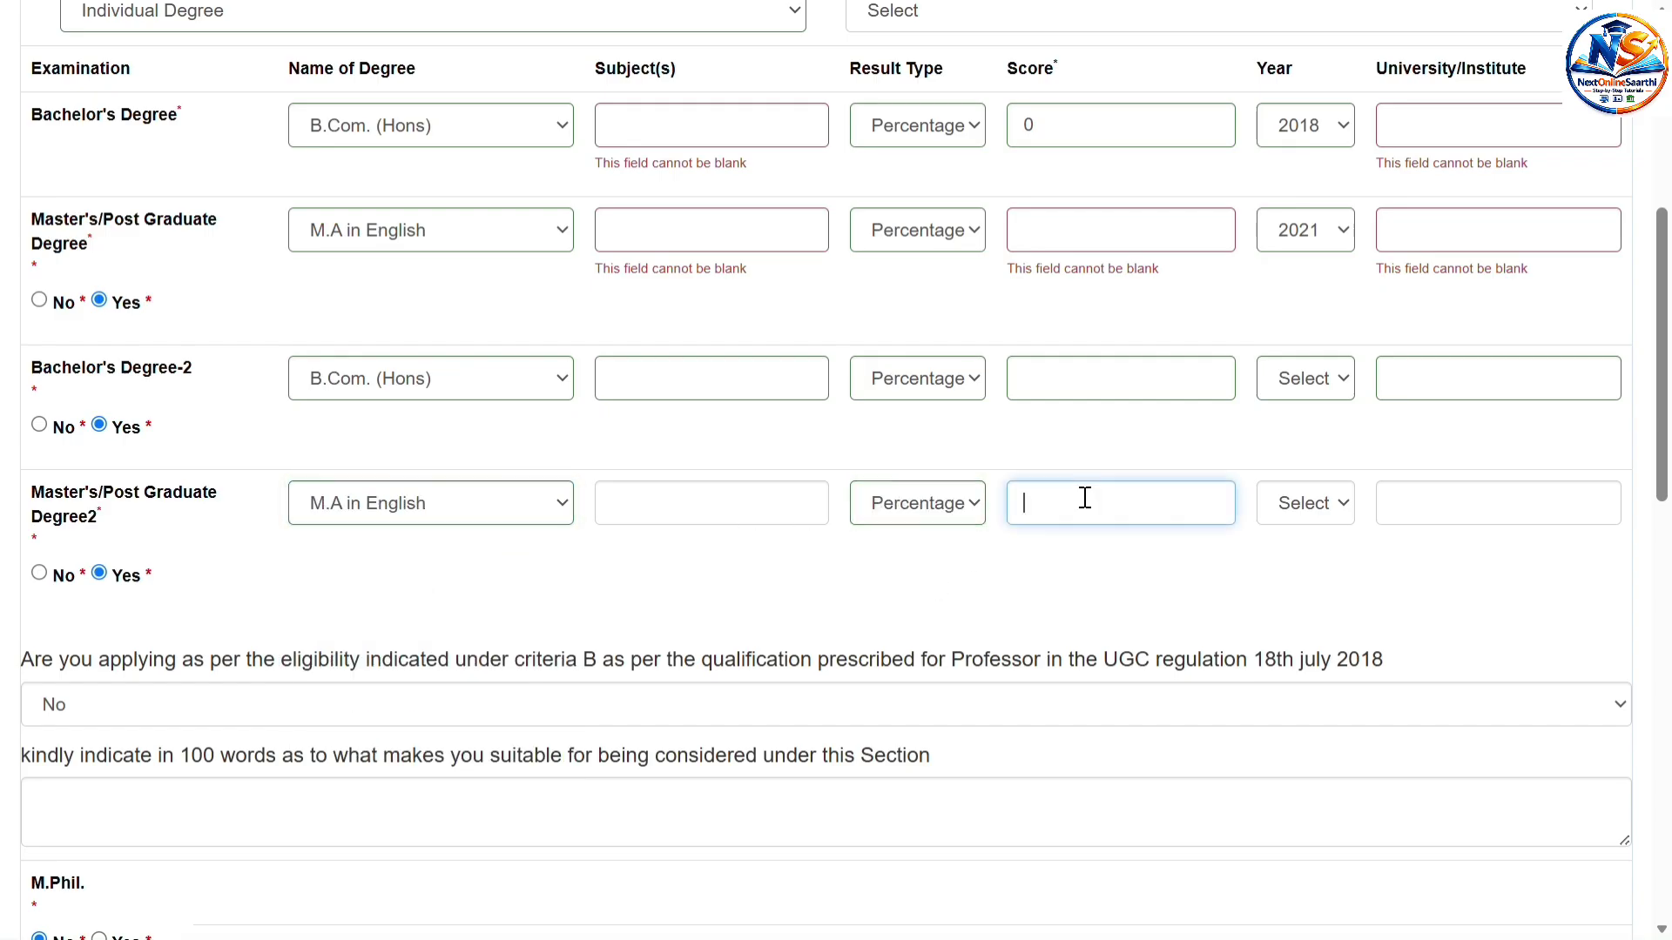
click(1309, 510)
click(1346, 557)
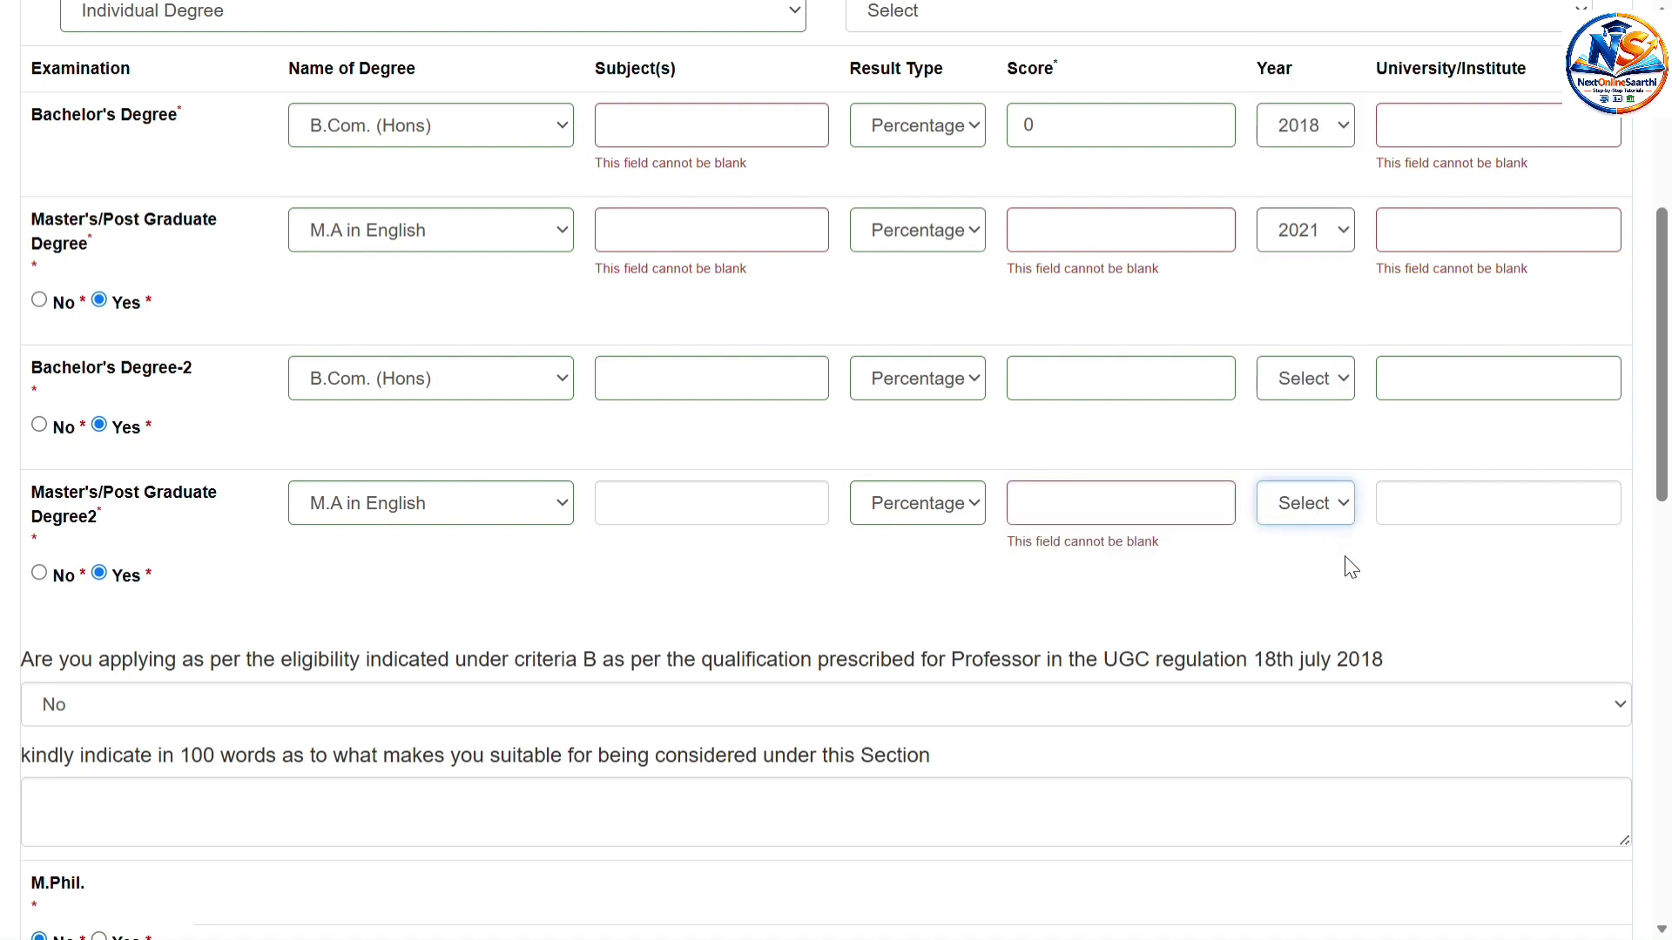
click(1448, 505)
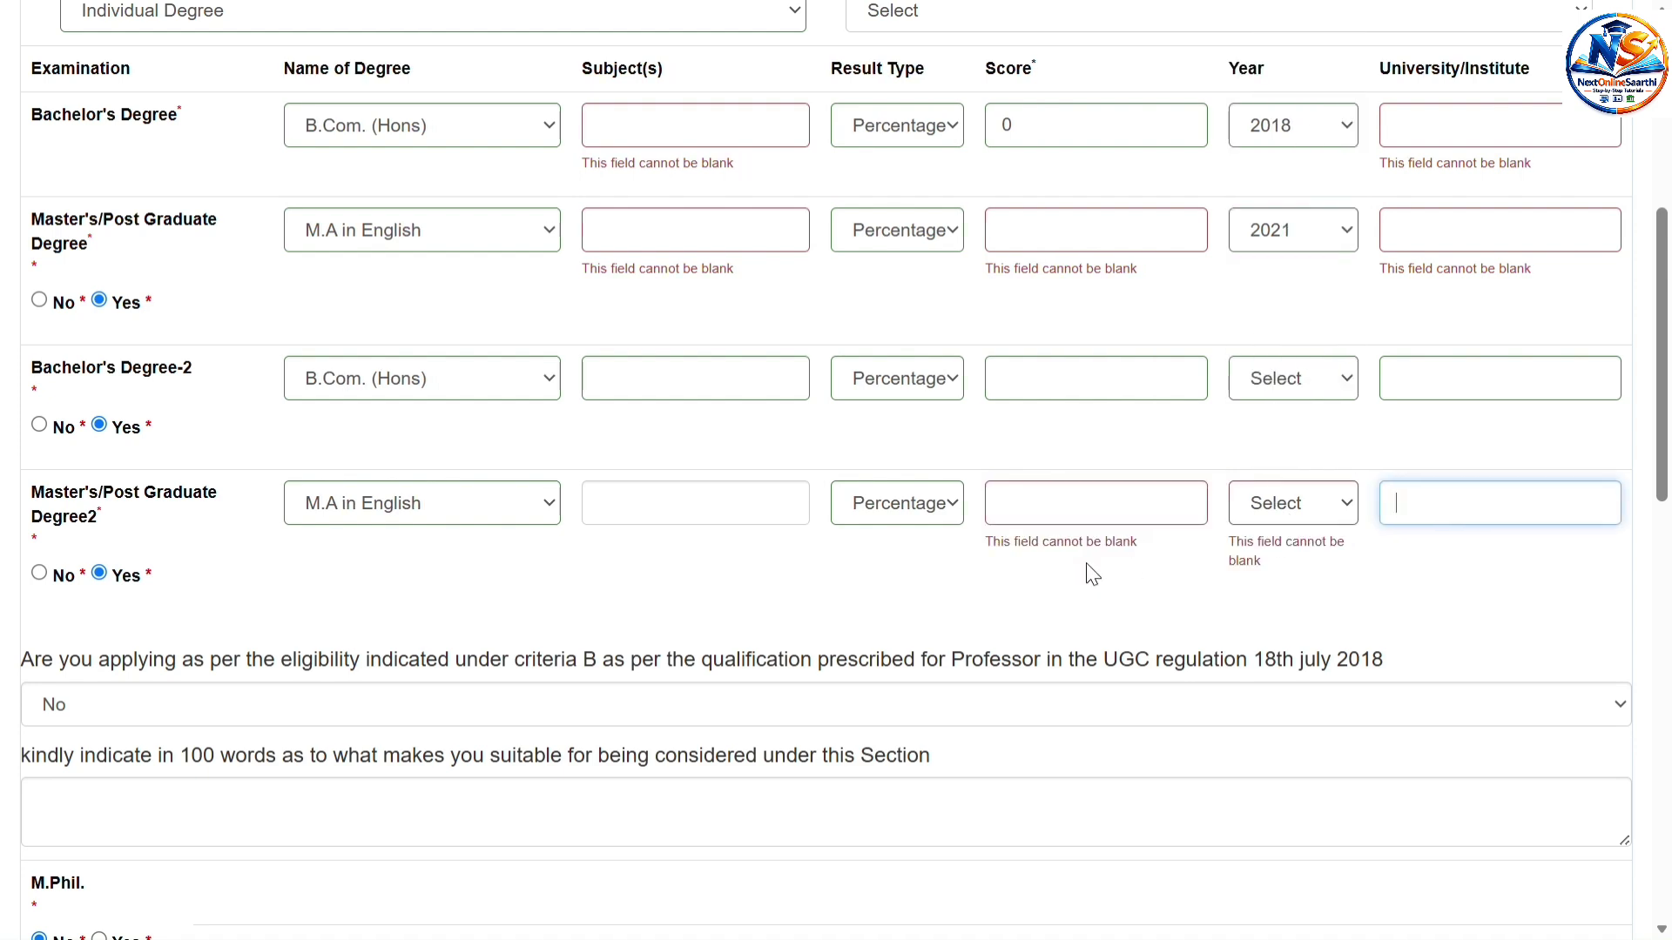
Answer Yes to applying under the criteria B eligibility and place the cursor in the 100-word suitability statement.
scroll(903, 577, down, 5)
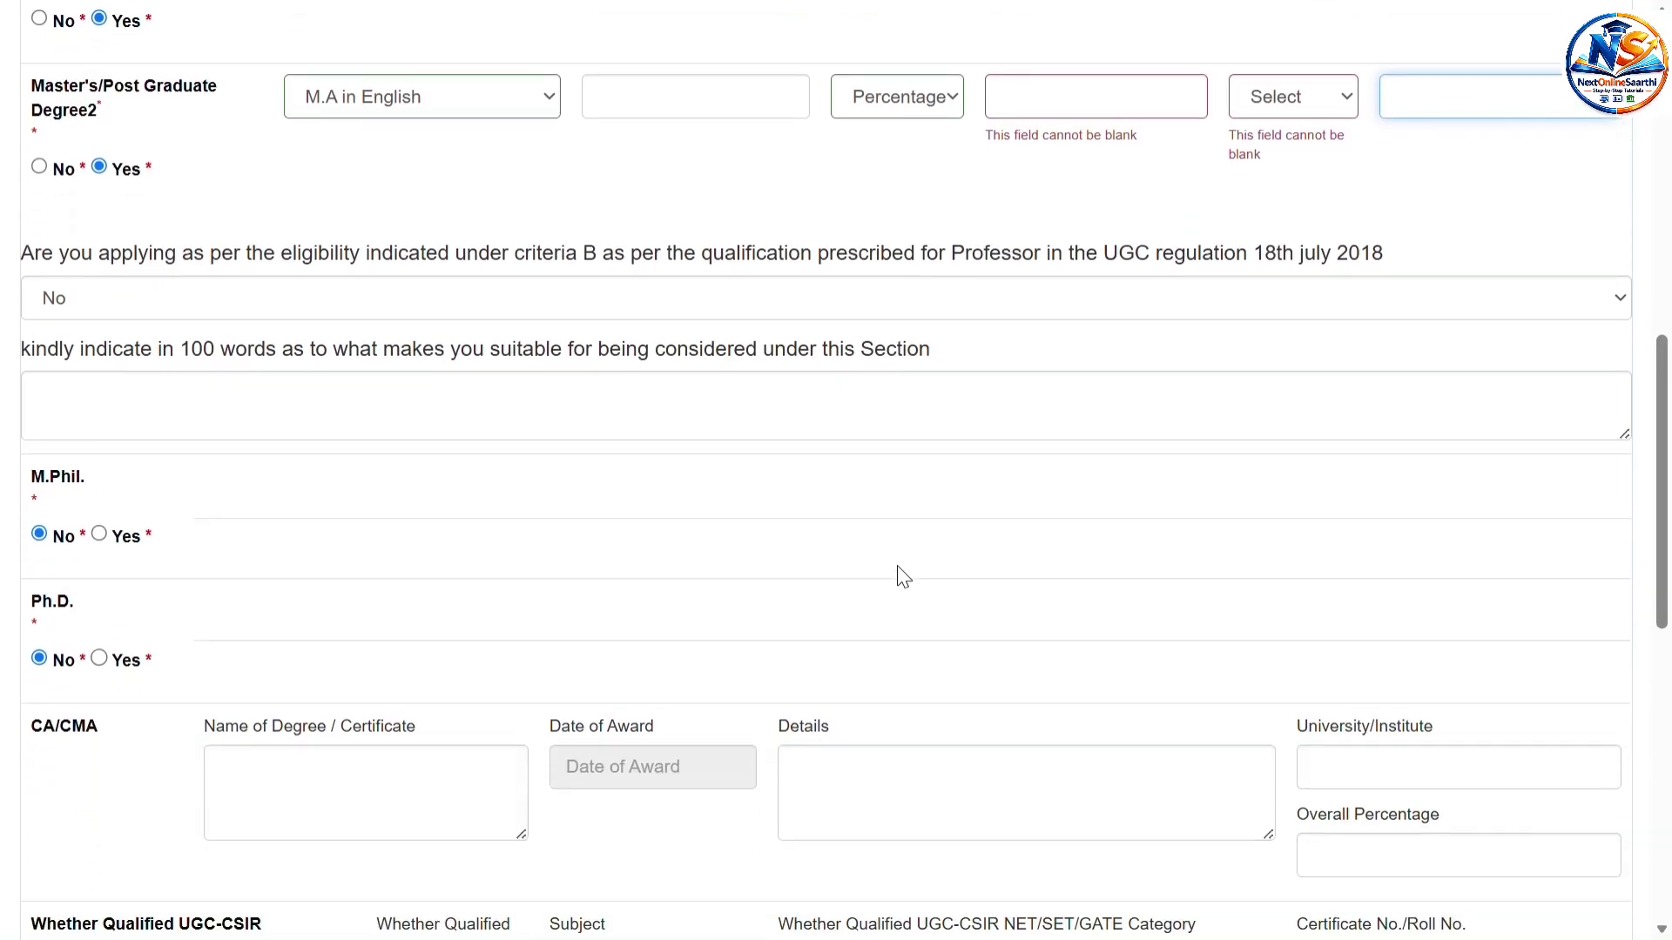
scroll(903, 577, down, 1)
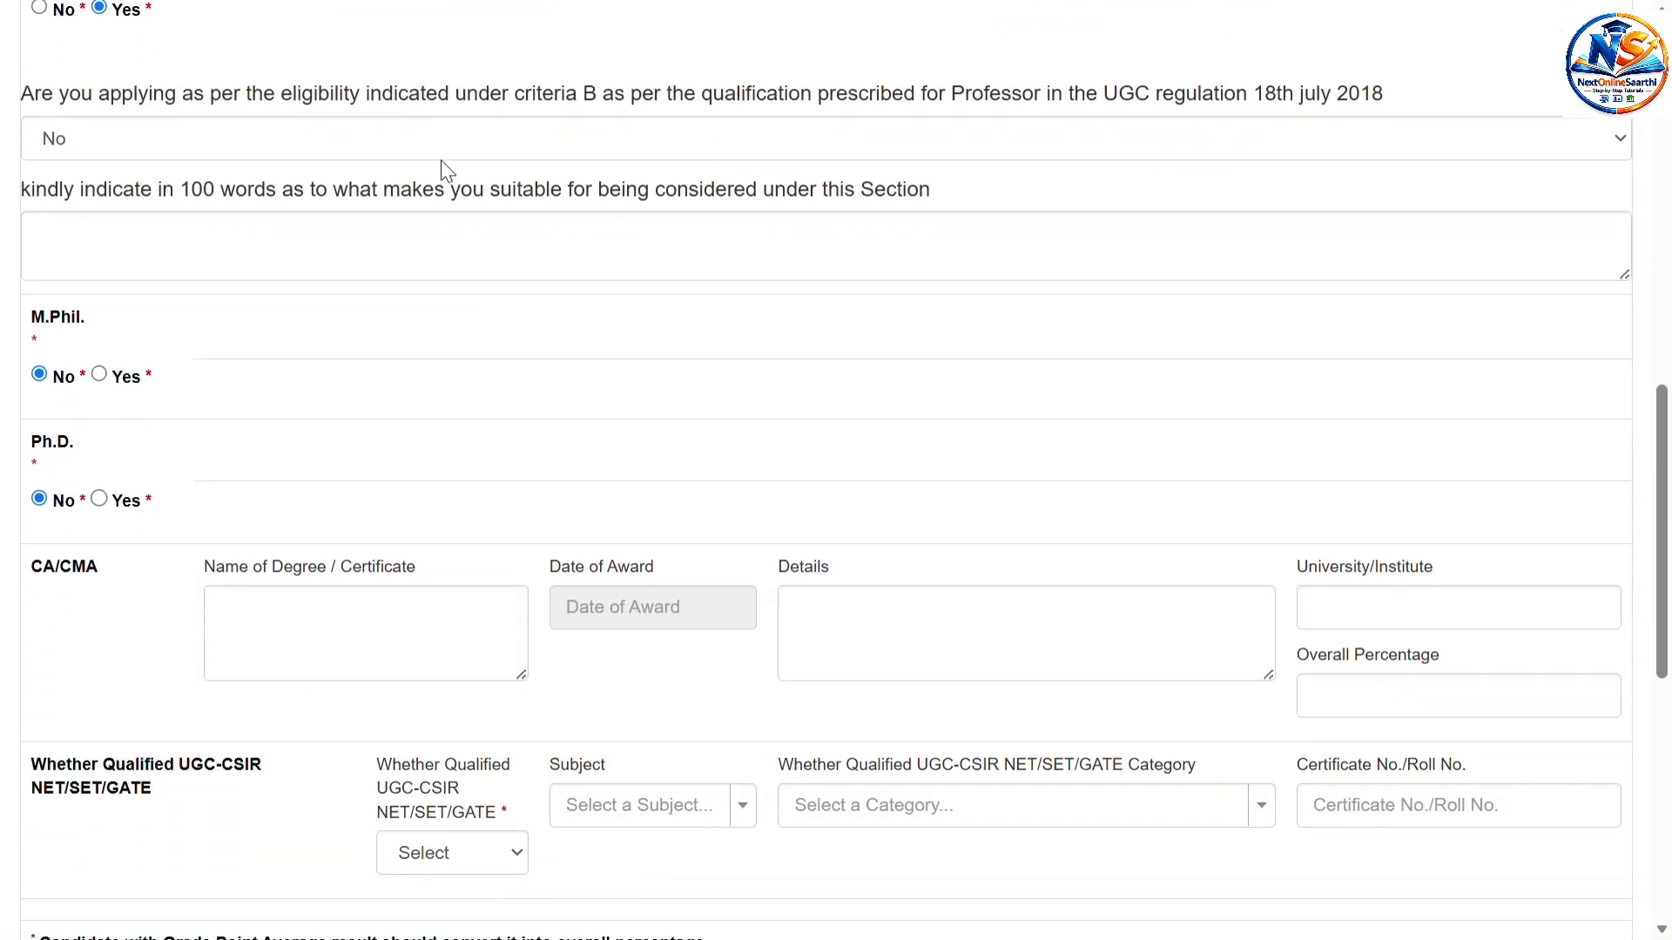
click(742, 132)
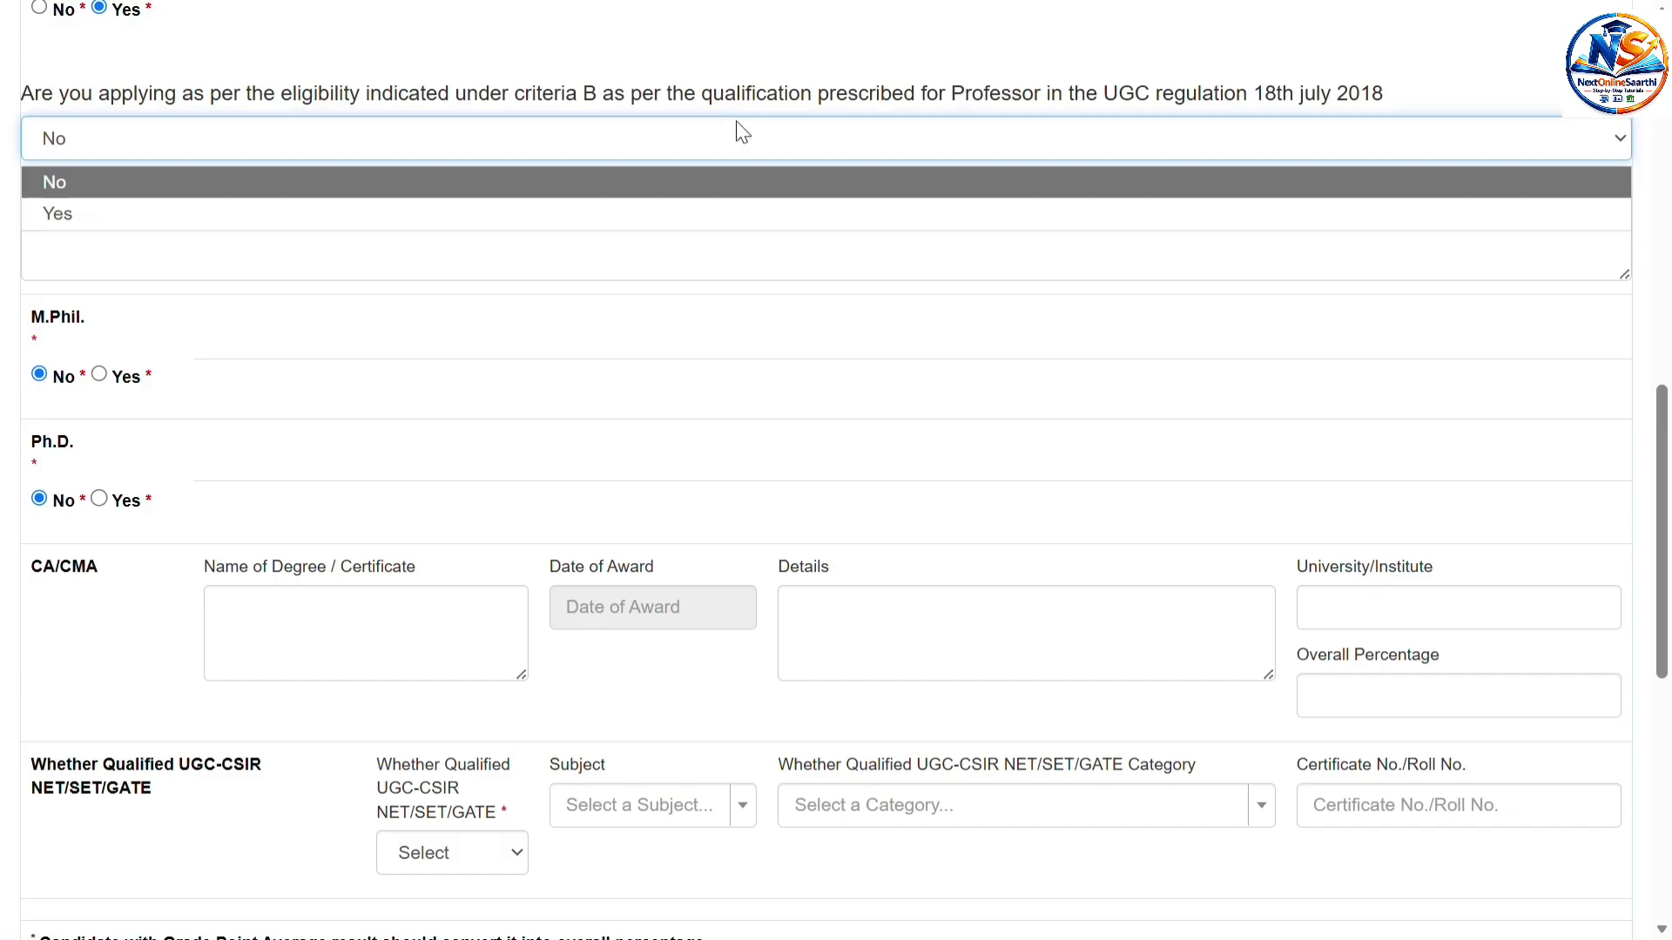
click(664, 209)
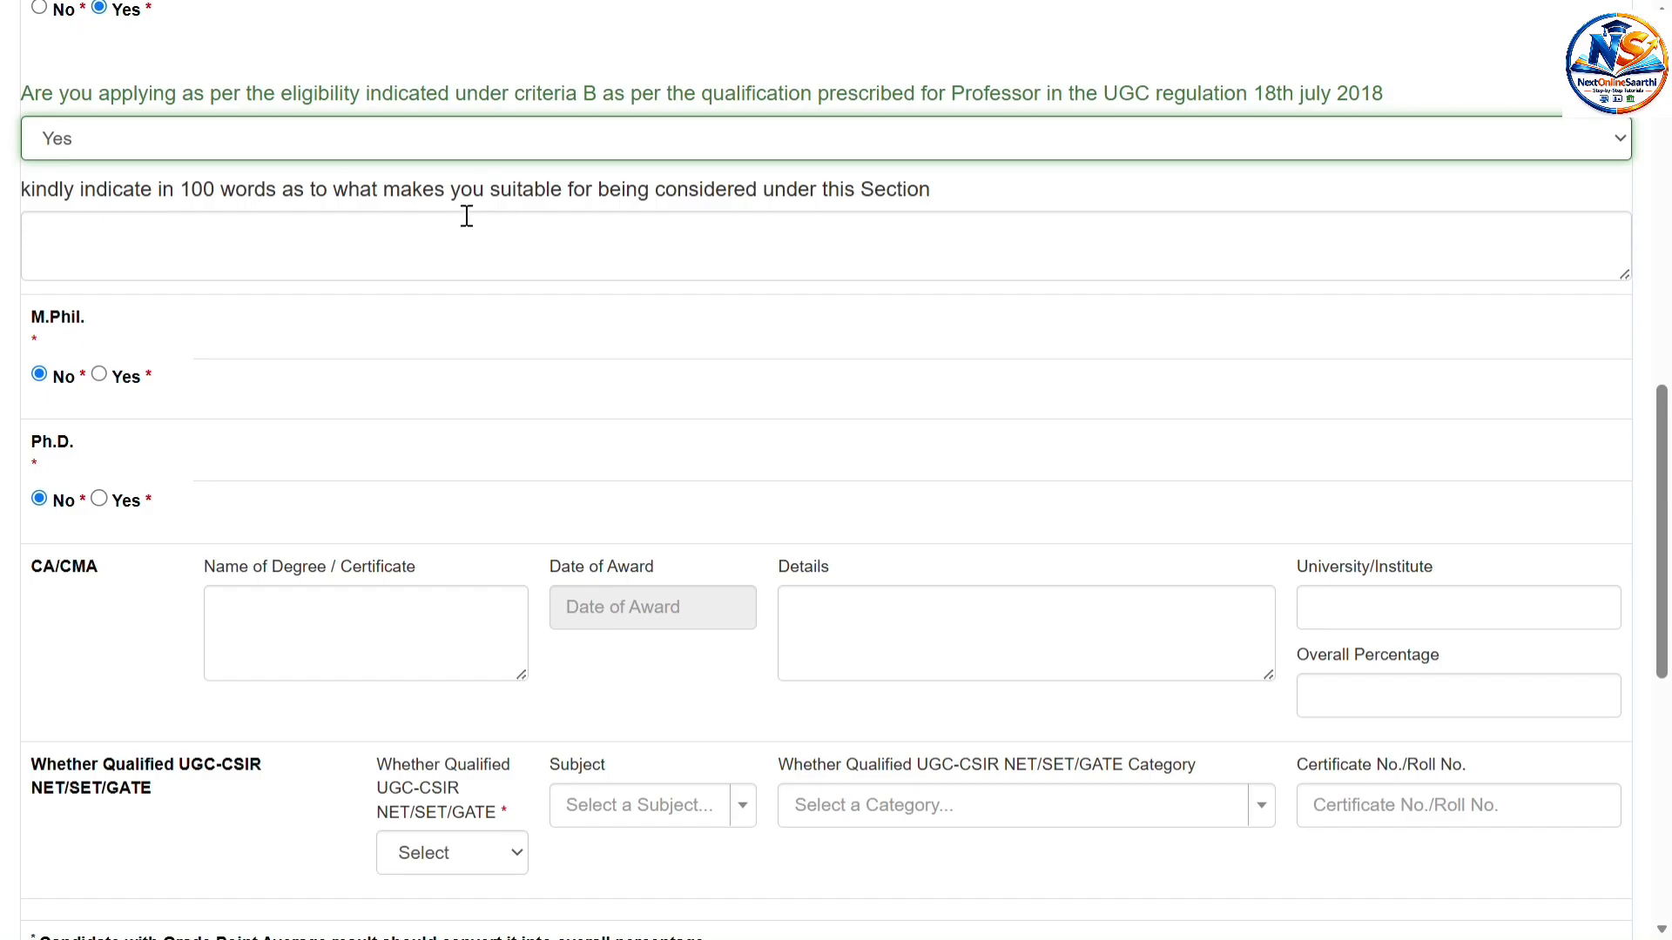
click(431, 228)
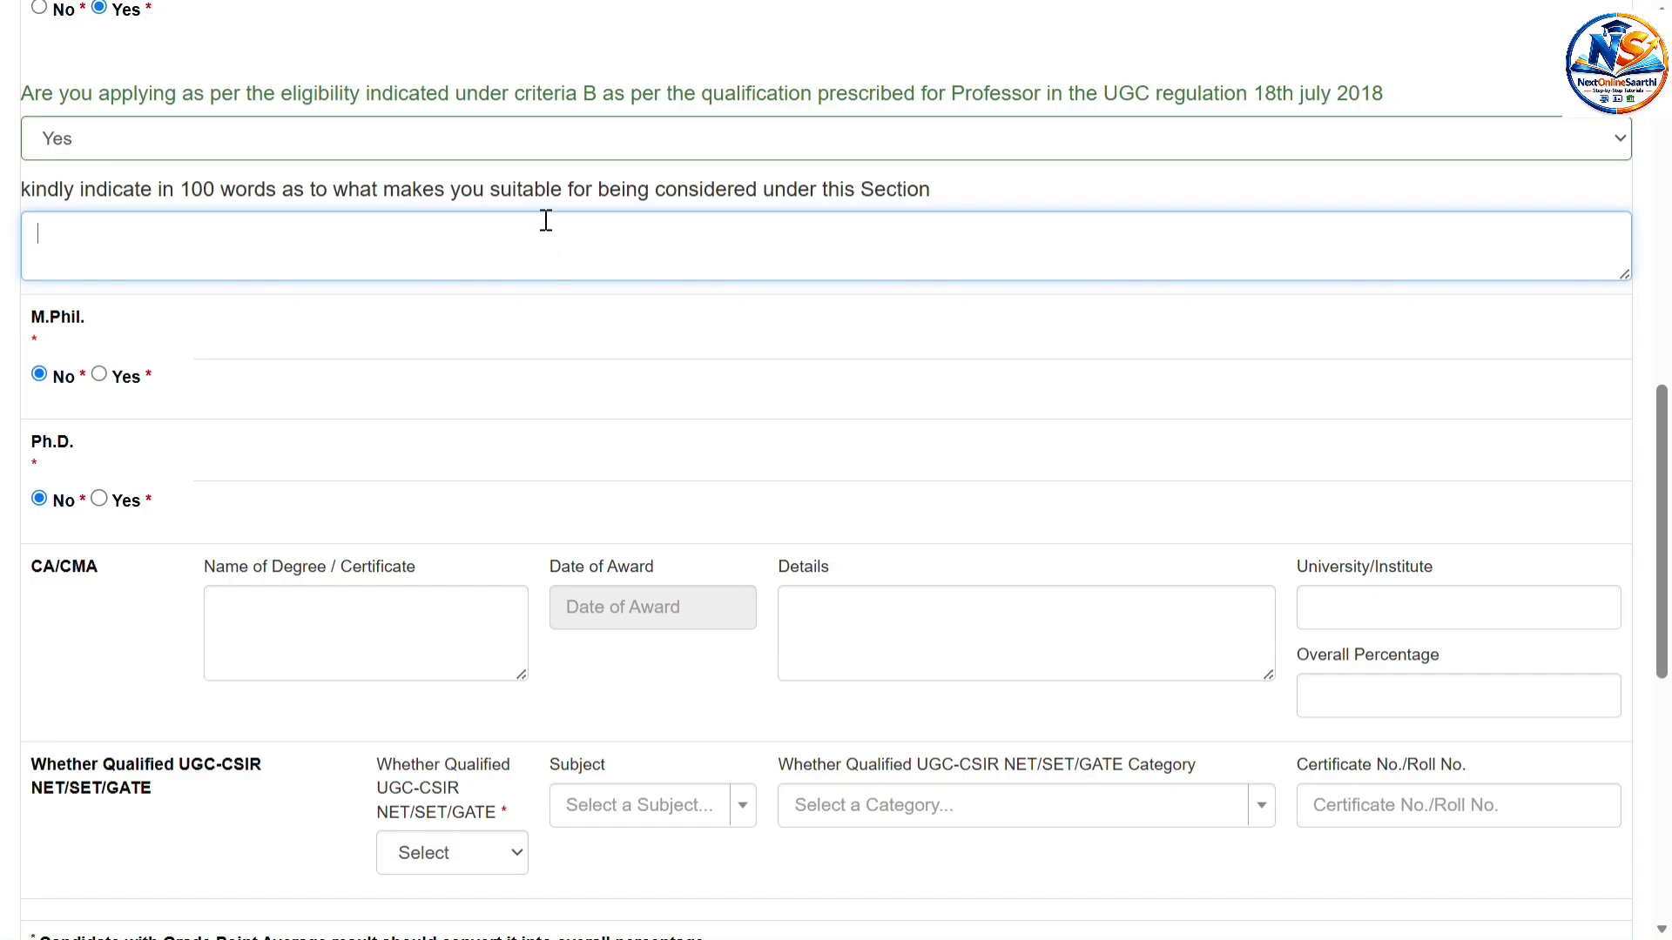
Switch M.Phil. to Yes, go through its registration, submission, award, thesis, university and percentage fields, and return it to No.
click(727, 188)
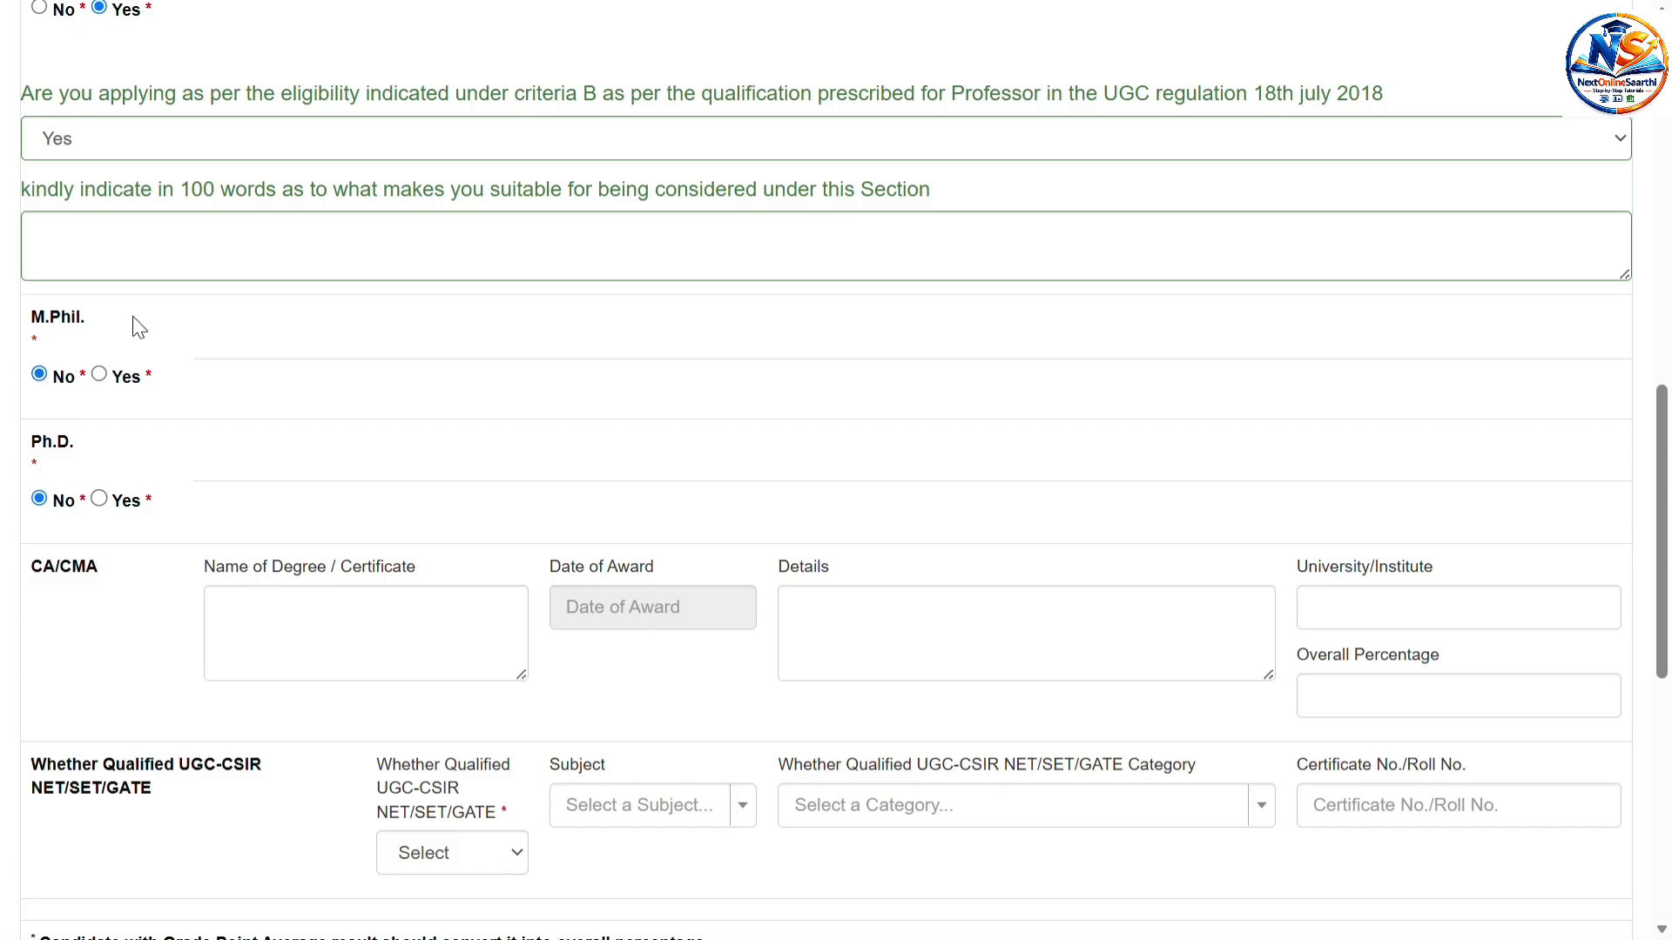
click(100, 375)
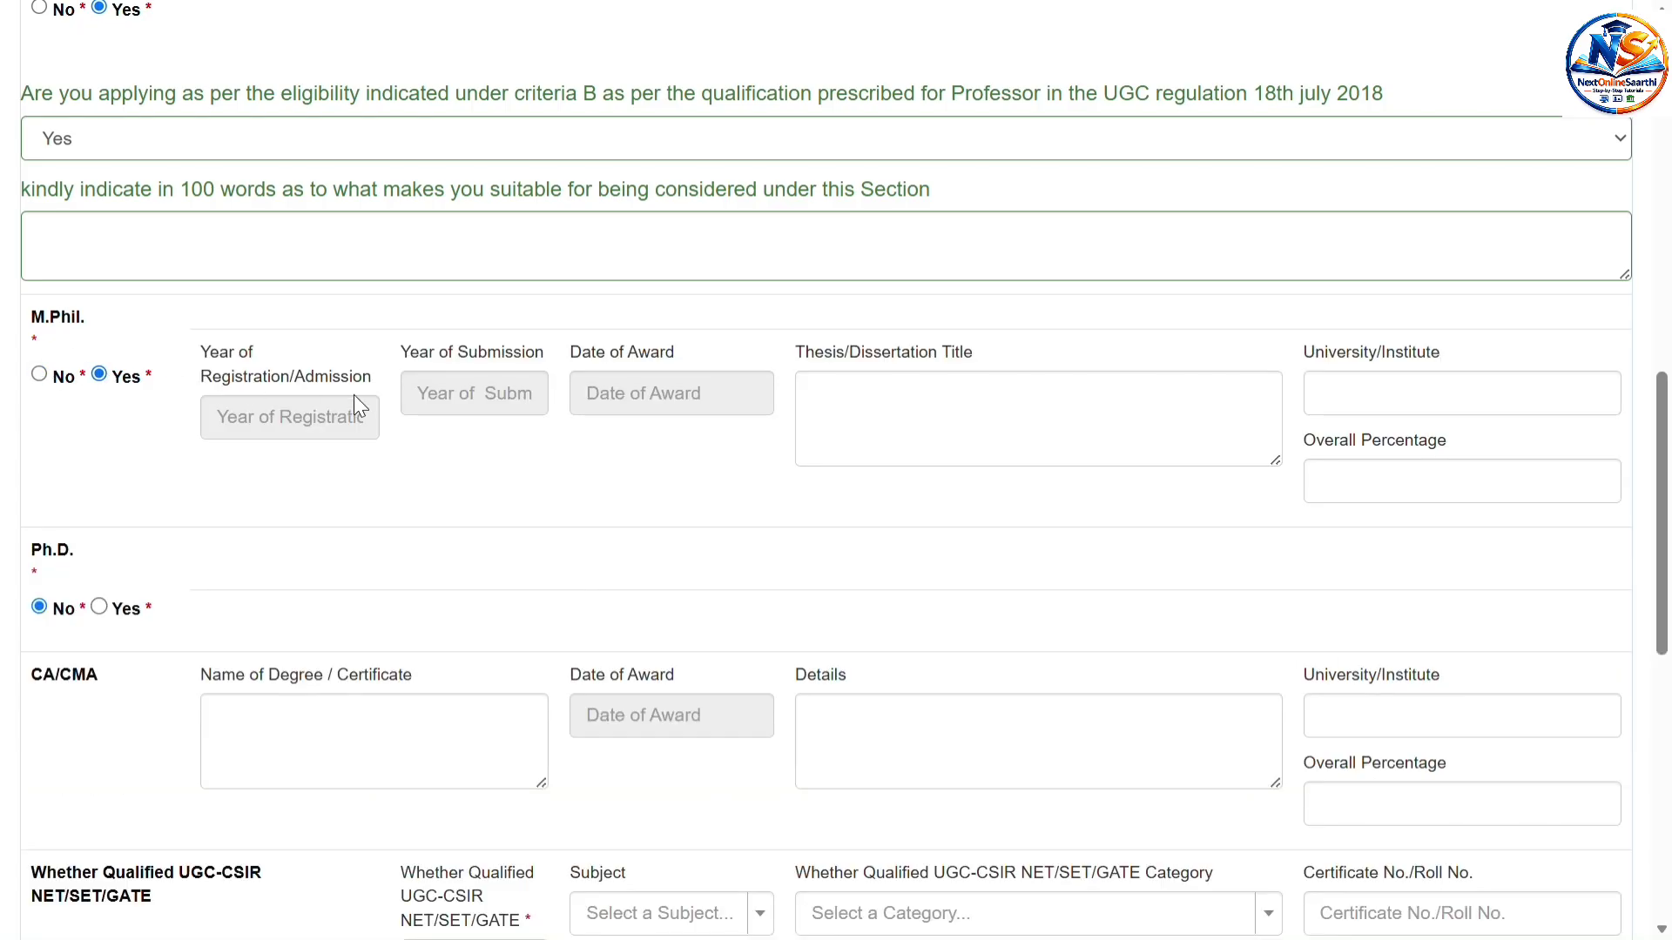
click(710, 401)
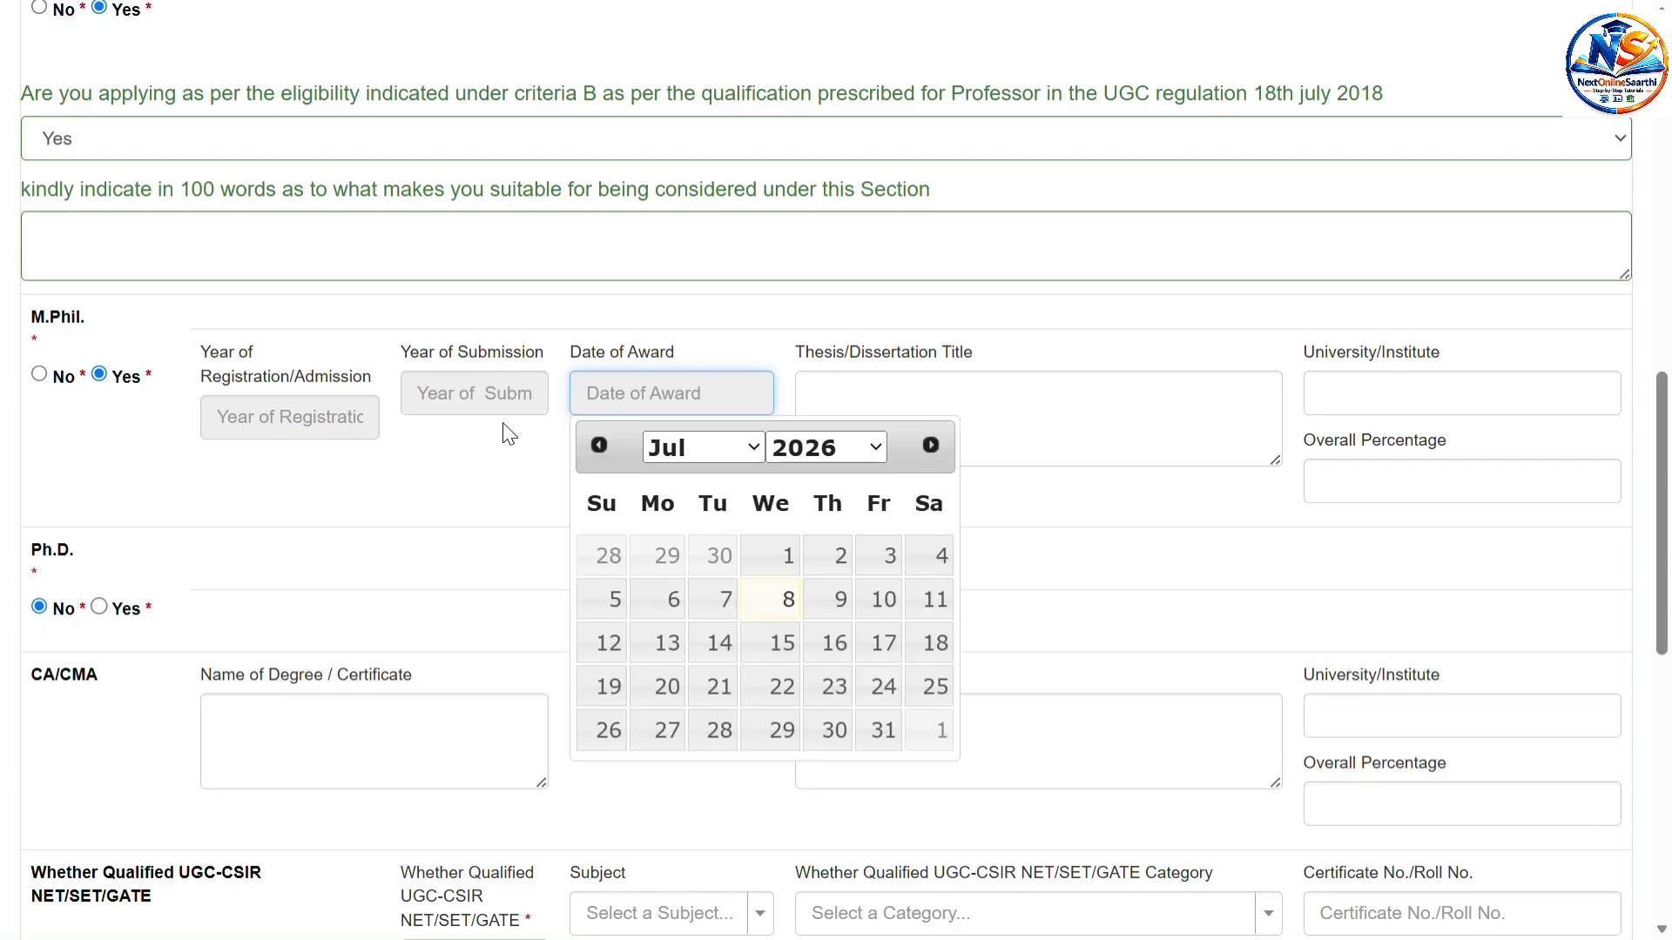
click(392, 429)
click(317, 408)
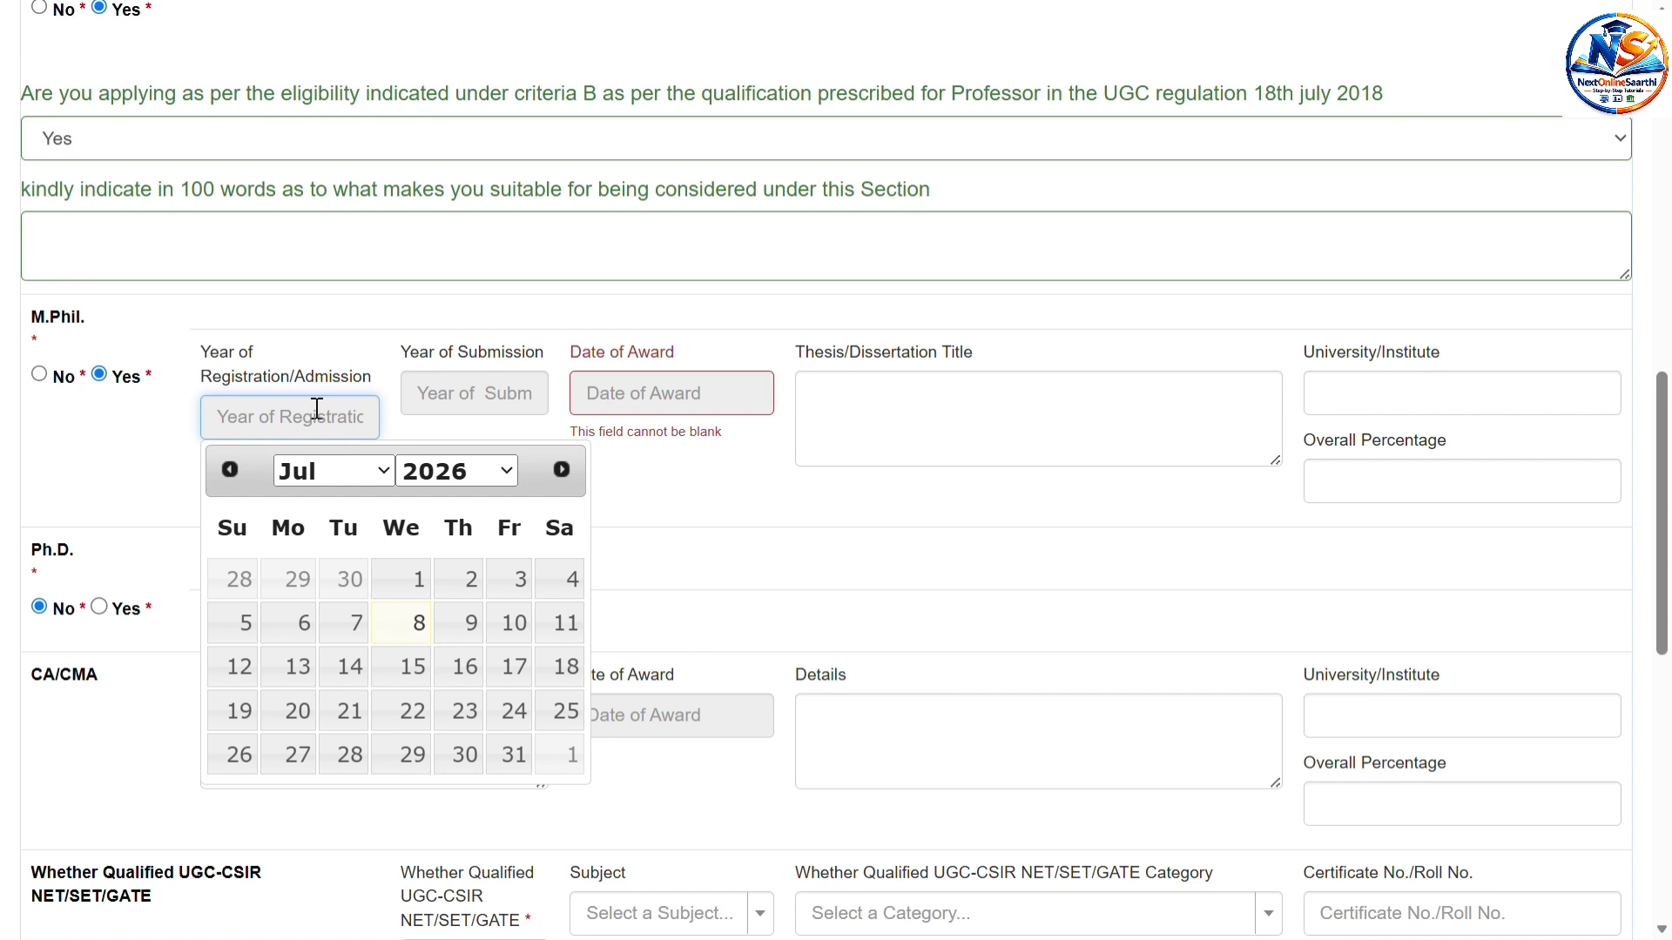
click(424, 402)
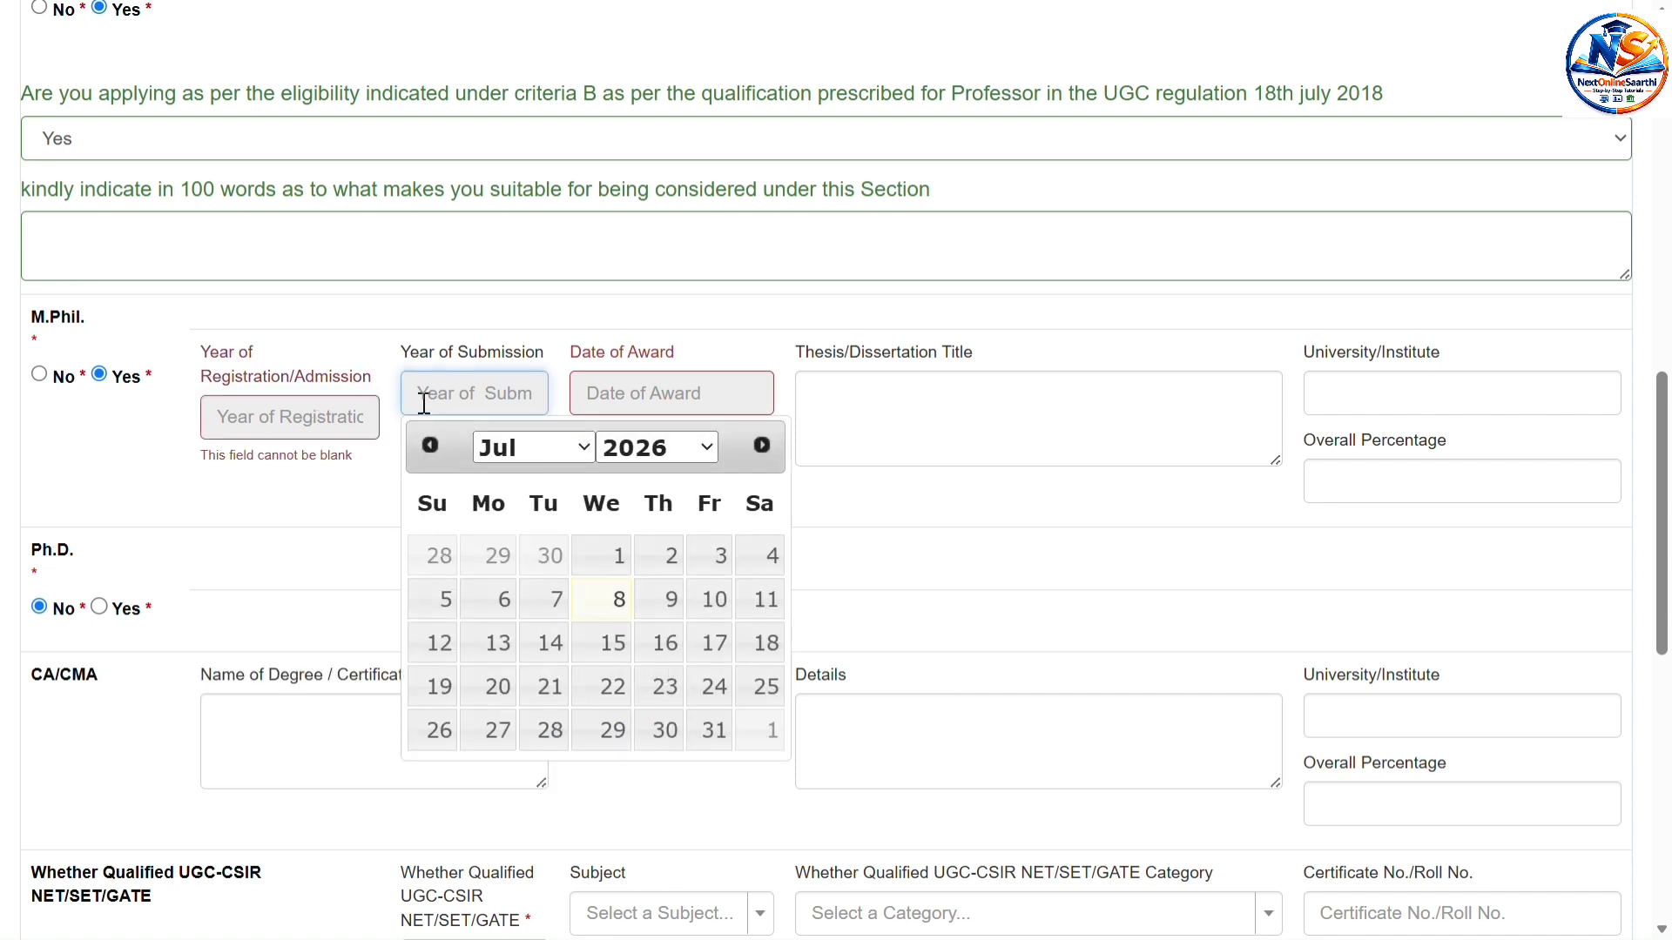
click(590, 392)
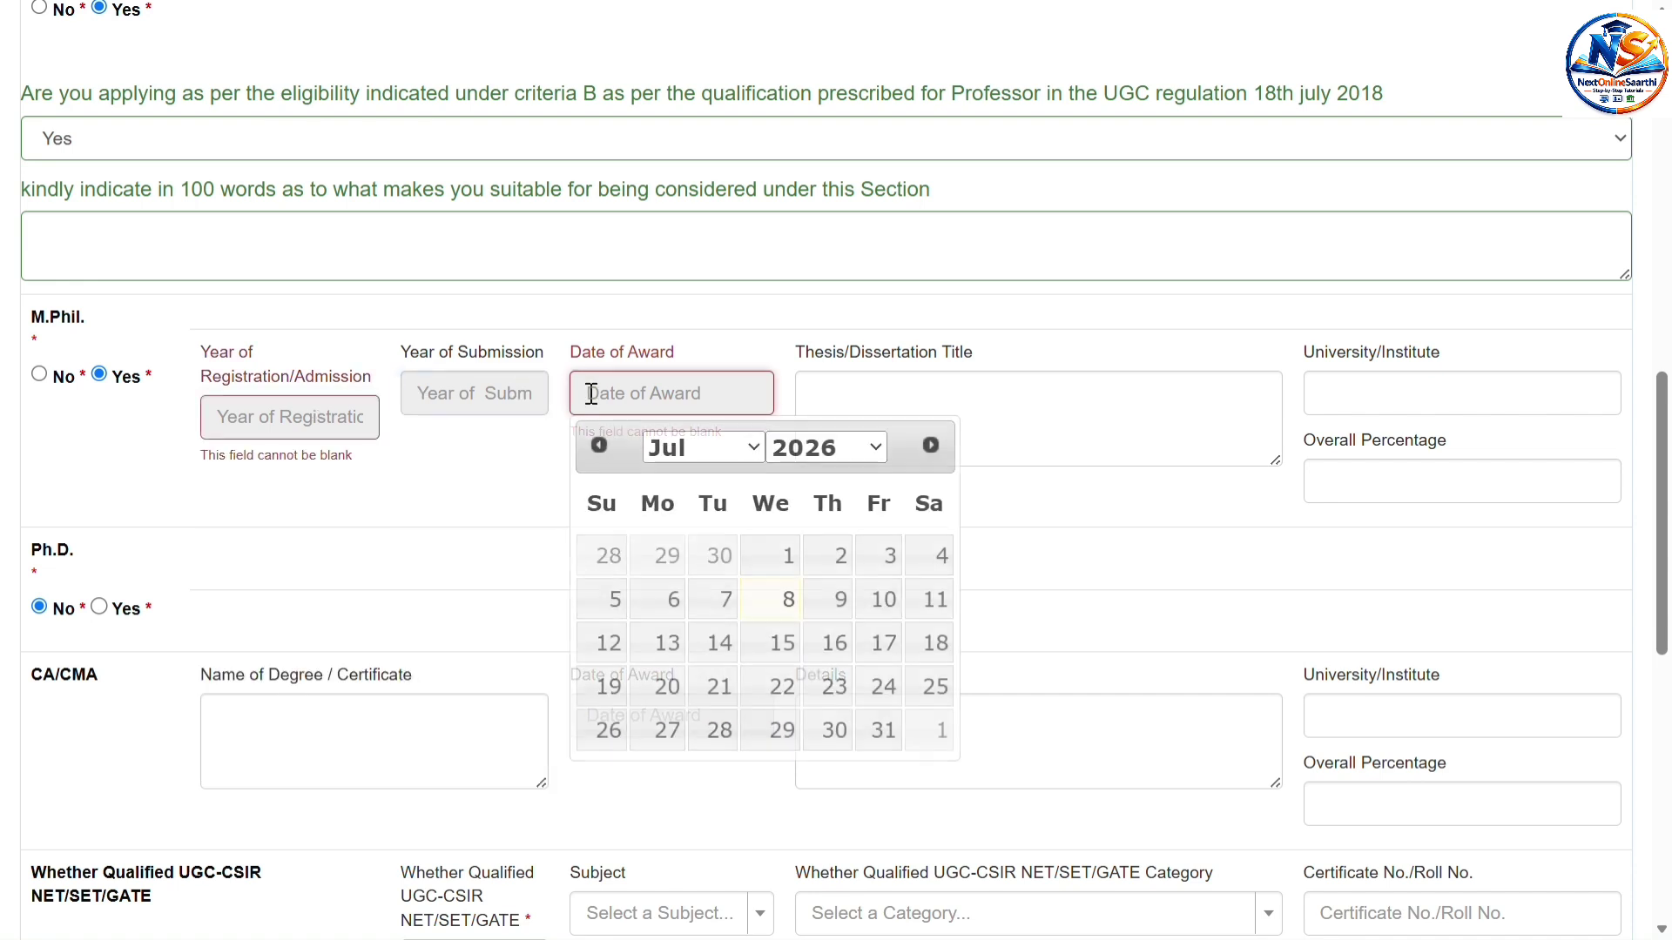
click(866, 380)
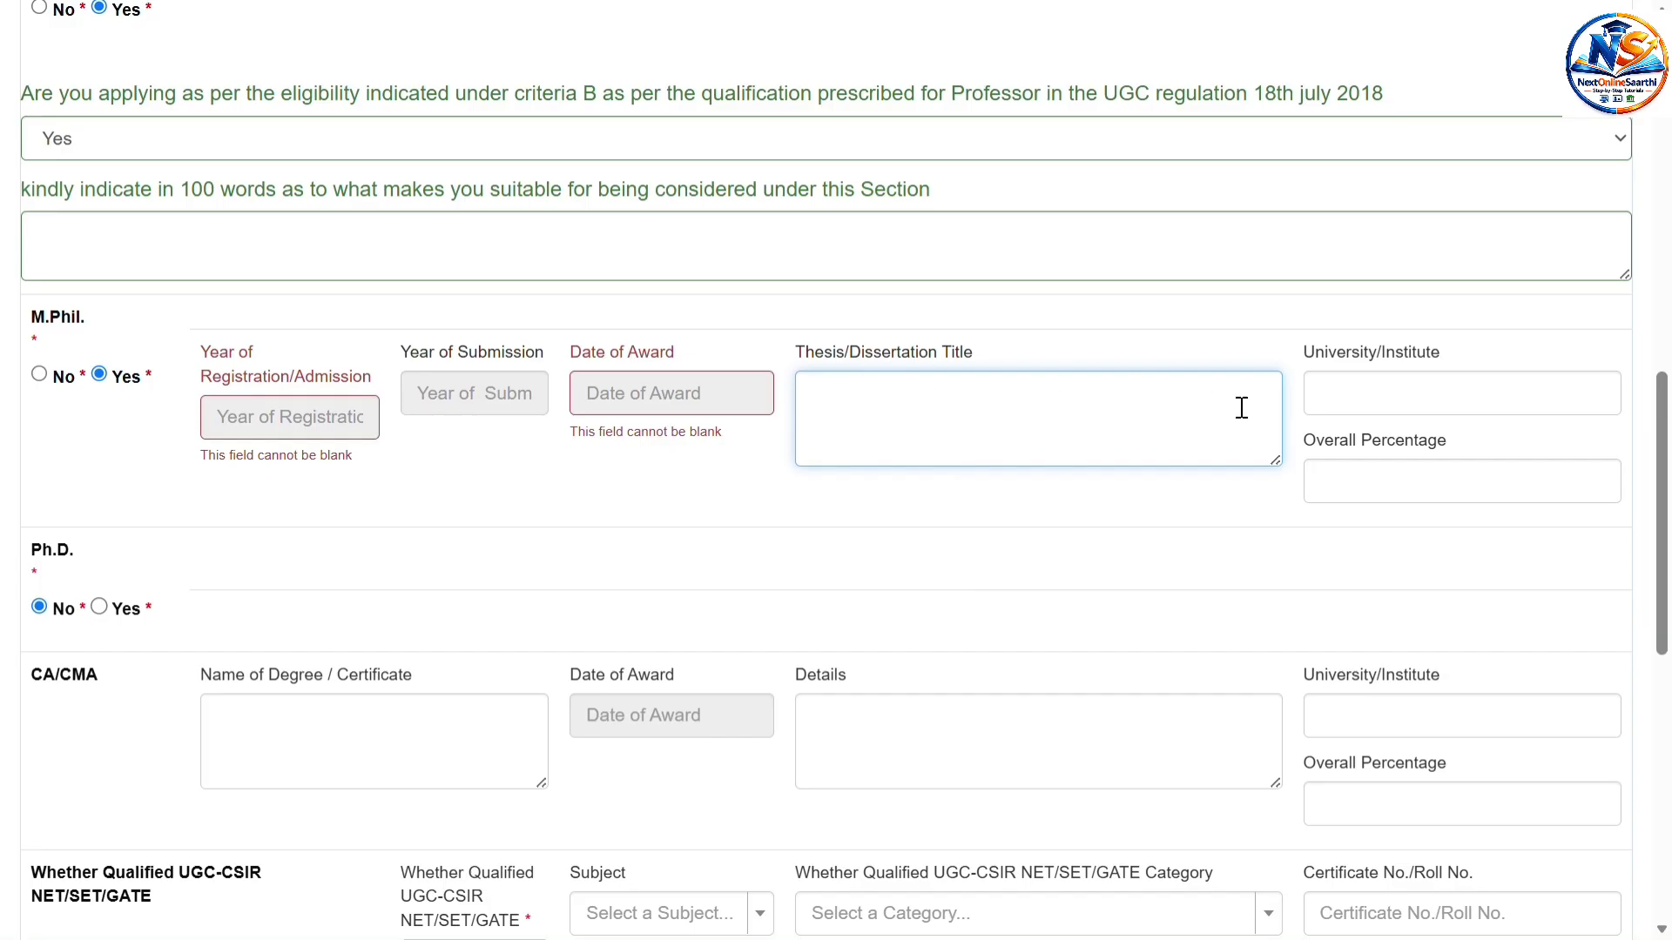
click(1345, 393)
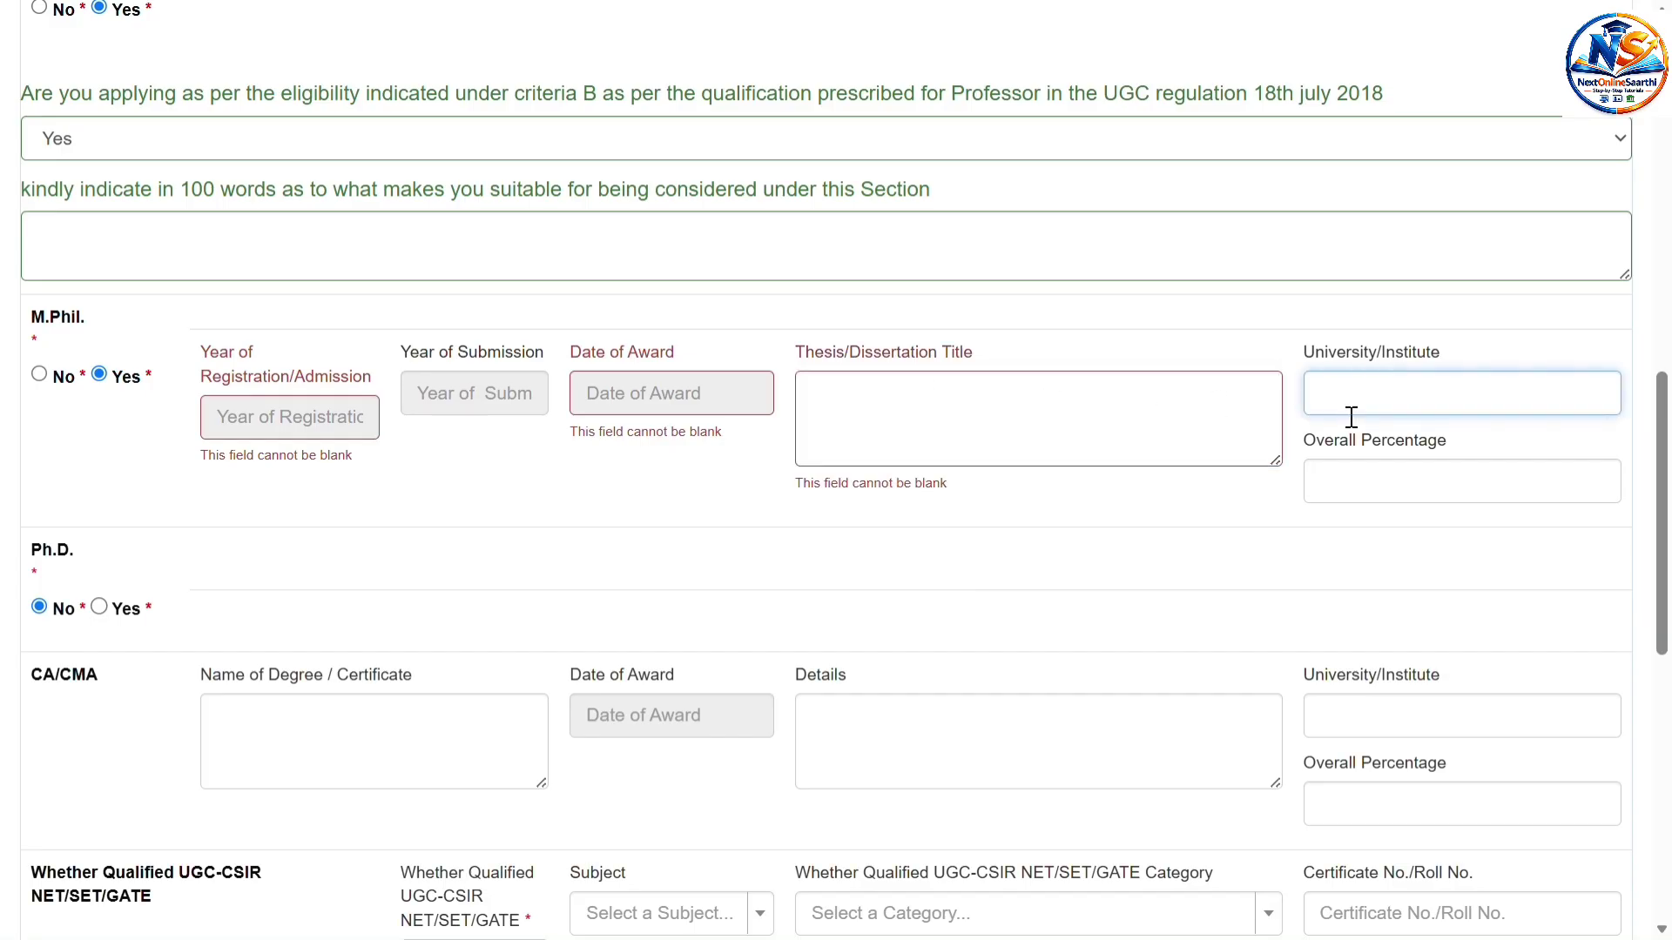
click(1362, 468)
click(1363, 494)
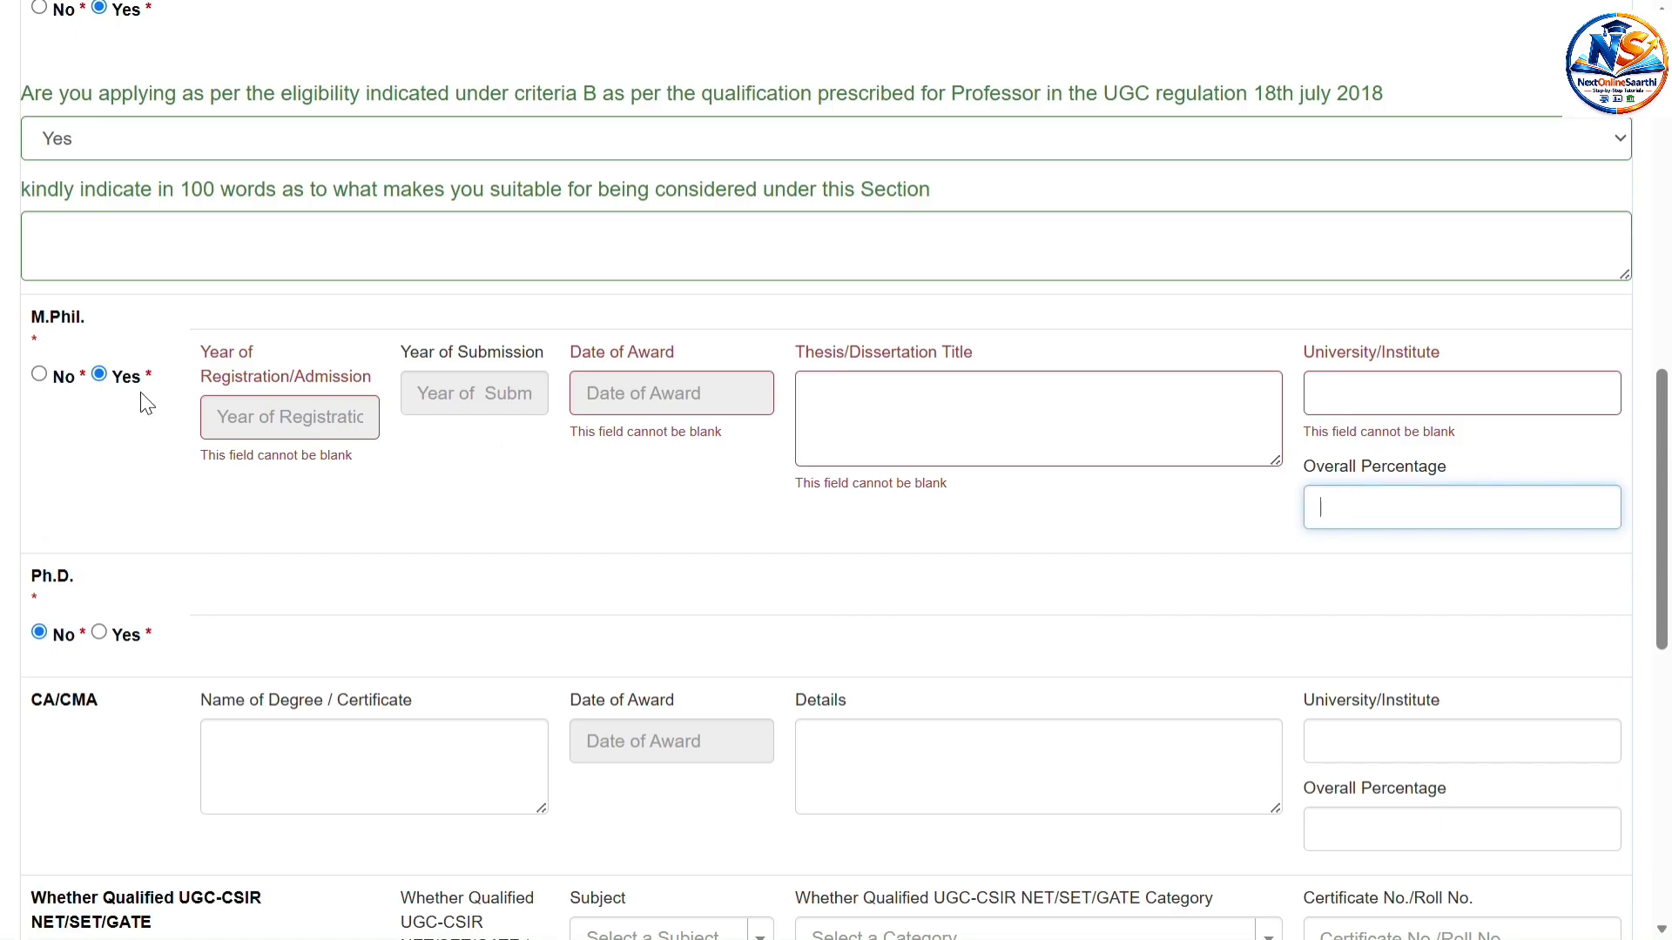
click(39, 374)
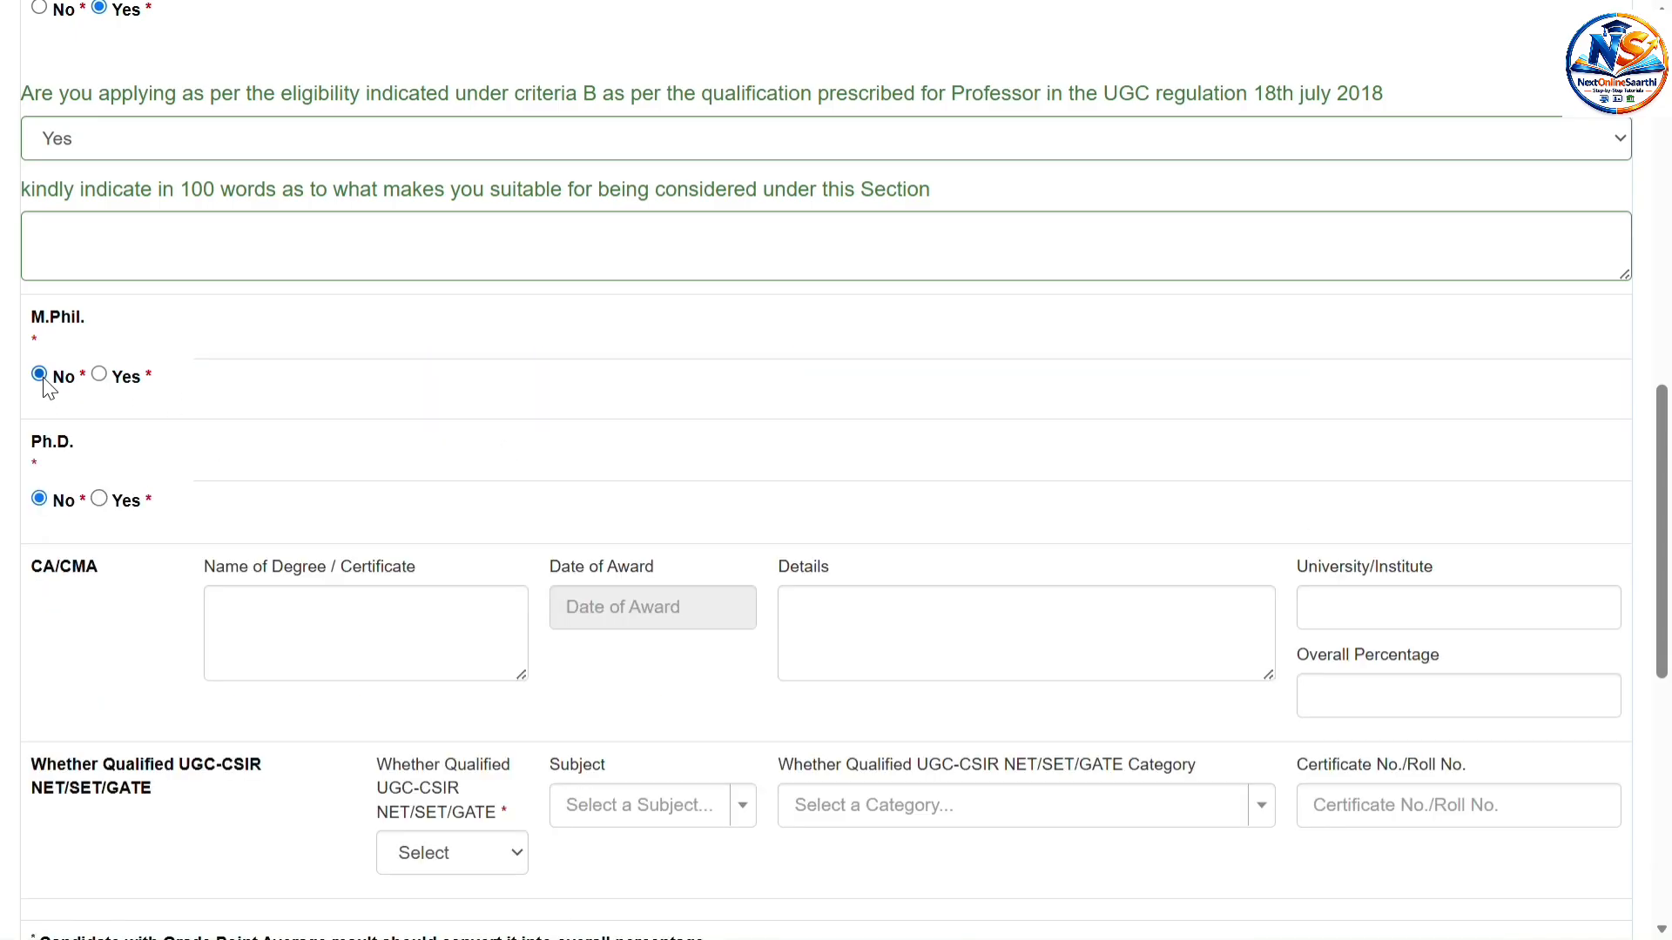
Set Ph.D. to Yes and go through its year, thesis title, university and salient research features fields, leaving them blank.
scroll(190, 400, down, 1)
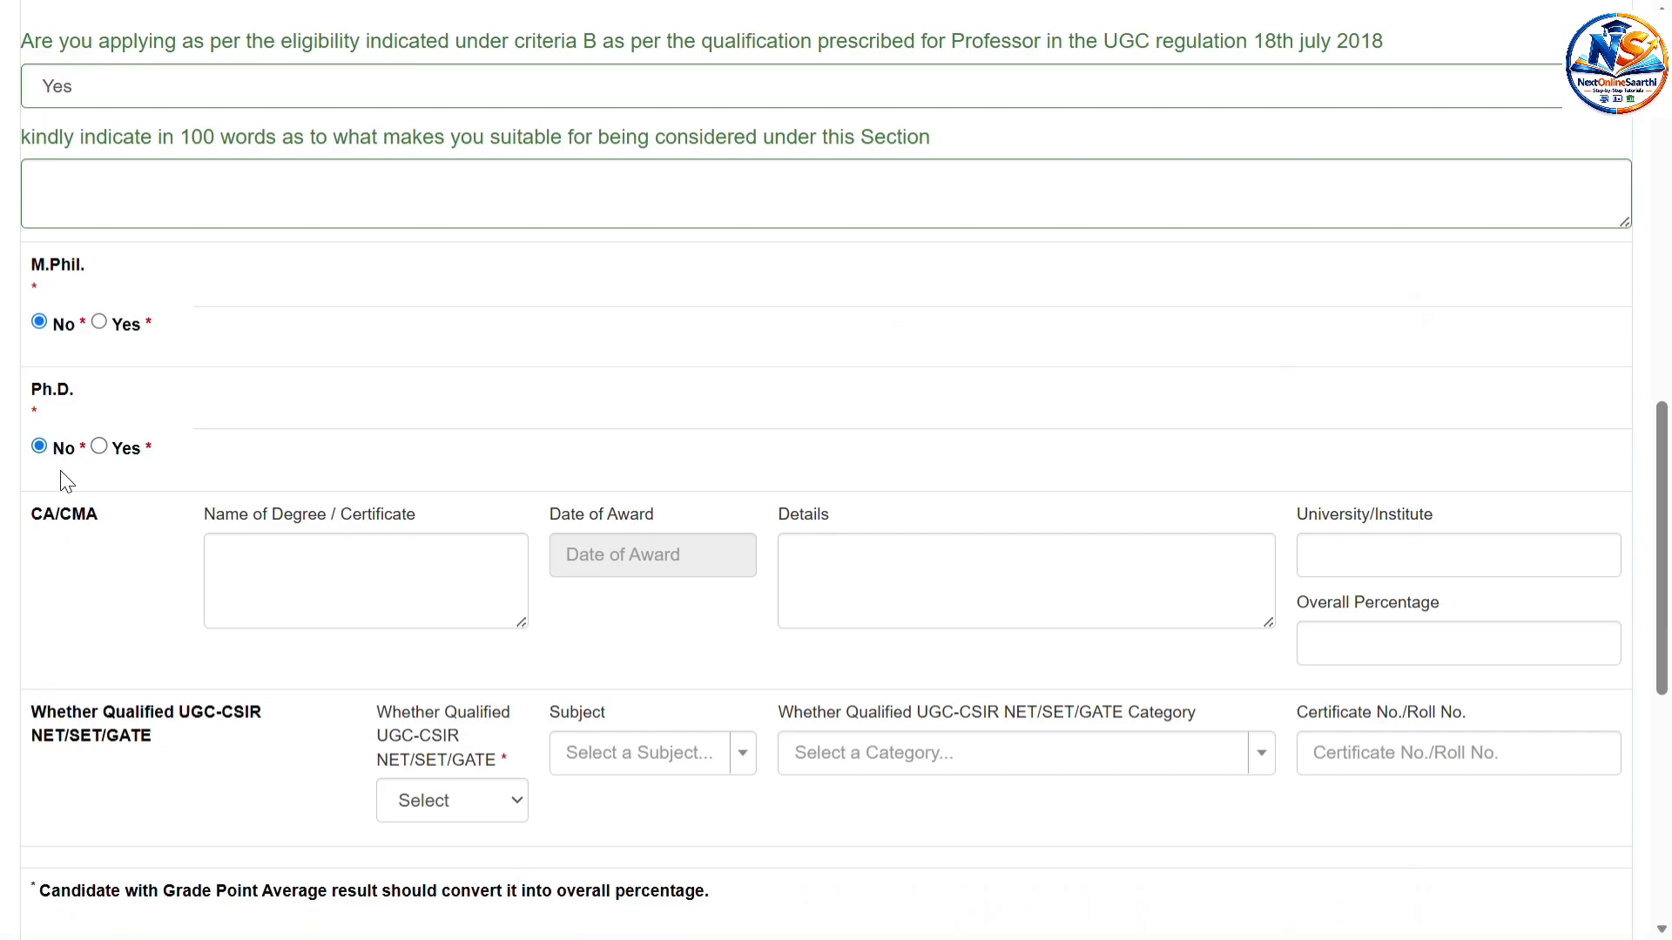
click(100, 448)
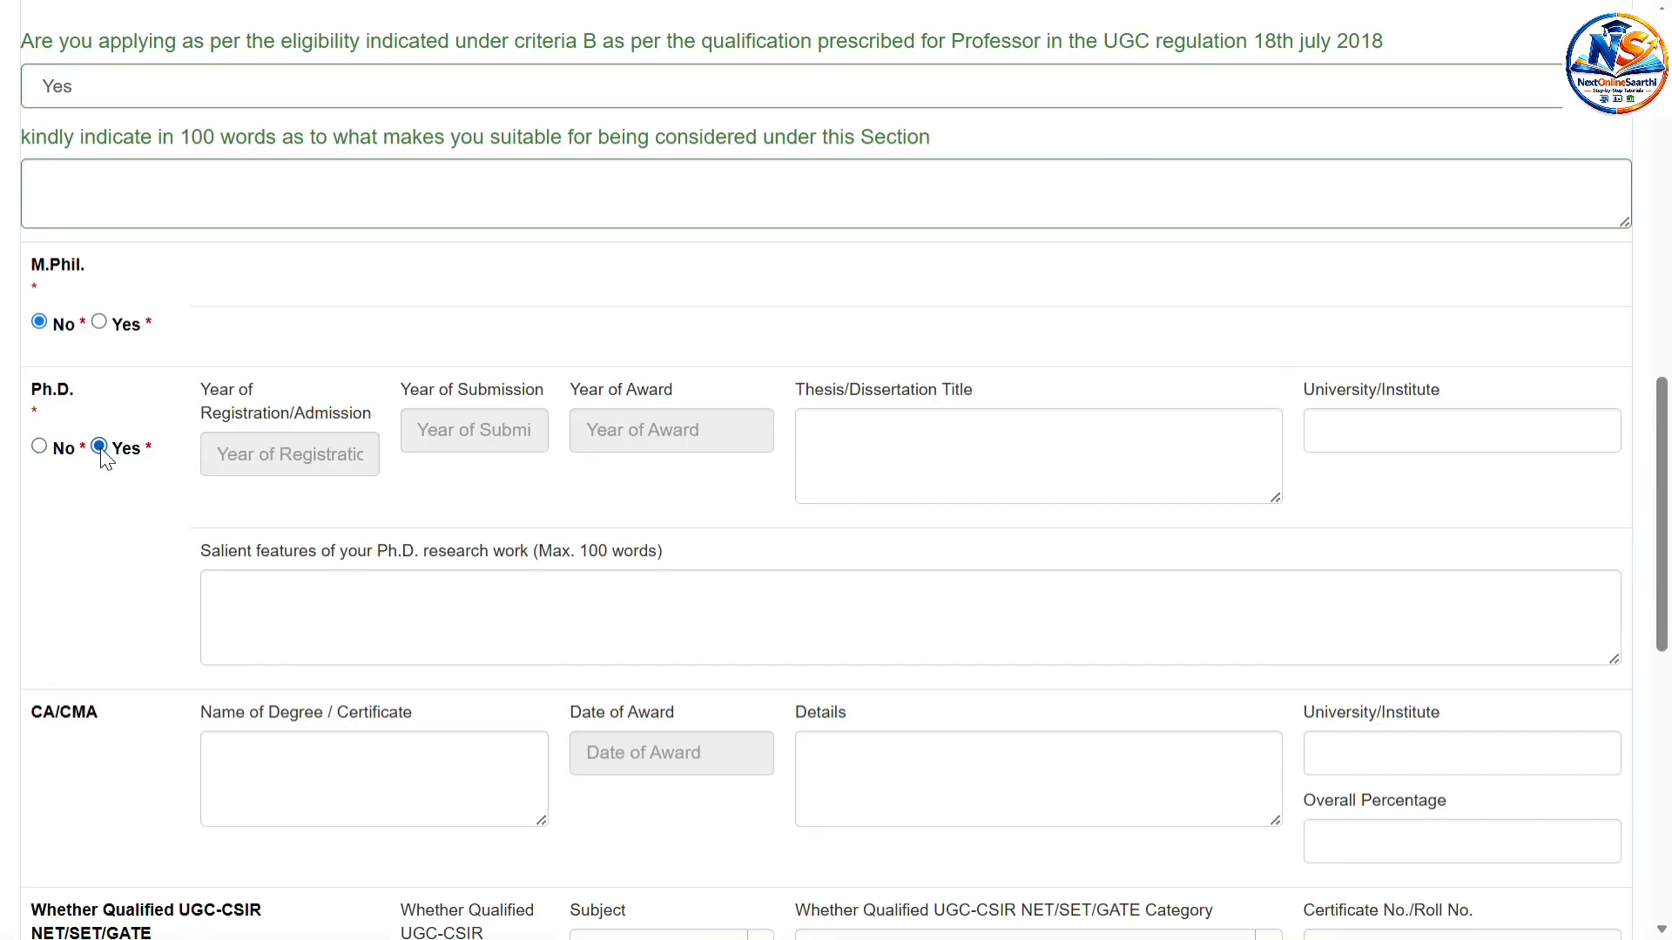
click(248, 452)
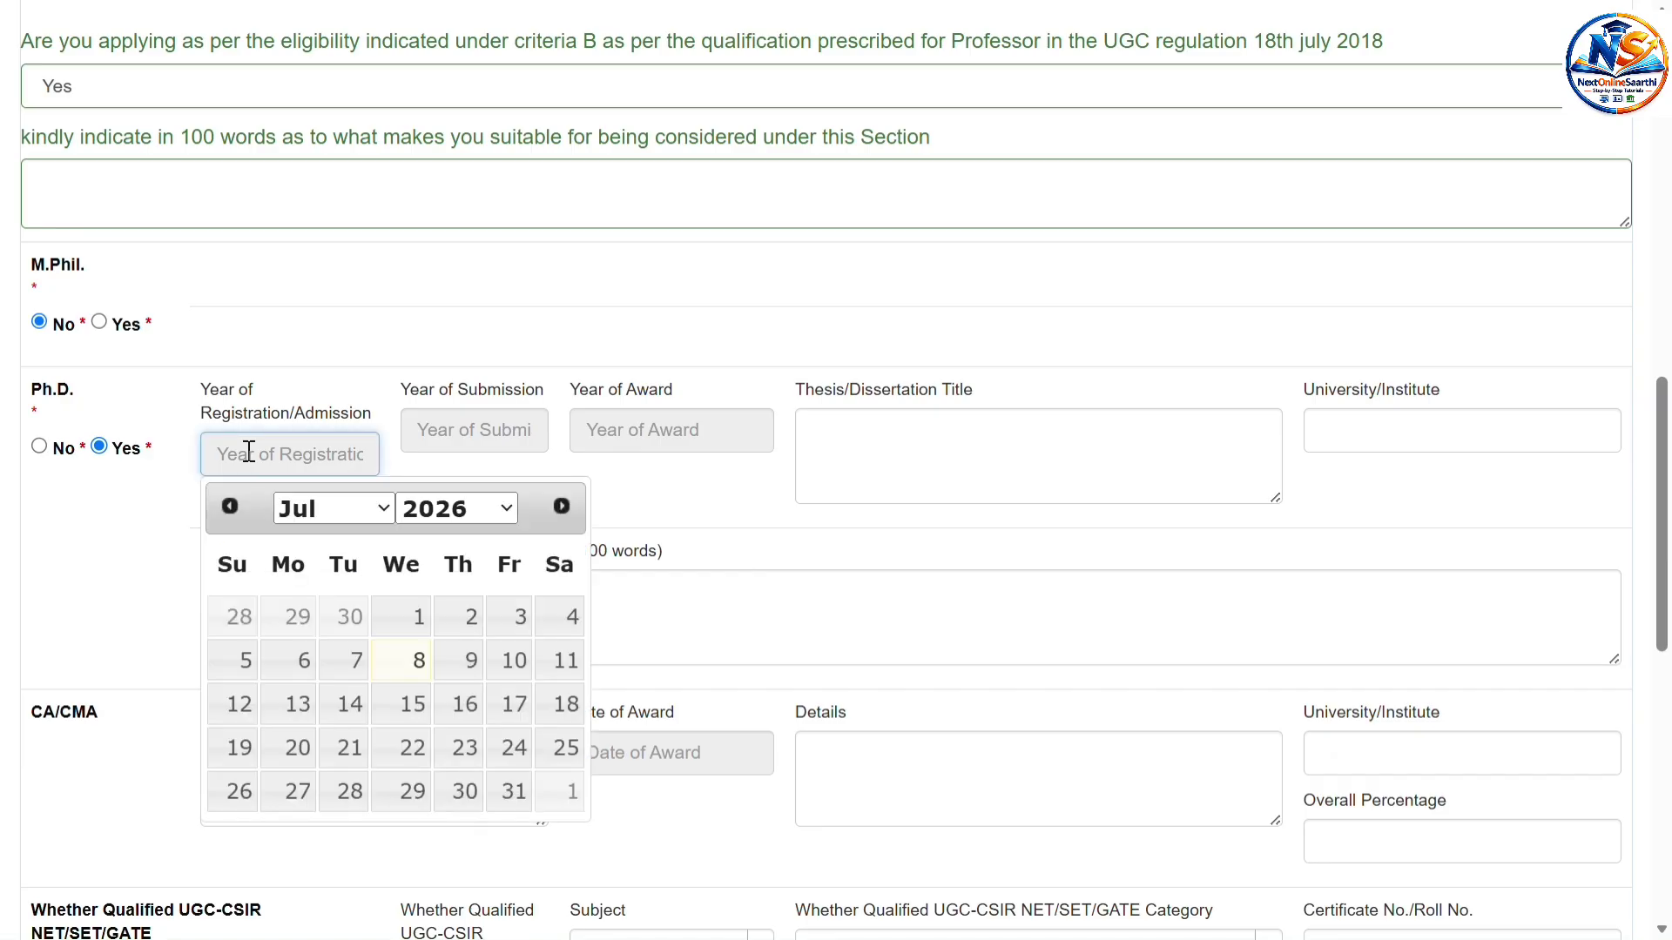
click(451, 427)
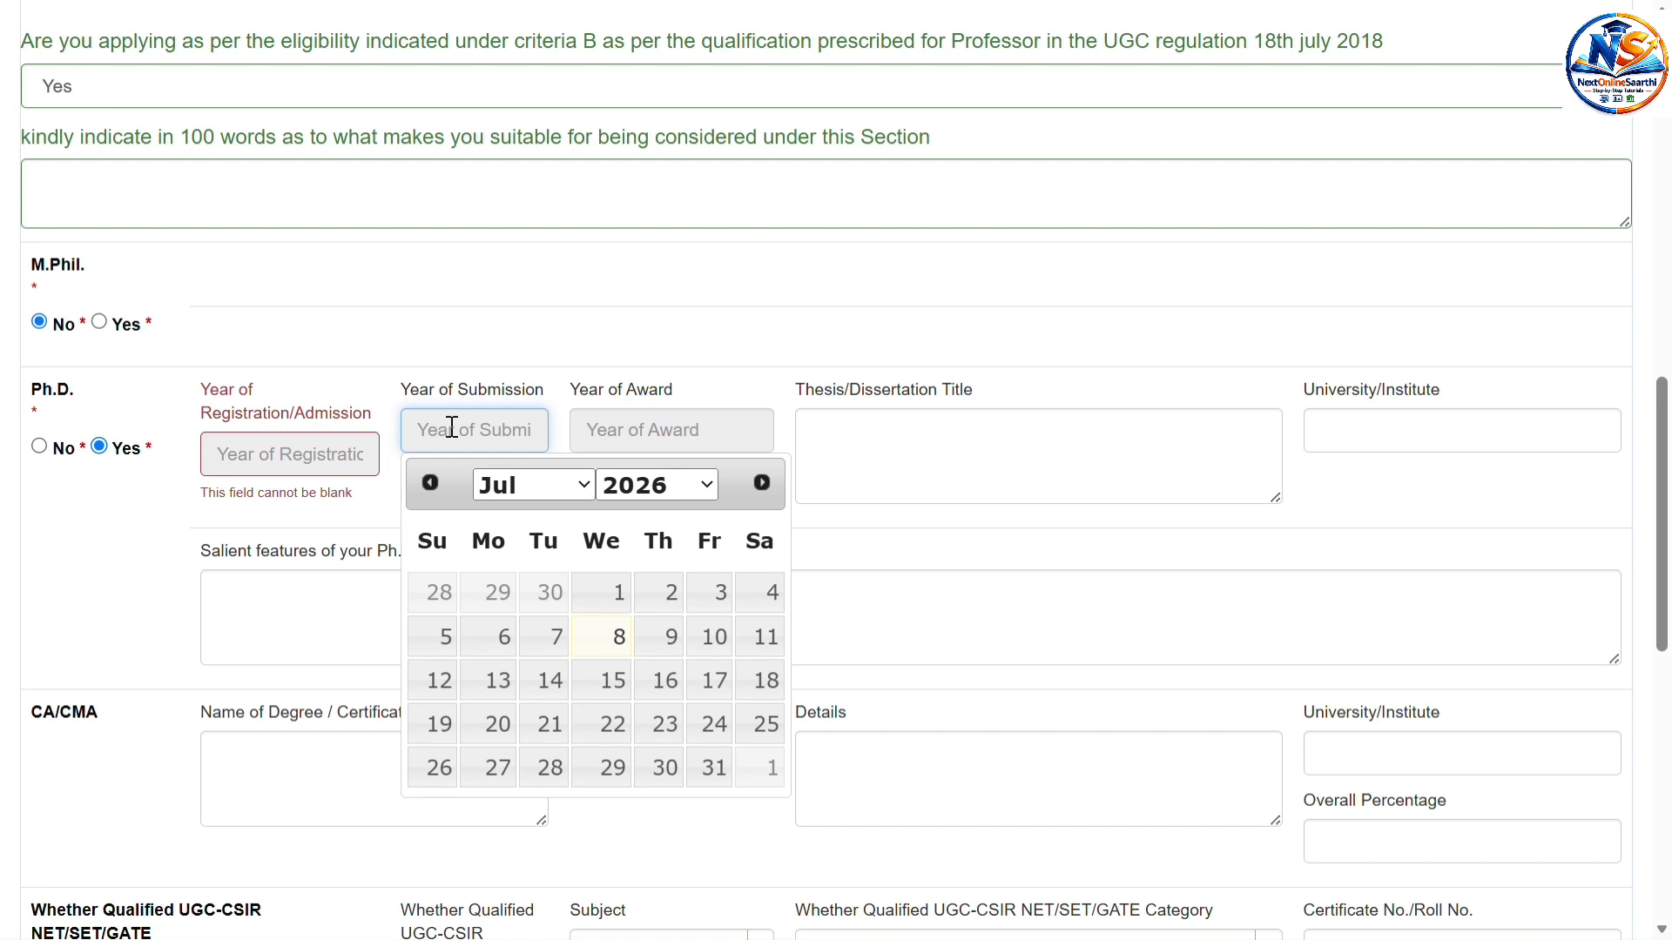
click(625, 437)
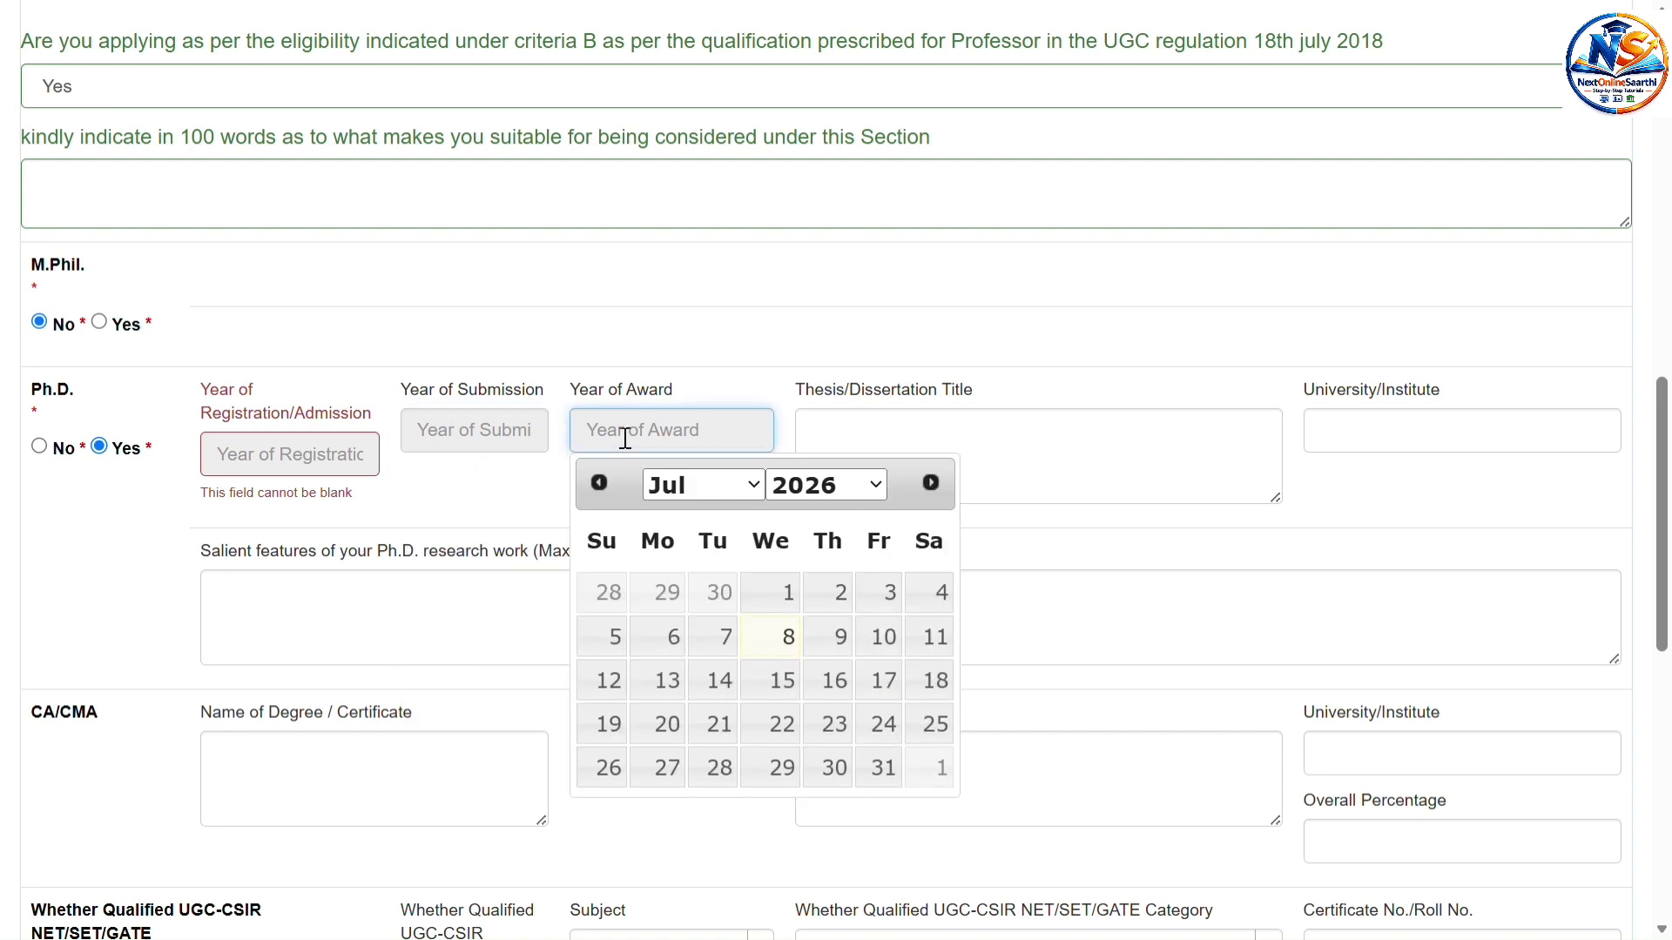
click(821, 432)
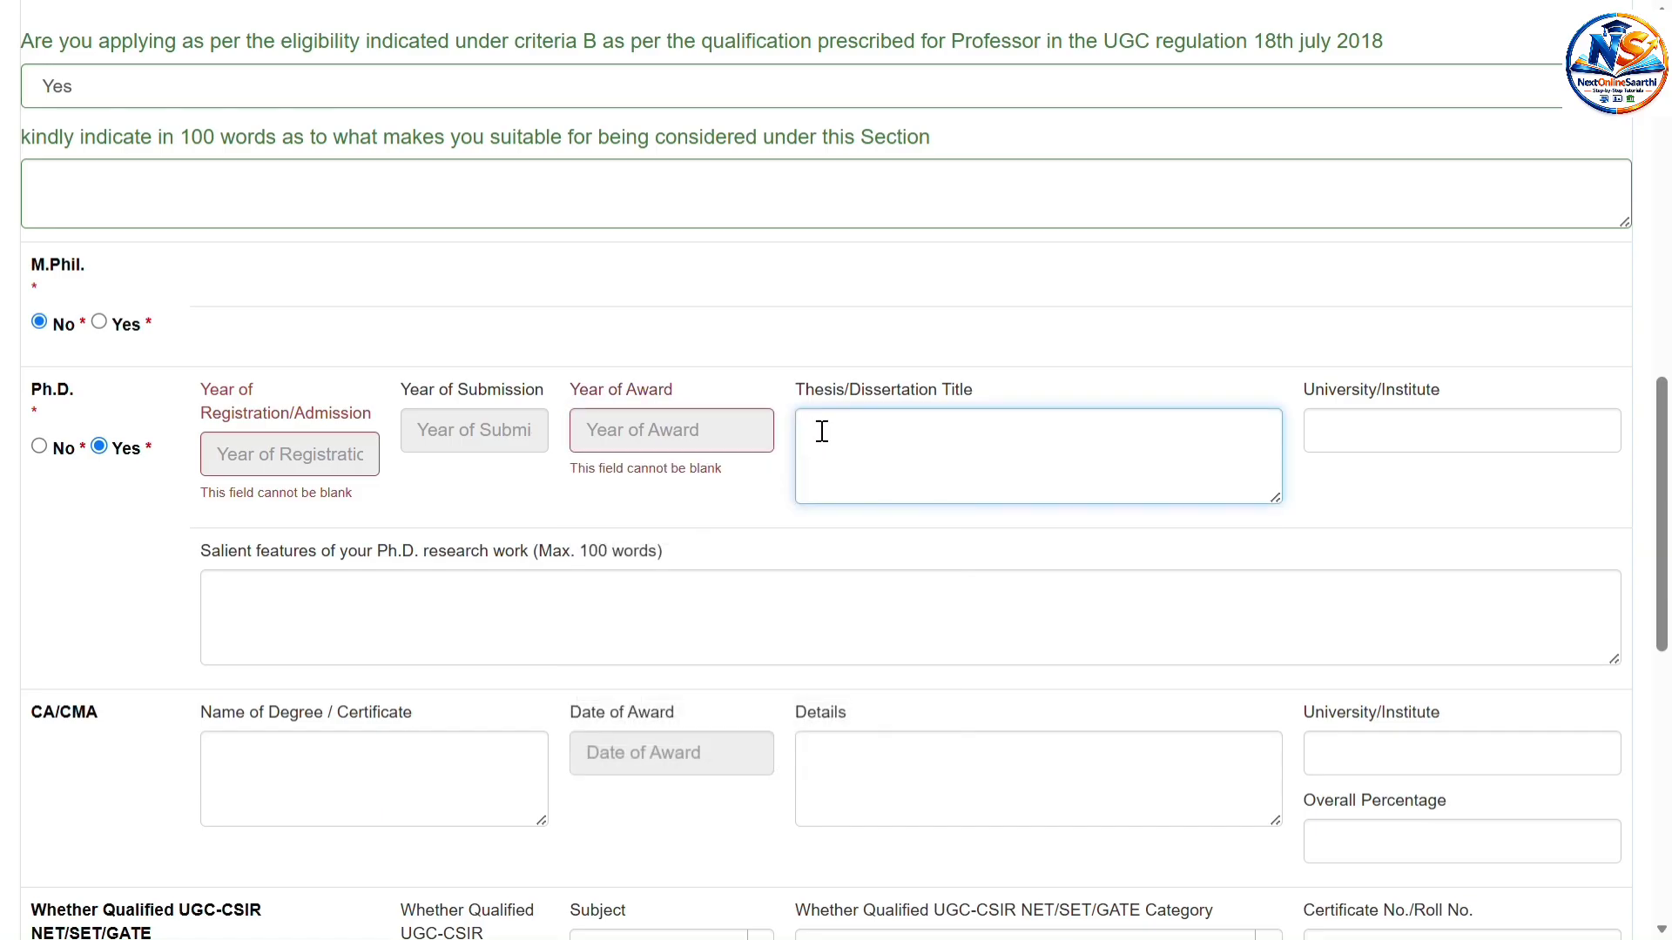
click(1351, 423)
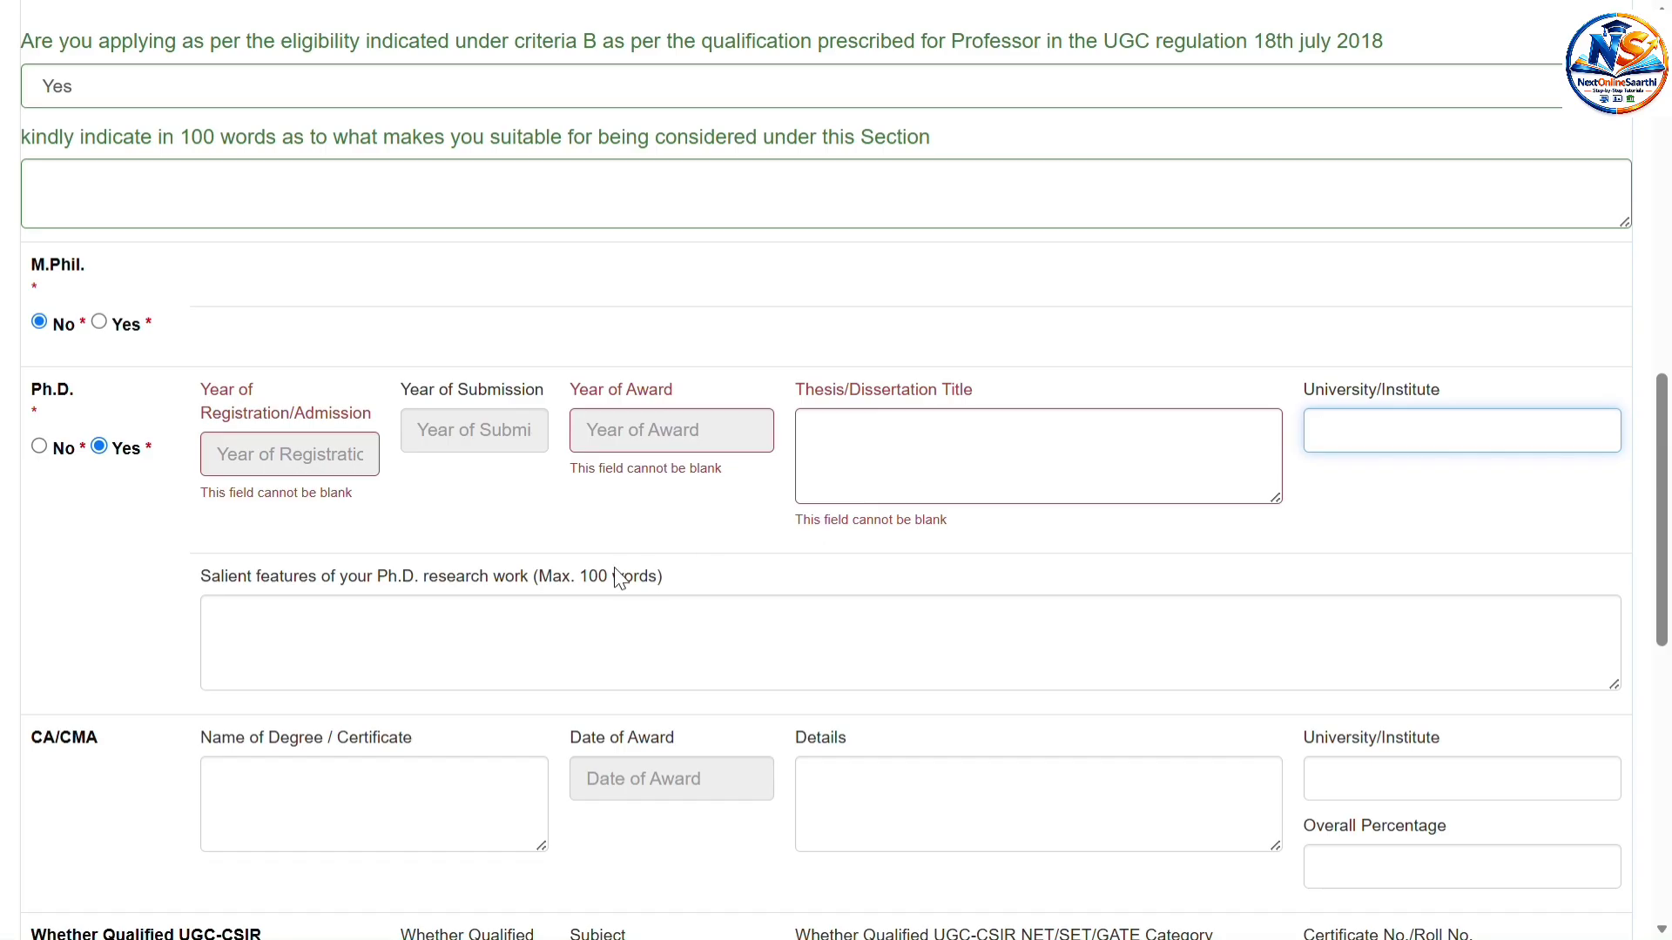
click(403, 634)
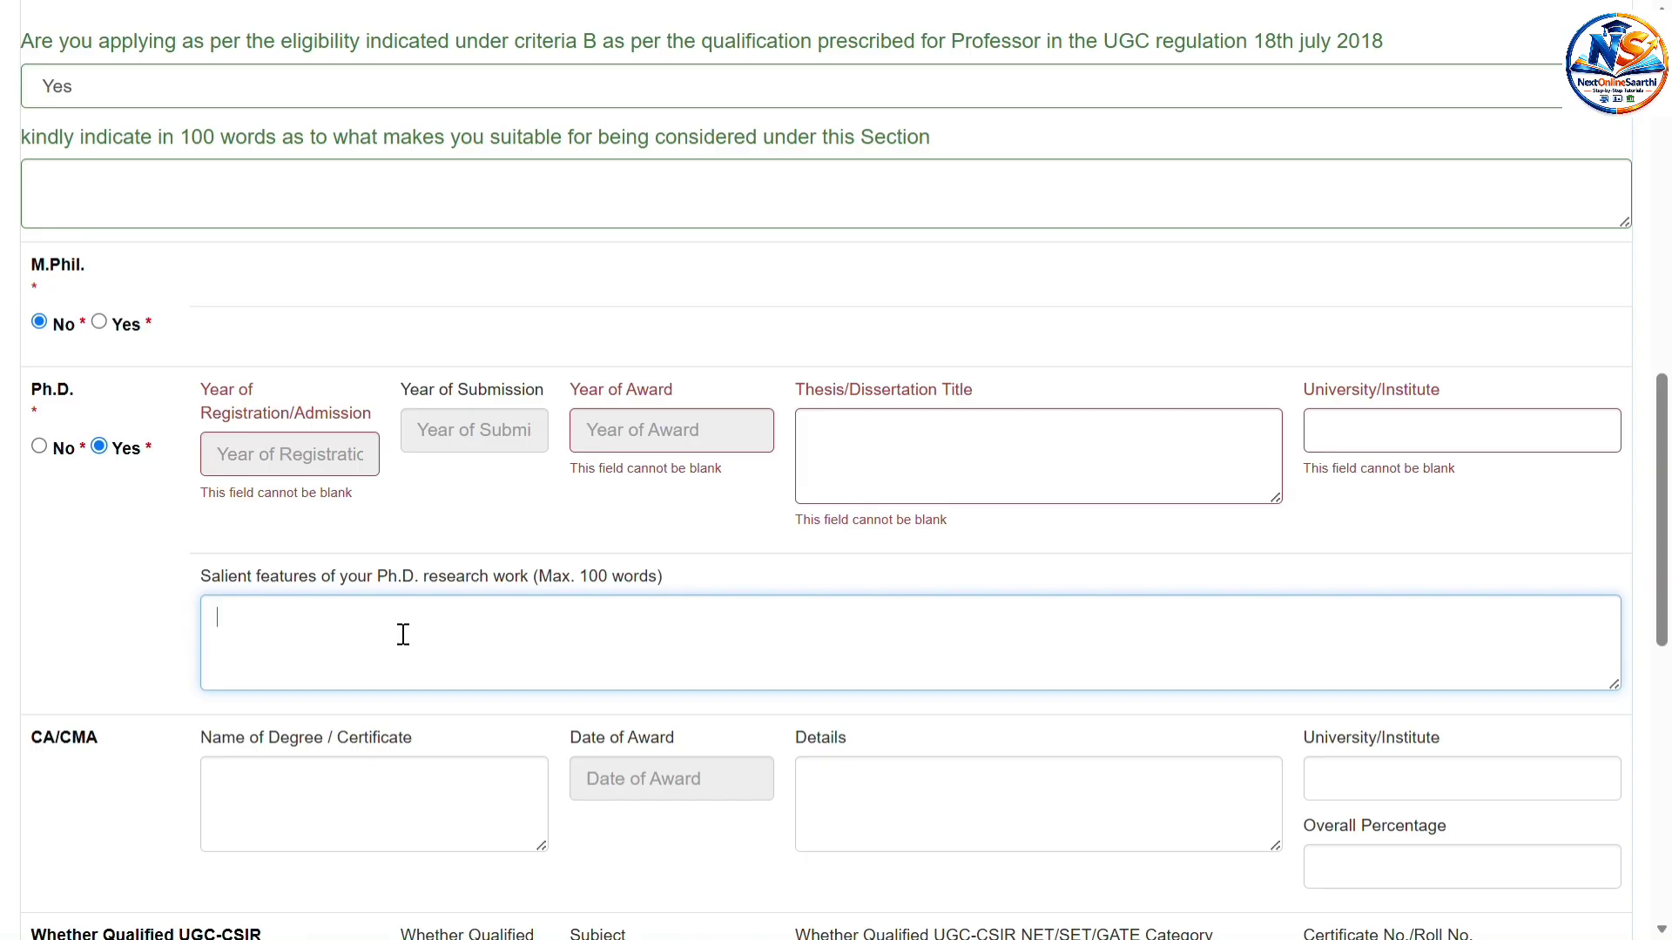
Examine the CA/CMA fields, the UGC-CSIR NET/SET/GATE qualification, subject, category and certificate fields, and the additional qualification section without choosing anything.
scroll(403, 635, down, 4)
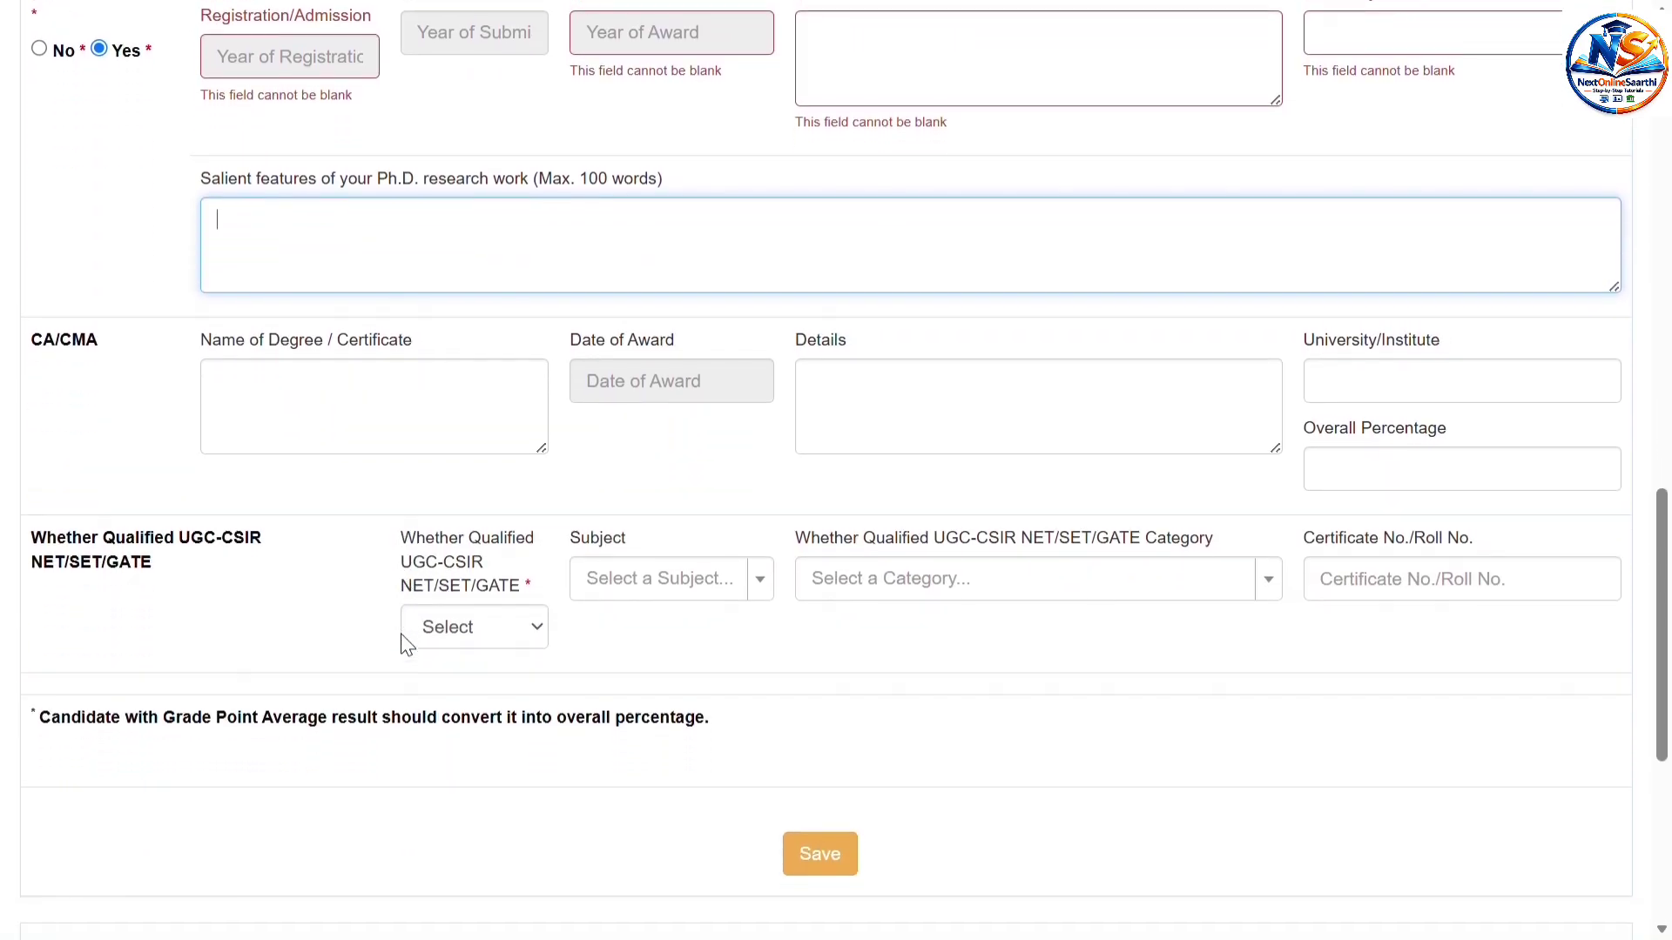
scroll(135, 457, down, 1)
scroll(133, 451, down, 1)
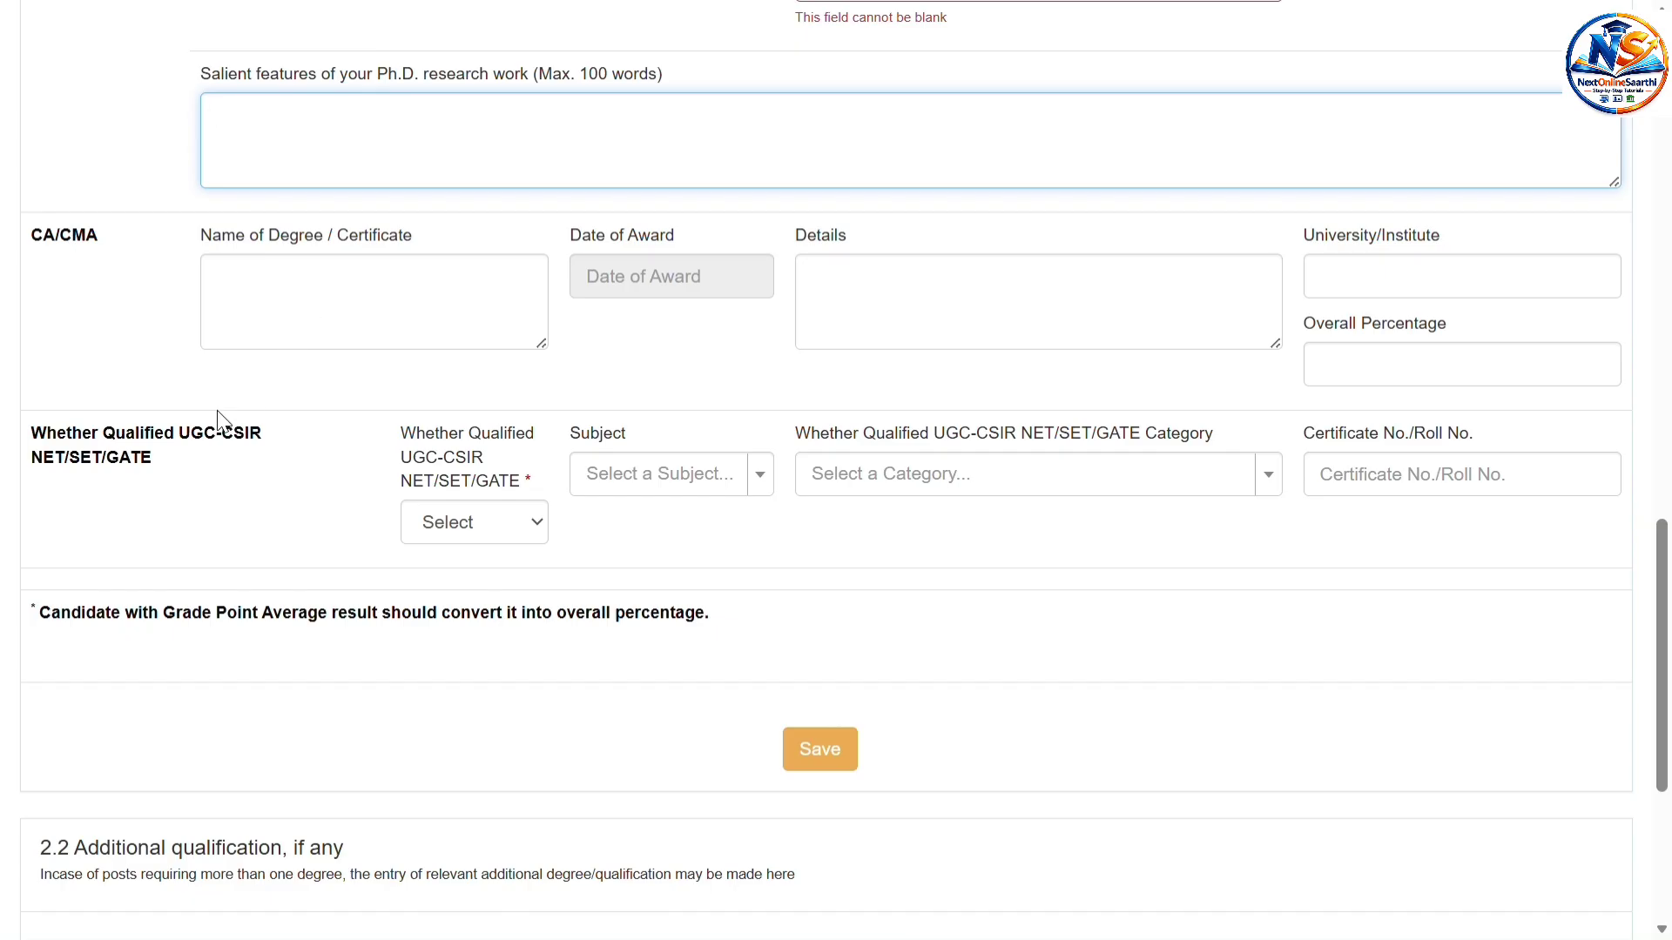
scroll(219, 421, down, 2)
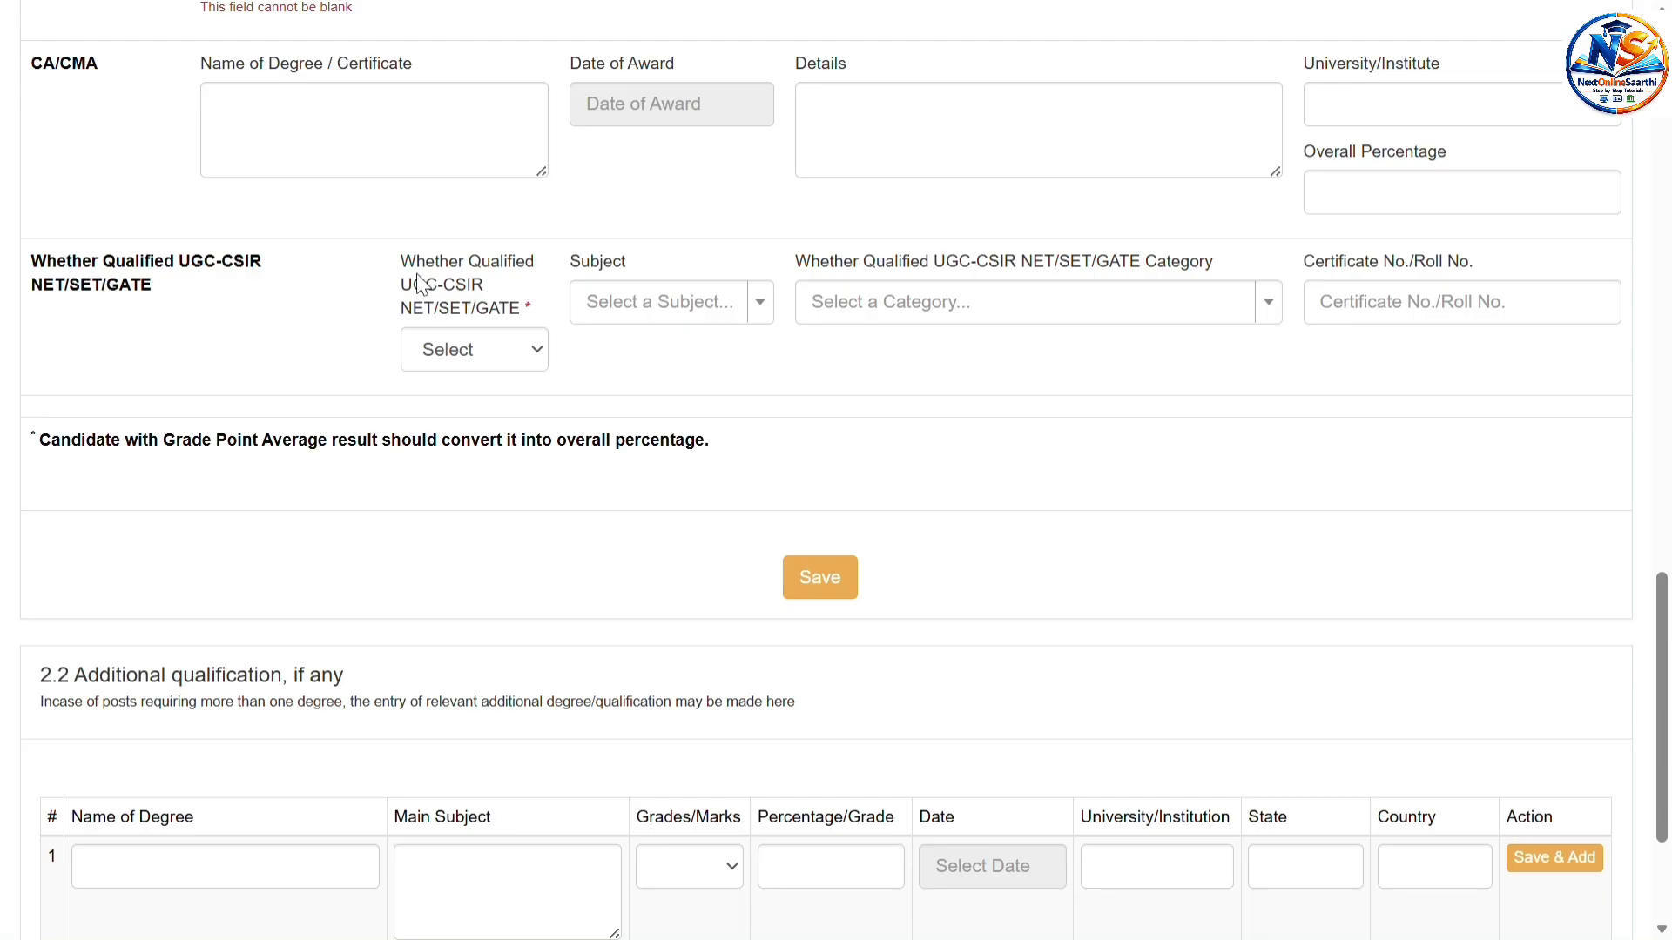
click(533, 355)
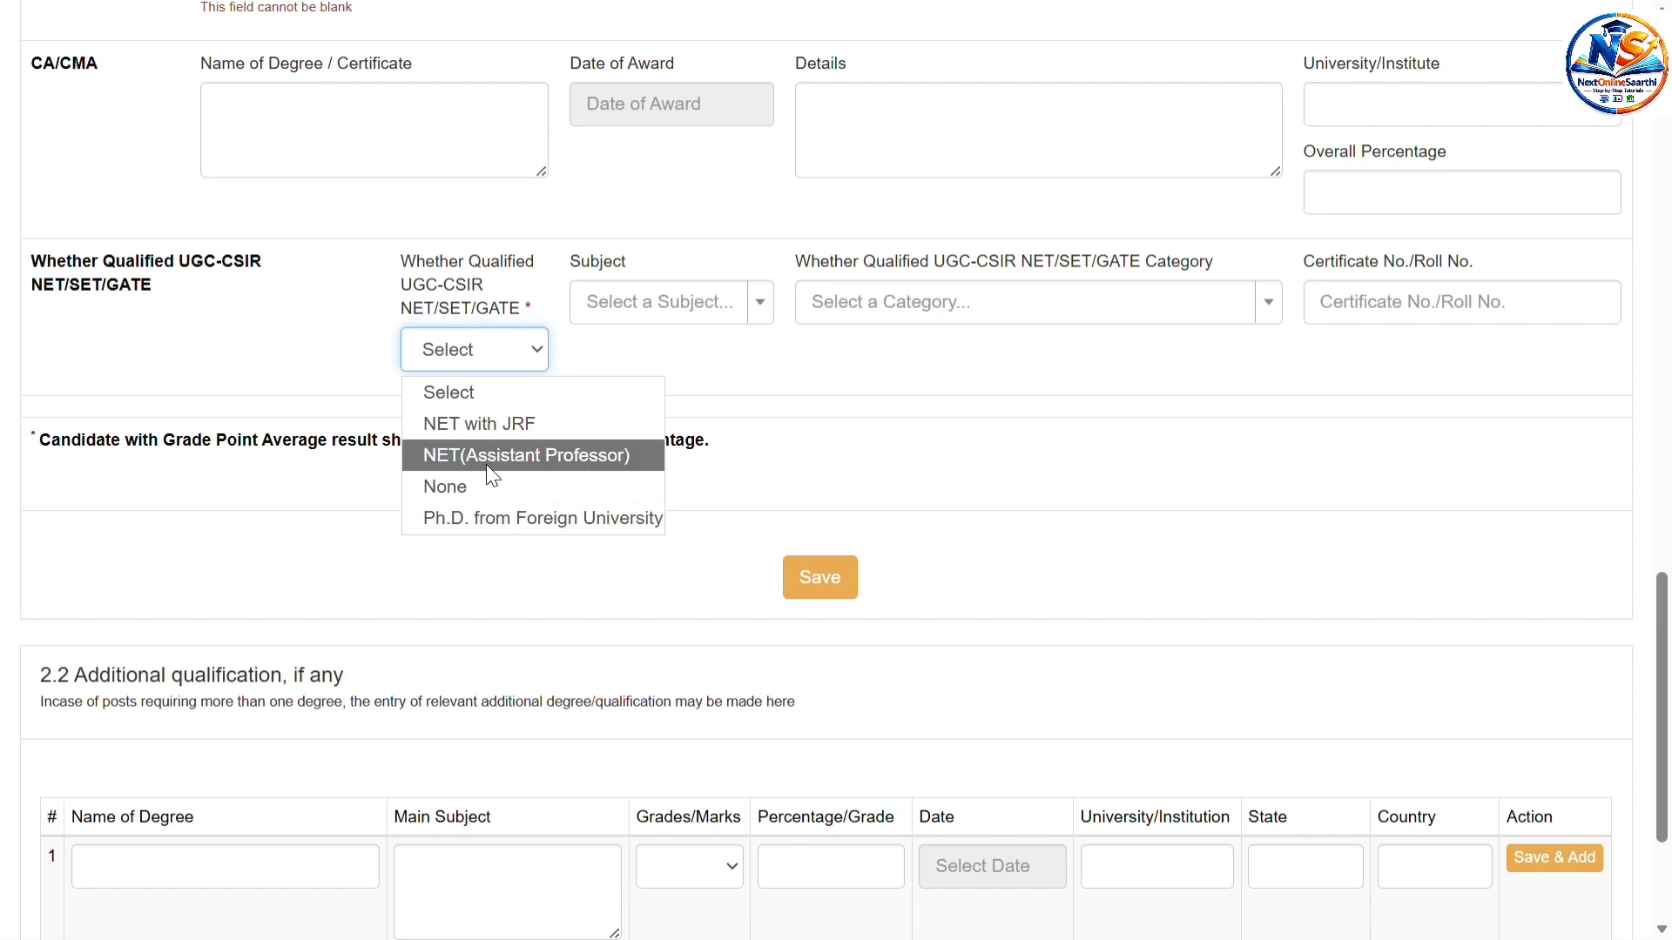
click(703, 364)
click(764, 300)
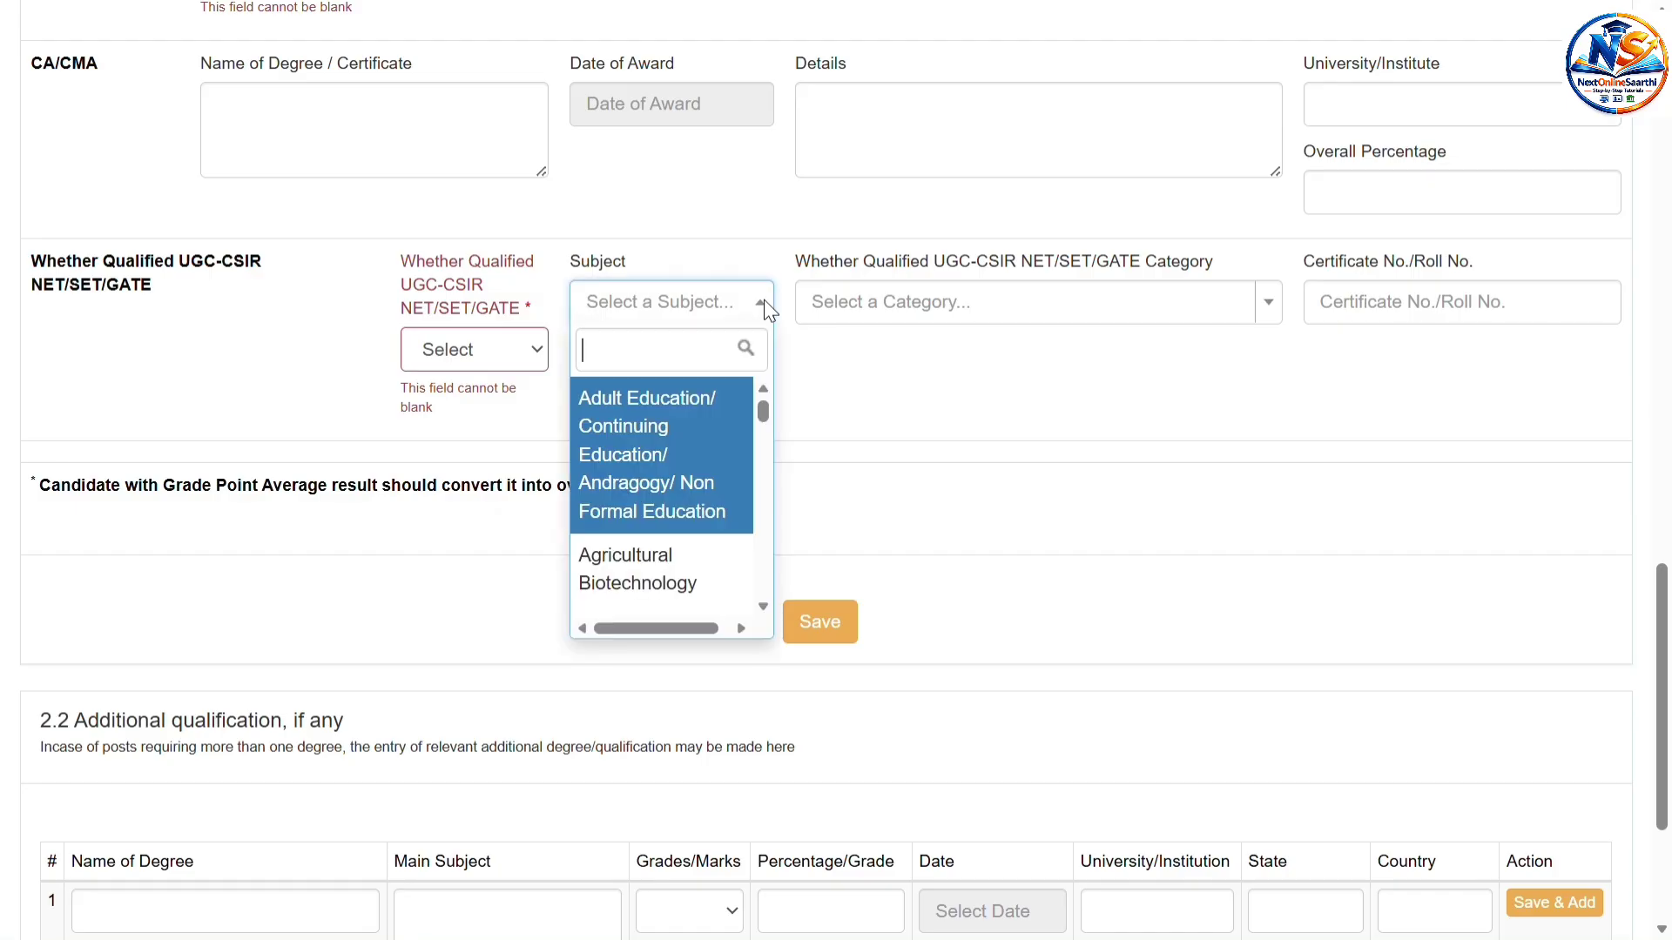
scroll(666, 492, down, 3)
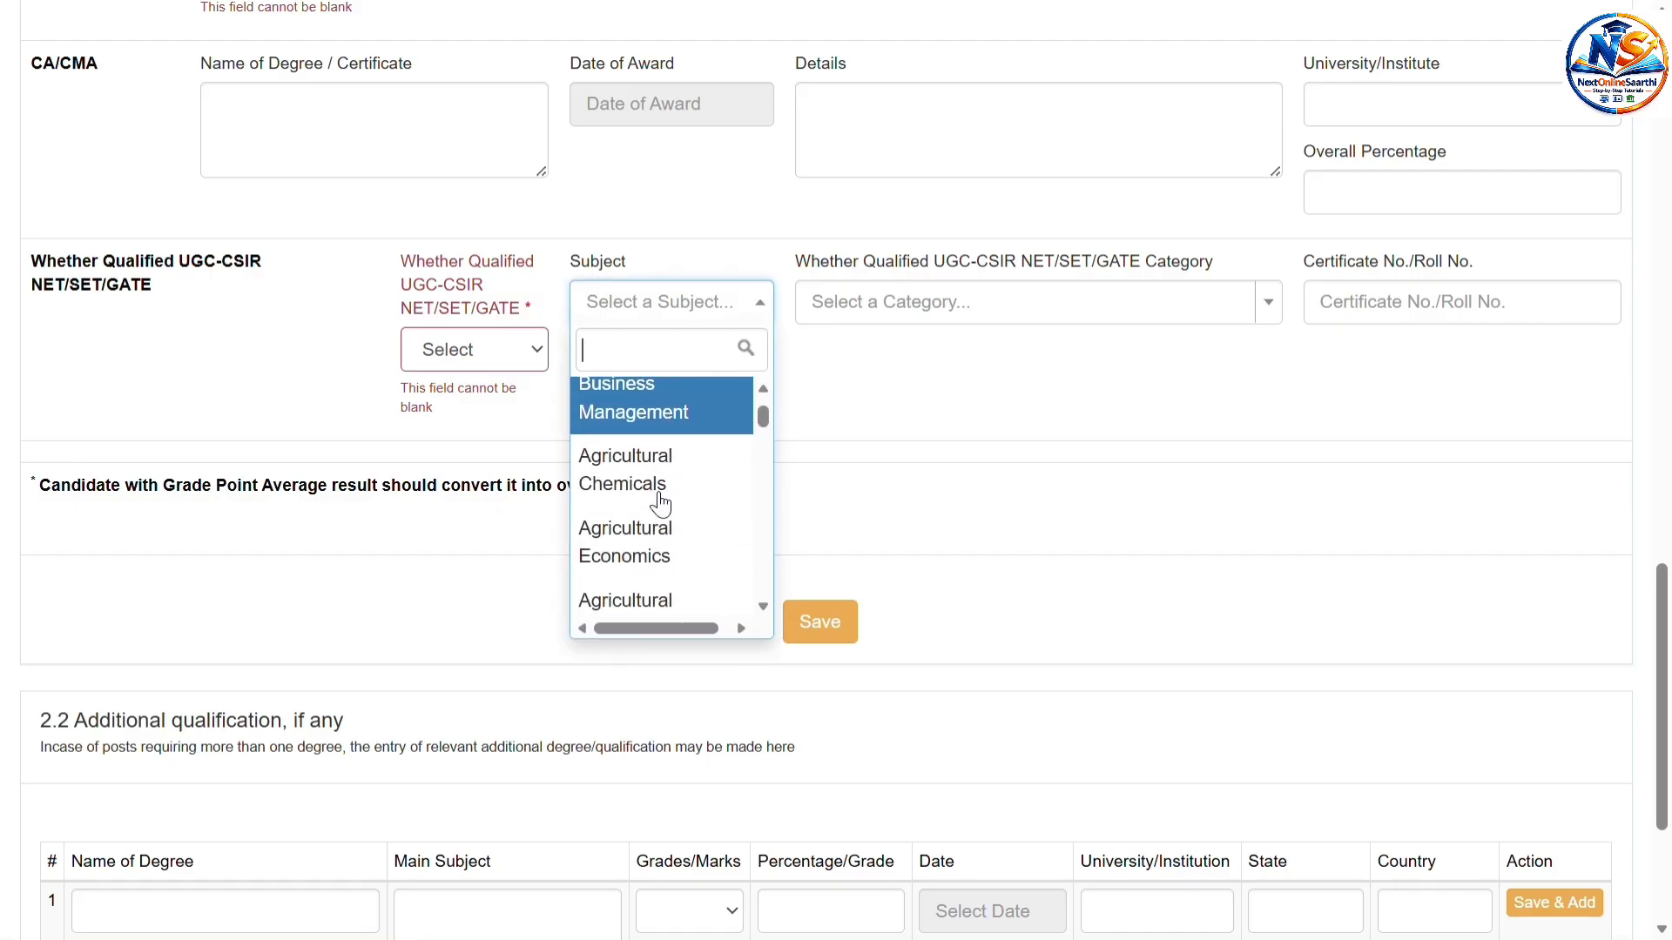
click(853, 376)
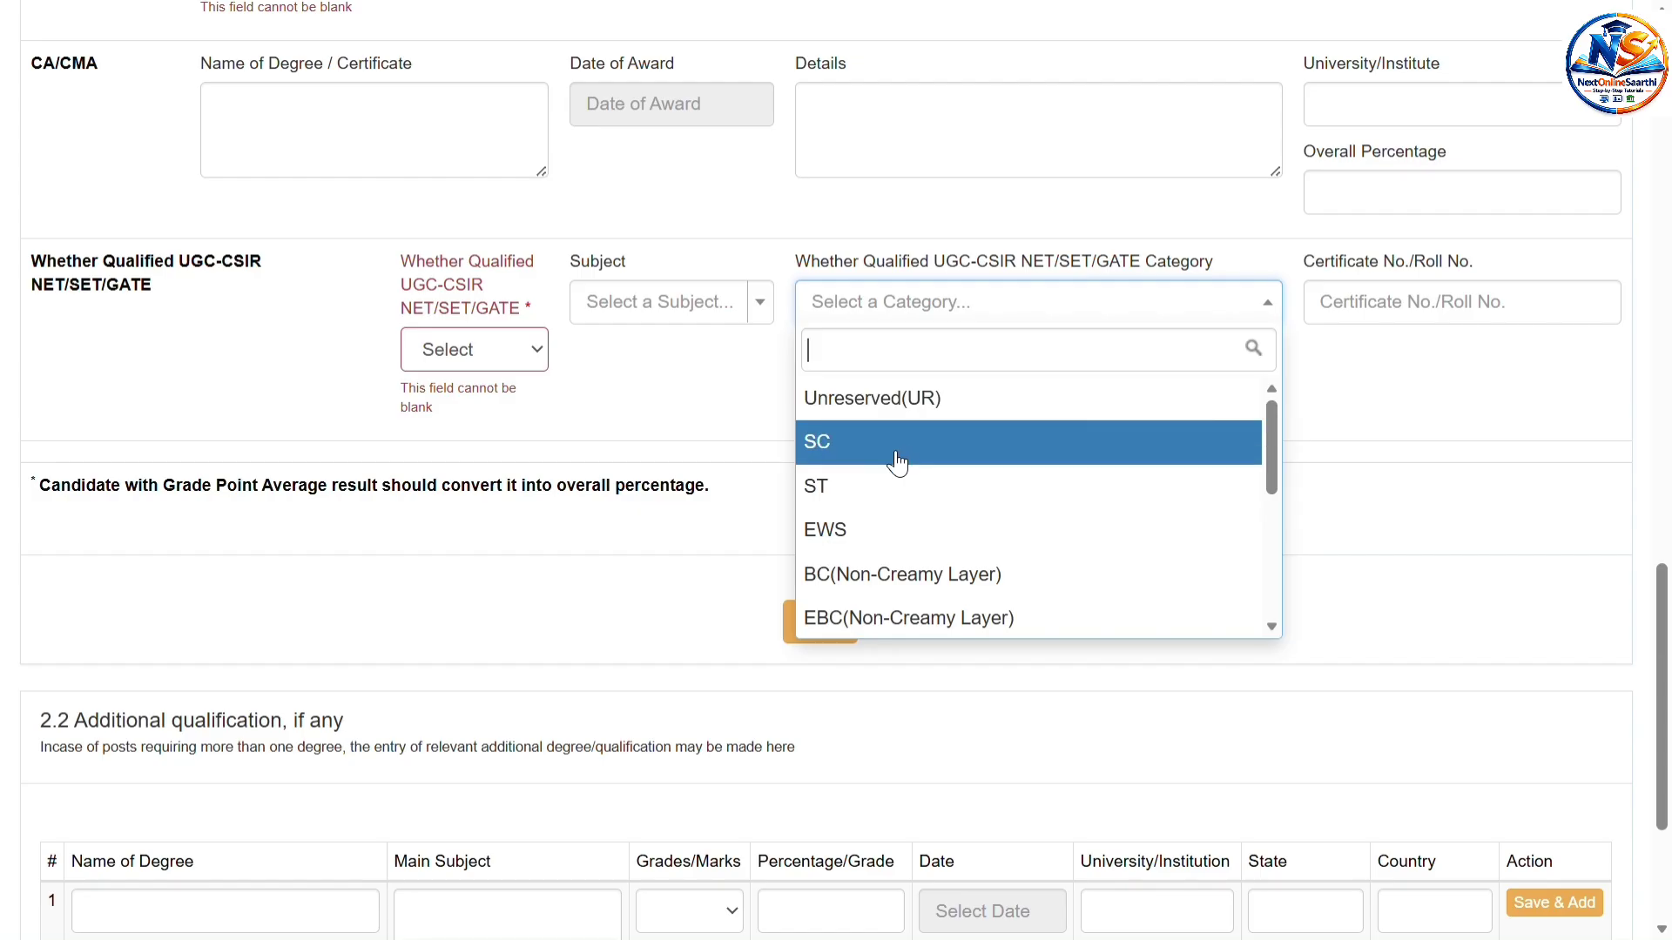
click(1338, 421)
click(1368, 300)
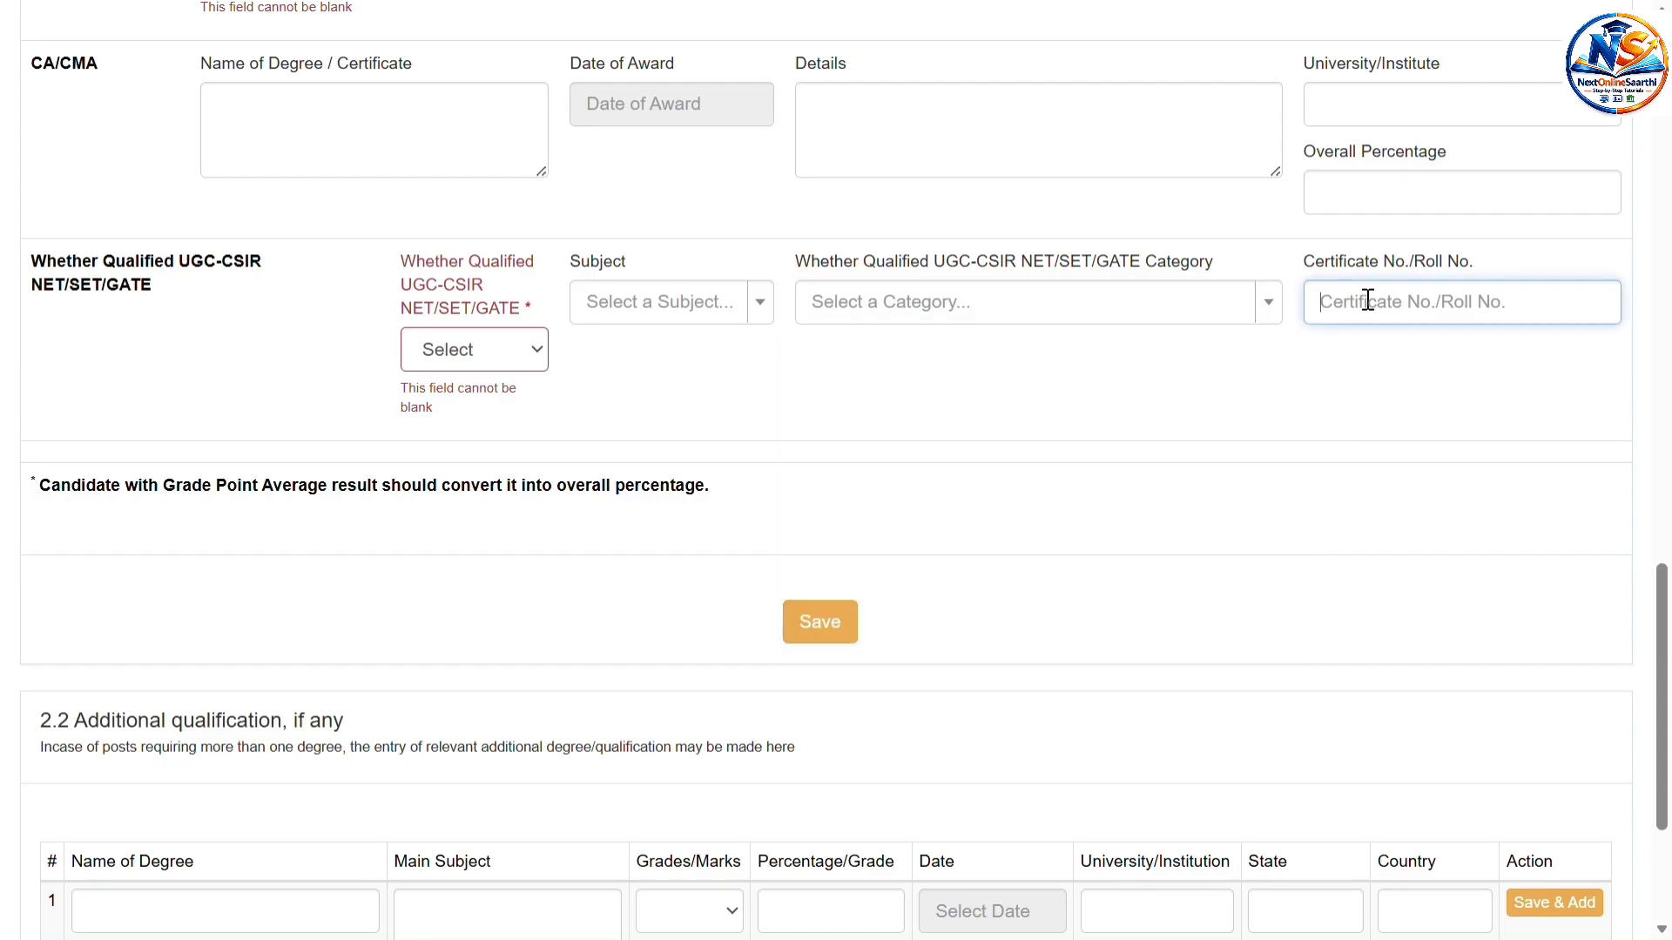
click(1091, 369)
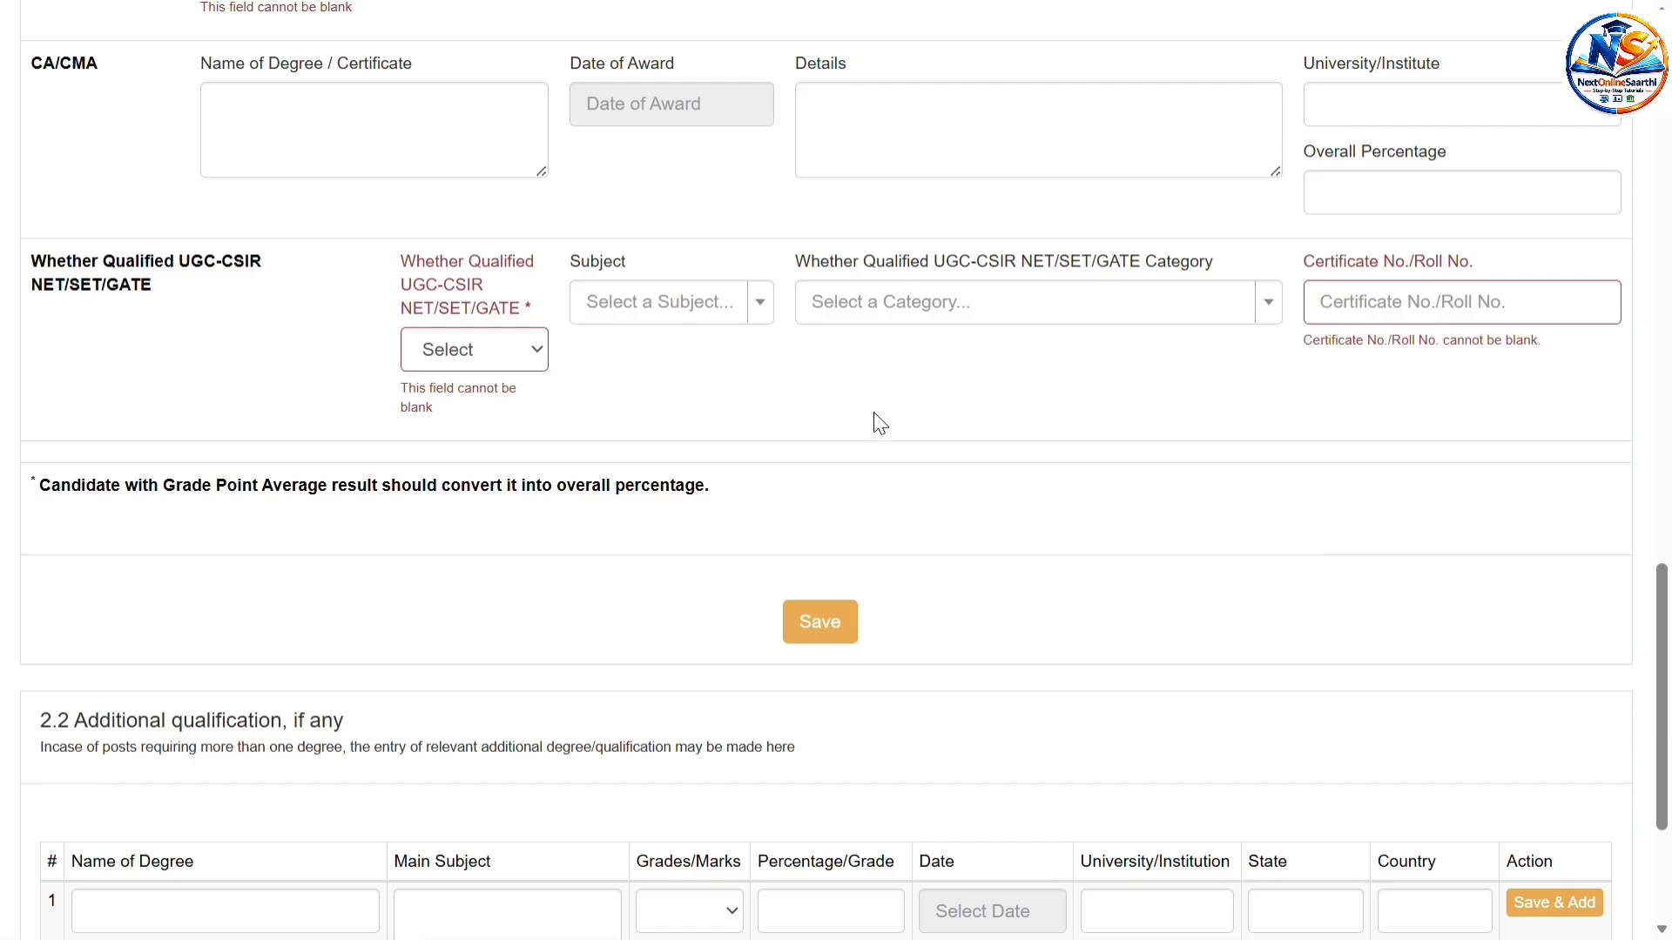
scroll(844, 418, down, 2)
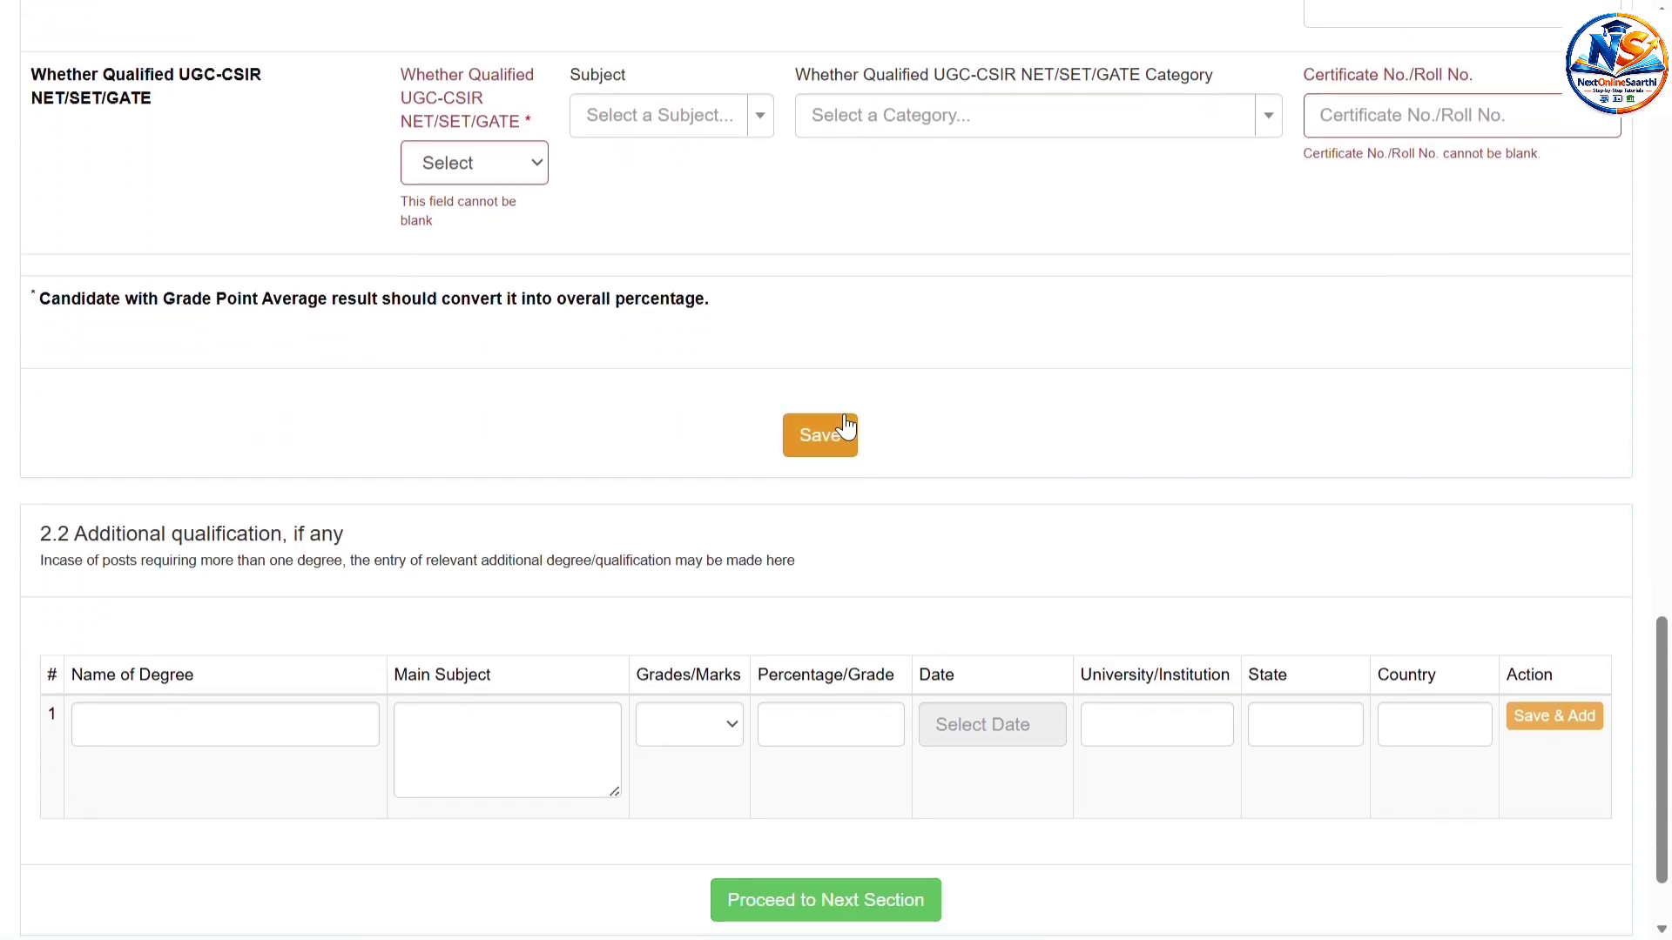
scroll(844, 422, down, 1)
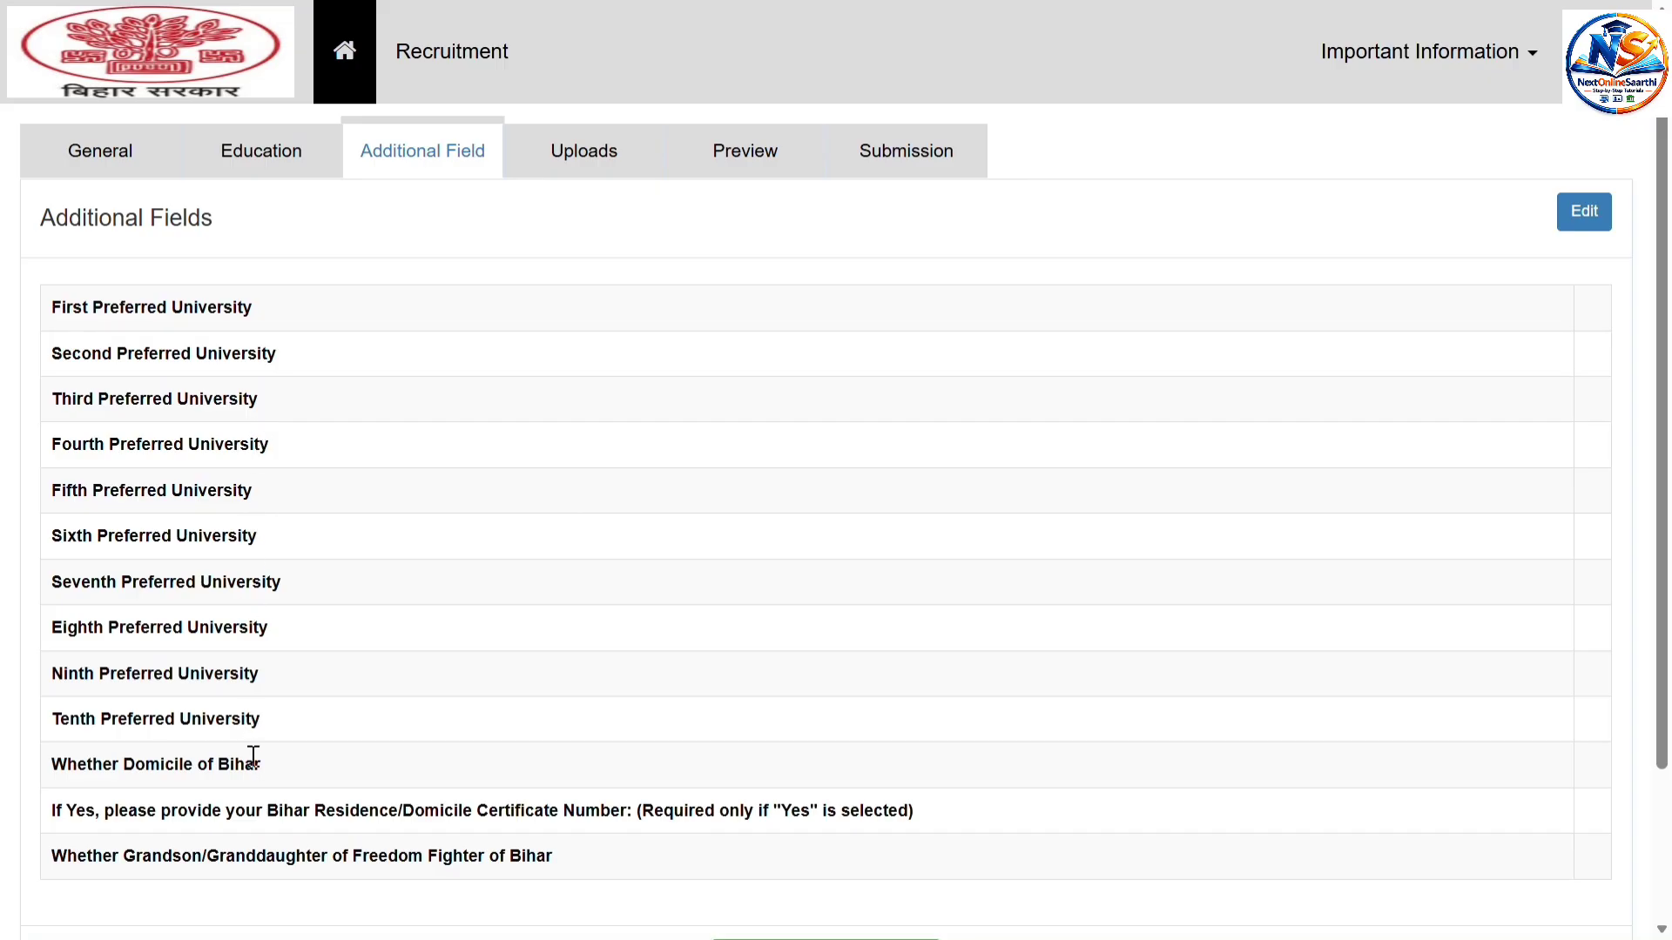
Edit the Additional Fields to set Babasaheb Bhimrao Ambedkar Bihar University Muzaffarpur as first preference and Bhupendra Narayan Mandal University Madhepura as second.
scroll(252, 756, down, 3)
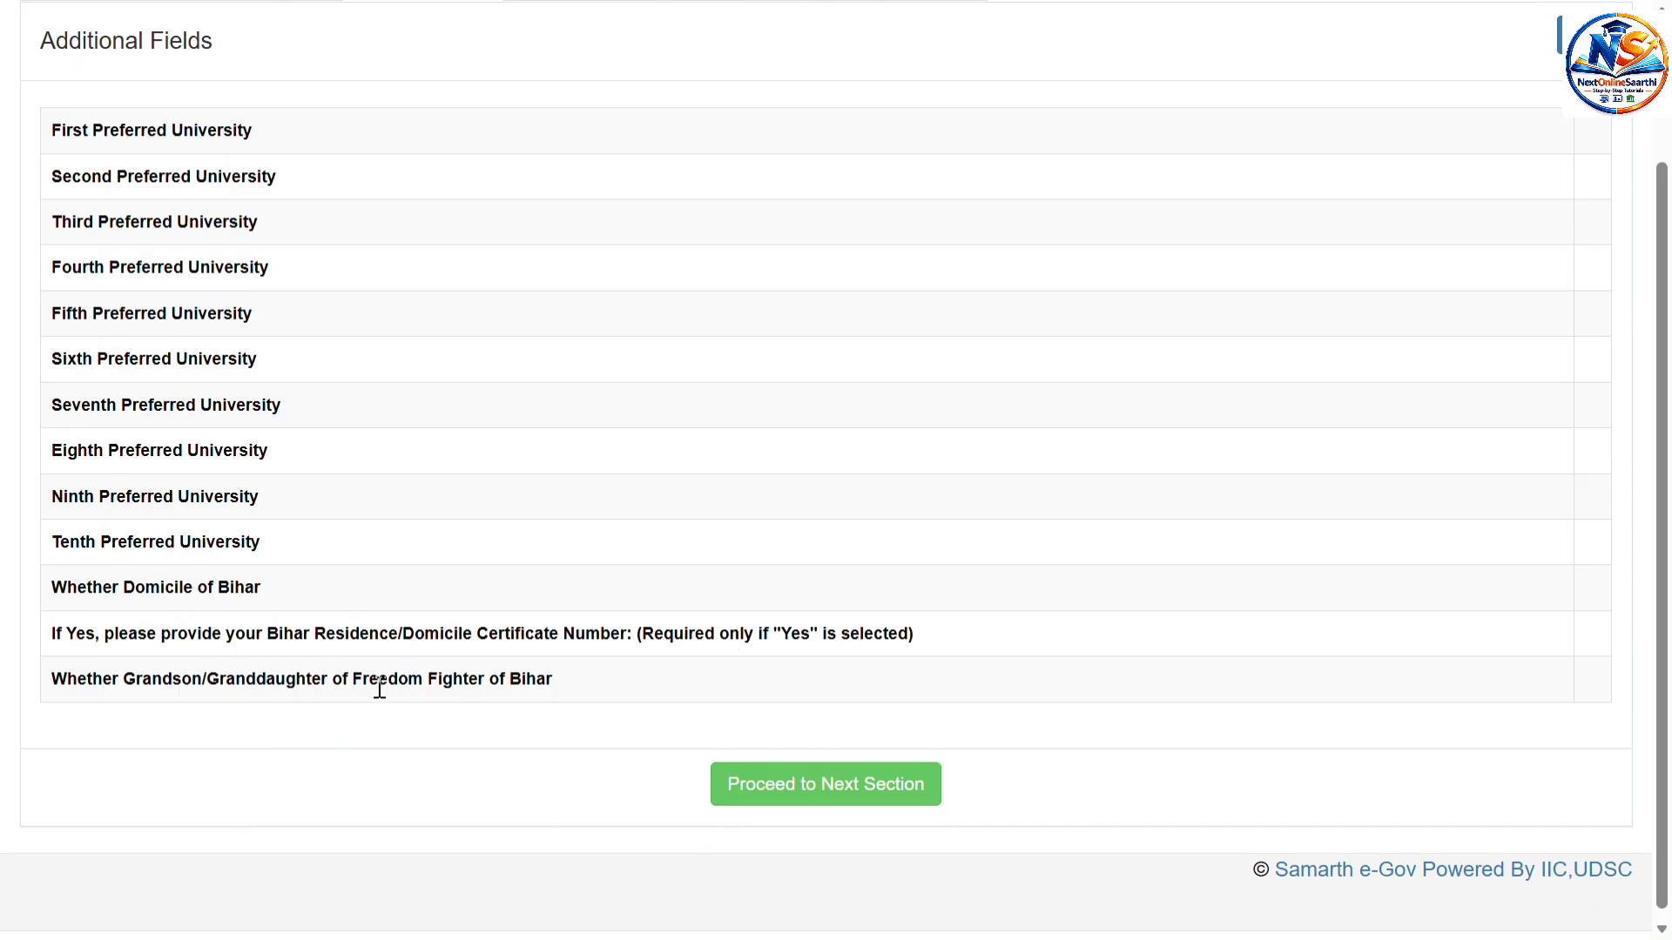
scroll(488, 215, up, 2)
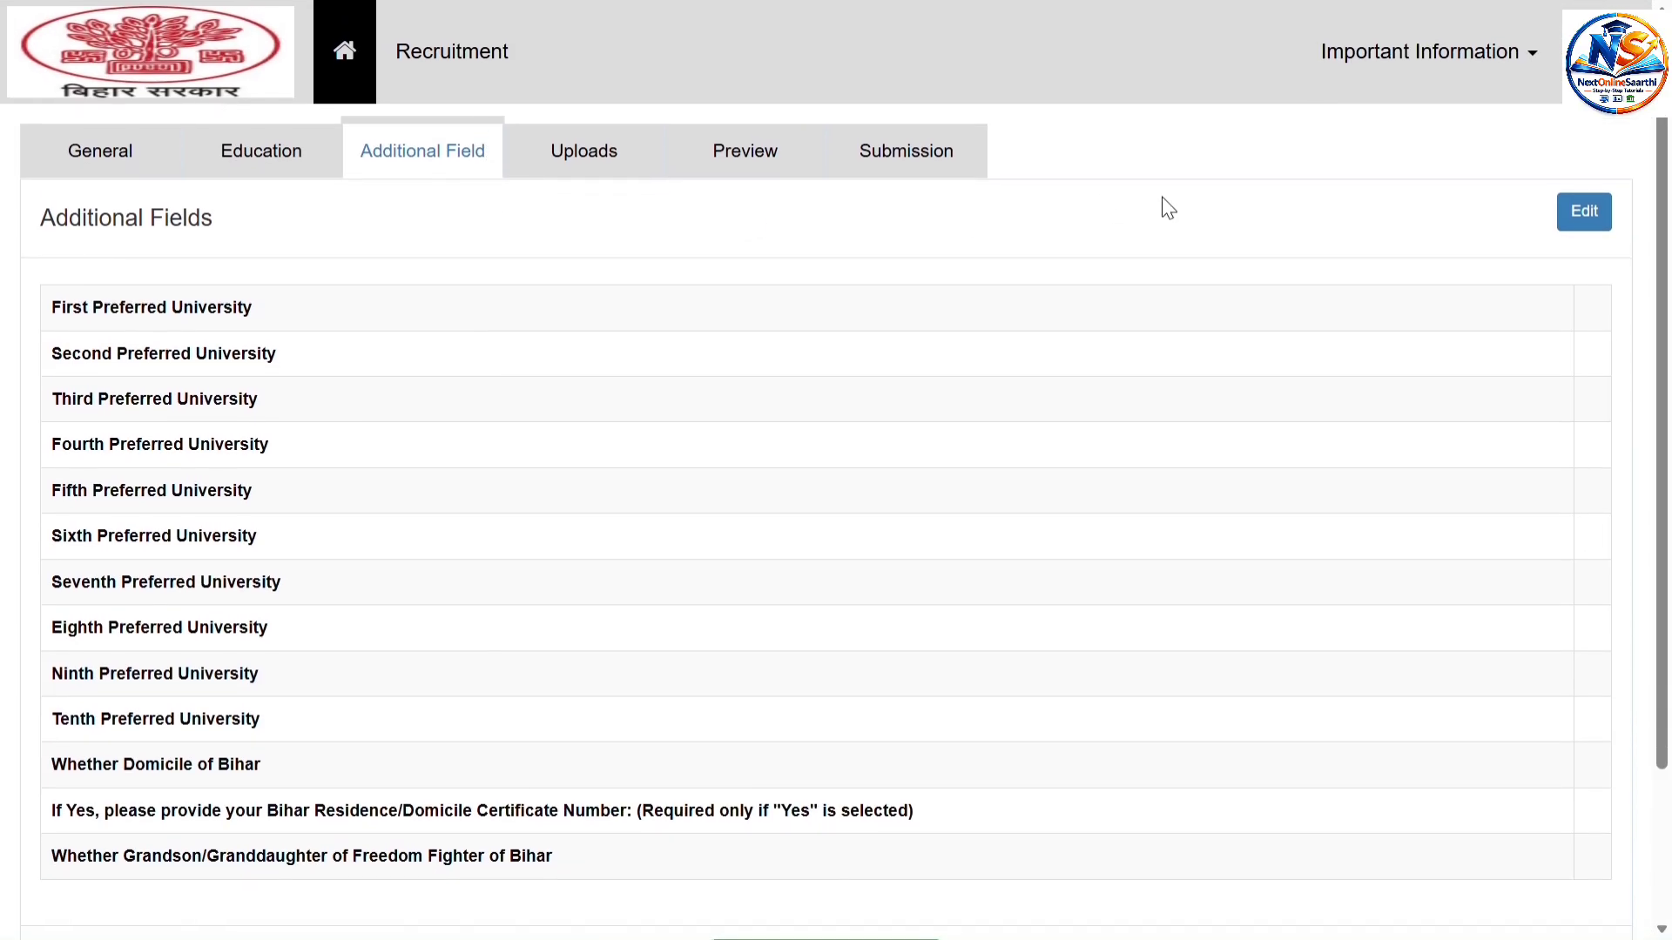
click(1587, 222)
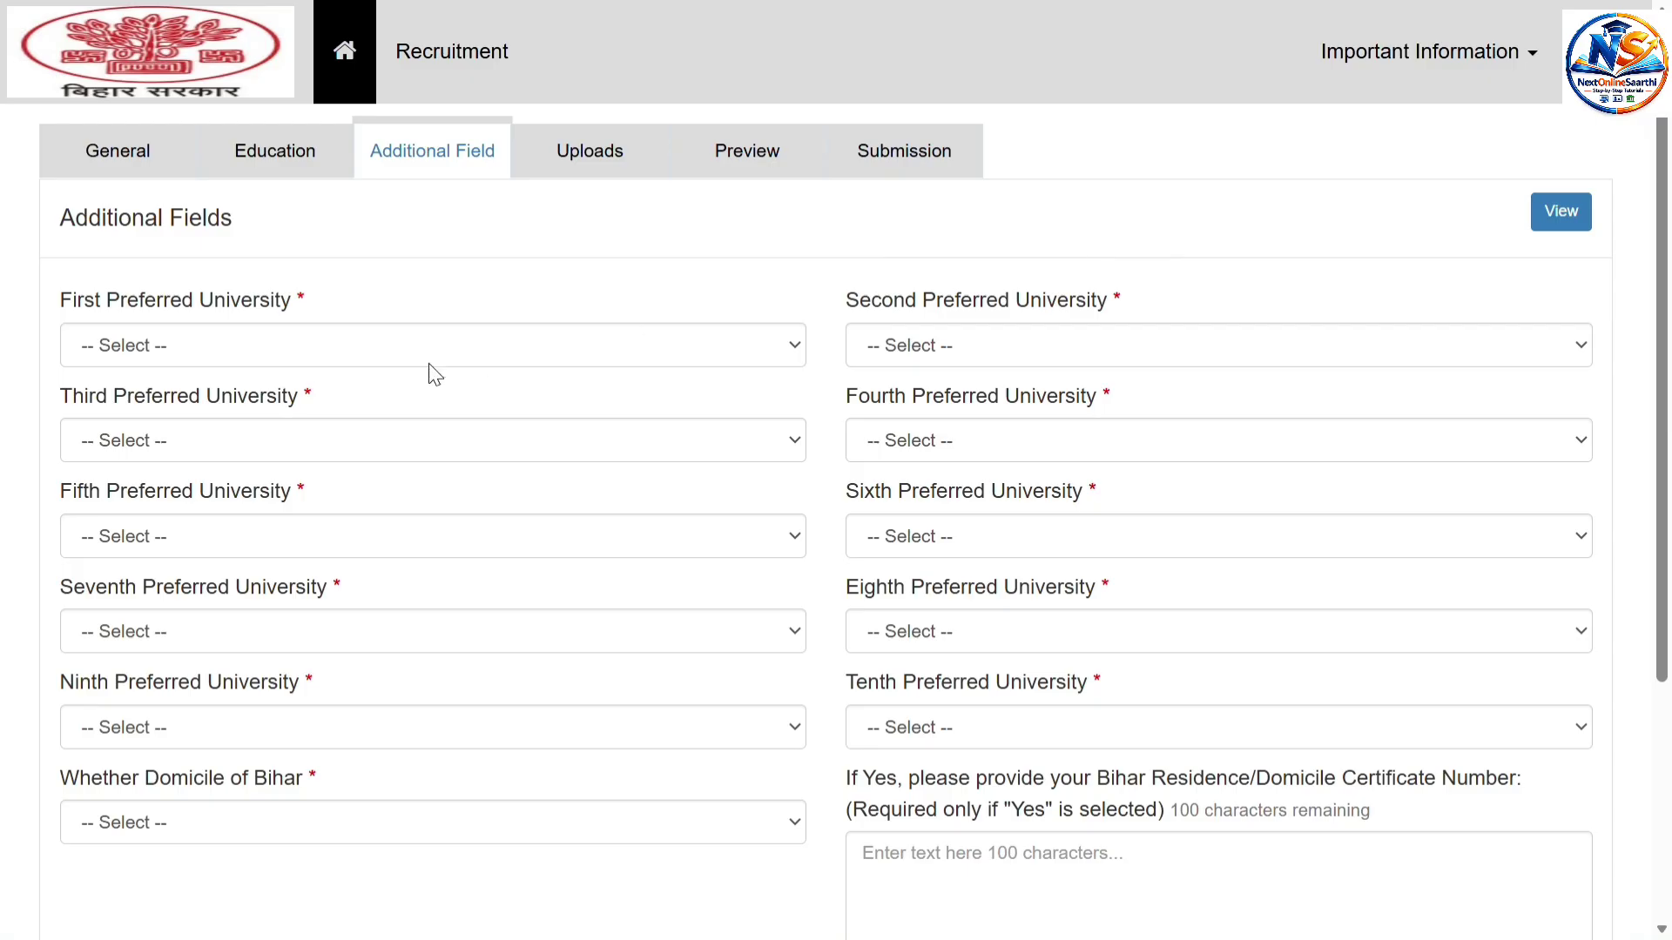
click(382, 345)
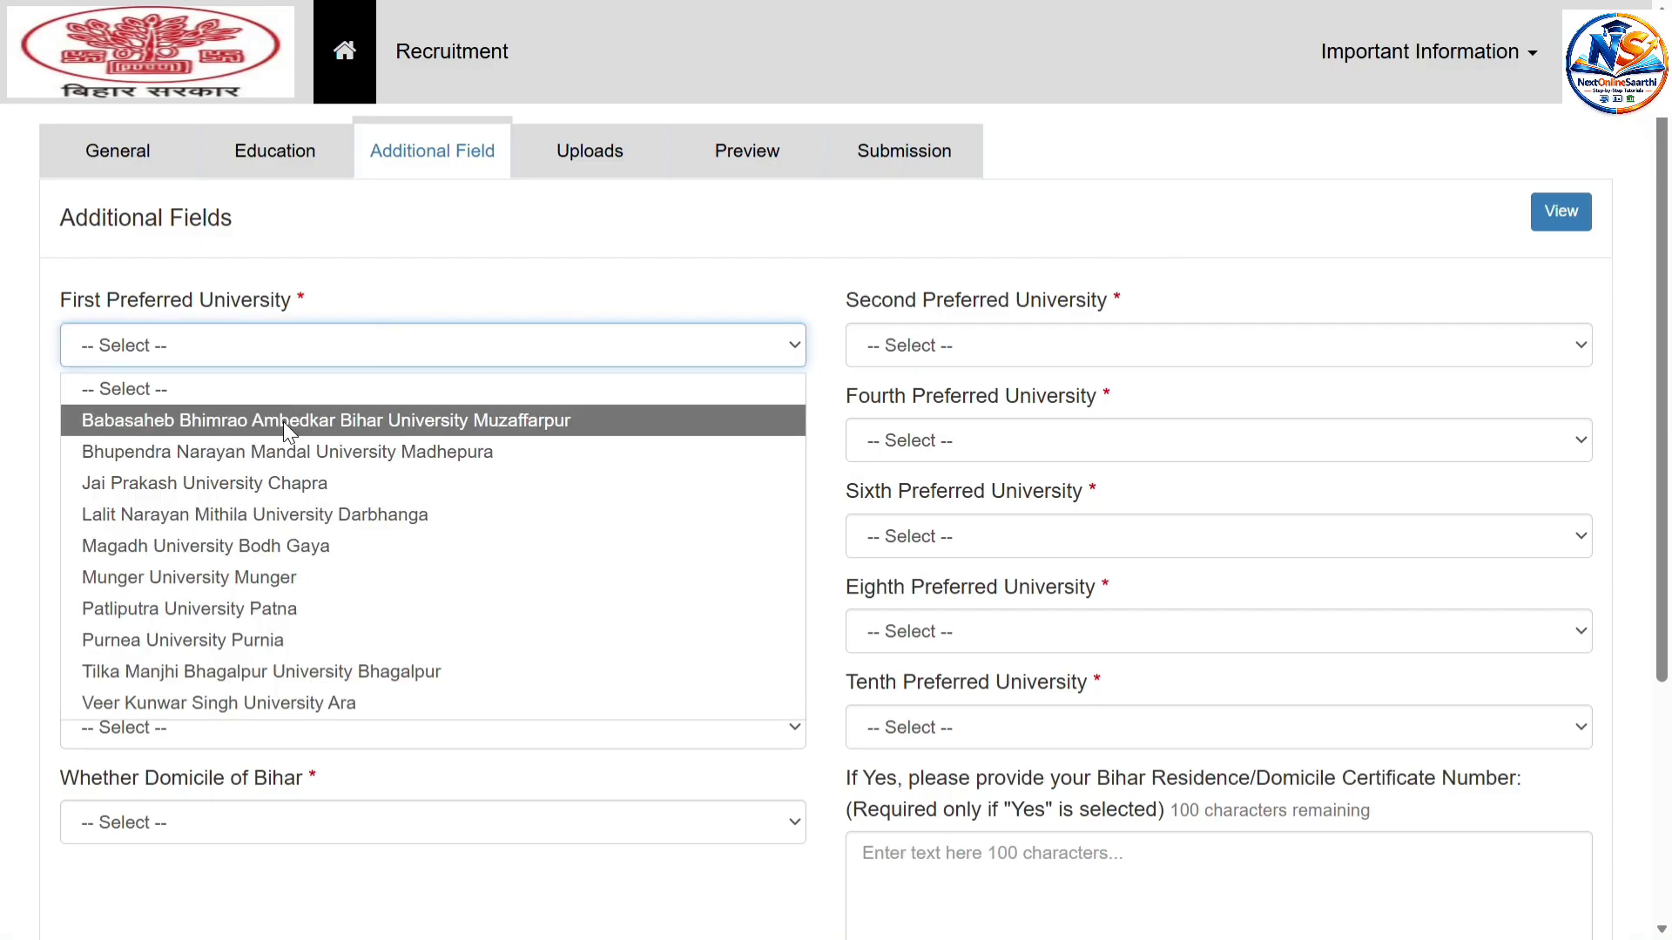
click(282, 422)
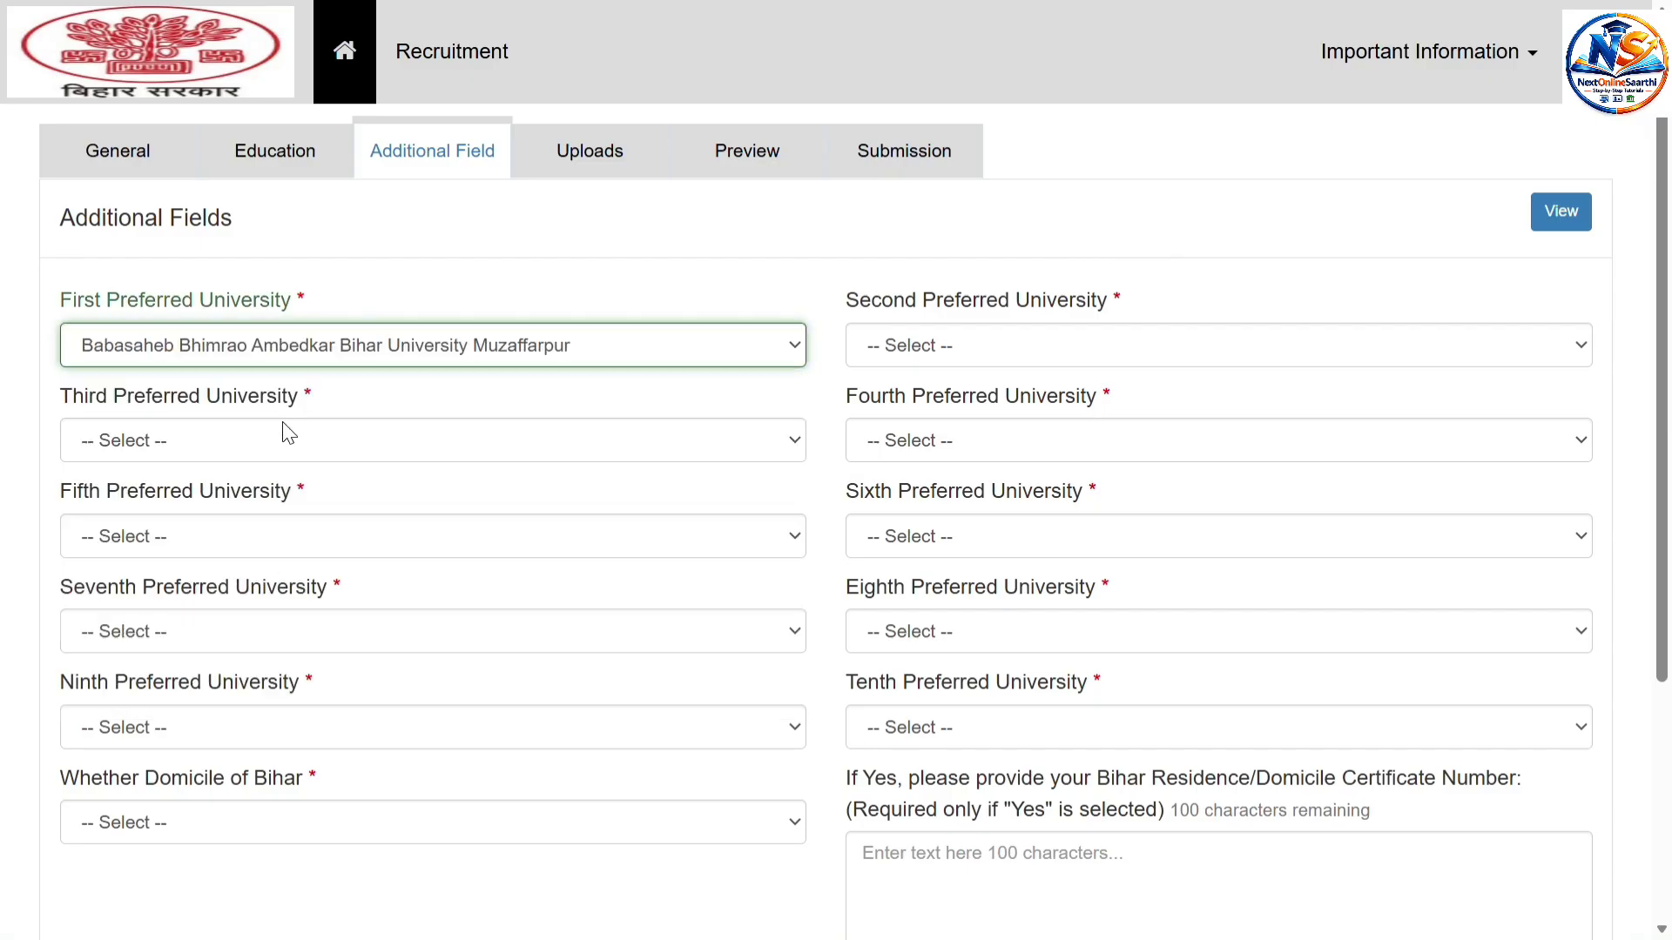
click(920, 347)
click(914, 453)
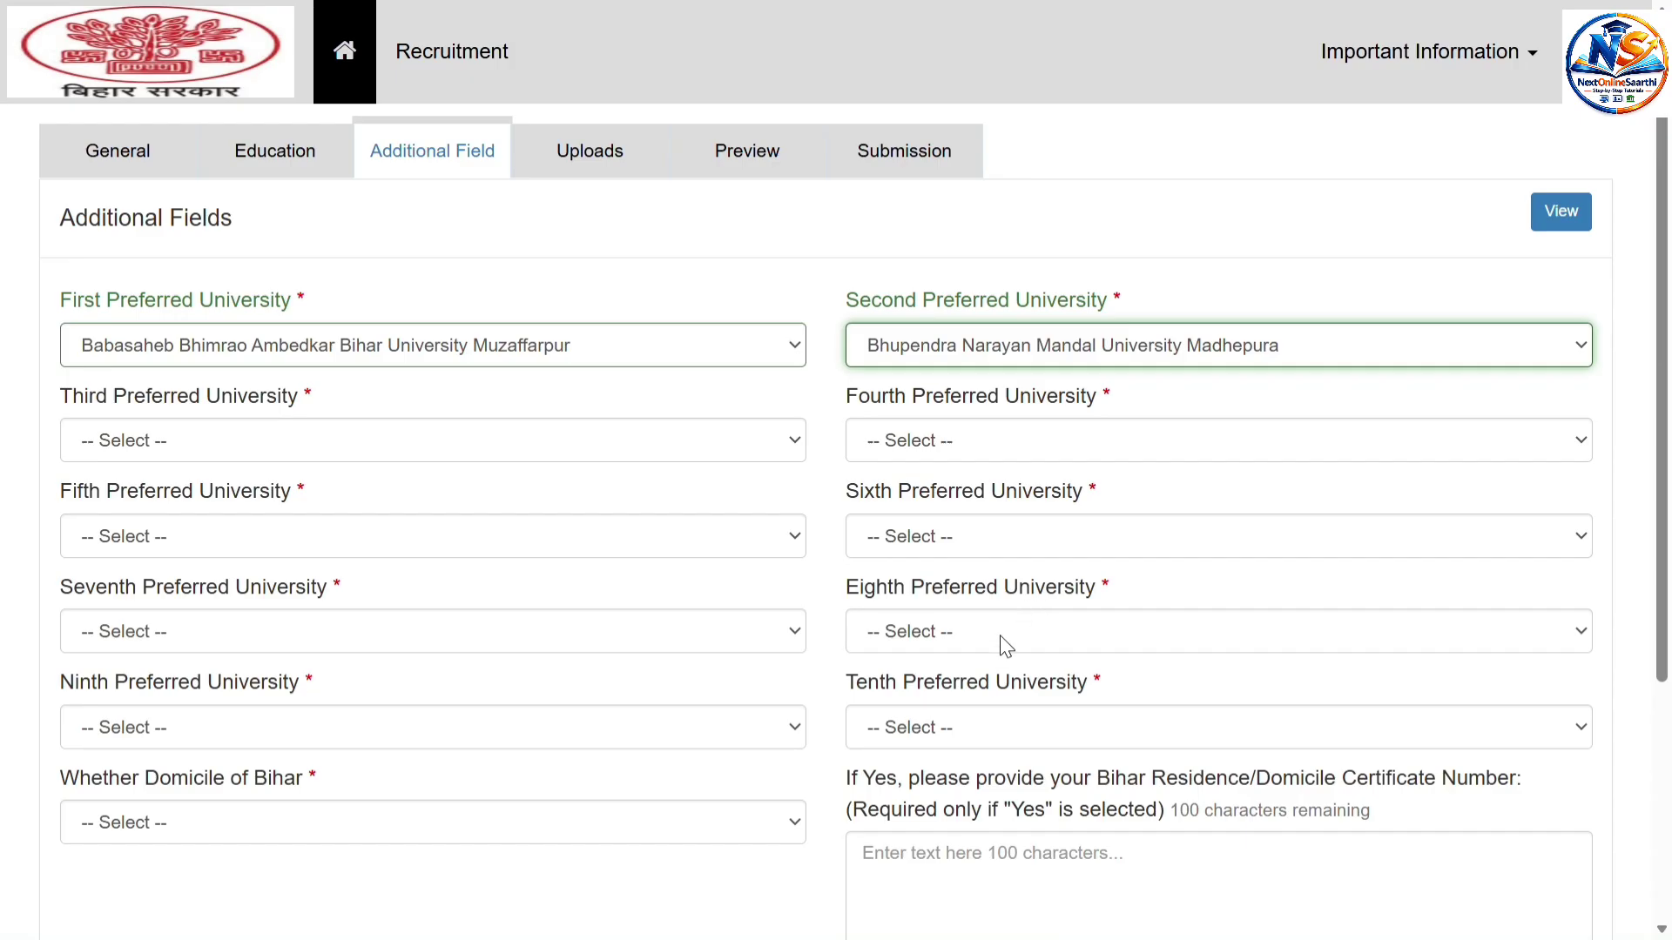
Set the grandson/granddaughter of a Freedom Fighter of Bihar field to Yes, change it to No, and submit the Additional Fields.
scroll(1001, 640, down, 2)
scroll(666, 664, down, 1)
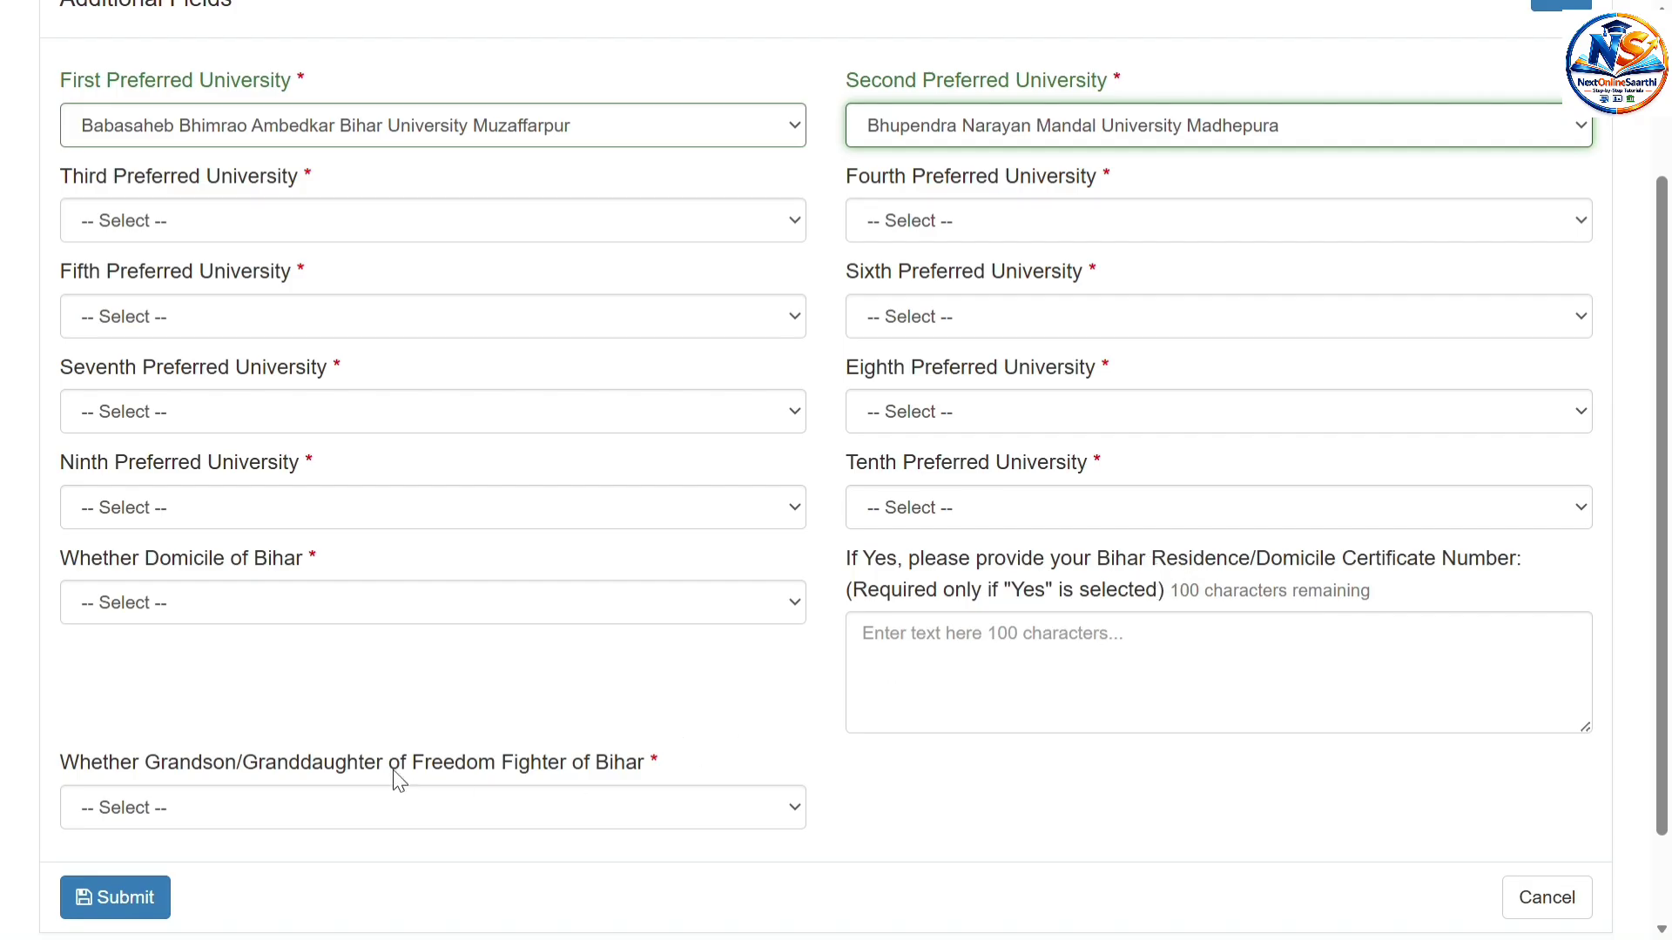
scroll(396, 778, down, 1)
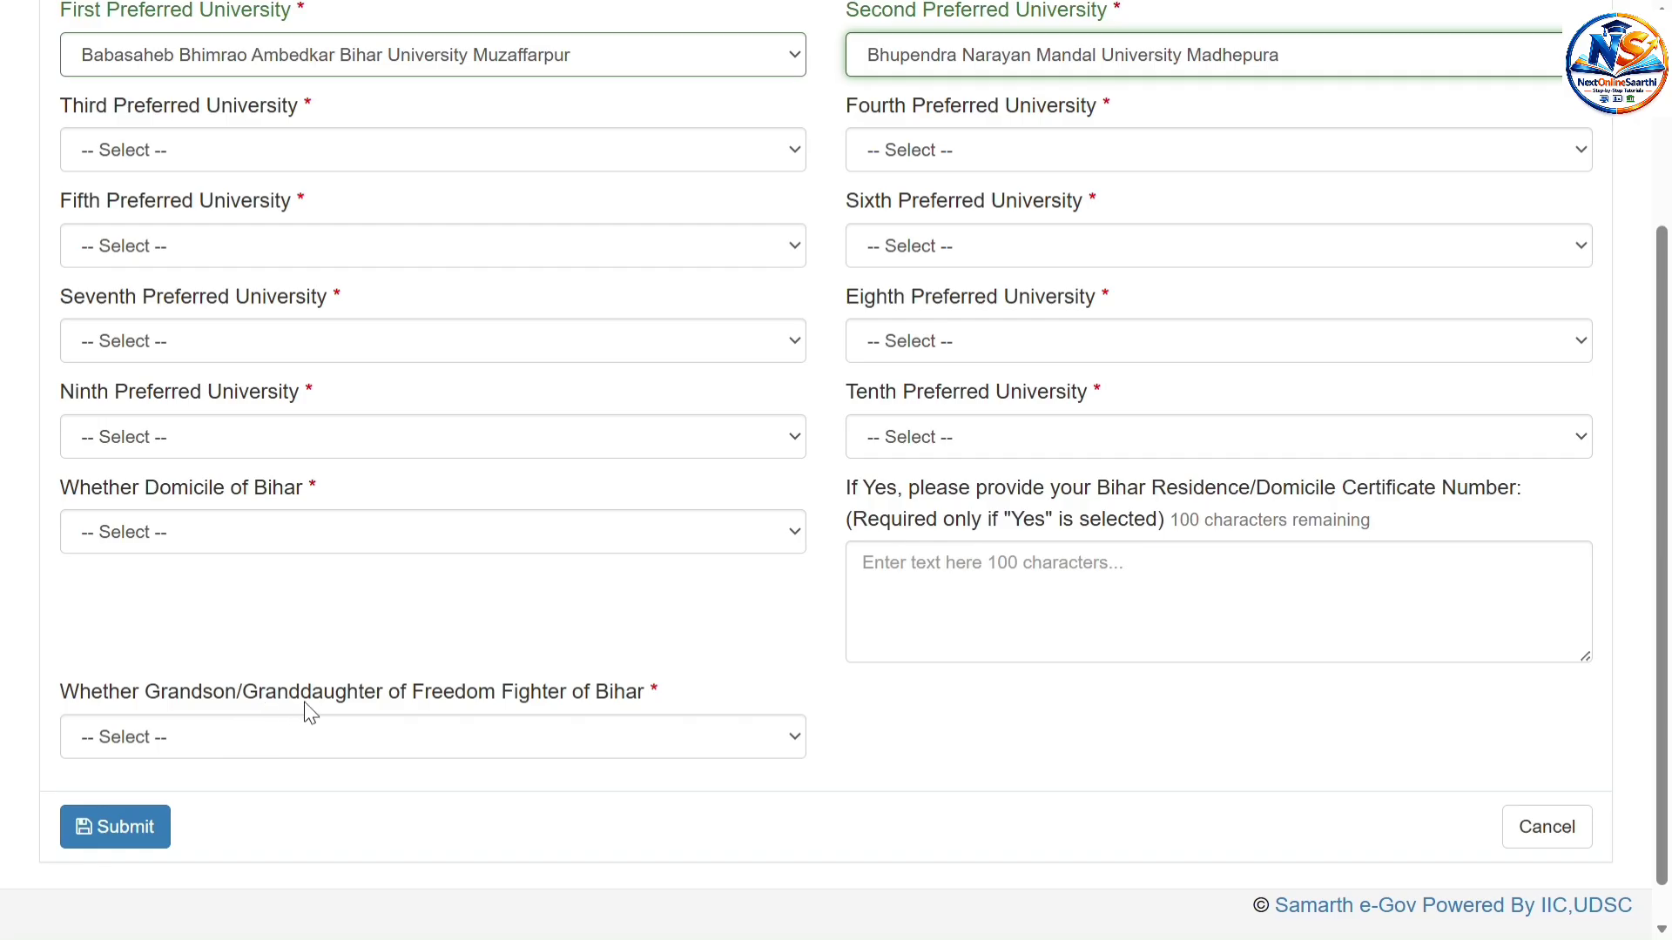
click(451, 735)
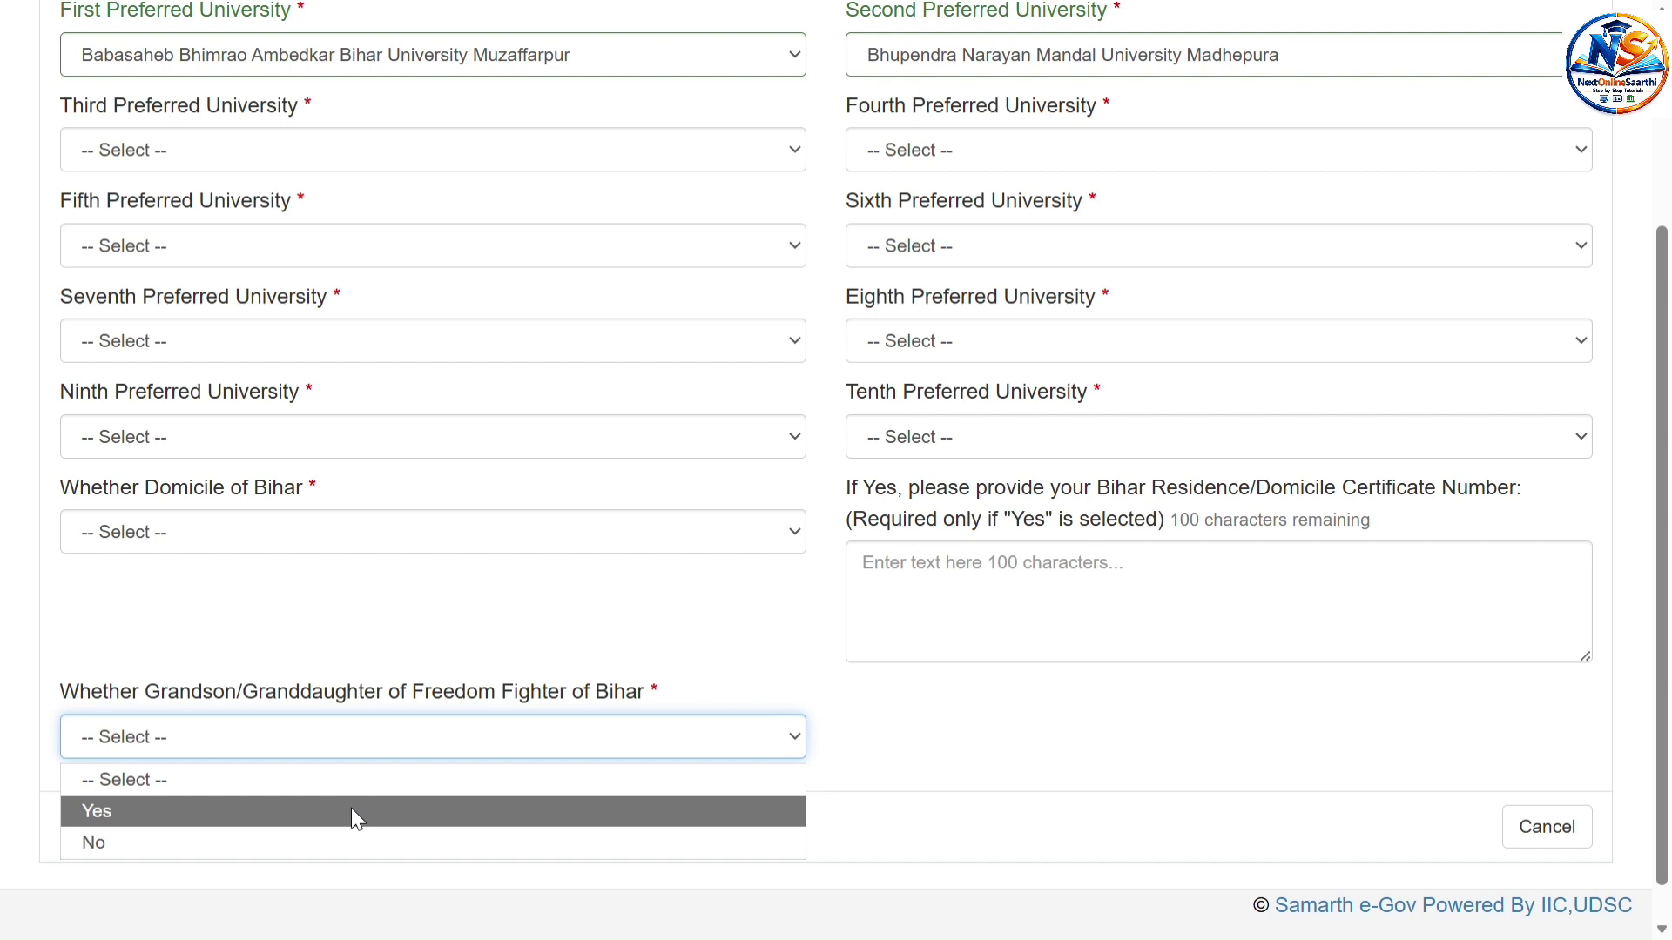
click(322, 819)
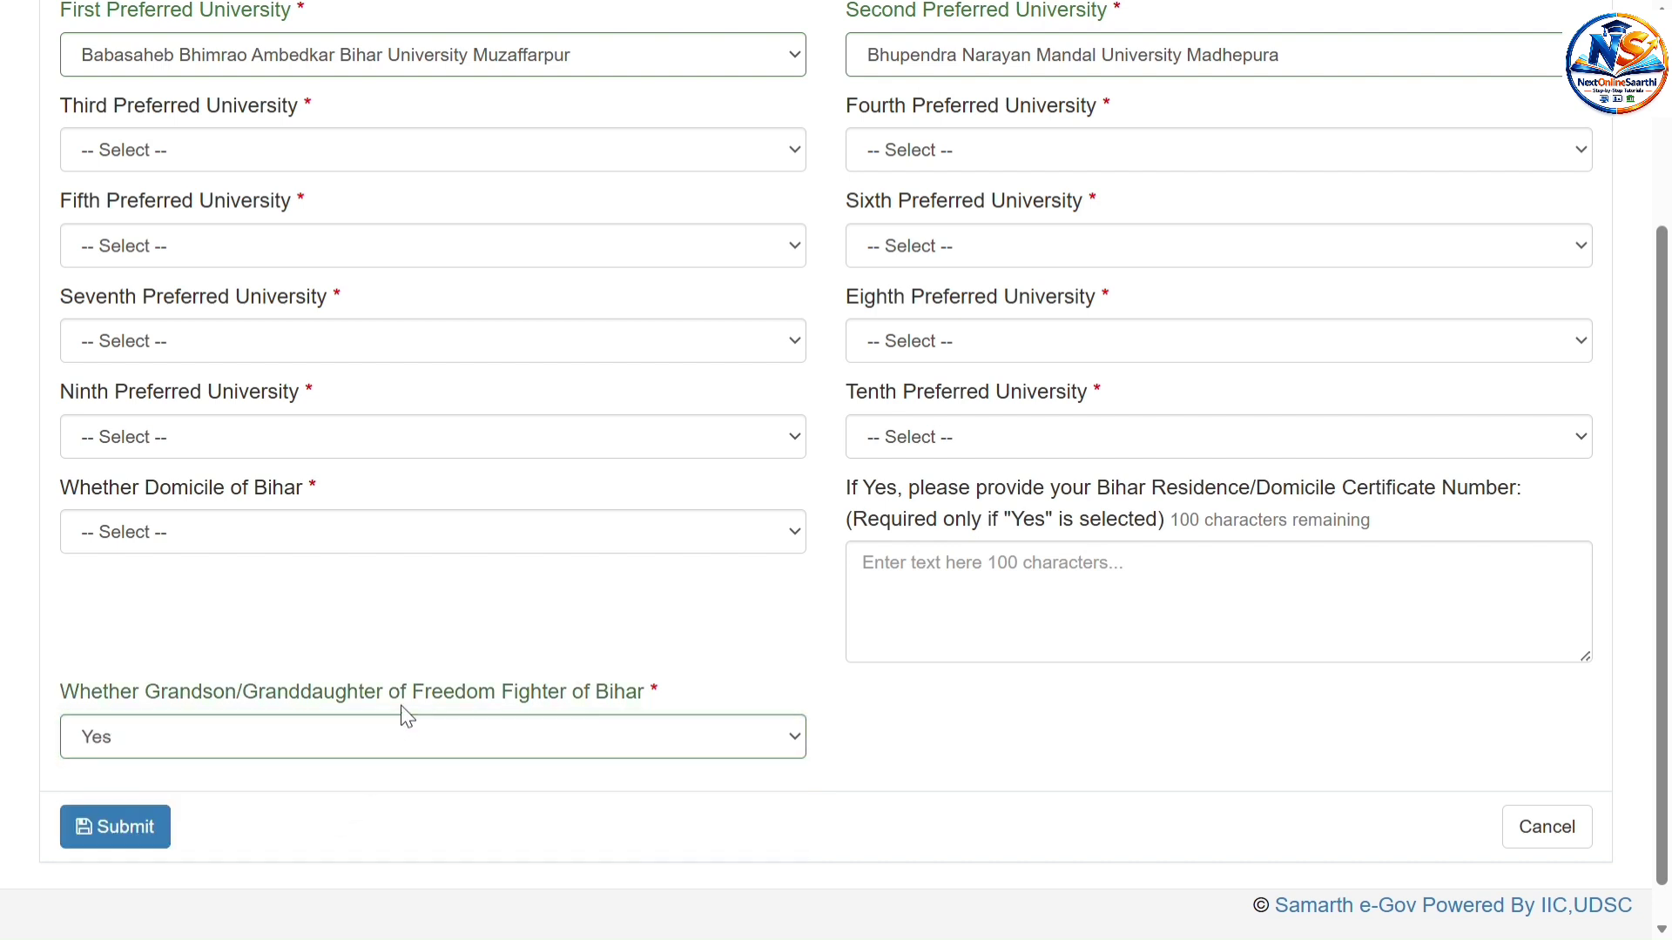
click(353, 738)
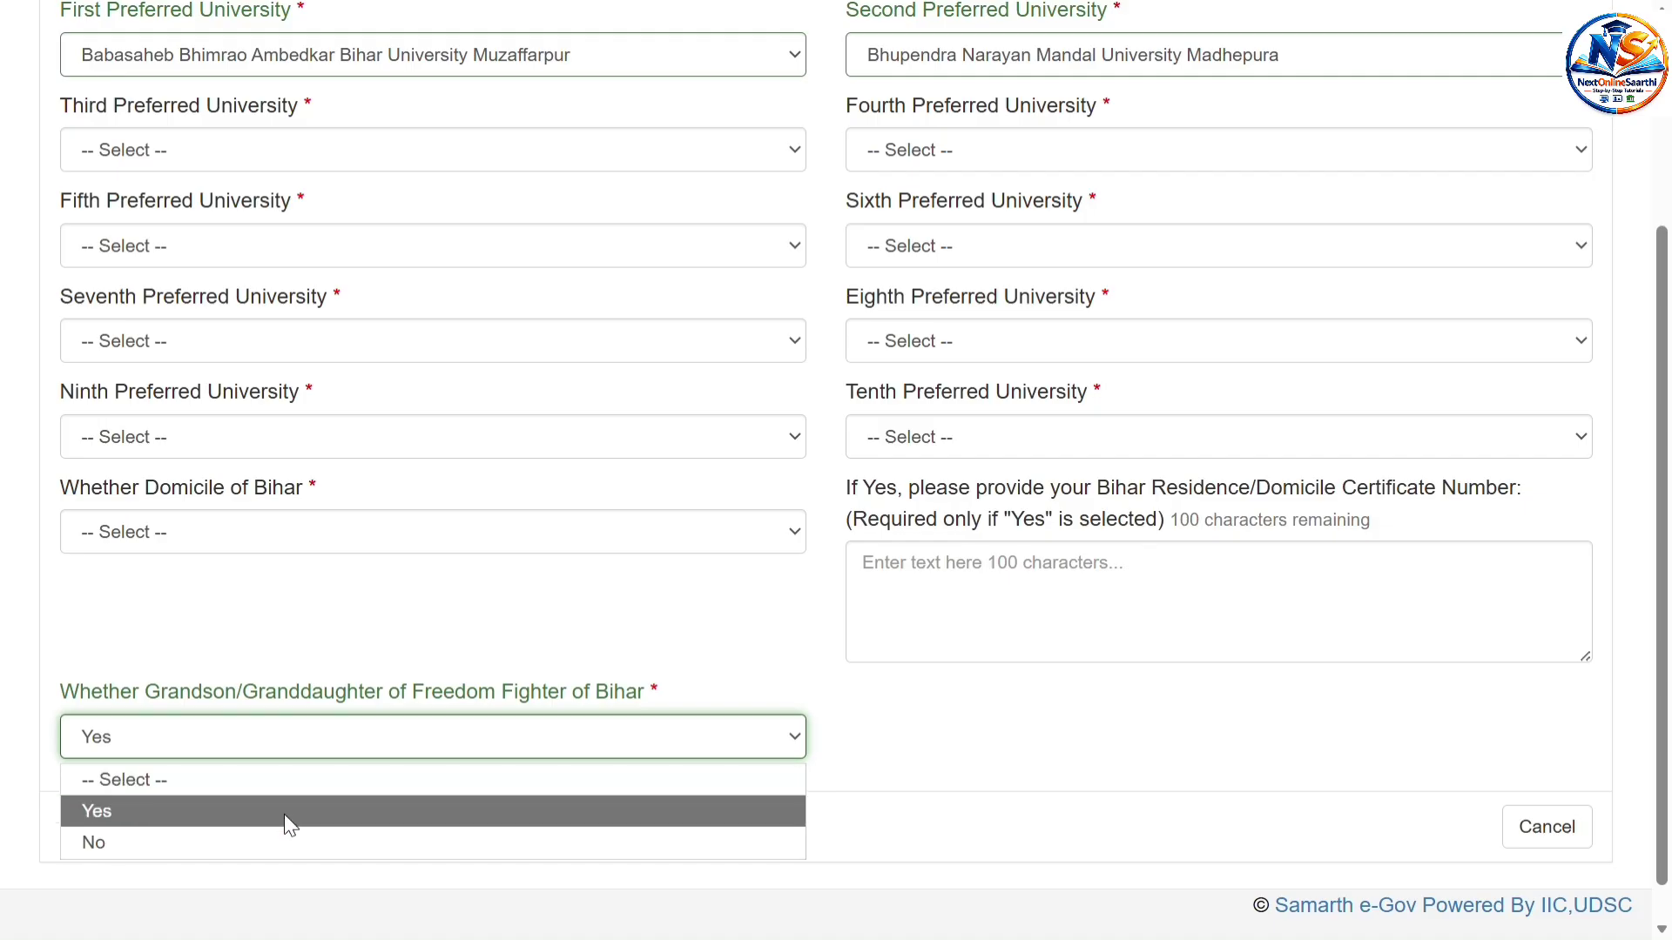
click(275, 841)
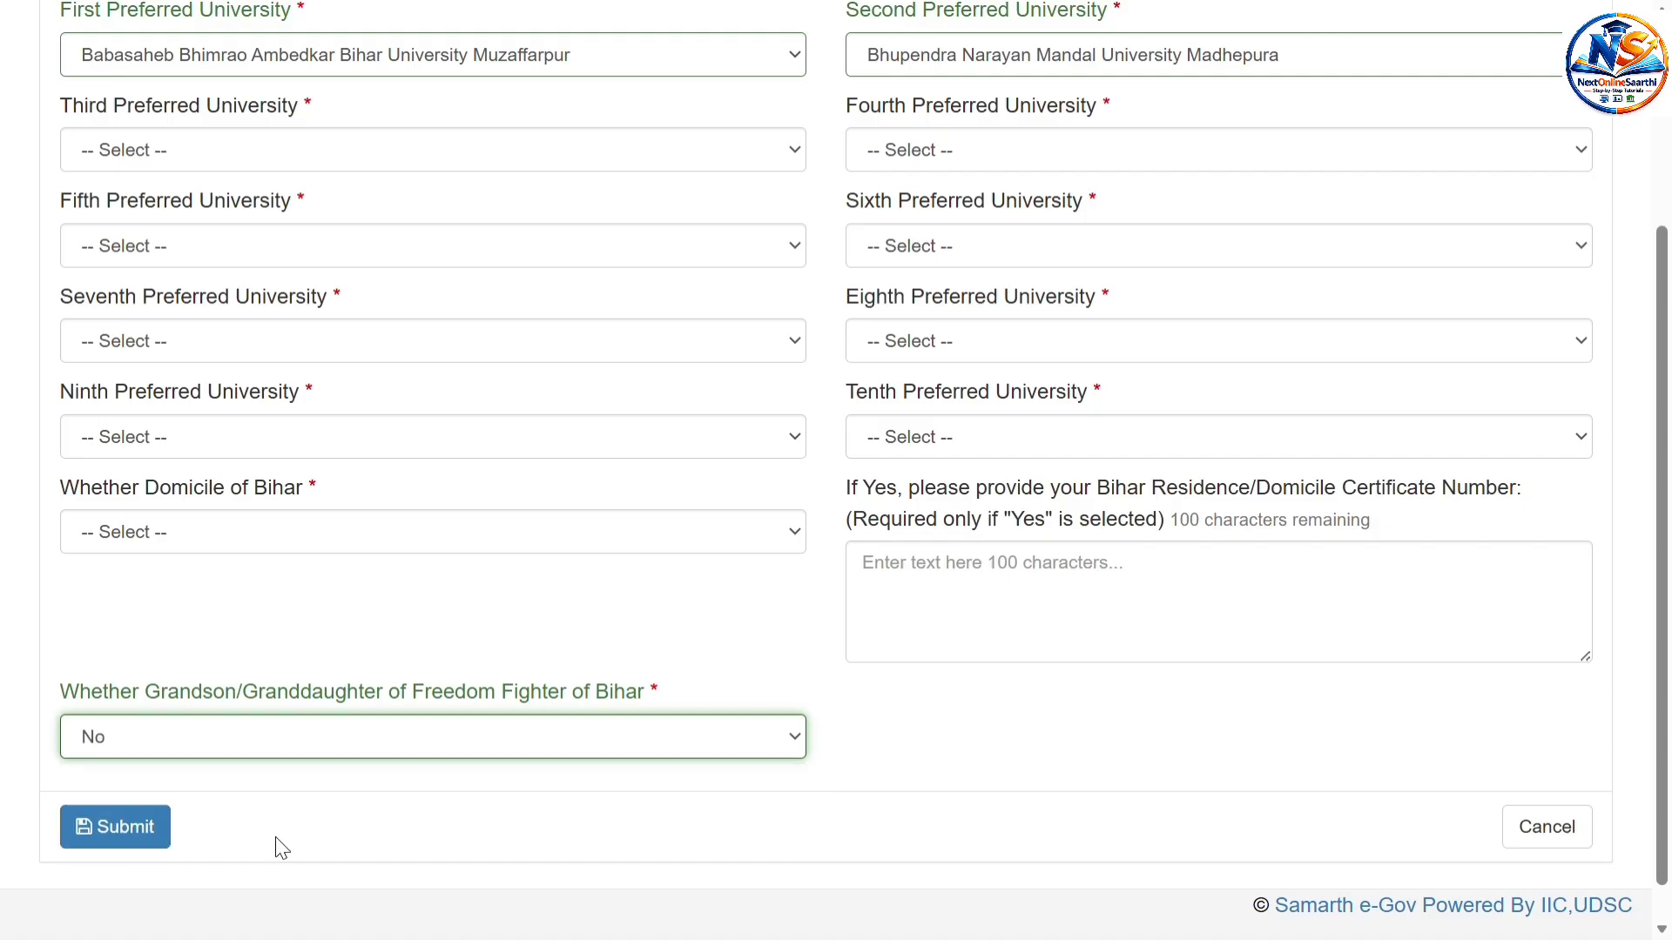
click(122, 827)
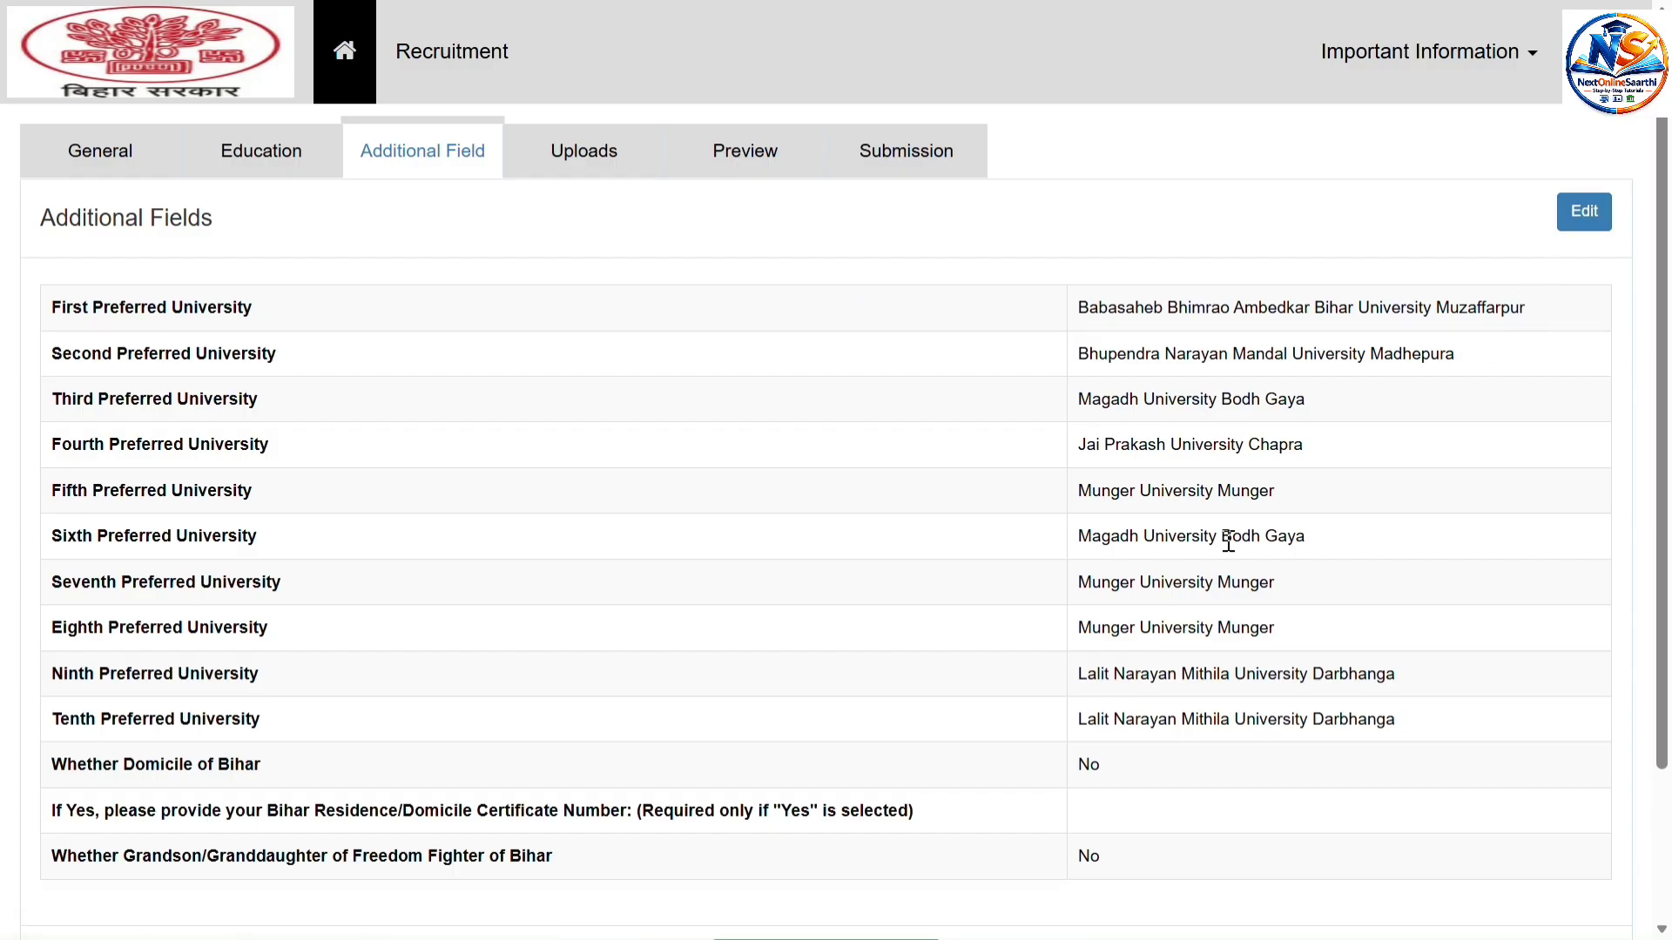
Proceed to the Uploads section and go through the photo, signature, X/XII certificate and additional document requirements without uploading files.
scroll(1227, 541, down, 2)
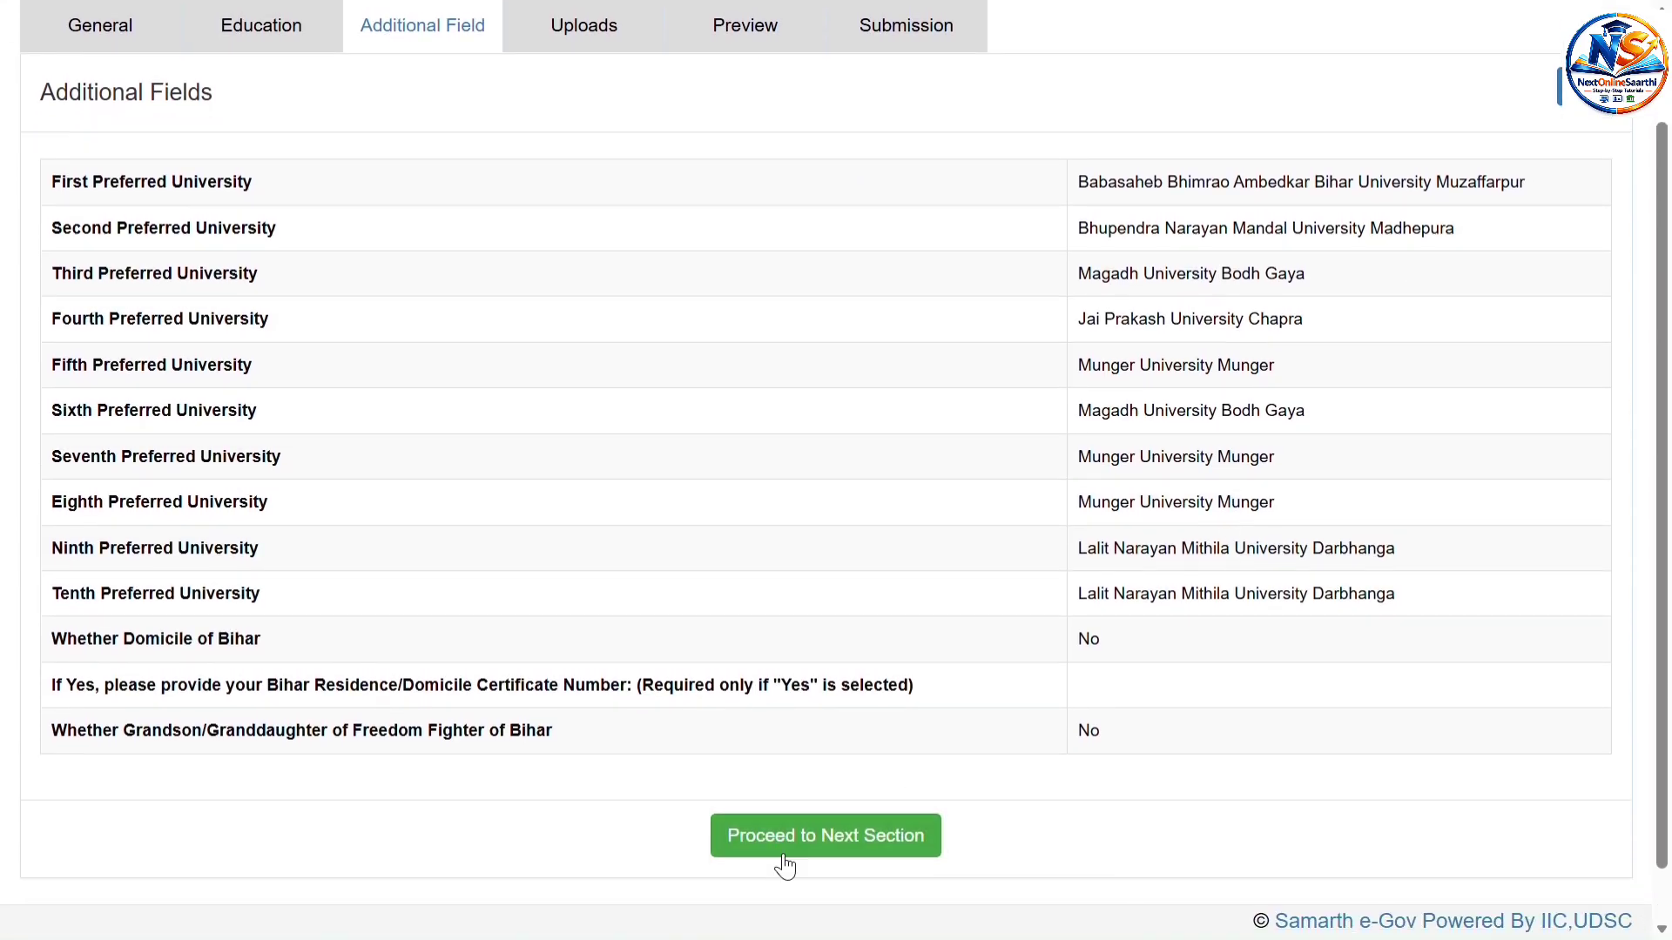
click(810, 844)
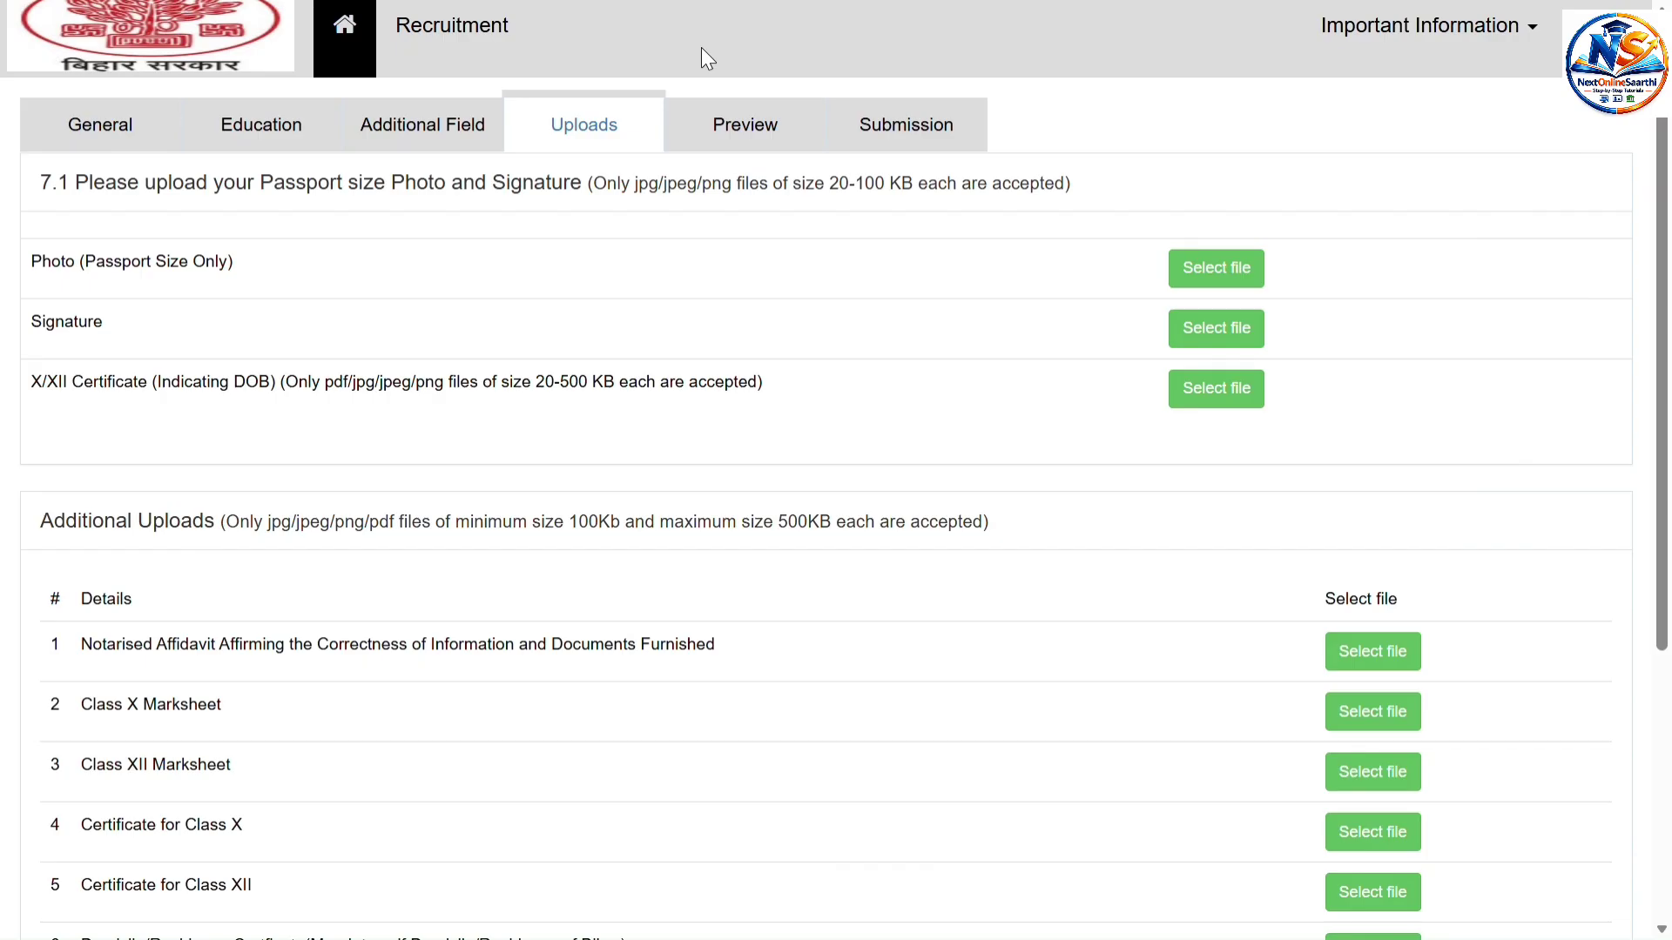
scroll(704, 328, up, 1)
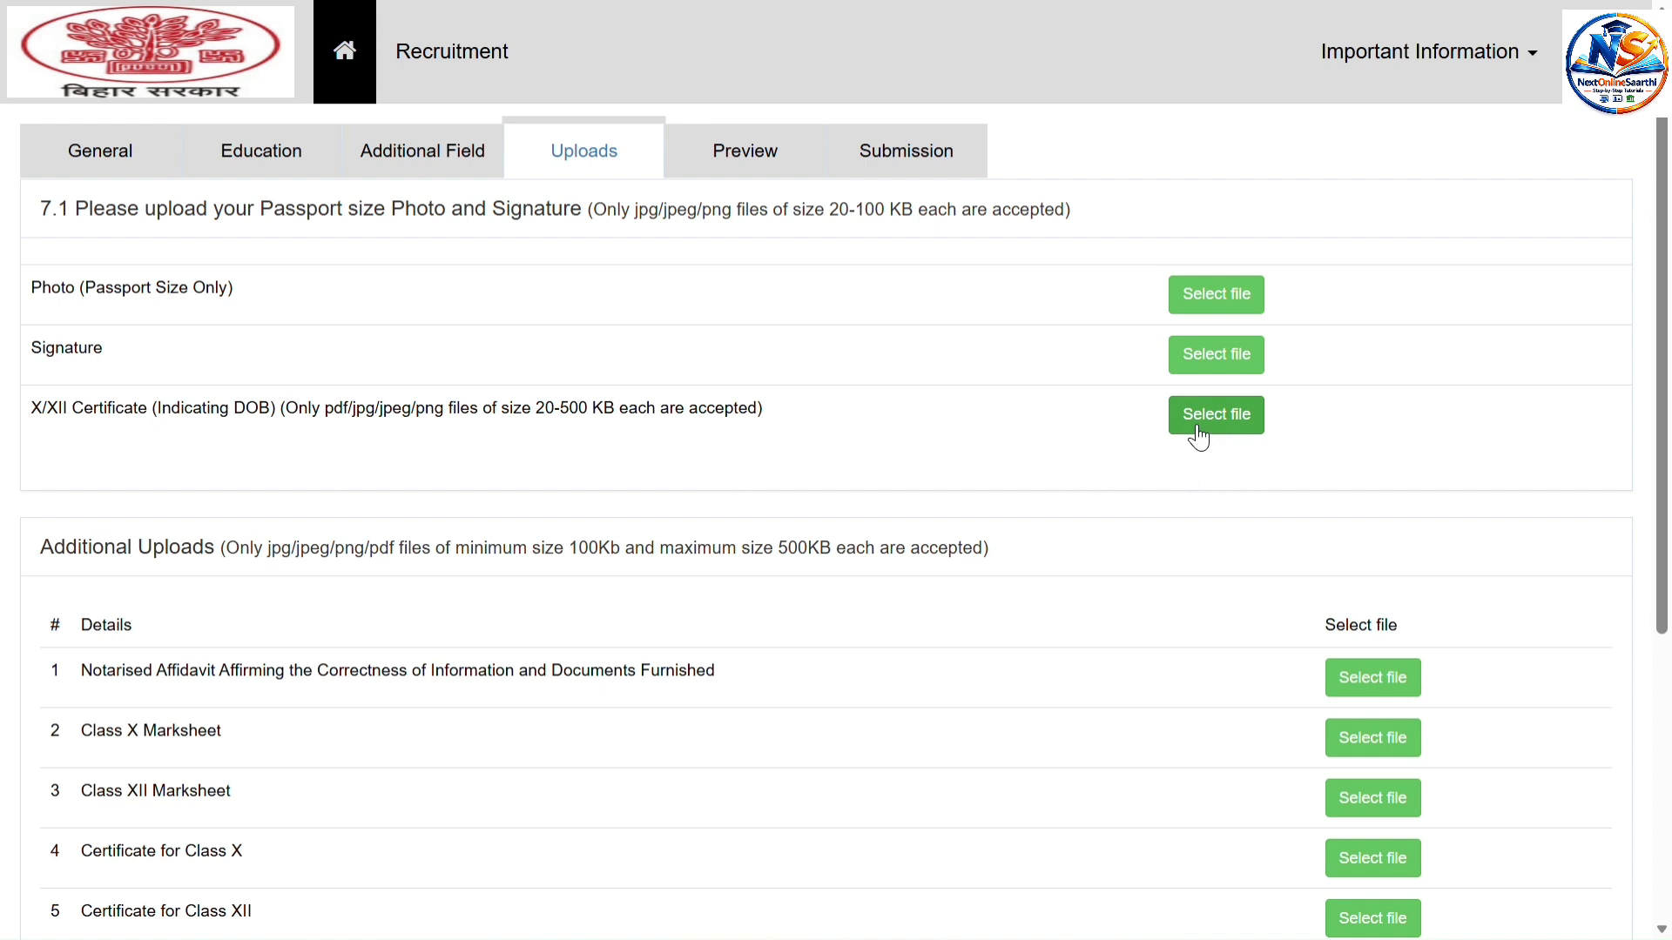
scroll(616, 488, down, 4)
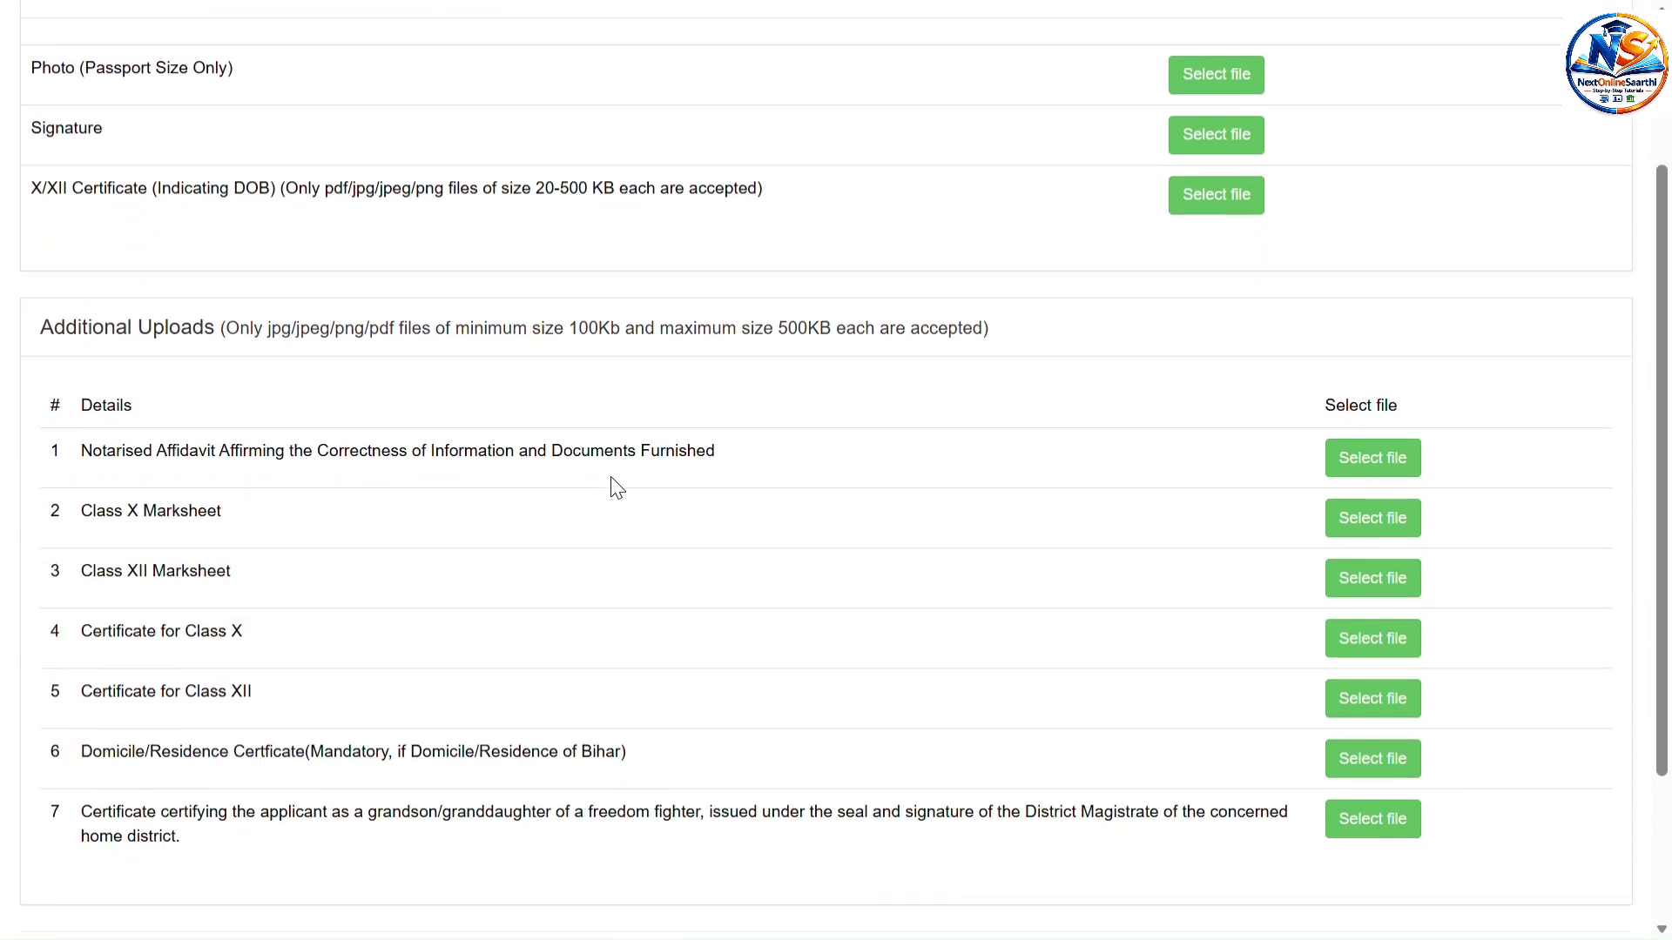
scroll(617, 488, down, 1)
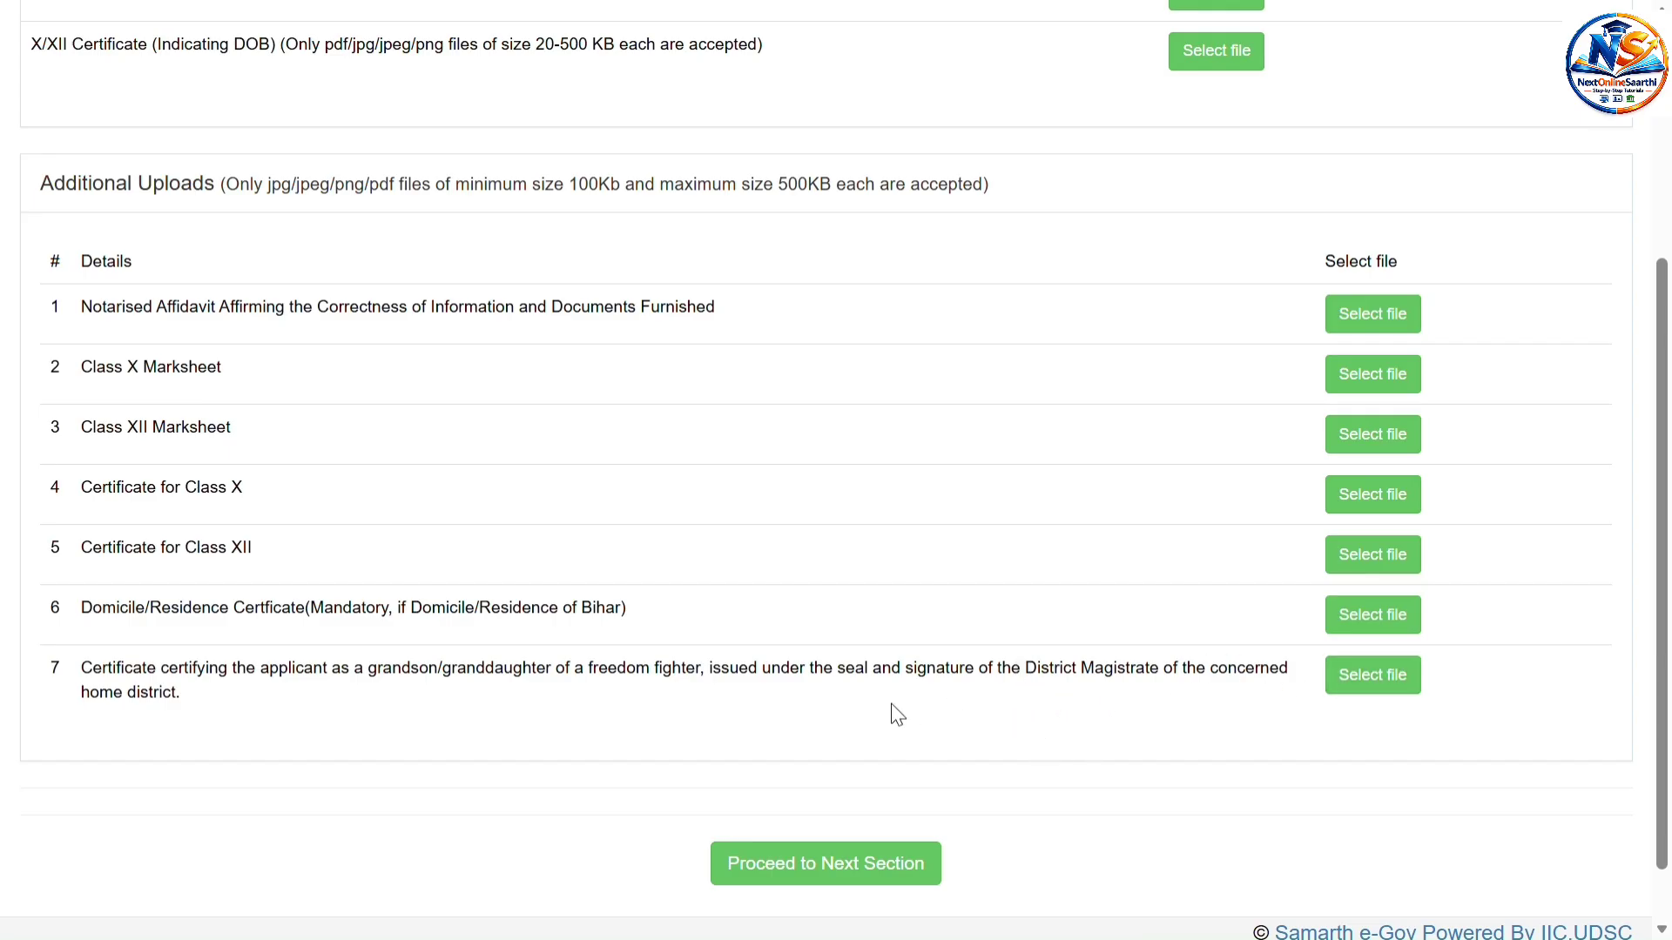
Continue to the application preview, agree to the terms and proceed to the next section.
click(807, 864)
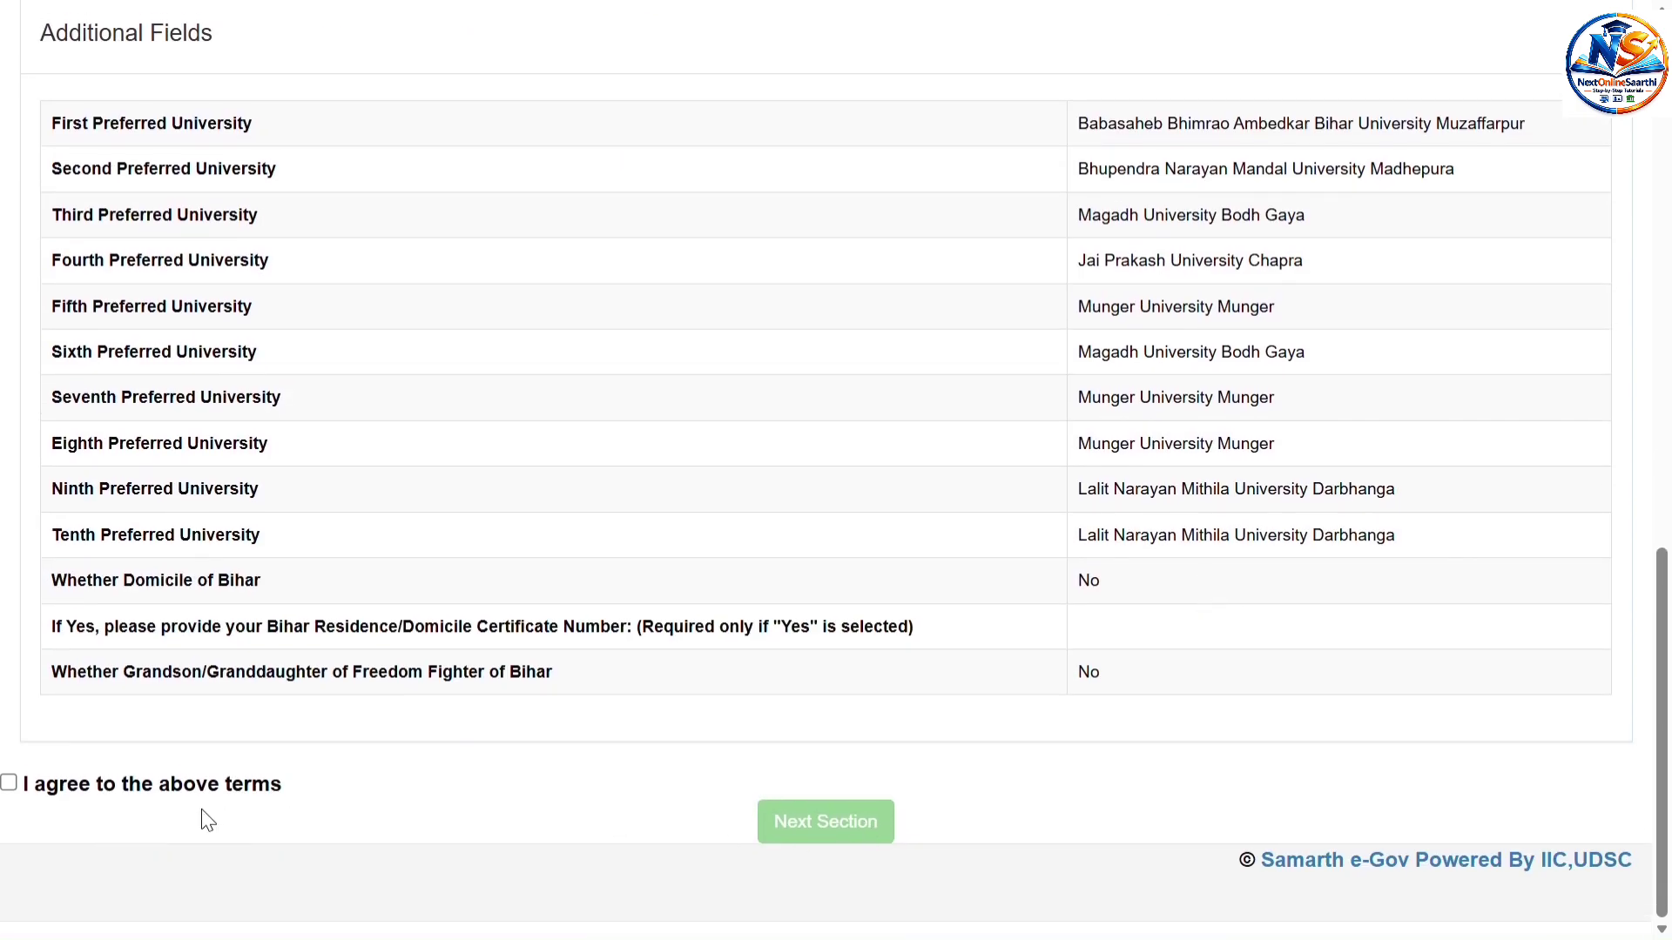
click(11, 786)
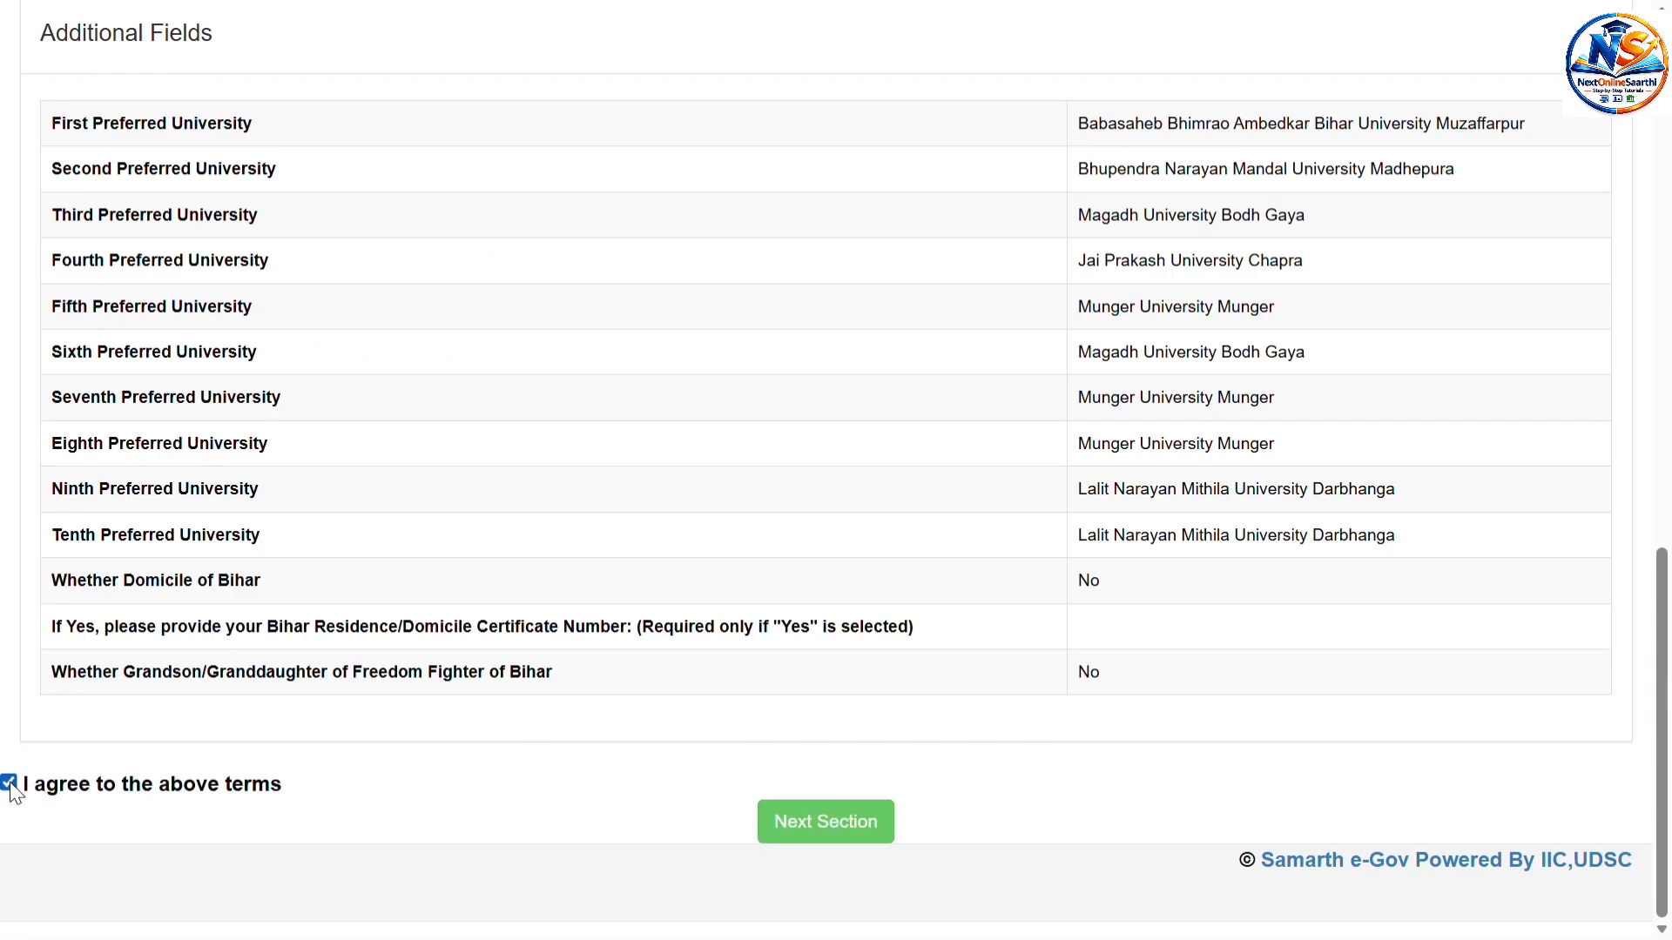
click(802, 819)
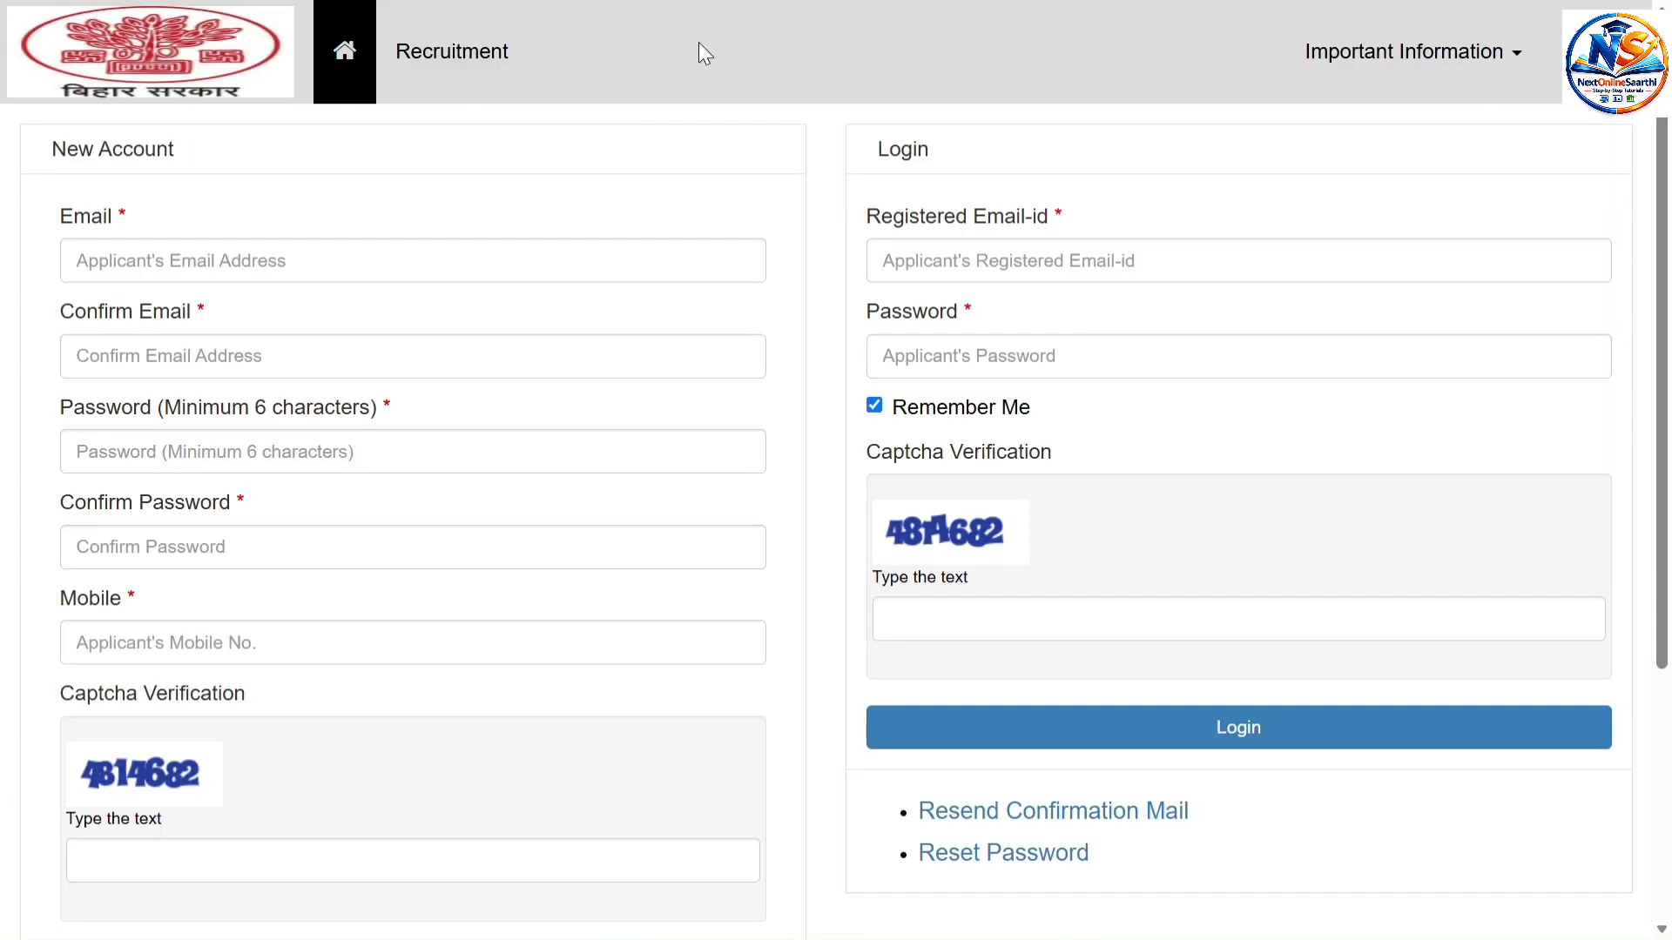